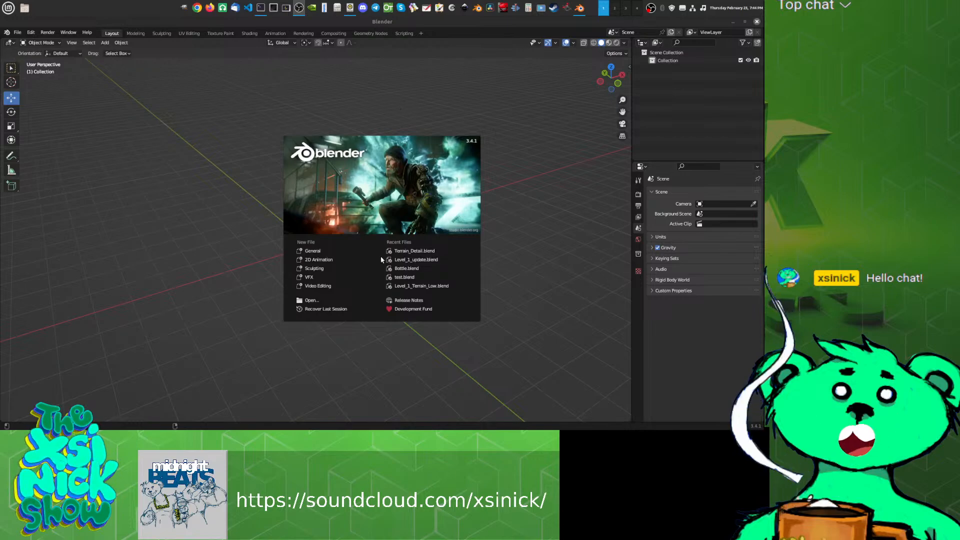
Step: Open the recent file Bottle.blend and display the Shading workspace's viewport in rendered mode
left_click(406, 268)
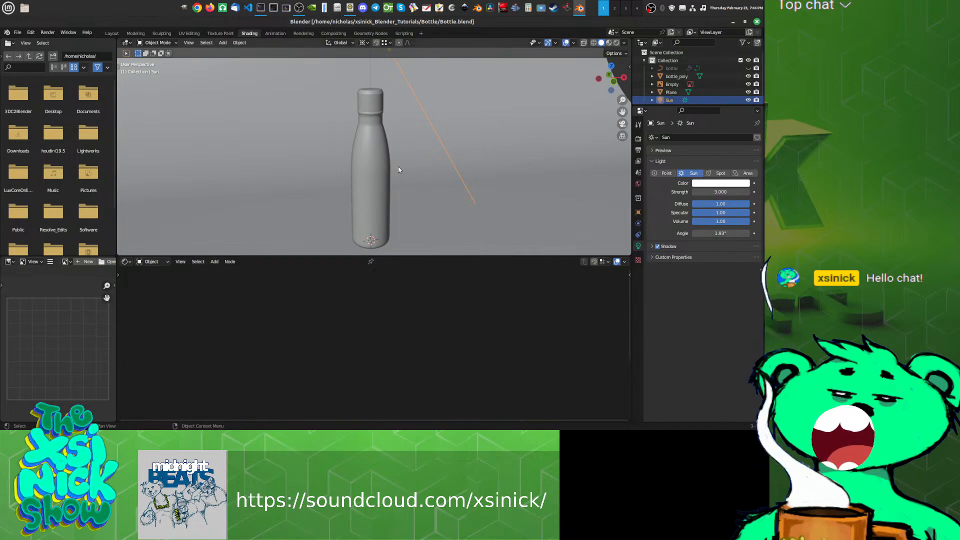
left_click(303, 34)
left_click(274, 35)
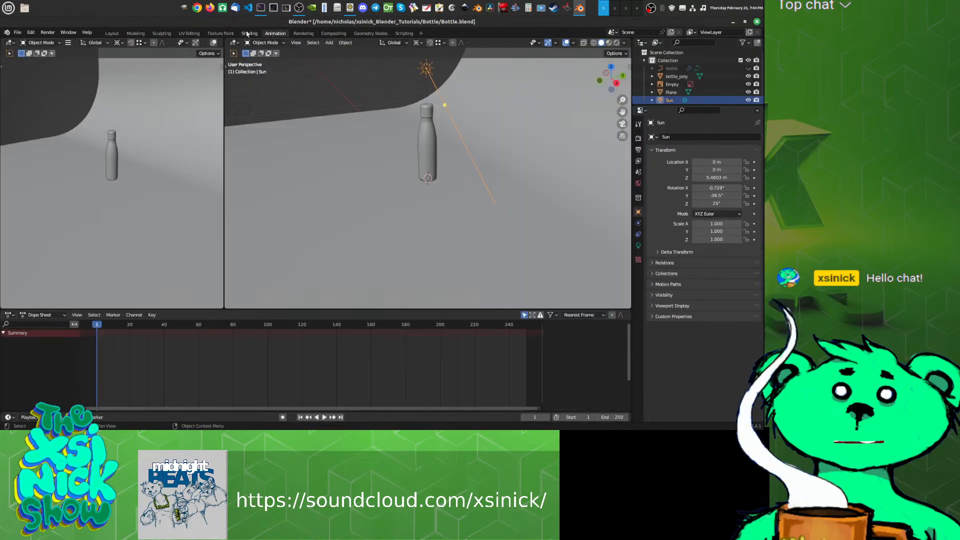
left_click(250, 34)
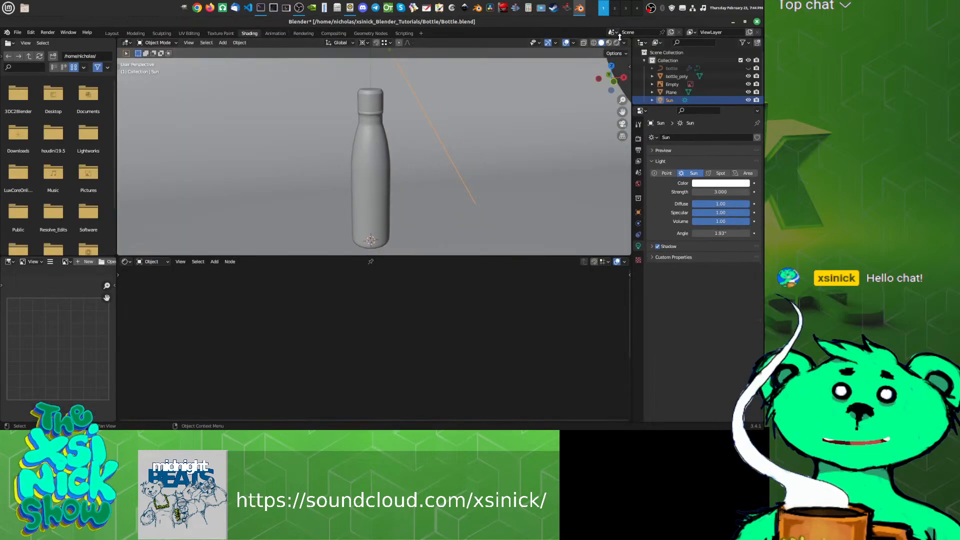
left_click(617, 42)
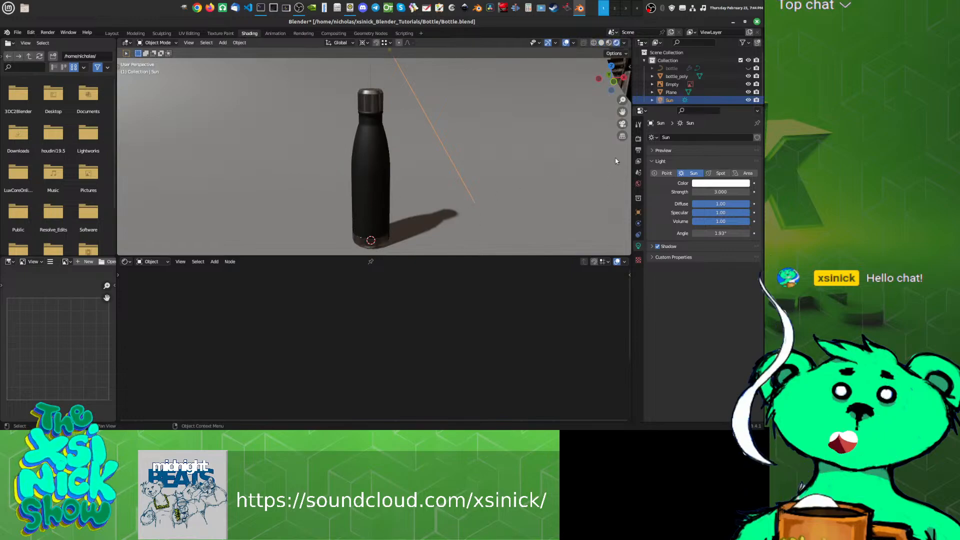
Step: Enable Ambient Occlusion and Screen Space Reflections for the Eevee render, turning off Half Res Trace and raising Trace Precision
left_click(638, 139)
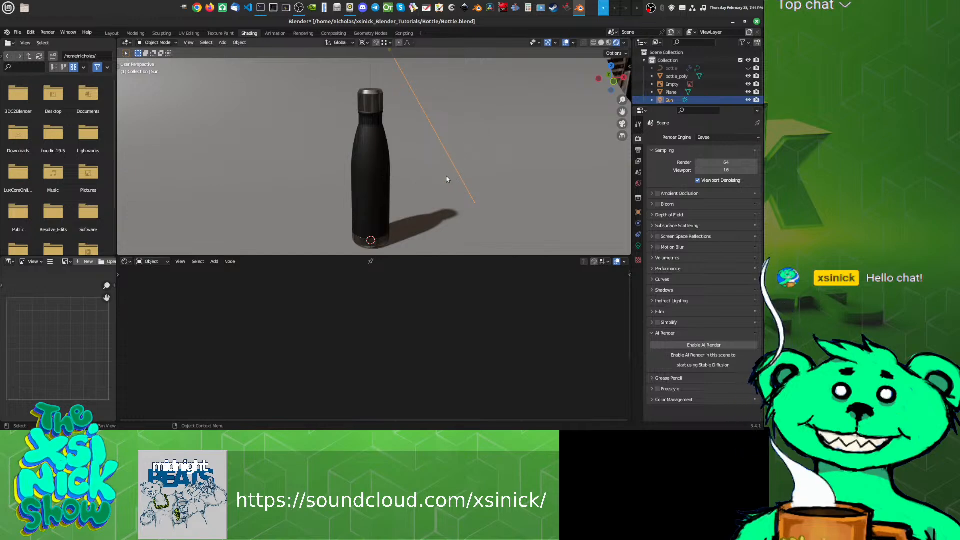
mouse_move(430, 190)
middle_mouse_down()
mouse_move(367, 185)
mouse_move(400, 185)
mouse_move(438, 164)
mouse_move(400, 178)
mouse_move(438, 180)
middle_mouse_up()
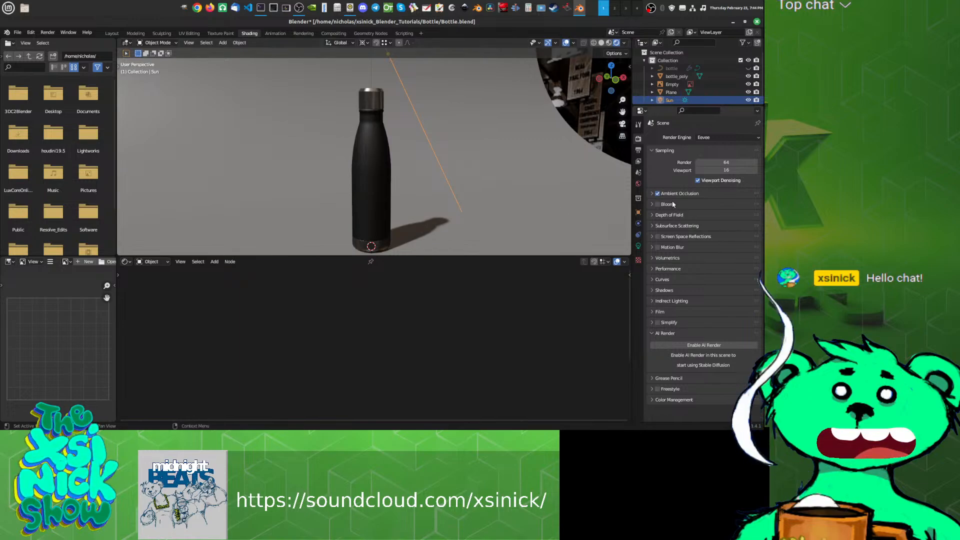
left_click(657, 237)
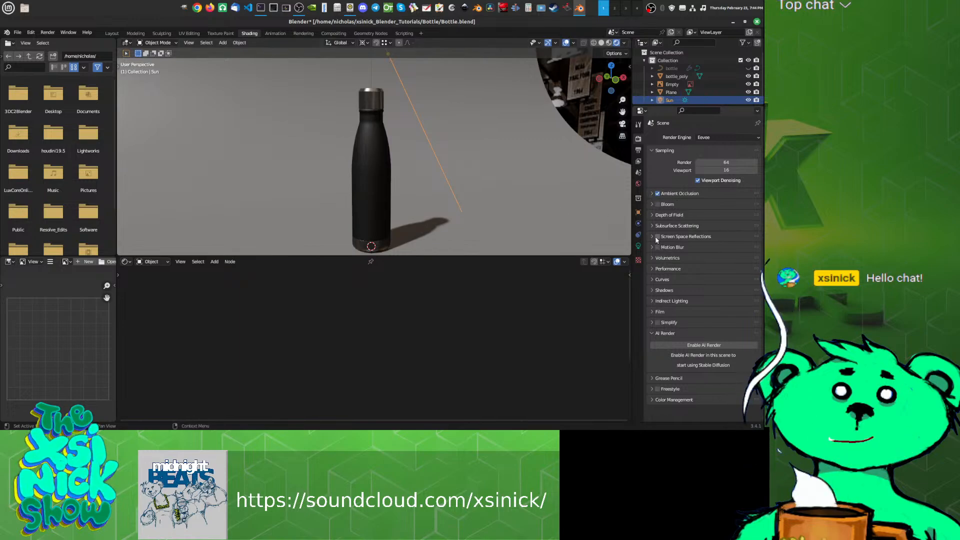
left_click(652, 237)
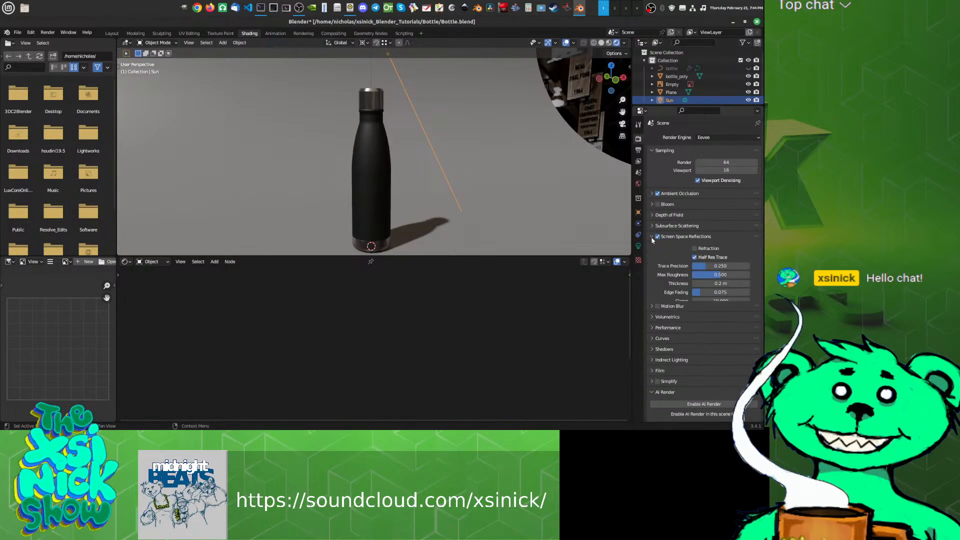
left_click(695, 257)
left_click_drag(705, 266, 752, 266)
middle_click_drag(431, 188, 471, 190)
left_click(651, 237)
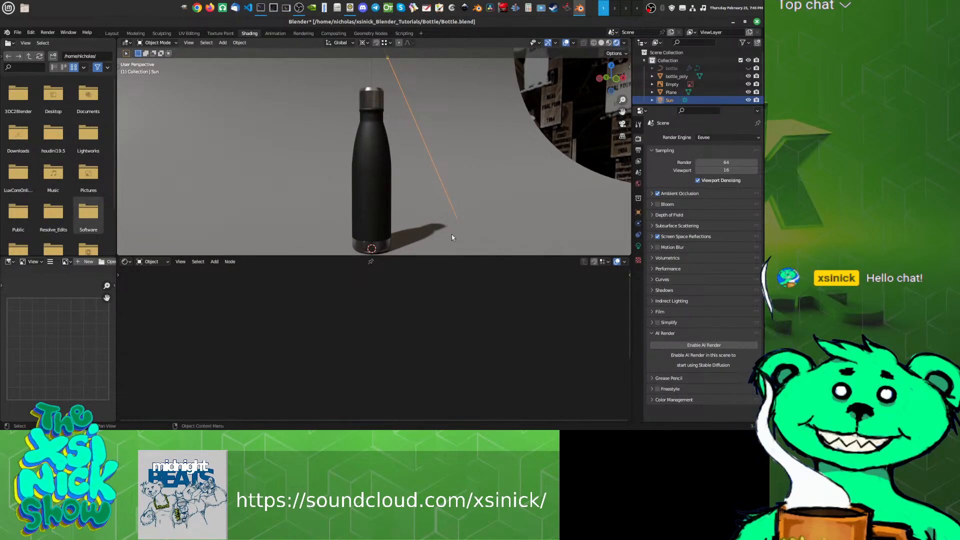
Step: Try Motion Blur in the Eevee render settings and turn it back off
left_click(656, 246)
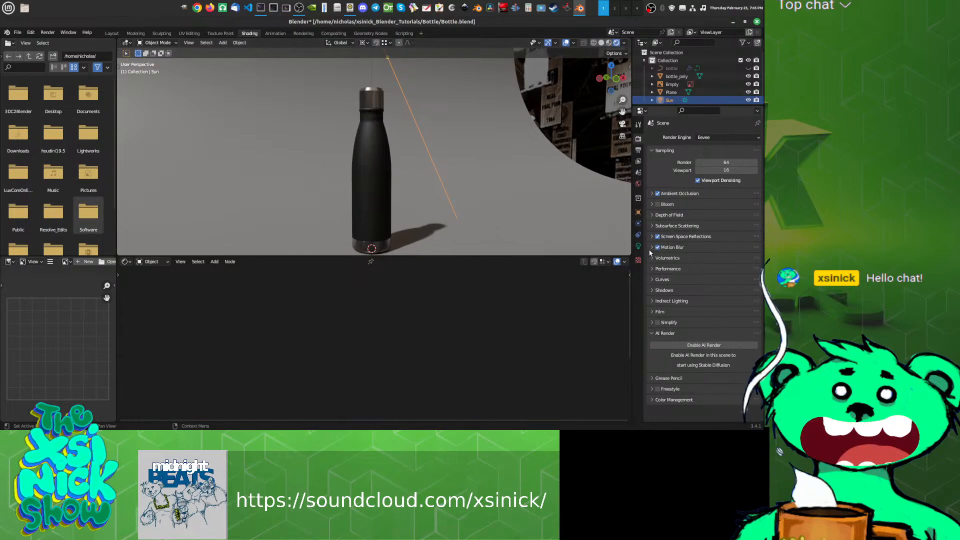
mouse_move(478, 198)
middle_mouse_down()
mouse_move(370, 193)
mouse_move(496, 202)
middle_mouse_up()
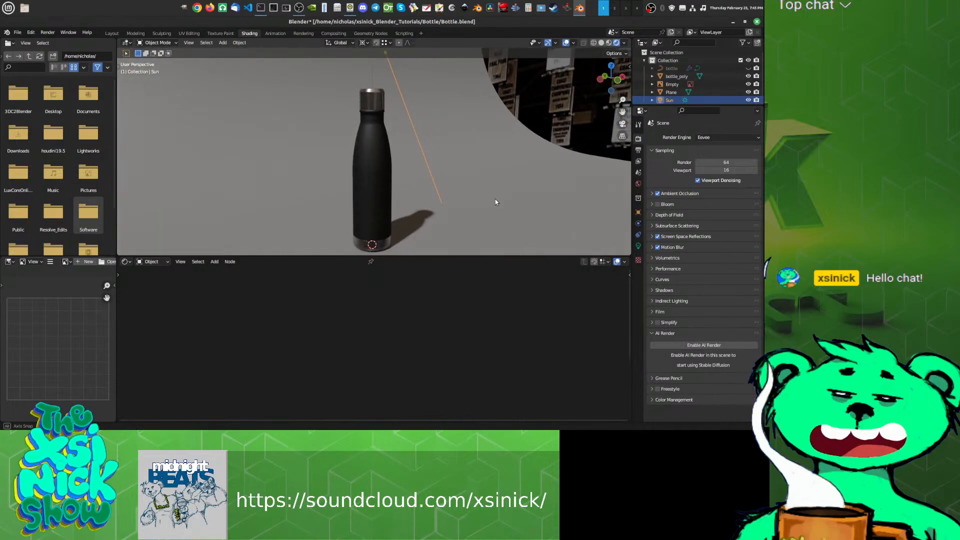
left_click(658, 247)
mouse_move(461, 175)
middle_mouse_down()
mouse_move(416, 176)
mouse_move(512, 181)
mouse_move(461, 178)
middle_mouse_up()
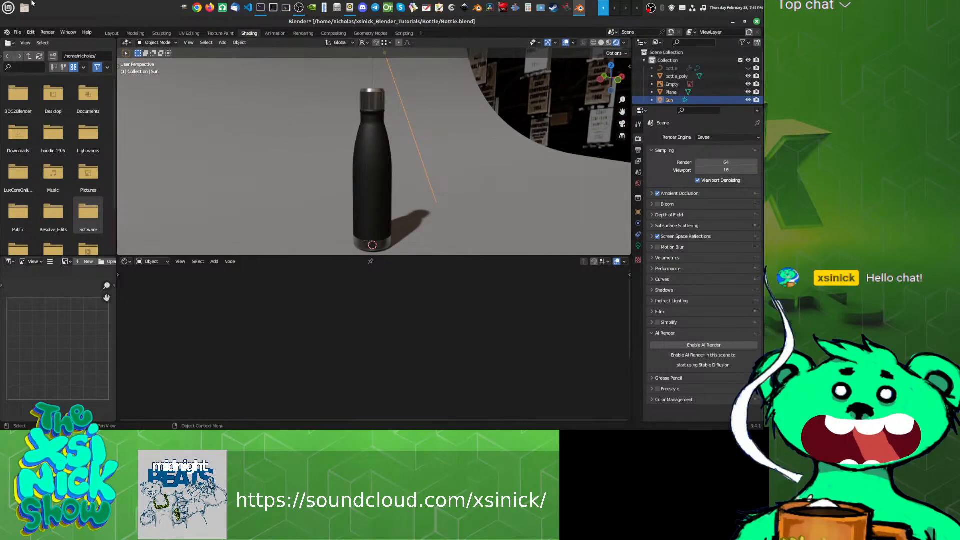
Step: In the Layout workspace, make the bottle reference image (Empty) selectable, select it and show its transform values in the front view
left_click(113, 33)
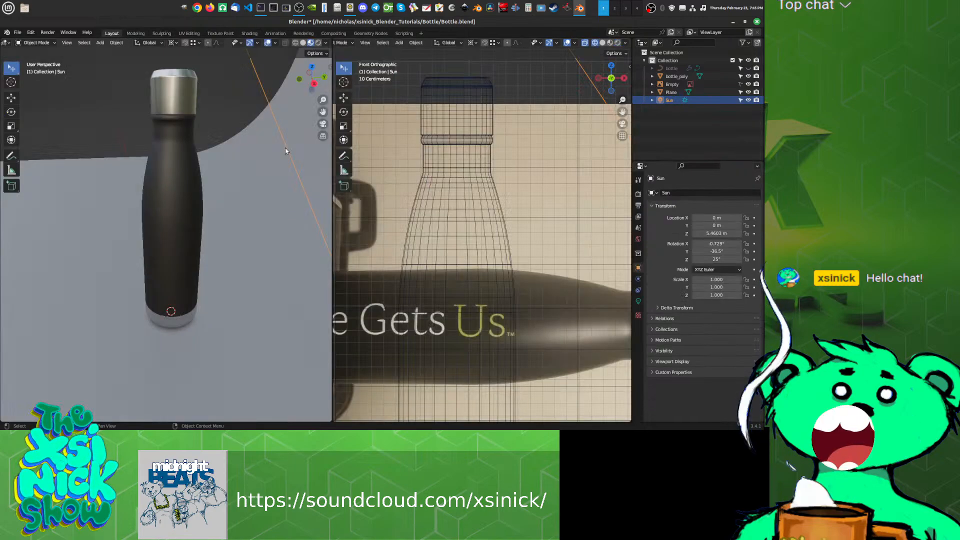
scroll(545, 249, "down", 4)
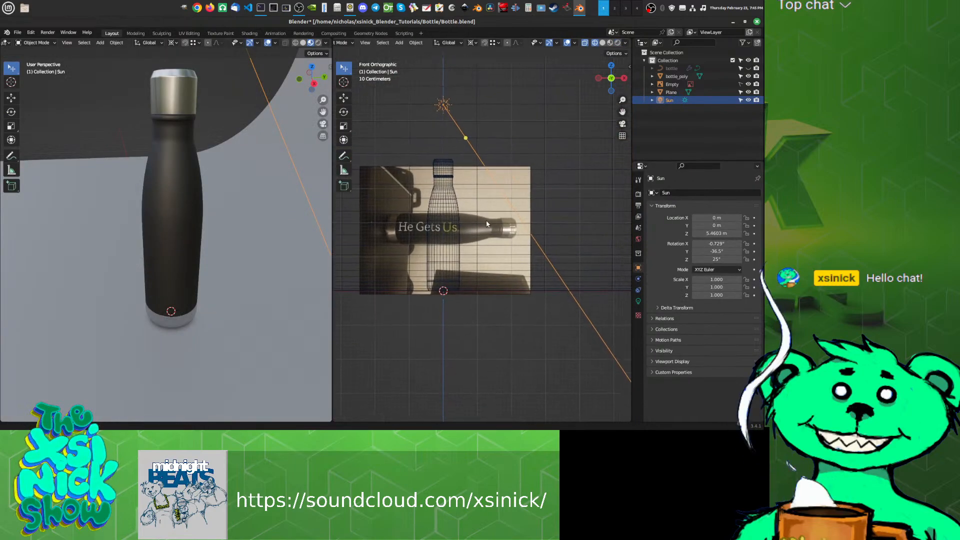
scroll(500, 252, "down", 5)
scroll(488, 255, "up", 5)
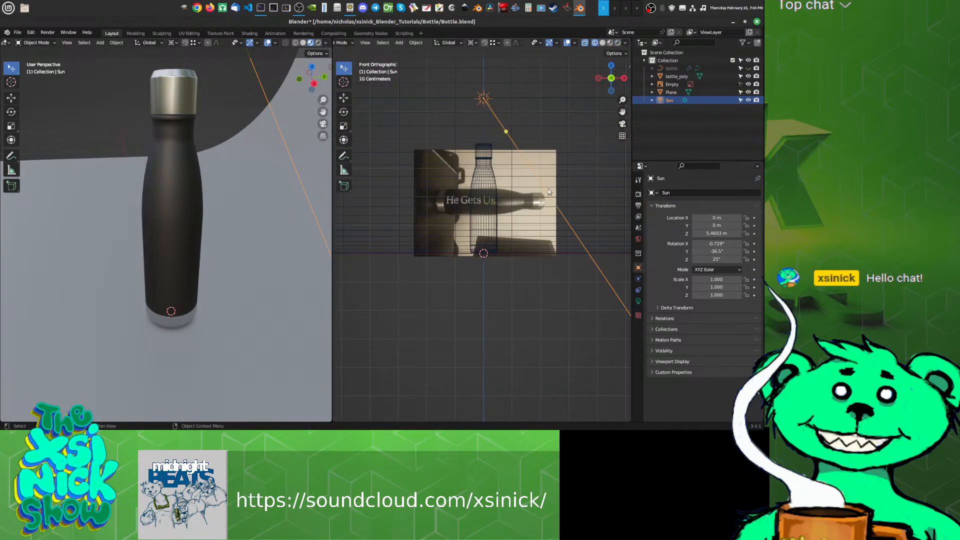
left_click(553, 165)
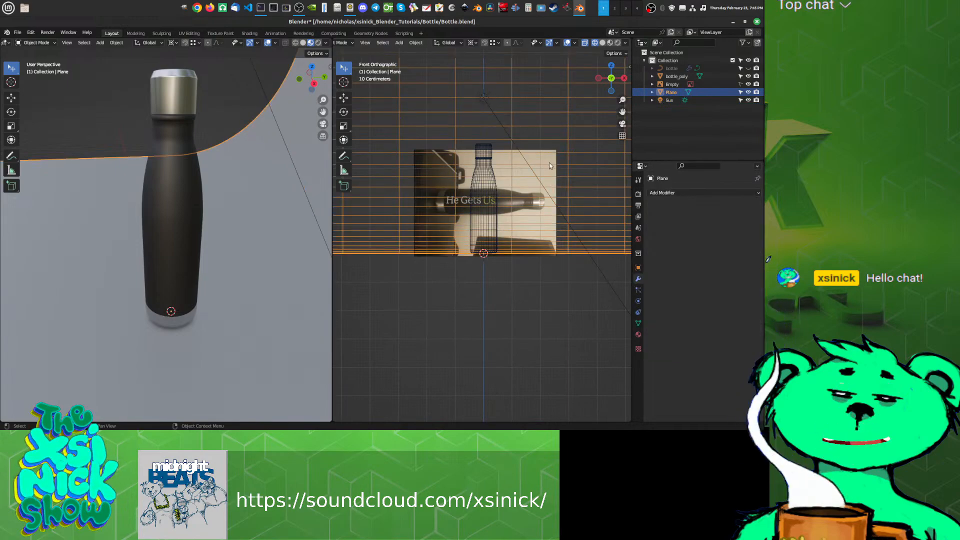
scroll(187, 203, "down", 3)
scroll(187, 203, "down", 4)
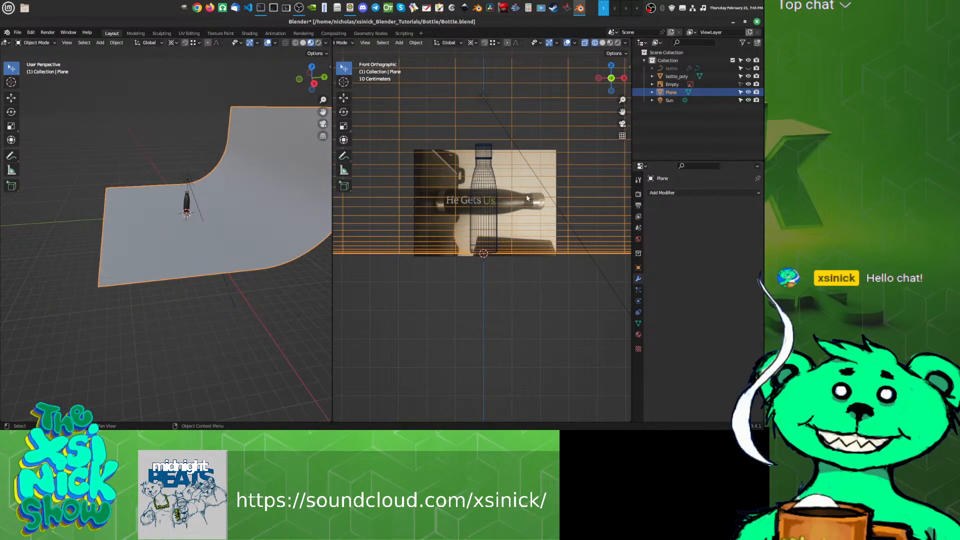
scroll(484, 223, "up", 3)
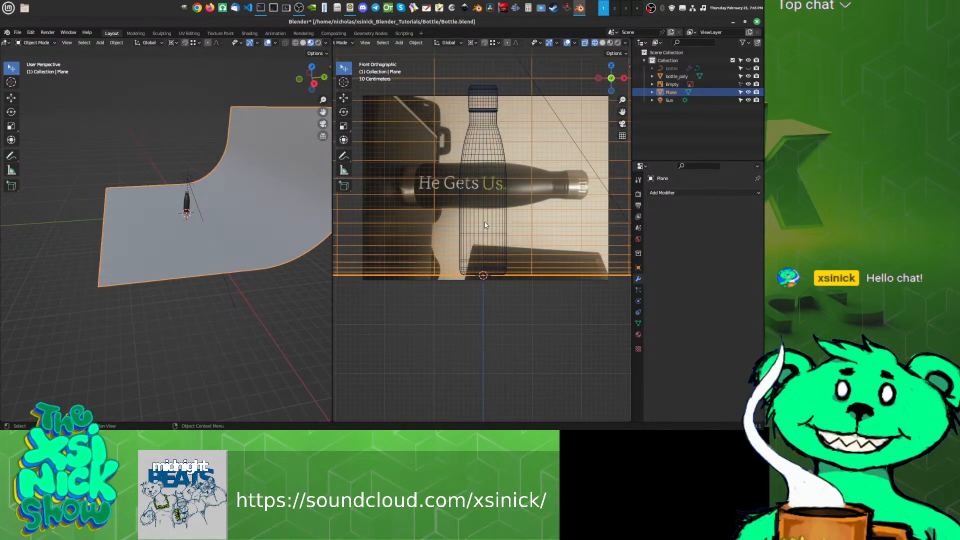
left_click(376, 136)
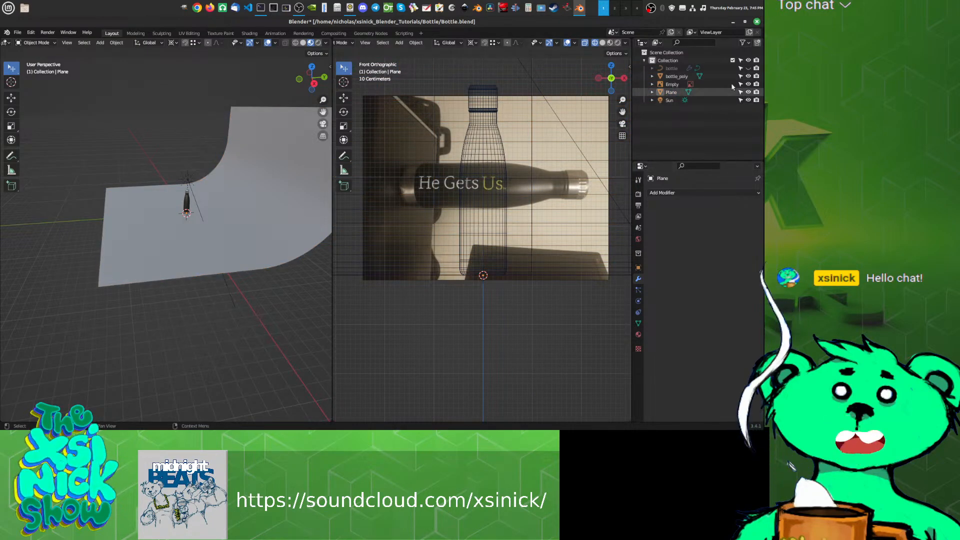
left_click(576, 127)
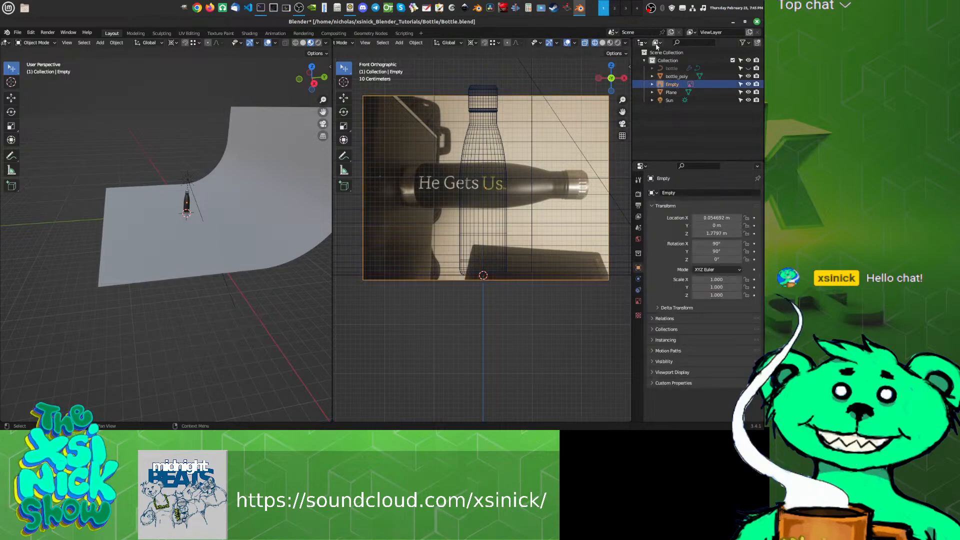
left_click(630, 67)
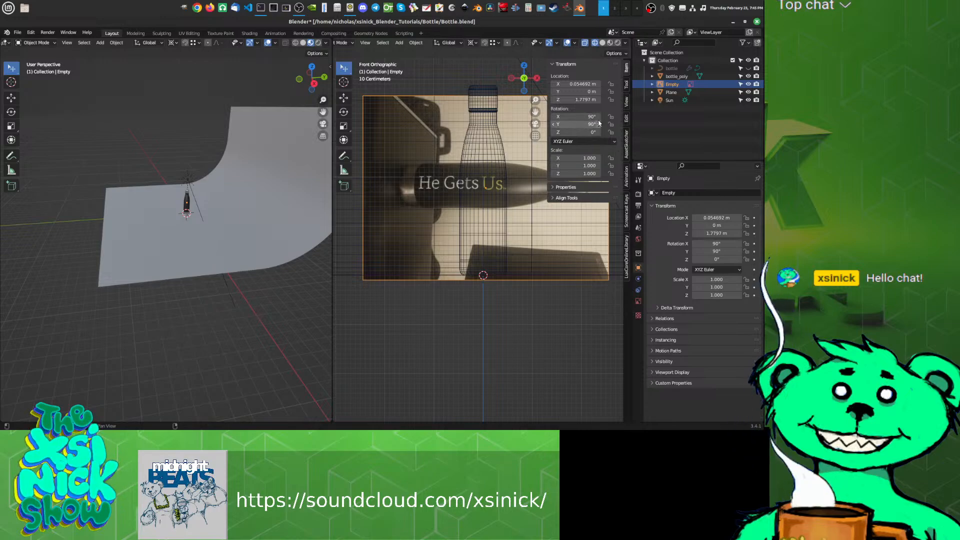
Step: Try an X rotation of 0° on the reference image and restore it to 90°
double_click(590, 117)
type("0")
key("Return")
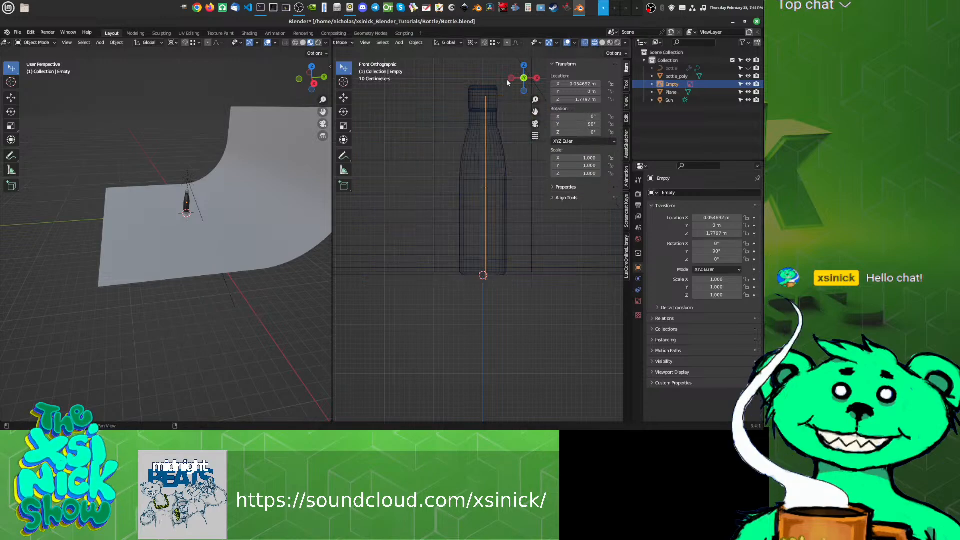
left_click(571, 116)
type("90")
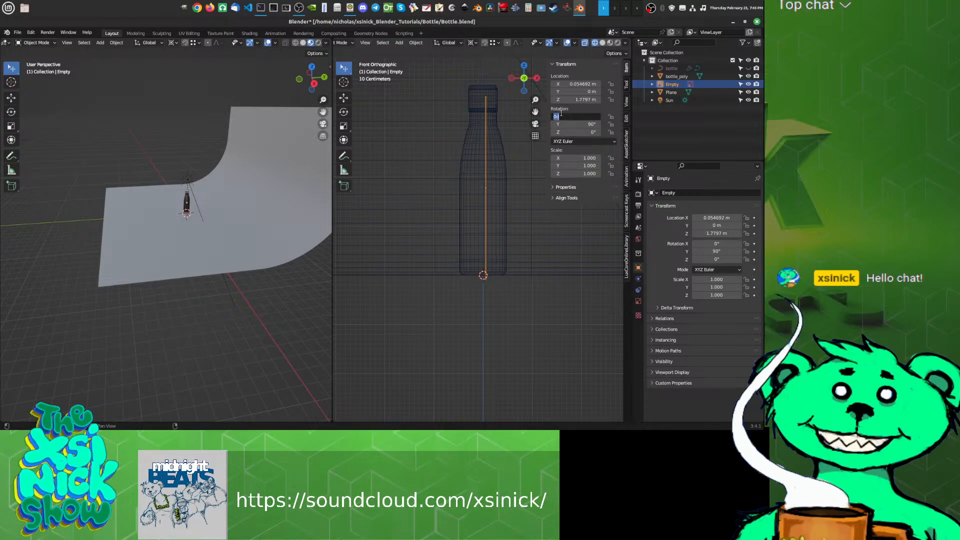
key("Return")
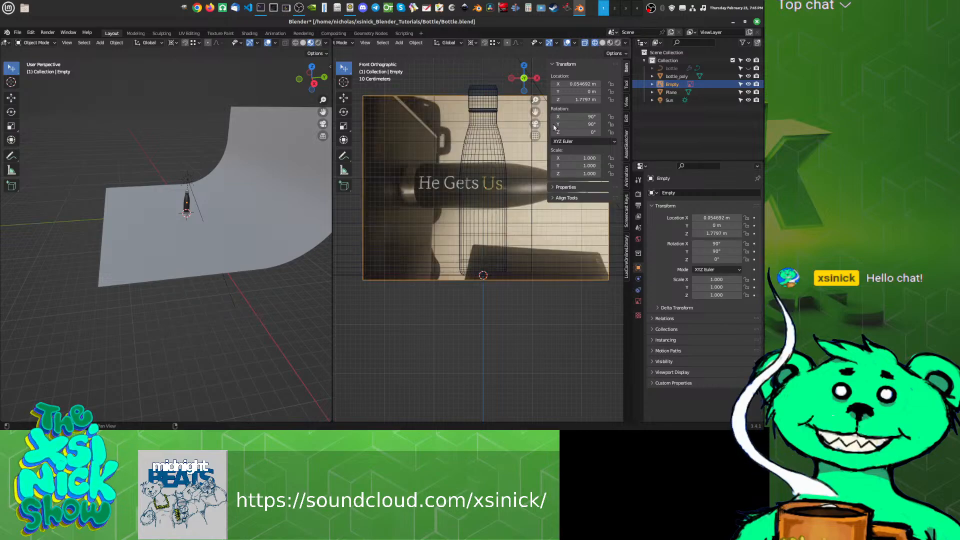
Step: Set the reference image's Y rotation to 0° so the bottle stands upright, and save the file
left_click(575, 124)
type("0")
key("Return")
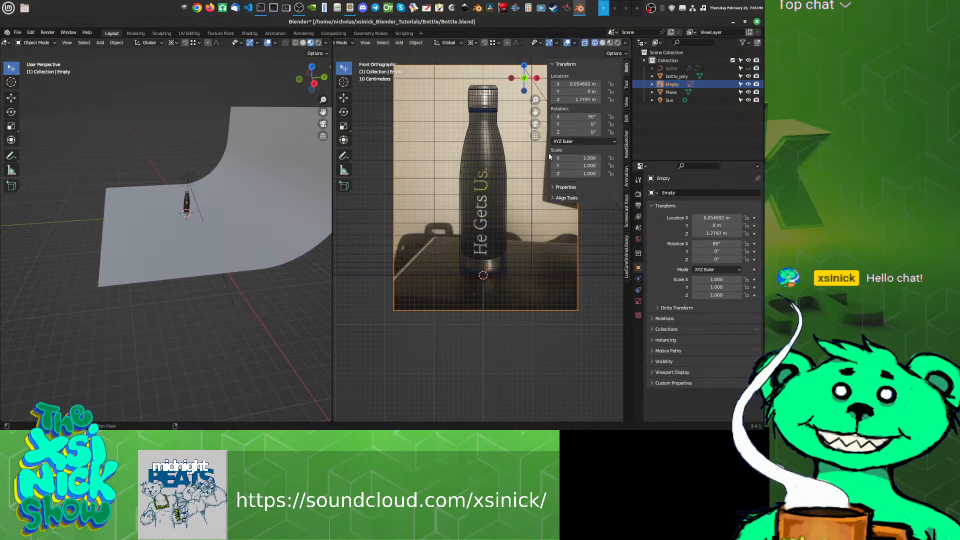
key("n")
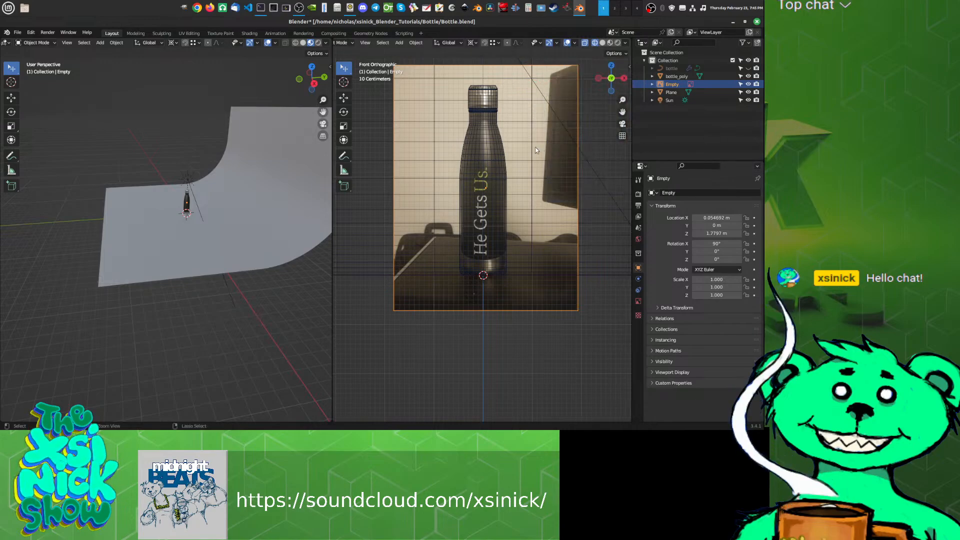
key("ctrl+s")
Step: Examine how the bottle mesh's cap, neck and body line up with the reference photo in the front view
scroll(528, 163, "up", 4)
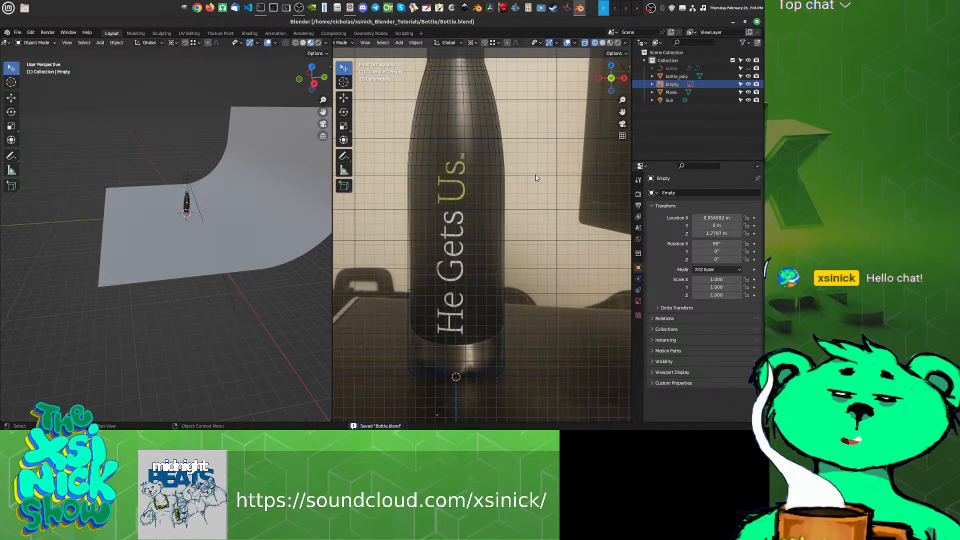
scroll(525, 188, "up", 3, "shift")
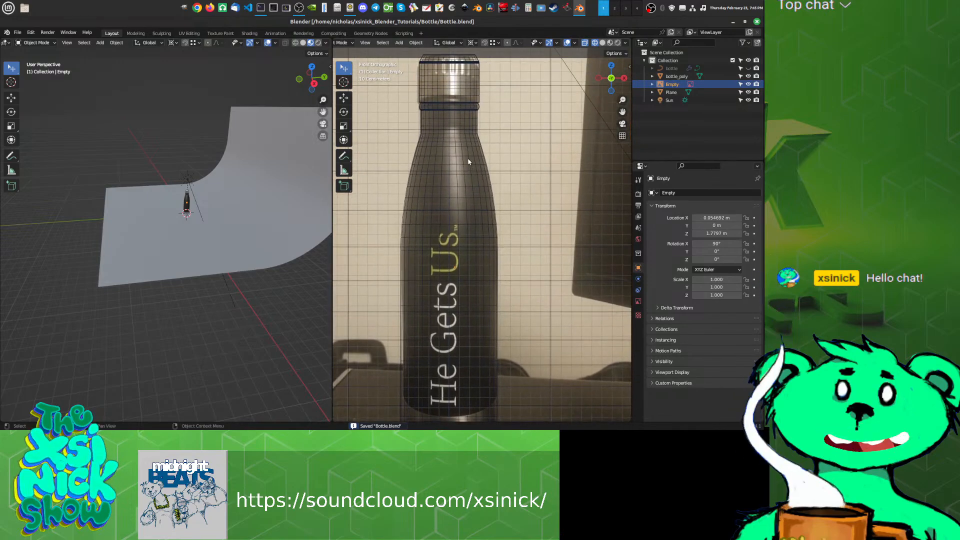
middle_click_drag(454, 89, 469, 143, "shift")
scroll(469, 145, "up", 1)
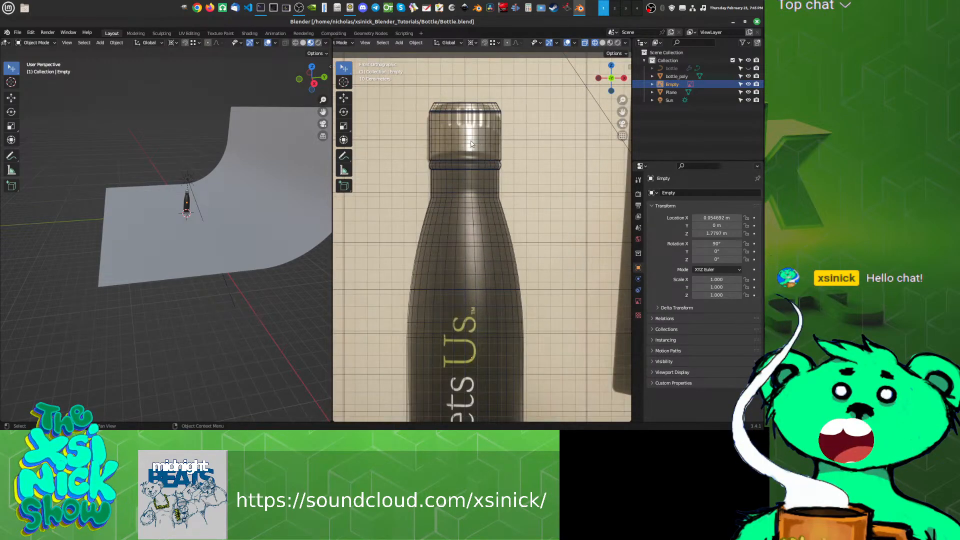
scroll(487, 136, "down", 6)
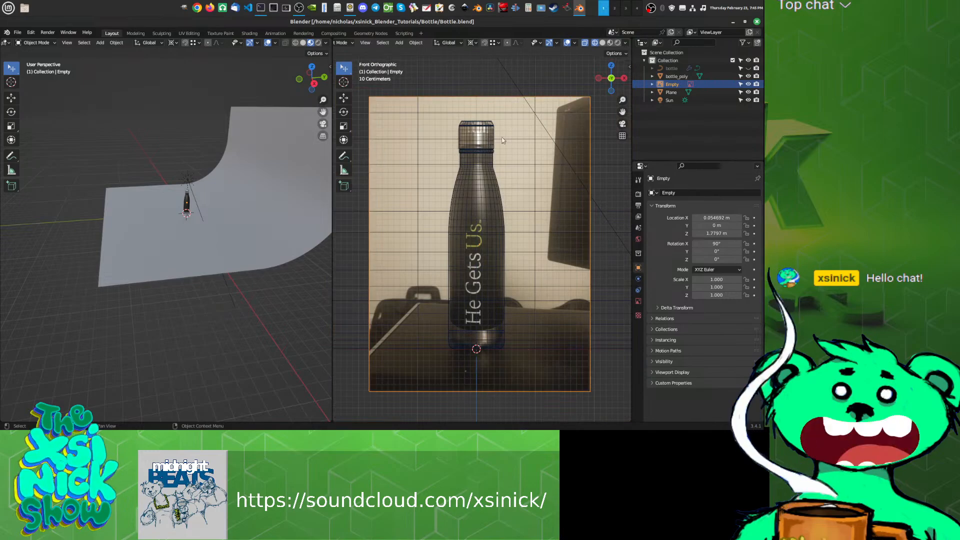
scroll(511, 128, "up", 5)
scroll(481, 130, "down", 1)
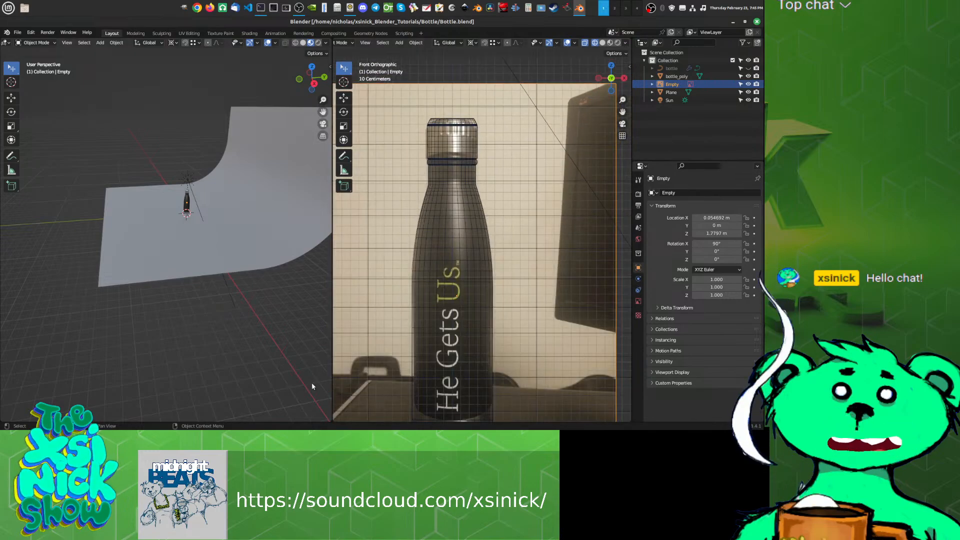
Step: Split the perspective viewport into two stacked views and enable Screencast Keys
left_click_drag(330, 421, 295, 221)
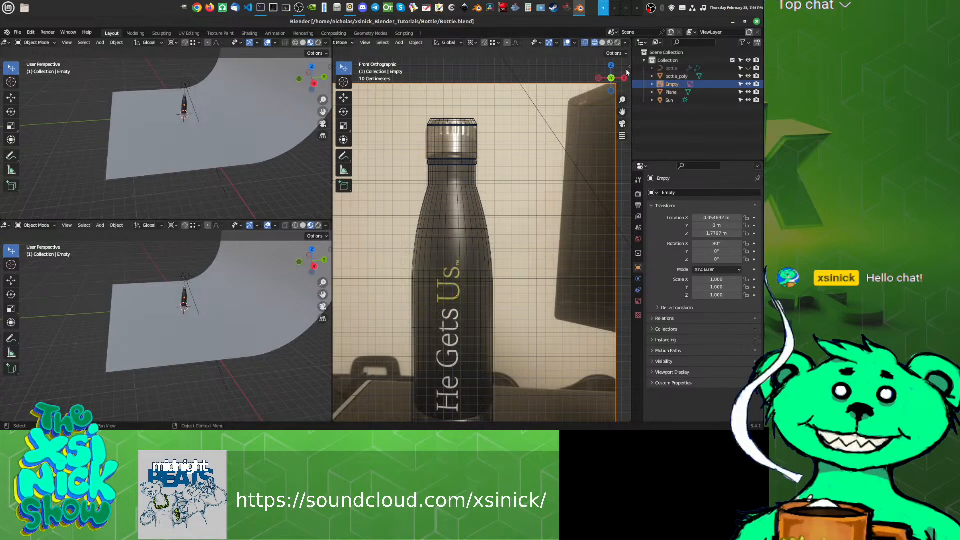
key("n")
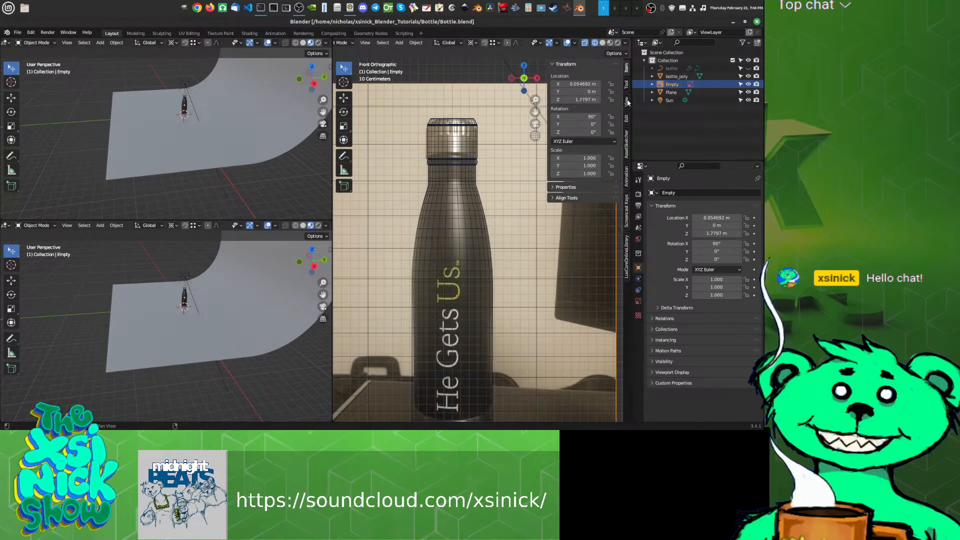
left_click(626, 214)
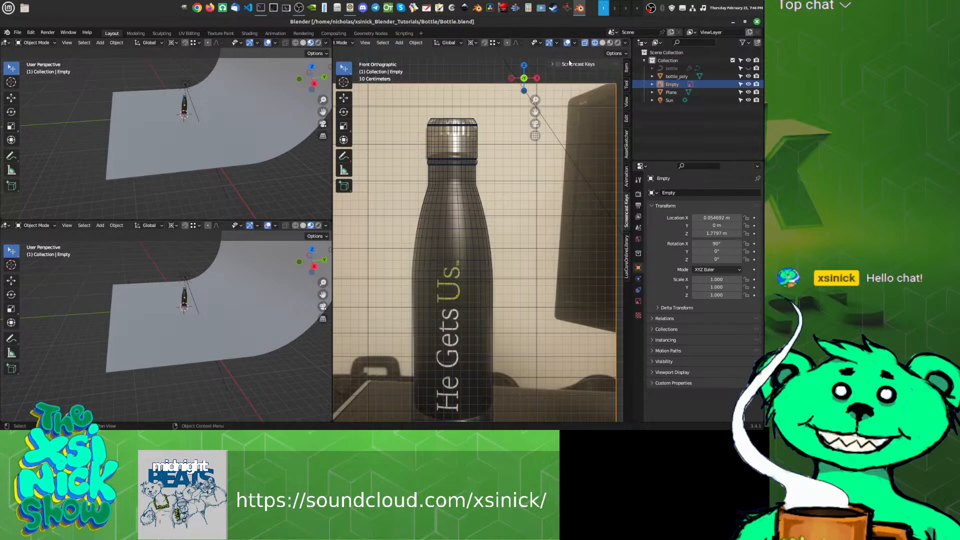
key("v")
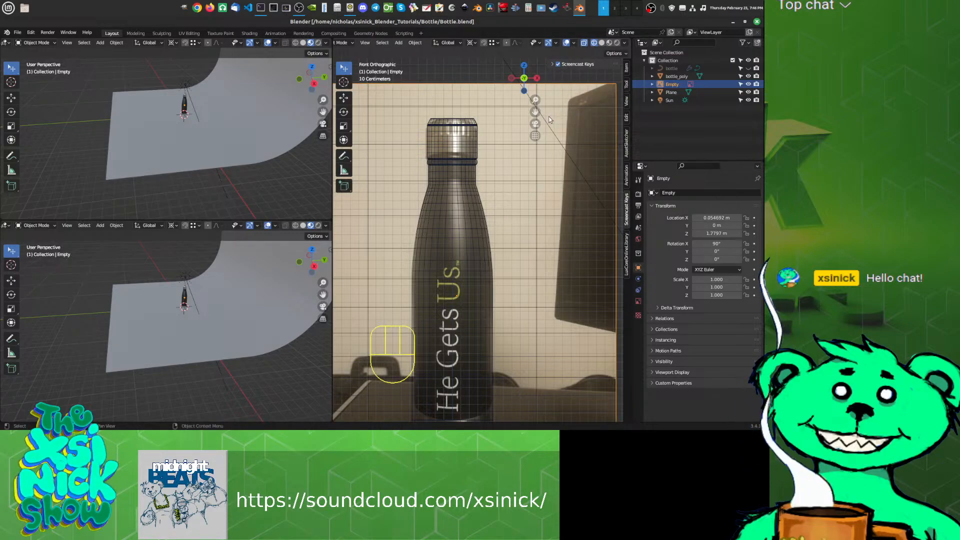
Step: Turn the lower perspective view into an Image Editor showing the reference photo 20230222_182711.jpg
middle_click_drag(162, 294, 196, 317)
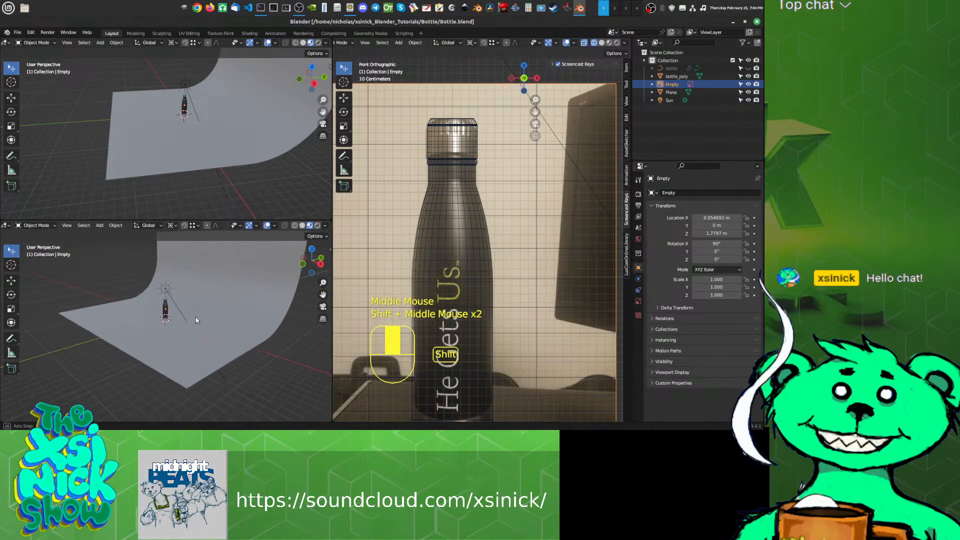
left_click(6, 225)
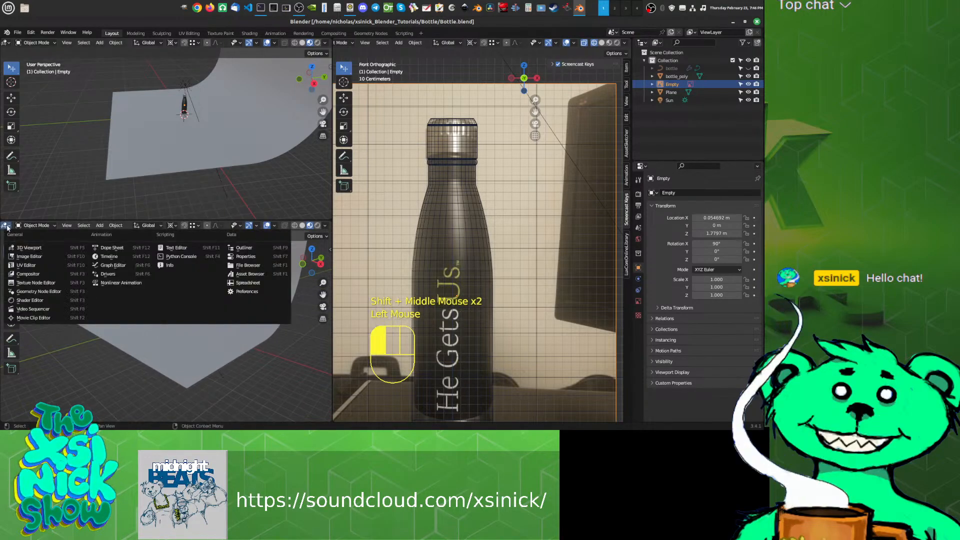
left_click(36, 258)
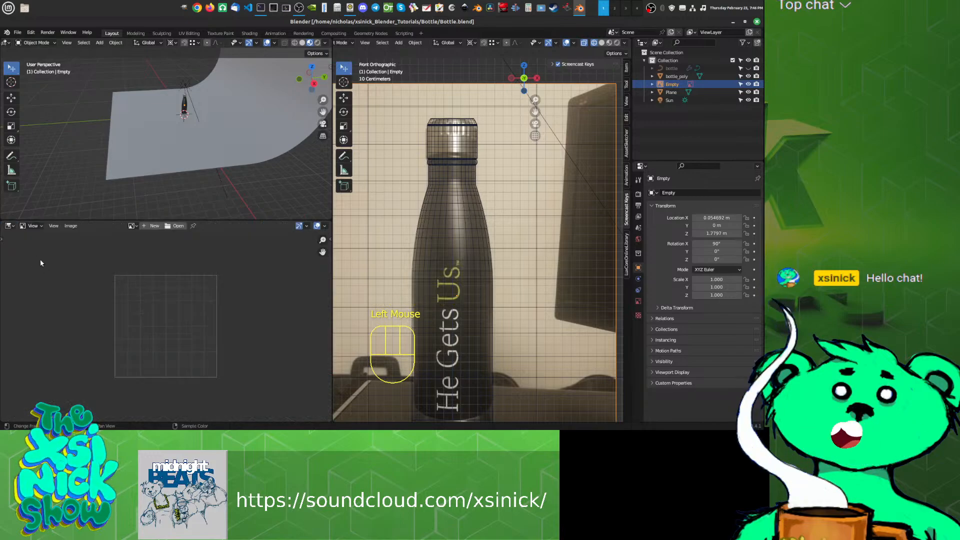
left_click(132, 226)
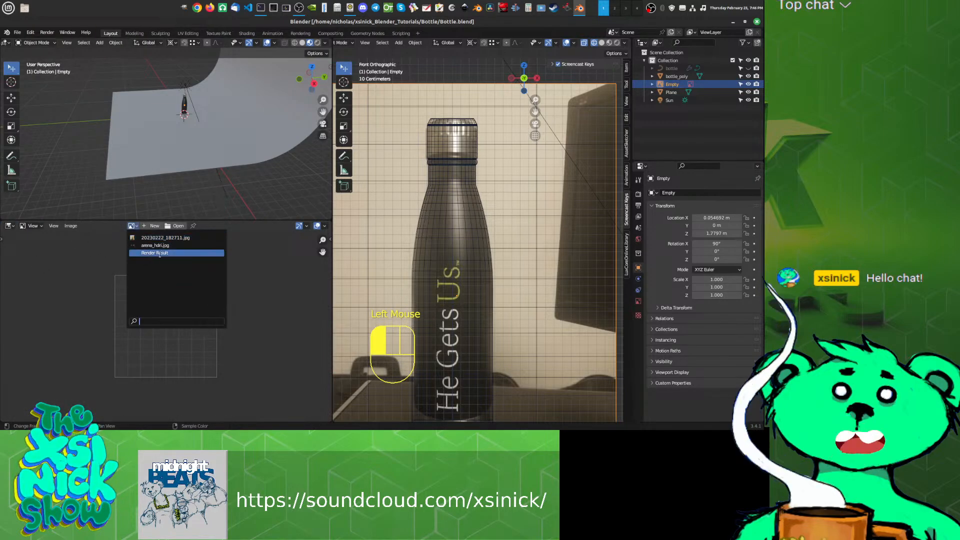
left_click(165, 238)
scroll(176, 320, "down", 4)
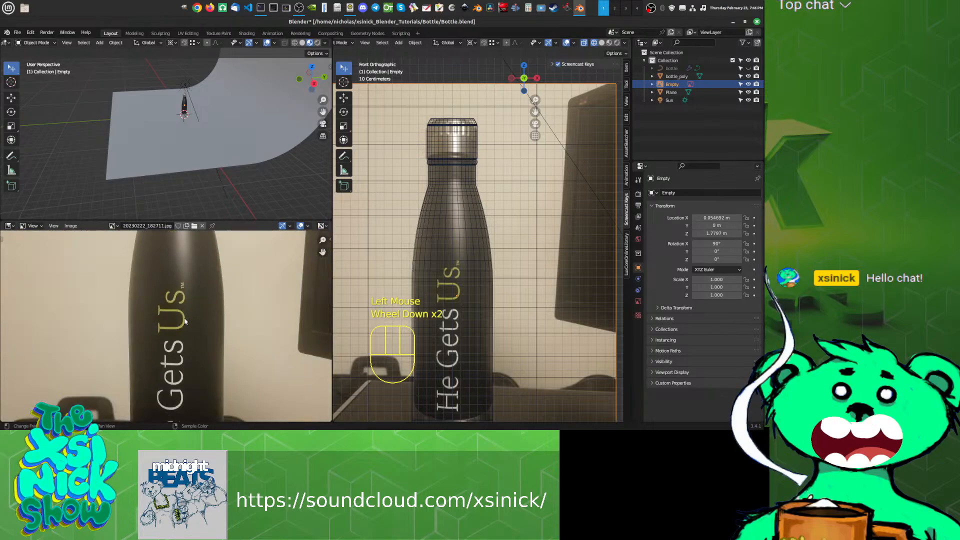
Step: Examine the bottle's metal base and ribbed cap up close in the reference photo
middle_click_drag(172, 319, 190, 298)
scroll(176, 320, "up", 2)
scroll(173, 330, "up", 1)
middle_click_drag(175, 349, 188, 305)
scroll(184, 359, "up", 3)
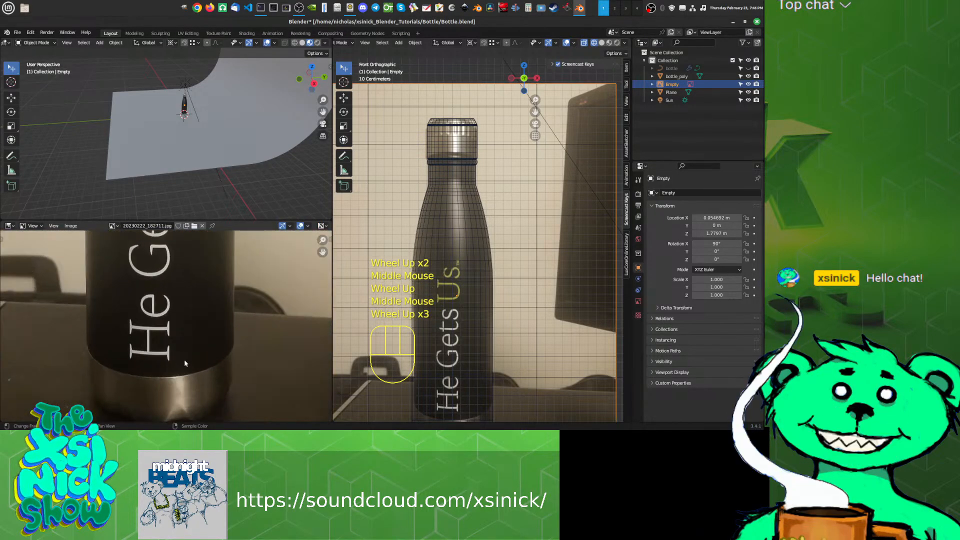
middle_click_drag(191, 368, 201, 318)
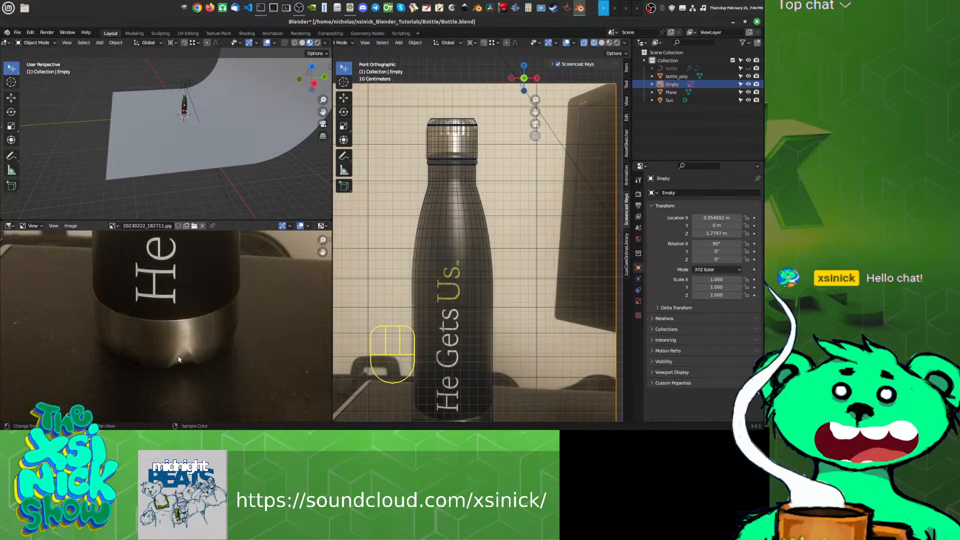
middle_click_drag(170, 303, 189, 374)
scroll(190, 374, "down", 4)
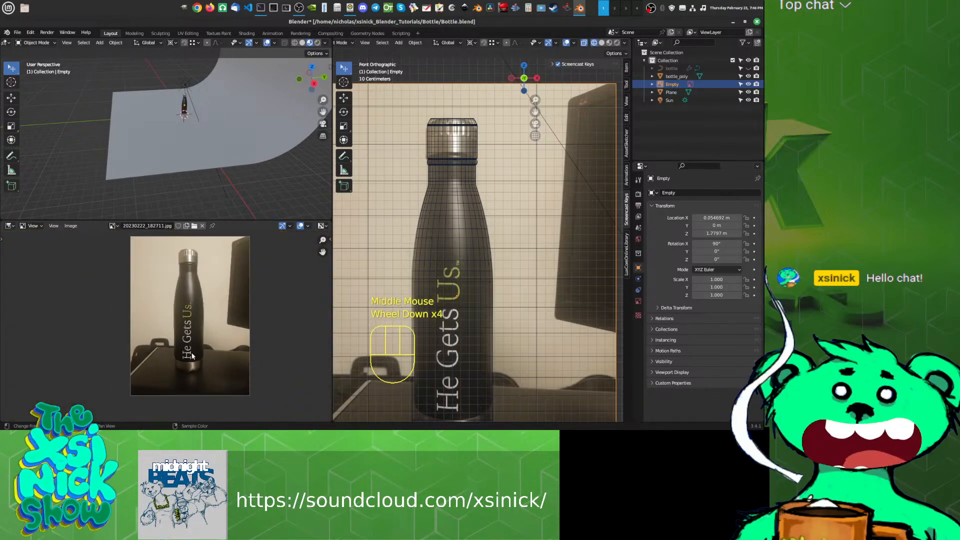
middle_click_drag(197, 334, 190, 397)
scroll(188, 320, "up", 2)
scroll(190, 309, "up", 2)
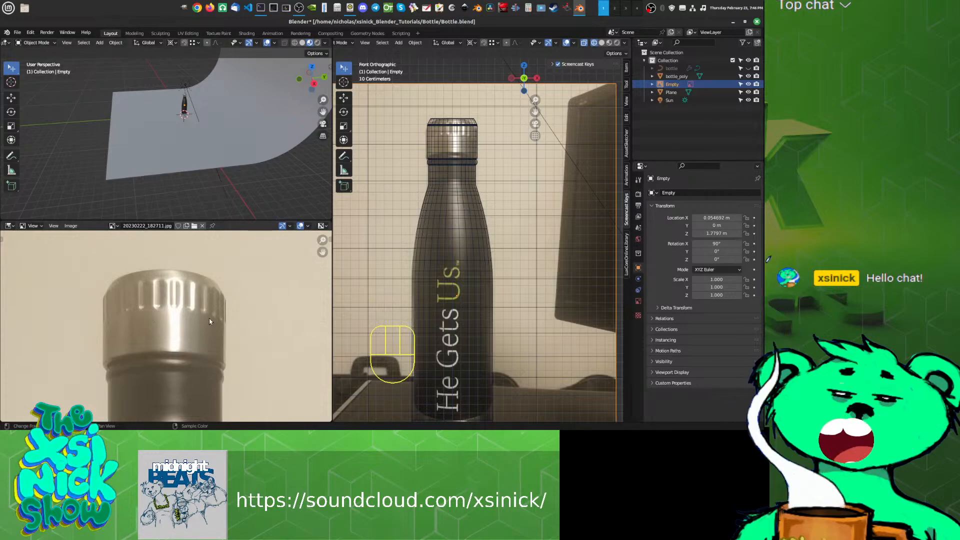
Step: Select the bottle mesh and compare its cap in the perspective view with the cap in the photo
left_click(453, 141)
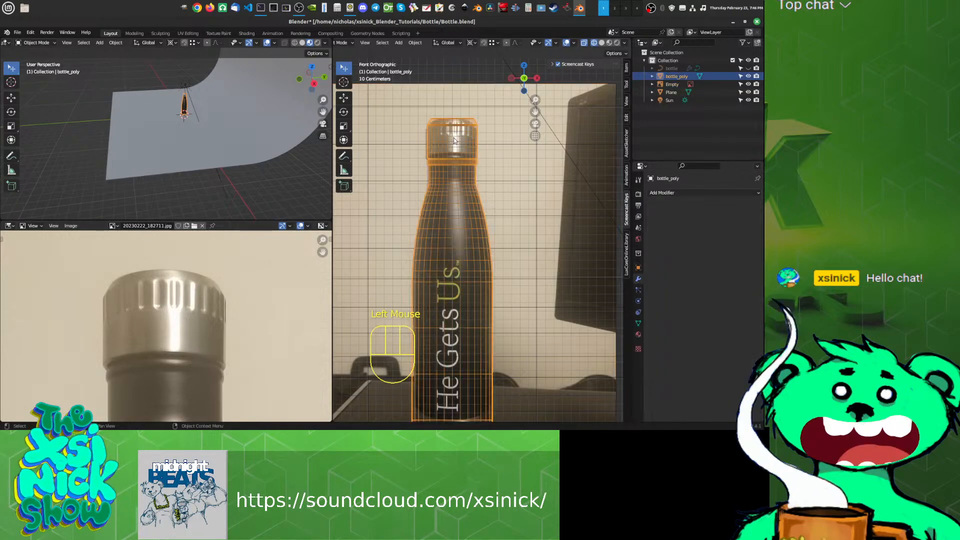
middle_click_drag(225, 157, 213, 176)
middle_click_drag(213, 176, 209, 139, "shift")
scroll(189, 148, "up", 2)
scroll(189, 147, "up", 9)
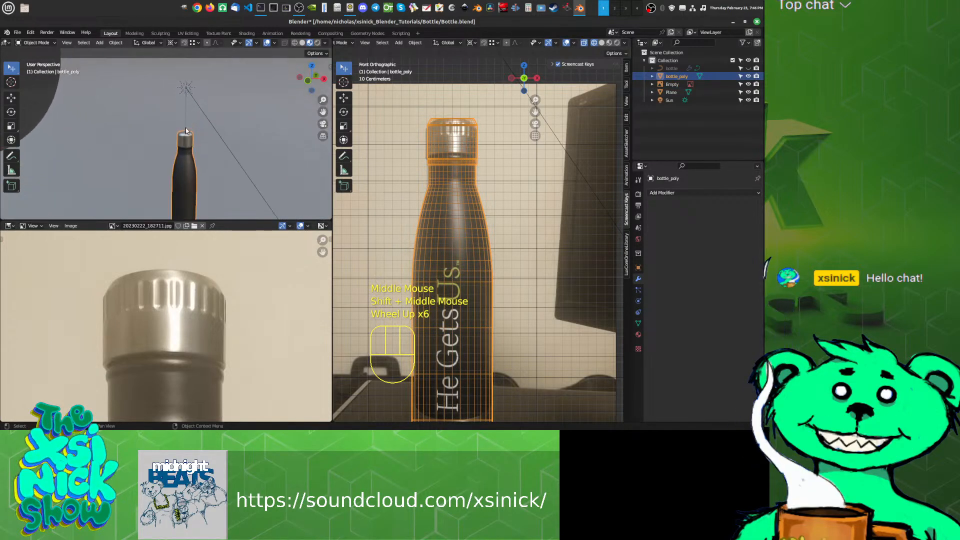
scroll(200, 154, "down", 4)
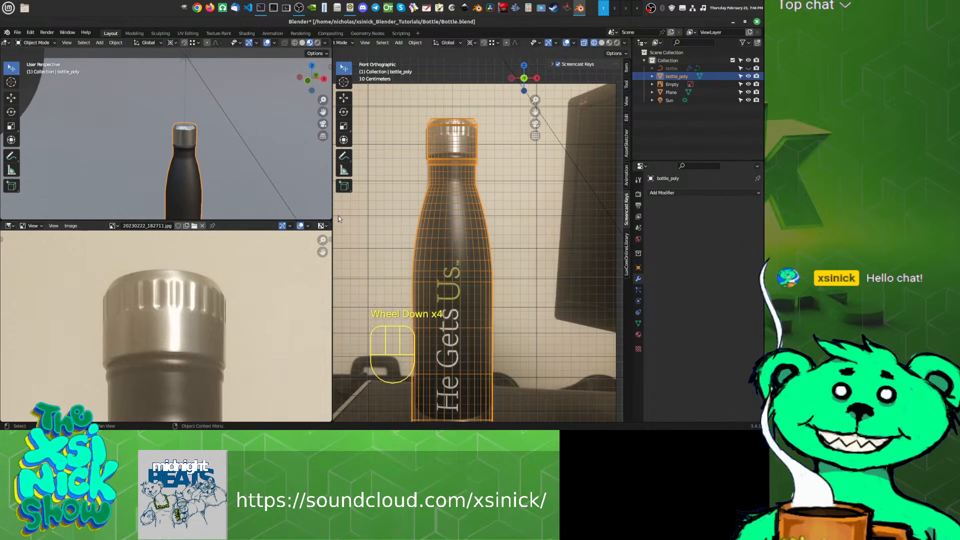
middle_click_drag(172, 301, 213, 290)
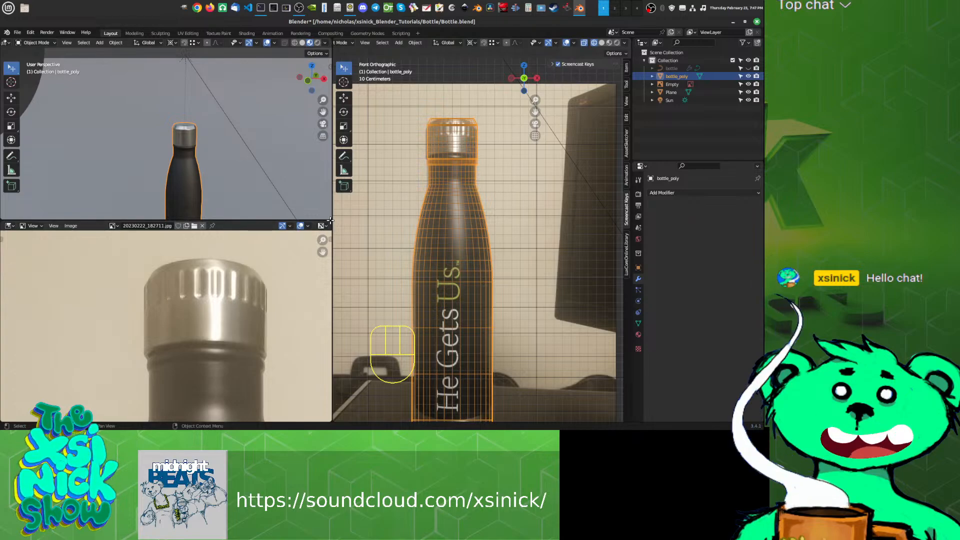
Step: Join the Image Editor over the perspective view so the photo fills the full column, with the cap enlarged
left_click_drag(327, 225, 271, 90)
middle_click_drag(210, 130, 161, 165)
scroll(162, 165, "down", 1)
scroll(162, 165, "up", 2)
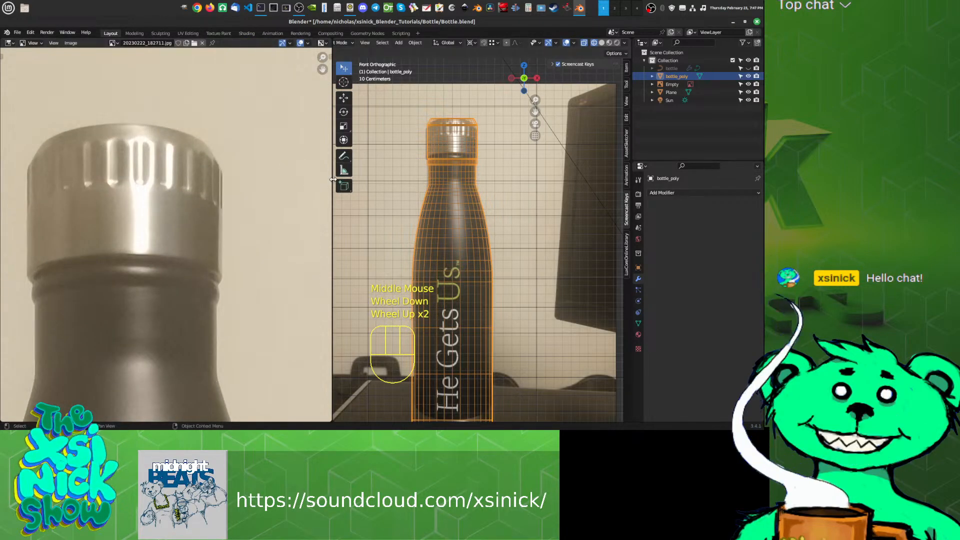
Step: Widen the main 3D viewport and display it in solid shading from a perspective angle
left_click_drag(332, 179, 239, 178)
mouse_move(442, 163)
middle_mouse_down("shift")
mouse_move(449, 112)
mouse_move(458, 150)
middle_mouse_up("shift")
left_click(600, 43)
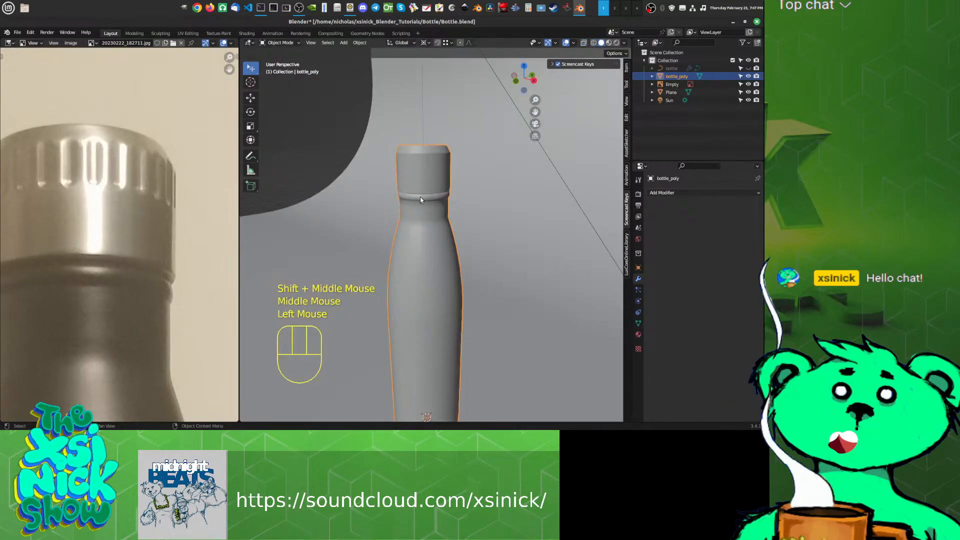
Step: Separate the linked cap geometry from the bottle mesh into its own object
middle_click_drag(420, 197, 409, 161)
left_click(390, 171)
key("Tab")
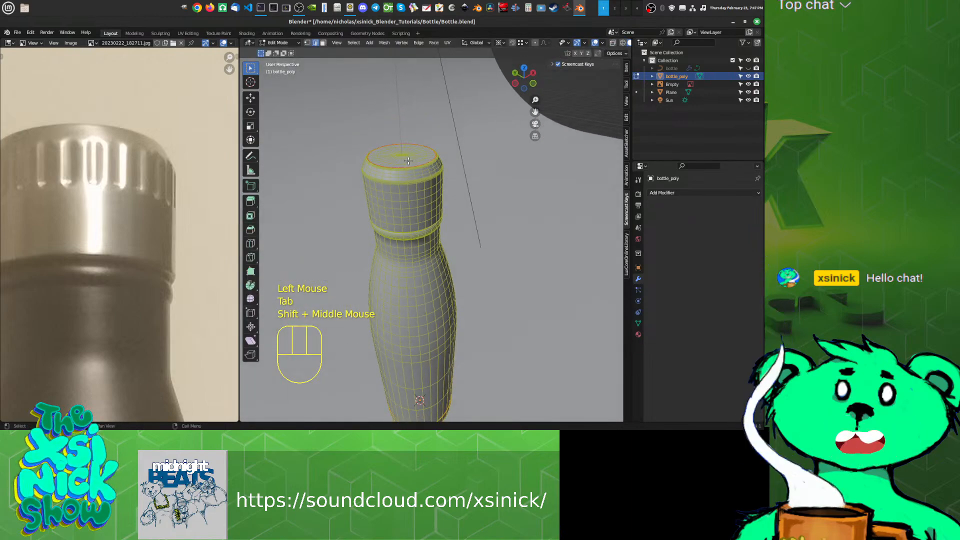
key("l")
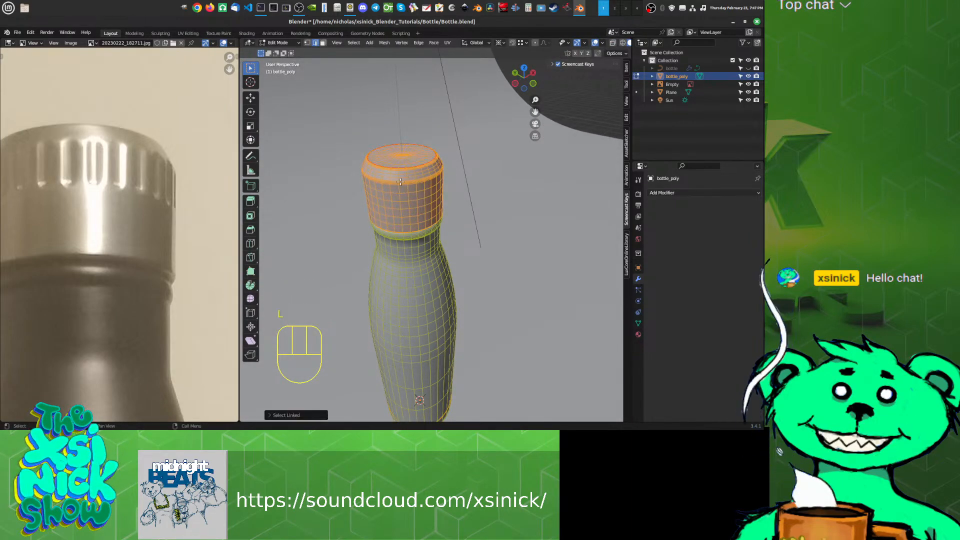
middle_click_drag(465, 200, 445, 180, "shift")
key("p")
left_click(443, 188)
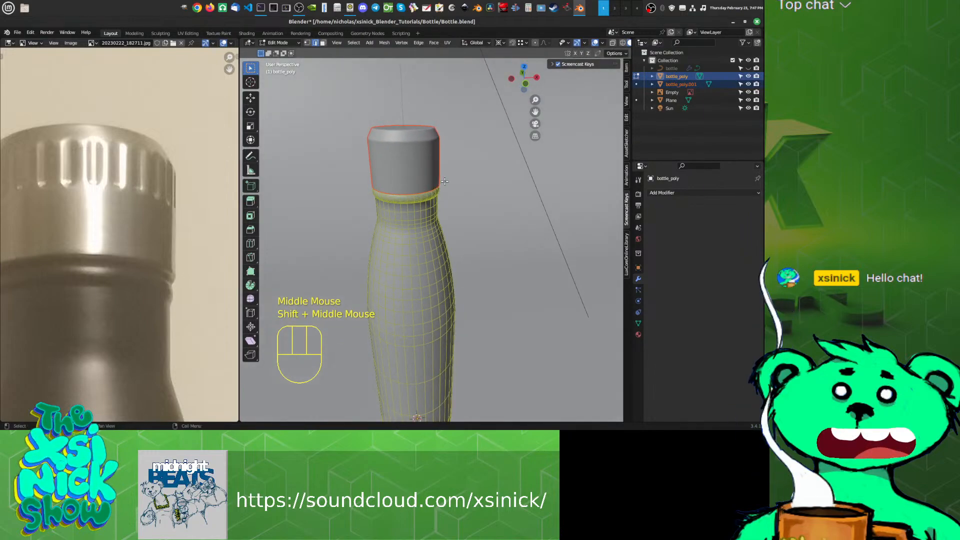
Step: Return to Object Mode and rename the separated cap object as bottle_cap
key("Tab")
left_click(432, 166)
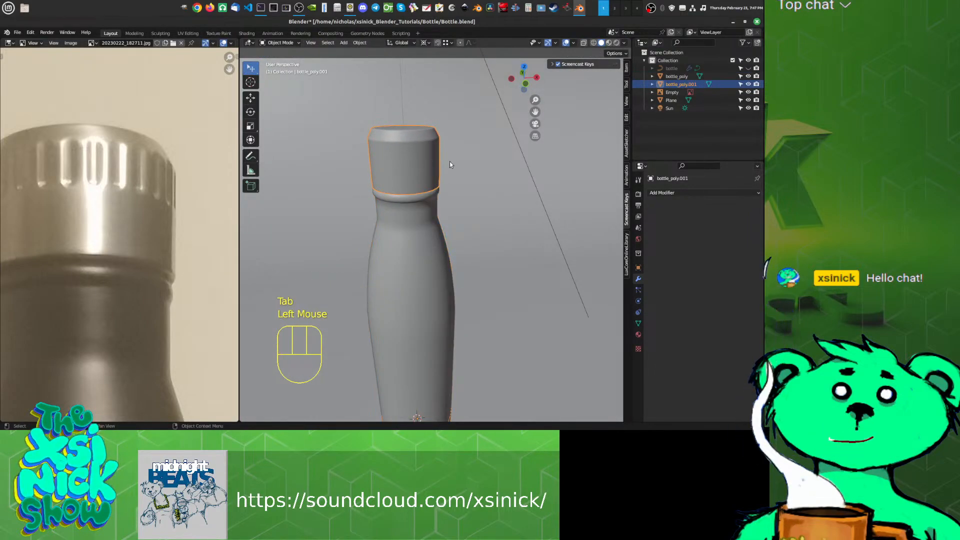
double_click(682, 84)
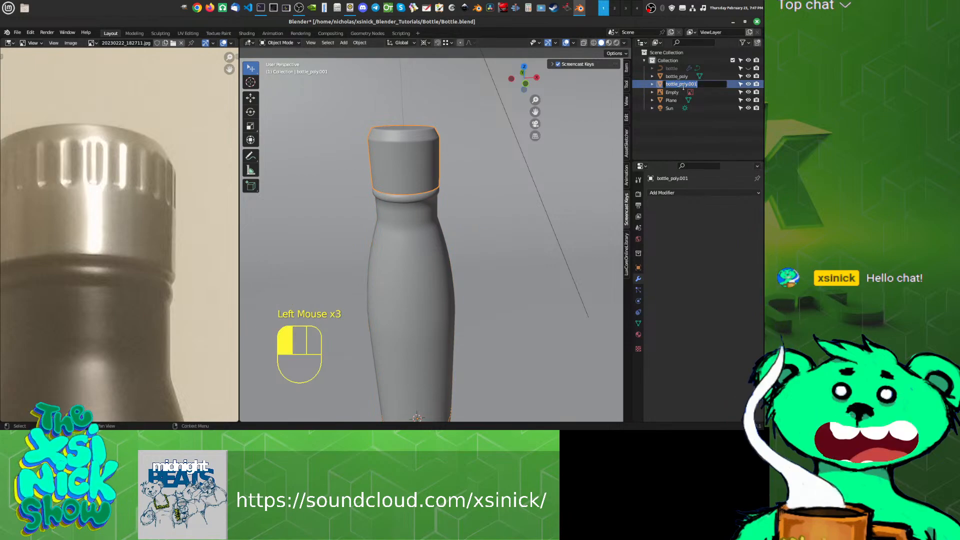
left_click_drag(683, 87, 745, 81)
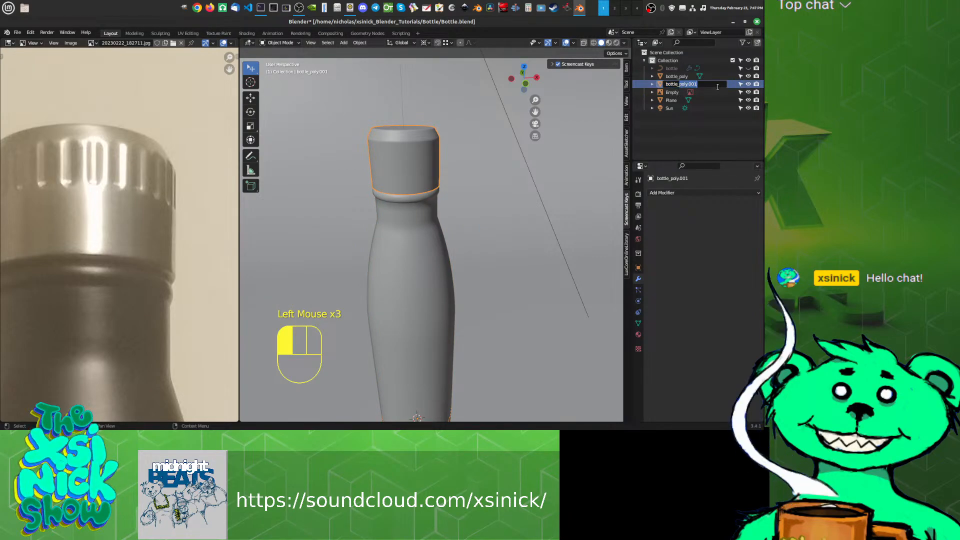
type("cap")
key("Return")
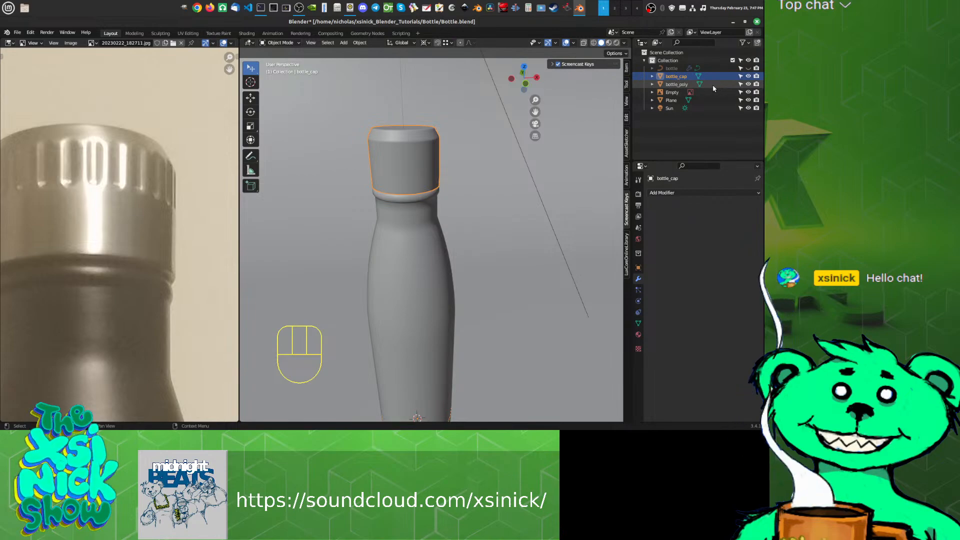
Step: Rename the remaining bottle body object as bottle_container
double_click(684, 85)
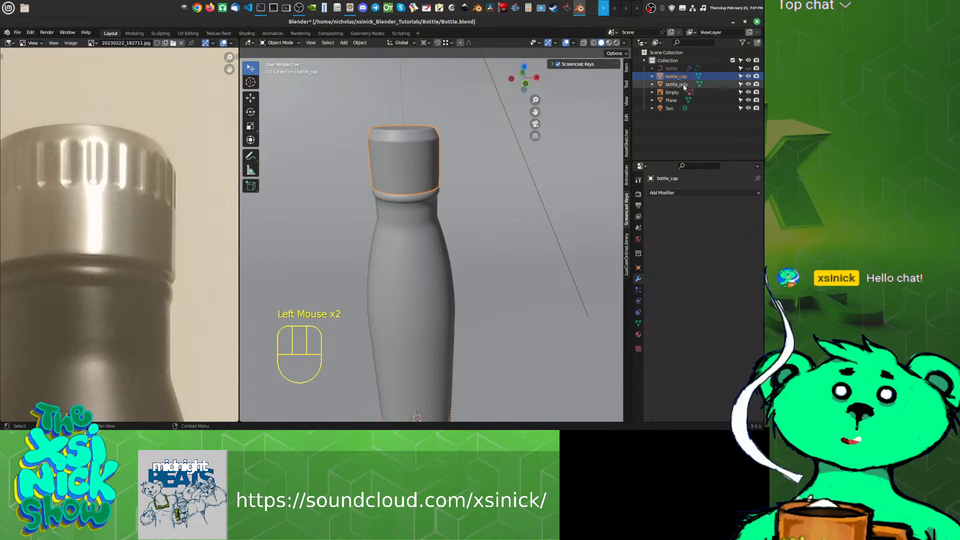
left_click(682, 86)
double_click(682, 85)
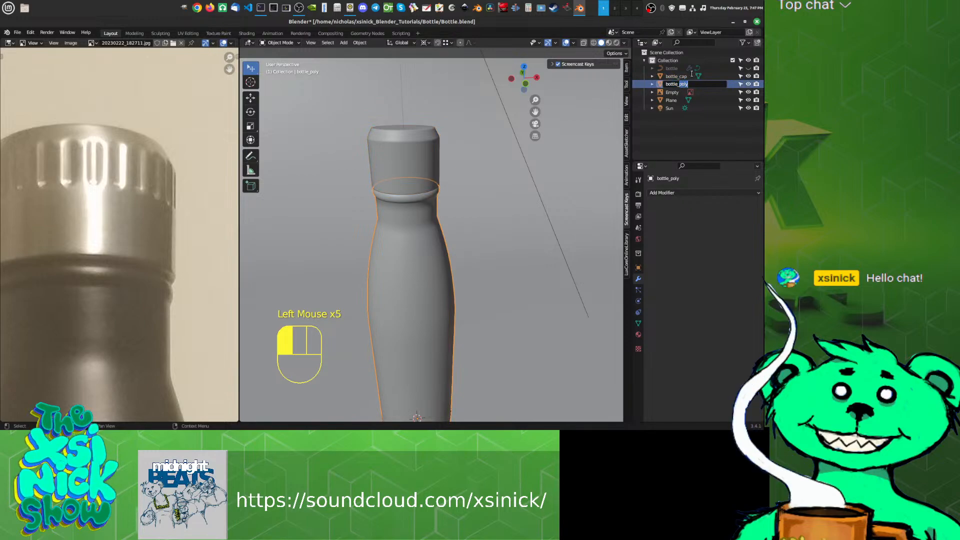
type("container")
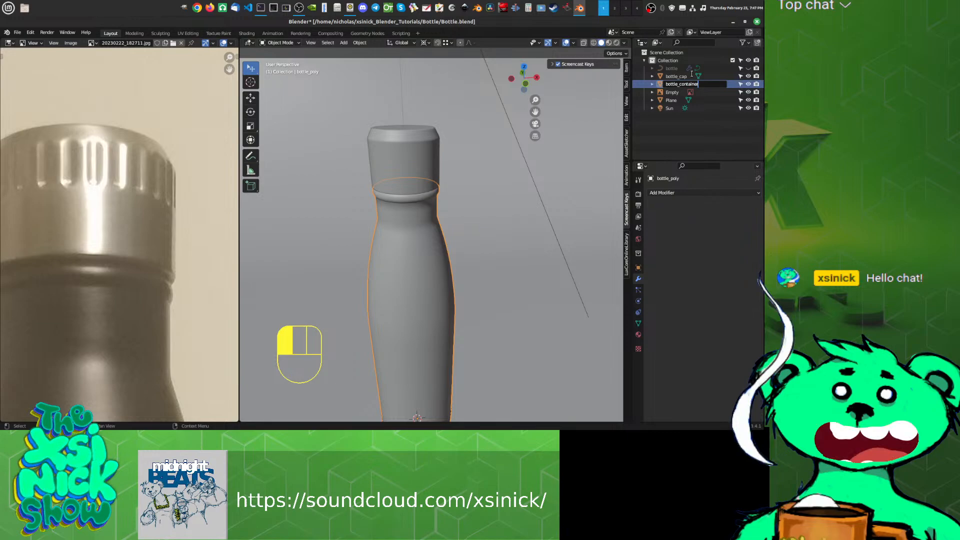
left_click(691, 74)
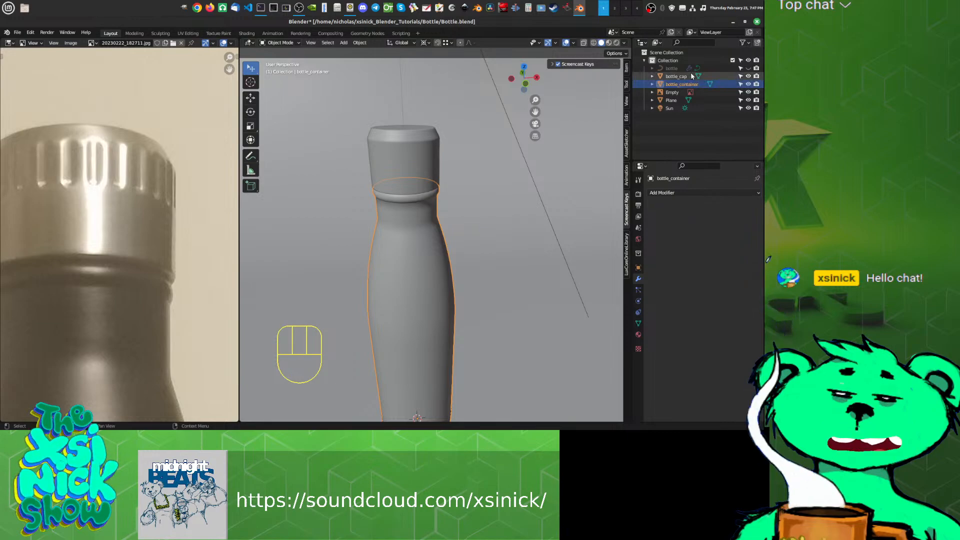
Step: Put bottle_cap into Edit Mode and show it in wireframe over the reference photo in front view
middle_click_drag(379, 240, 402, 160)
left_click(392, 175)
scroll(400, 162, "up", 1)
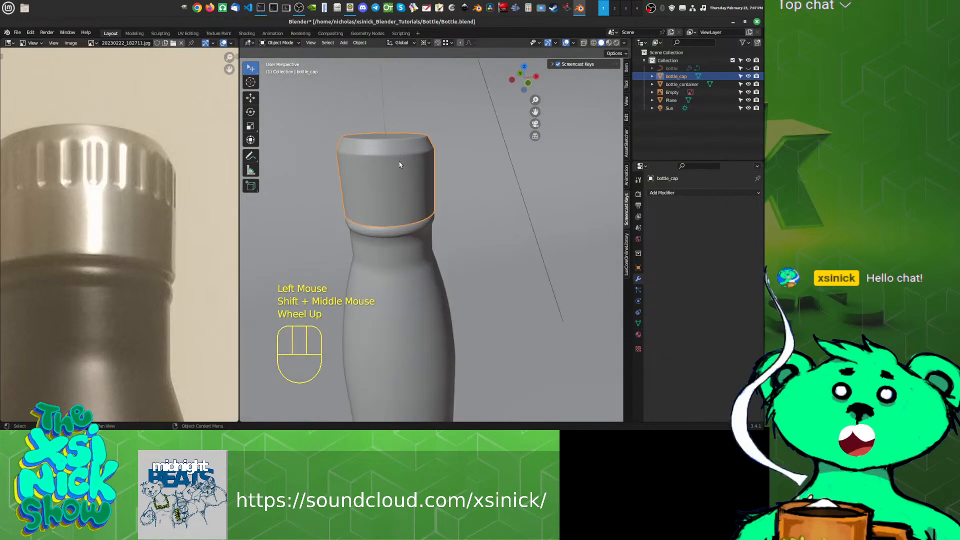
key("Tab")
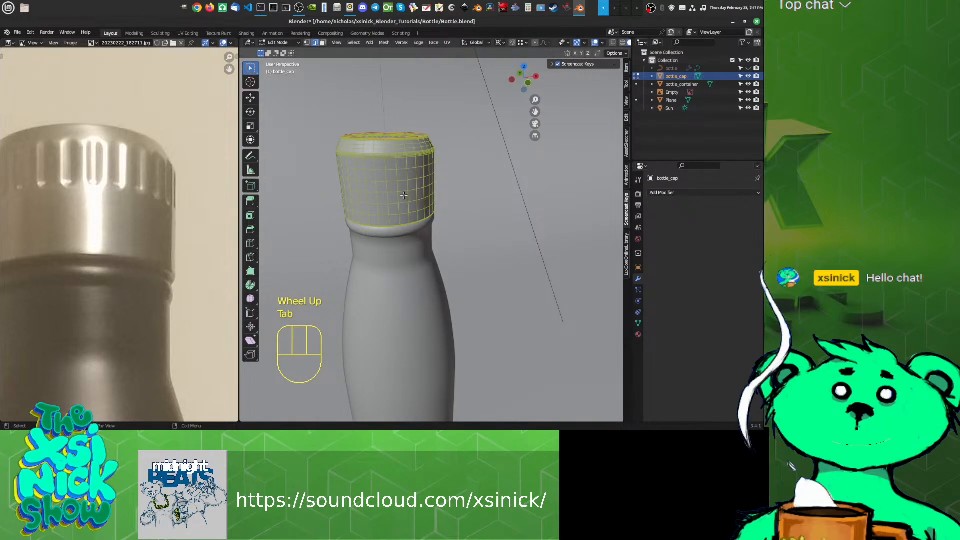
middle_click_drag(404, 195, 371, 157, "shift")
key("KP_1")
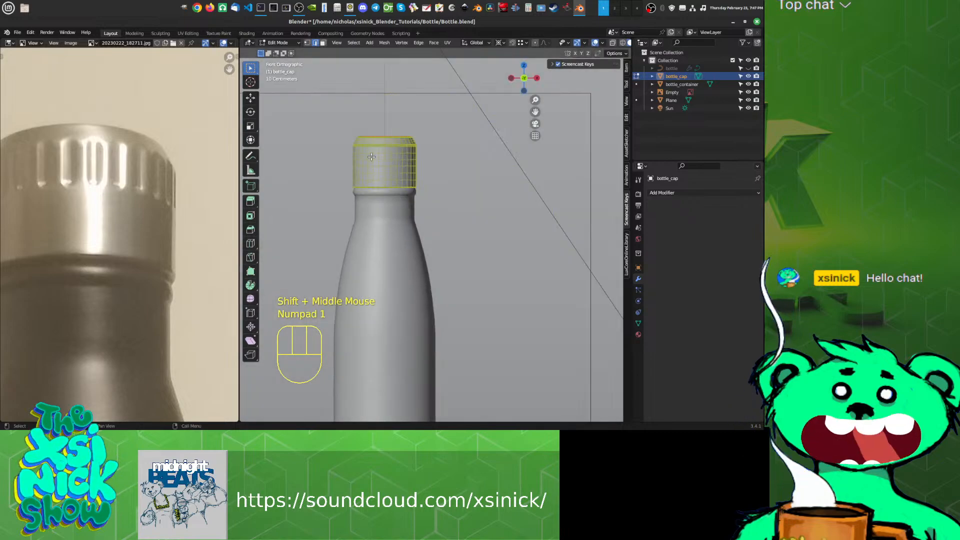
key("z")
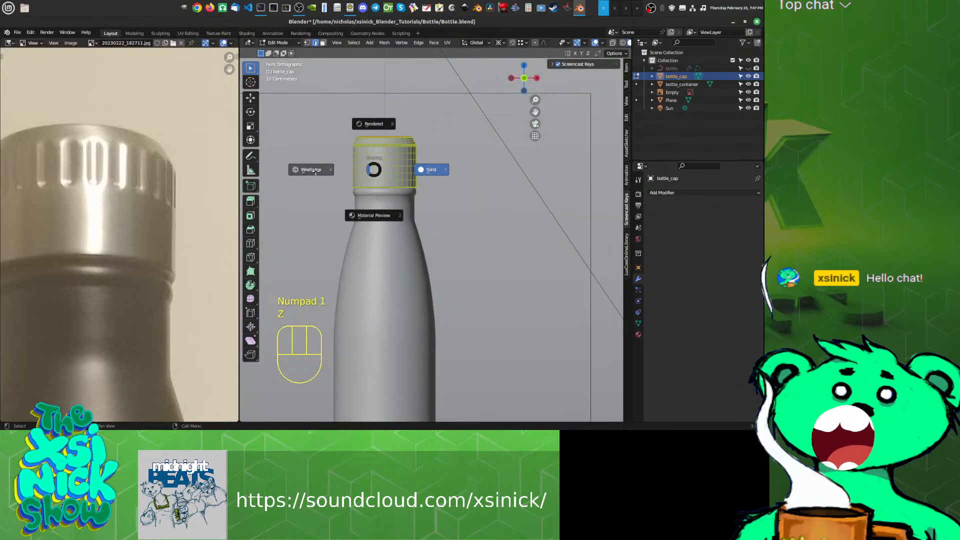
scroll(369, 150, "up", 2)
scroll(369, 150, "up", 1)
middle_click_drag(369, 145, 402, 163)
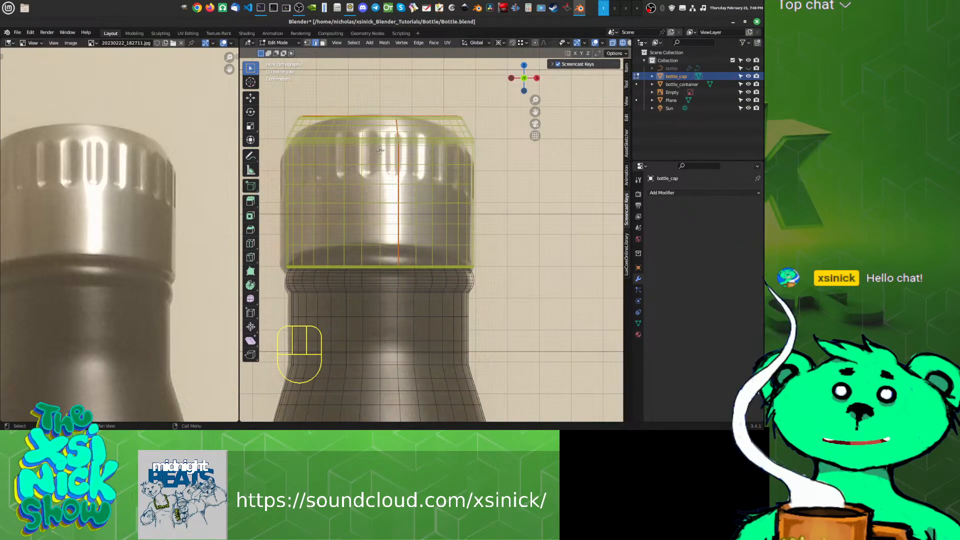
Step: View the cap from directly above and switch the mesh selection mode to faces
middle_click_drag(374, 151, 392, 214, "shift")
scroll(380, 165, "down", 3, "shift")
key("KP_7")
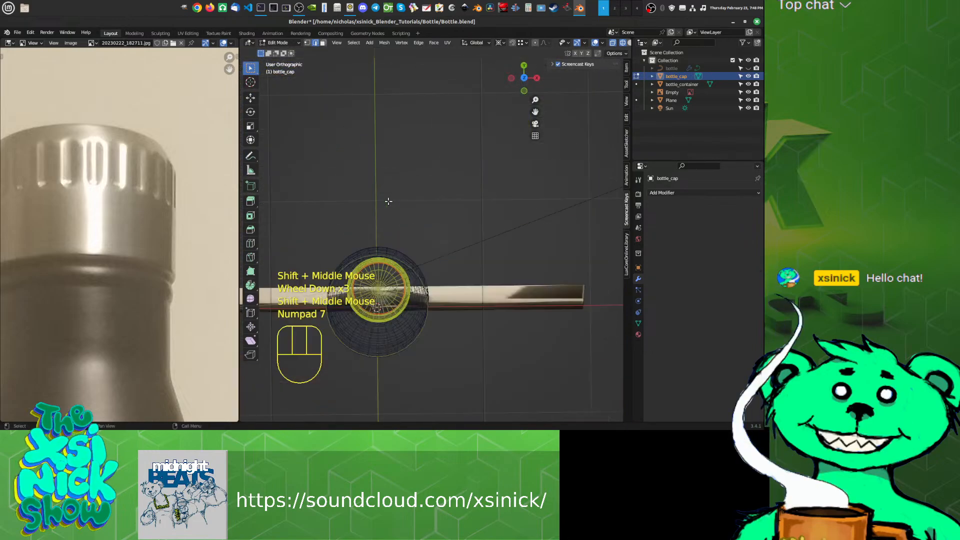
middle_click(427, 311)
scroll(449, 251, "up", 5)
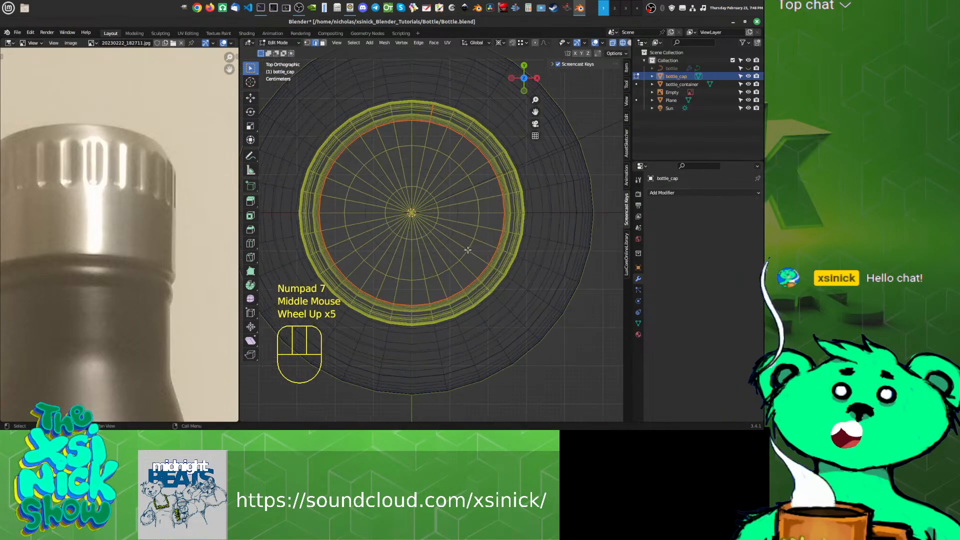
middle_click(449, 251)
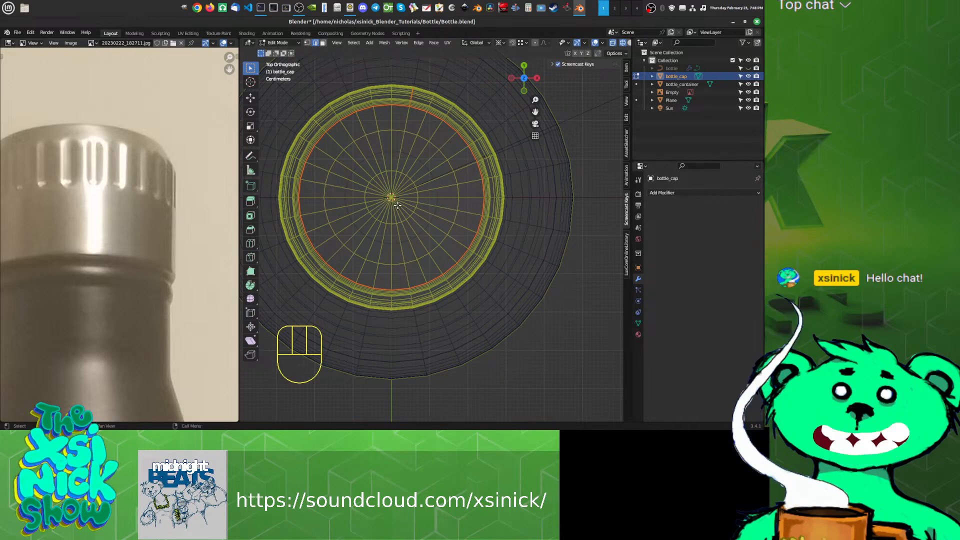
key("ctrl+Tab")
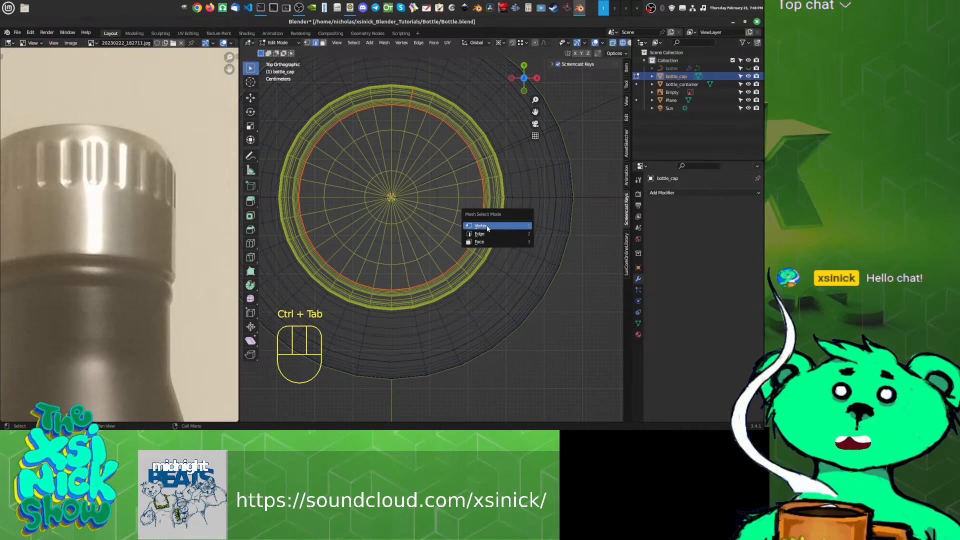
left_click(478, 242)
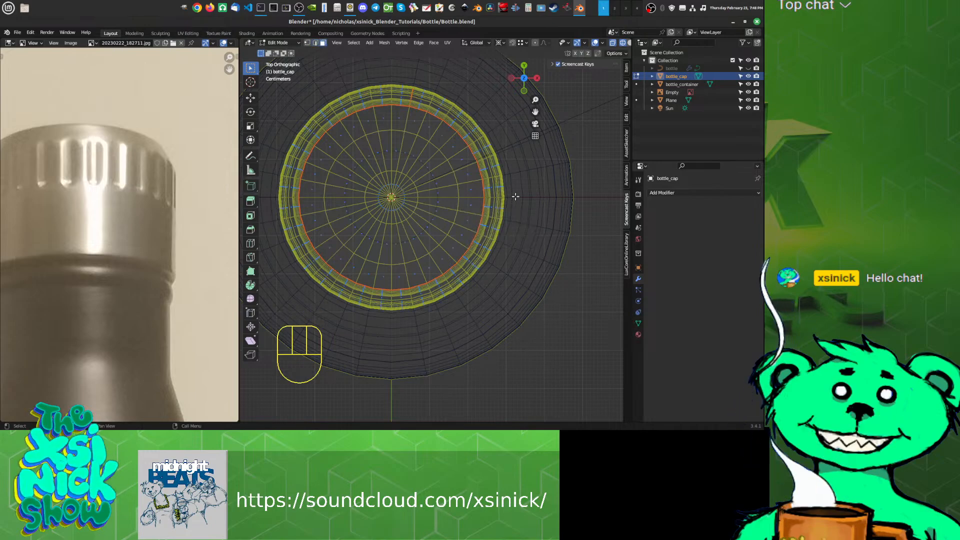
Step: Select all cap faces in the front-facing quarter between the two centre axes, dropping the stray face beyond it near the centre
left_click_drag(515, 193, 395, 340)
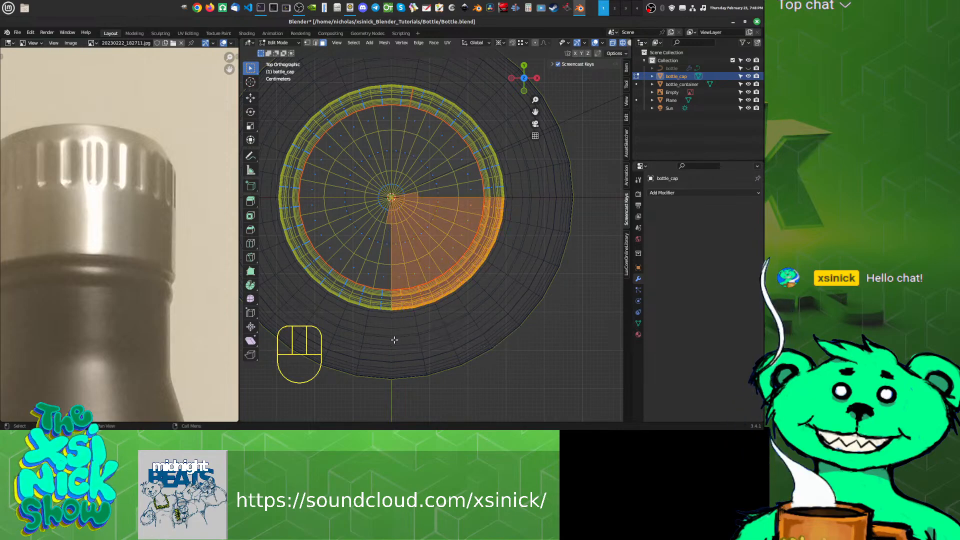
scroll(465, 237, "up", 3)
middle_click_drag(466, 237, 439, 207, "shift")
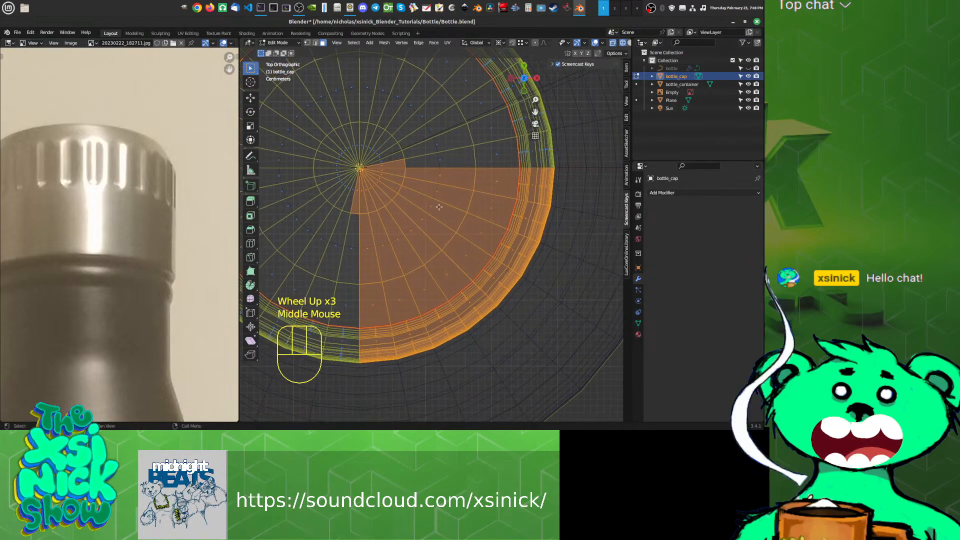
left_click(567, 166)
left_click_drag(568, 167, 361, 368)
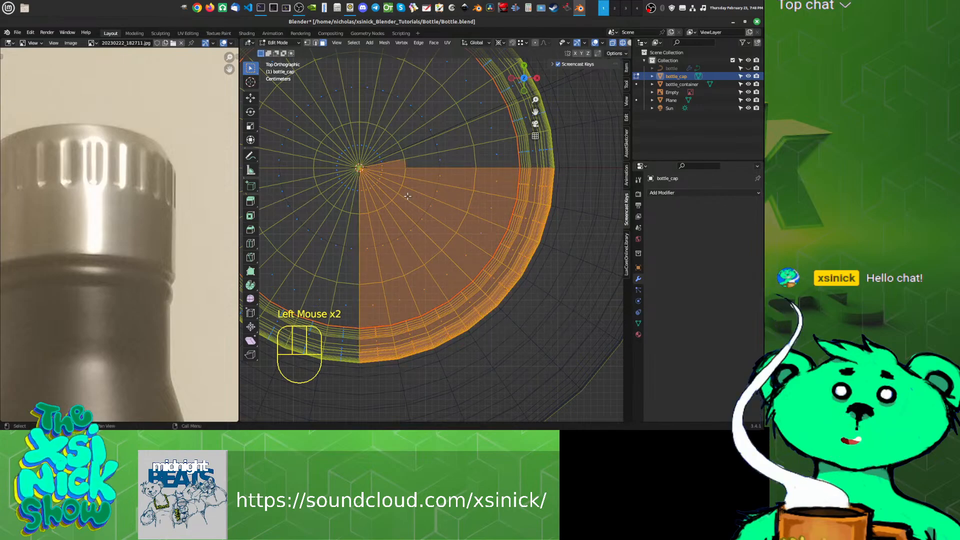
scroll(408, 196, "up", 3)
left_click(383, 164, "shift")
scroll(466, 205, "down", 2)
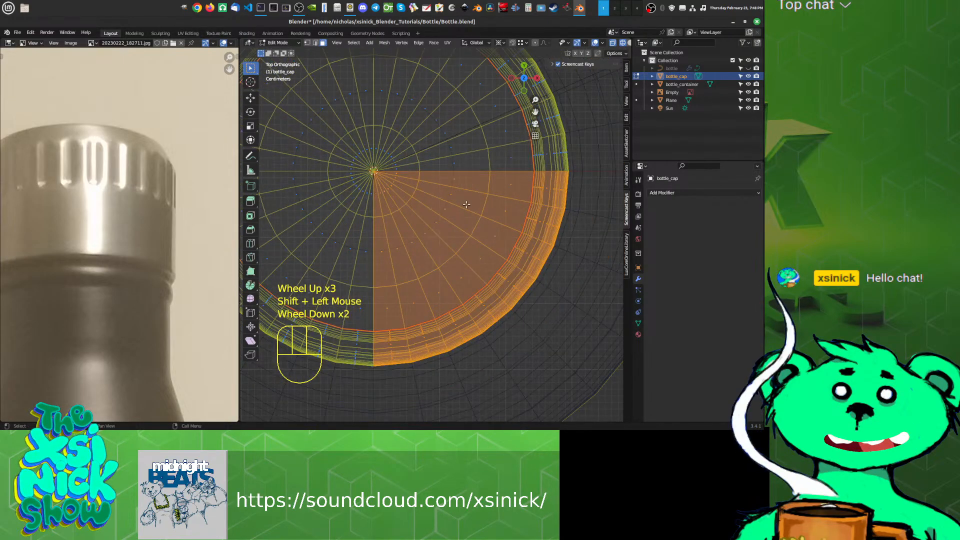
Step: Separate the selected quarter of the cap into its own object and return to Object Mode
mouse_move(465, 204)
middle_mouse_down("shift")
mouse_move(497, 218)
mouse_move(500, 192)
mouse_move(490, 220)
mouse_move(468, 223)
middle_mouse_up("shift")
scroll(480, 210, "down", 2)
scroll(500, 192, "down", 2)
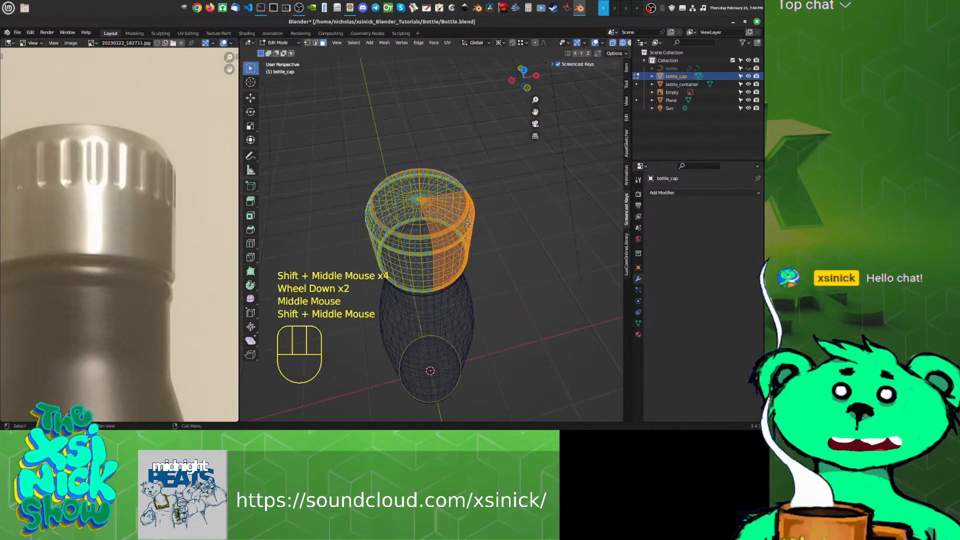
key("p")
left_click(469, 223)
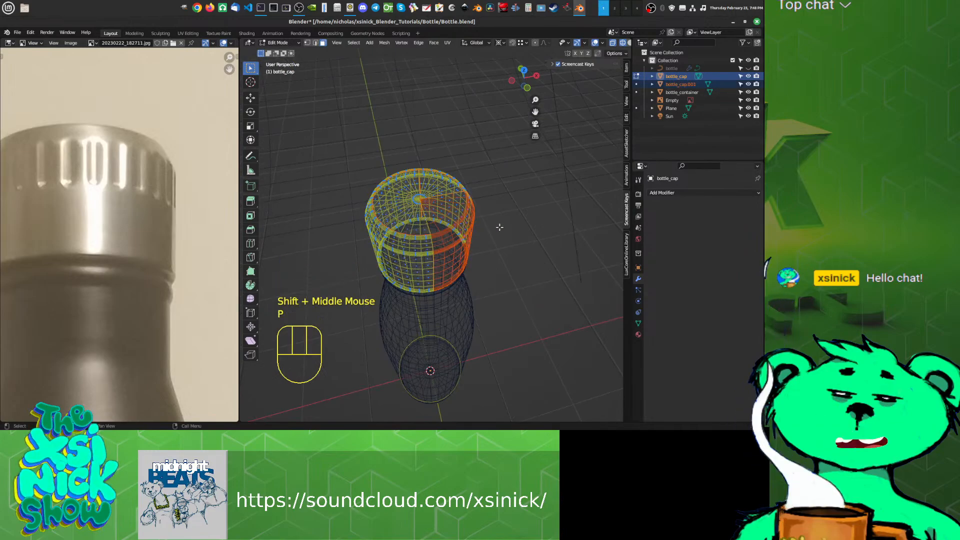
key("Tab")
middle_click_drag(492, 236, 476, 224, "shift")
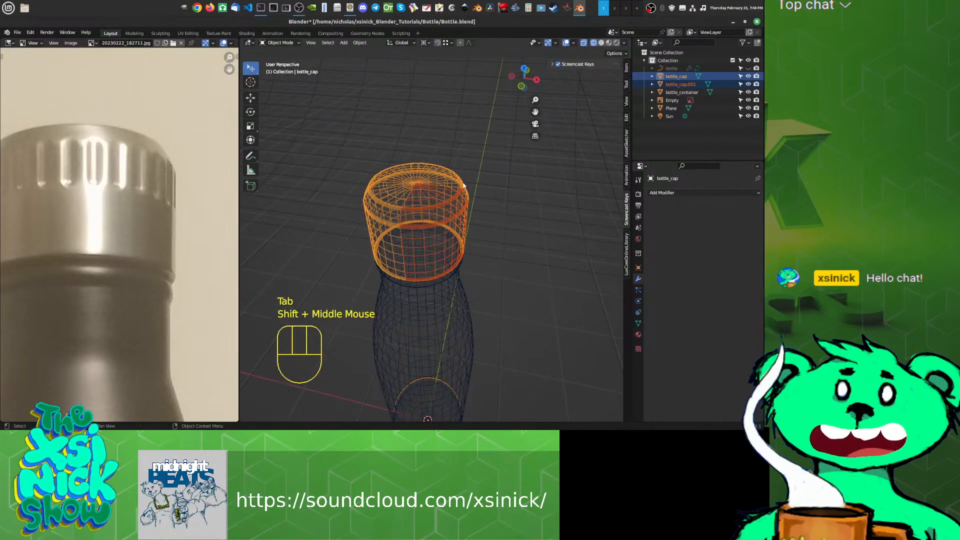
Step: Select only the separated cap quarter, display it in solid shading and put it into Edit Mode
left_click(459, 205)
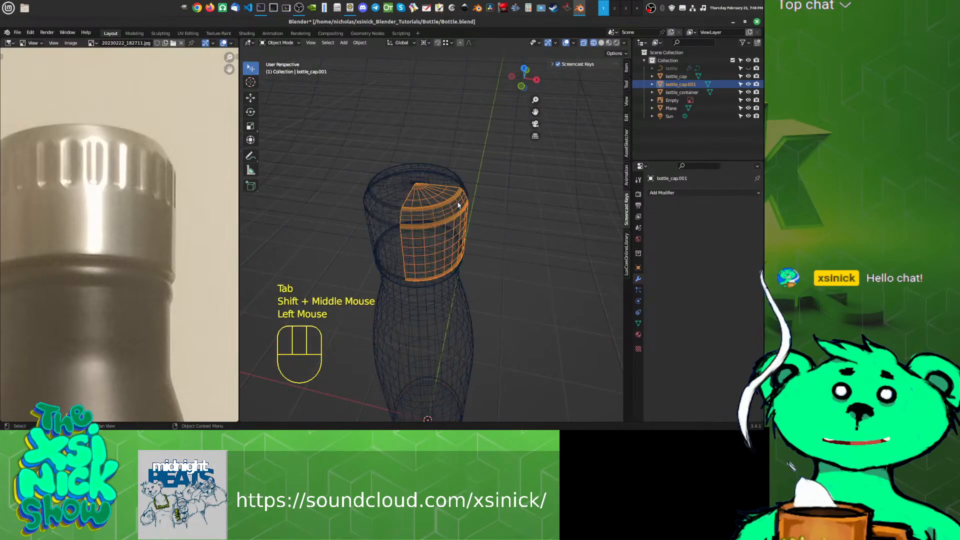
left_click(601, 43)
middle_click_drag(465, 215, 456, 197, "shift")
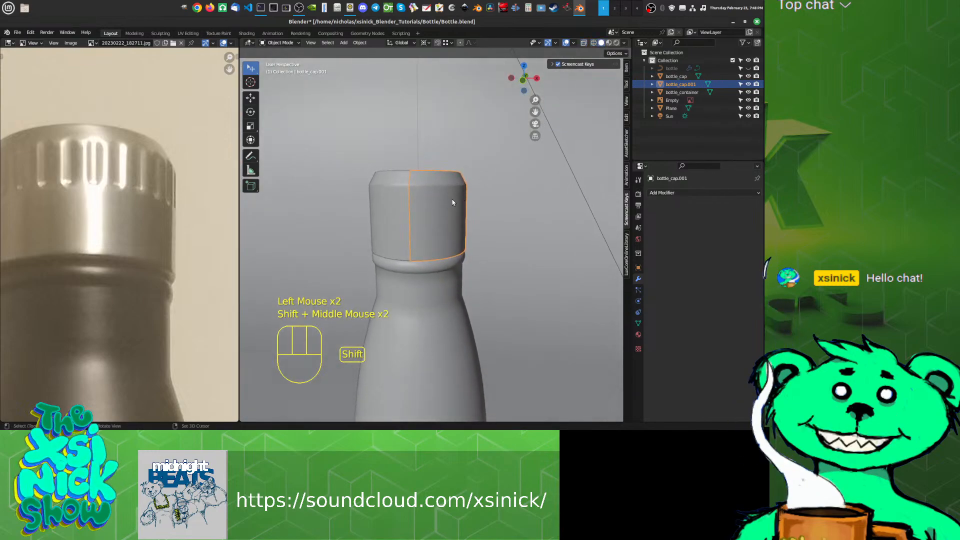
key("Tab")
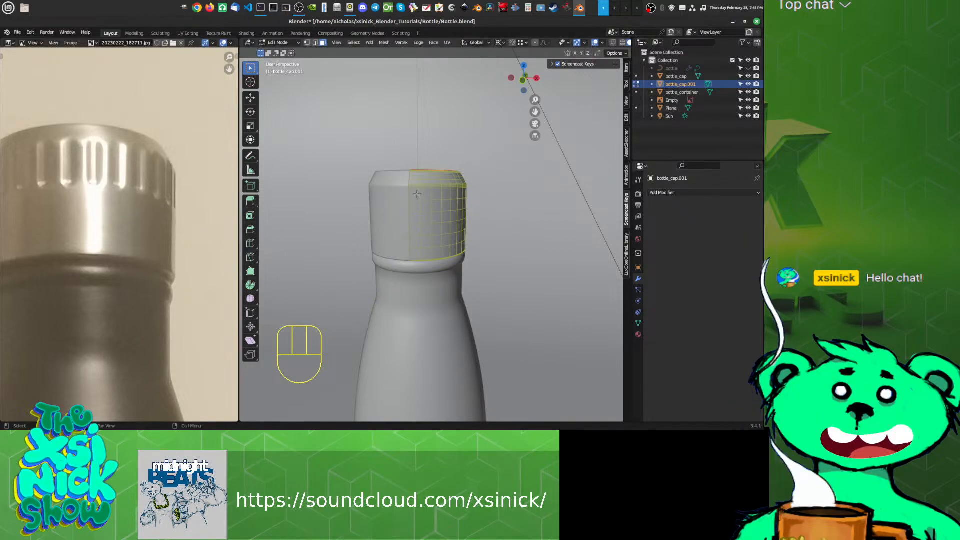
Step: Select the three uppermost side faces in the first column of the cap quarter, just below the rim
scroll(417, 194, "up", 3)
left_click_drag(400, 179, 420, 199)
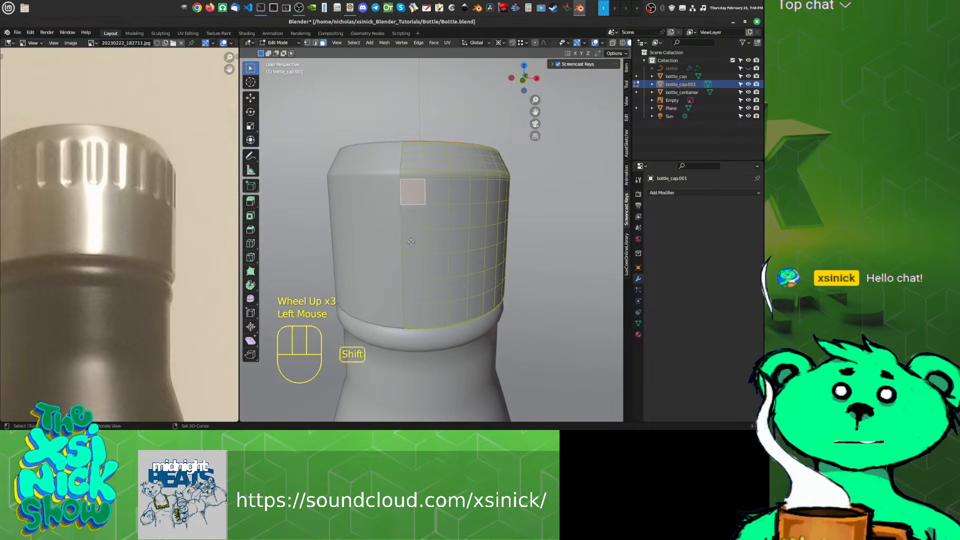
left_click(414, 218, "shift")
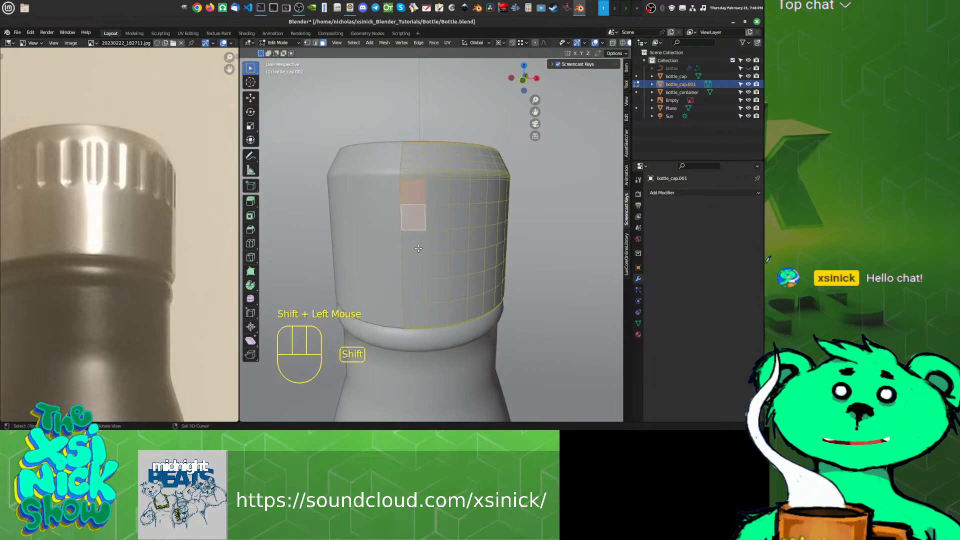
left_click(414, 244, "shift")
middle_click_drag(529, 271, 517, 241)
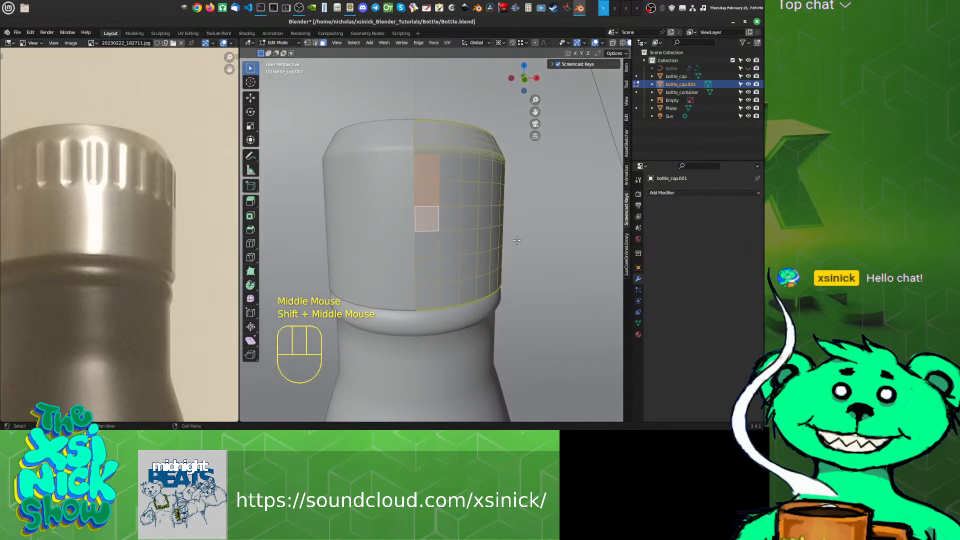
Step: Show the cap quarter in wireframe from the front to compare the selected faces with the grooves in the reference photo
key("z")
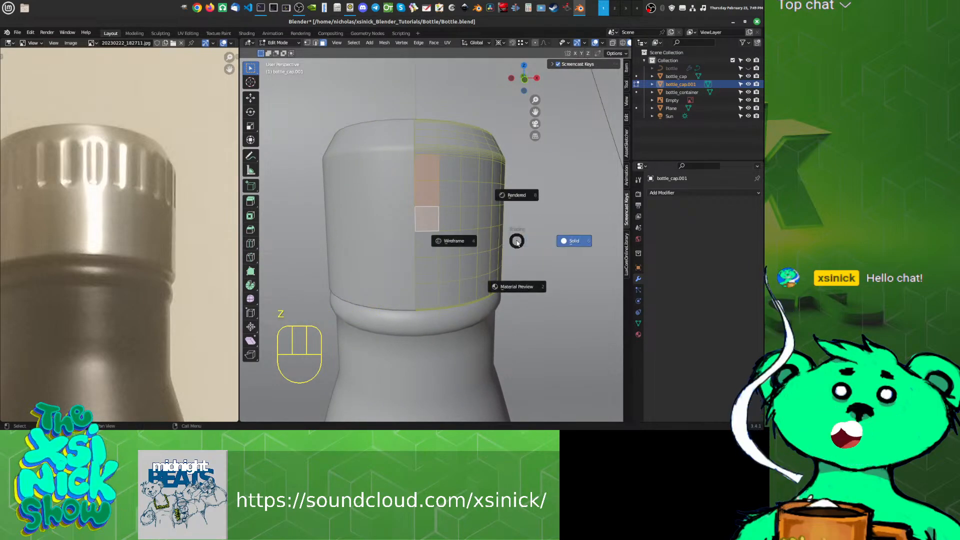
left_click(453, 241)
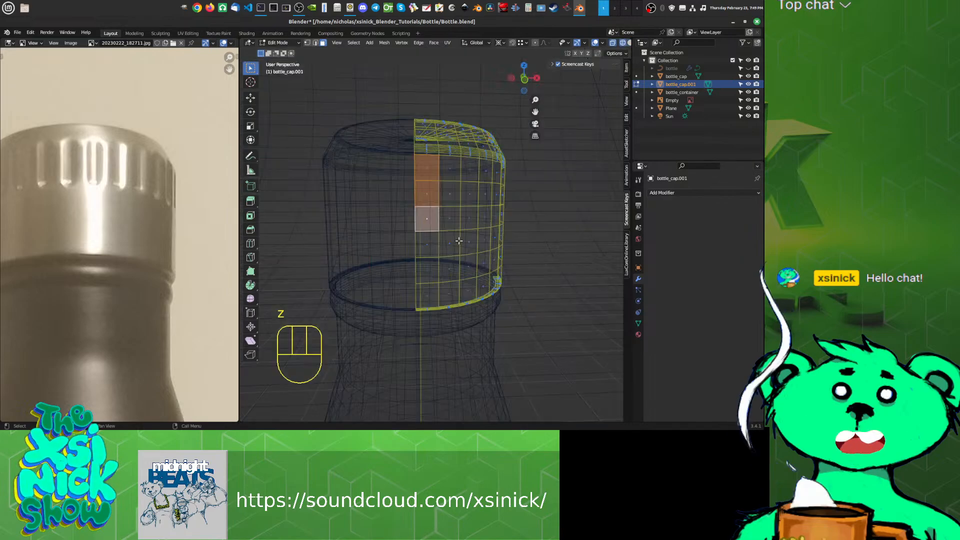
key("KP_1")
scroll(456, 235, "up", 5)
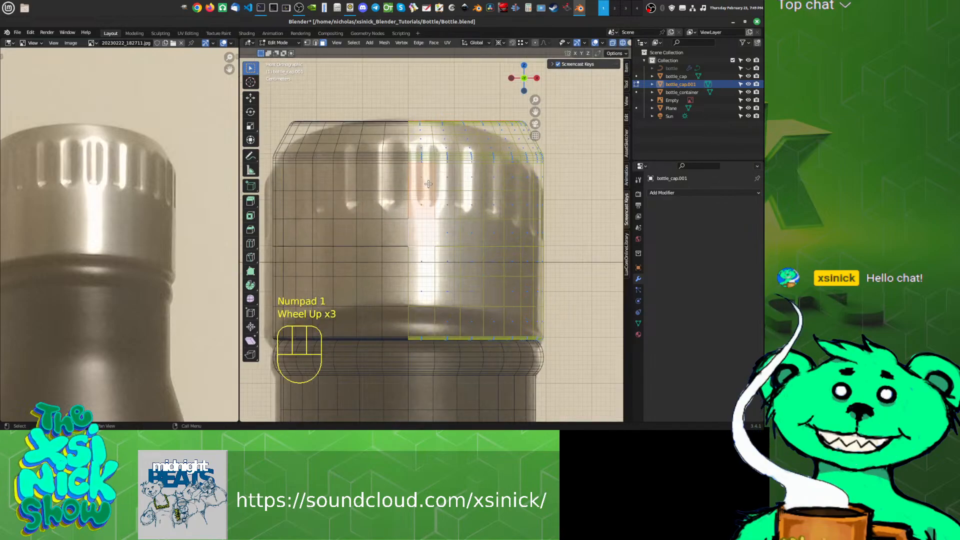
scroll(433, 187, "down", 2)
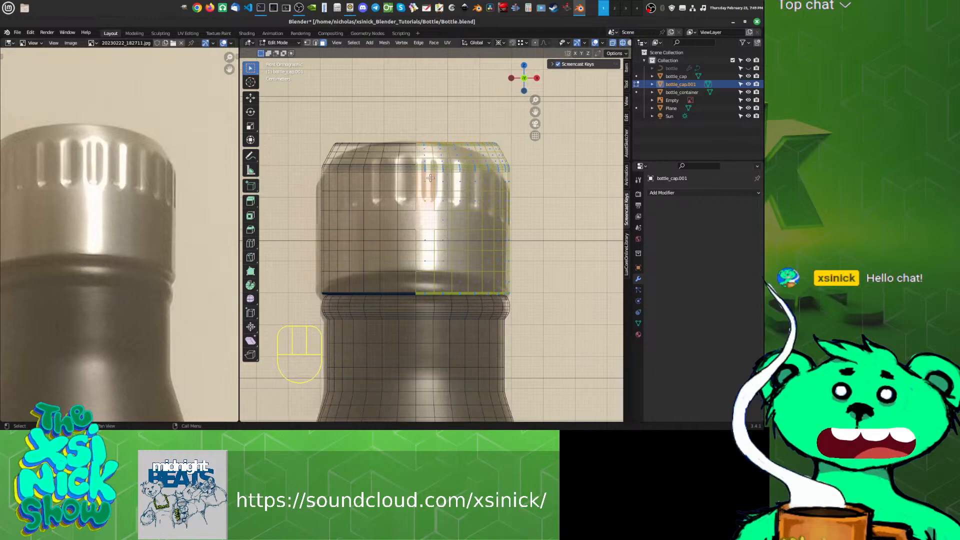
middle_click_drag(462, 193, 437, 227, "shift")
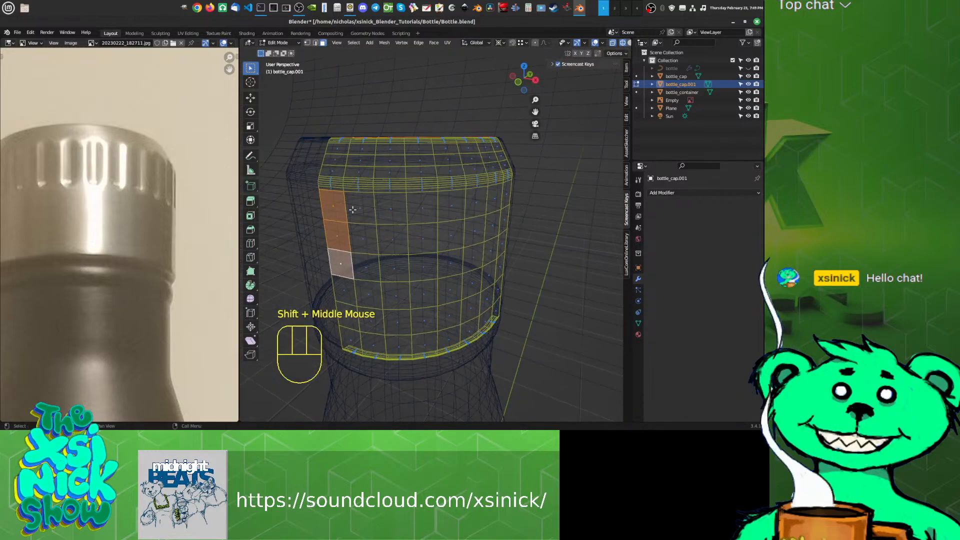
middle_click_drag(354, 214, 376, 214)
scroll(388, 239, "down", 2)
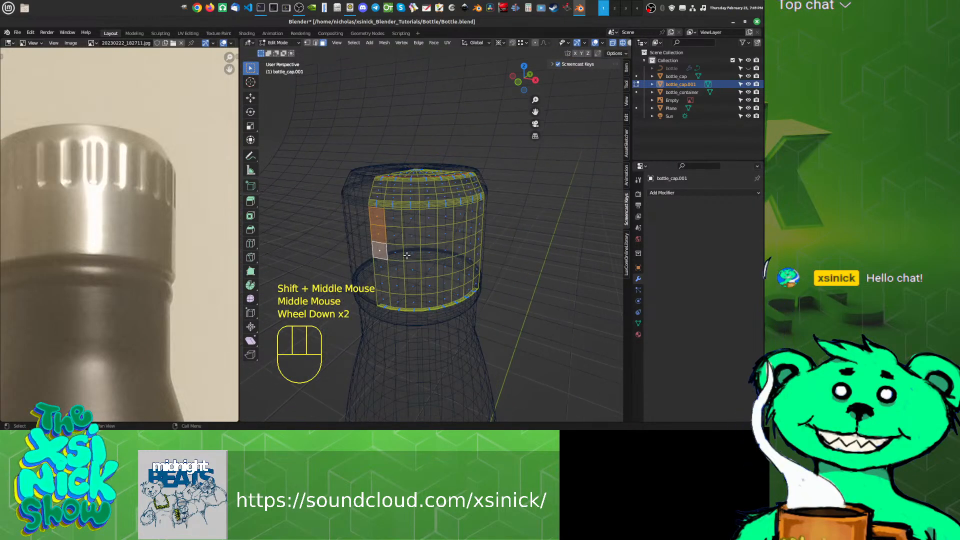
scroll(407, 255, "up", 1)
middle_click_drag(391, 242, 418, 221, "shift")
left_click(403, 199, "shift")
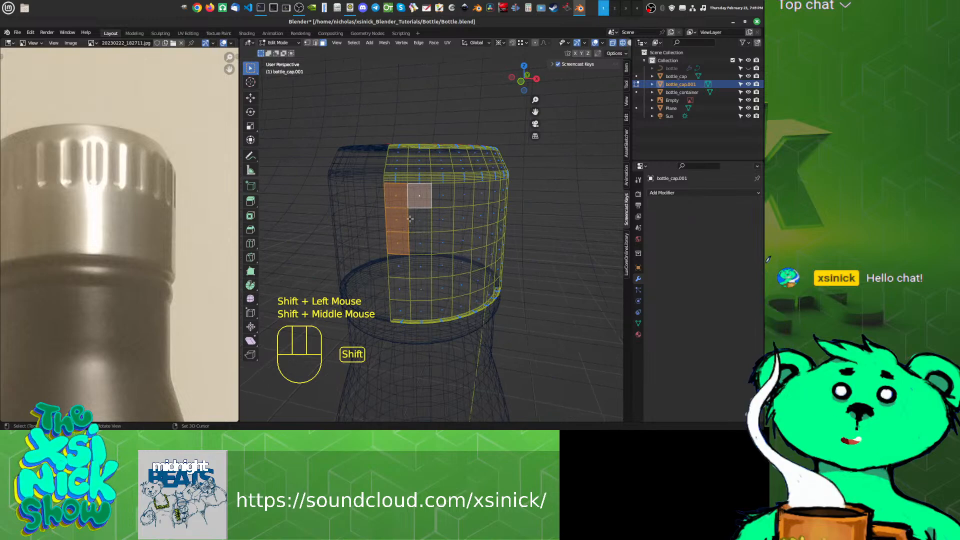
left_click(398, 218)
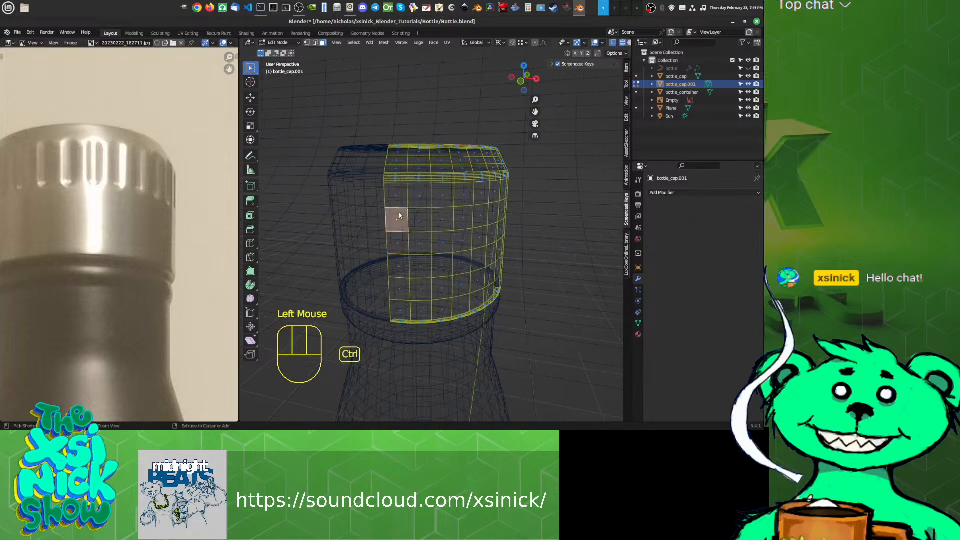
Step: In edge selection, select the two horizontal edge loops below the cap quarter's rim and dissolve them
key("ctrl+Tab")
left_click(398, 212)
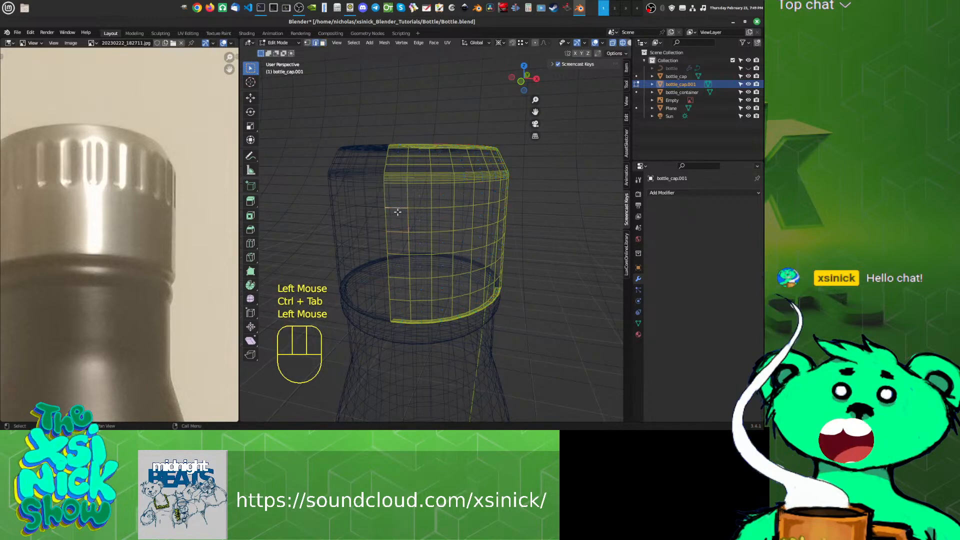
left_click(429, 205)
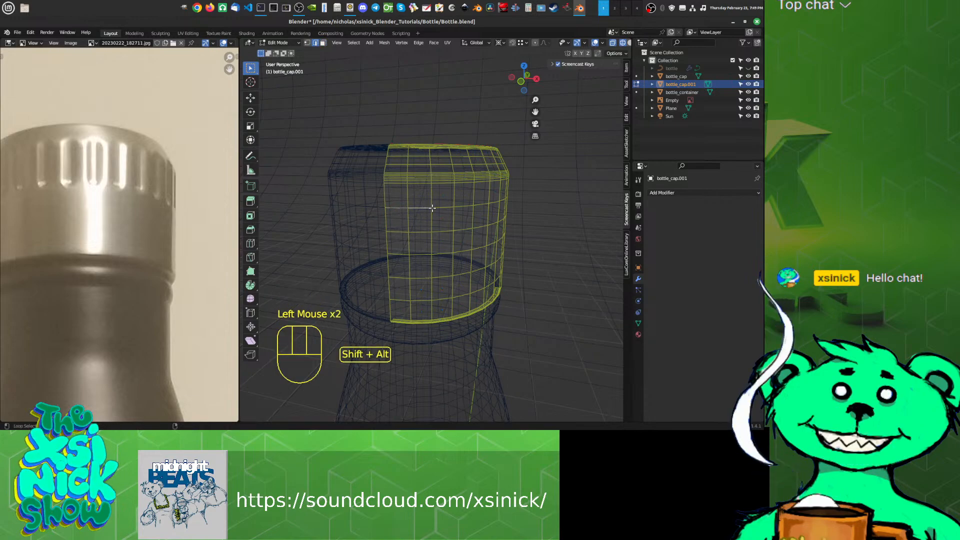
left_click(430, 207, "alt+shift")
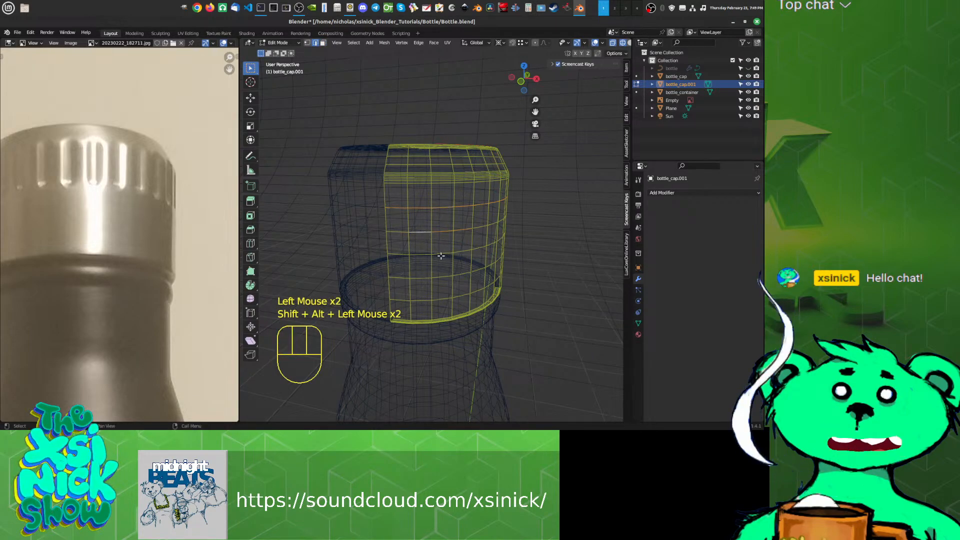
key("ctrl+x")
Step: Switch to face selection and select the whole row of tall faces below the cap quarter's rim
mouse_move(461, 255)
middle_mouse_down("shift")
mouse_move(452, 253)
mouse_move(475, 236)
mouse_move(457, 245)
mouse_move(469, 245)
middle_mouse_up("shift")
key("ctrl+Tab")
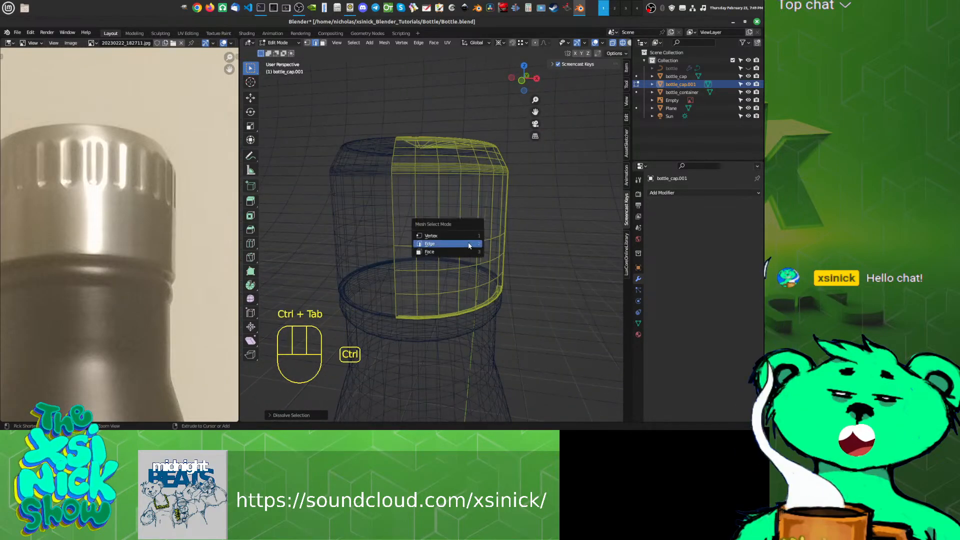
left_click(429, 251)
left_click(416, 218)
left_click(428, 215, "shift")
middle_click_drag(427, 215, 488, 243, "shift")
left_click(398, 226, "ctrl")
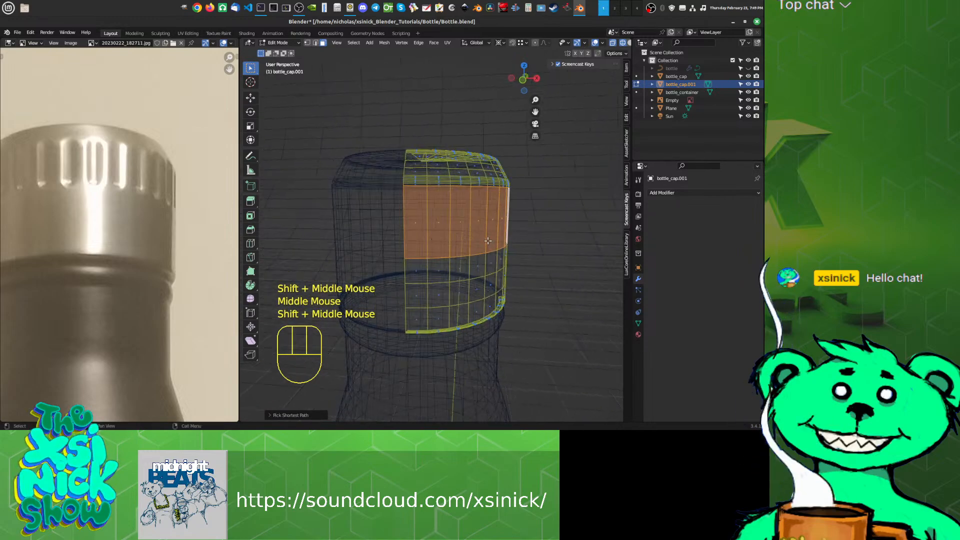
Step: Inset the row of tall faces individually with a thickness of about 0.0076 m
key("i")
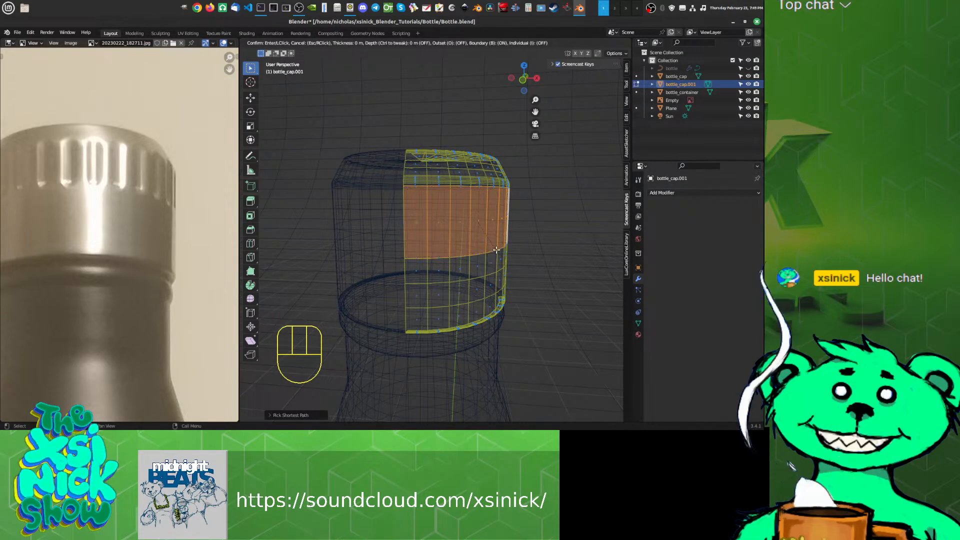
key("i")
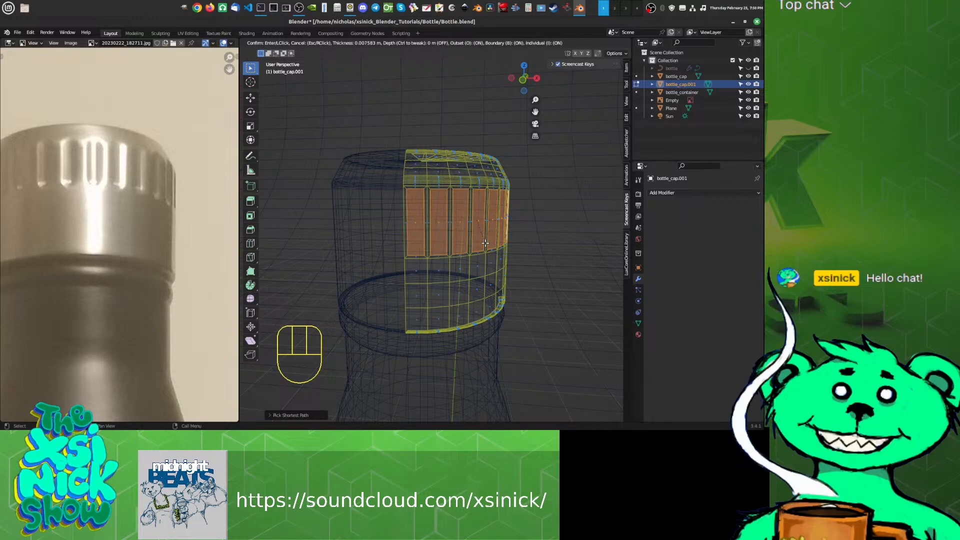
left_click(484, 243)
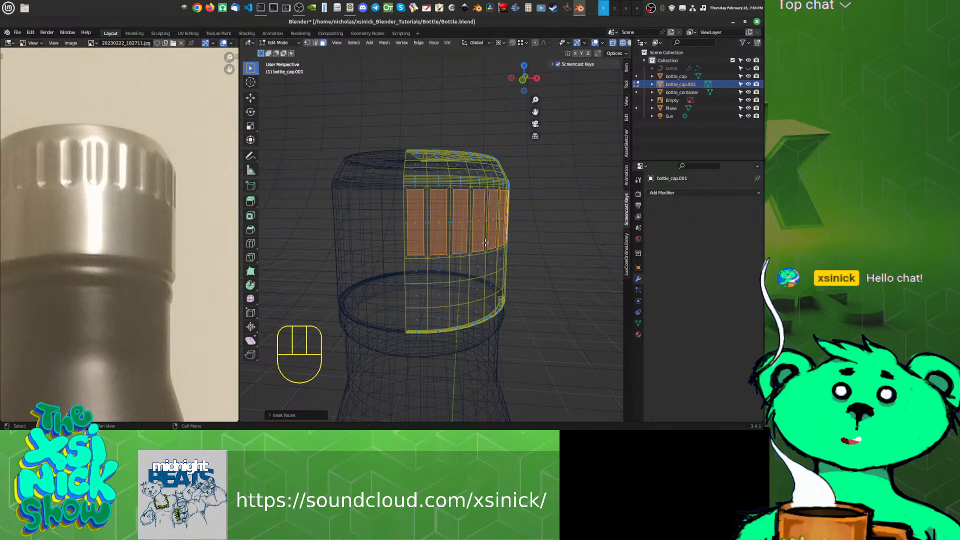
middle_click_drag(483, 243, 421, 244, "shift")
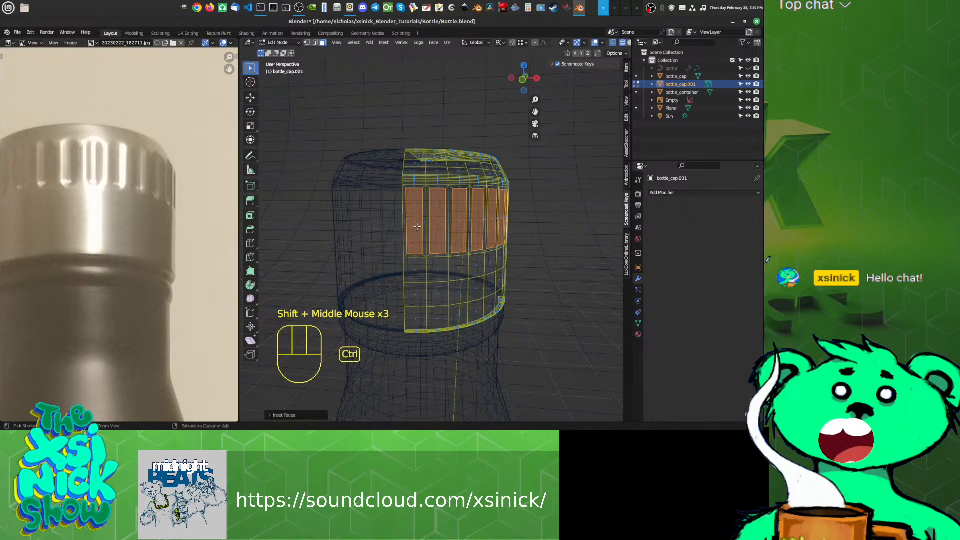
key("ctrl+r")
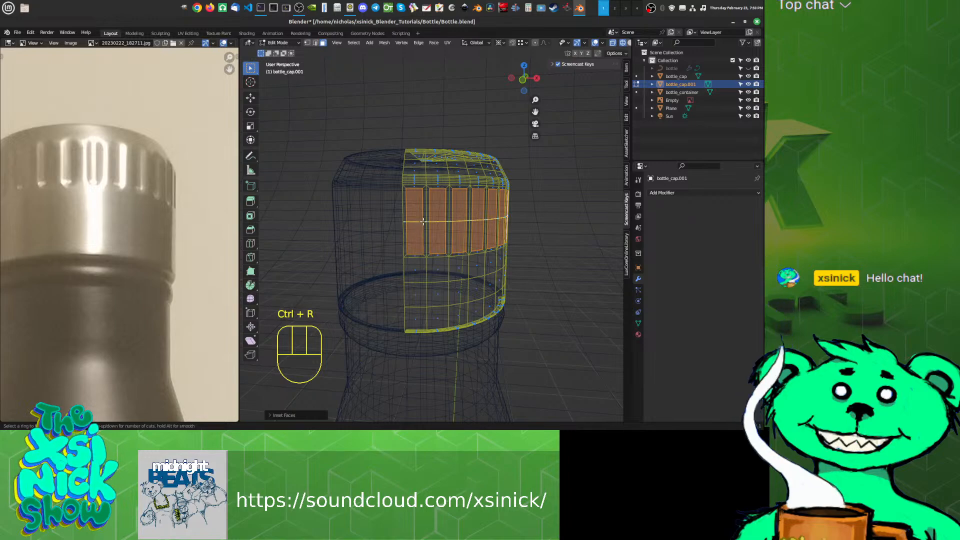
left_click(429, 221)
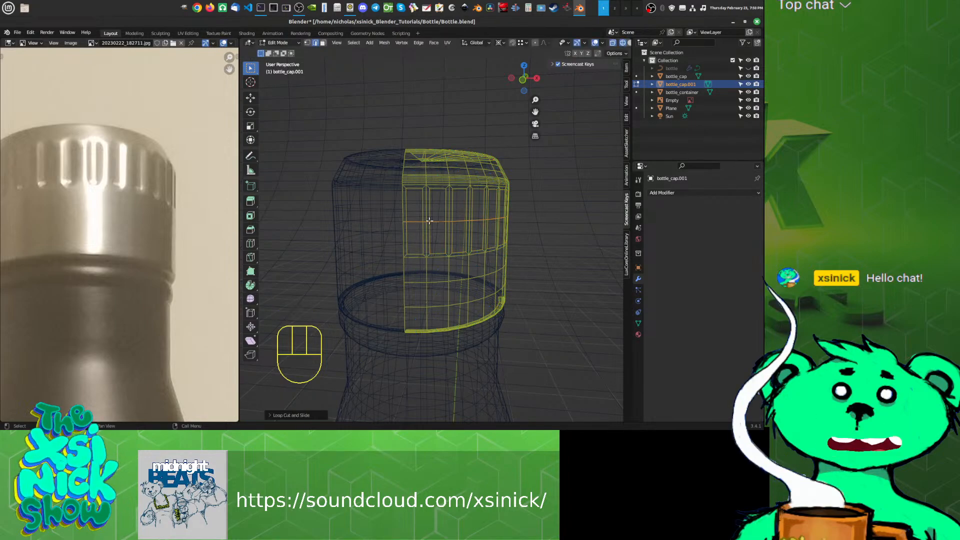
middle_click_drag(368, 215, 465, 265)
key("ctrl+z")
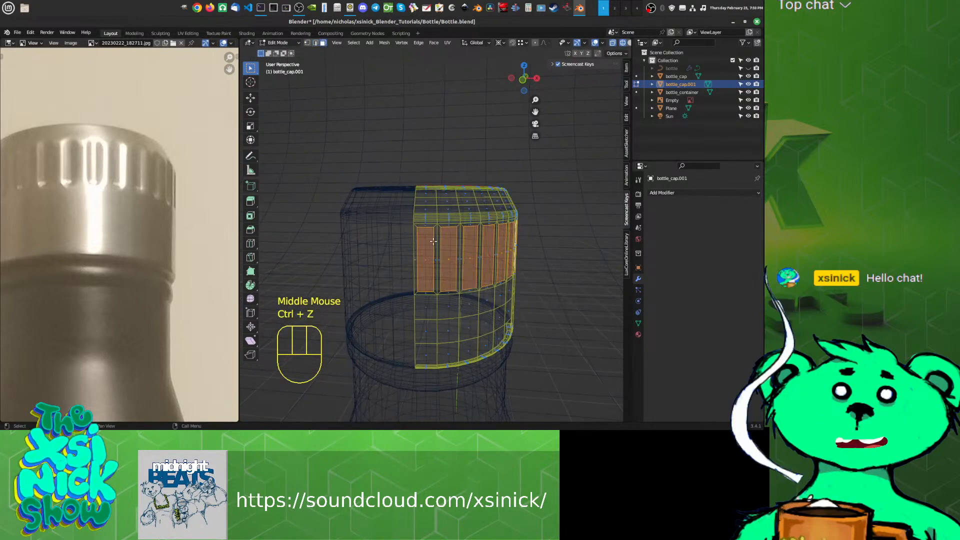
Step: Switch to vertex selection and bevel the corner vertices of the inset tall faces with a width of about 0.0127 m
scroll(426, 236, "up", 2)
key("ctrl+Tab")
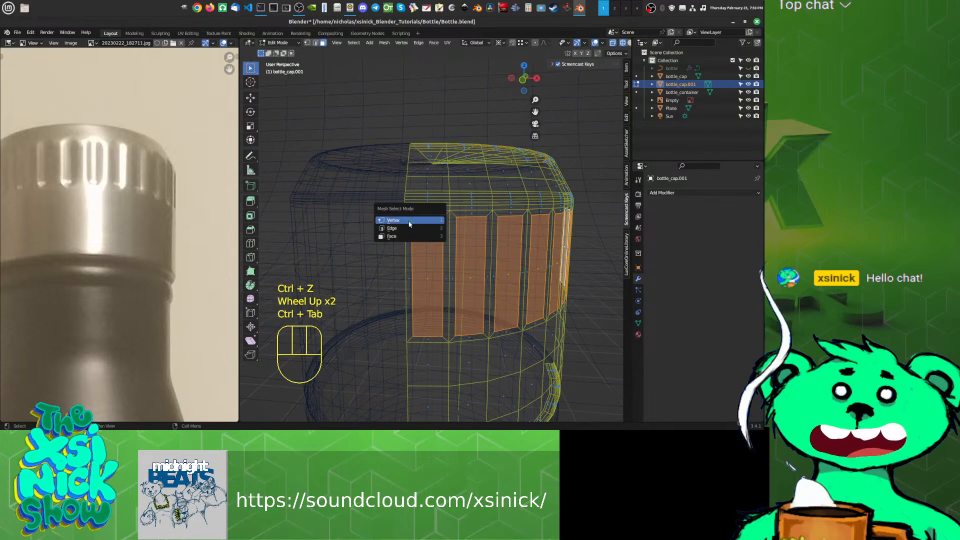
left_click(408, 223)
middle_click_drag(492, 289, 480, 281, "shift")
key("ctrl")
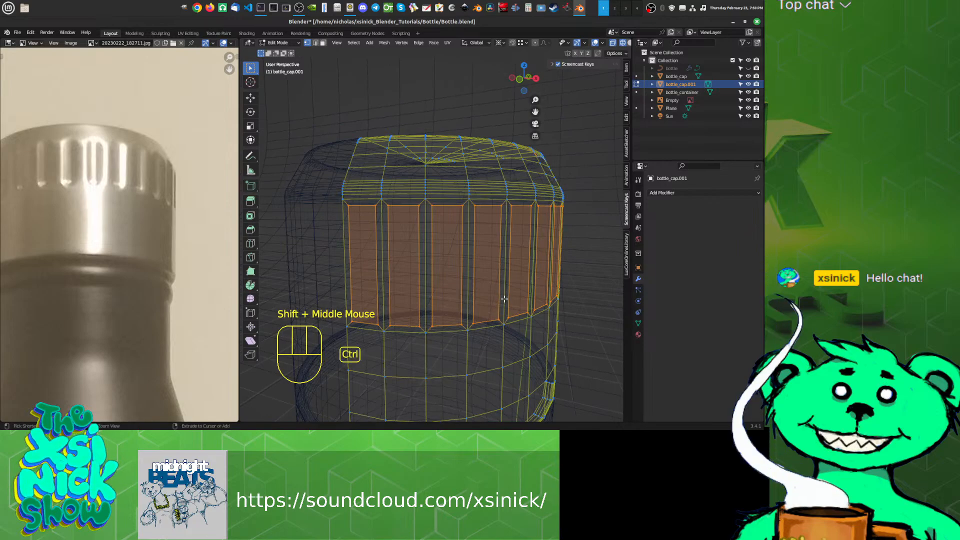
key("ctrl+b")
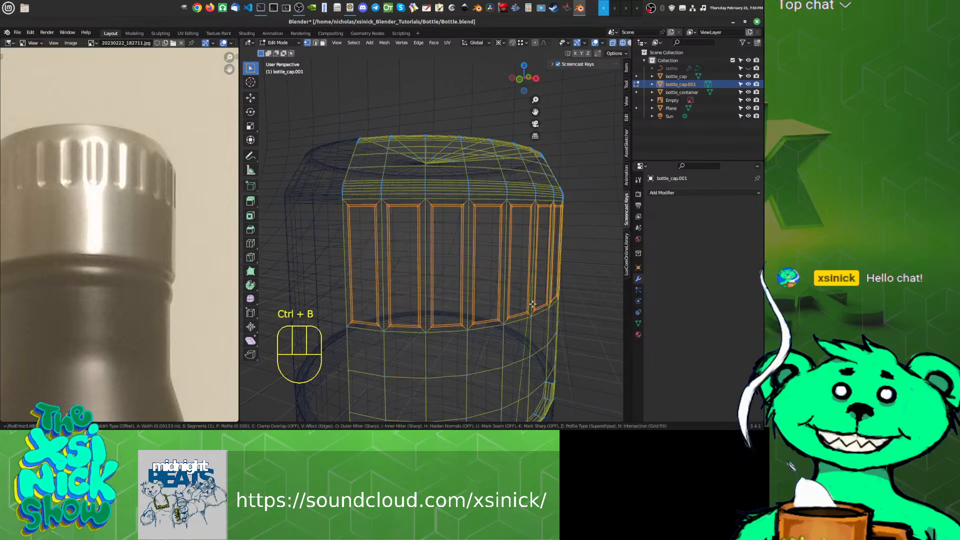
key("v")
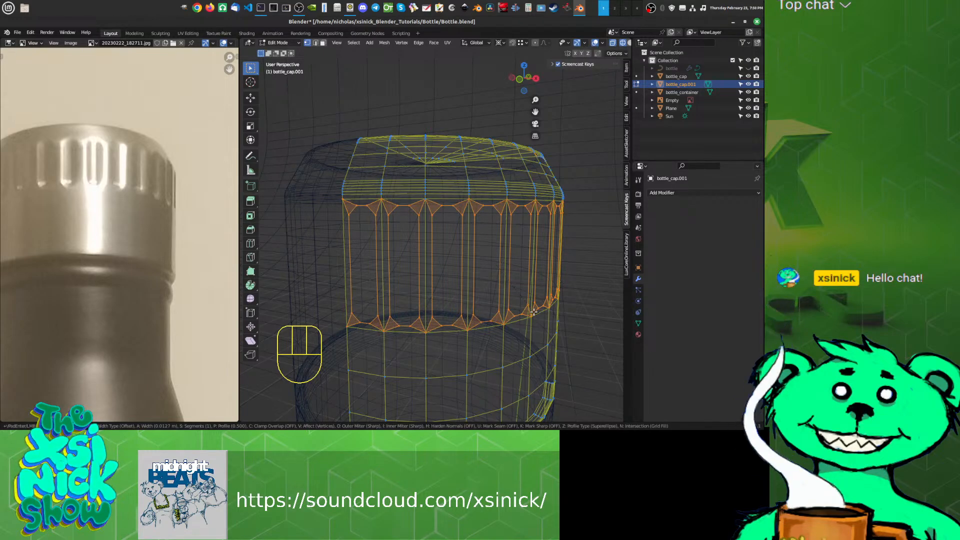
left_click(533, 311)
middle_click_drag(534, 312, 458, 221, "shift")
scroll(459, 220, "up", 3)
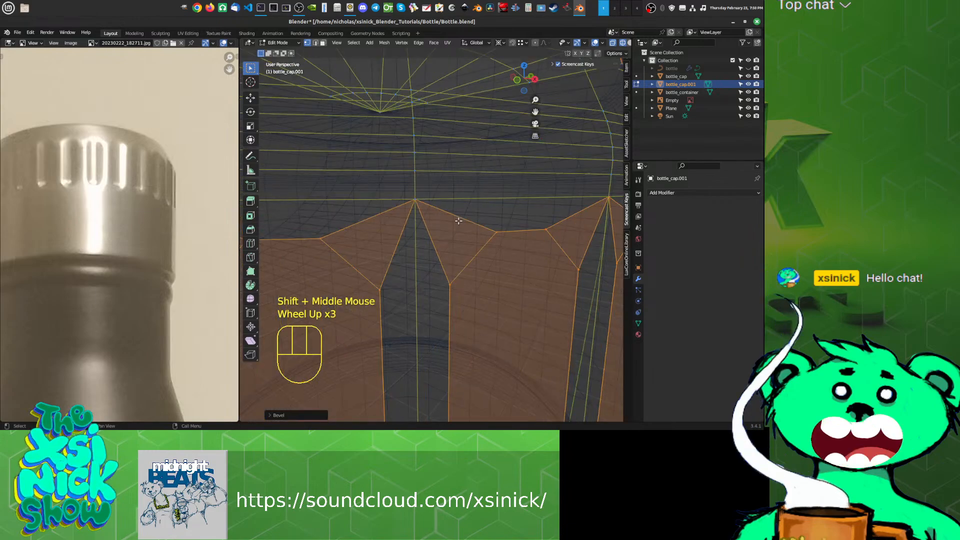
scroll(426, 207, "down", 3)
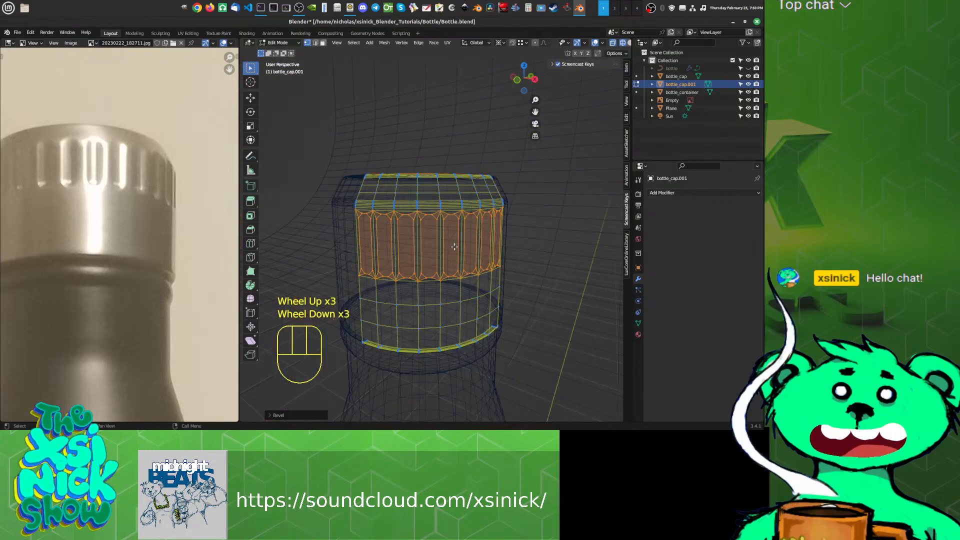
Step: Select the whole cap quarter mesh and merge its vertices by distance, using a merge distance of 0.0001 m
key("a")
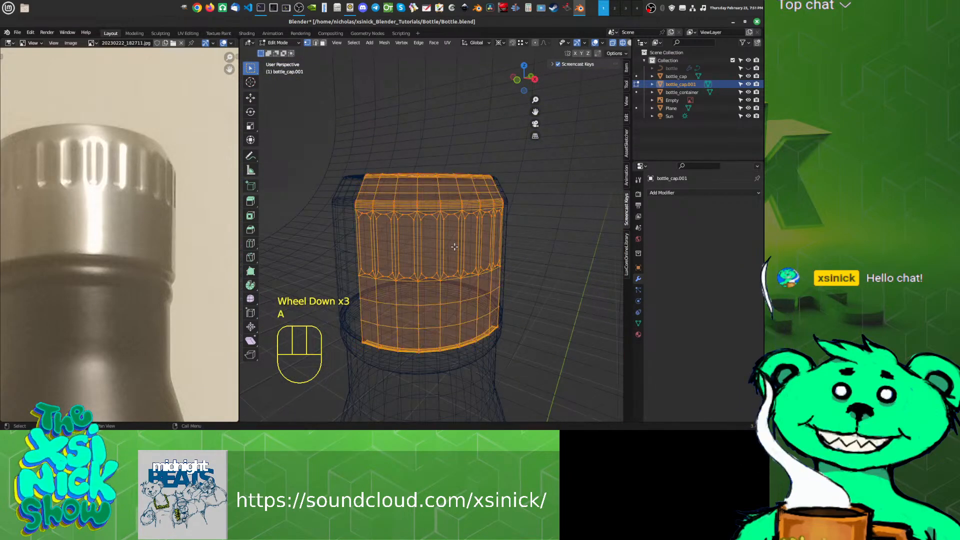
key("alt+m")
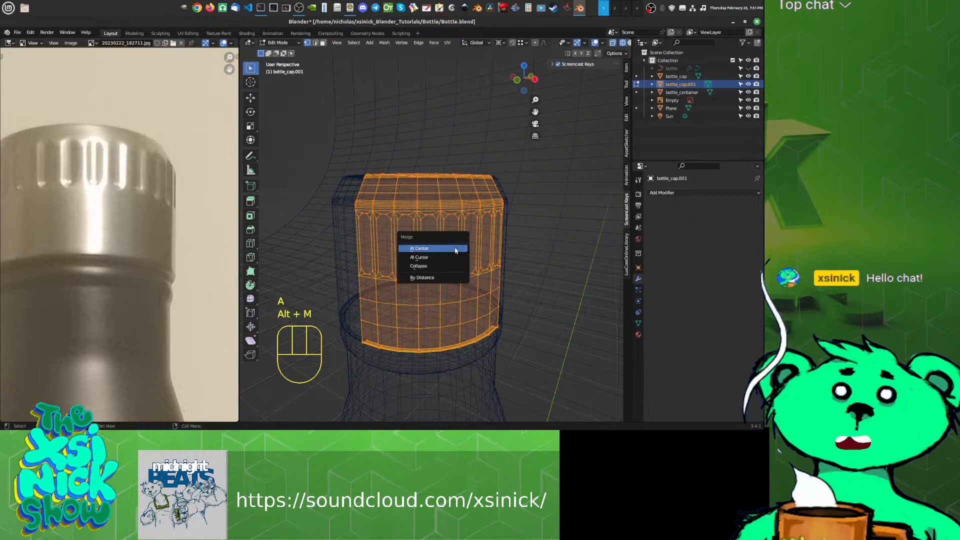
left_click(446, 279)
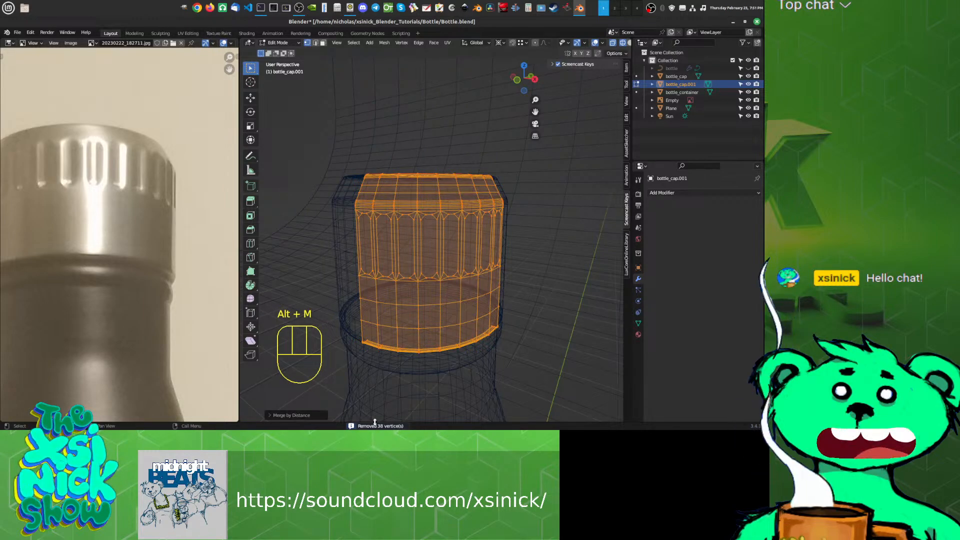
left_click(306, 415)
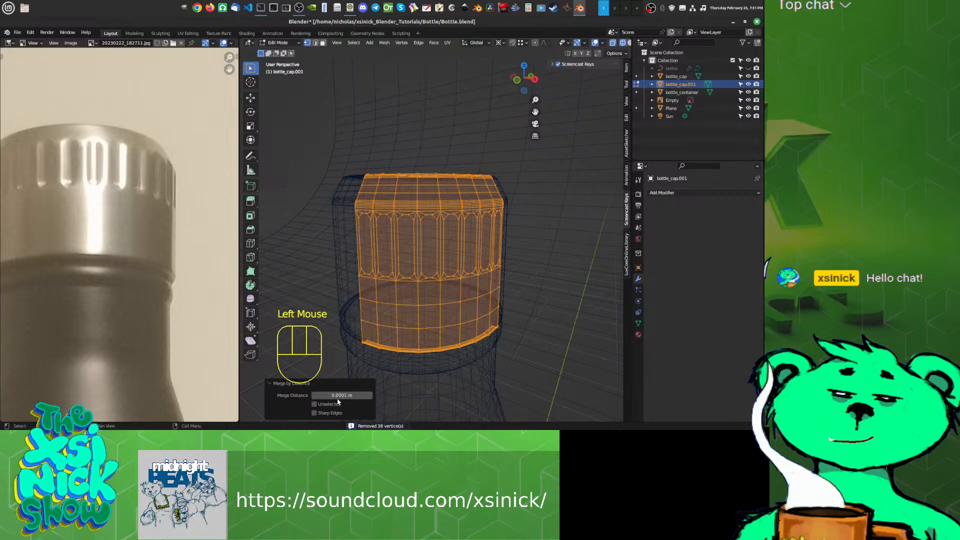
scroll(379, 228, "up", 3)
left_click(385, 223)
left_click(383, 221)
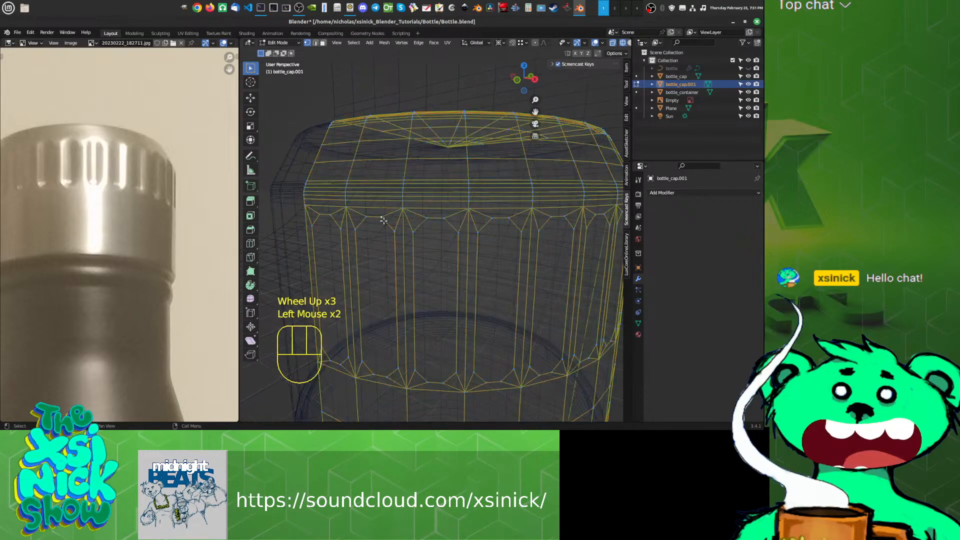
left_click(403, 208)
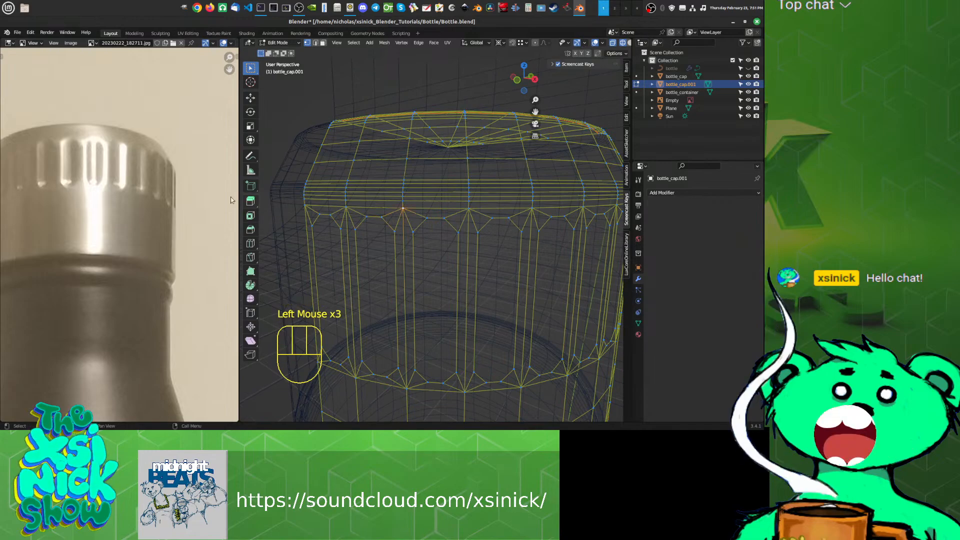
middle_click_drag(410, 285, 388, 296, "shift")
scroll(432, 274, "down", 2)
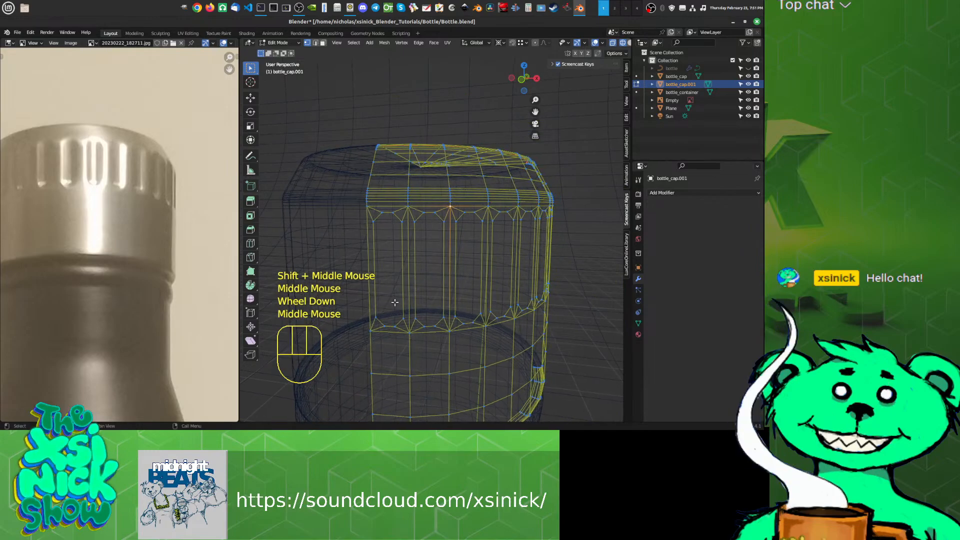
left_click(397, 219)
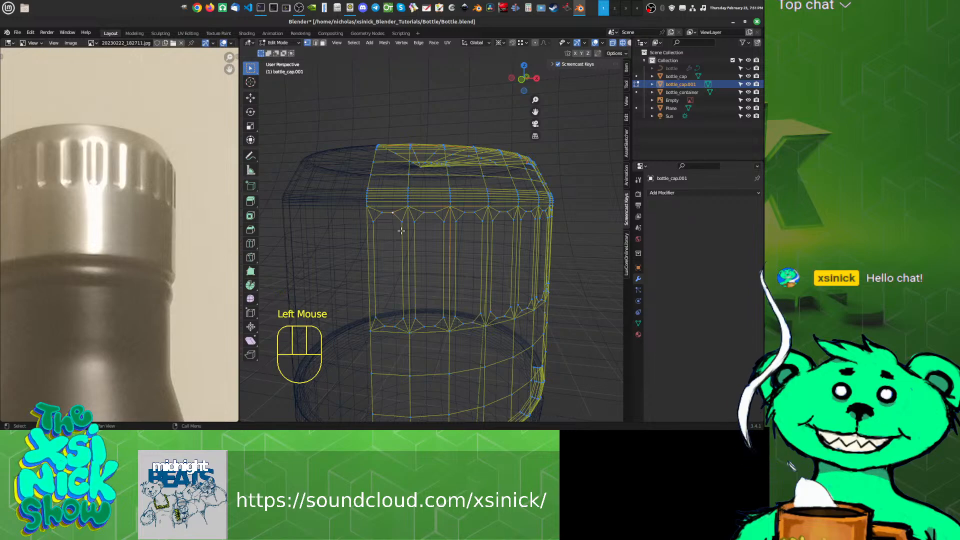
left_click(401, 221, "shift")
left_click(372, 221, "shift")
left_click(373, 221, "shift")
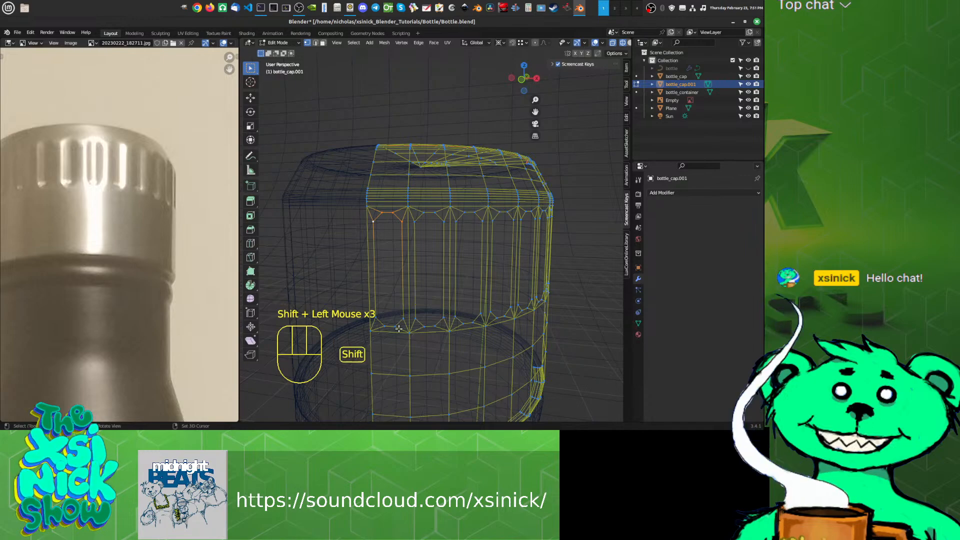
left_click(392, 217)
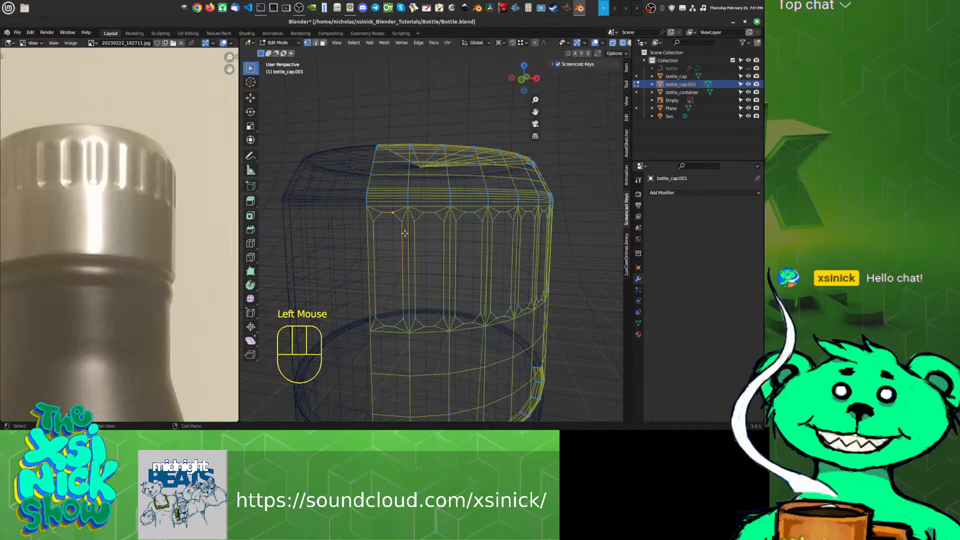
Step: In edge selection, select the top, bottom and slanted corner edges of the leftmost groove outline and subdivide them
key("ctrl+Tab")
left_click(373, 229)
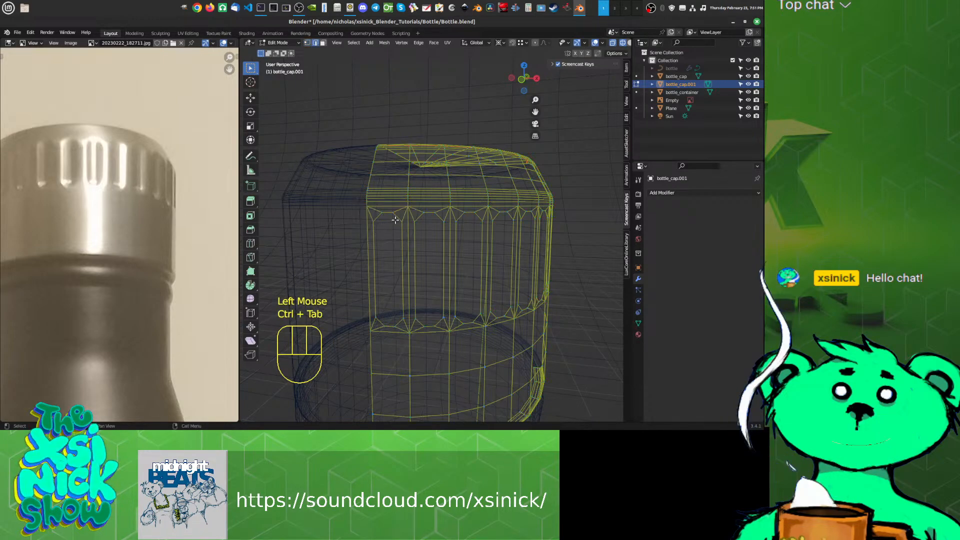
left_click(385, 216, "shift")
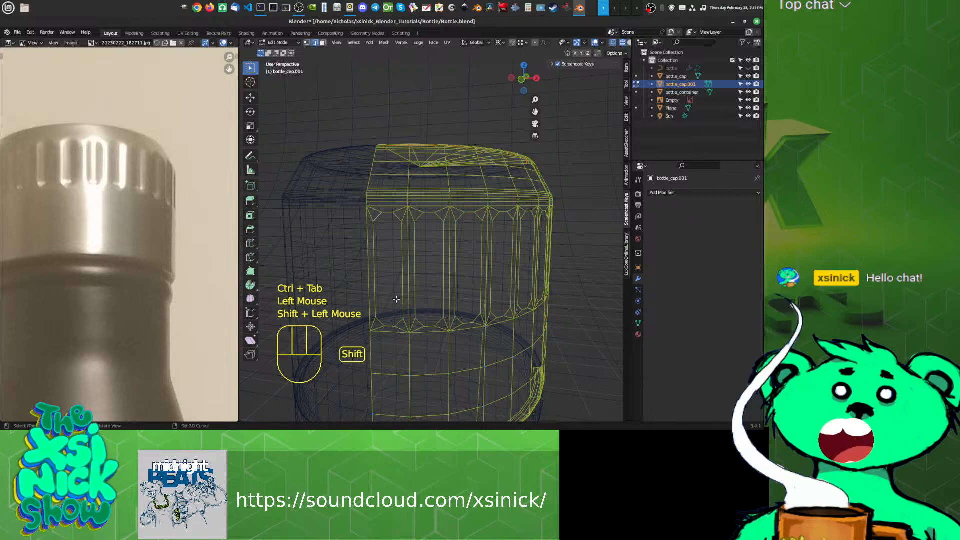
left_click(388, 325, "shift")
left_click(400, 324, "shift")
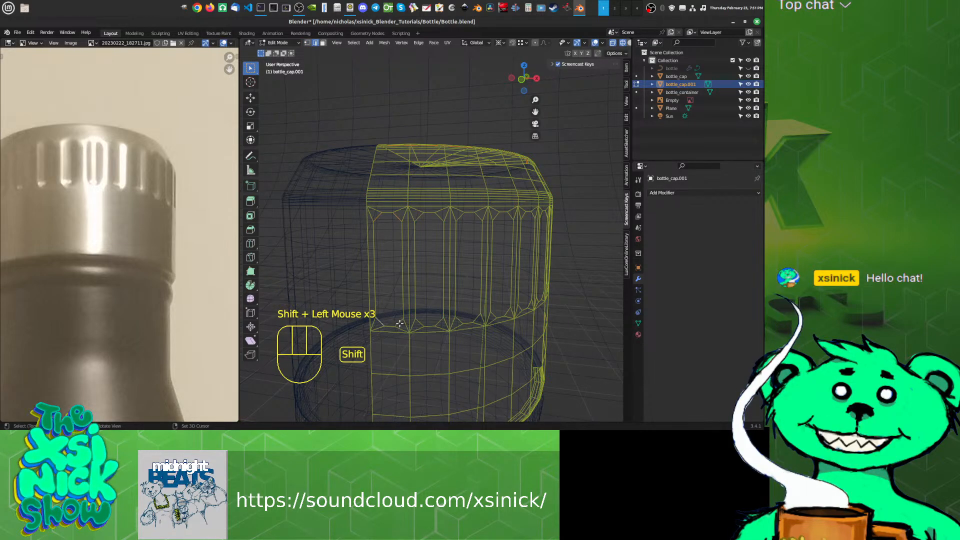
scroll(428, 245, "up", 1)
middle_click(434, 248)
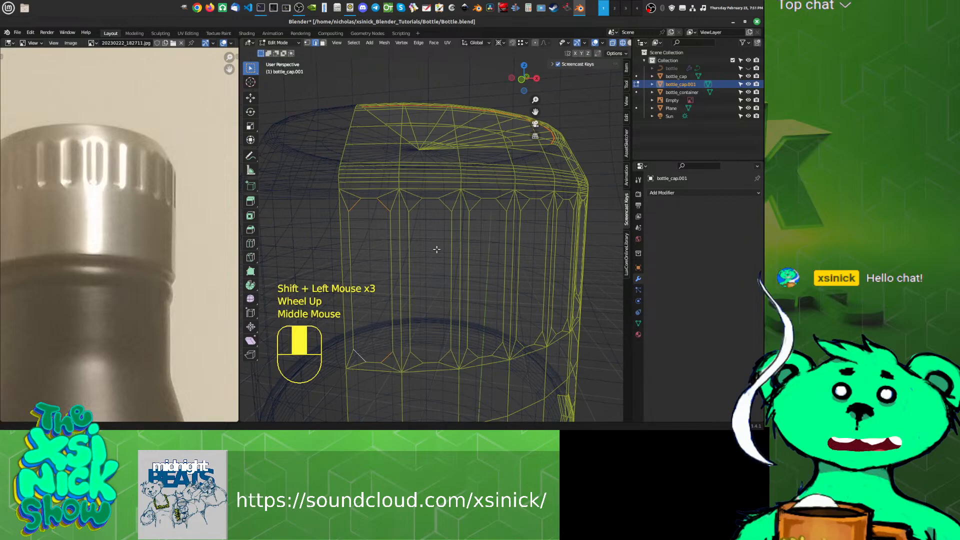
left_click(366, 201, "shift")
left_click(375, 371, "shift")
middle_click_drag(400, 214, 427, 210, "shift")
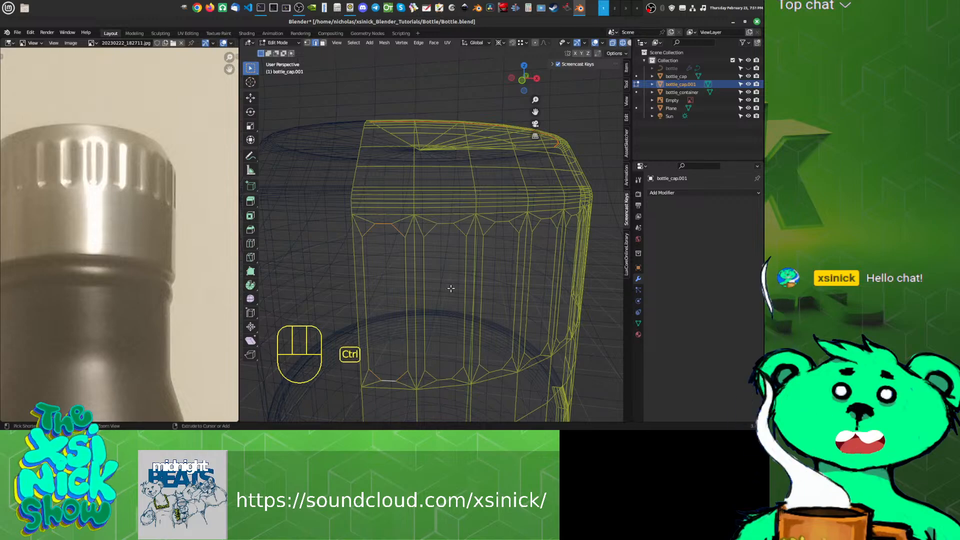
key("ctrl+e")
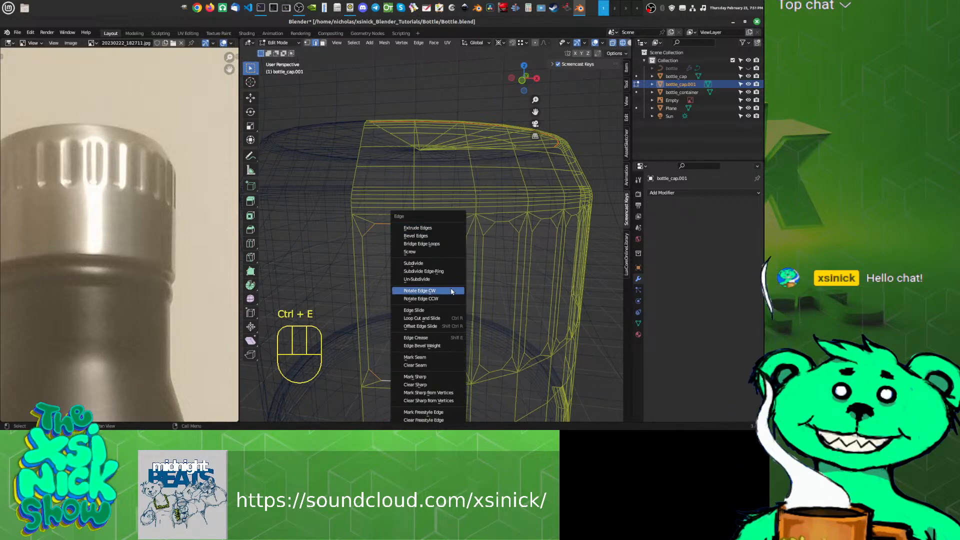
left_click(438, 264)
Step: Switch to vertex selection and deselect the groove outline's original corner vertices, keeping only the midpoints of the subdivided edges selected
key("ctrl+Tab")
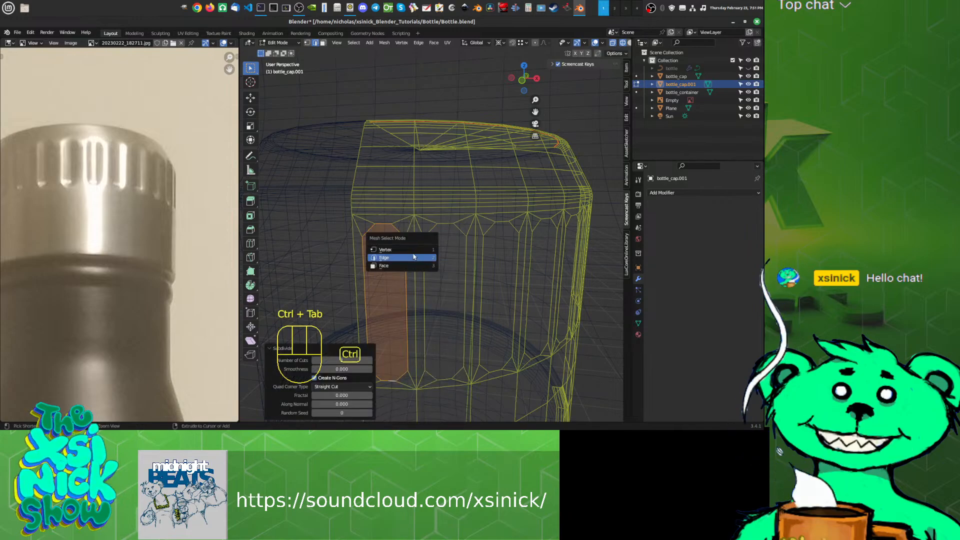
left_click(414, 248)
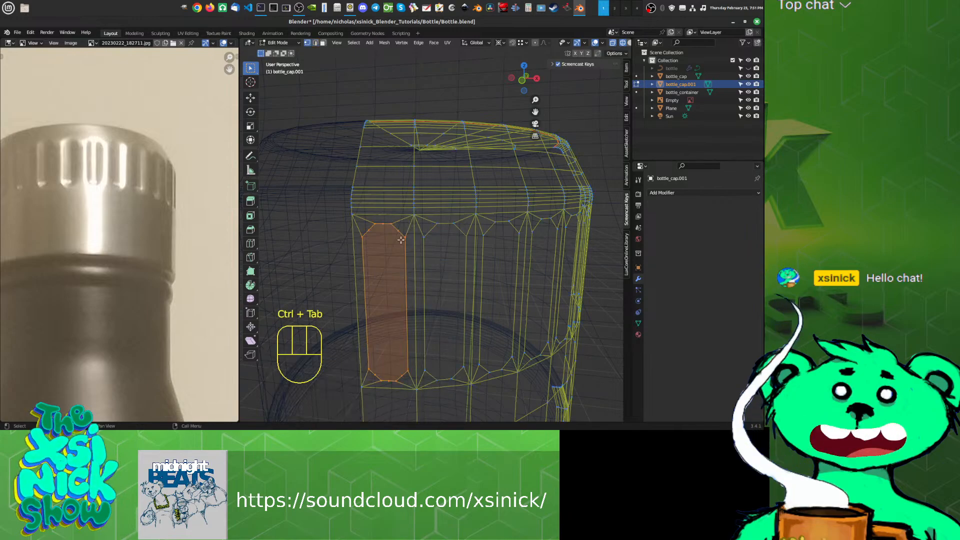
left_click(398, 383, "shift")
left_click(393, 380, "shift")
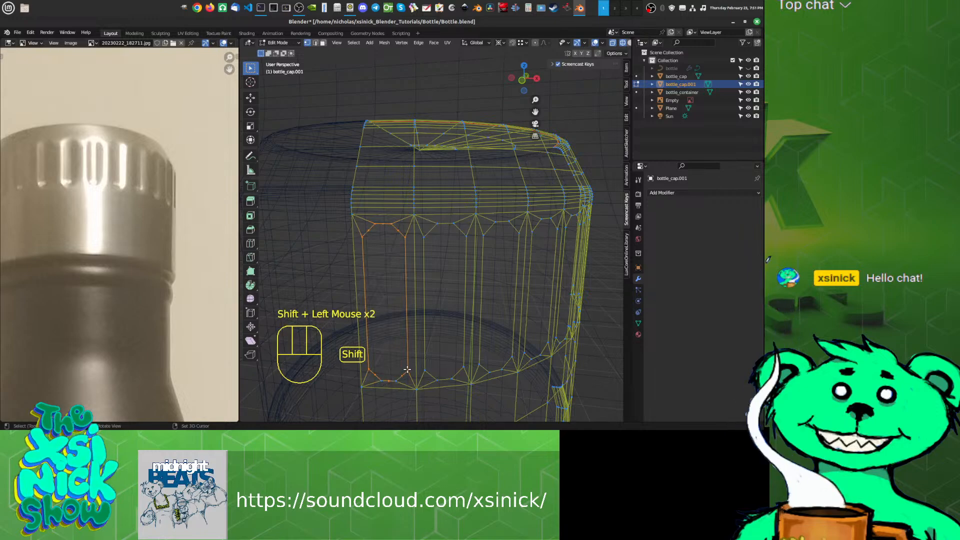
left_click(404, 371, "shift")
left_click(366, 364, "shift")
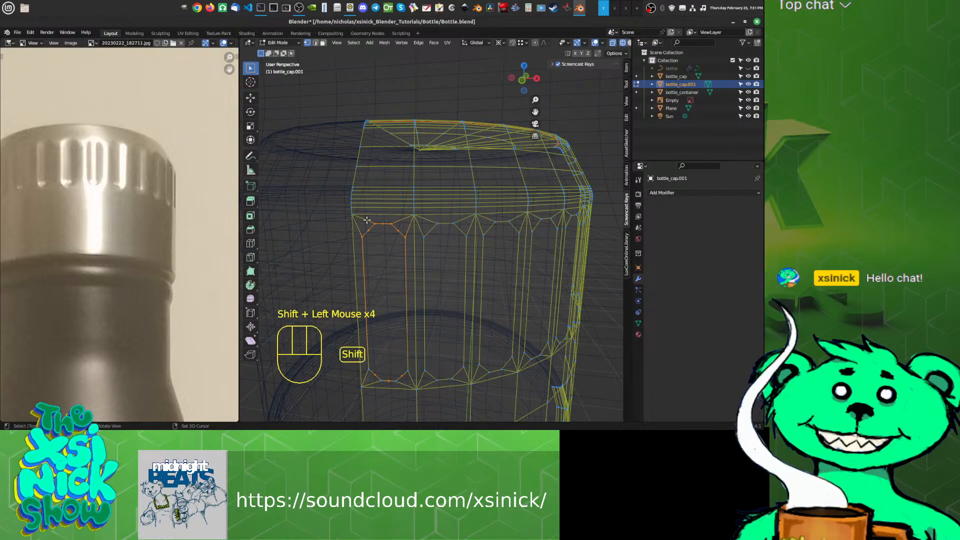
left_click(361, 239, "shift")
left_click(375, 223, "shift")
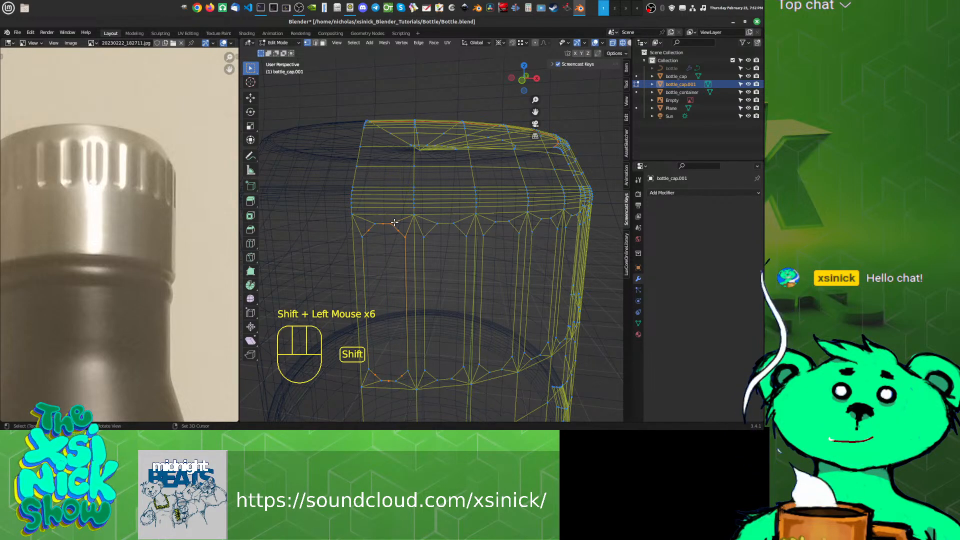
left_click(394, 222, "shift")
left_click(404, 238, "shift")
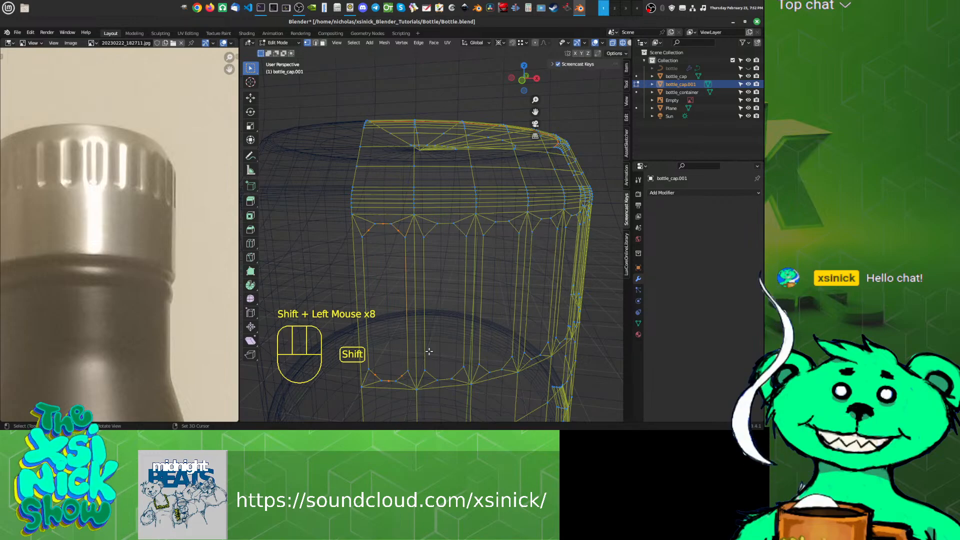
mouse_move(428, 351)
middle_mouse_down("shift")
mouse_move(448, 337)
mouse_move(429, 344)
middle_mouse_up("shift")
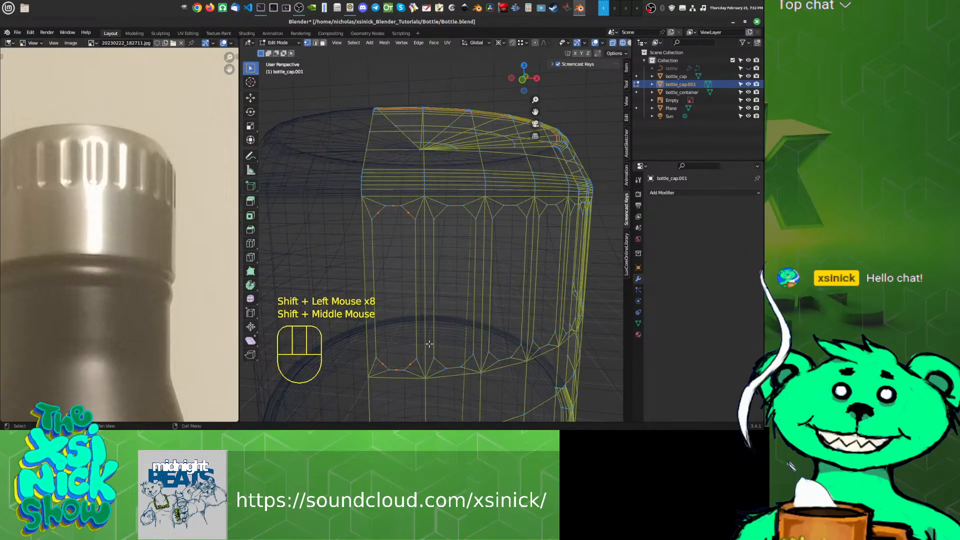
Step: Scale the selected midpoint vertices up by about 1.025 and bevel them with a width of about 0.00325 m
left_click(504, 45)
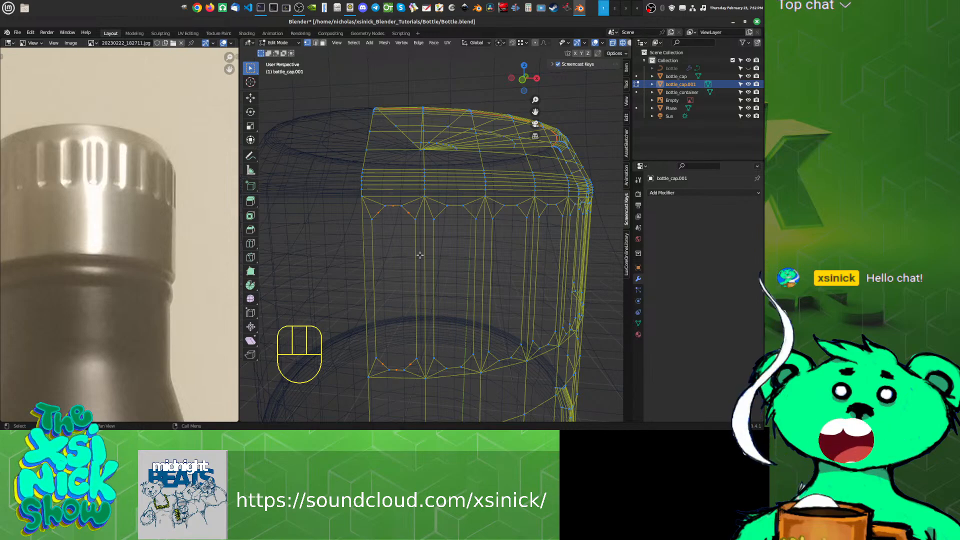
key("ctrl")
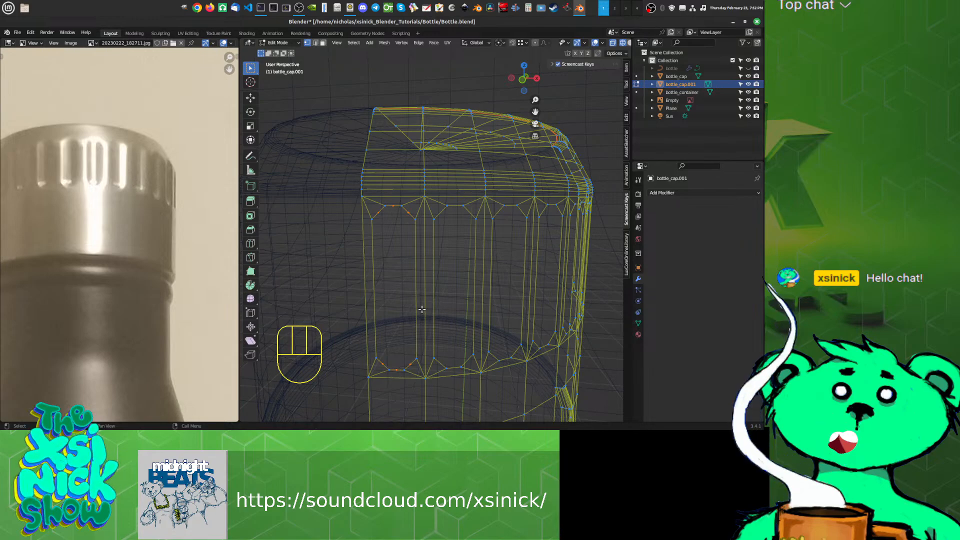
key("s")
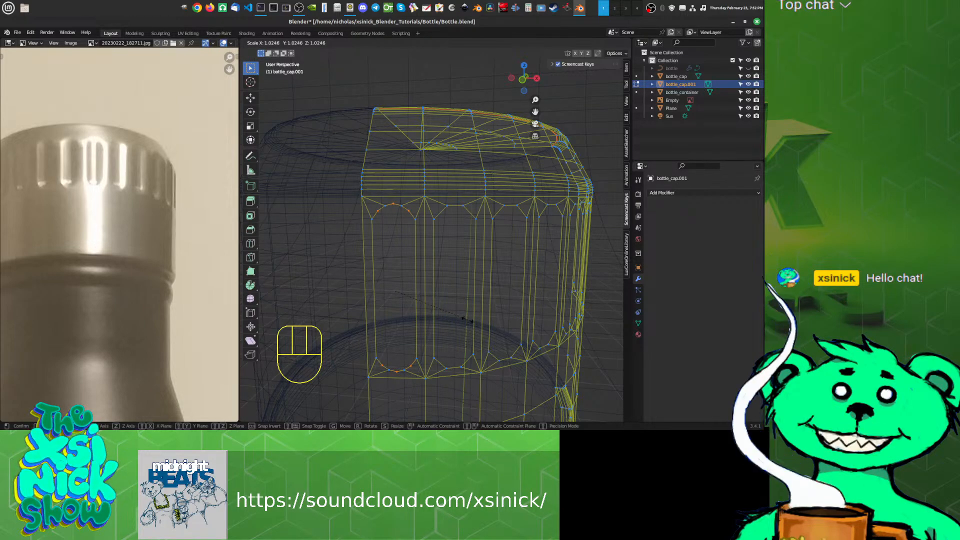
left_click(466, 320)
key("ctrl+b")
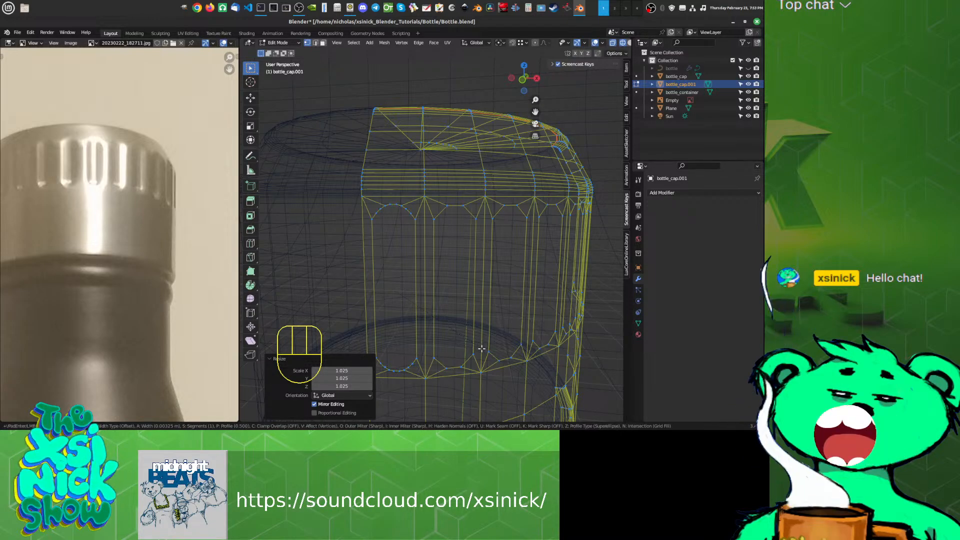
left_click(482, 348)
Step: Switch to face selection and select the rounded face of the leftmost groove
middle_click_drag(482, 349, 408, 246, "shift")
scroll(482, 305, "down", 2)
middle_click_drag(569, 241, 503, 240, "shift")
middle_click_drag(399, 241, 445, 288, "shift")
scroll(463, 239, "up", 1)
key("ctrl+Tab")
key("ctrl+Tab")
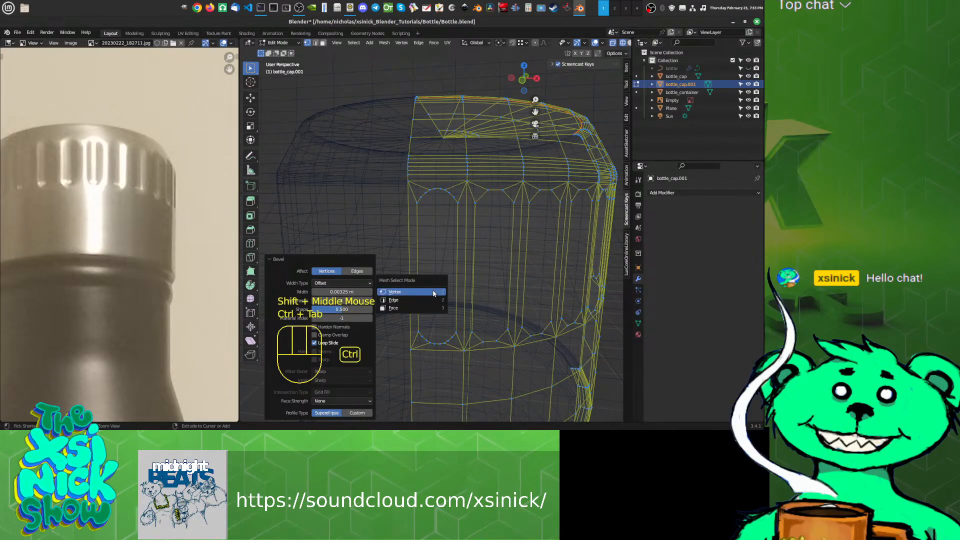
left_click(398, 309)
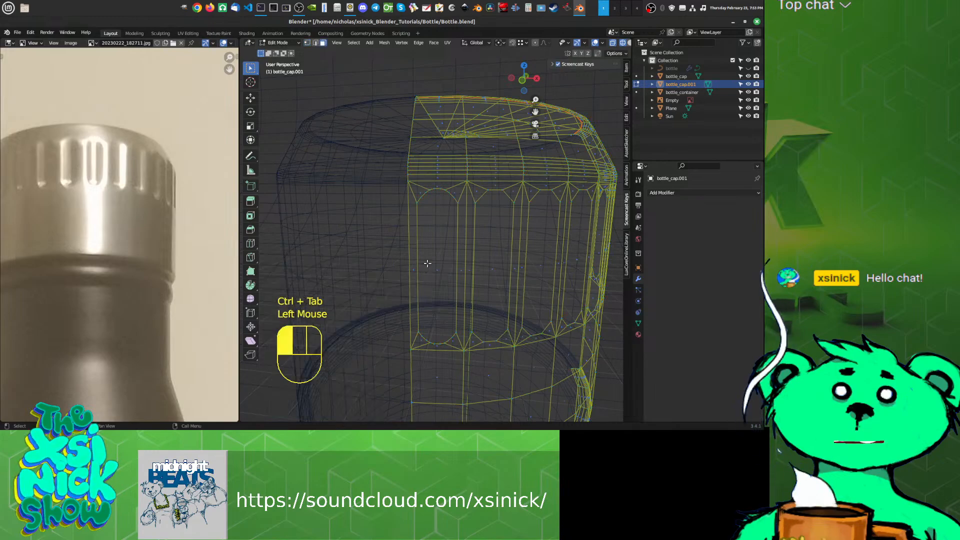
left_click(438, 273)
middle_click_drag(484, 318, 384, 323, "shift")
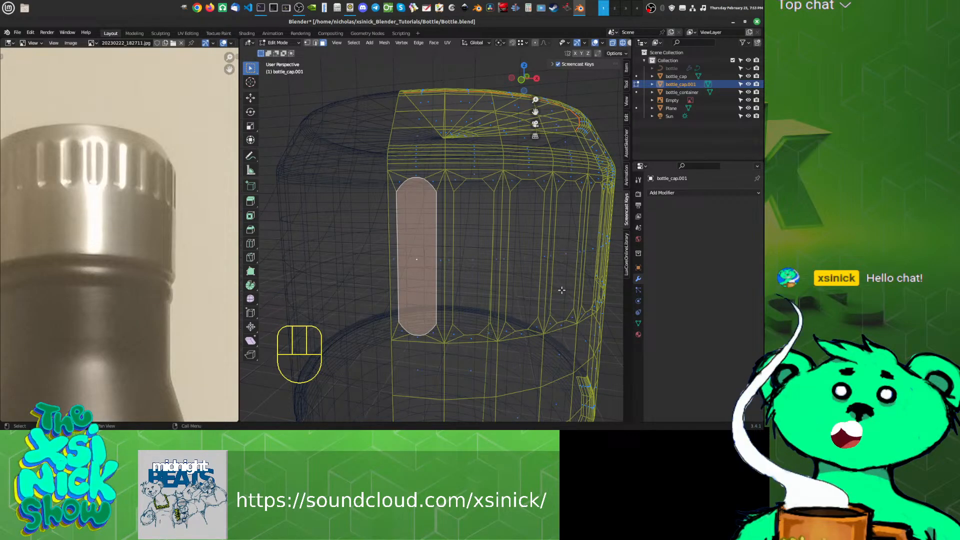
key("e")
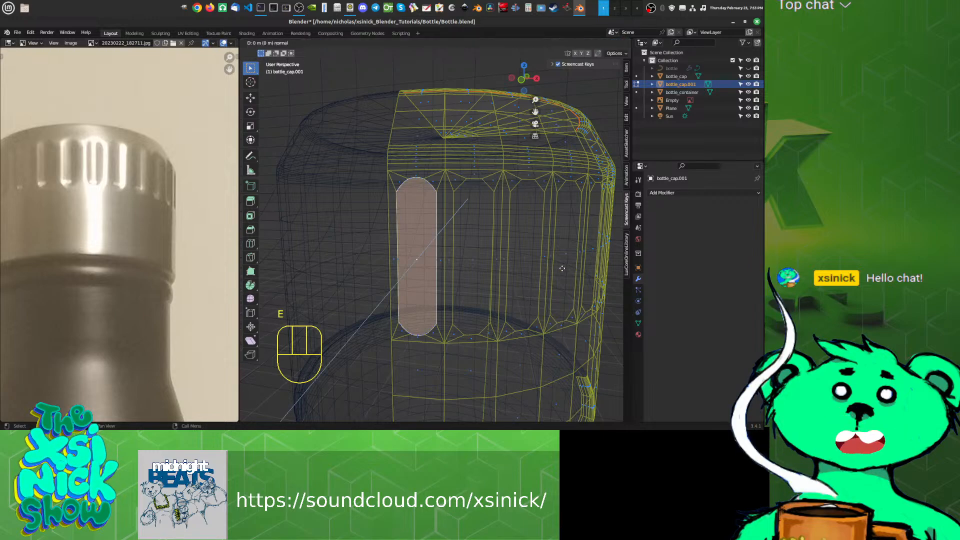
right_click(560, 269)
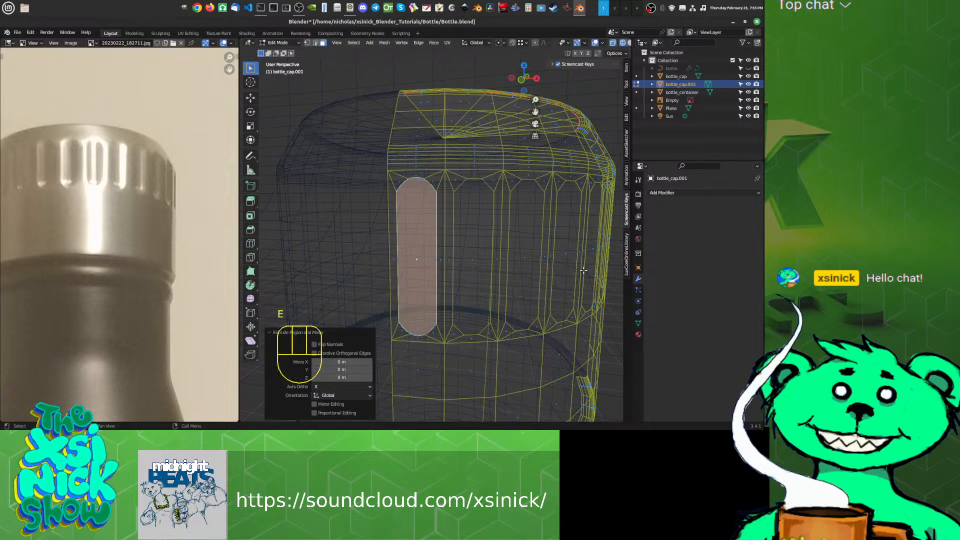
key("s")
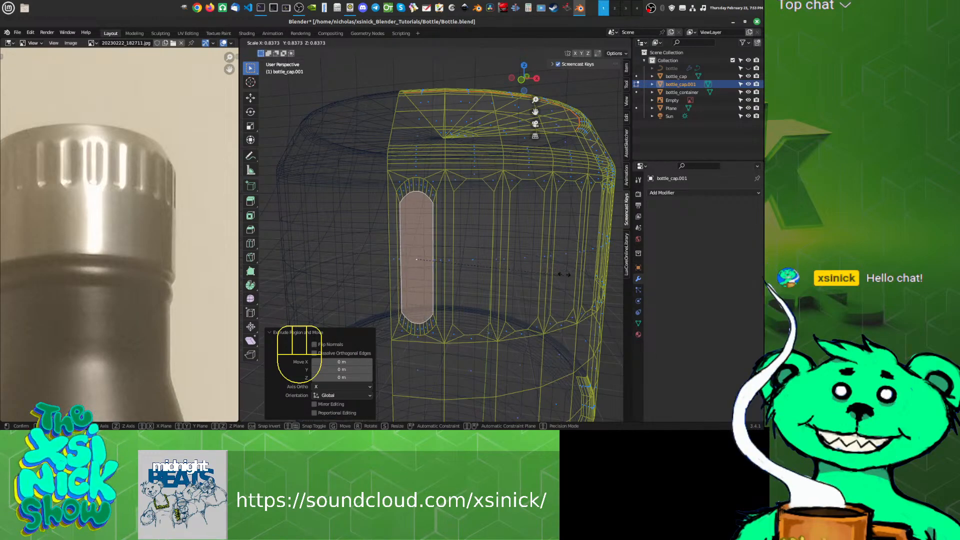
right_click(570, 273)
key("ctrl+z")
Step: Inset the leftmost groove face with a thickness of about 0.0036 m
key("i")
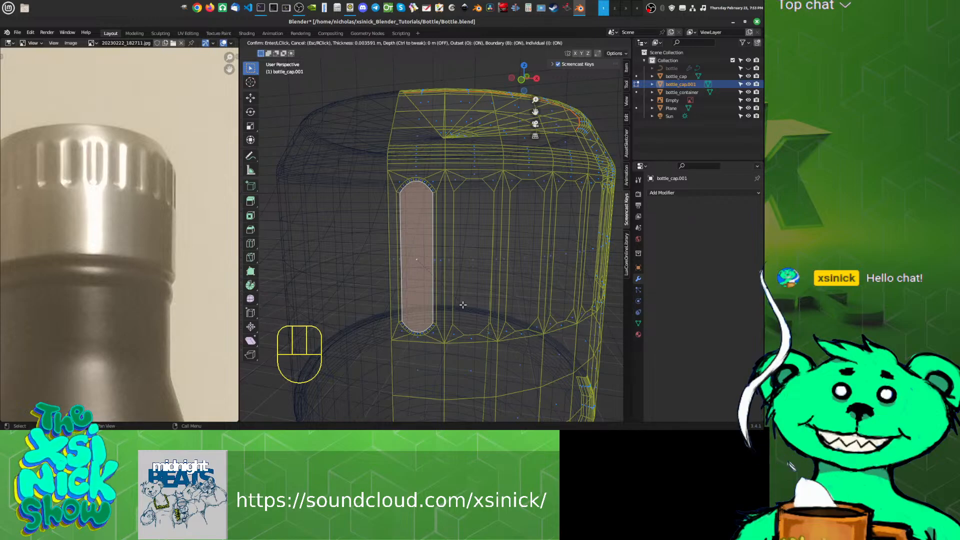
left_click(462, 305)
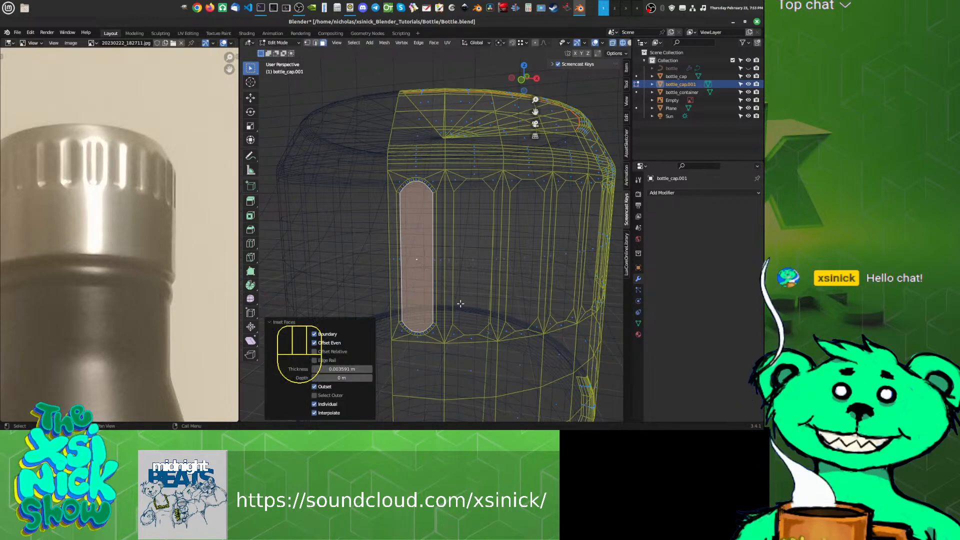
Step: Switch the 3D viewport from wireframe to solid shading
middle_click_drag(463, 304, 447, 290, "shift")
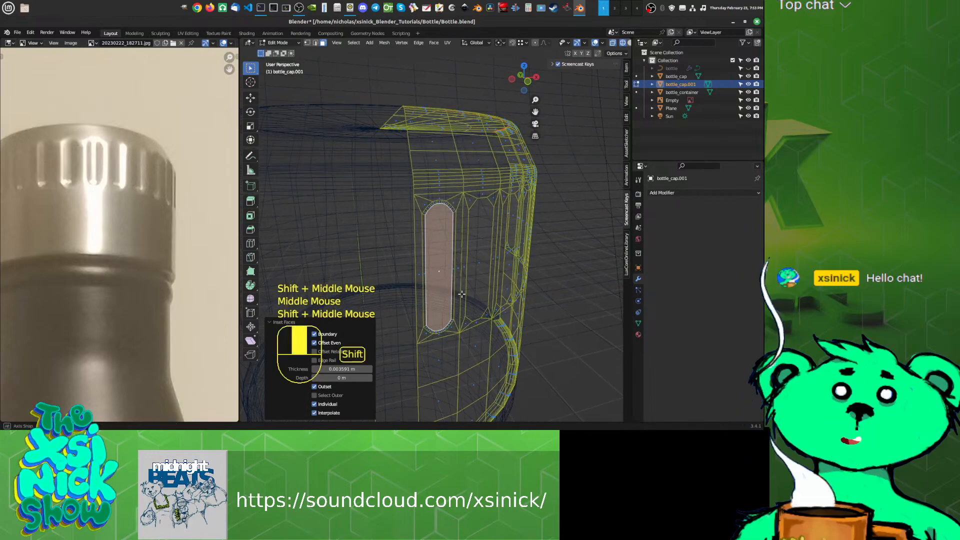
middle_click_drag(595, 46, 568, 46)
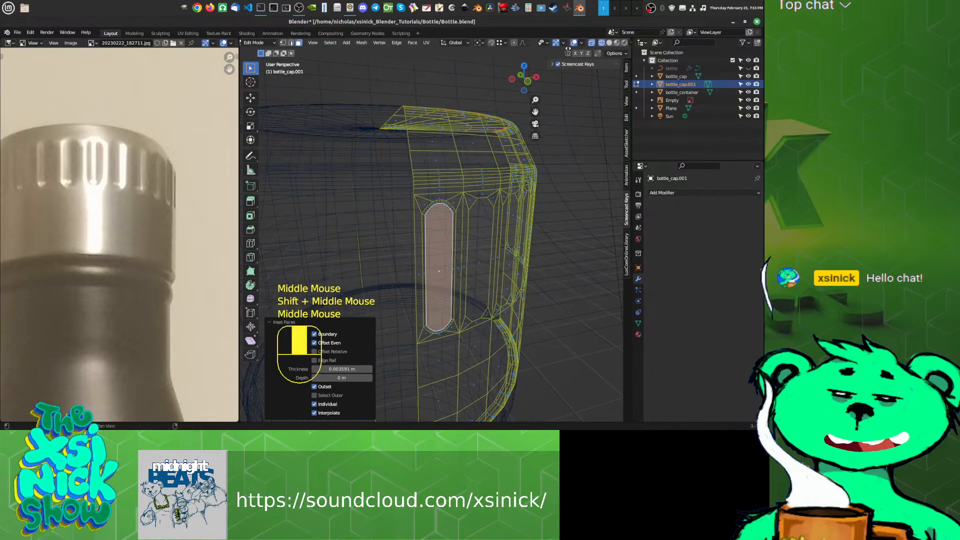
left_click(606, 43)
middle_click_drag(501, 265, 464, 285, "shift")
scroll(446, 247, "up", 2)
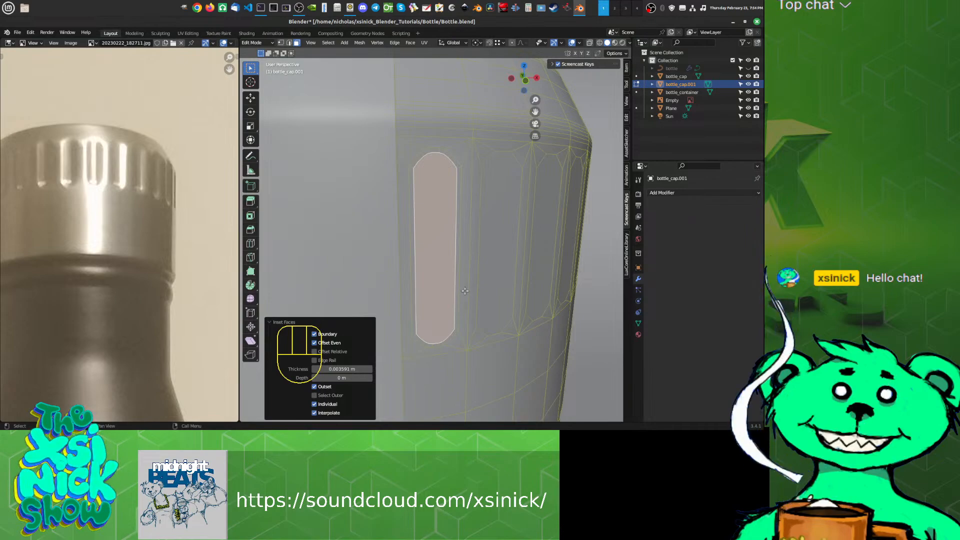
Step: Try to push the inset groove face into the cap along the Y axis, and undo both the push and the inset
key("g")
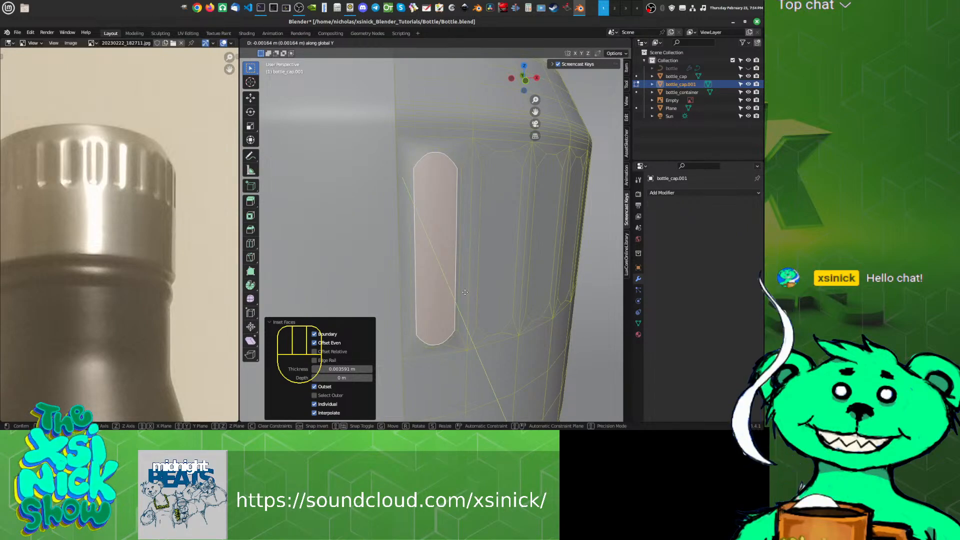
key("y")
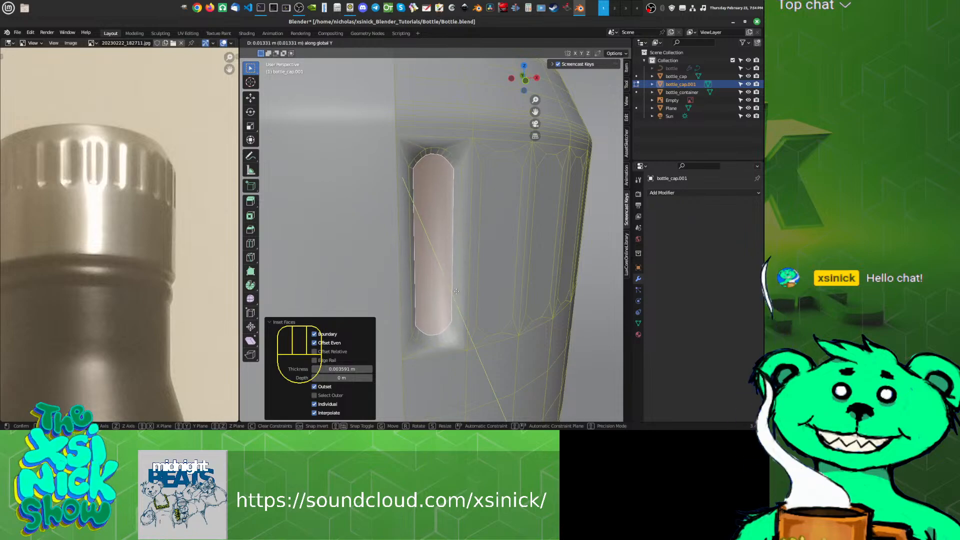
left_click(461, 286)
middle_click_drag(464, 284, 523, 274, "shift")
key("ctrl+z")
key("ctrl+z")
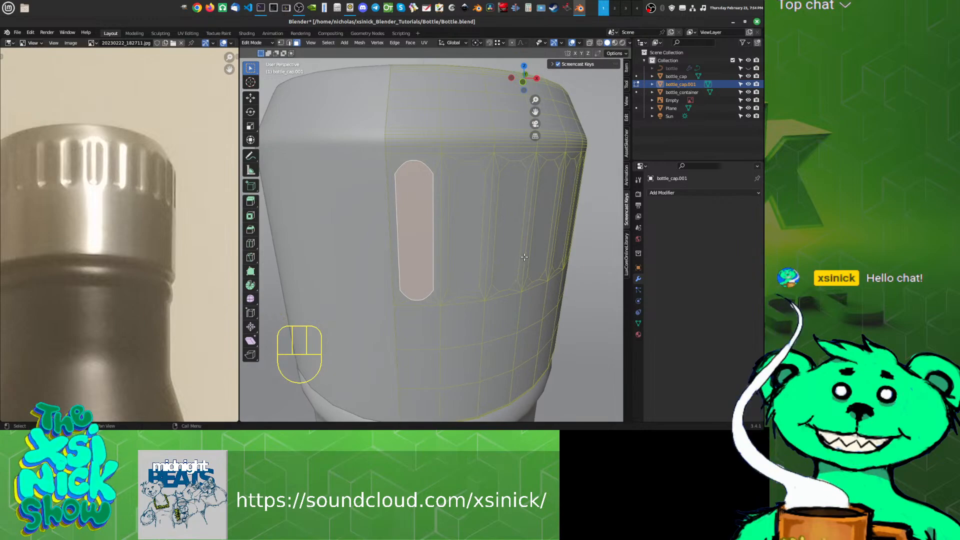
key("i")
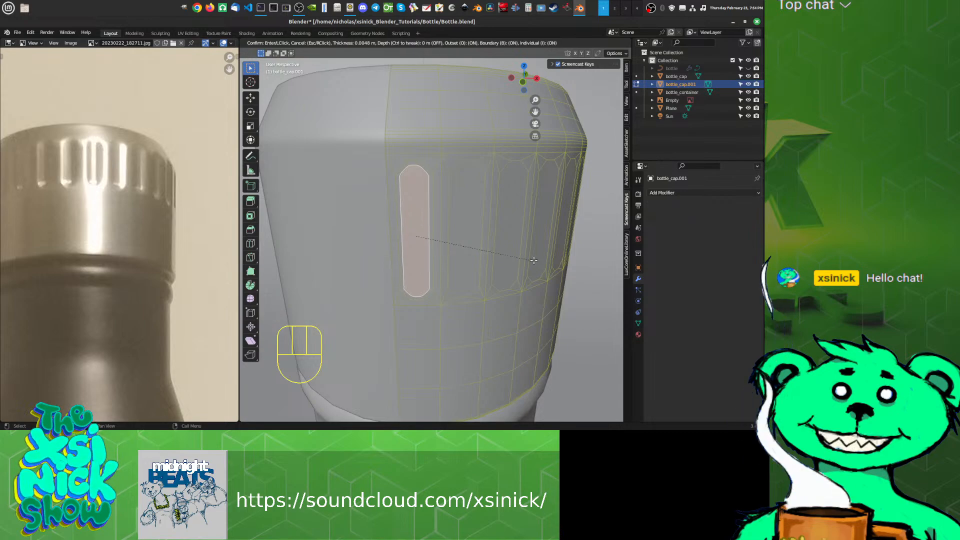
right_click(534, 260)
key("ctrl+z")
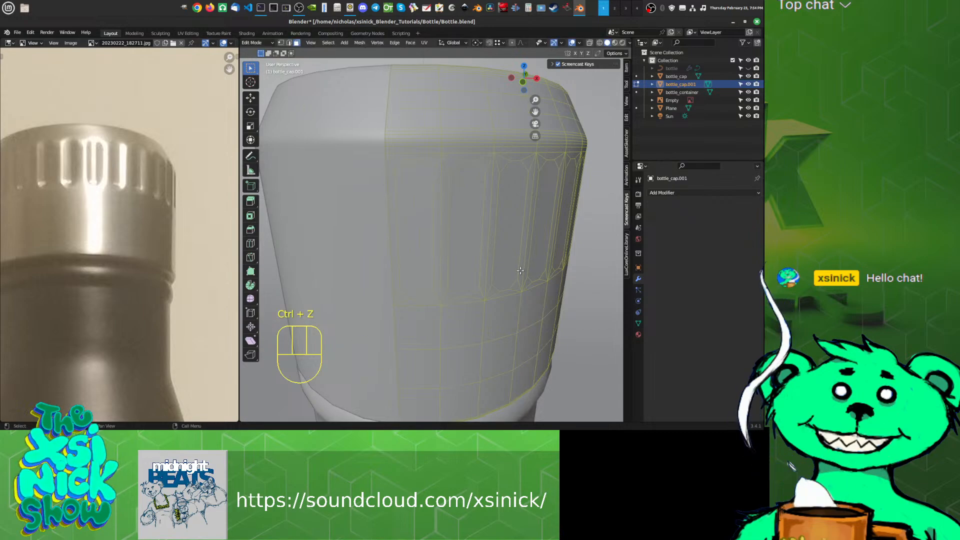
Step: Select the leftmost groove face and extrude it about 0.0091 m inward along its normal
left_click(400, 223)
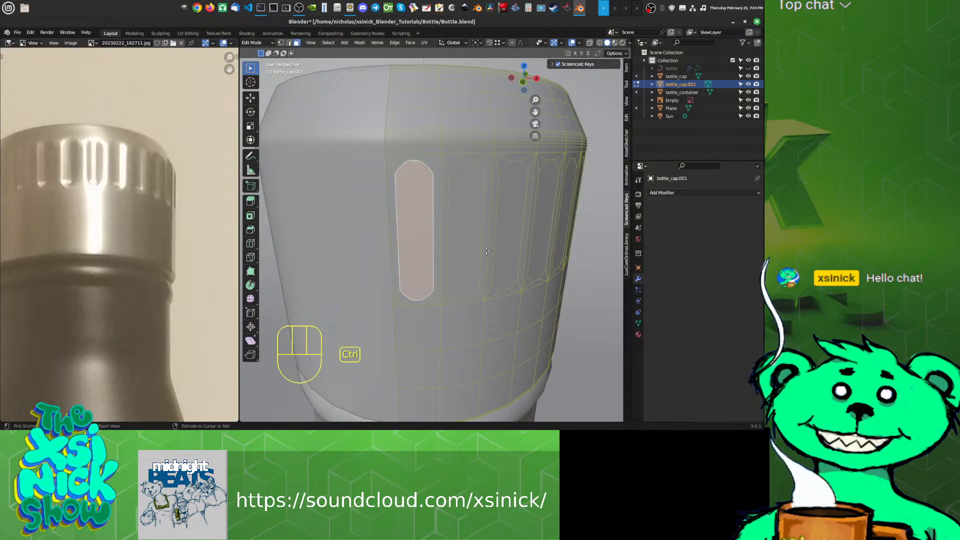
key("ctrl+e")
key("e")
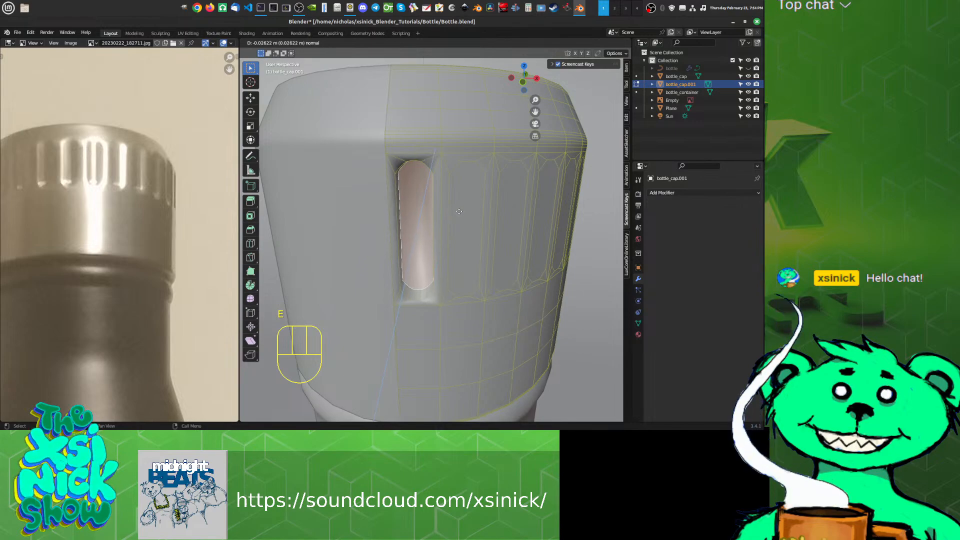
left_click(458, 215)
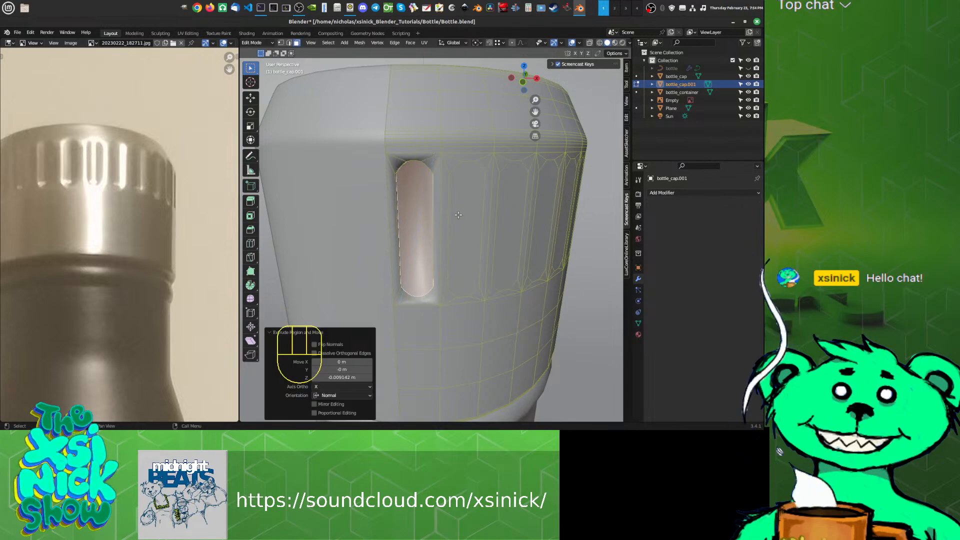
left_click(343, 332)
left_click(295, 414)
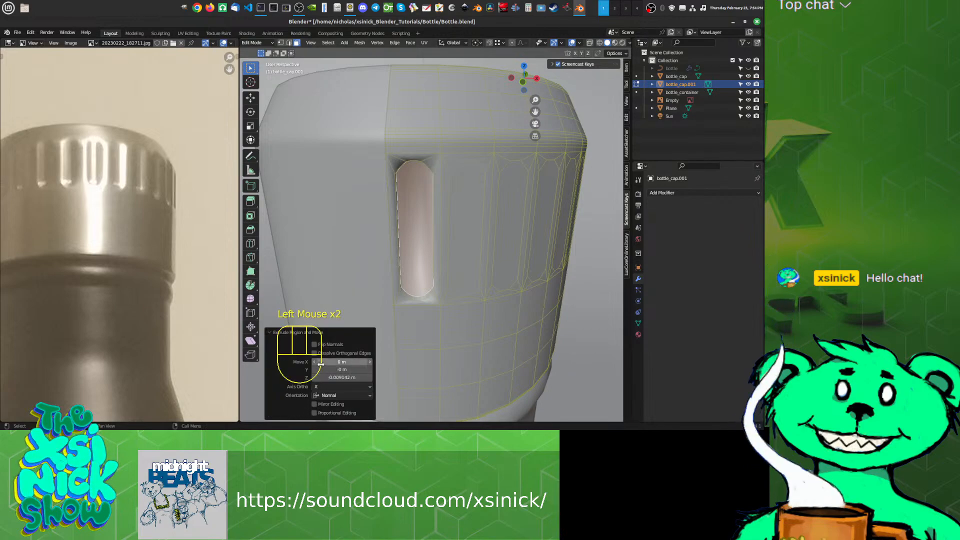
left_click(350, 341)
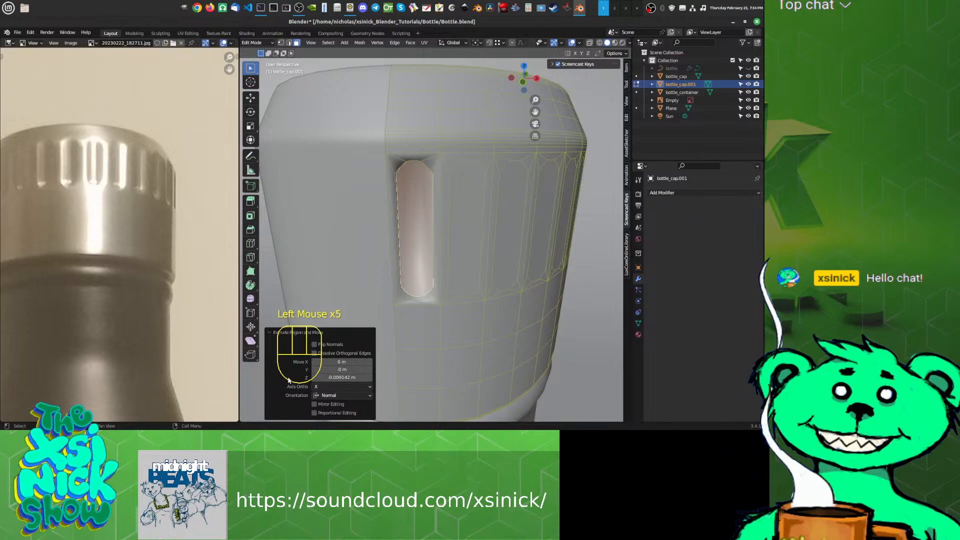
left_click(325, 332)
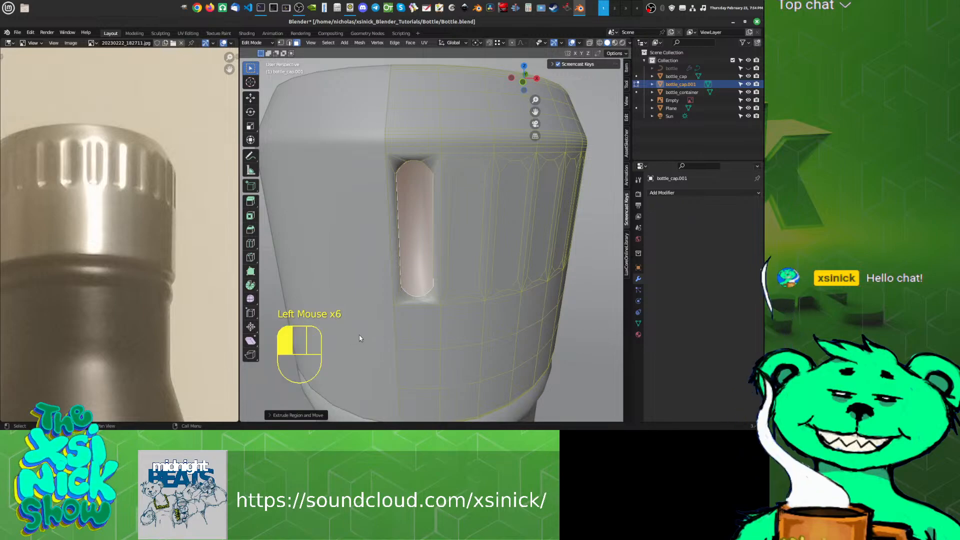
left_click(310, 418)
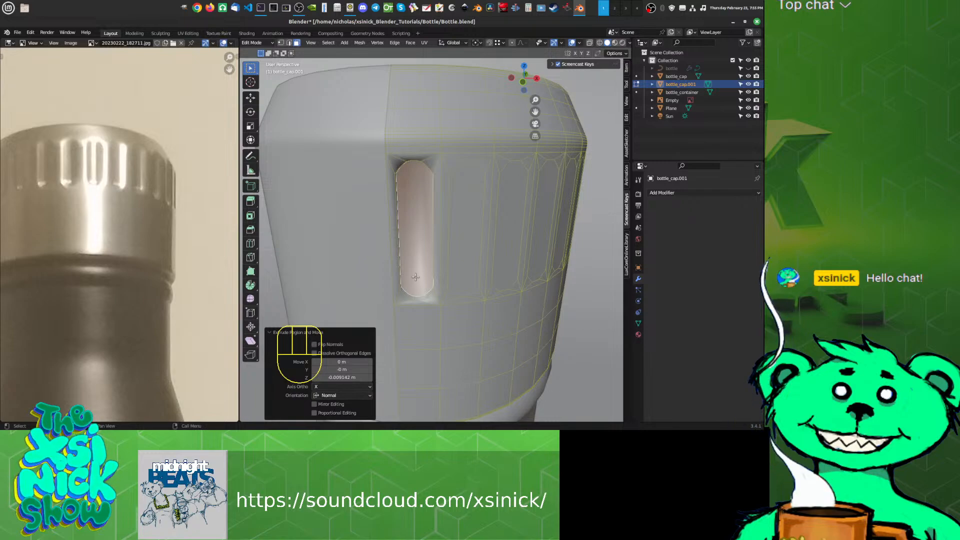
Step: Try to shift the recessed groove face slightly along the Y axis
middle_click_drag(415, 277, 447, 246, "shift")
scroll(368, 201, "up", 1)
middle_click_drag(367, 201, 378, 200)
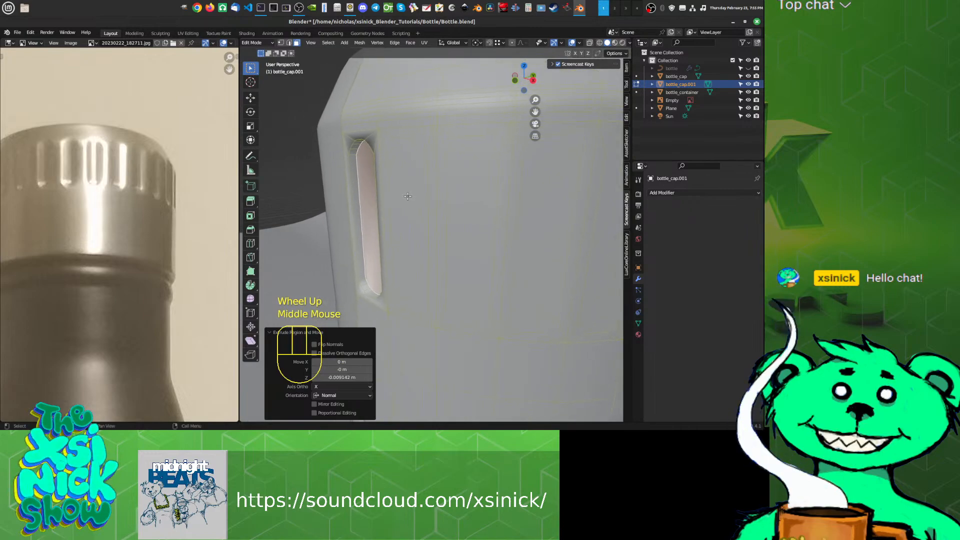
key("g")
key("x")
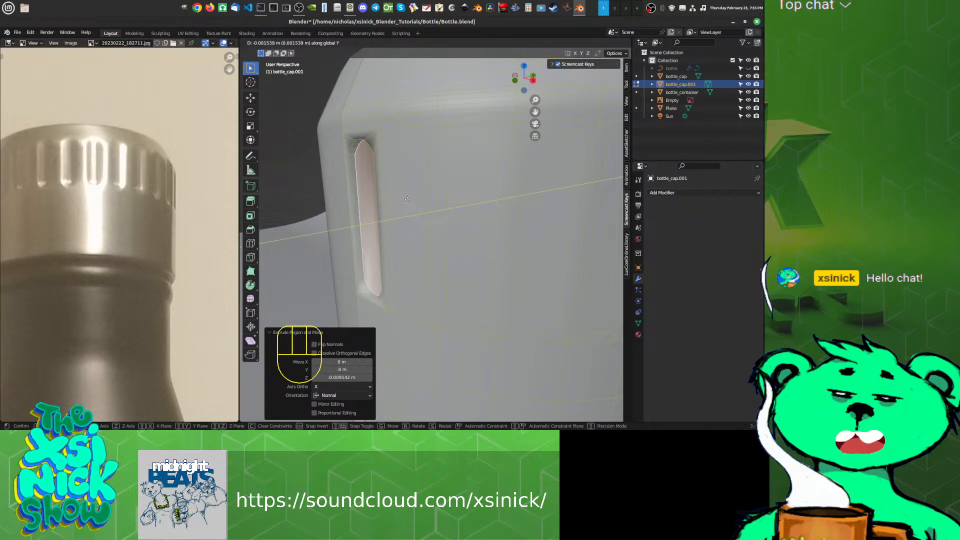
left_click(408, 199)
left_click_drag(407, 199, 421, 220)
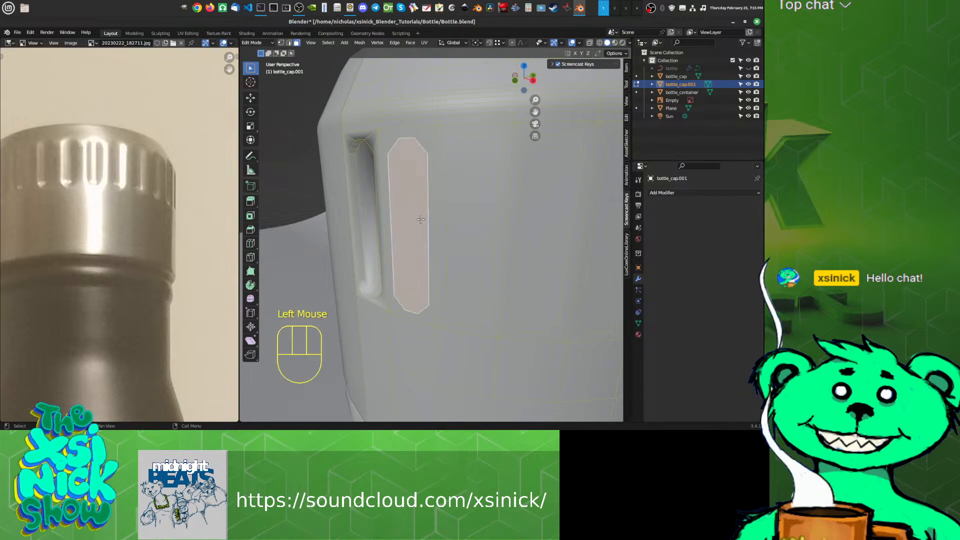
Step: Return to Object Mode and add a Subdivision Surface modifier to the cap quarter
middle_click_drag(407, 216, 508, 238, "shift")
key("Tab")
middle_click_drag(657, 233, 647, 231, "shift")
middle_click_drag(567, 222, 540, 227, "shift")
left_click(691, 195)
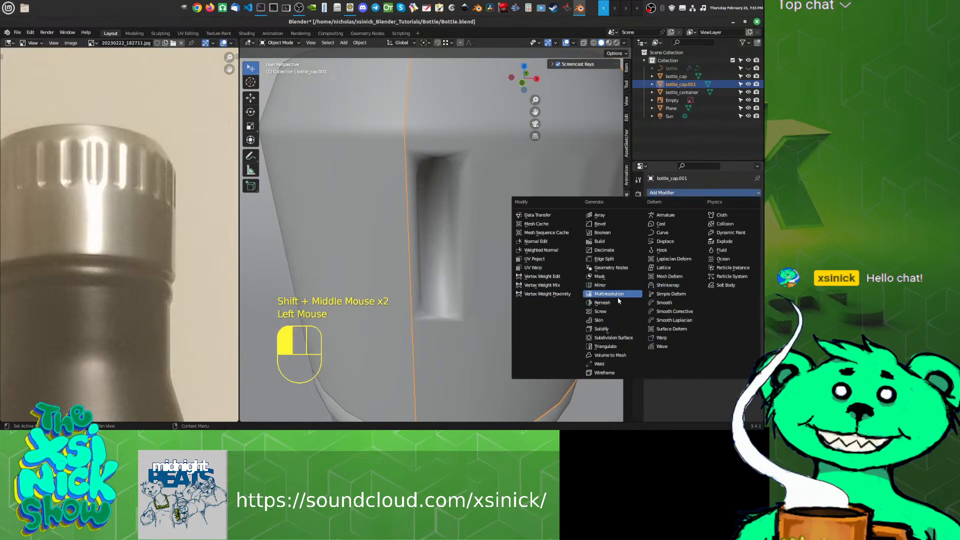
left_click(622, 338)
middle_click_drag(535, 272, 451, 238, "shift")
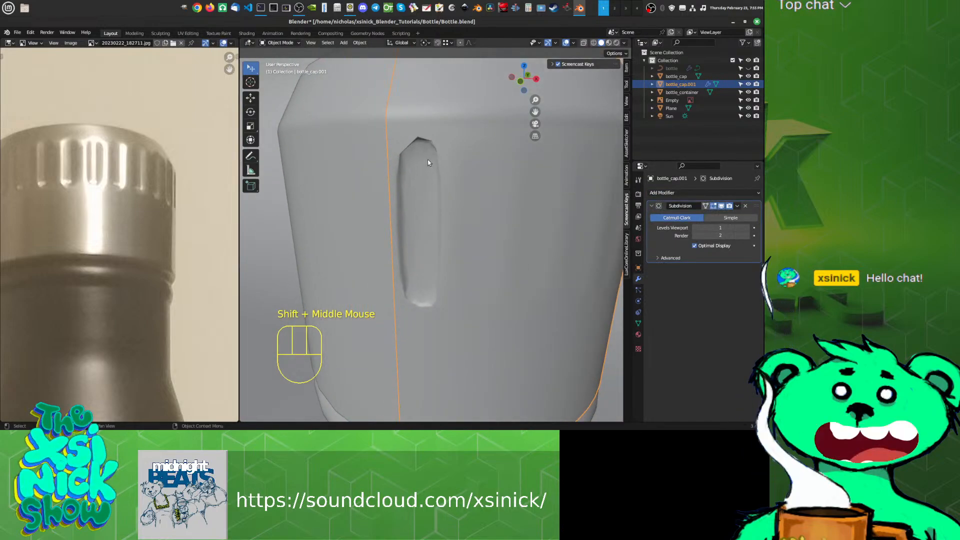
Step: Undo the Subdivision Surface modifier and the inward extrusion of the leftmost groove face
key("Tab")
middle_click_drag(425, 175, 466, 207, "shift")
key("ctrl+z")
key("ctrl+z")
key("ctrl+z")
key("ctrl+z")
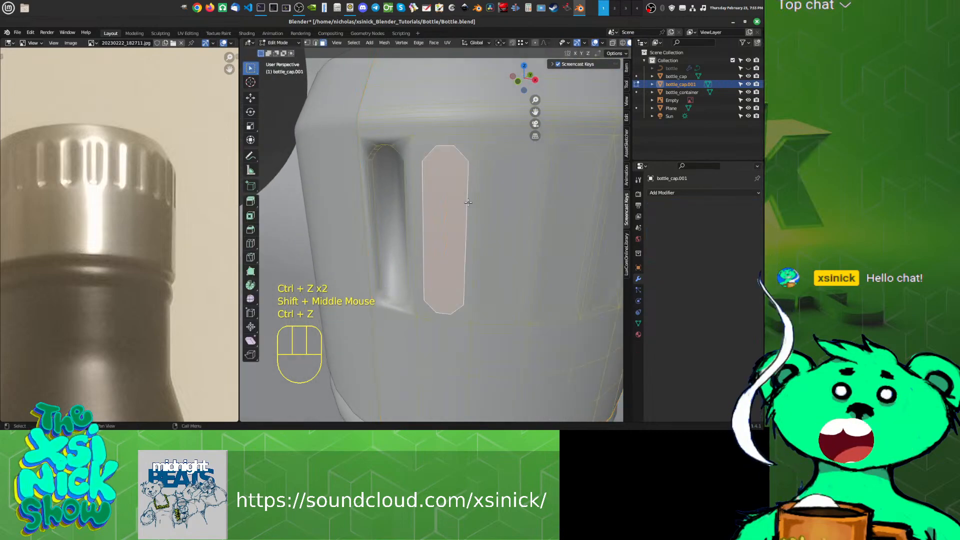
key("ctrl+z")
key("ctrl+z")
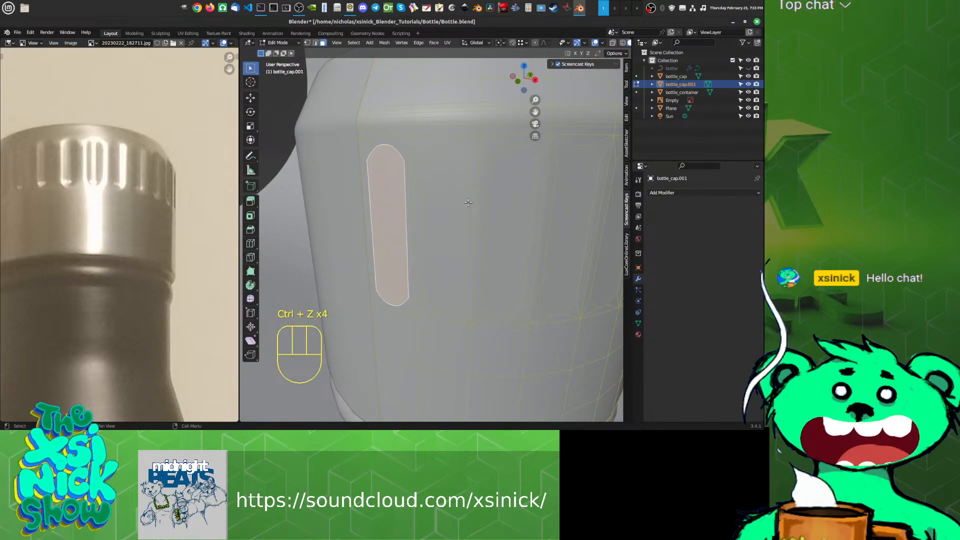
middle_click_drag(432, 204, 470, 193, "shift")
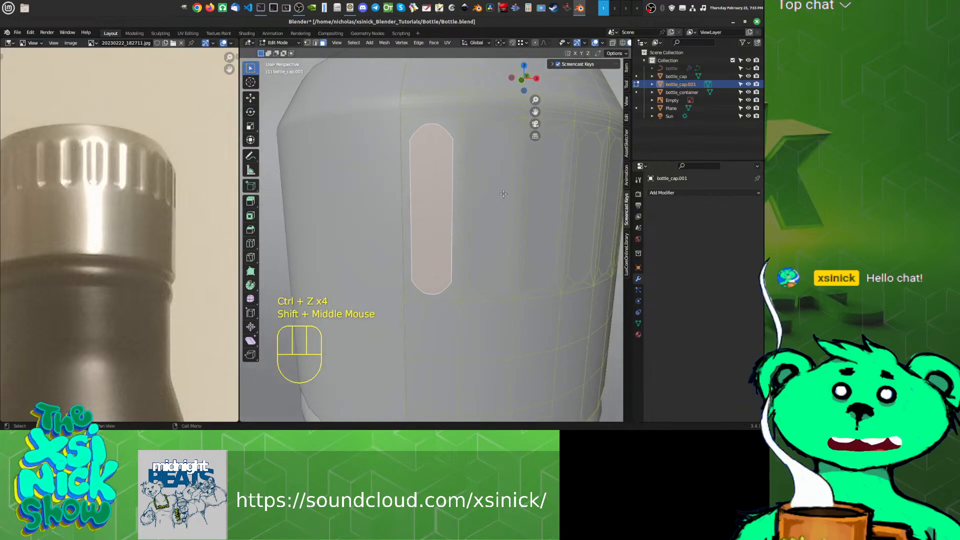
Step: Inset the leftmost groove face by about 0.0045 m and extrude it about 0.0068 m inward along its normal
key("i")
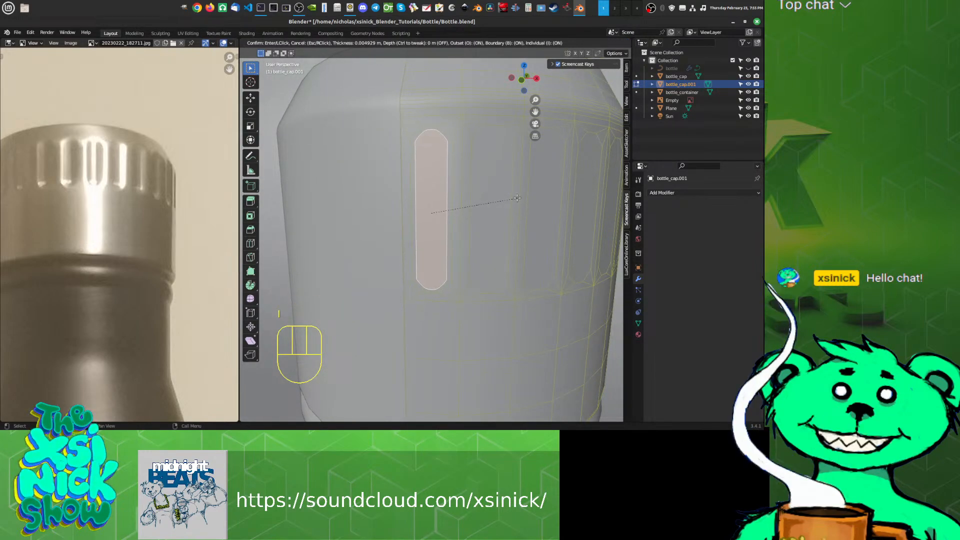
left_click(517, 198)
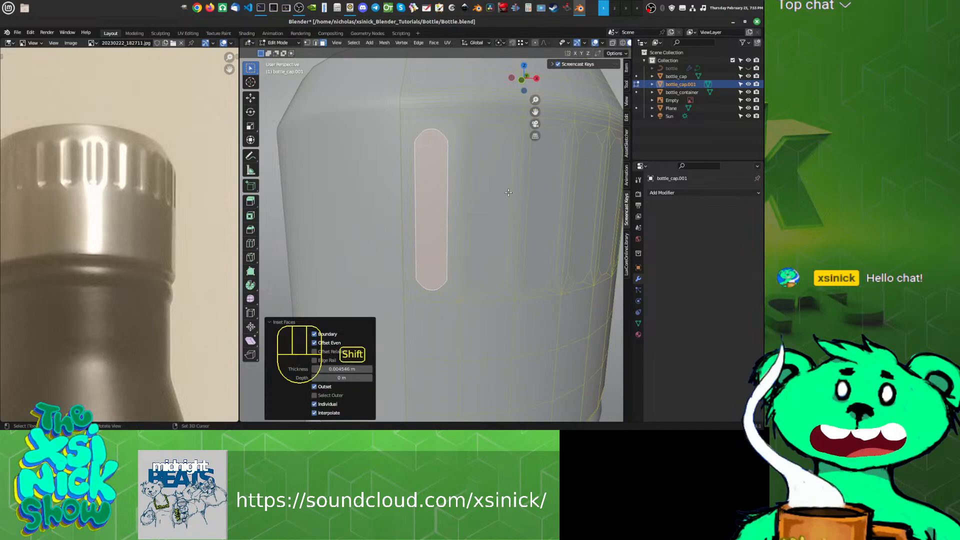
middle_click_drag(508, 192, 462, 191, "shift")
scroll(485, 191, "up", 2)
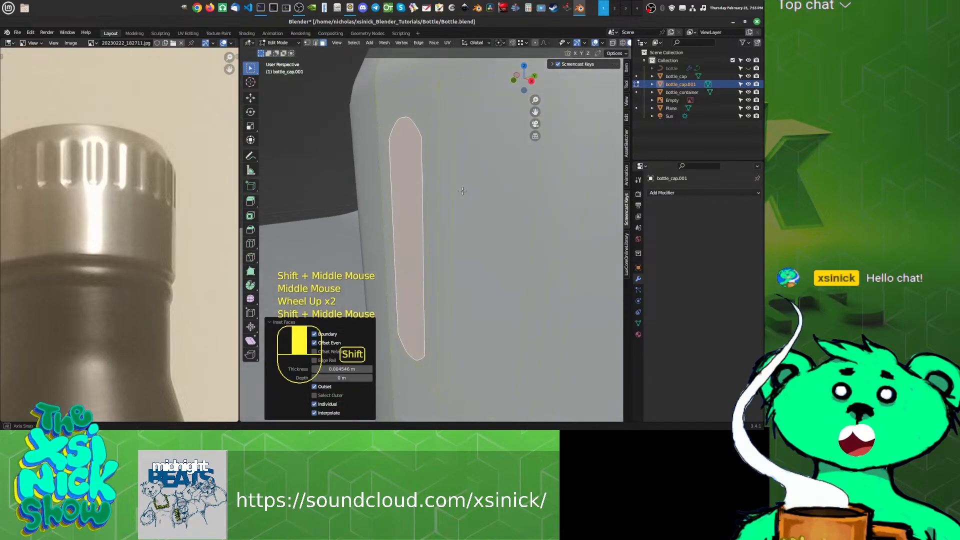
key("e")
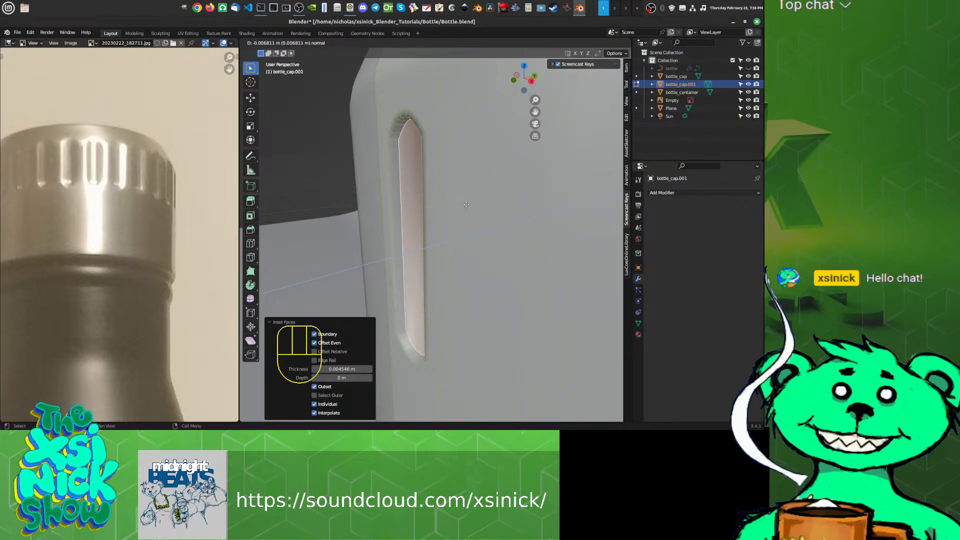
left_click(465, 205)
Step: Select the edge loop around the leftmost groove's rim and move it about 0.00105 m along the global Y axis
left_click(389, 157)
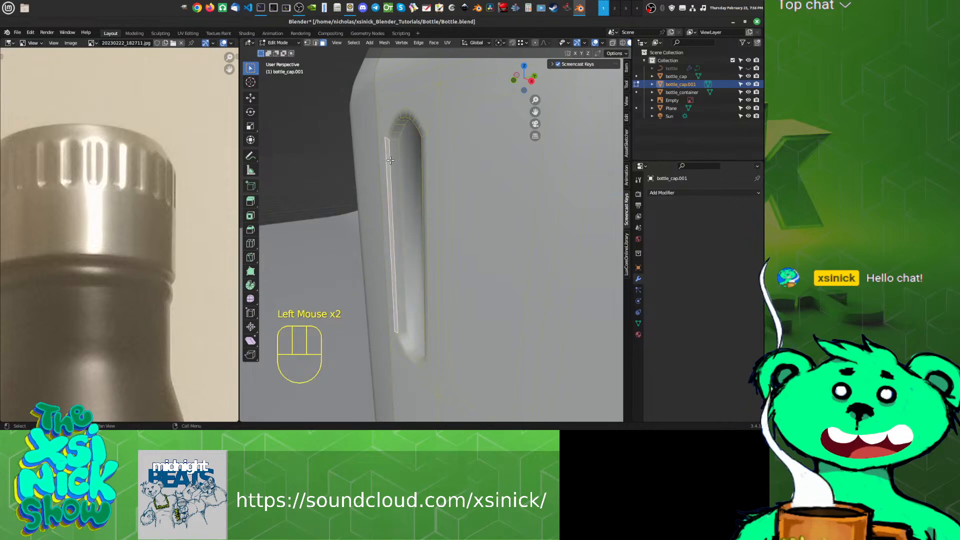
key("ctrl+Tab")
left_click(391, 156)
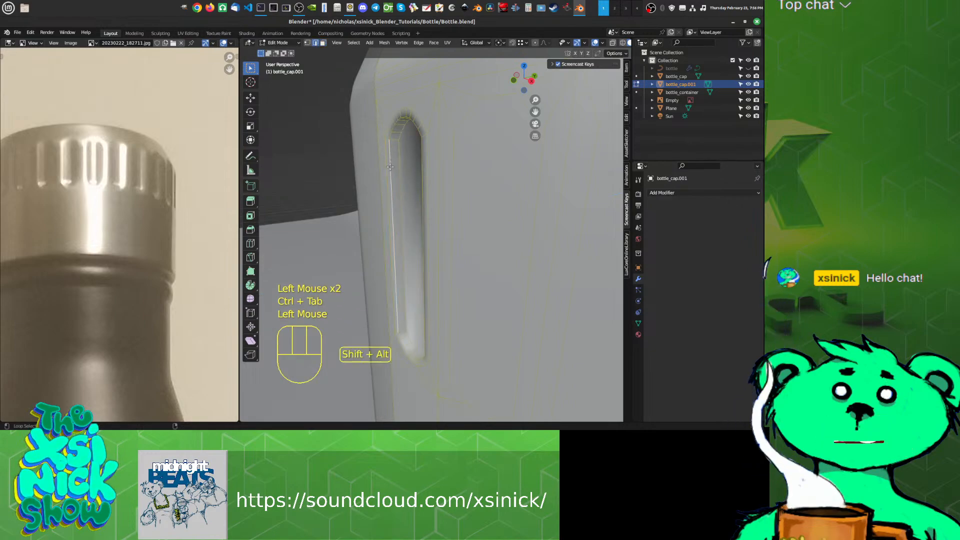
left_click(391, 158, "alt+shift")
left_click(392, 158, "alt+shift")
middle_click_drag(391, 158, 496, 243, "shift")
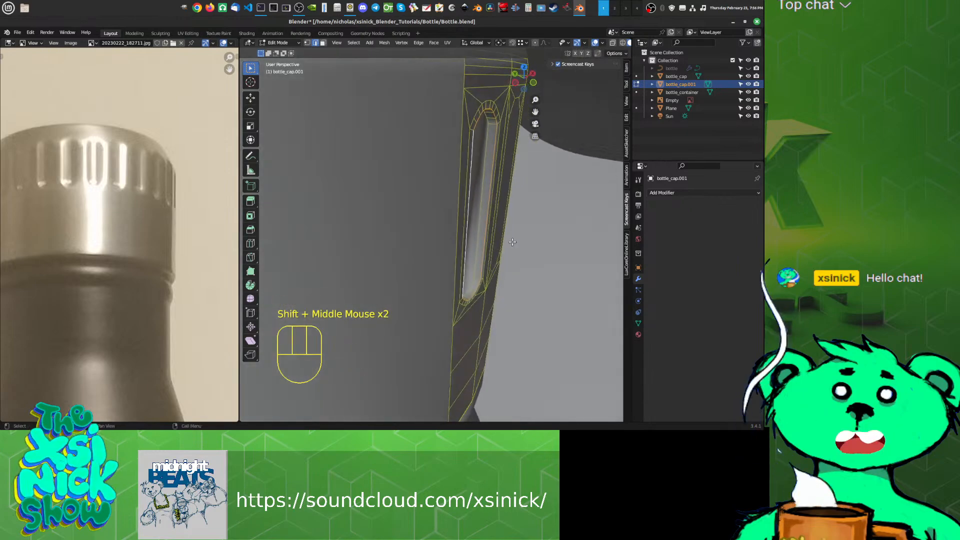
key("g")
key("y")
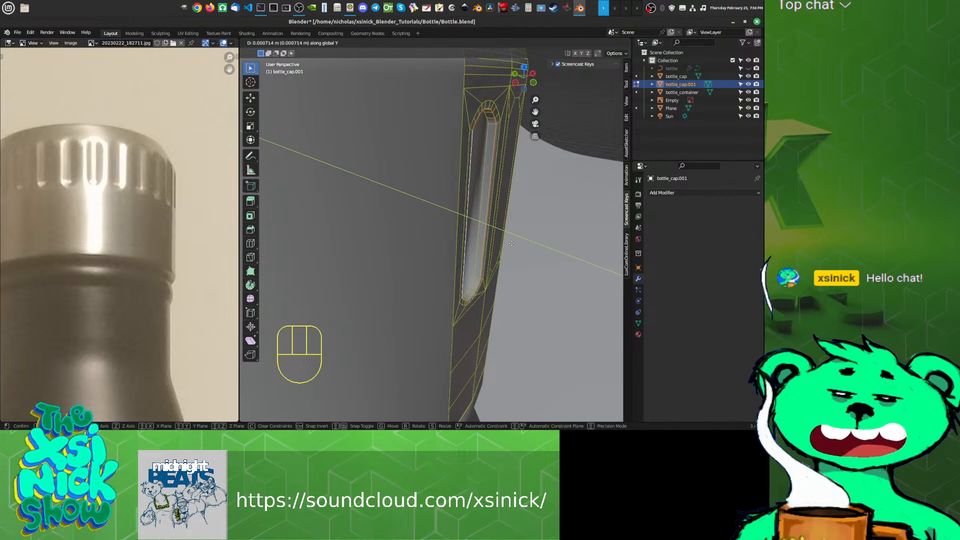
left_click(511, 243)
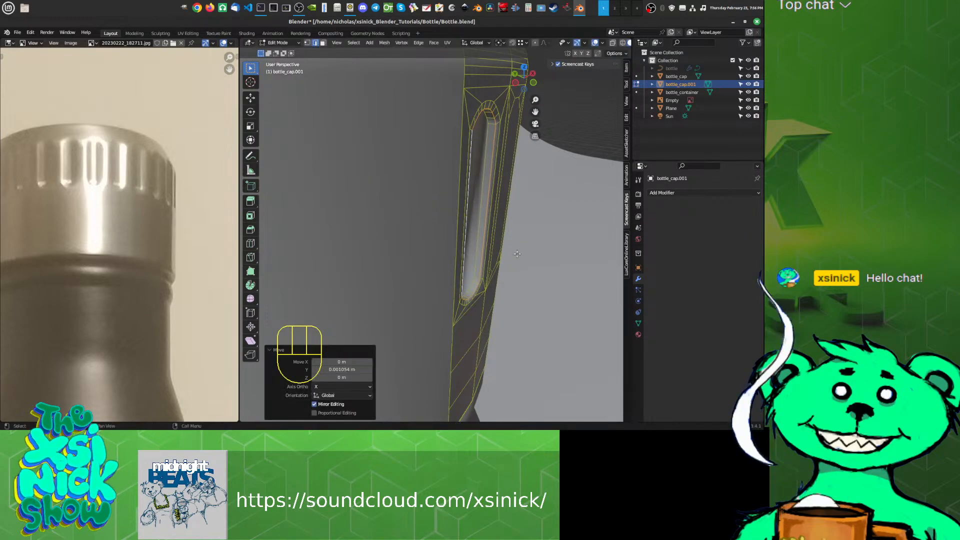
Step: Bevel the groove's rim edge loop with a width of about 0.002 m and 2 segments
key("ctrl+b")
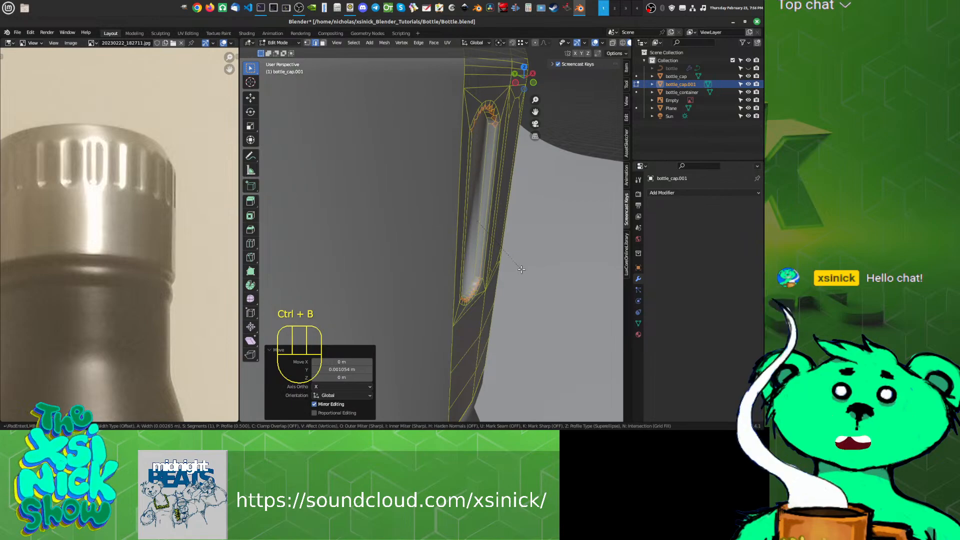
key("v")
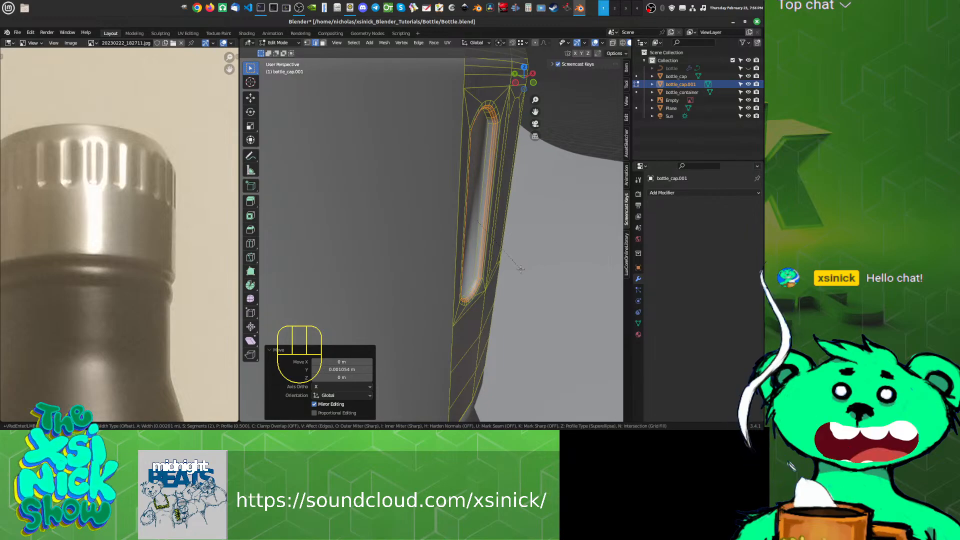
left_click(520, 269)
middle_click_drag(520, 269, 461, 239, "shift")
Step: Grow the selection around the beveled groove rim and scale it to about 0.925 in X and Z, excluding Y
key("ctrl+KP_Add")
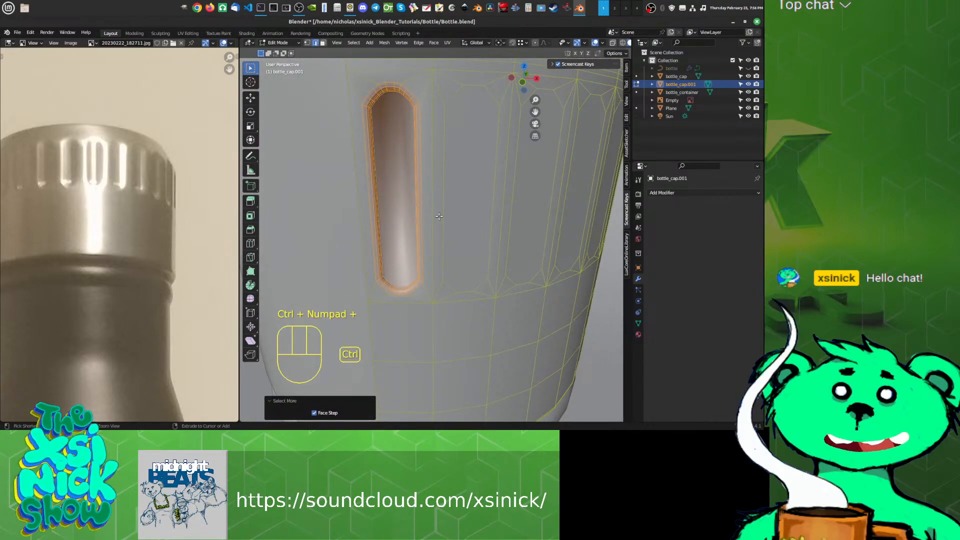
middle_click_drag(455, 217, 467, 214, "shift")
middle_click_drag(467, 214, 464, 228, "shift")
scroll(461, 231, "down", 1)
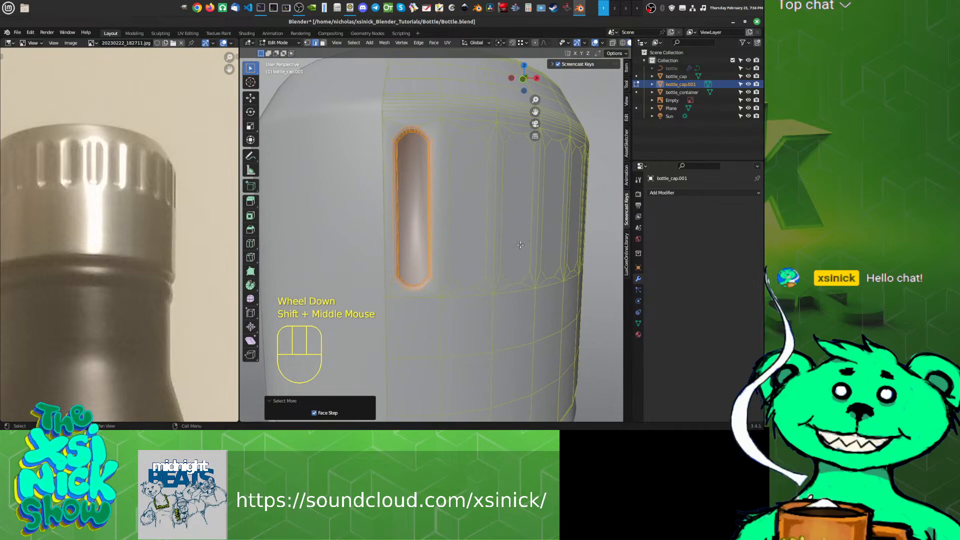
key("s")
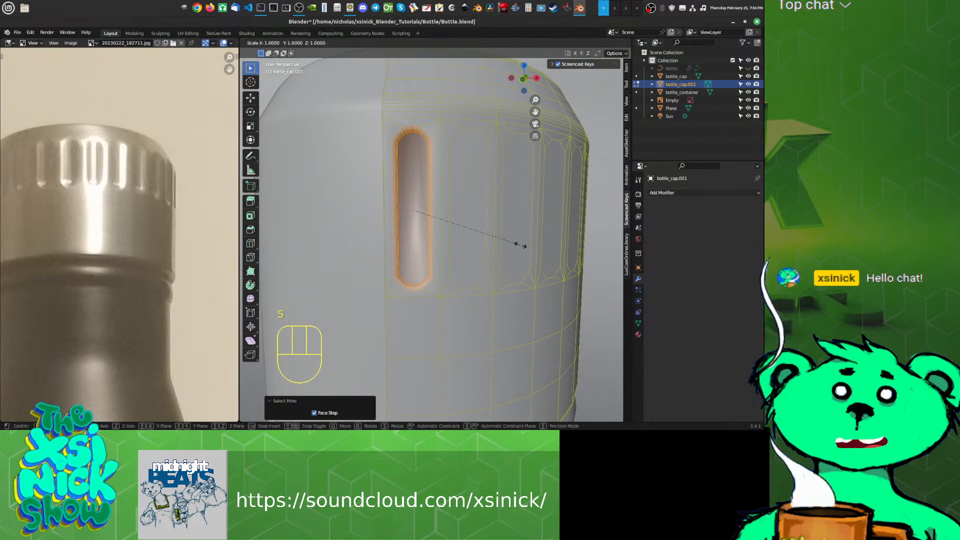
key("shift+z")
key("shift+y")
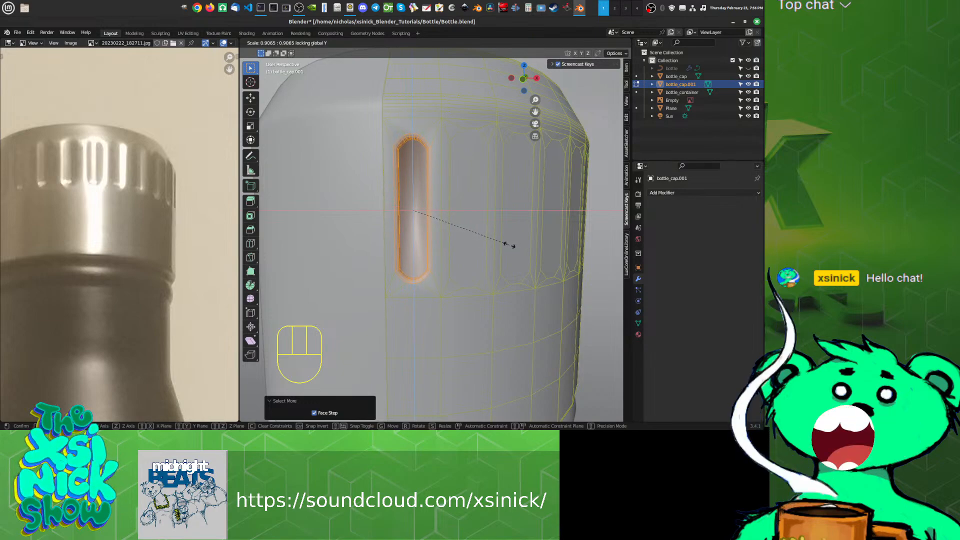
left_click(507, 244)
middle_click_drag(508, 244, 510, 240, "shift")
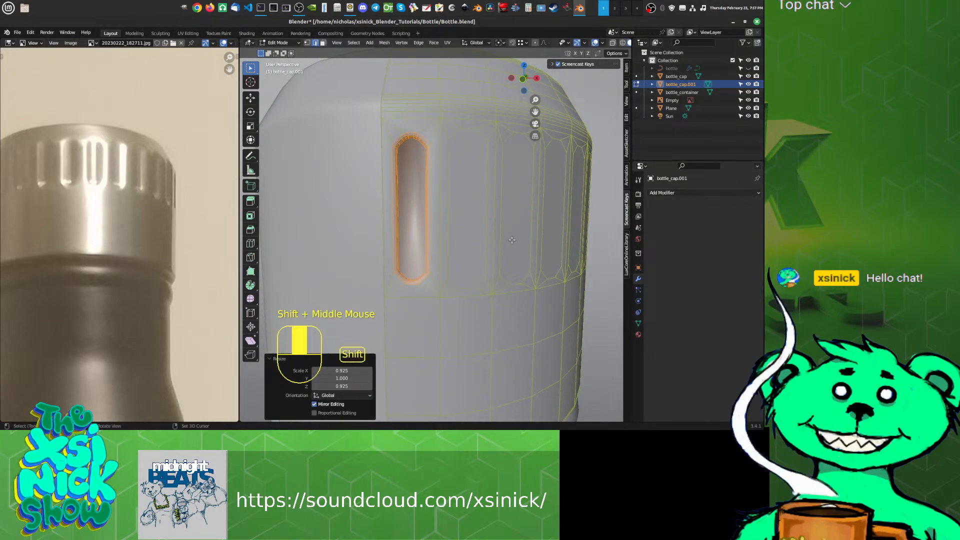
Step: Widen the selected groove geometry by scaling it about 1.184 along the X axis
key("s")
key("y")
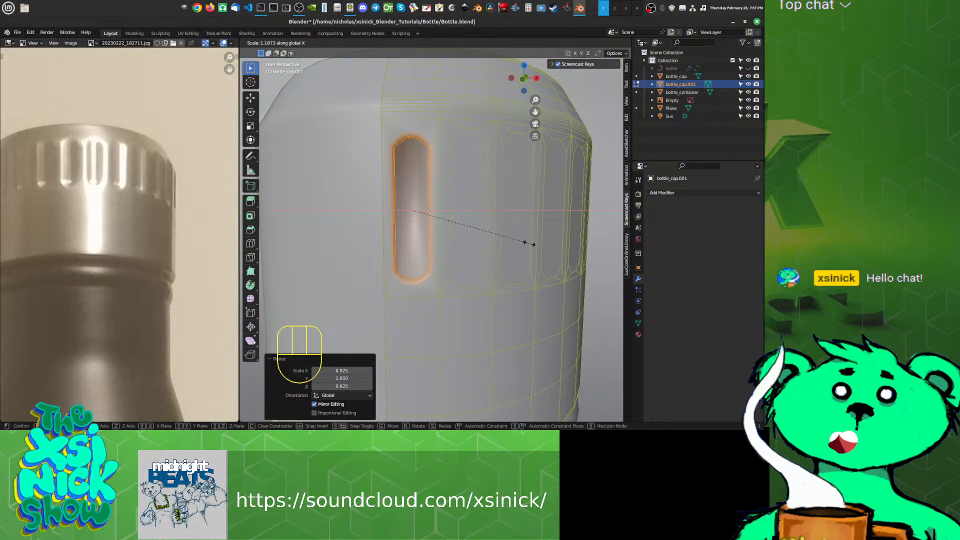
left_click(529, 243)
middle_click_drag(521, 237, 504, 238, "shift")
scroll(438, 224, "up", 2)
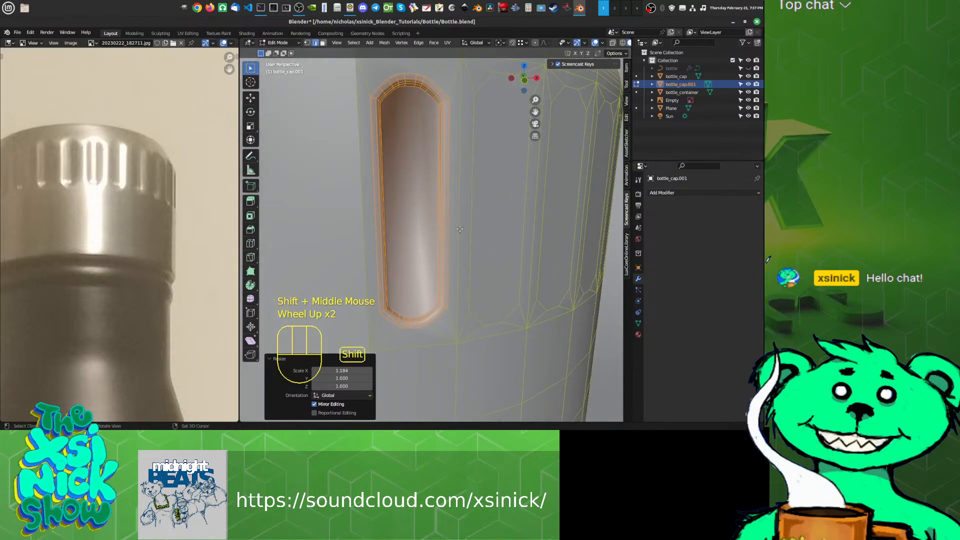
Step: Switch to face selection and select the recessed floor face of the leftmost groove
key("ctrl+Tab")
left_click(407, 189)
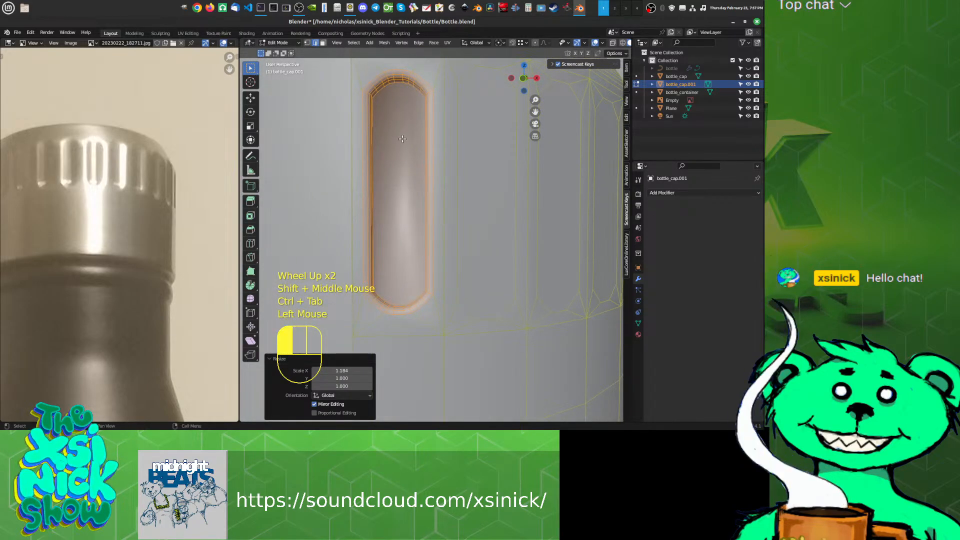
key("ctrl+Tab")
left_click(385, 186)
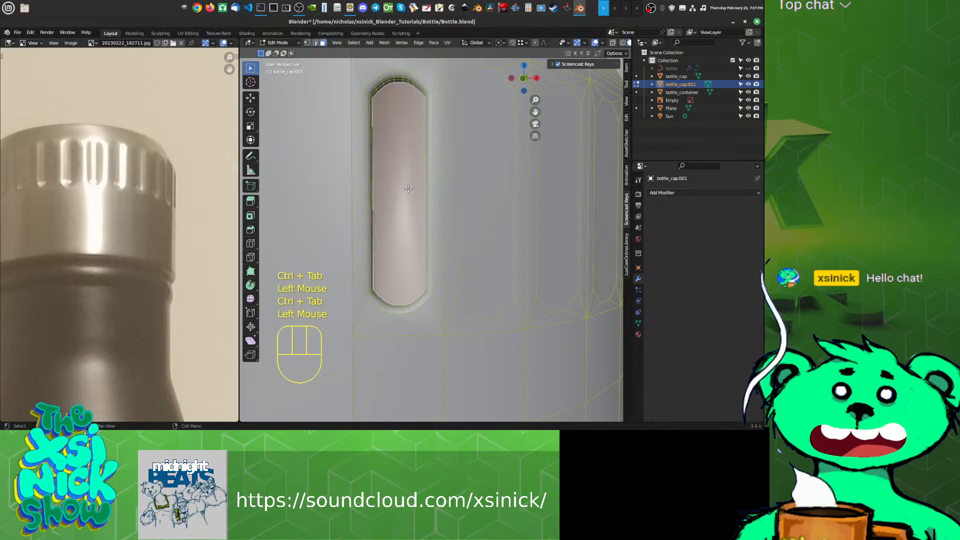
middle_click_drag(449, 208, 463, 219, "shift")
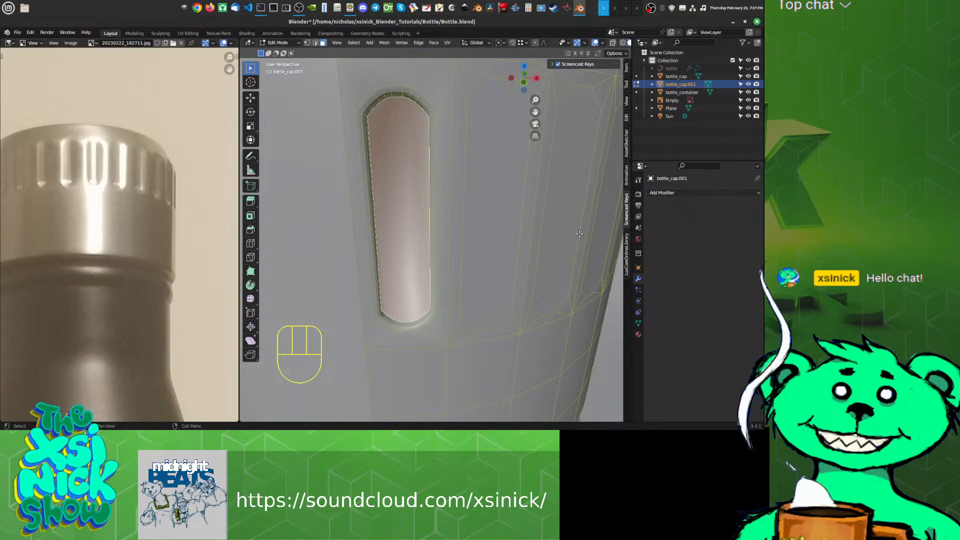
Step: Try extruding the groove's floor face about 0.0038 m inward and scaling it down uniformly to about 0.702
key("e")
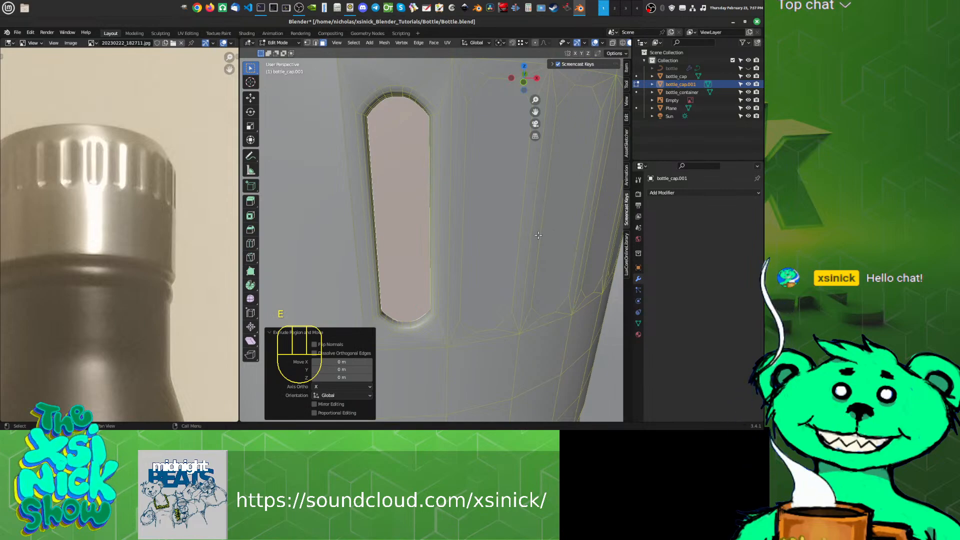
key("ctrl+z")
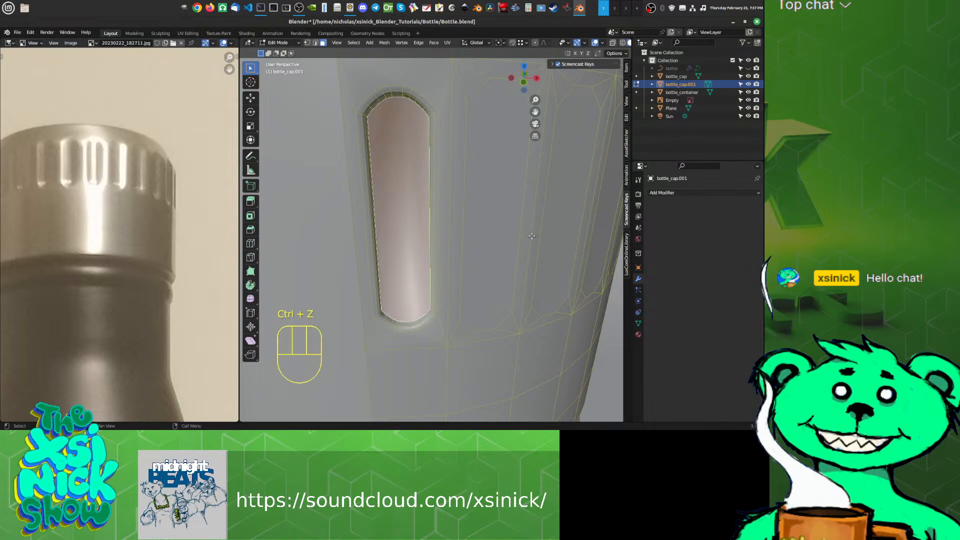
key("e")
left_click(533, 234)
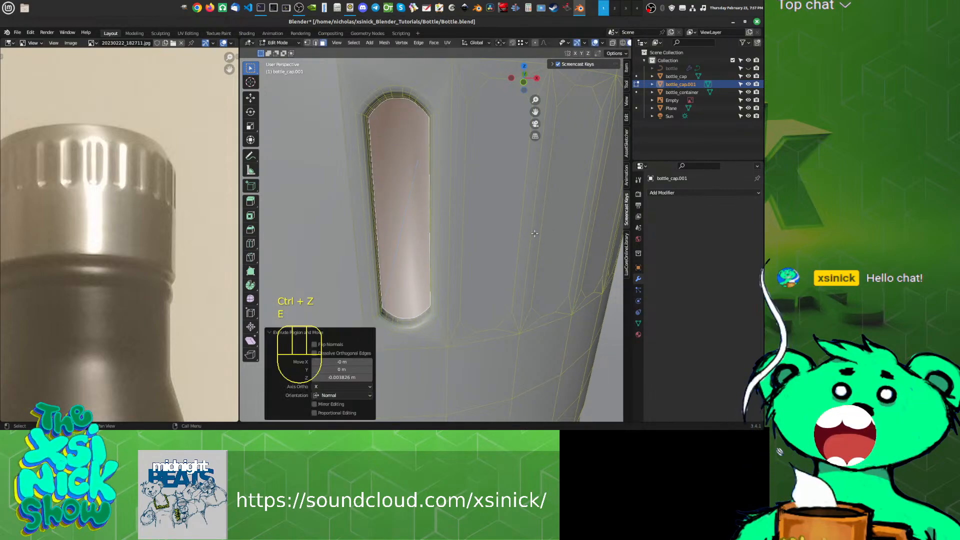
key("s")
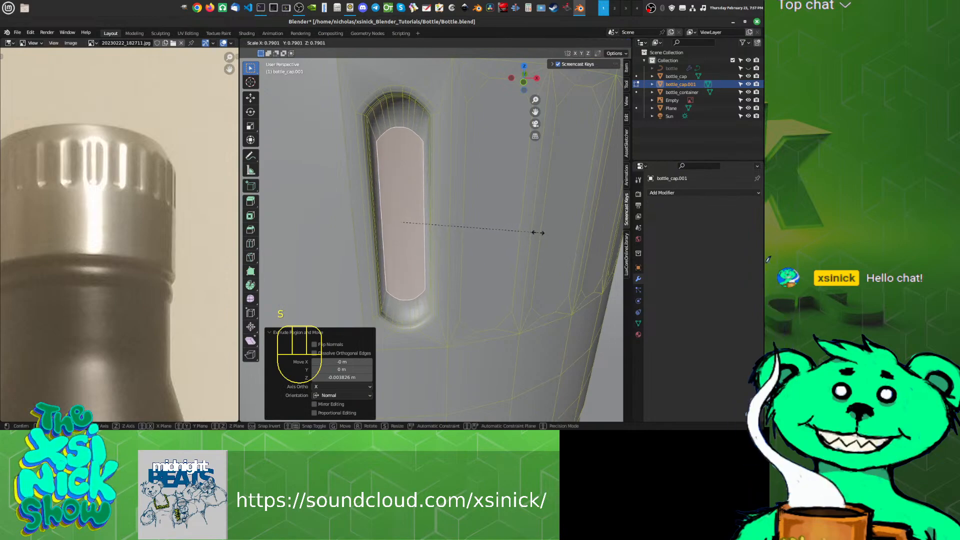
left_click(521, 235)
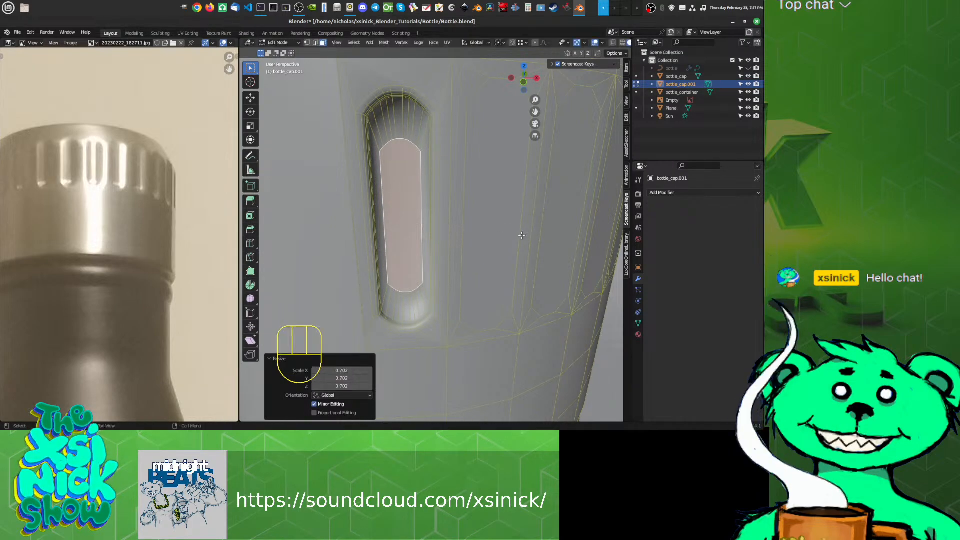
key("ctrl+z")
key("s")
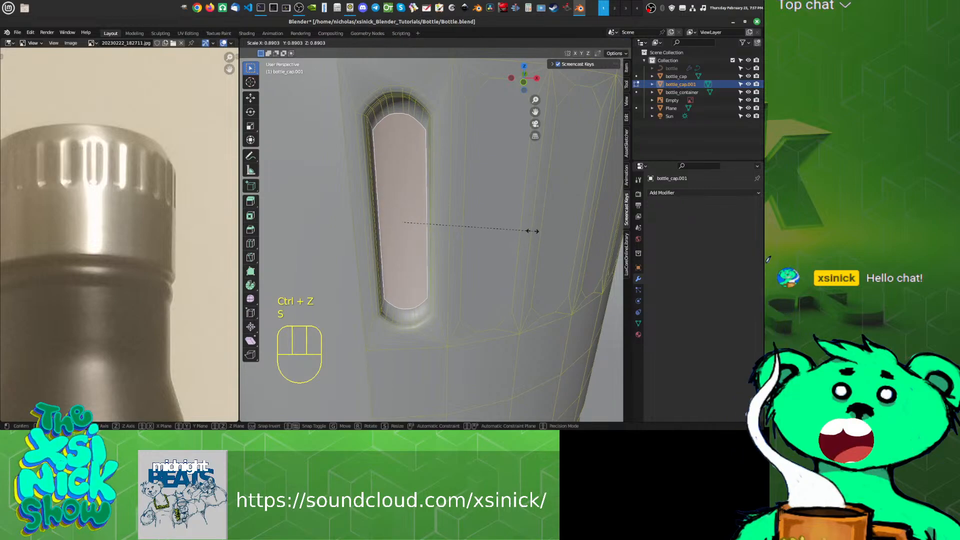
left_click(494, 229)
key("ctrl+z")
Step: Try another extrusion and scale-down of the groove's floor face, and undo the trial extrusions
key("e")
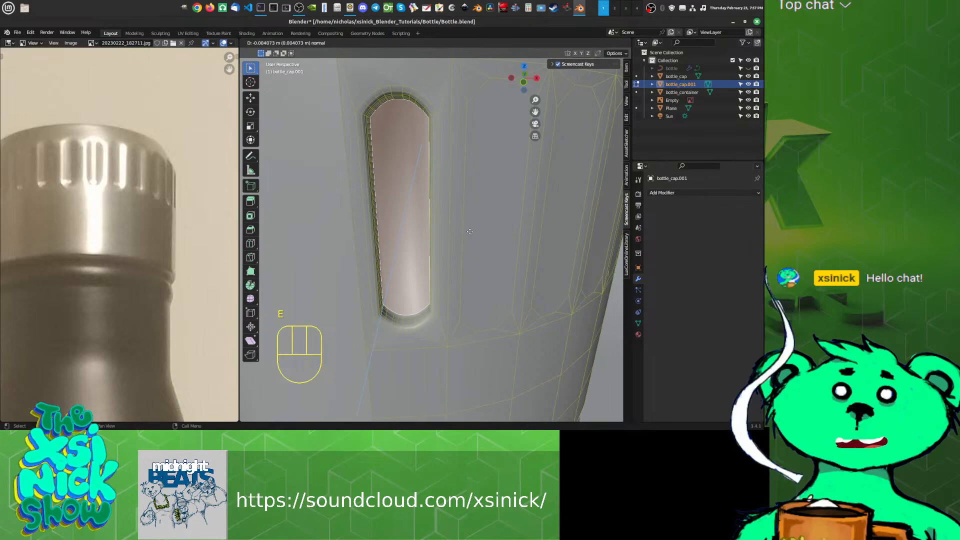
right_click(503, 232)
key("s")
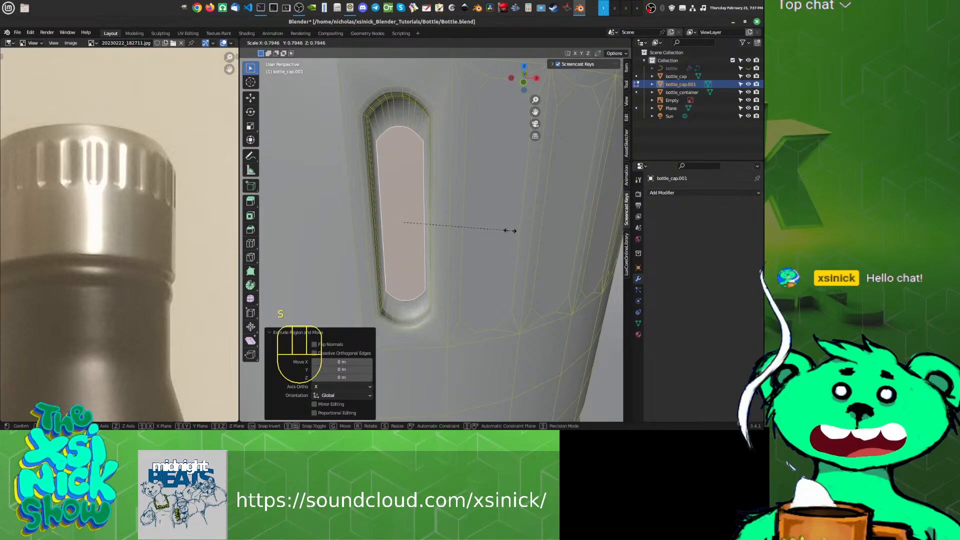
right_click(508, 230)
key("ctrl+z")
key("ctrl+z")
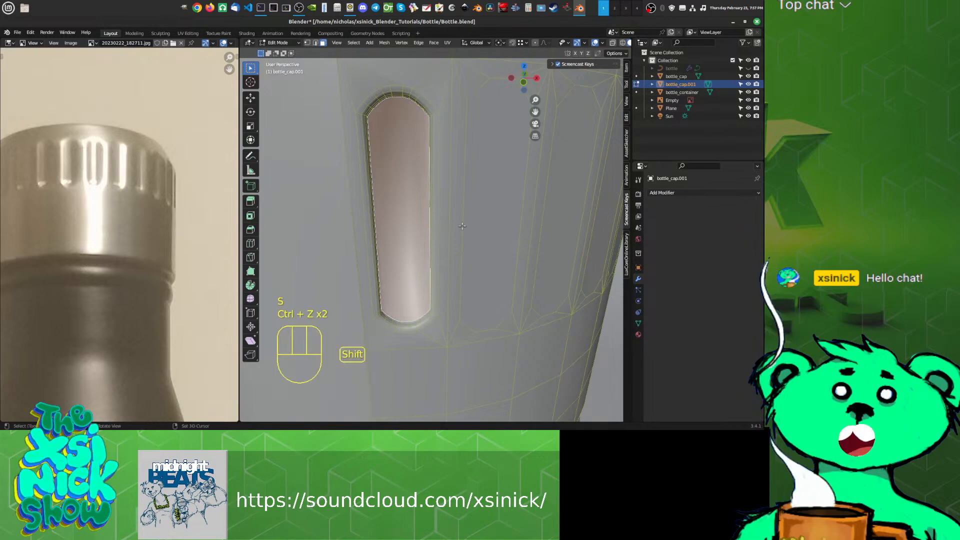
Step: Inset the groove's floor face by about 0.01 m to form a narrow central strip
middle_click_drag(462, 225, 445, 212, "shift")
key("i")
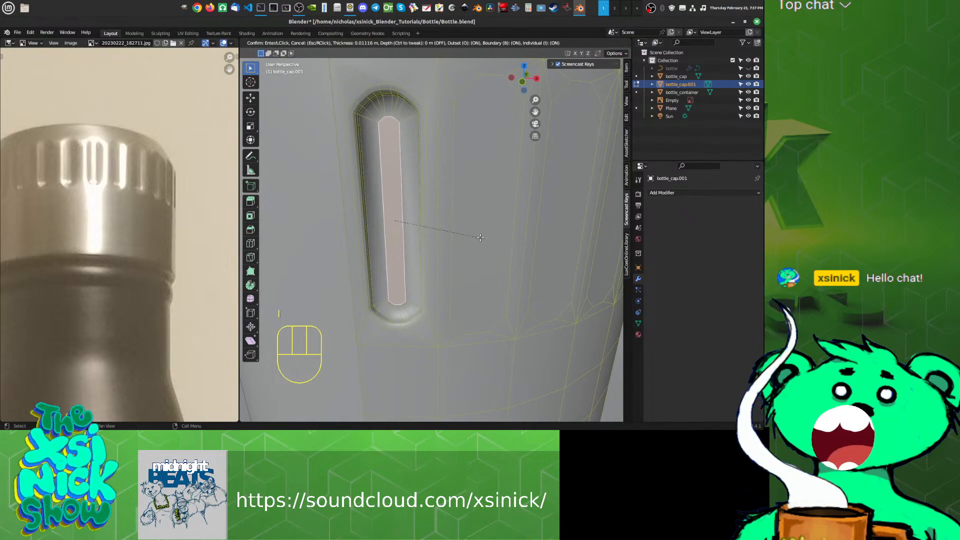
left_click(482, 237)
middle_click_drag(482, 236, 448, 225, "shift")
Step: Move the narrow central floor face about 0.0044 m inward along the local Y axis
middle_click_drag(375, 175, 456, 199, "shift")
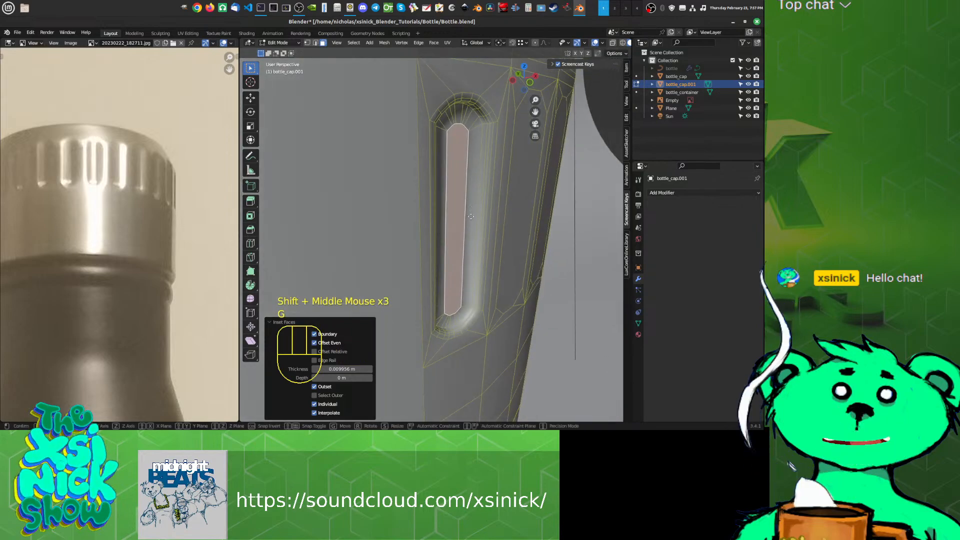
key("g")
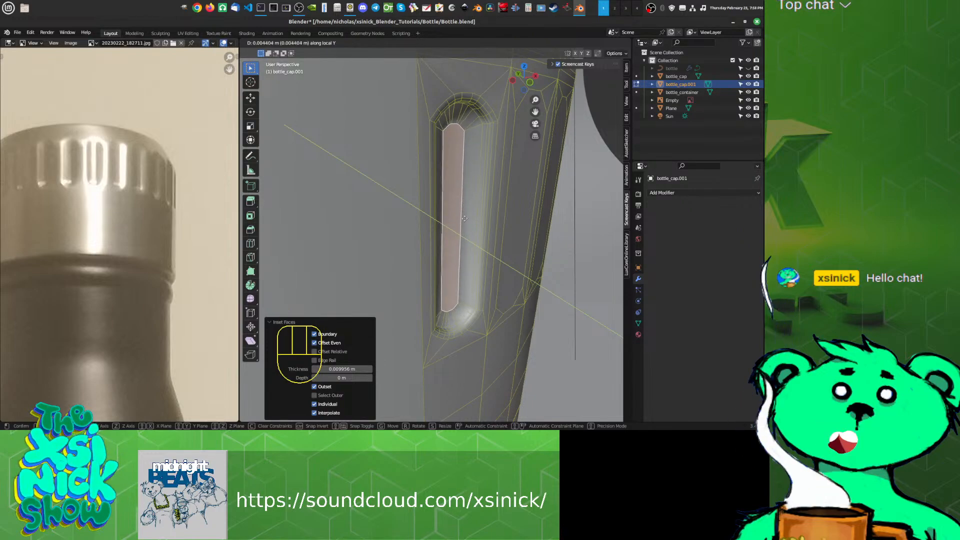
left_click(464, 219)
middle_click_drag(457, 150, 413, 163, "shift")
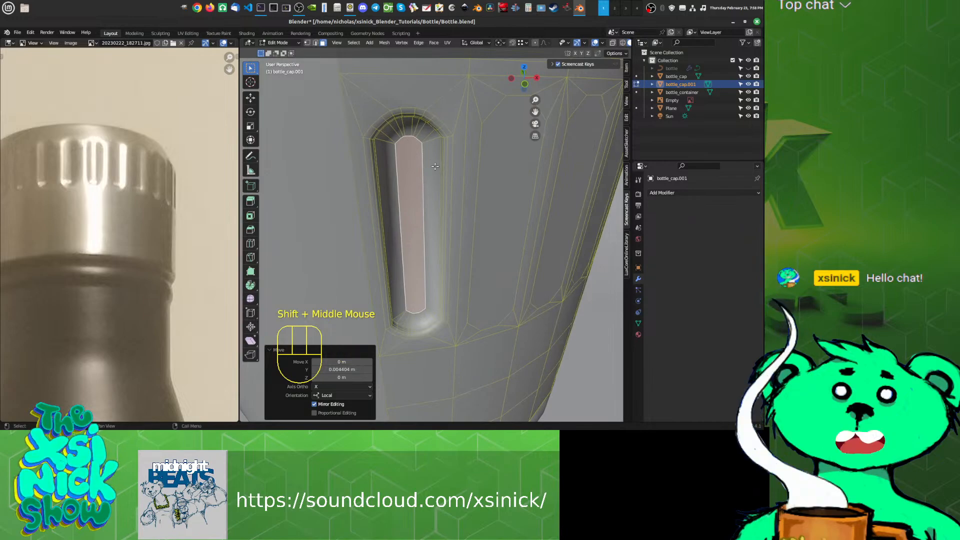
middle_click_drag(434, 166, 431, 154)
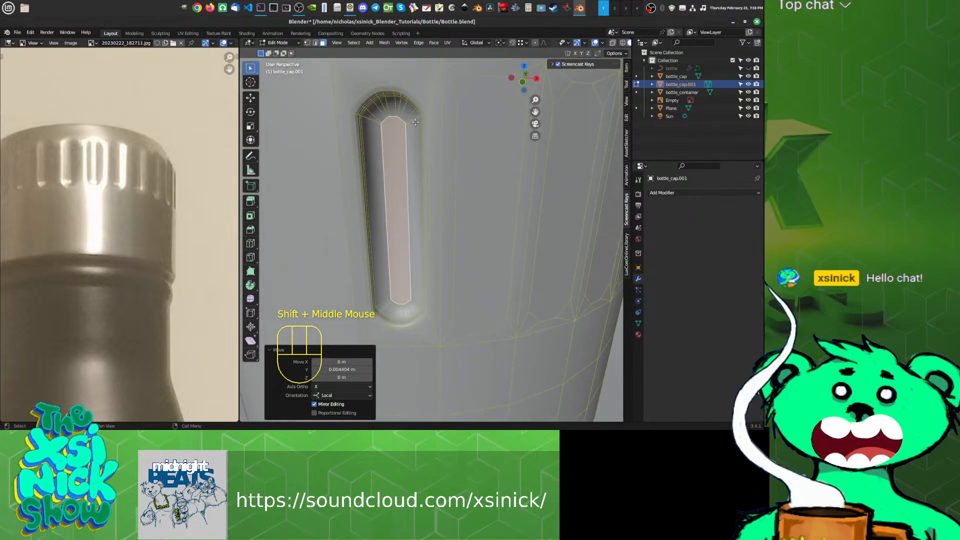
Step: Add a single centred loop cut between the groove's central floor strip and its surrounding wall
key("ctrl+r")
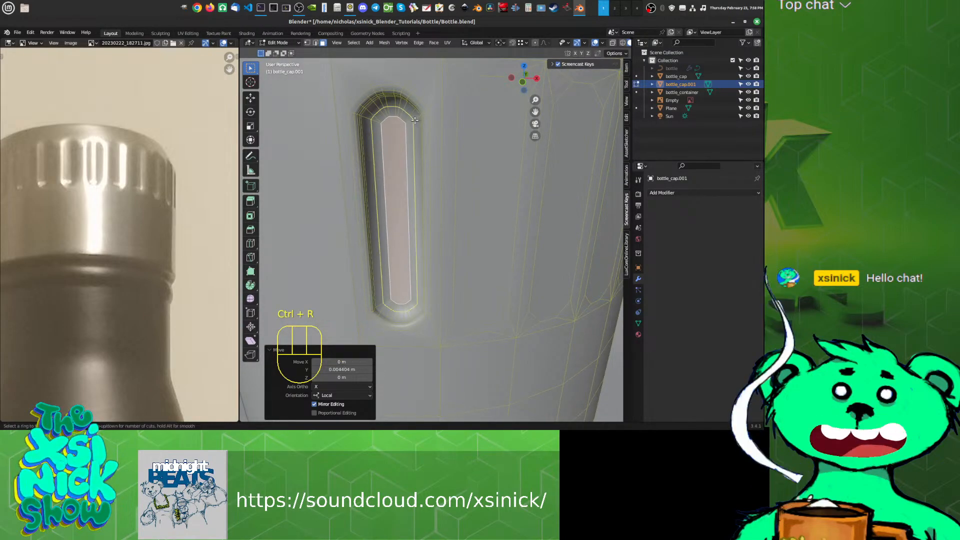
left_click(415, 120)
right_click(414, 120)
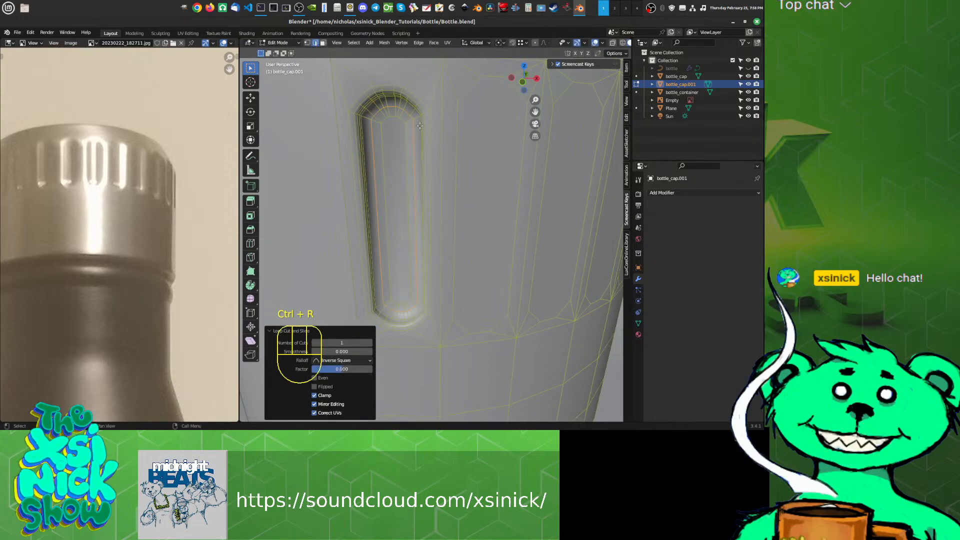
middle_click_drag(414, 120, 425, 167, "shift")
key("s")
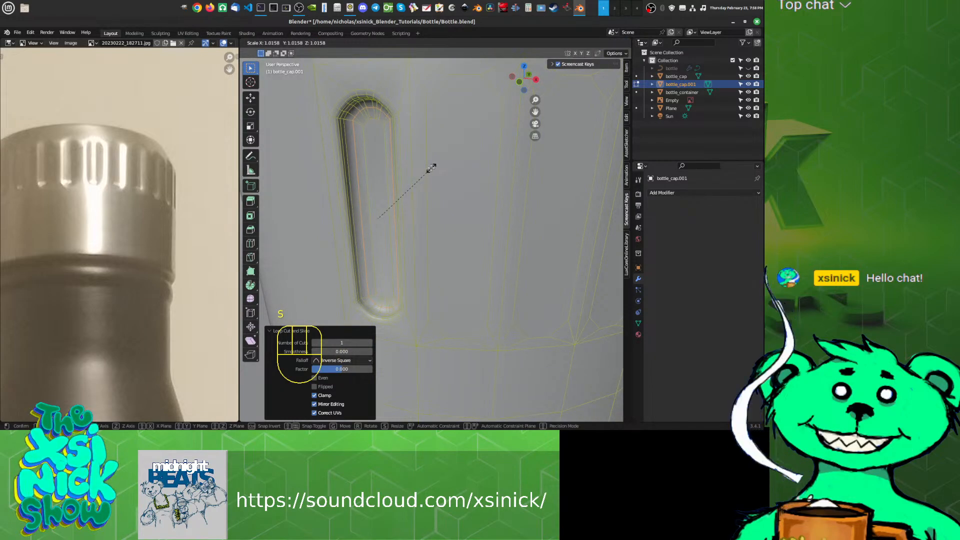
right_click(431, 168)
middle_click_drag(431, 168, 345, 142, "shift")
Step: Bevel the edge loop along the groove's inner wall by about 0.0017 m with one segment
left_click(344, 141)
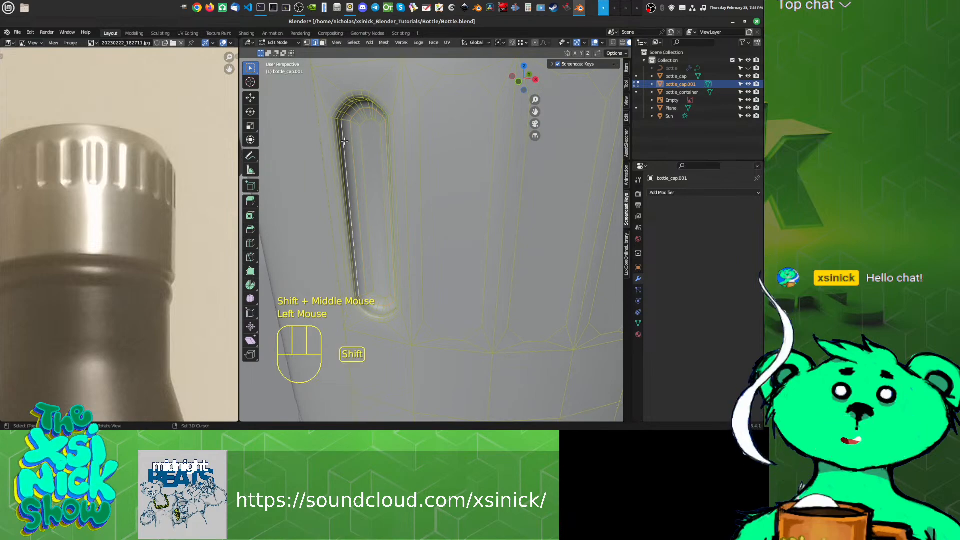
left_click(345, 142, "alt+shift")
left_click(344, 141, "alt+shift")
scroll(345, 141, "up", 2)
scroll(345, 142, "down", 2)
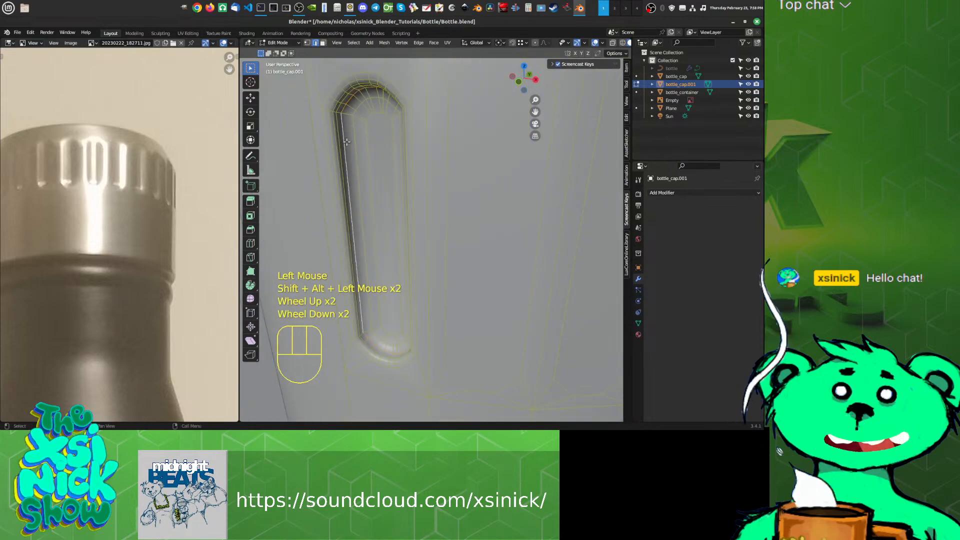
middle_click_drag(346, 142, 333, 151, "shift")
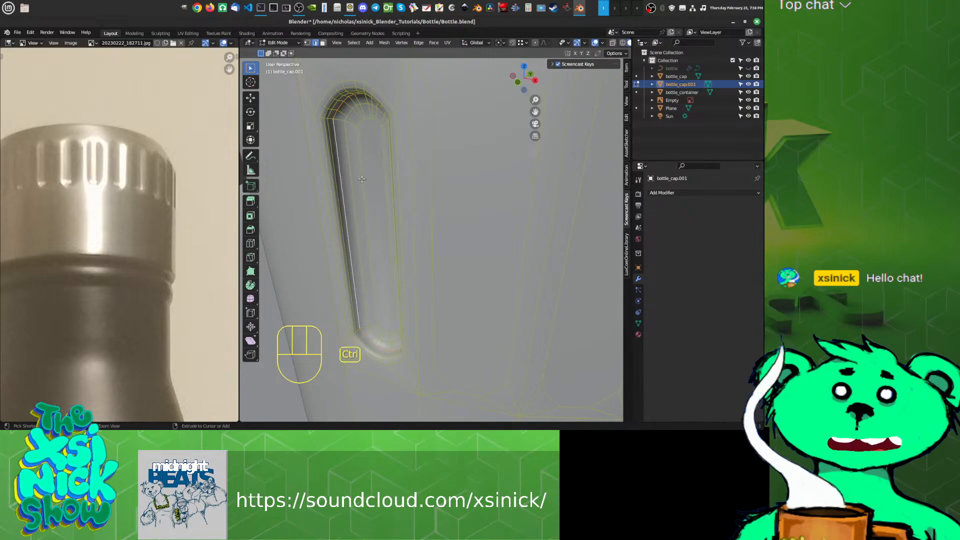
key("ctrl+b")
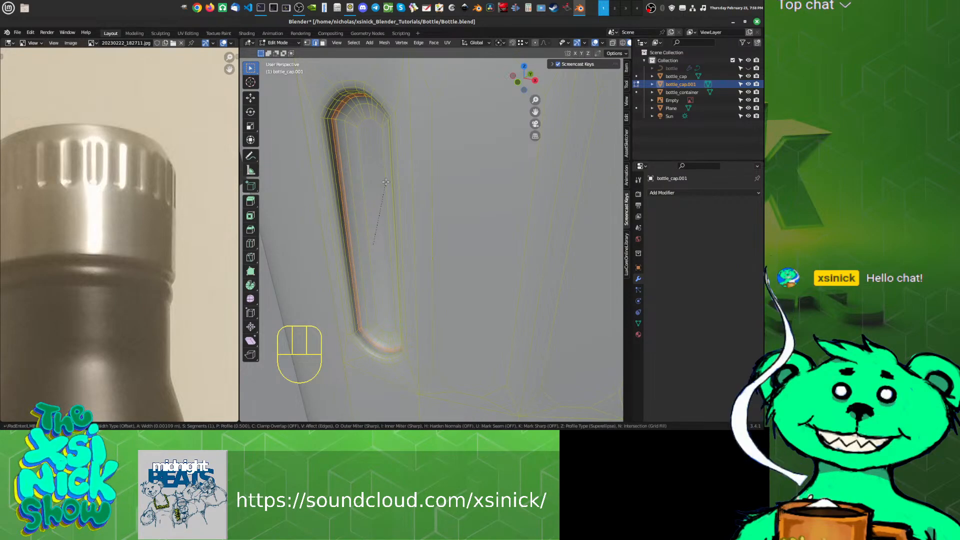
left_click(385, 180)
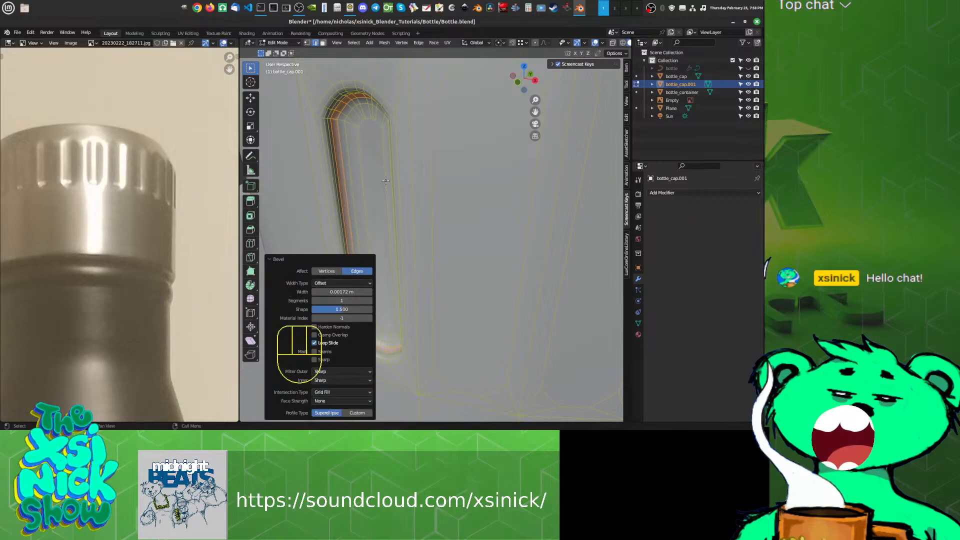
Step: Merge the vertices at the upper end of the groove's central floor strip at their center
middle_click_drag(385, 181, 345, 165, "shift")
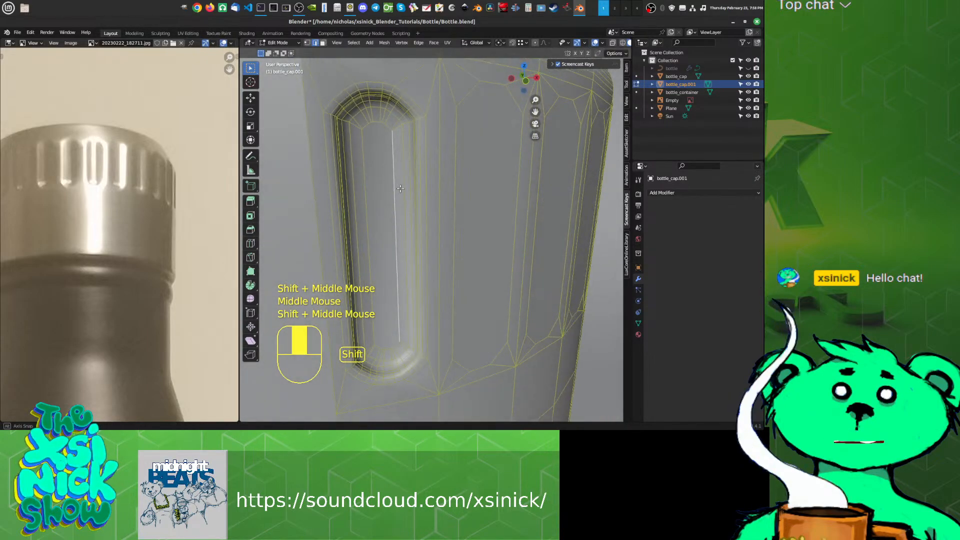
key("ctrl+Tab")
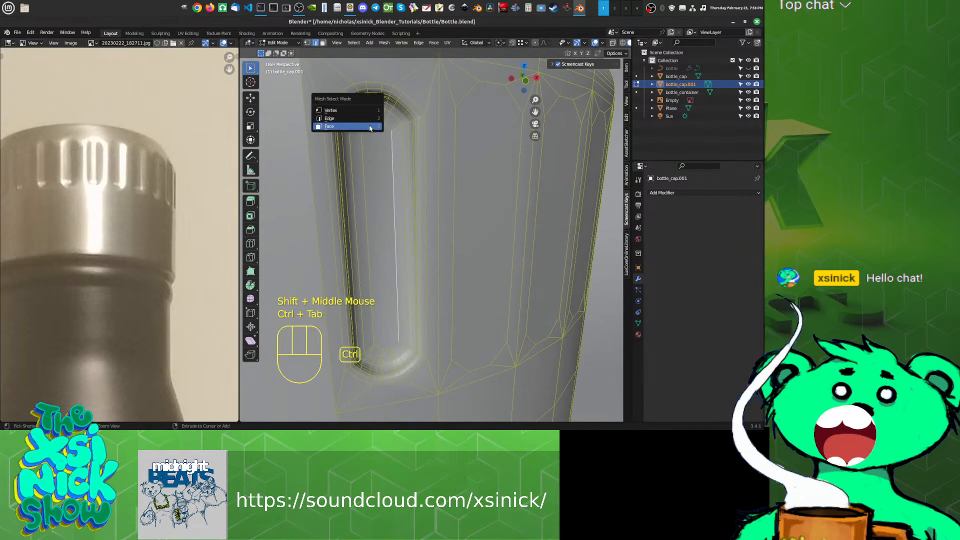
left_click(340, 110)
left_click(382, 129)
left_click(382, 124, "shift")
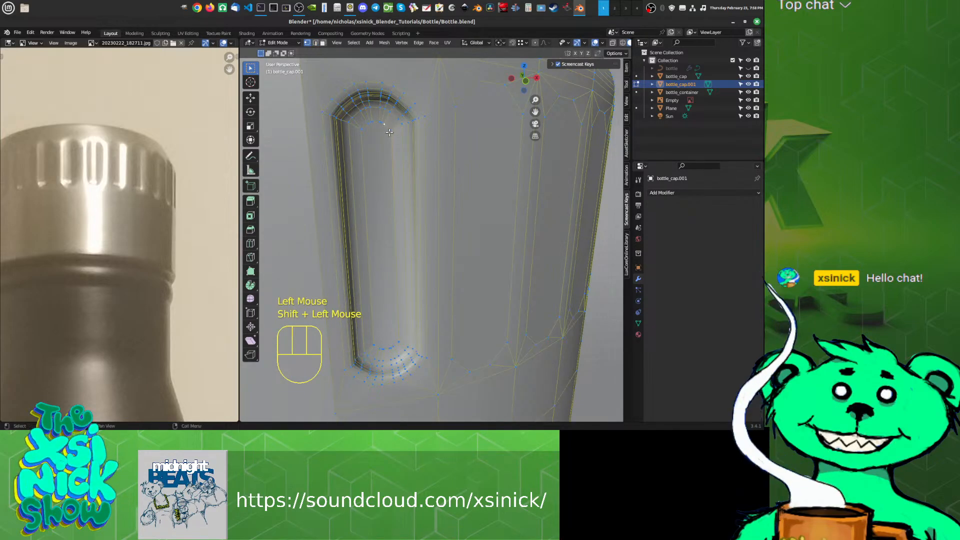
right_click(366, 121, "ctrl")
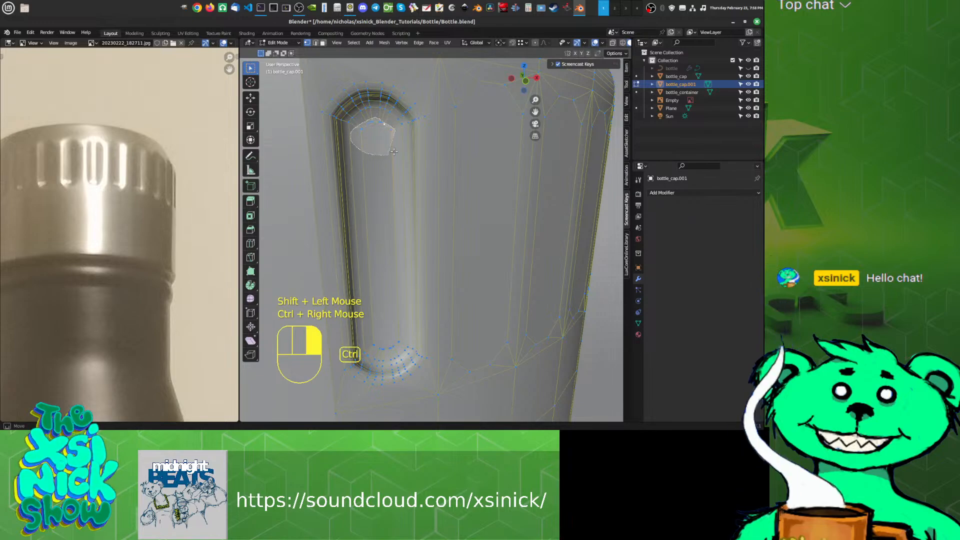
middle_click_drag(412, 146, 395, 151, "shift")
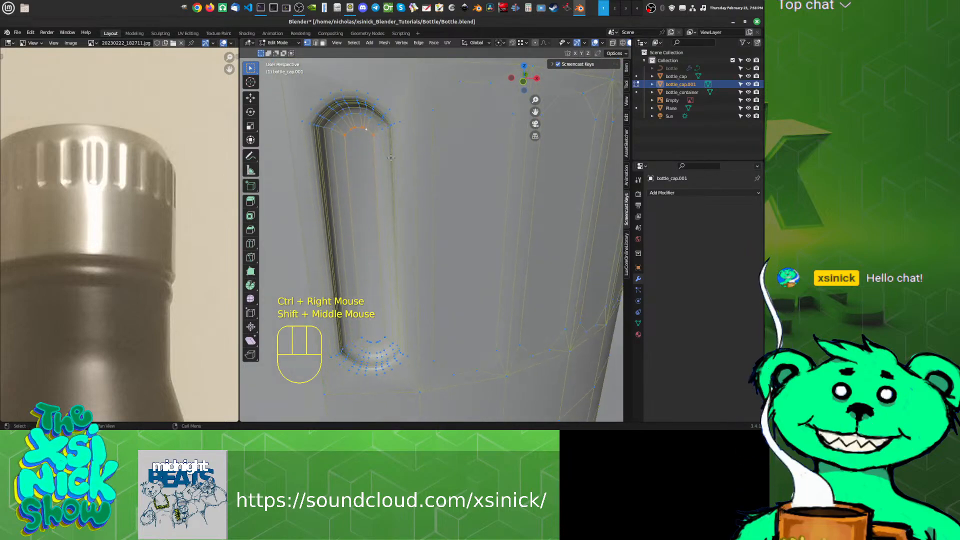
key("alt+m")
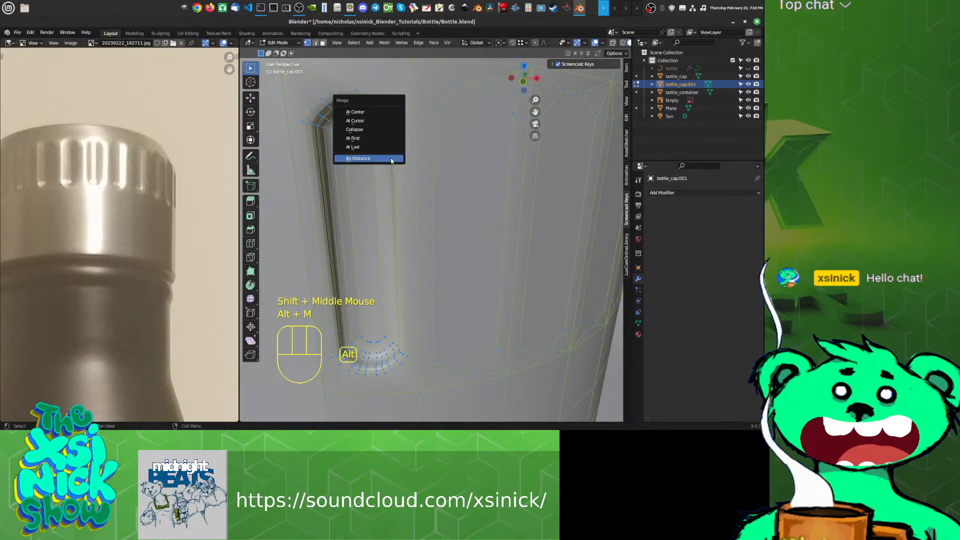
left_click(376, 112)
Step: Merge the vertices at the lower end of the groove's central floor strip at their center
middle_click_drag(386, 246, 399, 203)
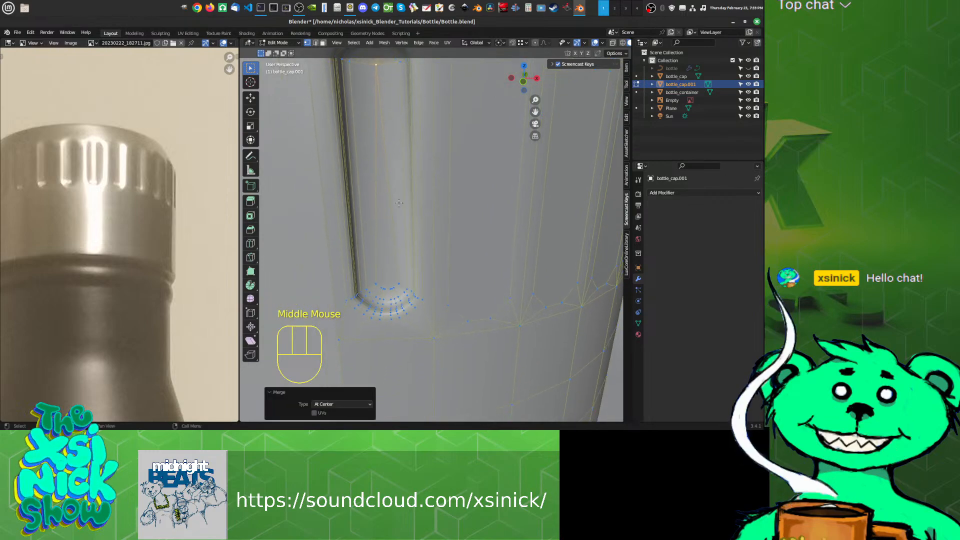
left_click(378, 289)
right_click(376, 290, "ctrl")
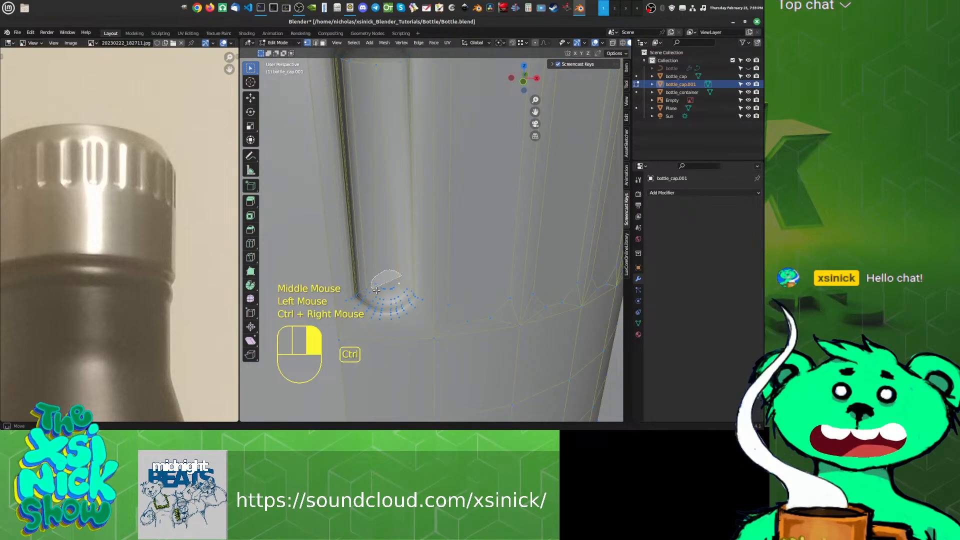
key("alt+m")
left_click(408, 278)
middle_click_drag(407, 278, 350, 155)
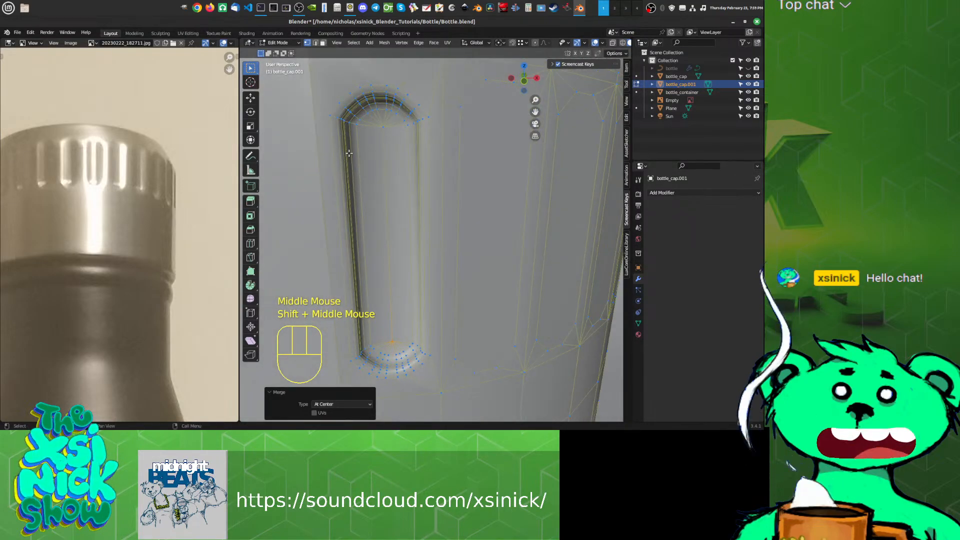
Step: Scale the innermost edge loop around the groove floor uniformly to about 0.963
left_click(357, 127)
left_click(359, 120, "alt+shift")
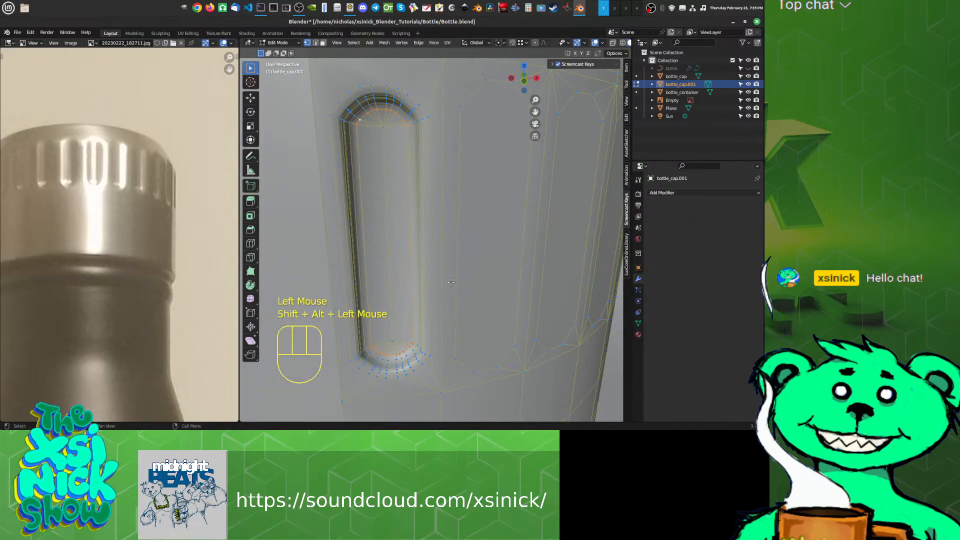
middle_click_drag(451, 283, 447, 282, "shift")
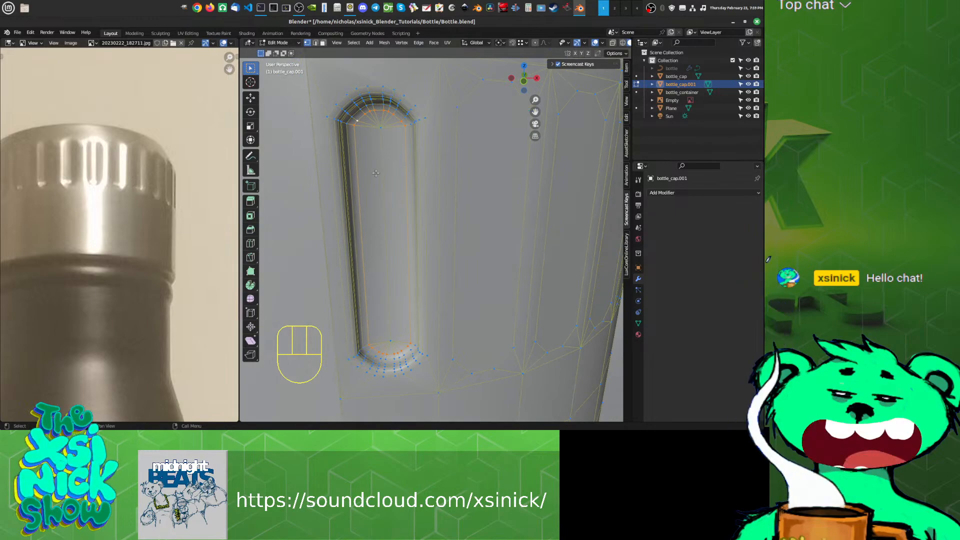
key("s")
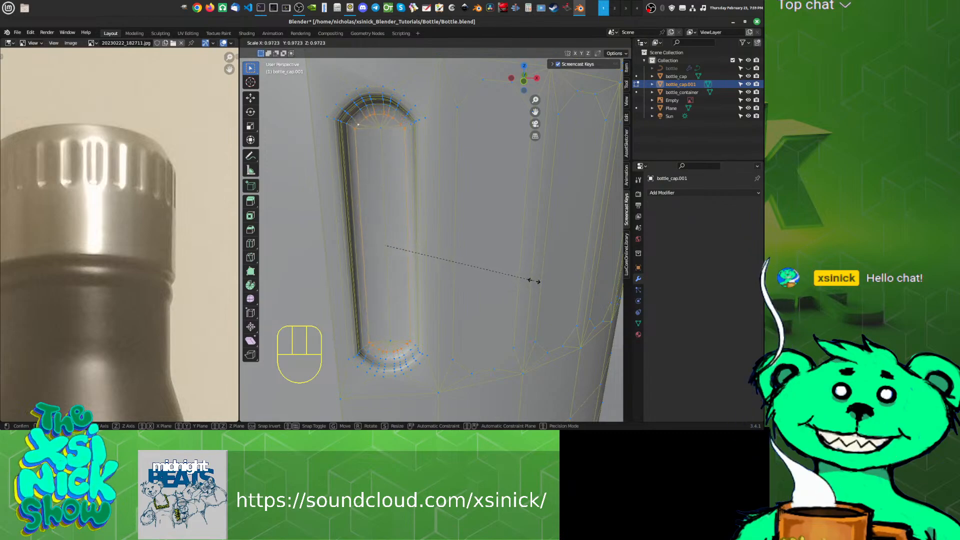
left_click(532, 281)
Step: Move the innermost groove loop about 0.0004 m along the global Y axis
middle_click_drag(531, 281, 479, 198, "shift")
scroll(537, 218, "up", 3)
key("g")
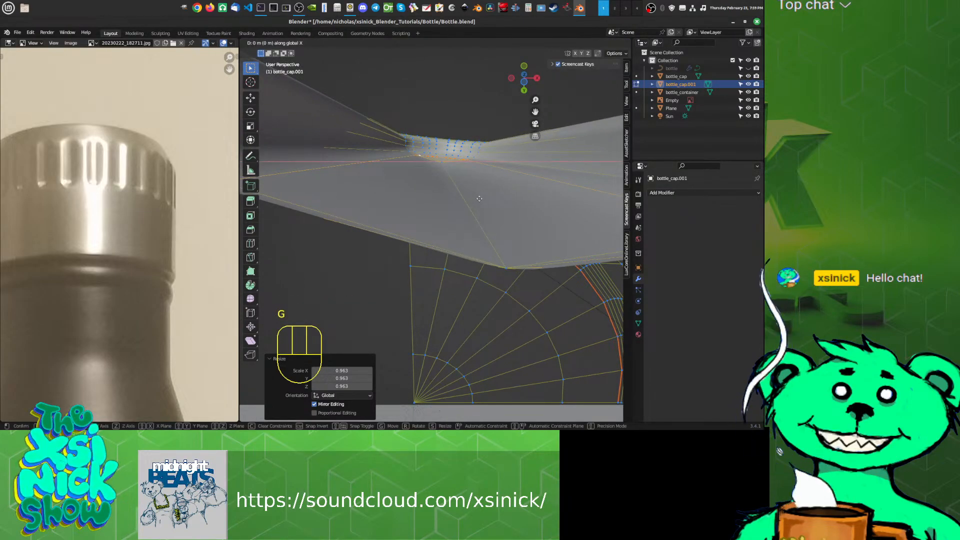
key("y")
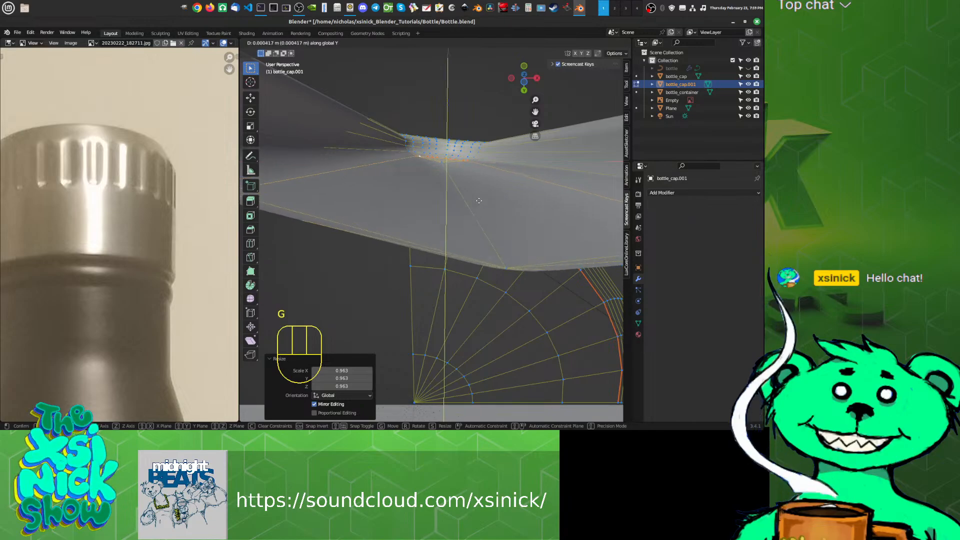
left_click(479, 201)
Step: Select the edge loop on the groove's side wall and scale it slightly to smooth the wall's curvature
middle_click_drag(478, 200, 491, 306, "shift")
left_click(553, 176)
left_click(554, 176)
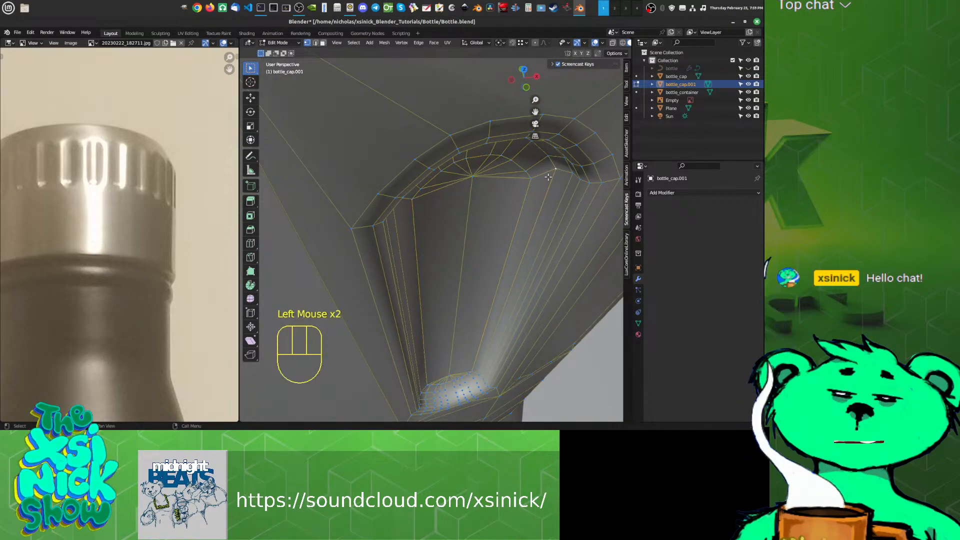
left_click(553, 176, "alt+shift")
left_click(555, 174, "alt+shift")
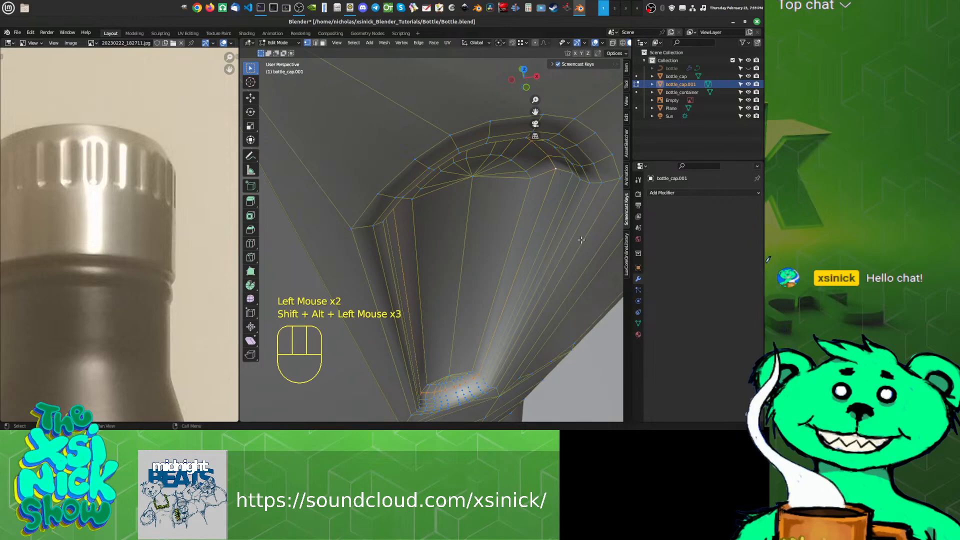
middle_click_drag(581, 240, 446, 194, "shift")
key("s")
left_click(598, 230)
Step: Examine the groove's shading and shape in object and edit mode from several angles
mouse_move(446, 194)
middle_mouse_down("shift")
mouse_move(441, 208)
mouse_move(497, 246)
mouse_move(490, 254)
mouse_move(565, 245)
mouse_move(479, 240)
mouse_move(485, 262)
mouse_move(436, 265)
mouse_move(461, 260)
mouse_move(459, 276)
mouse_move(406, 213)
mouse_move(417, 193)
mouse_move(429, 194)
middle_mouse_up("shift")
scroll(565, 245, "down", 2)
key("Tab")
scroll(446, 255, "down", 2)
key("Tab")
scroll(420, 174, "up", 2)
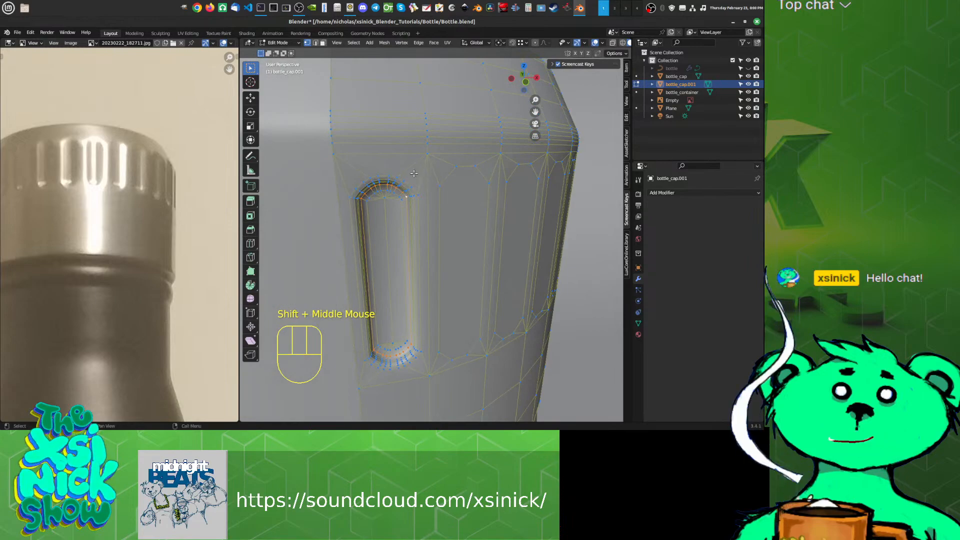
middle_click_drag(434, 245, 438, 262, "shift")
middle_click_drag(438, 272, 411, 264)
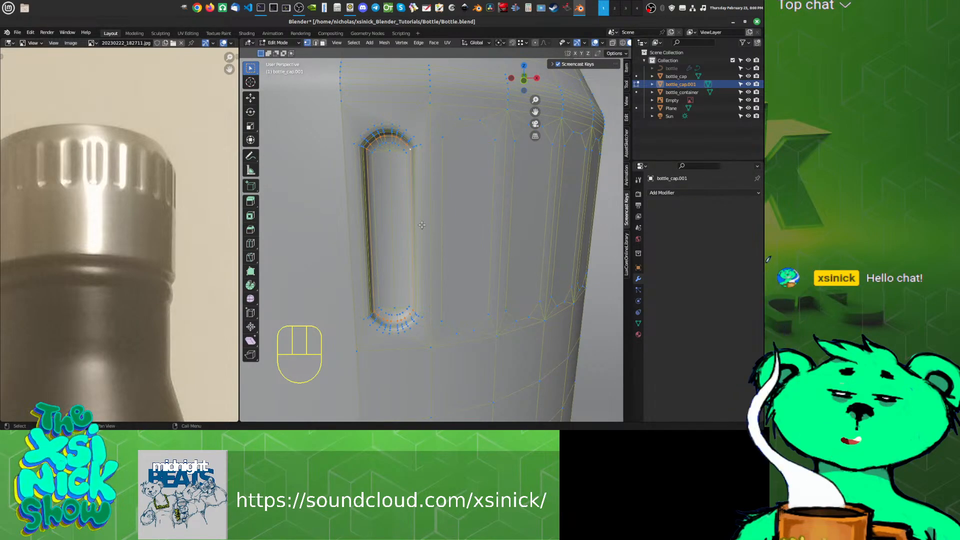
middle_click_drag(439, 196, 383, 205, "shift")
scroll(362, 209, "down", 3)
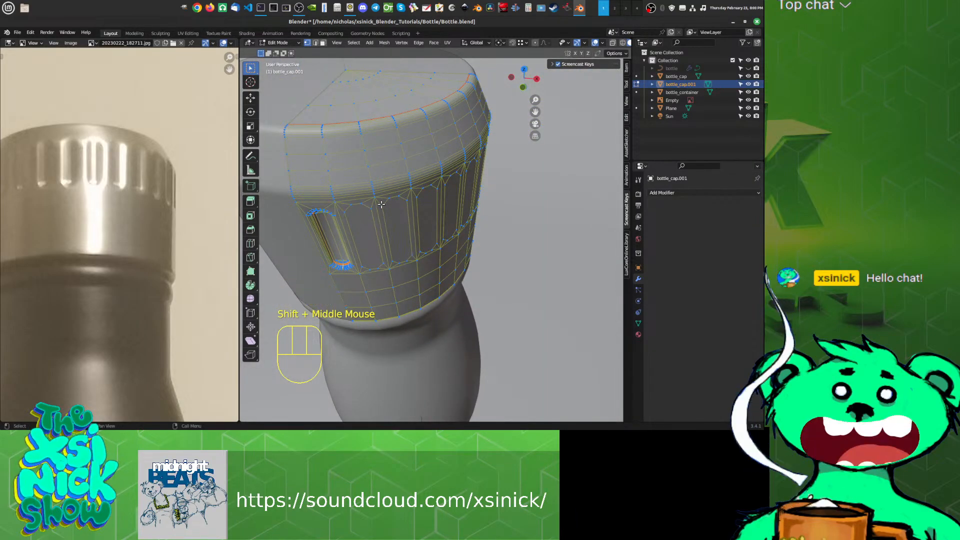
Step: Delete all faces of the cap quarter outside the slice with the finished groove, selecting them in top wireframe view
key("KP_7")
key("ctrl+Tab")
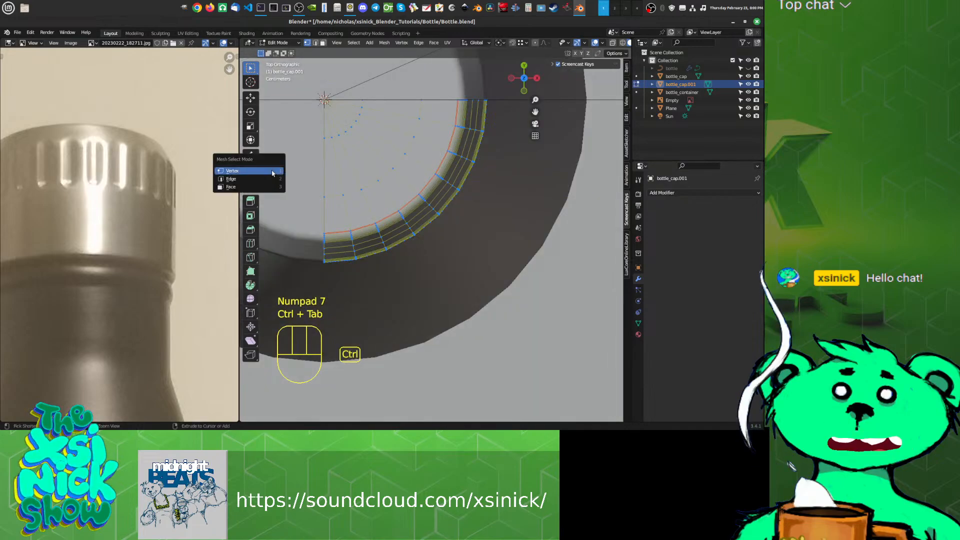
left_click(250, 186)
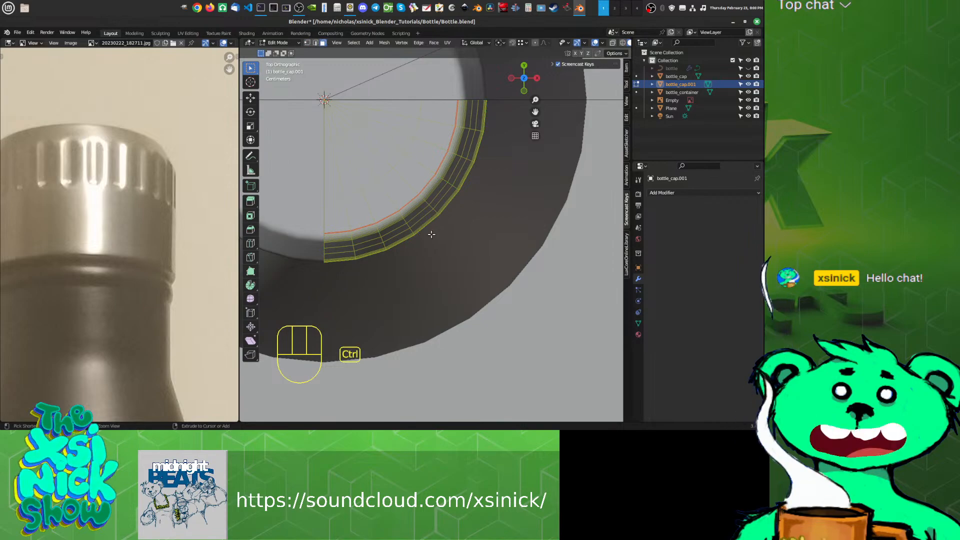
key("z")
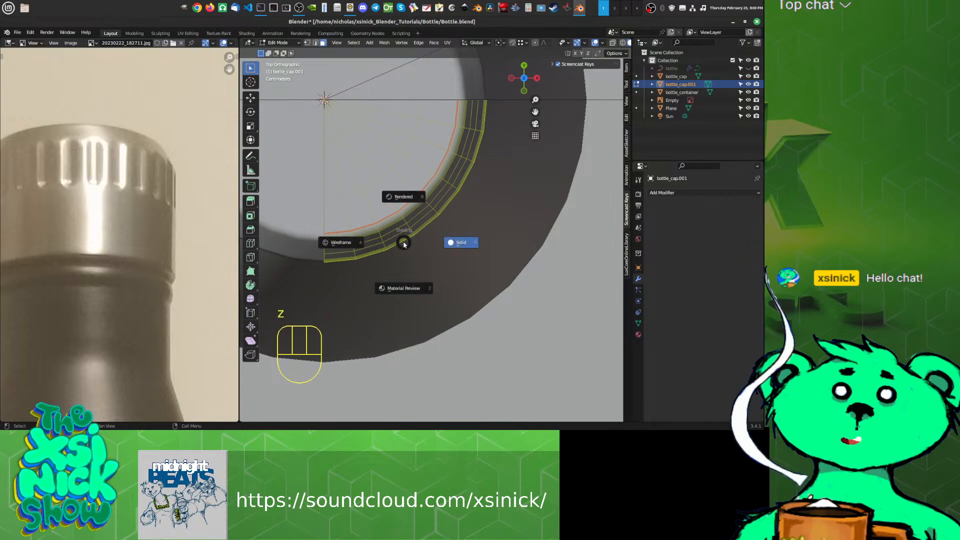
left_click(368, 235)
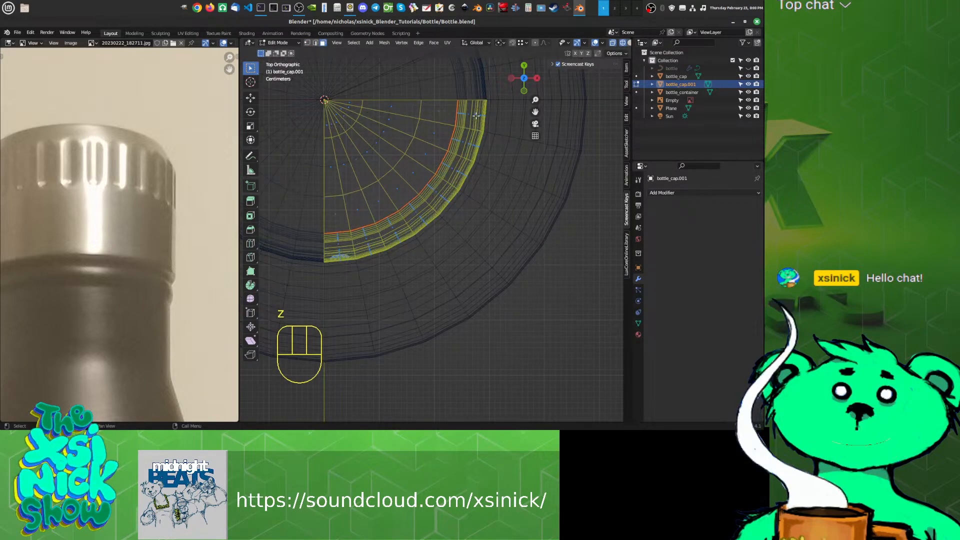
mouse_move(495, 86)
right_mouse_down("ctrl")
mouse_move(523, 172)
mouse_move(380, 265)
mouse_move(369, 262)
mouse_move(351, 210)
mouse_move(322, 107)
mouse_move(327, 91)
right_mouse_up("ctrl")
scroll(426, 159, "up", 3)
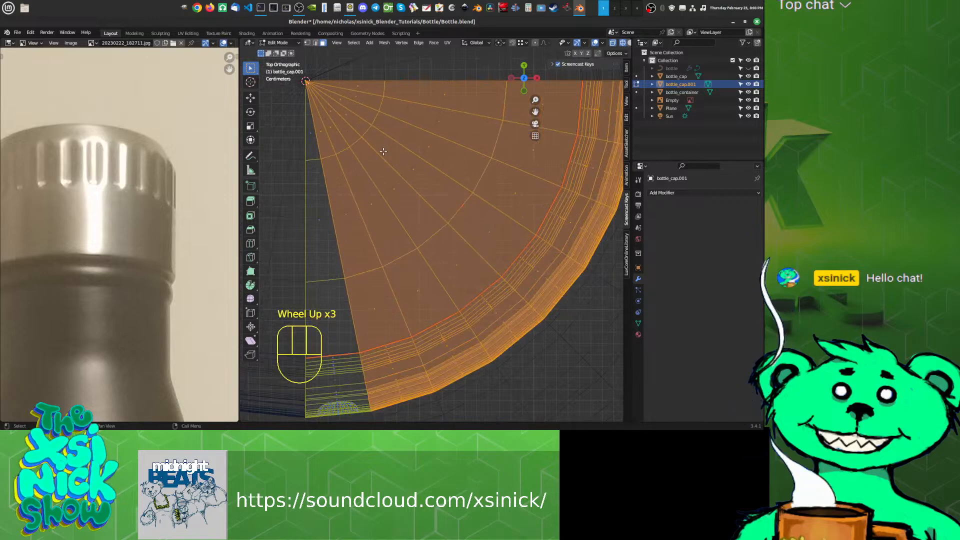
scroll(383, 151, "down", 2)
key("Delete")
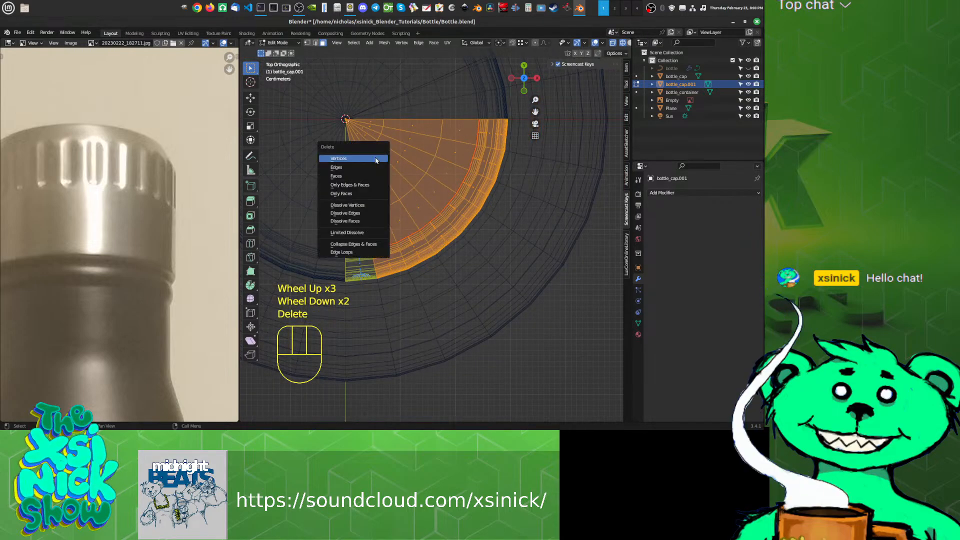
left_click(347, 175)
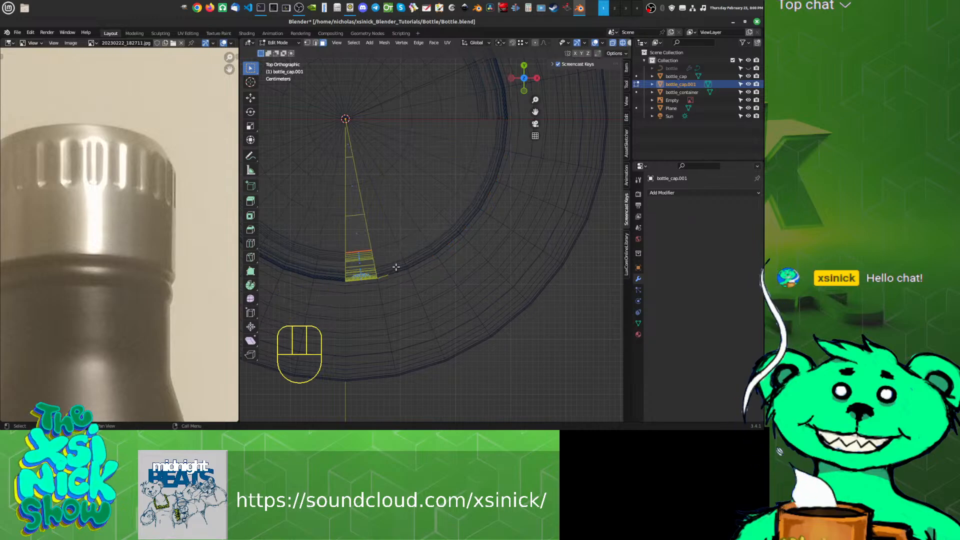
Step: Delete the three leftover faces sticking out beside the grooved cap slice and return to object mode
left_click(409, 283, "shift")
middle_click_drag(410, 283, 415, 220, "shift")
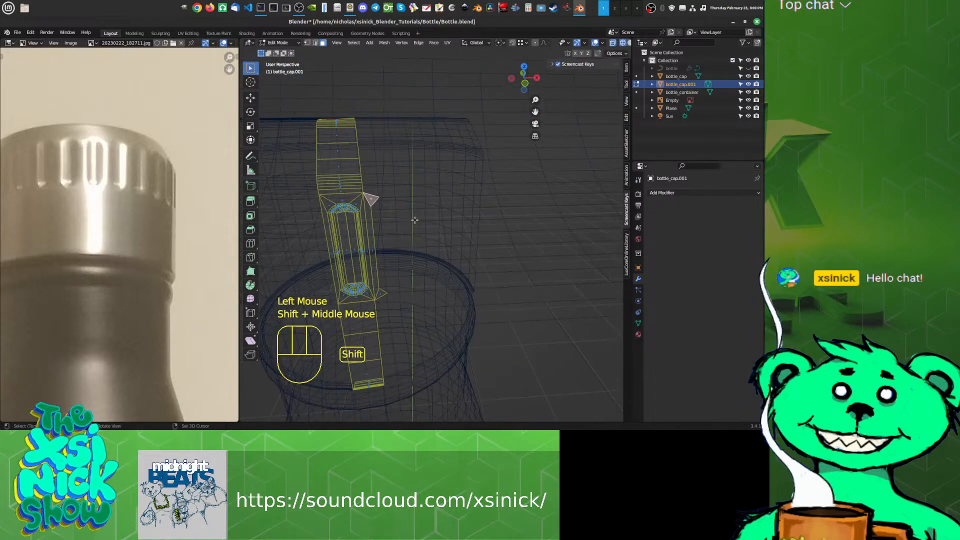
left_click(383, 290)
left_click(374, 254, "shift")
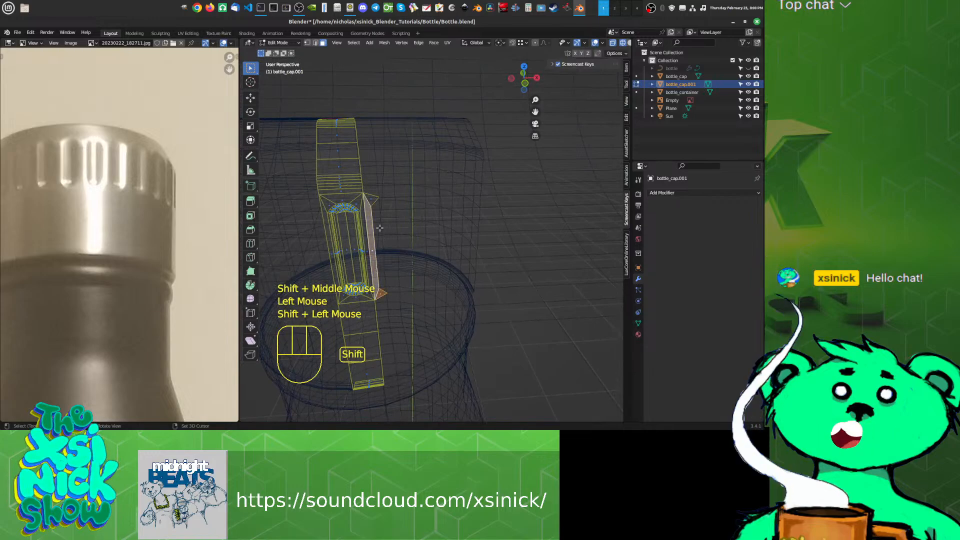
left_click(373, 198, "shift")
middle_click_drag(372, 198, 430, 107, "shift")
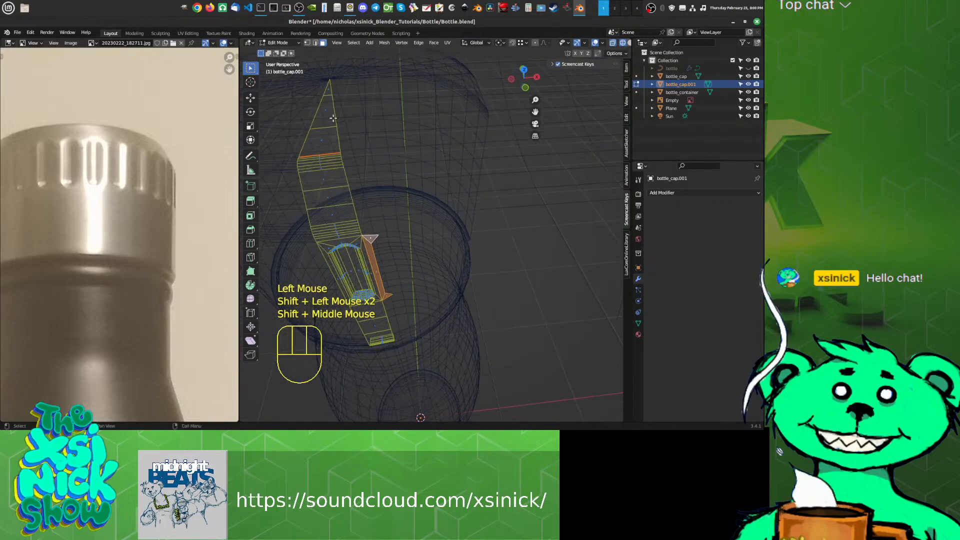
key("Delete")
left_click(432, 259)
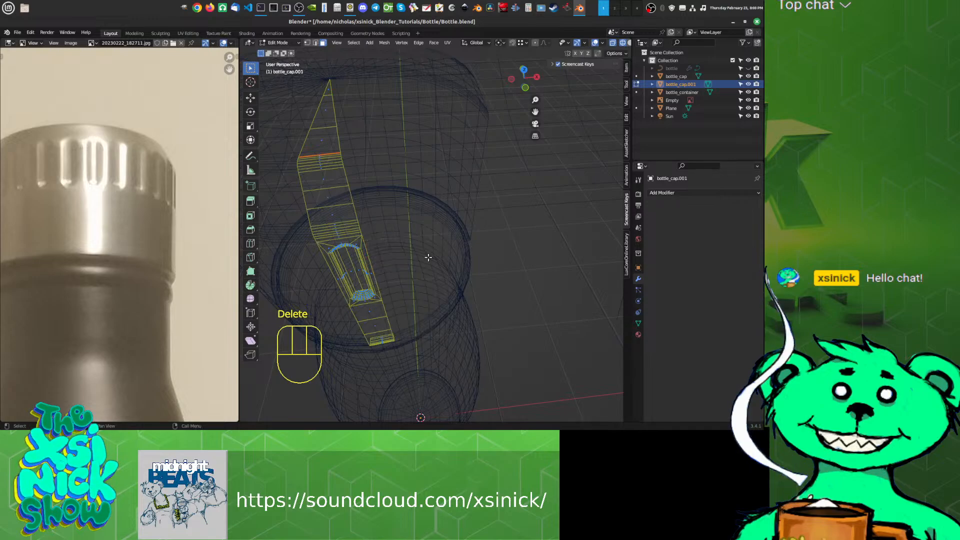
key("Tab")
Step: Add an Array modifier to the grooved cap slice and inspect the repeated slice
left_click(354, 180)
left_click(337, 161)
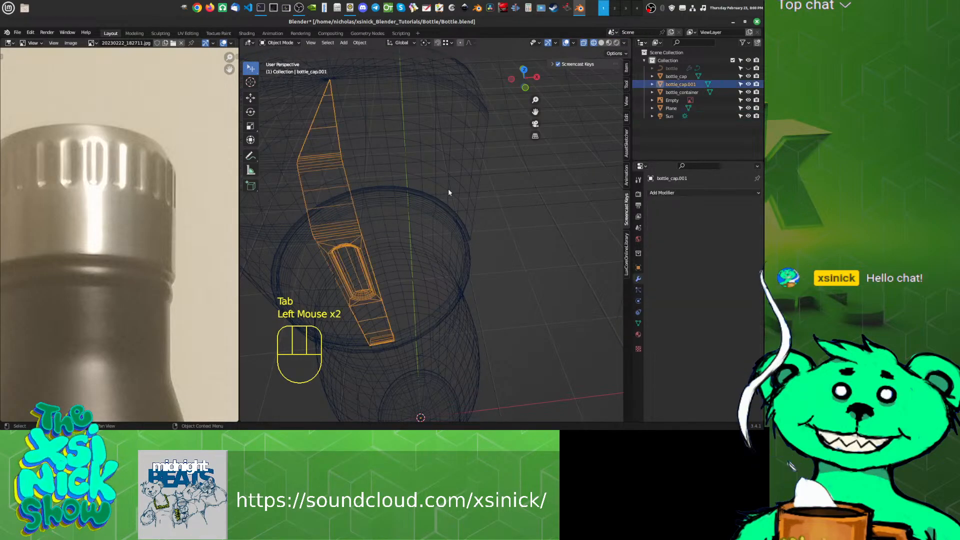
mouse_move(448, 188)
middle_mouse_down("shift")
mouse_move(428, 216)
mouse_move(451, 169)
mouse_move(439, 229)
mouse_move(457, 199)
middle_mouse_up("shift")
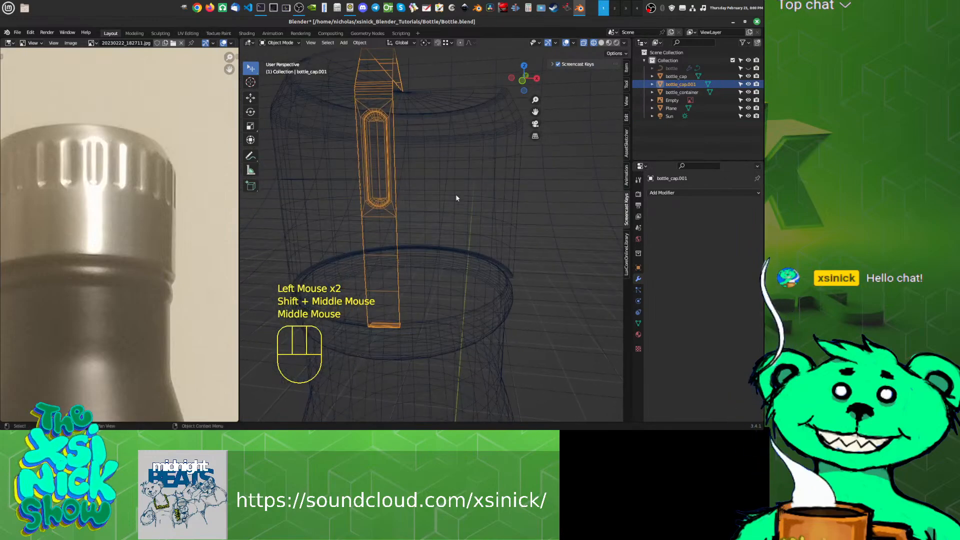
left_click(672, 192)
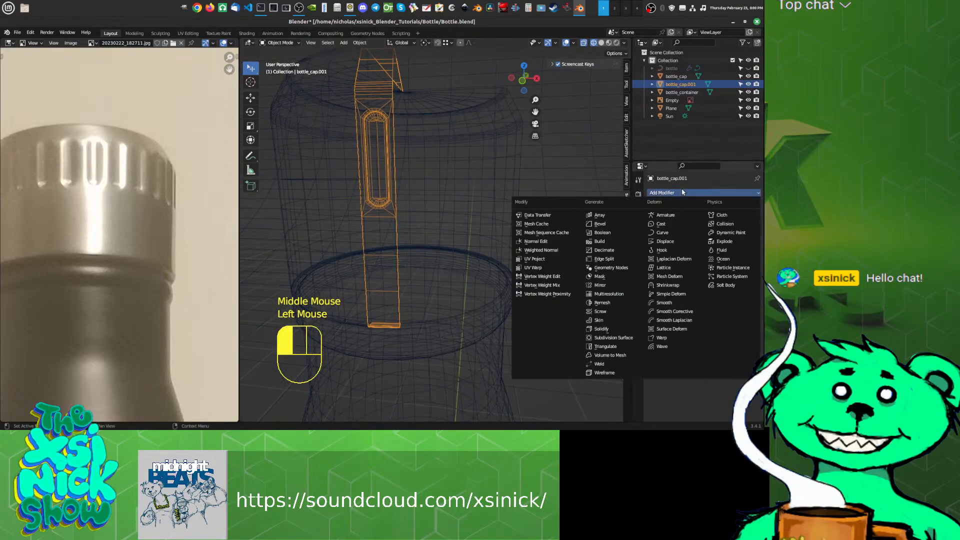
left_click(600, 215)
middle_click_drag(475, 214, 648, 284, "shift")
scroll(476, 232, "down", 2)
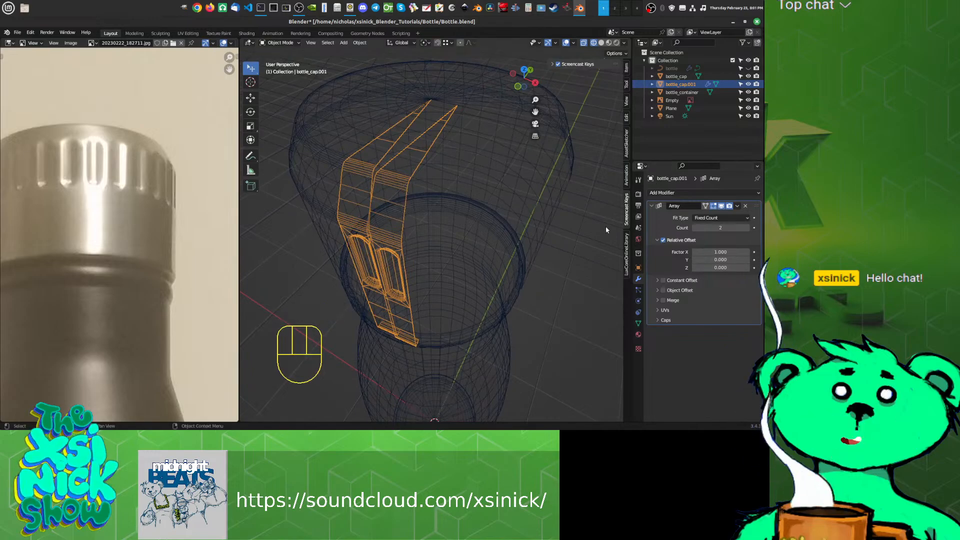
Step: Try the Array modifier's object offset and merge options, check its constant offset, caps and fit types, and remove the modifier
left_click(663, 290)
left_click(663, 291)
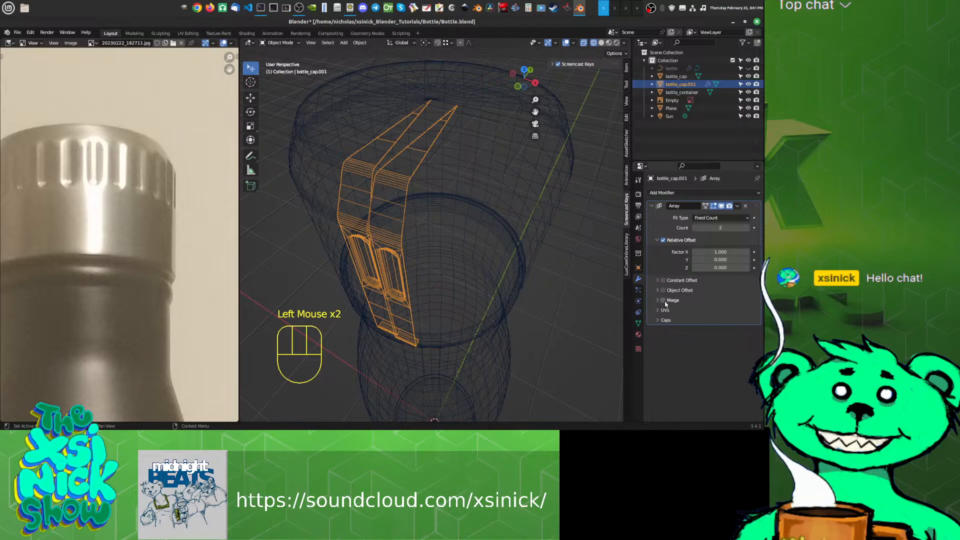
left_click(663, 301)
left_click(663, 301)
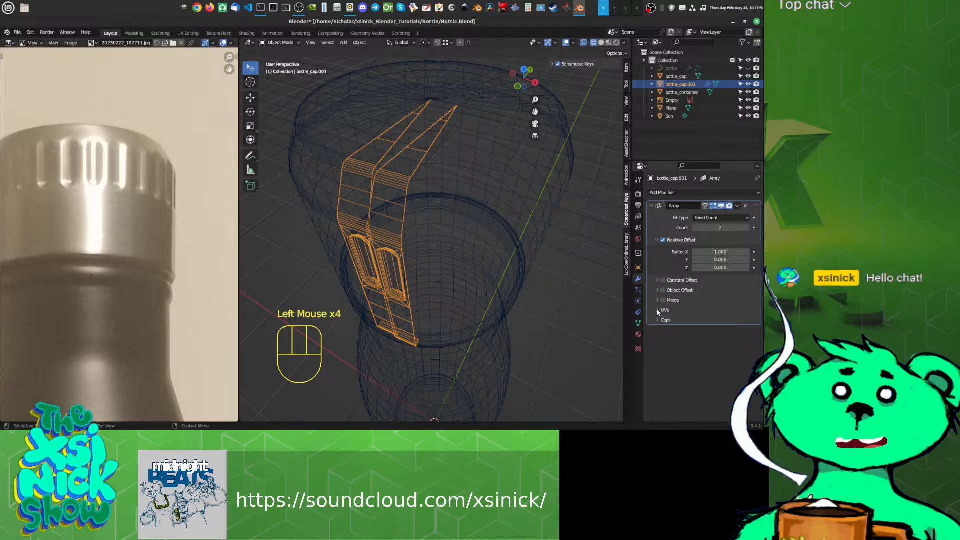
left_click(658, 280)
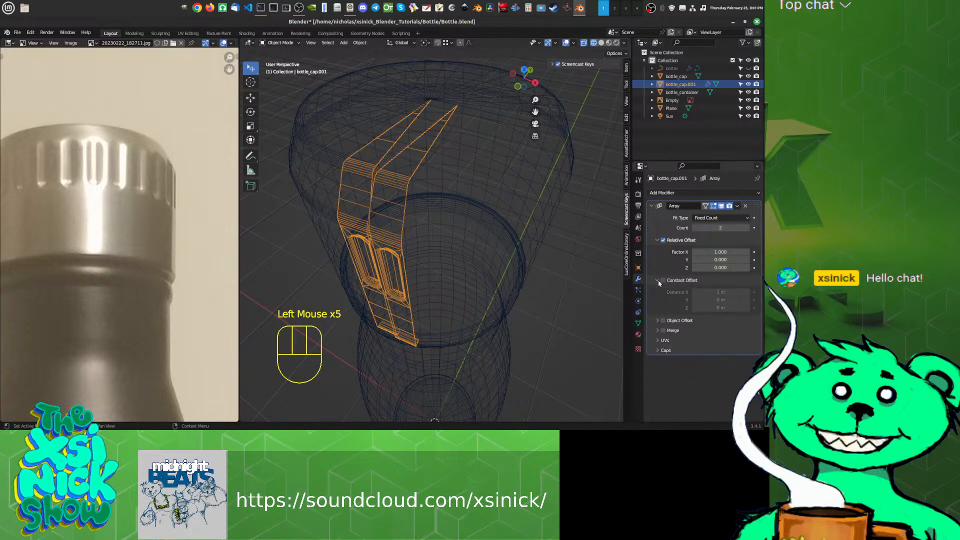
left_click(657, 280)
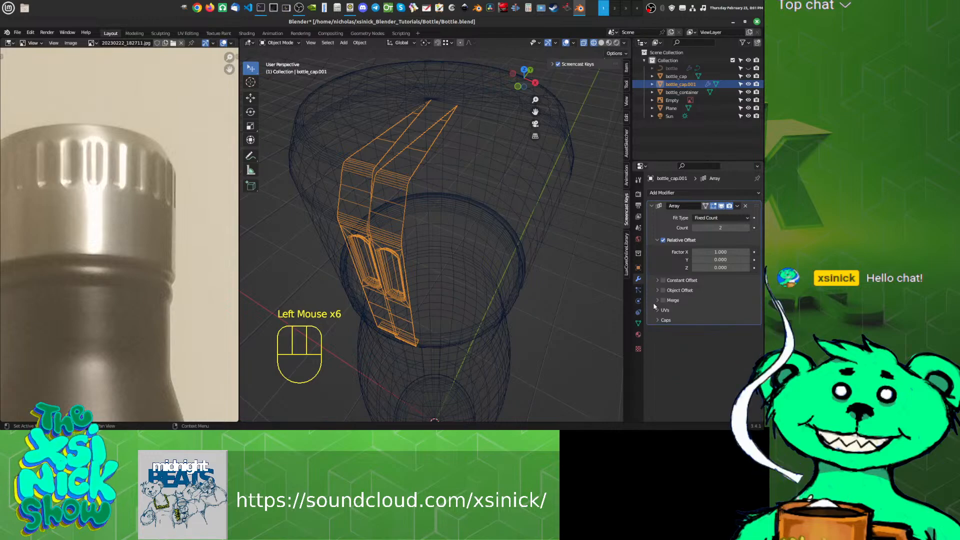
left_click(658, 321)
left_click(658, 320)
left_click(658, 322)
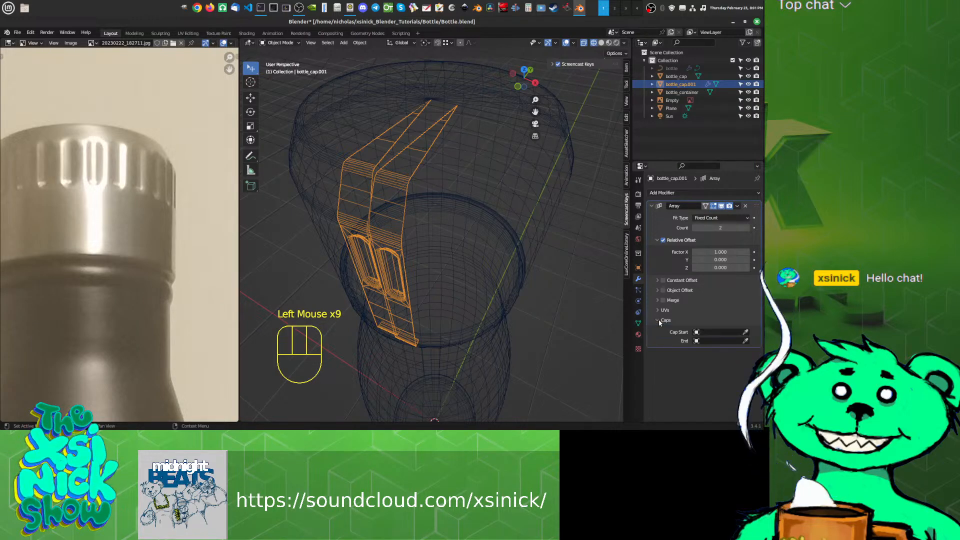
left_click(658, 320)
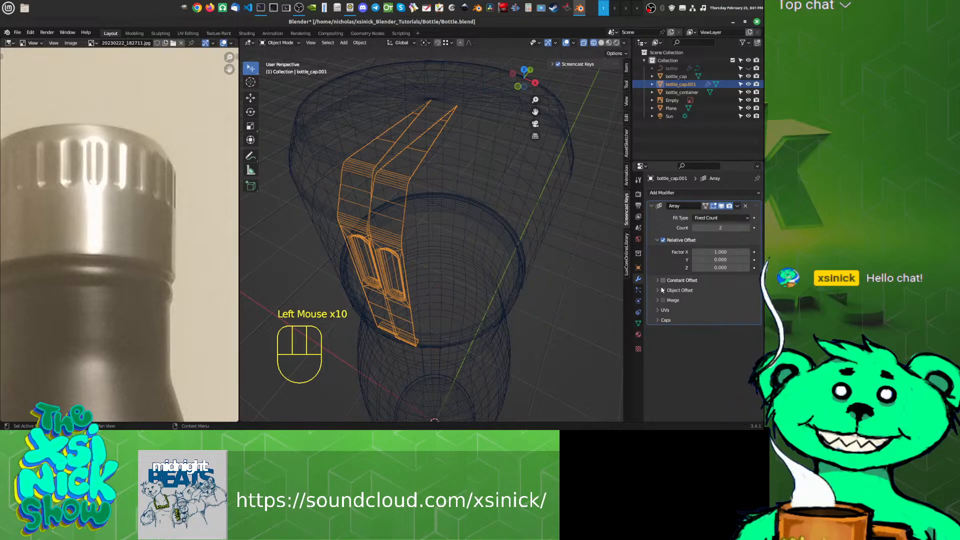
left_click(733, 219)
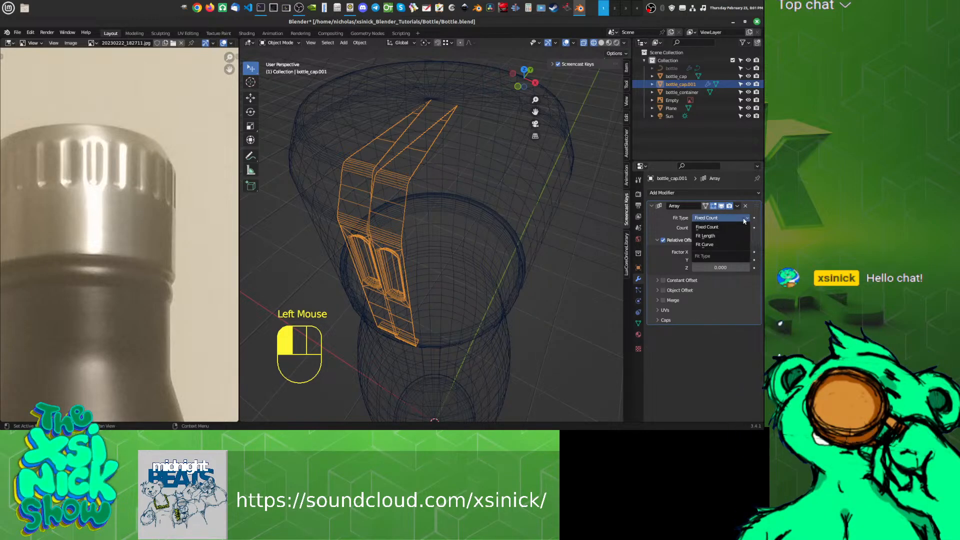
left_click(668, 254)
left_click(746, 206)
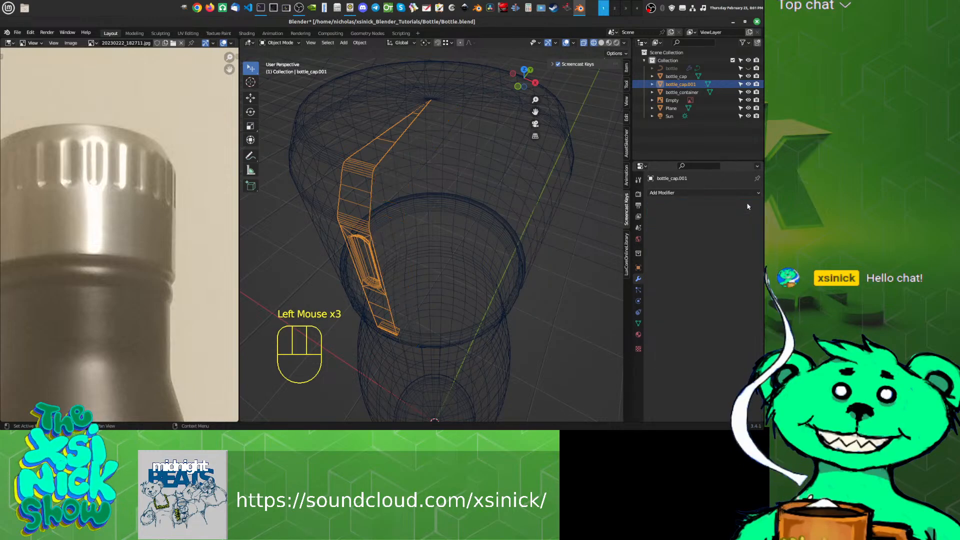
Step: Snap the 3D cursor to the slice's tip vertex at the cap's centre and set the slice's origin to the cursor
left_click(378, 175)
left_click(378, 176)
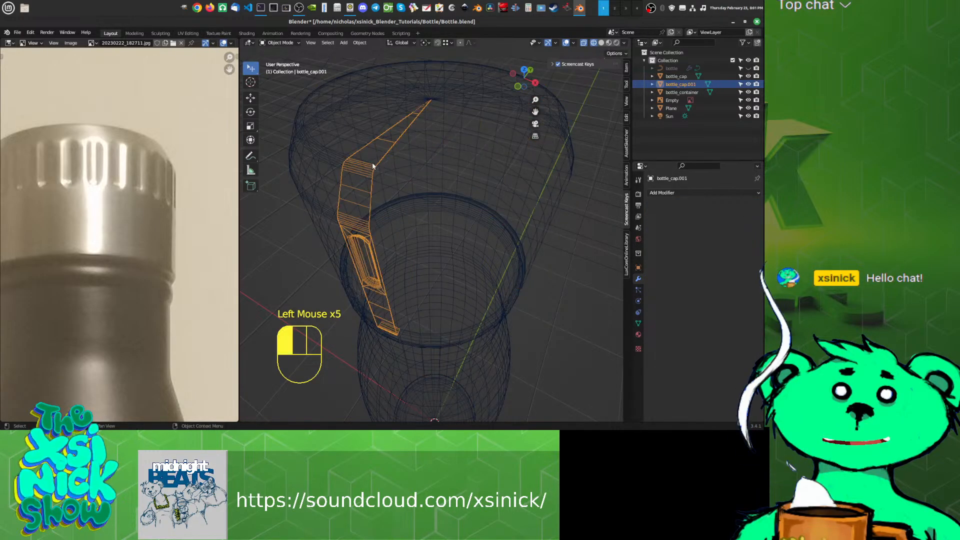
middle_click_drag(413, 203, 421, 174, "shift")
key("Tab")
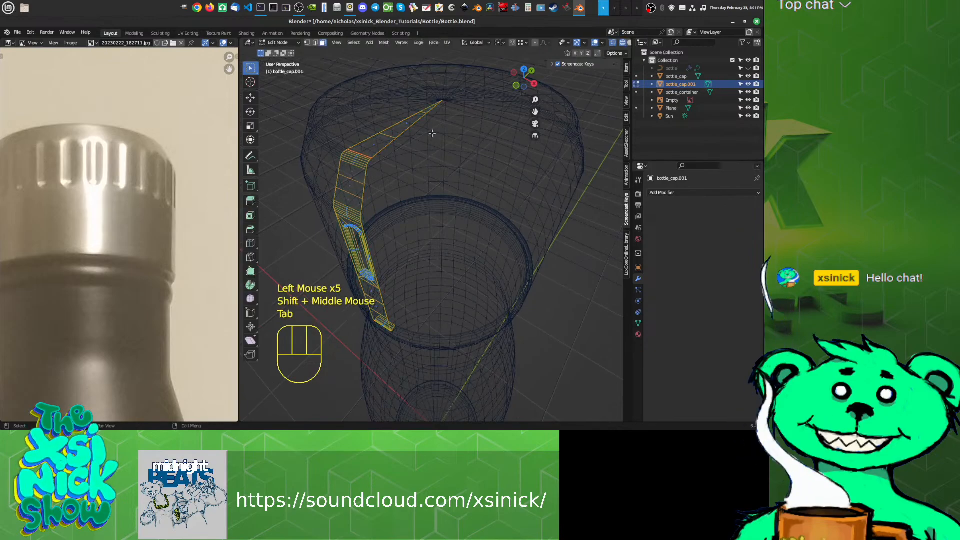
key("ctrl+Tab")
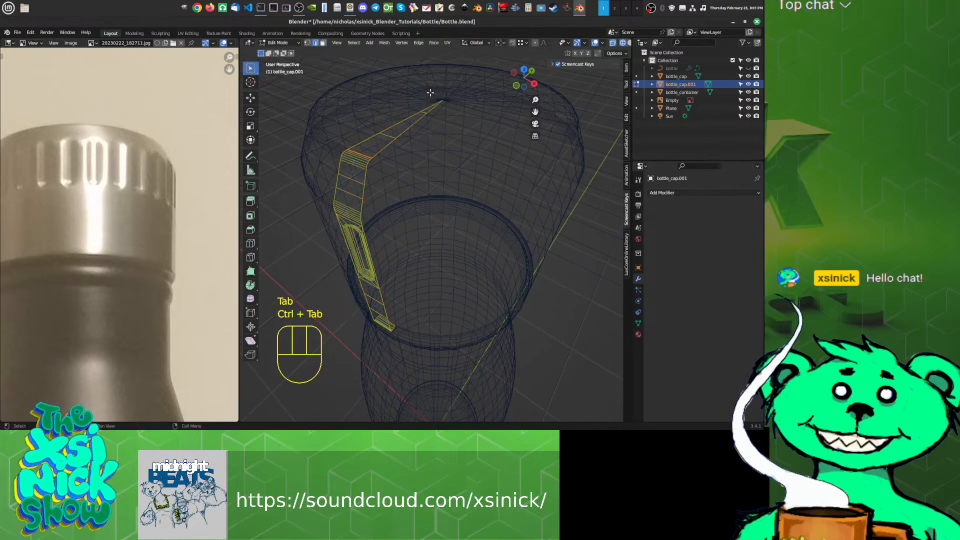
key("ctrl+Tab")
left_click(435, 99)
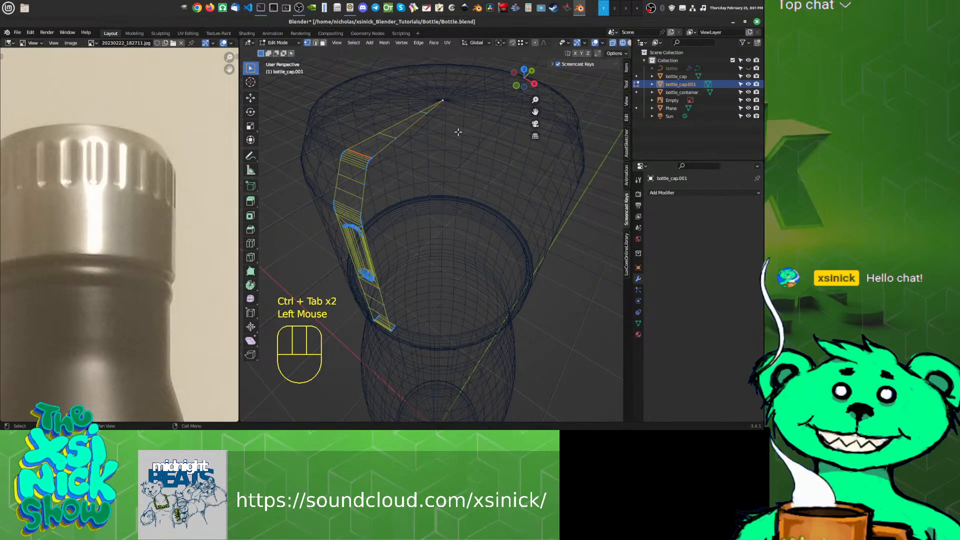
key("shift+s")
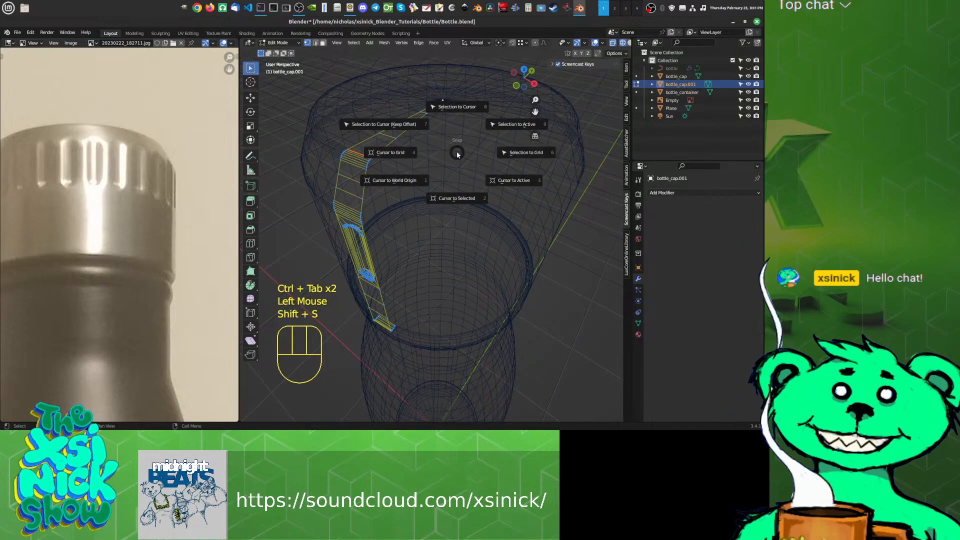
left_click(455, 198)
key("Tab")
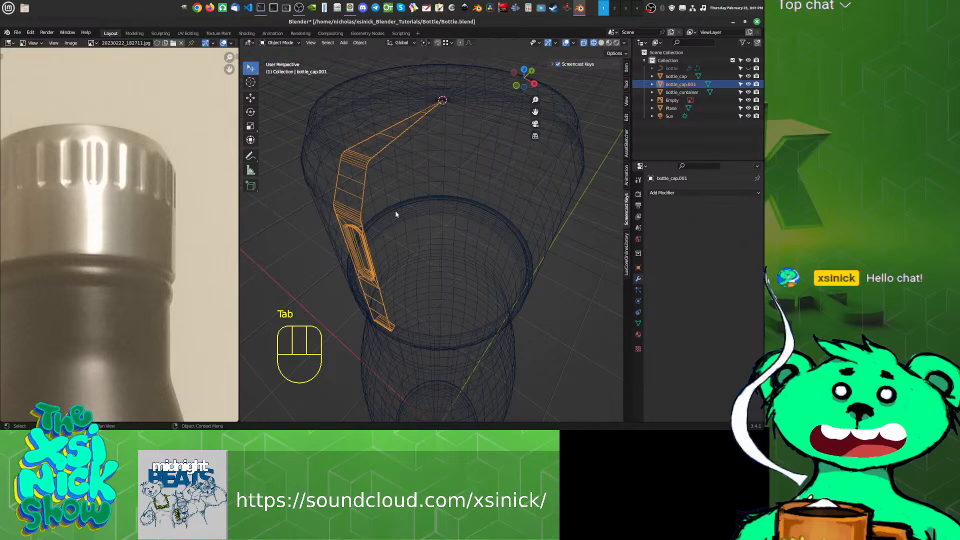
key("Insert")
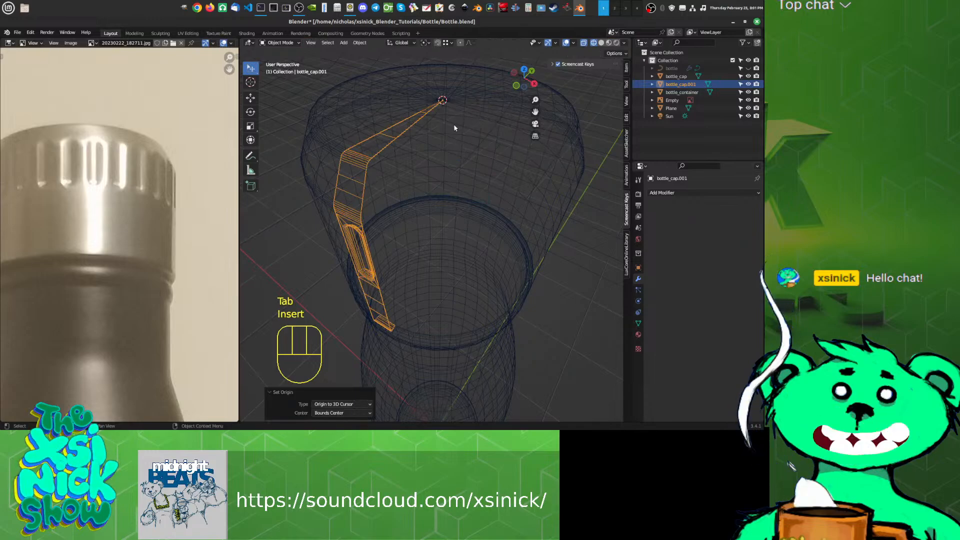
Step: Duplicate the grooved cap slice in place
middle_click_drag(413, 161, 428, 221)
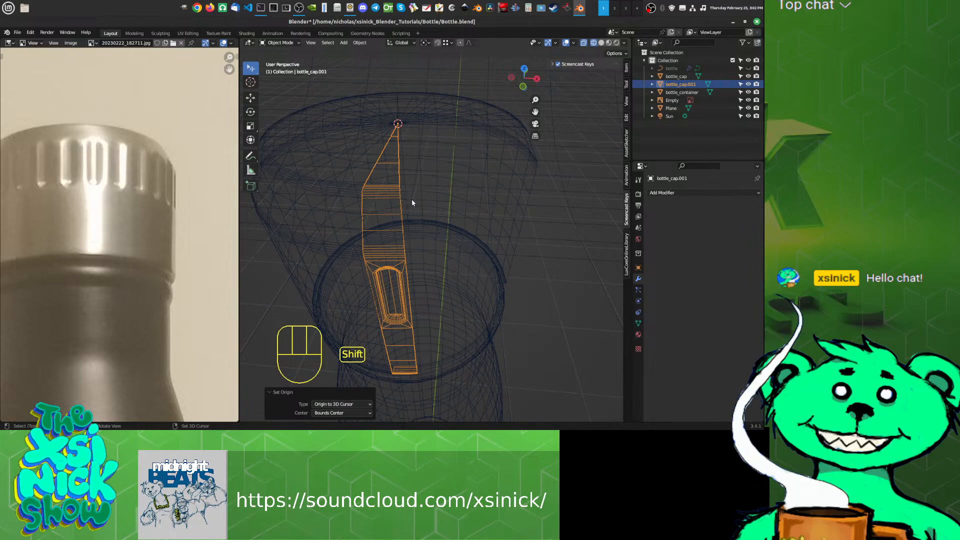
key("shift+d")
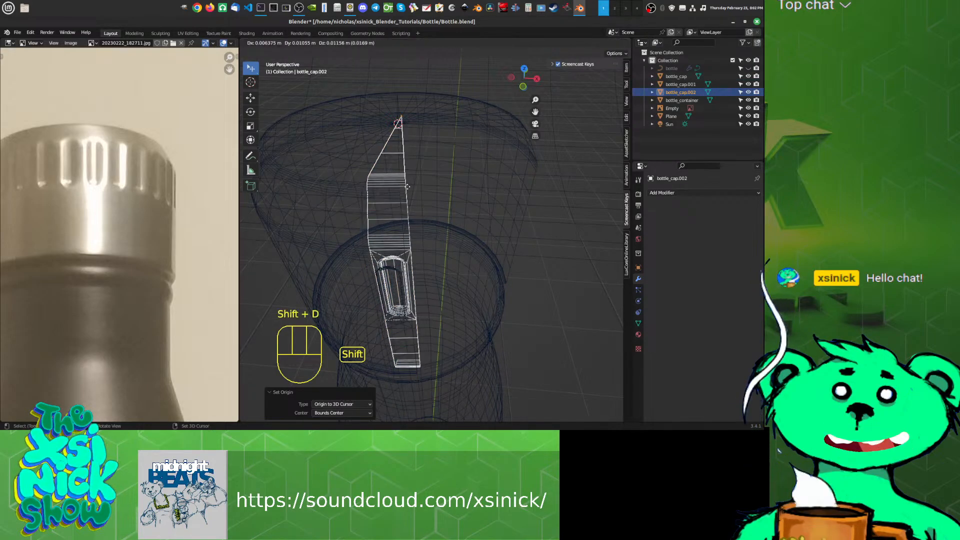
right_click(425, 185)
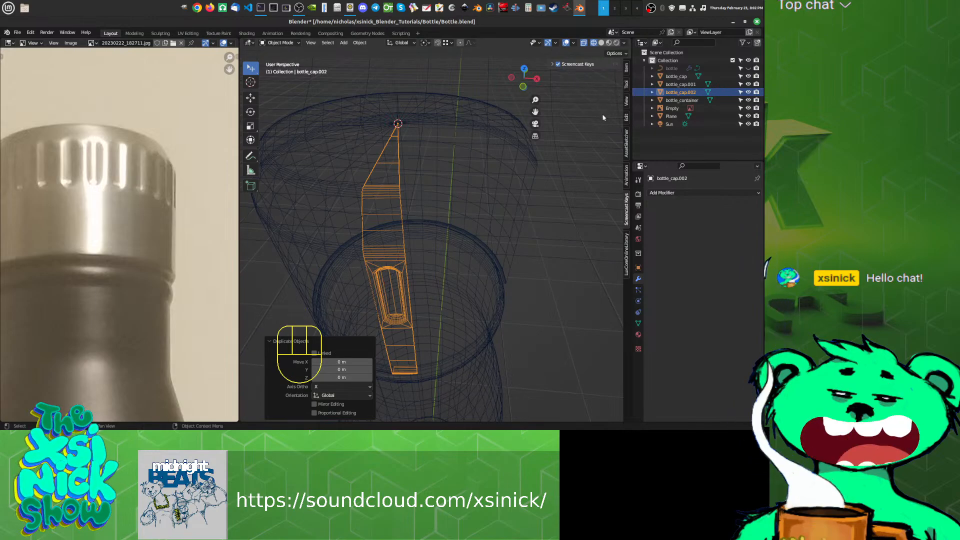
Step: Show the duplicate's transform values and set its Z rotation to 11°
key("n")
key("n")
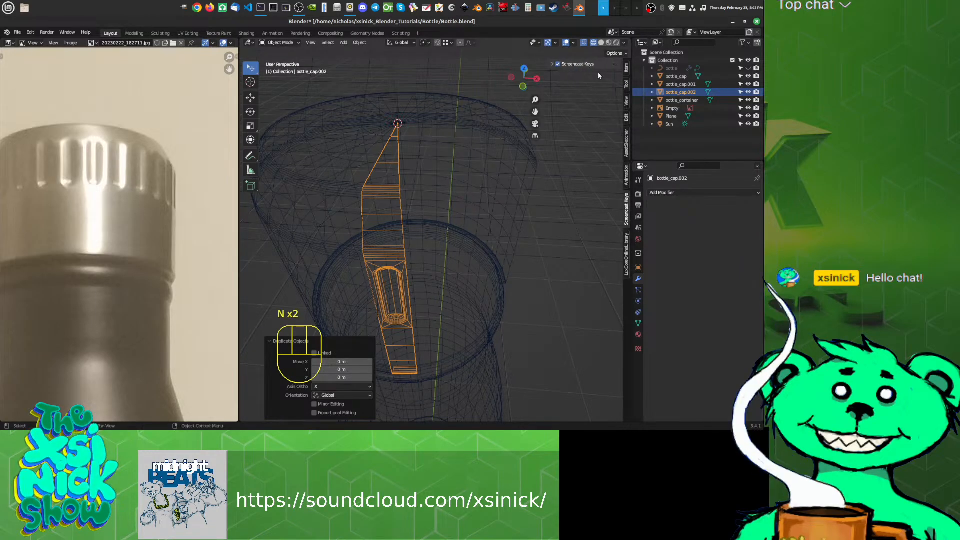
left_click(552, 64)
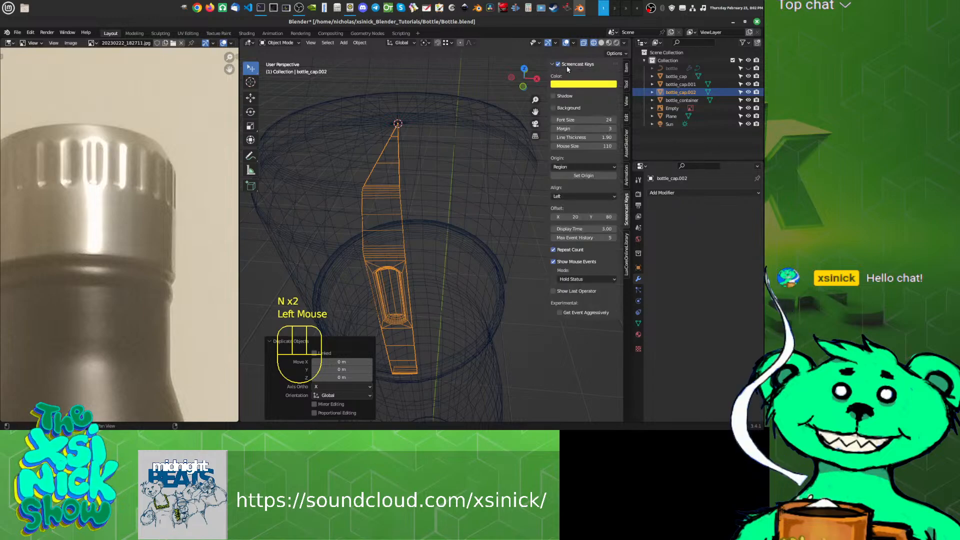
left_click(626, 83)
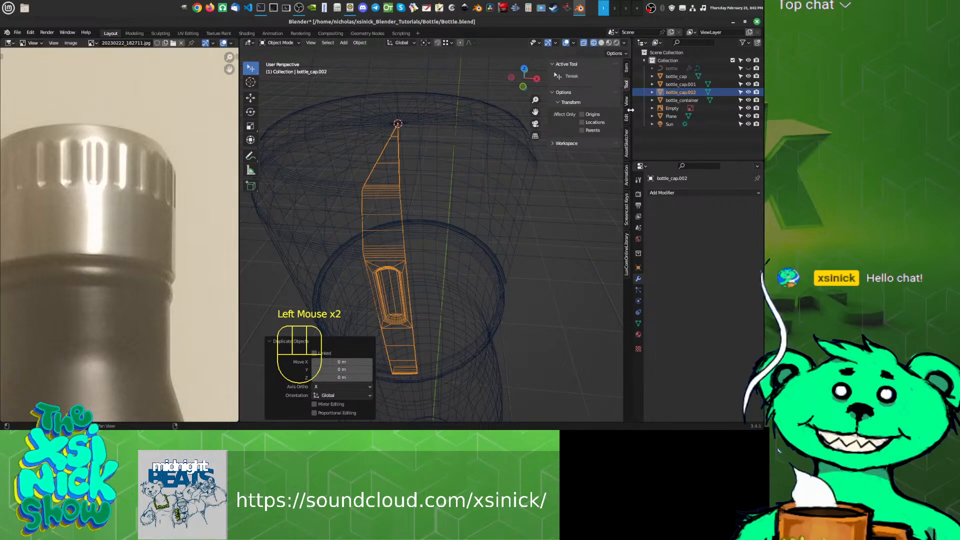
left_click(627, 68)
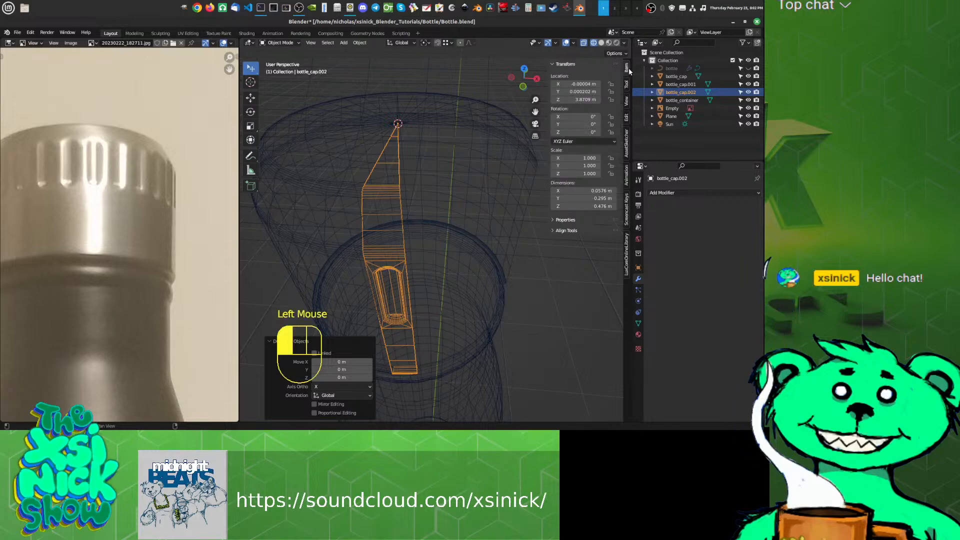
left_click_drag(582, 134, 588, 133)
left_click(587, 134)
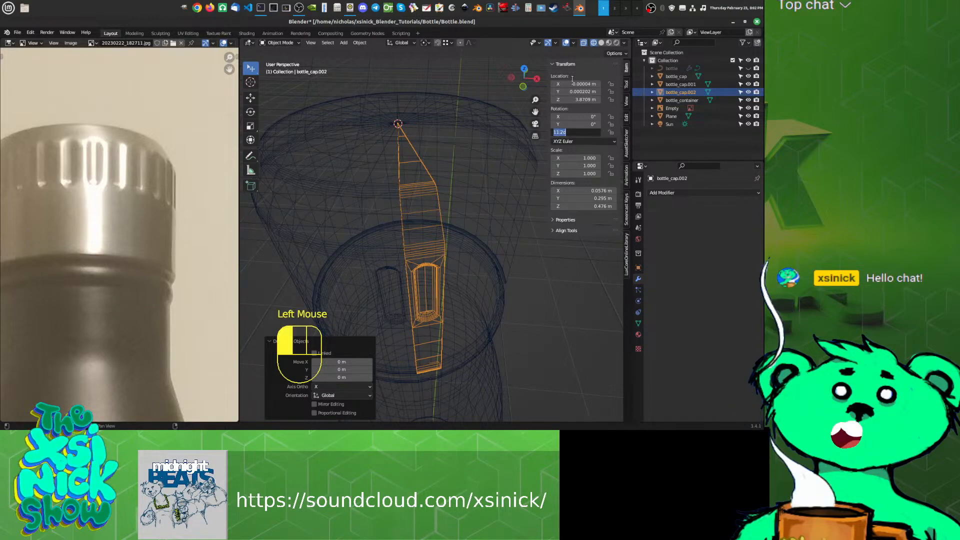
type("11")
key("Return")
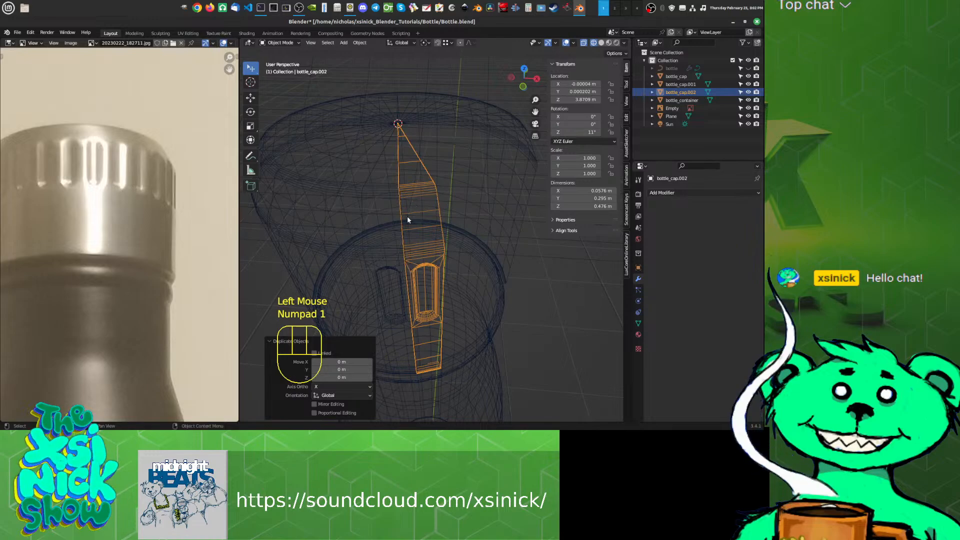
Step: Refine the duplicate slice's Z rotation, trying 11.4° and settling on 11.3°
middle_click_drag(407, 220, 411, 222, "shift")
scroll(411, 222, "up", 2)
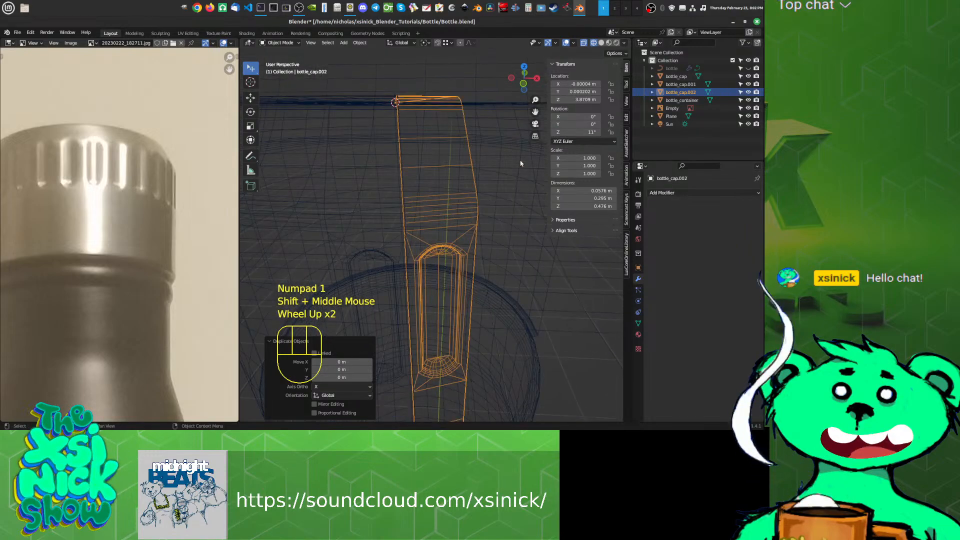
left_click(594, 133)
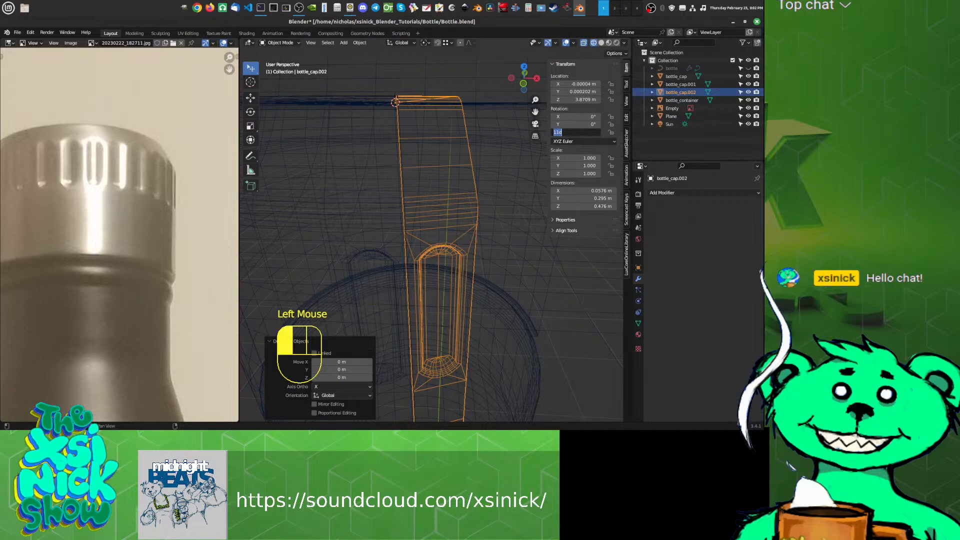
type("11")
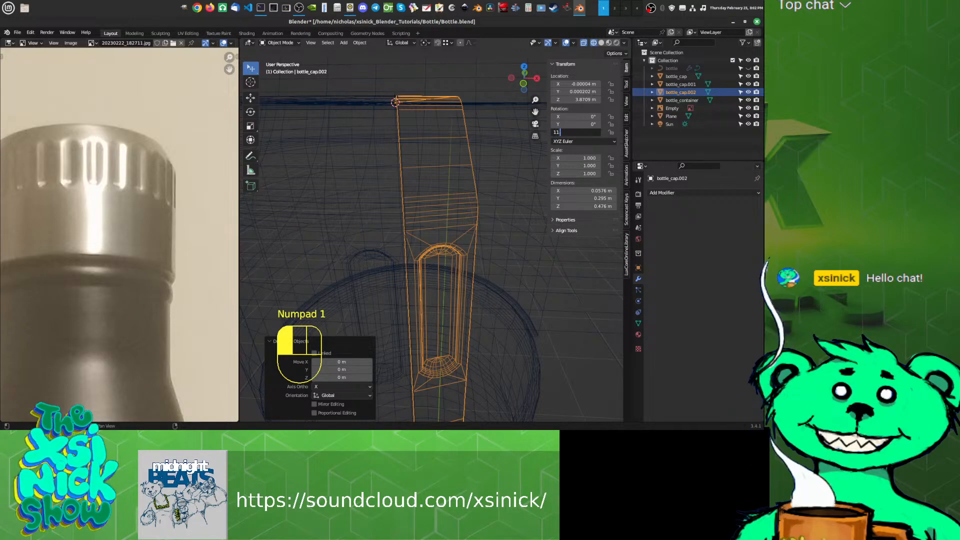
type(".4")
key("Return")
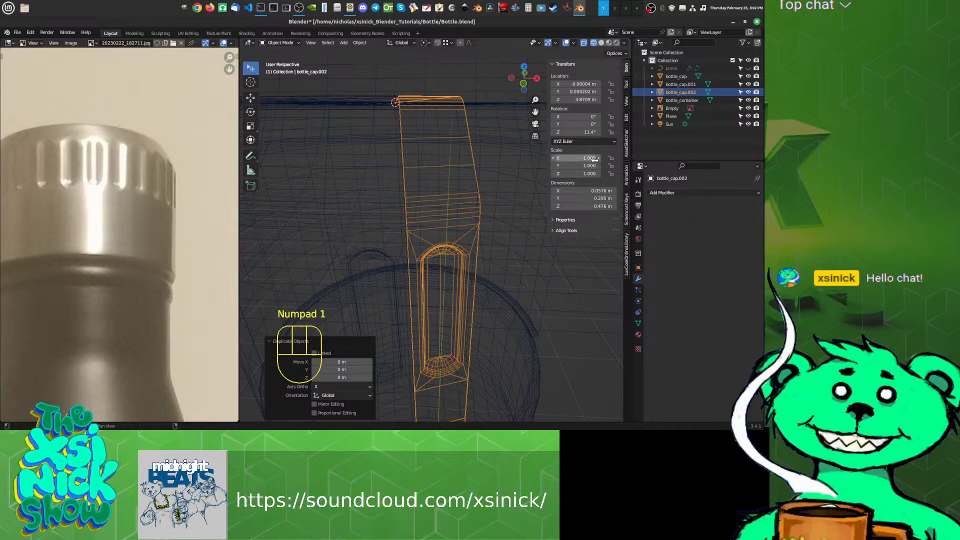
left_click(586, 132)
type("11.3")
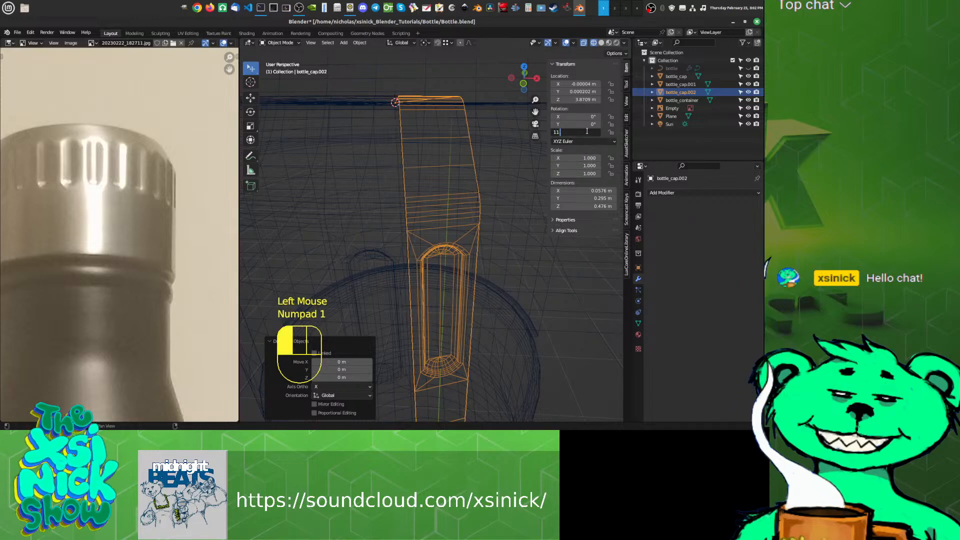
key("Return")
Step: Select both grooved slices, duplicate them in place and rotate the copied pair 22.6° around the global Z axis
middle_click_drag(364, 143, 369, 171, "shift")
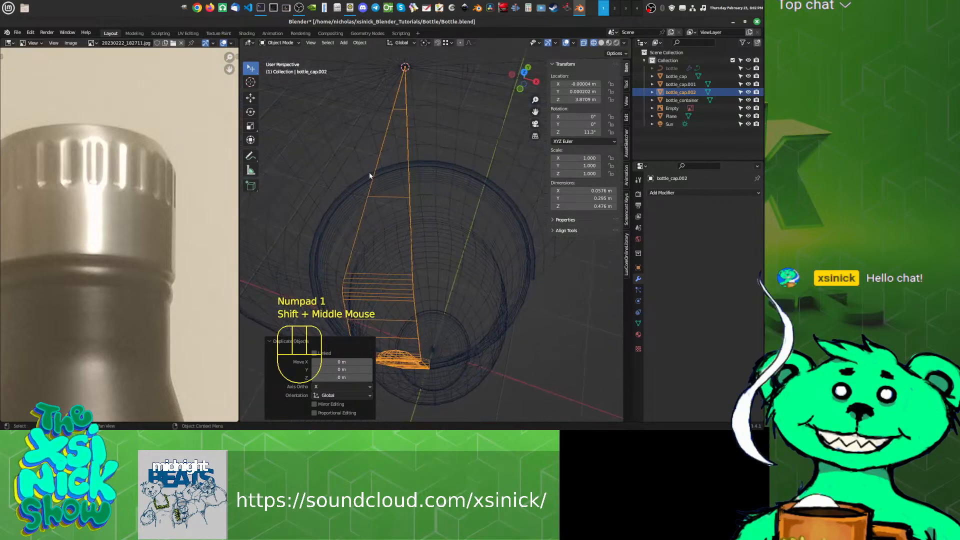
scroll(400, 210, "down", 2)
left_click(365, 184, "shift")
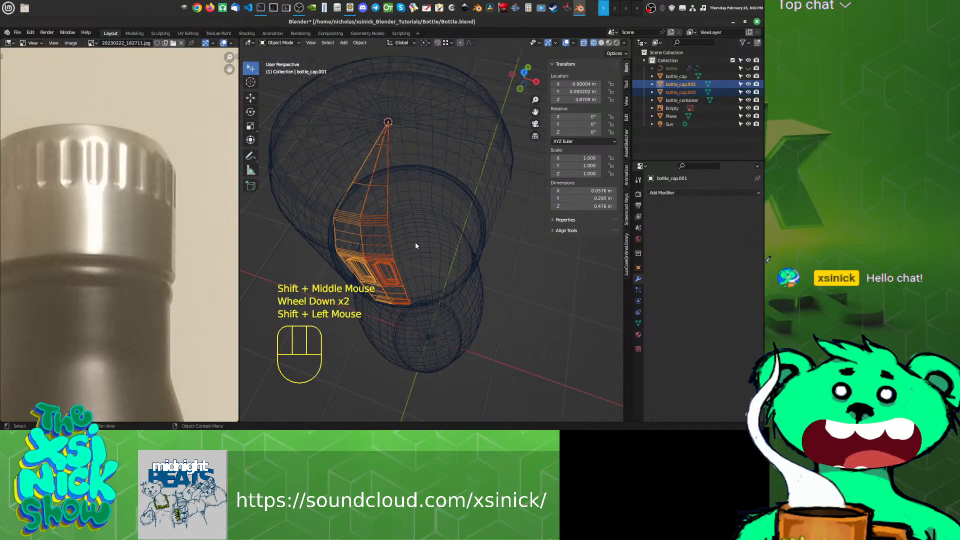
key("shift+d")
key("Escape")
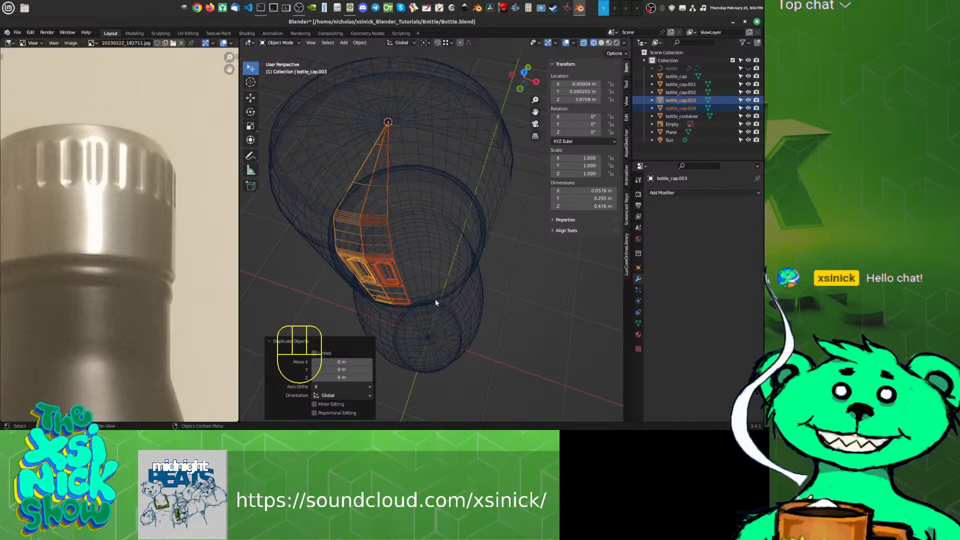
key("g")
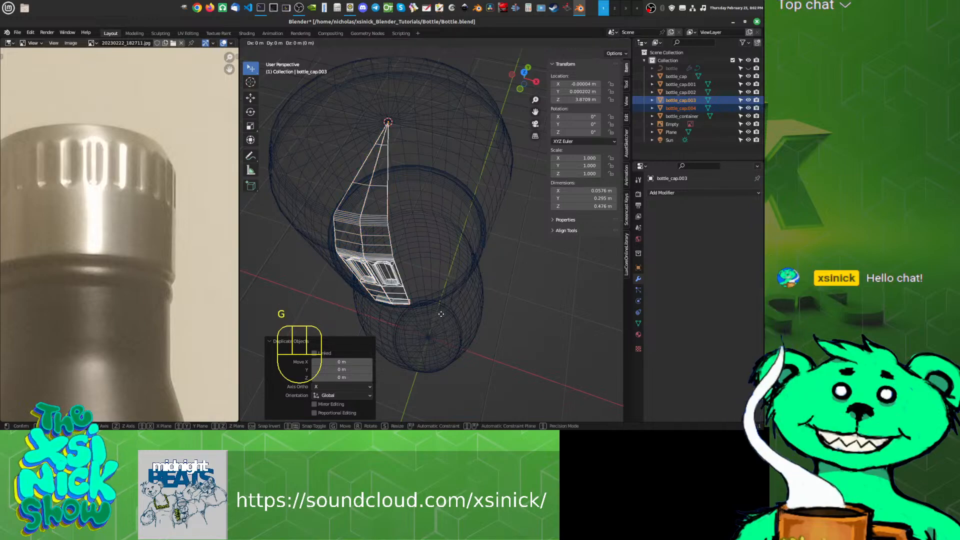
key("r")
key("z")
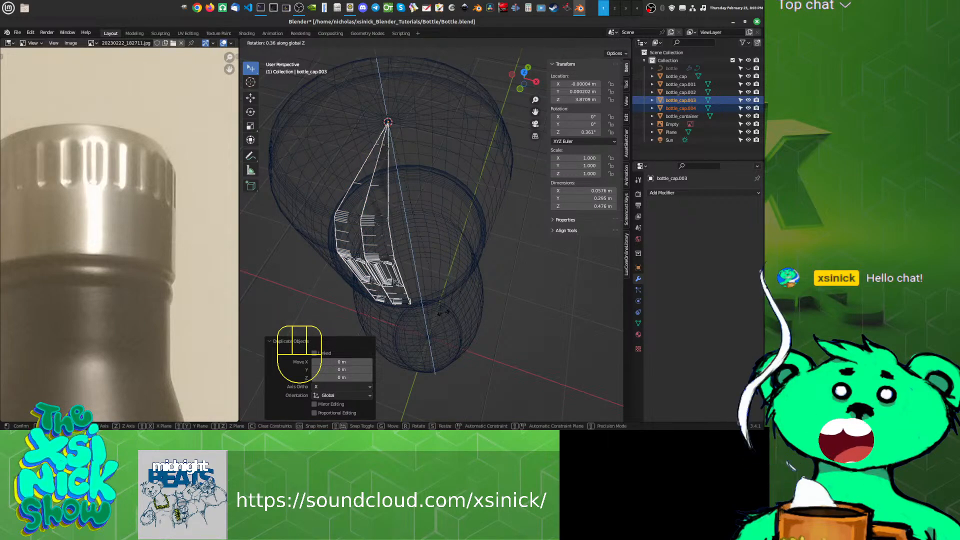
left_click(515, 284)
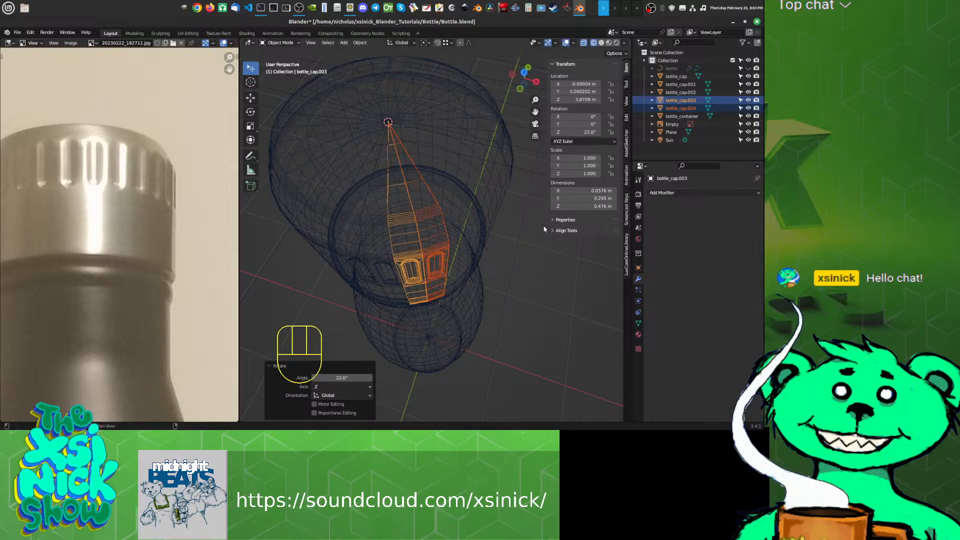
Step: Duplicate the rotated pair of slices and turn the new copies a further 22.6° around the global Z axis
middle_click(552, 209, "shift")
middle_click_drag(552, 209, 420, 187)
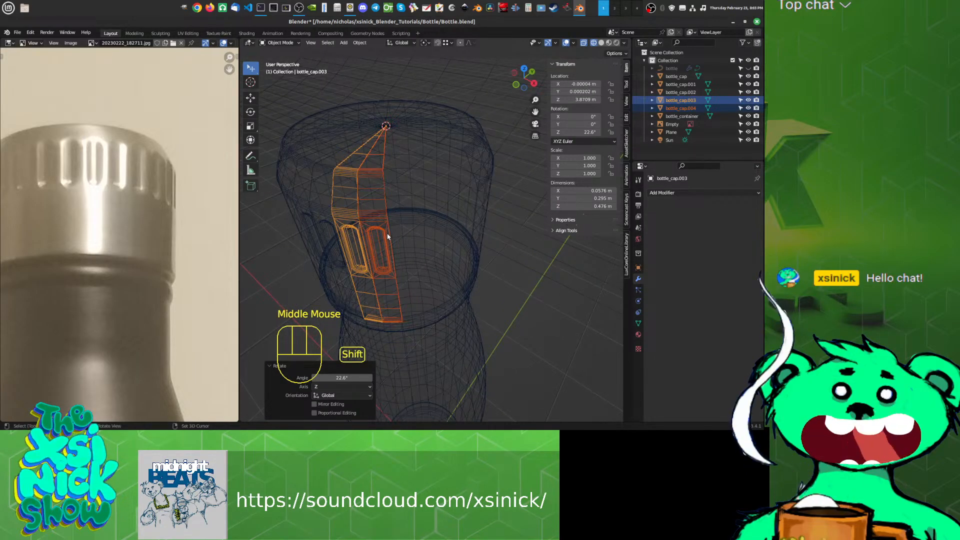
key("shift+d")
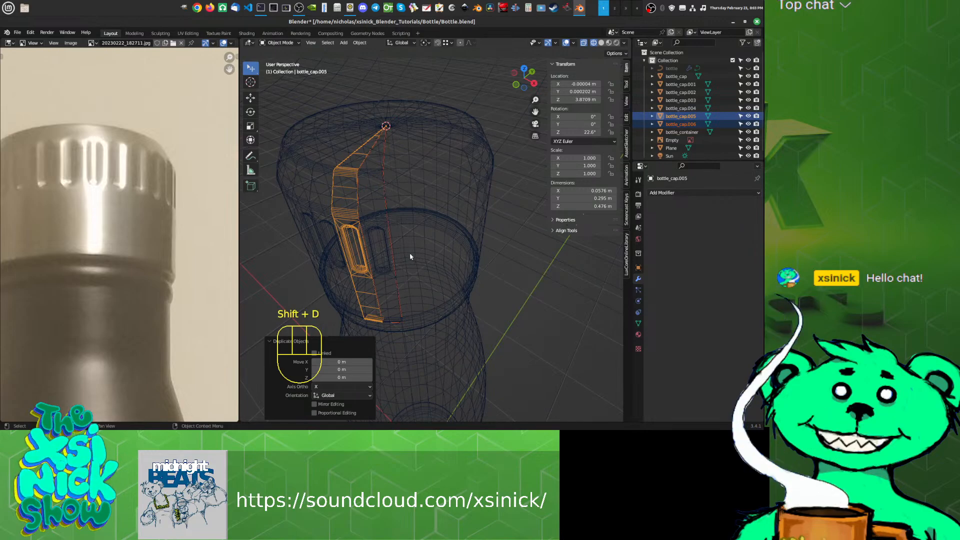
key("g")
key("z")
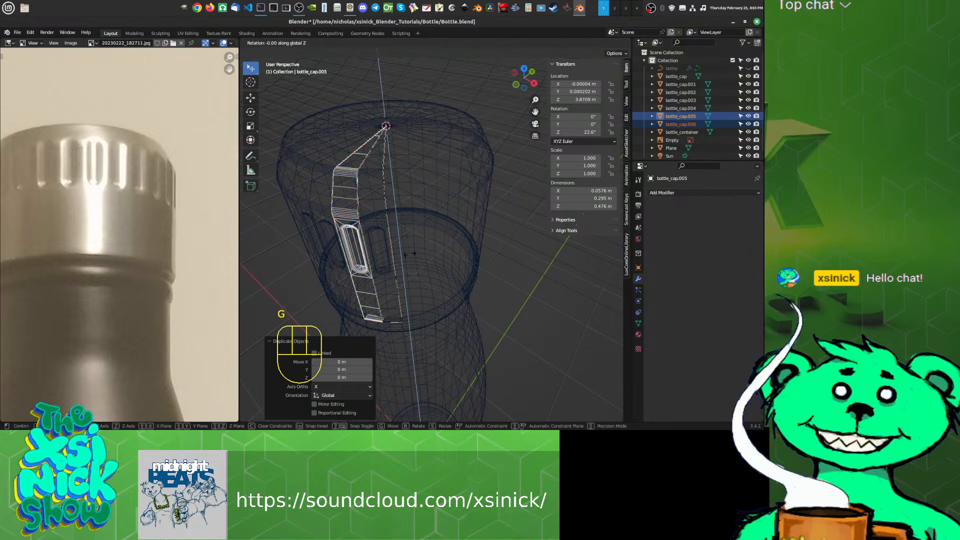
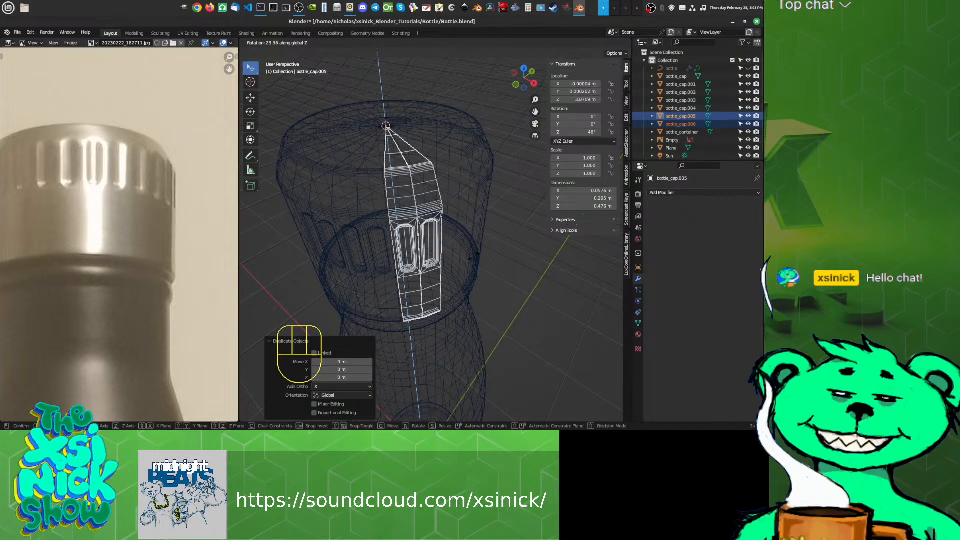
key("ctrl")
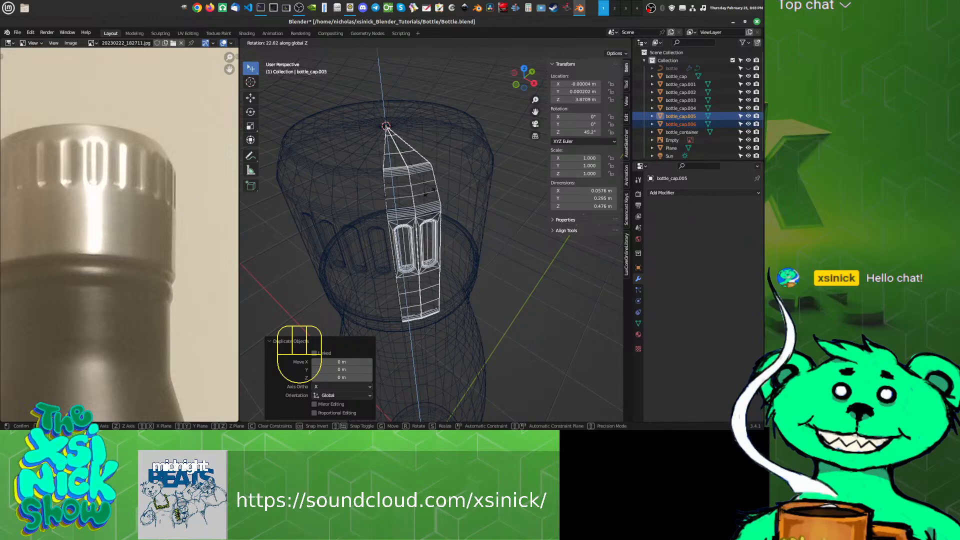
left_click(428, 195)
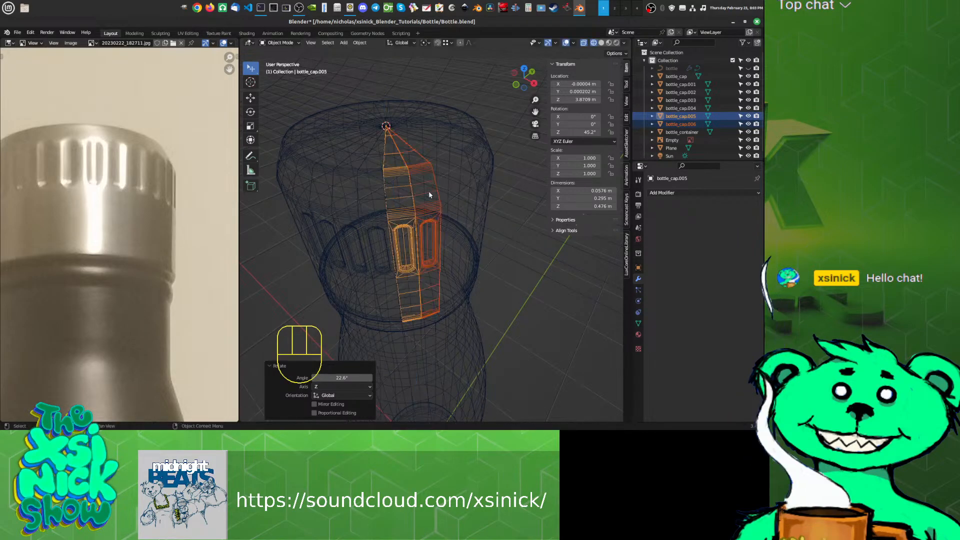
left_click(451, 43)
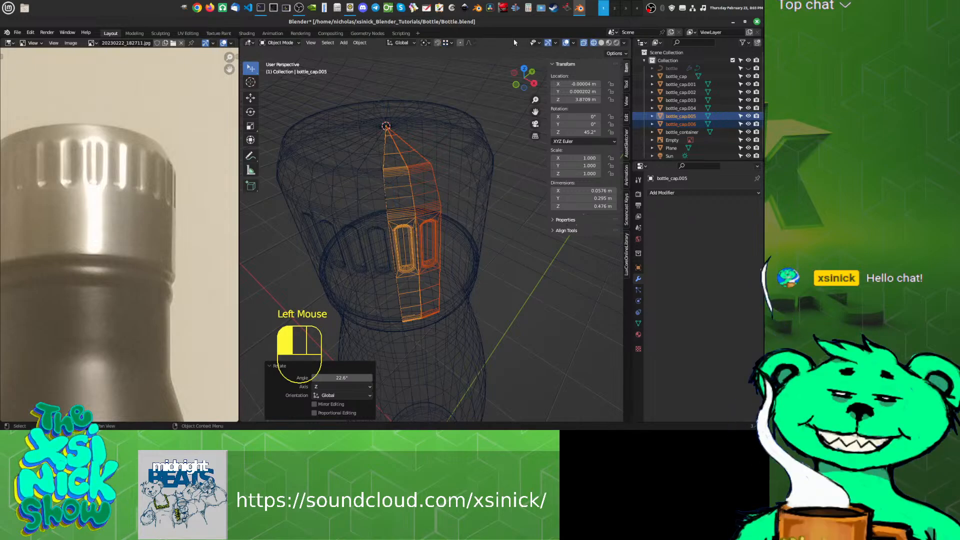
middle_click_drag(475, 200, 474, 226)
left_click(451, 44)
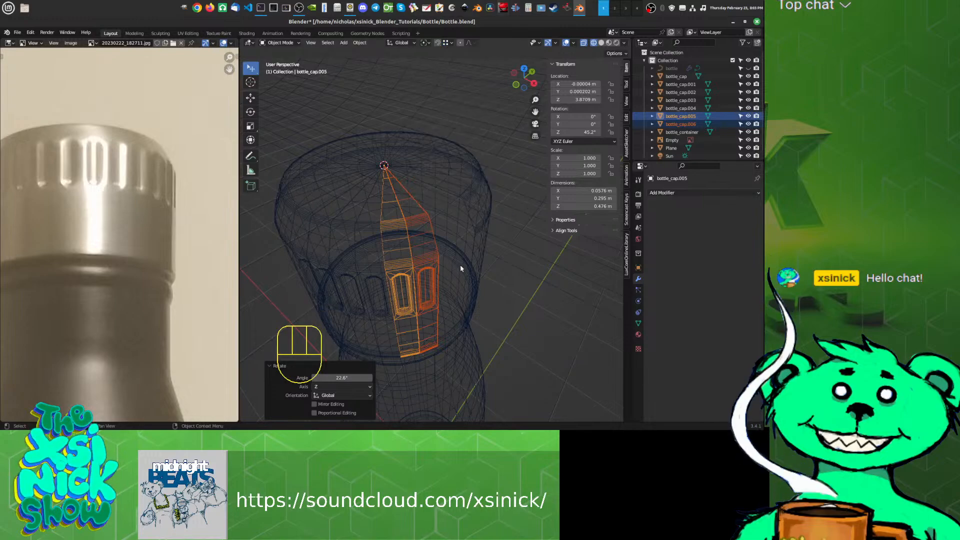
Step: Duplicate the newest pair of slices to continue the ring around the cap
middle_click_drag(460, 268, 411, 251, "shift")
key("shift+d")
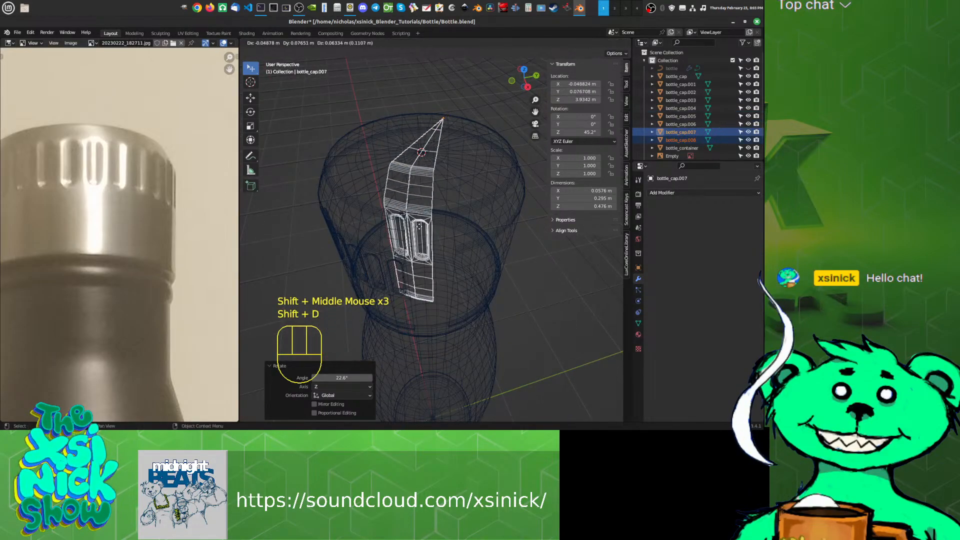
key("g")
key("z")
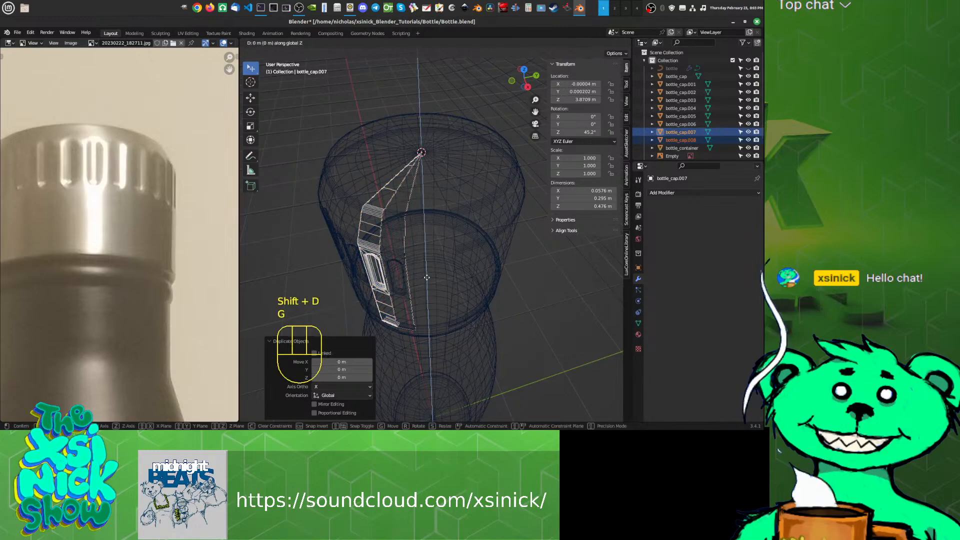
key("z")
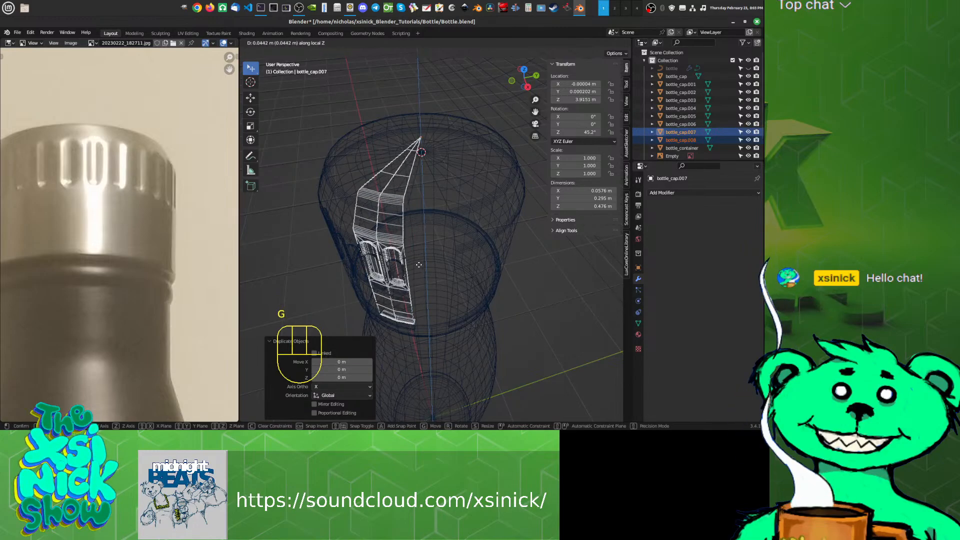
right_click(428, 271)
Step: Rotate the duplicated pair of cap segments 22.6° about the global Z axis, beside the existing segments
key("r")
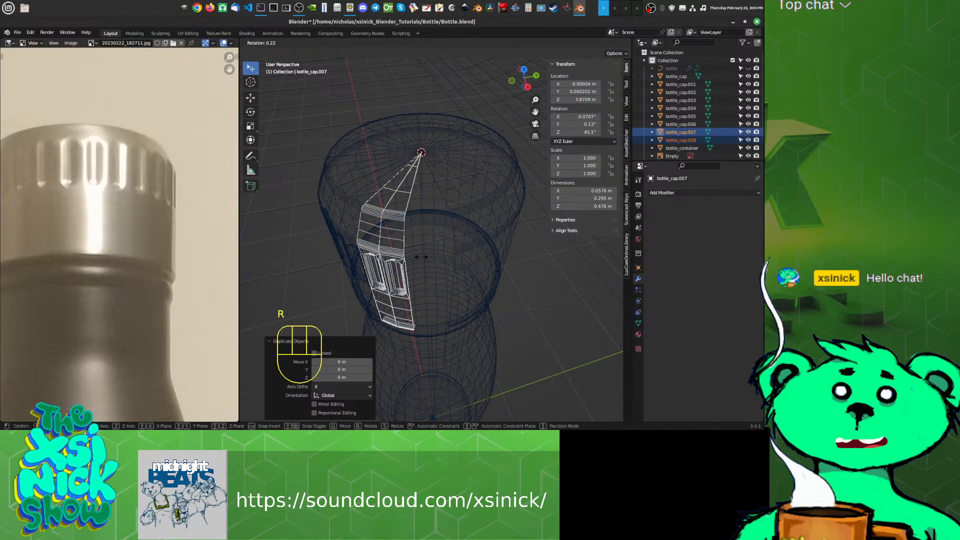
key("z")
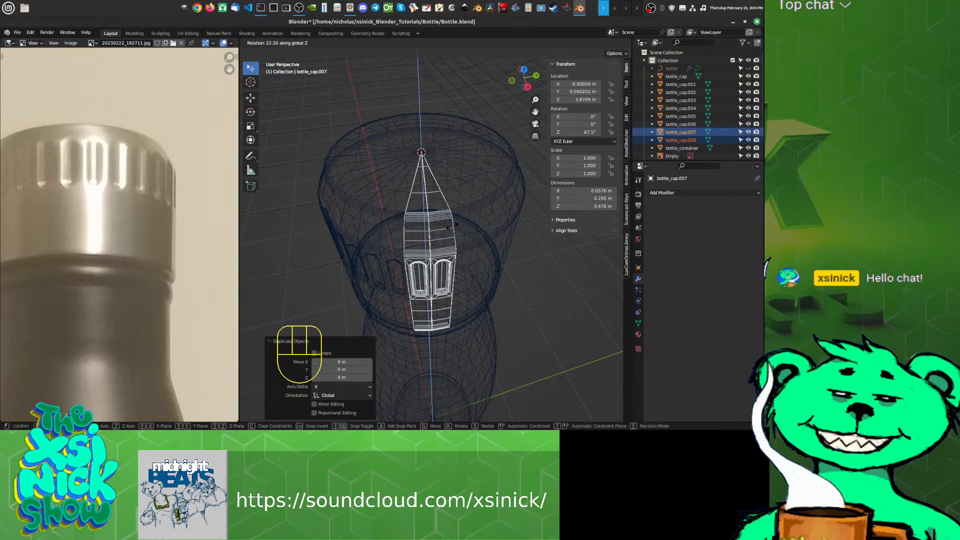
left_click(451, 226)
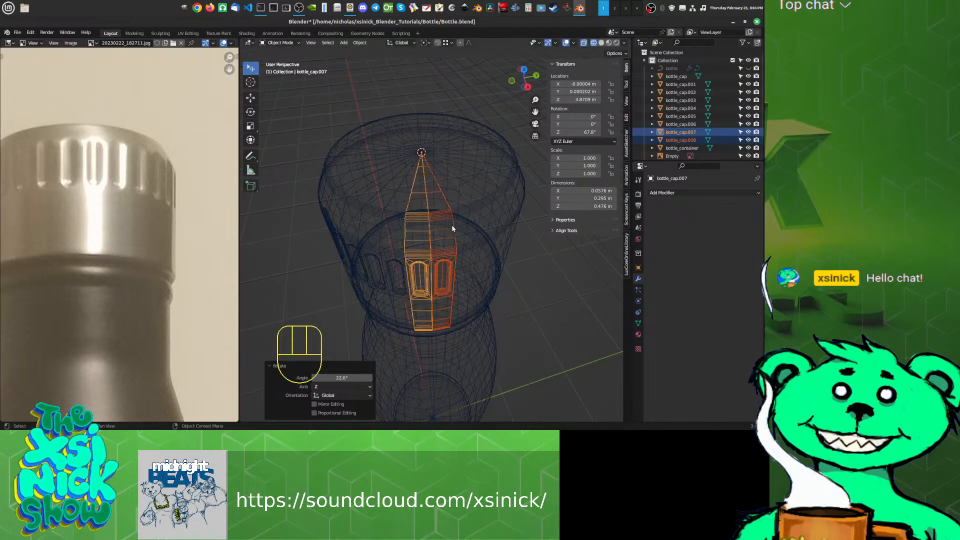
Step: Show the bottle cap in Material Preview shading
middle_click_drag(451, 226, 479, 240, "shift")
left_click(609, 43)
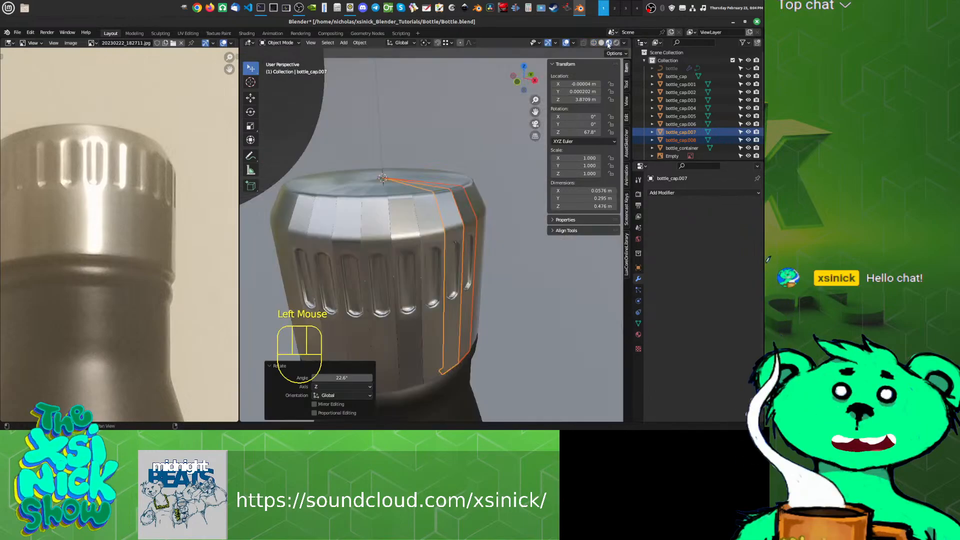
middle_click_drag(415, 281, 470, 163)
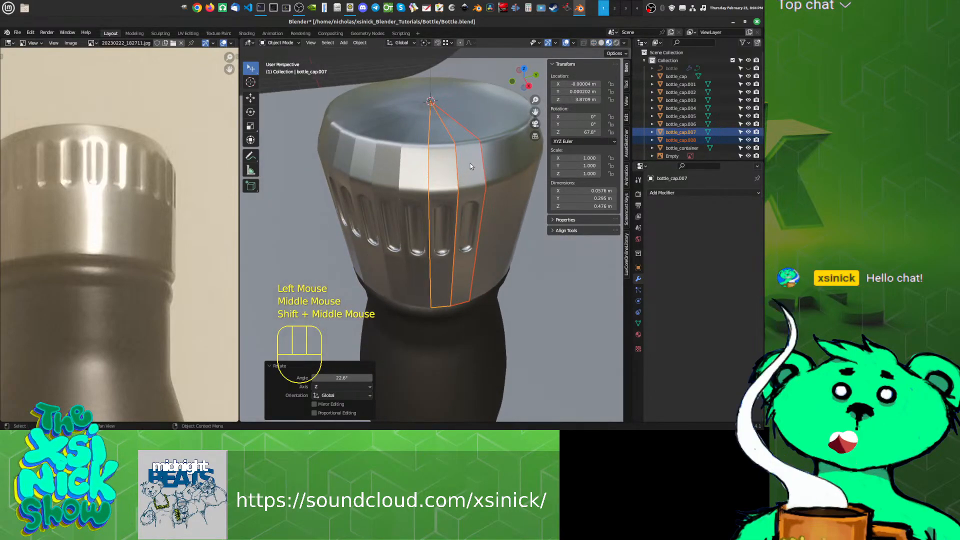
Step: Join the eight fluted cap segments into one object, with bottle_cap.001 as the active object
left_click(459, 178)
left_click(440, 180, "shift")
left_click(412, 177, "shift")
left_click(392, 175, "shift")
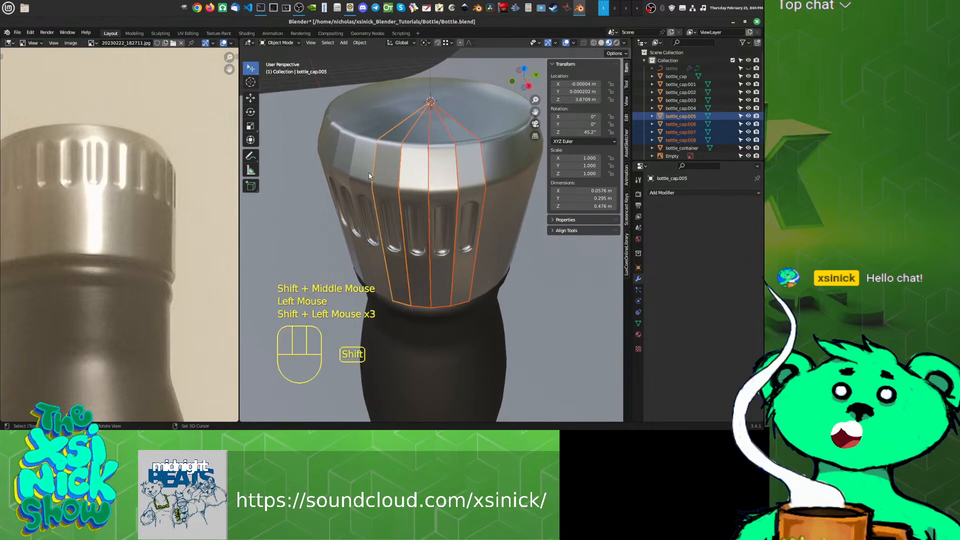
left_click(356, 165, "shift")
left_click(346, 167, "shift")
middle_click_drag(395, 177, 340, 184, "shift")
left_click(339, 185, "shift")
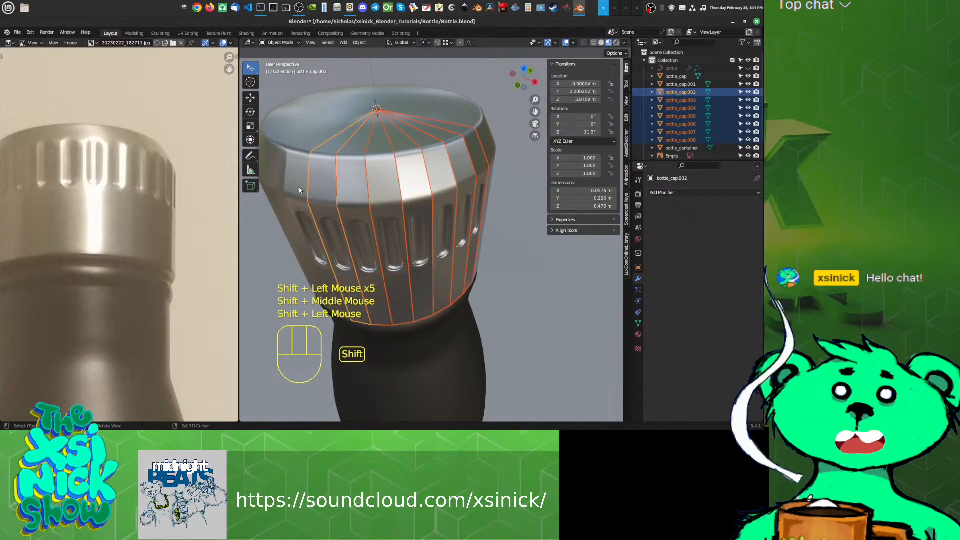
left_click(299, 187, "shift")
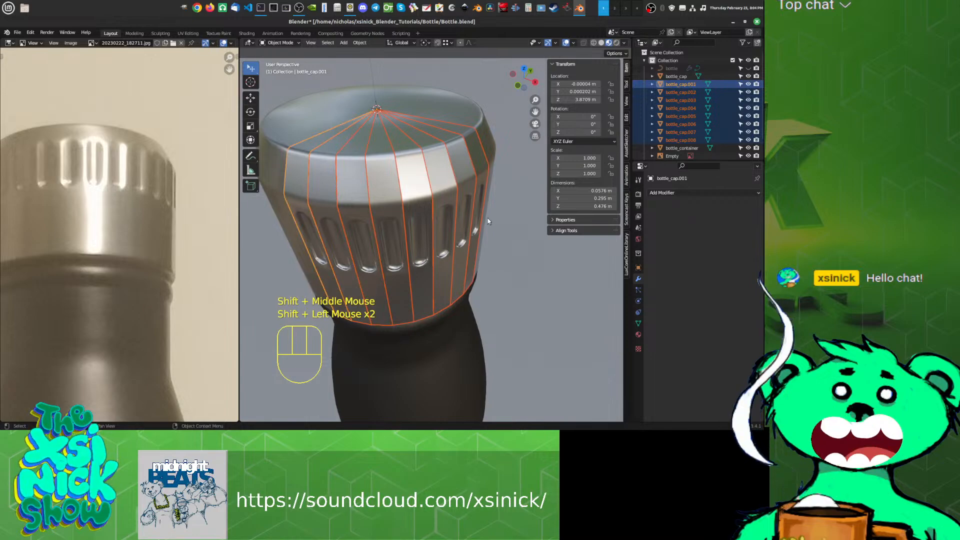
key("ctrl+j")
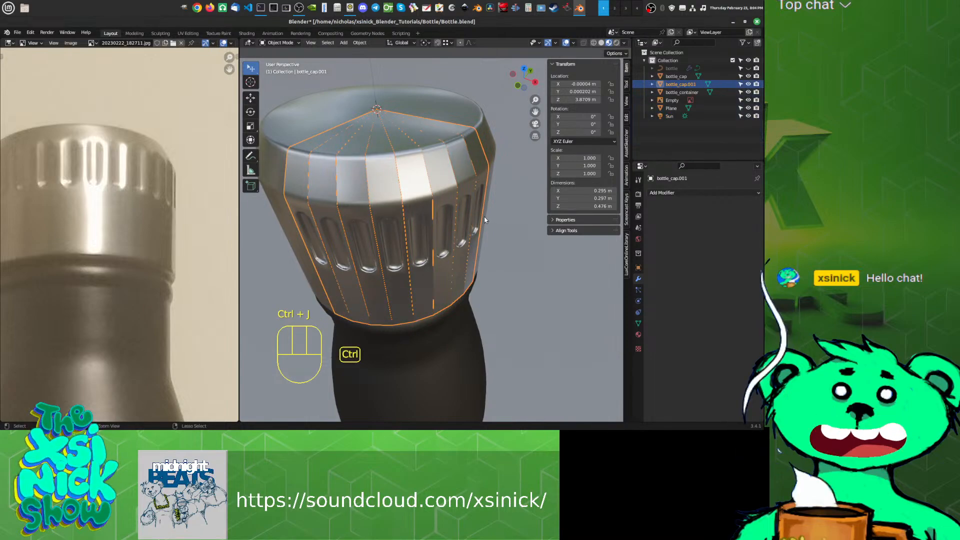
Step: Merge all vertices of the joined cap section by distance, with a merge distance of 0.001 m
key("Tab")
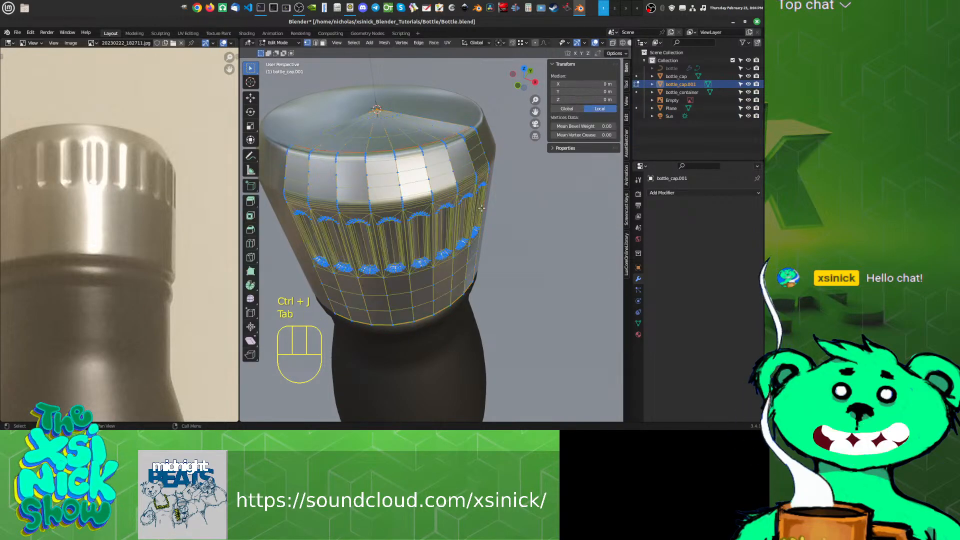
key("a")
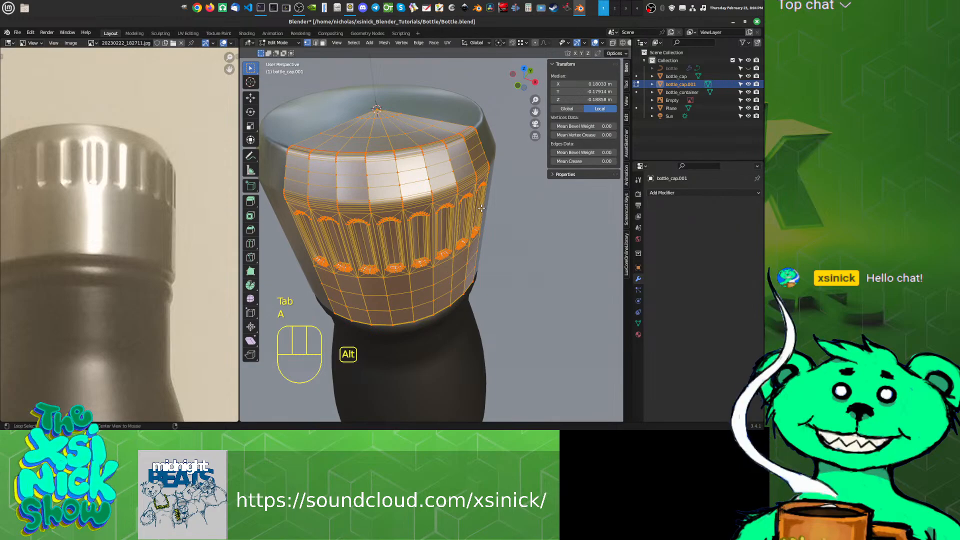
key("alt+m")
left_click(473, 257)
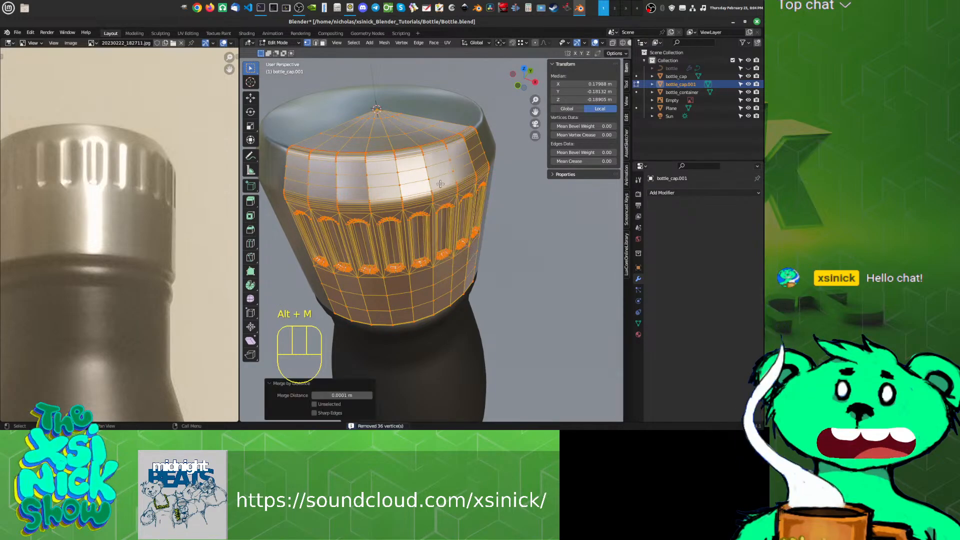
left_click(370, 395)
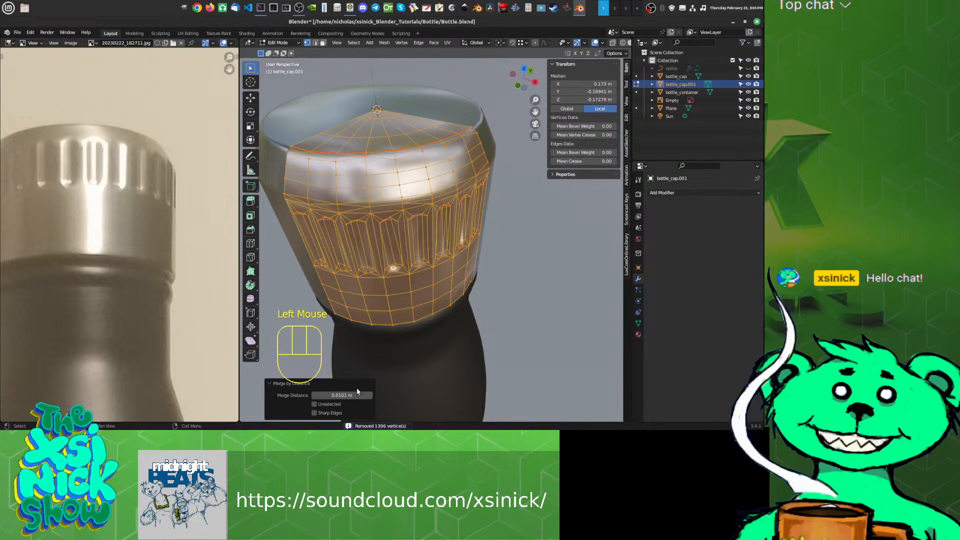
left_click(313, 396)
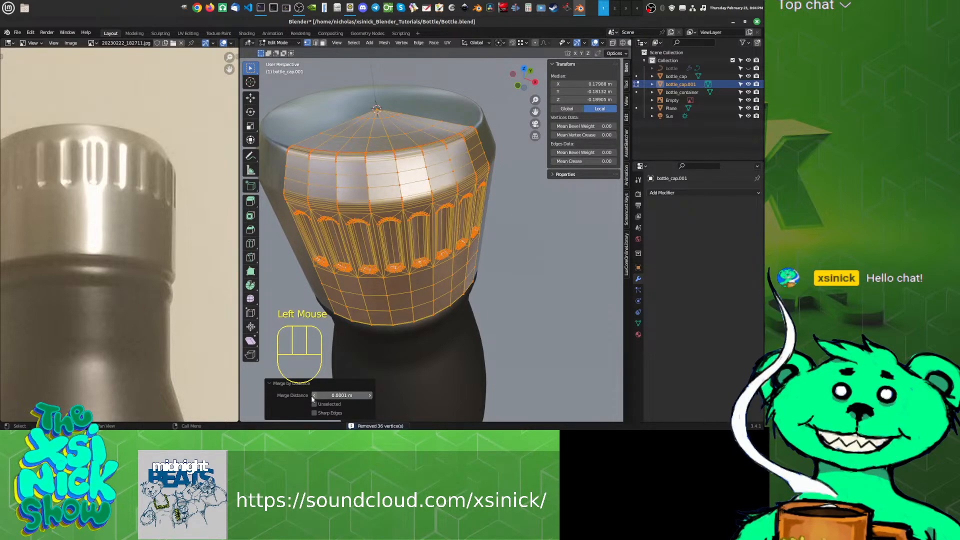
double_click(342, 396)
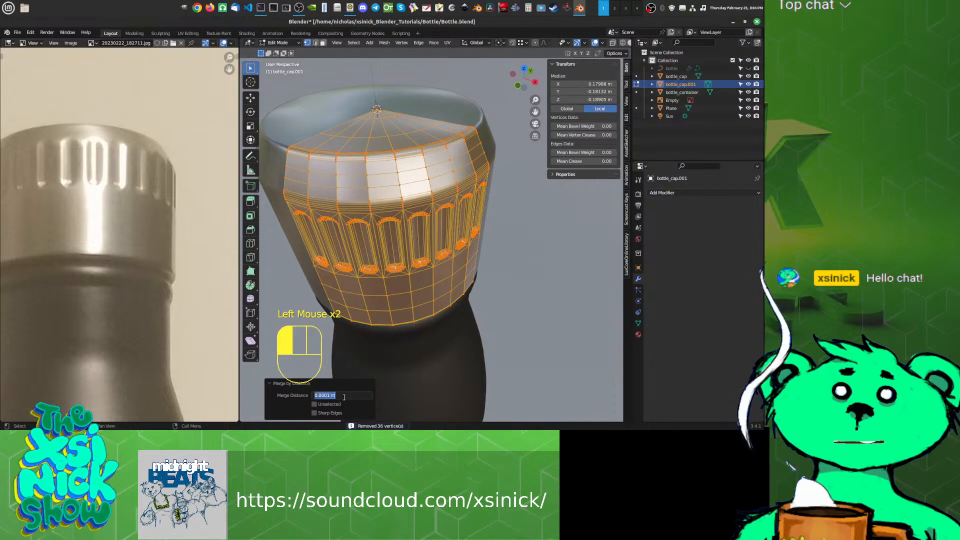
type("0.001")
left_click(337, 366)
Step: Examine the merged cap section's flute ends, segment seams and lower edge up close for mesh flaws
middle_click_drag(347, 246, 317, 210, "shift")
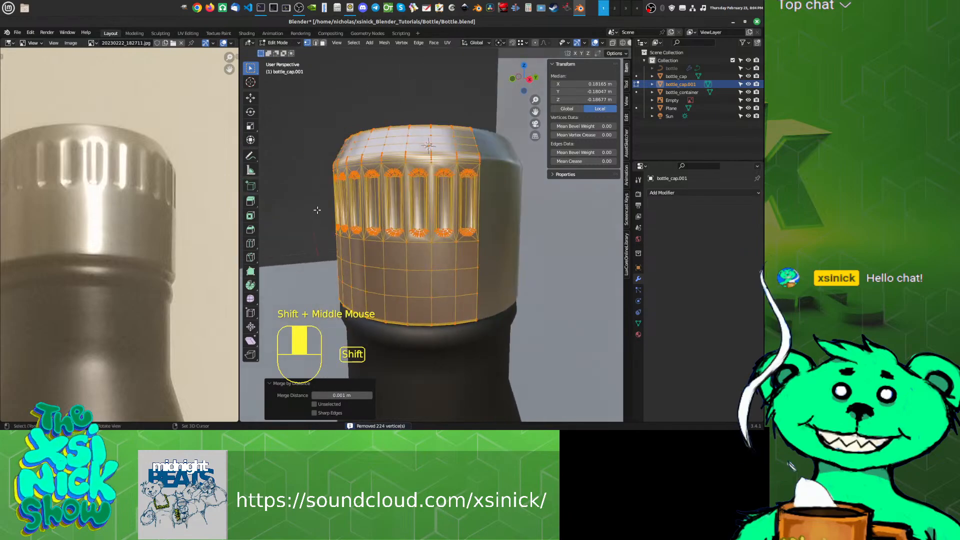
scroll(395, 189, "up", 6)
middle_click_drag(397, 190, 439, 216)
scroll(437, 205, "down", 1)
scroll(446, 221, "down", 1)
scroll(446, 221, "up", 5)
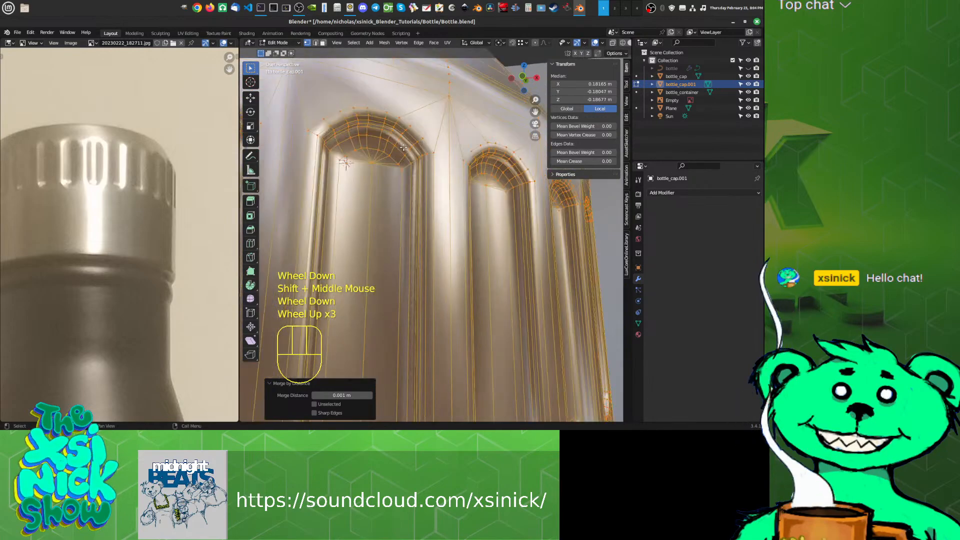
scroll(440, 167, "down", 3)
scroll(440, 167, "down", 1)
middle_click_drag(440, 167, 278, 165, "shift")
middle_click_drag(398, 281, 399, 249)
scroll(399, 248, "up", 3)
middle_click_drag(479, 272, 530, 287, "shift")
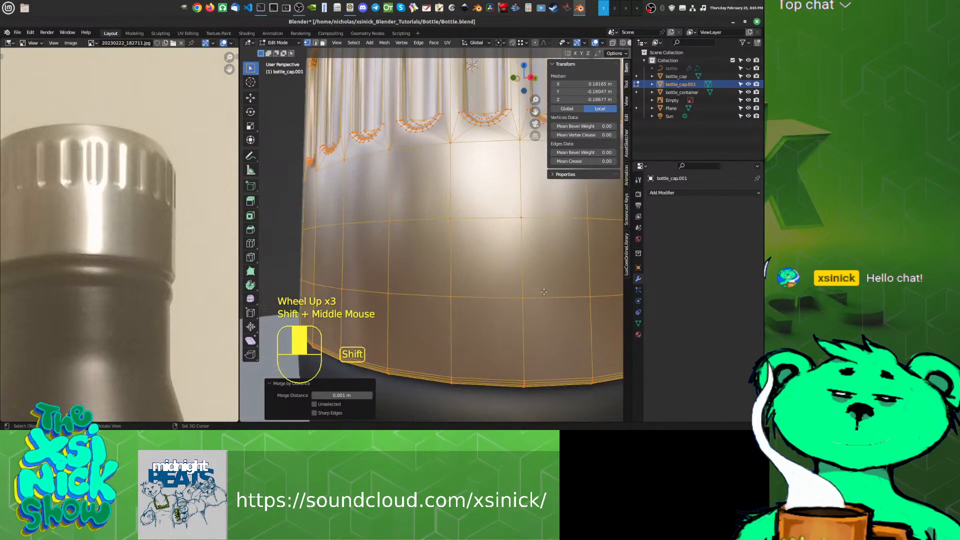
scroll(520, 282, "down", 2)
middle_click_drag(450, 260, 470, 283, "shift")
key("Tab")
Step: Delete the original bottle_cap object and save the file with the fluted cap section selected
middle_click_drag(499, 254, 508, 231, "shift")
scroll(452, 253, "down", 2)
left_click(508, 231)
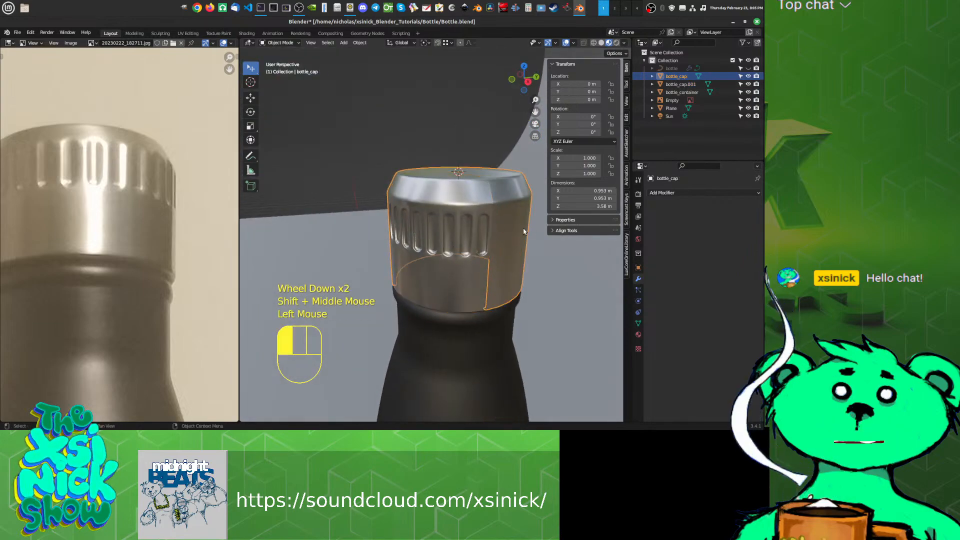
key("Delete")
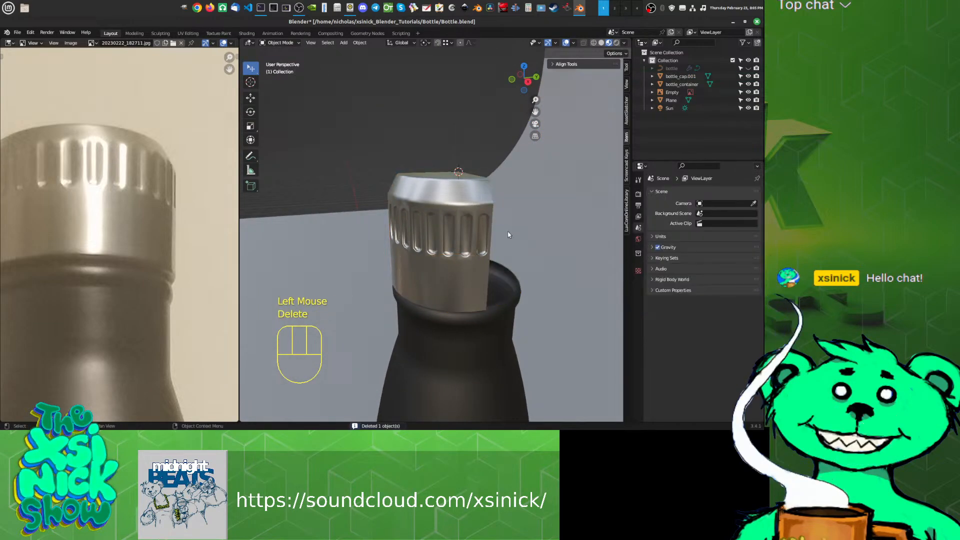
left_click(410, 204)
key("ctrl+s")
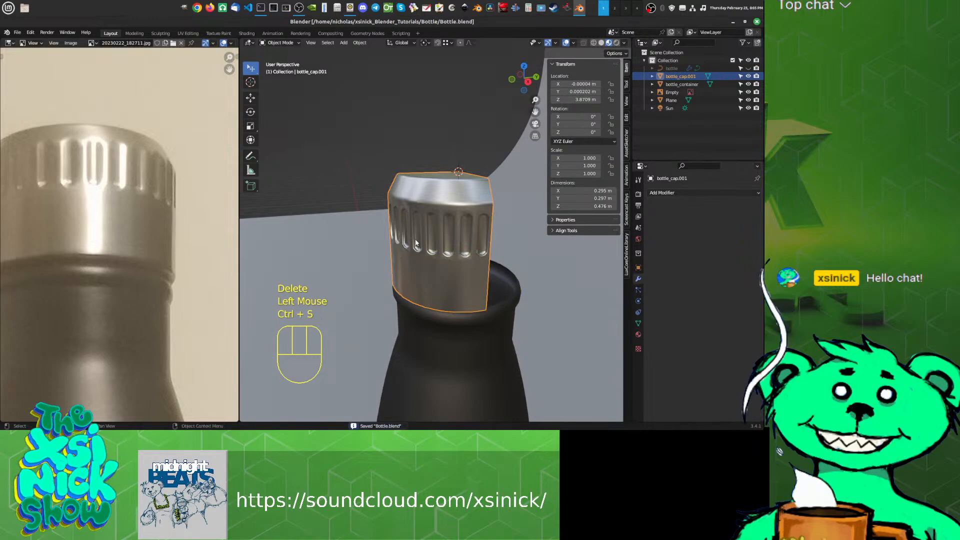
Step: Add a Mirror modifier to the fluted cap section and mirror it across both the X and Y axes
middle_click_drag(416, 246, 490, 270, "shift")
left_click(473, 187)
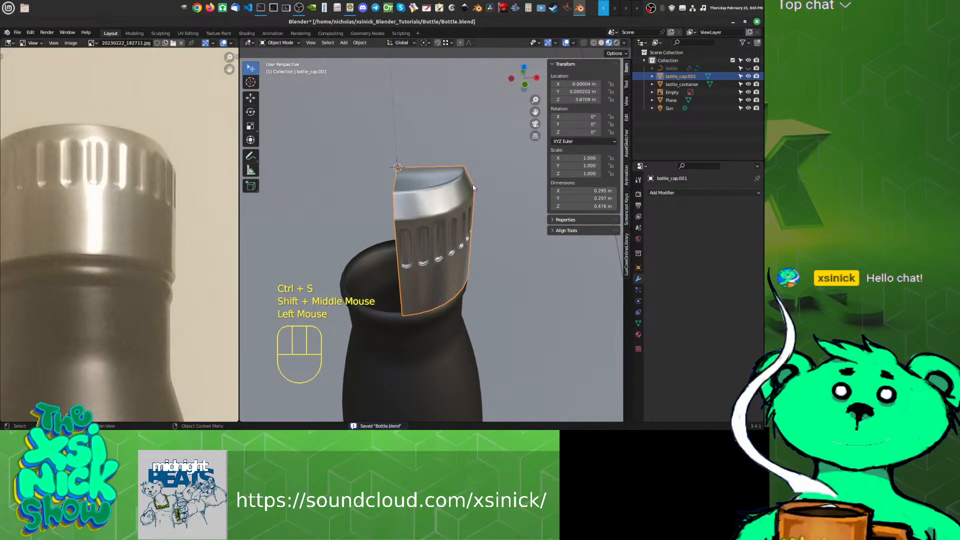
left_click(676, 193)
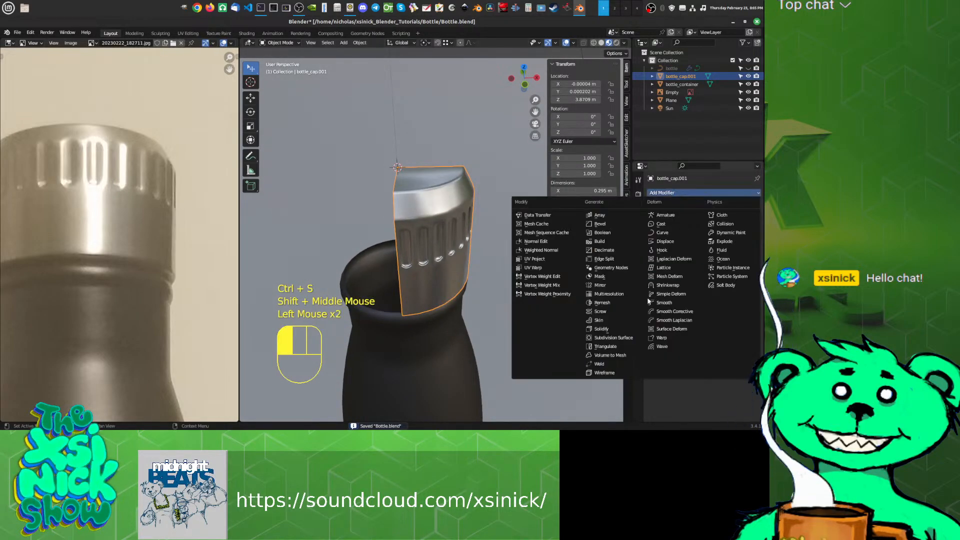
left_click(600, 285)
middle_click_drag(430, 250, 469, 255, "shift")
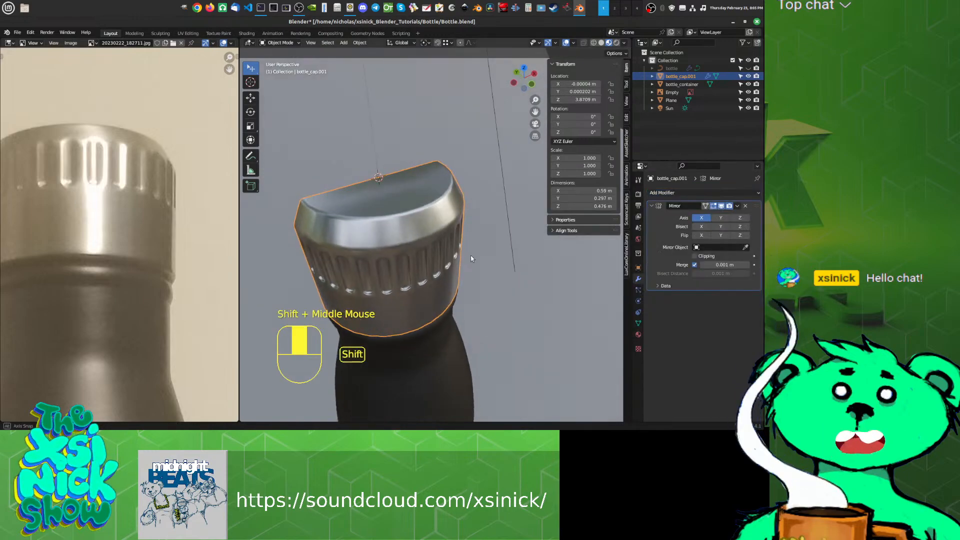
left_click(720, 217)
Step: Set the Mirror modifier's merge distance to 0.006 m to close the seams between the mirrored cap sections
middle_click_drag(324, 291, 405, 222, "shift")
scroll(405, 221, "up", 2)
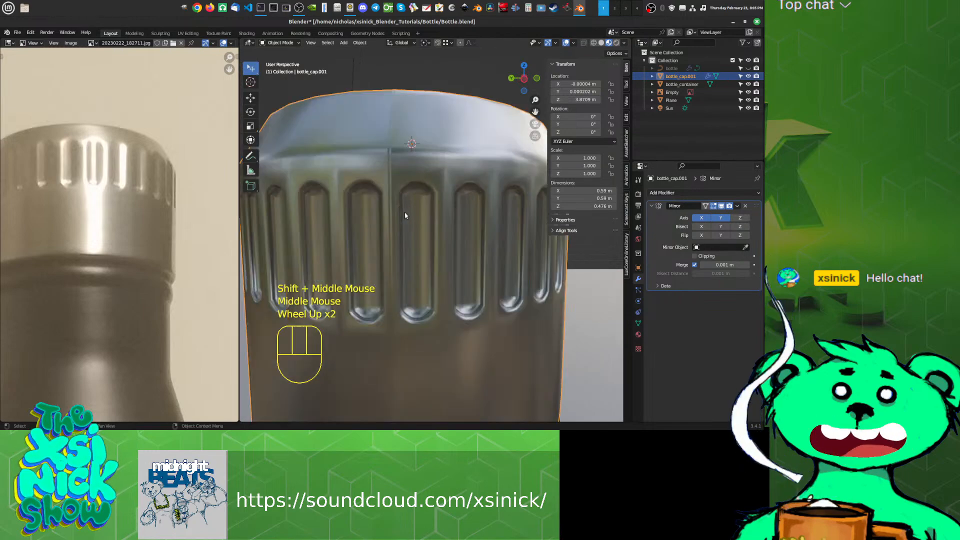
left_click(748, 266)
left_click_drag(749, 265, 751, 266)
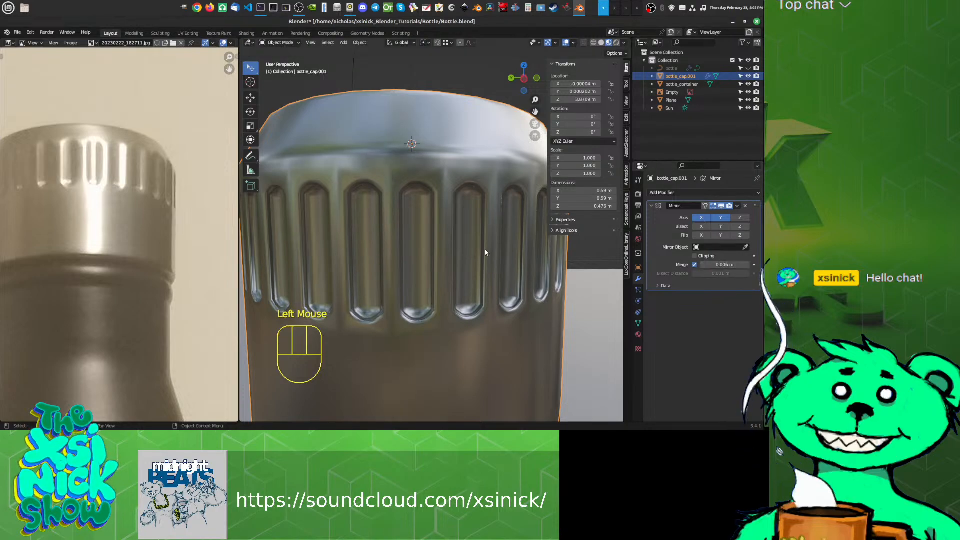
Step: Examine the mirrored cap's flutes and upper rim from several distances, comparing the shaded surface with its mesh
mouse_move(485, 252)
middle_mouse_down("shift")
mouse_move(290, 244)
mouse_move(274, 233)
mouse_move(286, 191)
mouse_move(271, 185)
mouse_move(364, 228)
mouse_move(407, 229)
mouse_move(588, 285)
mouse_move(534, 254)
mouse_move(489, 245)
mouse_move(493, 259)
middle_mouse_up("shift")
scroll(402, 218, "up", 2)
scroll(589, 285, "down", 4)
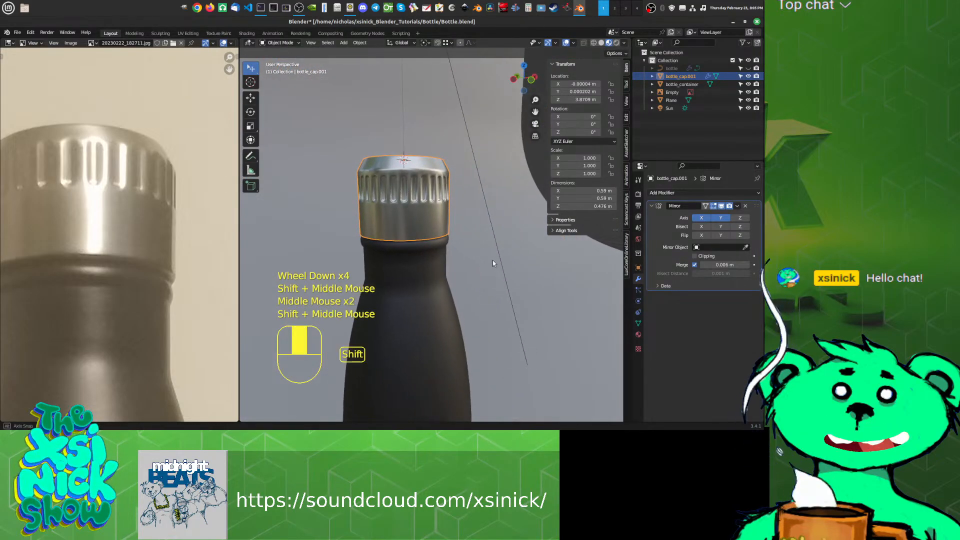
scroll(394, 176, "up", 4)
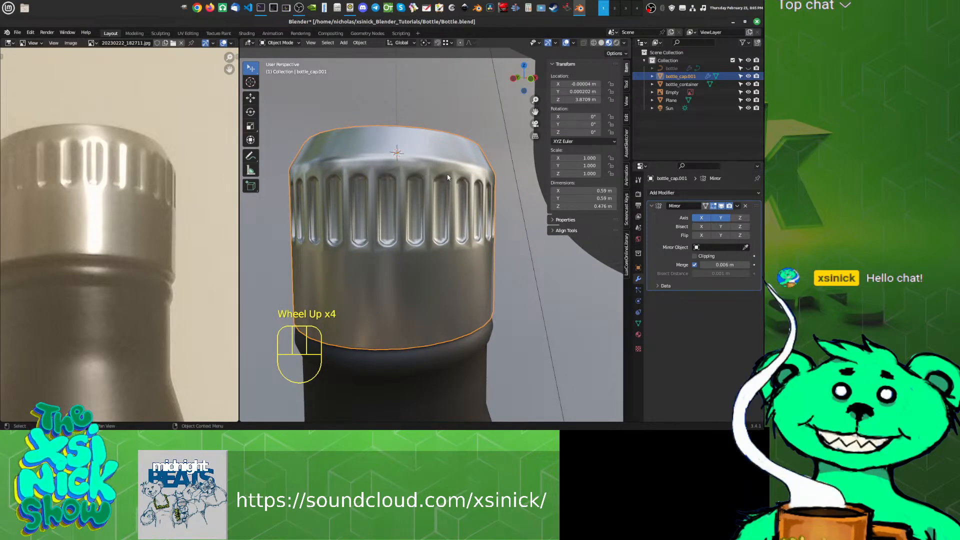
key("Tab")
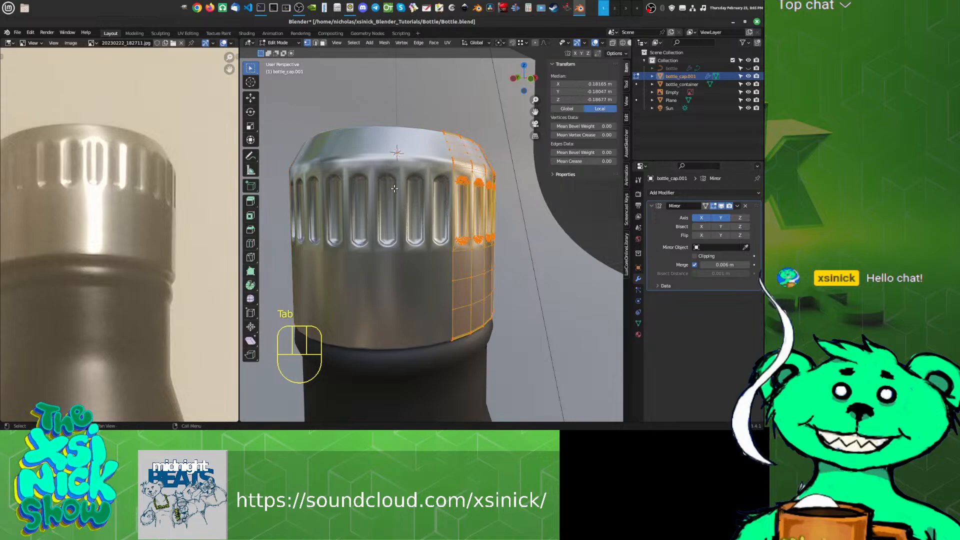
middle_click_drag(395, 189, 280, 120, "shift")
scroll(428, 183, "up", 2)
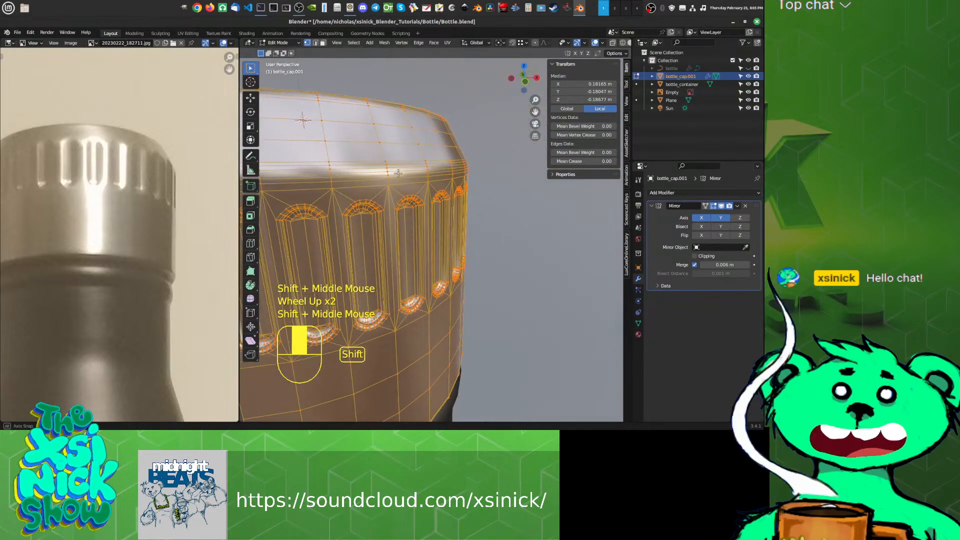
scroll(280, 120, "down", 1)
key("Tab")
middle_click_drag(370, 204, 464, 273)
scroll(421, 216, "down", 3)
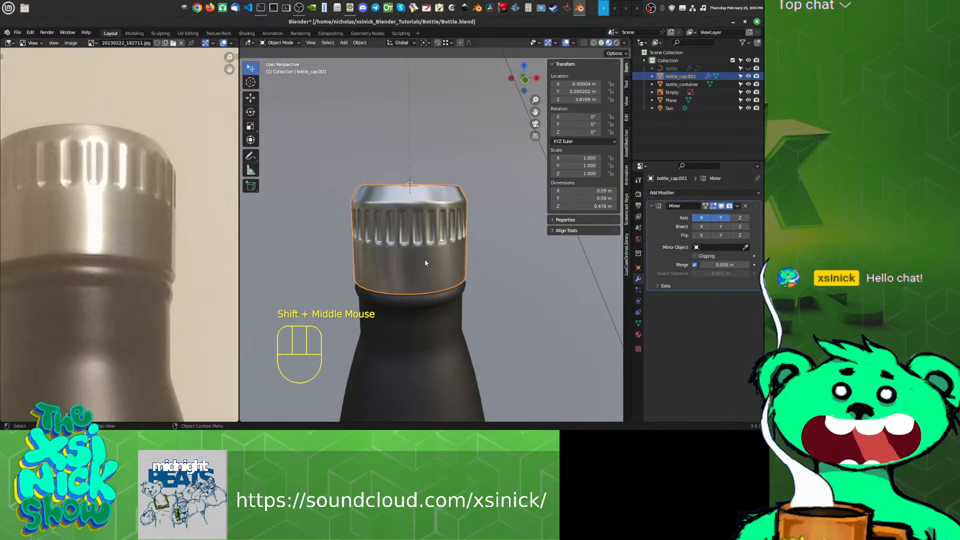
Step: Inspect the smooth lower wall and bottom edge of the cap, in both Edit Mode and Object Mode
middle_click_drag(442, 331, 398, 265, "shift")
key("Tab")
scroll(425, 297, "up", 4)
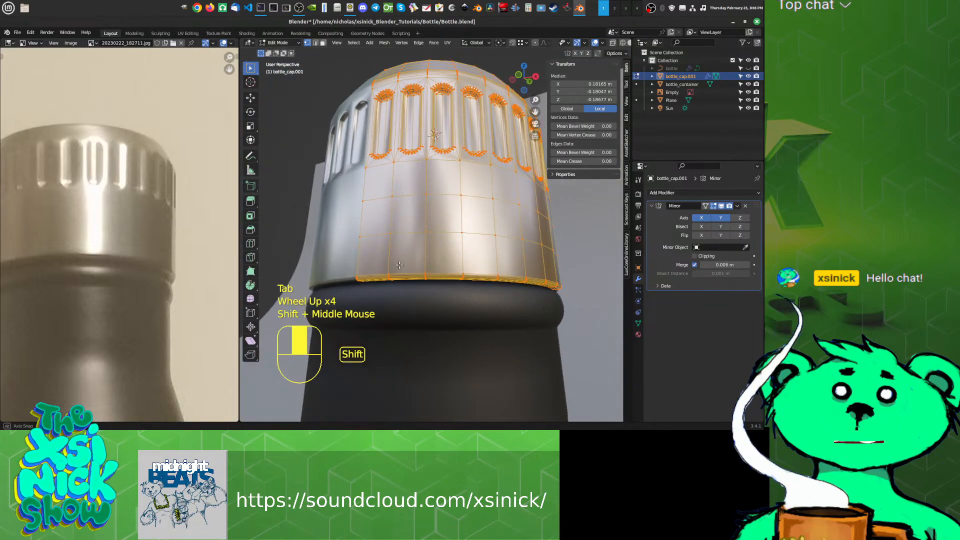
scroll(405, 245, "up", 1)
key("Tab")
middle_click_drag(429, 209, 515, 224, "shift")
key("Tab")
key("Tab")
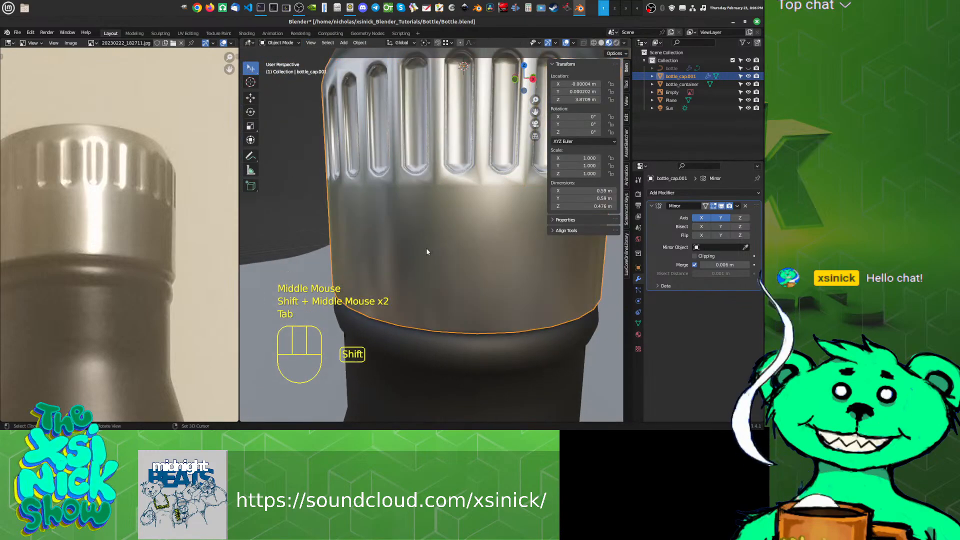
Step: Inspect the fluted cap's lower wall and the extent of its unmirrored section, in both Edit Mode and Object Mode
middle_click_drag(428, 251, 504, 253, "shift")
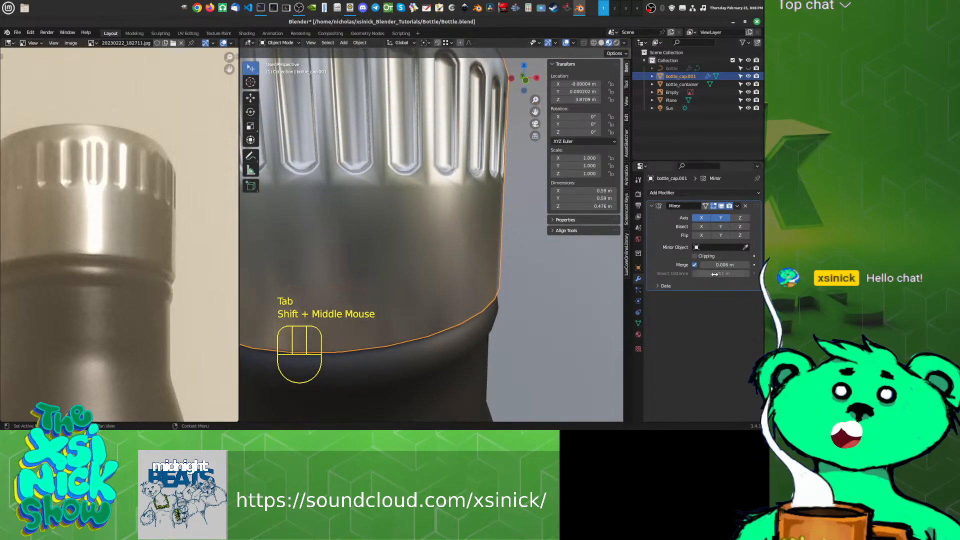
scroll(400, 228, "down", 1)
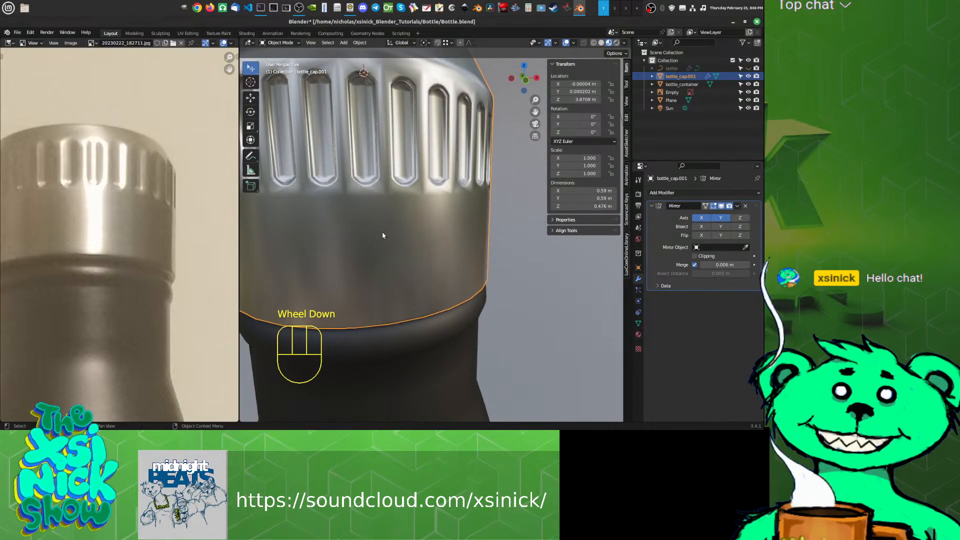
key("Tab")
scroll(417, 210, "down", 2)
middle_click_drag(417, 209, 439, 217, "shift")
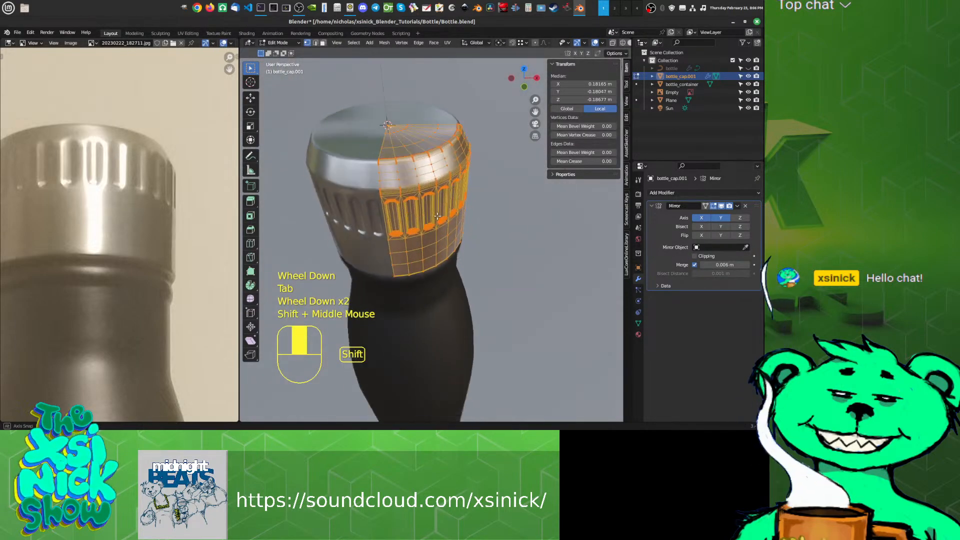
key("Tab")
middle_click_drag(501, 232, 481, 243, "shift")
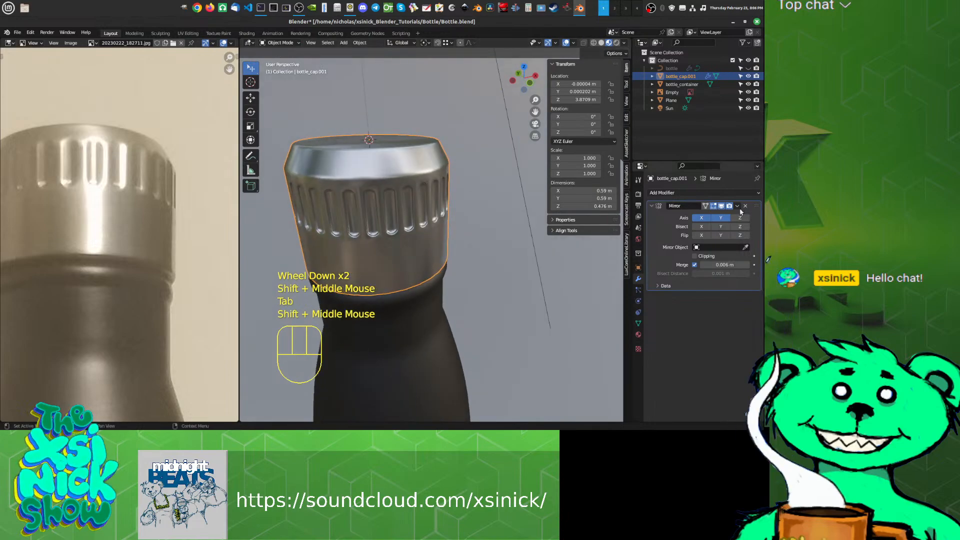
Step: Convert the mirrored cap object to a plain mesh so its Mirror modifier is applied
left_click(406, 167)
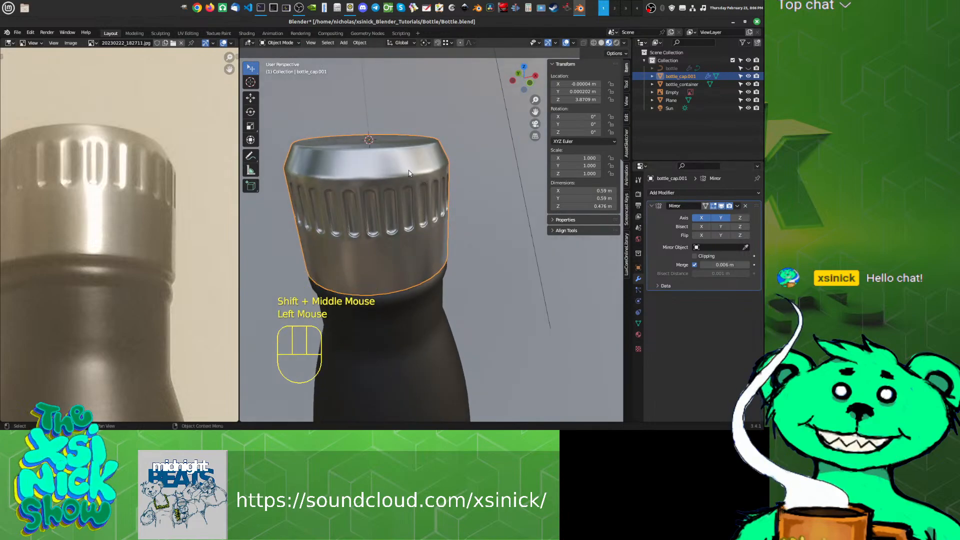
key("alt")
key("alt+c")
left_click(409, 172)
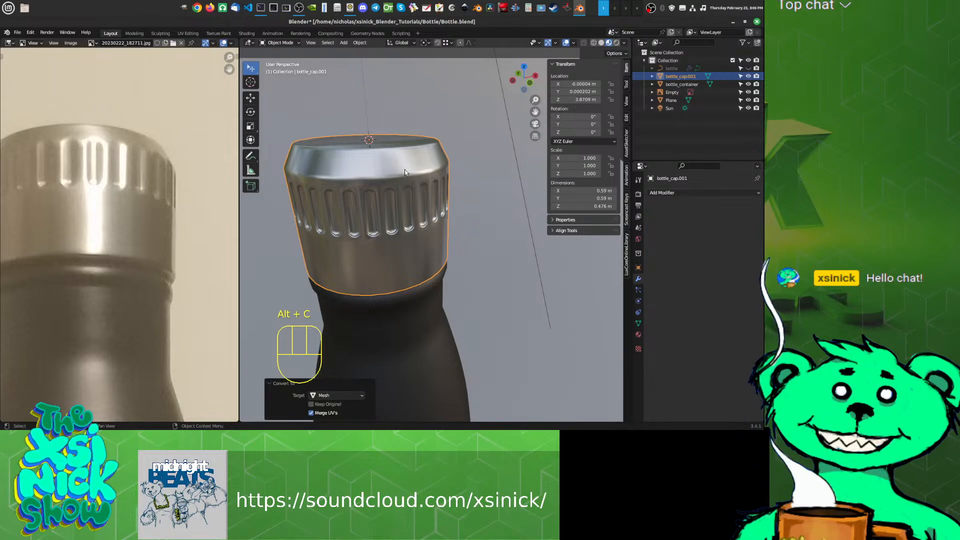
left_click(404, 170)
middle_click_drag(461, 224, 497, 230, "shift")
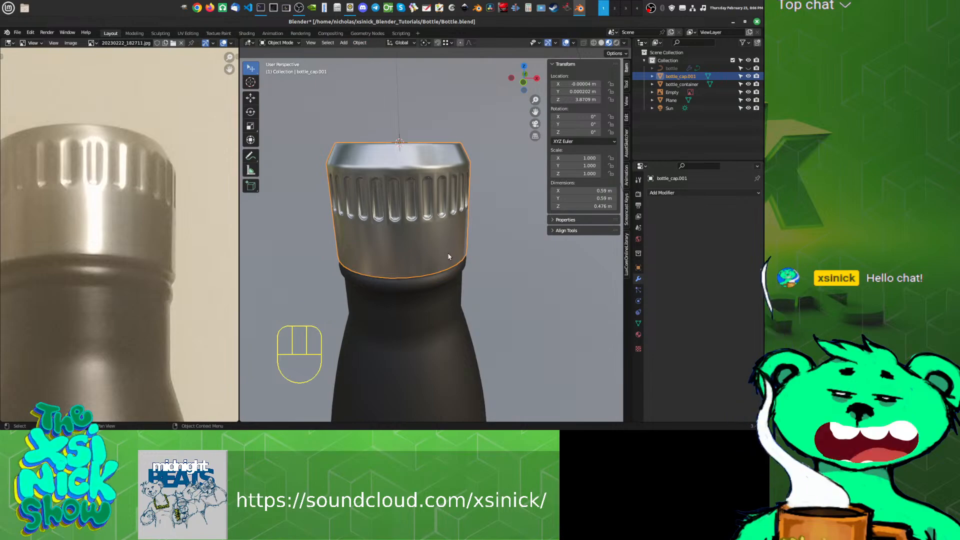
Step: Merge all vertices of the cap mesh by distance, using a merge distance of 0.001 m
key("Tab")
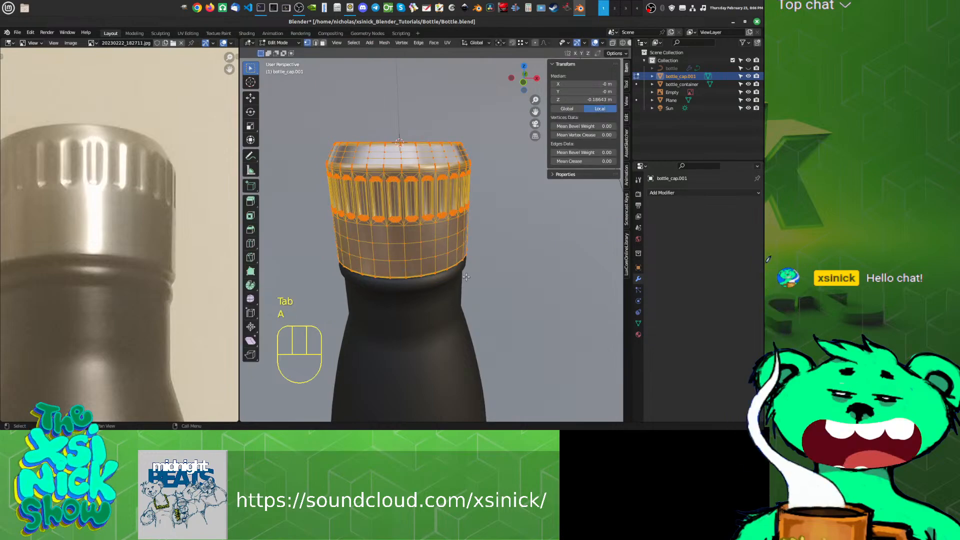
key("alt+m")
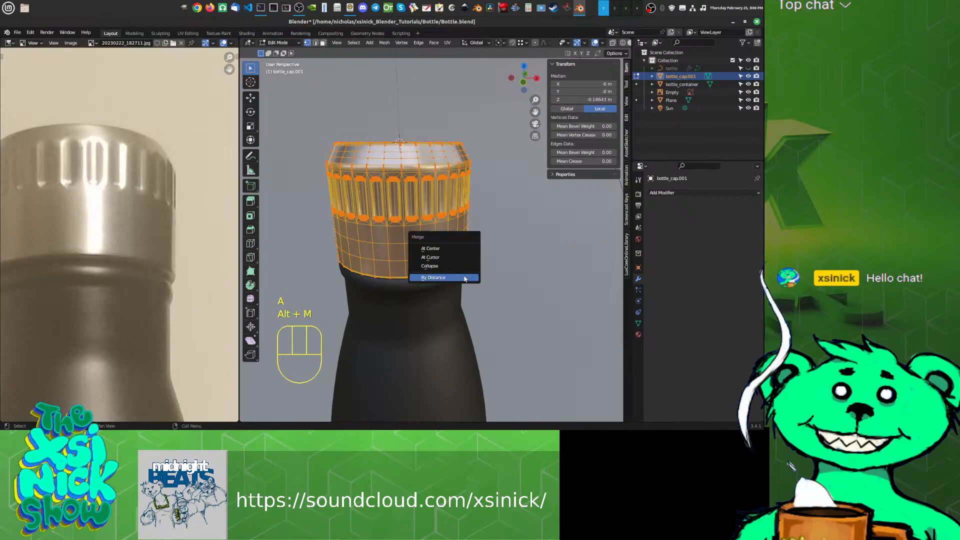
left_click(464, 278)
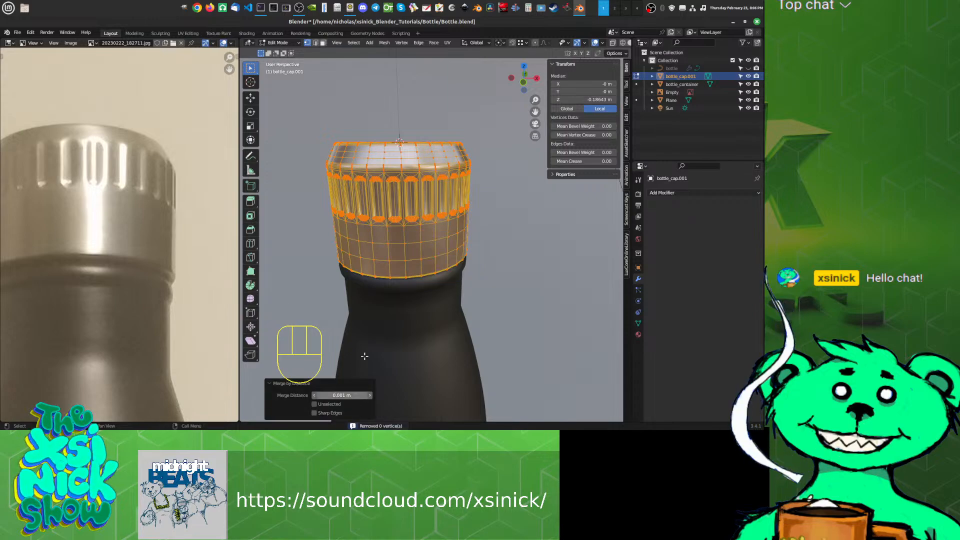
scroll(398, 241, "up", 1)
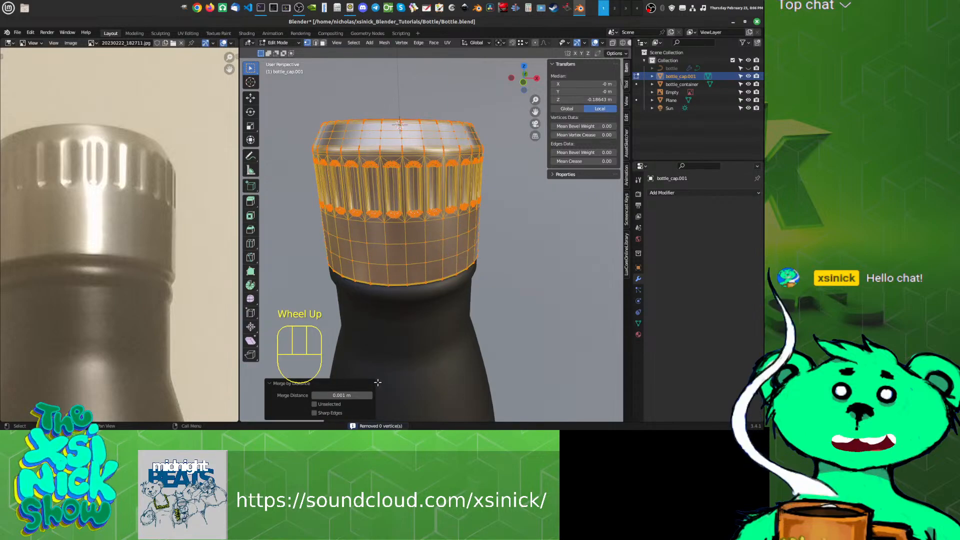
left_click(341, 395)
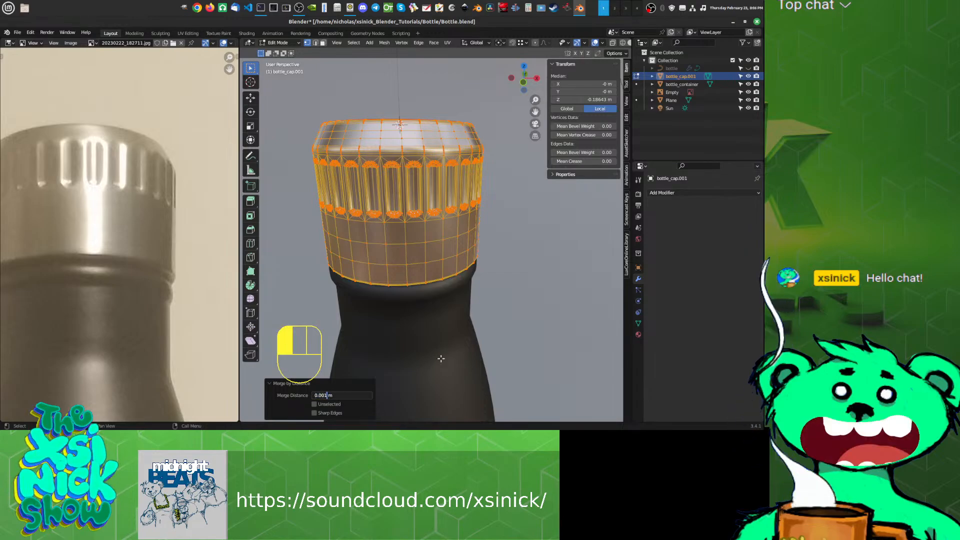
key("Tab")
middle_click_drag(459, 316, 470, 290, "shift")
key("Tab")
Step: Try moving a single vertex on the cap's smooth lower wall
left_click(401, 257)
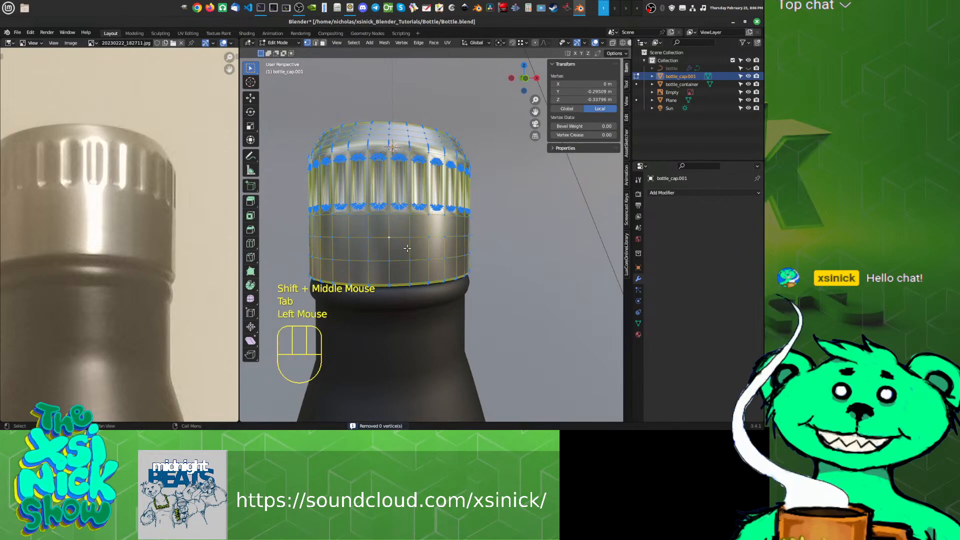
mouse_move(408, 250)
middle_mouse_down("shift")
mouse_move(425, 249)
mouse_move(397, 249)
middle_mouse_up("shift")
key("g")
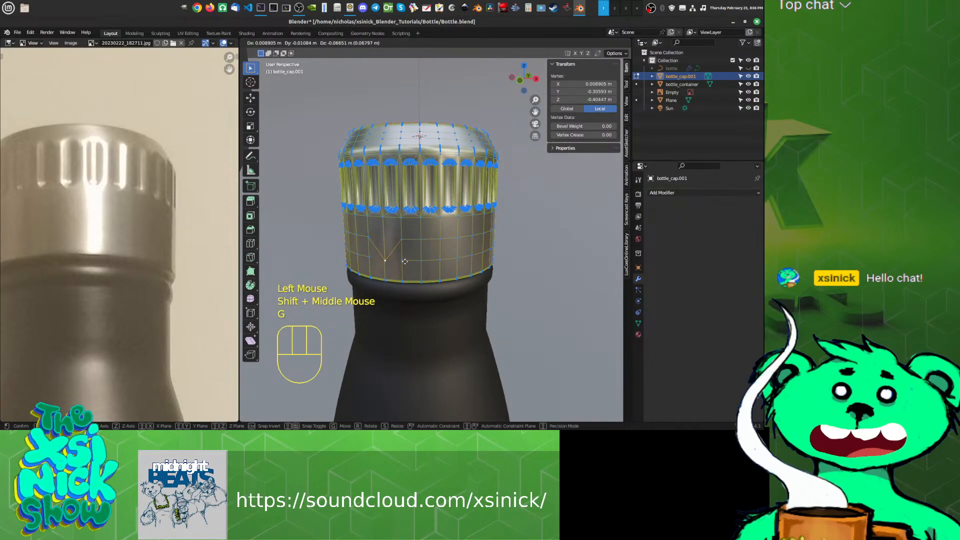
key("Tab")
Step: Compare the shaded cap's flutes and overall proportions with the bottle in the reference photo from several distances
middle_click_drag(428, 268, 464, 273, "shift")
scroll(411, 169, "up", 1)
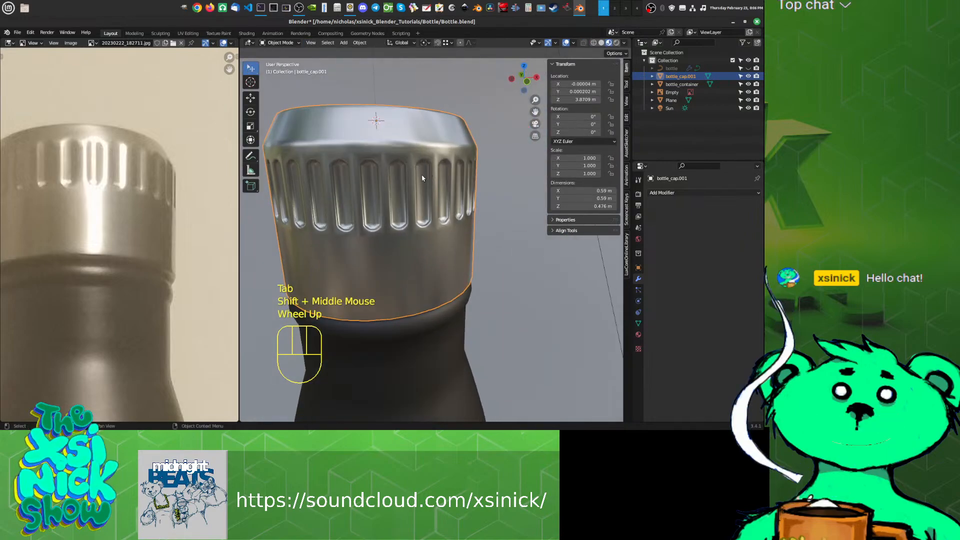
scroll(423, 179, "down", 2)
middle_click_drag(423, 179, 420, 202, "shift")
scroll(421, 202, "down", 1)
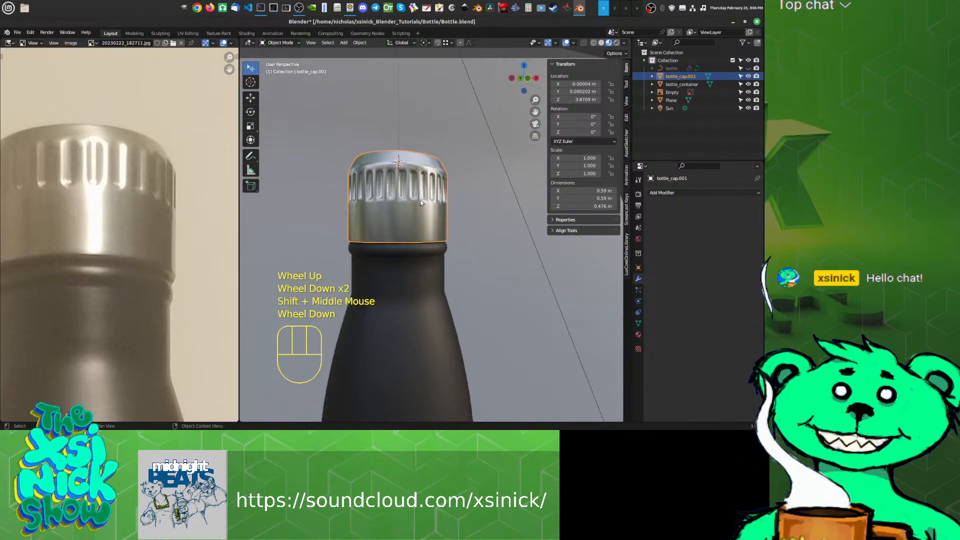
scroll(420, 202, "down", 1)
scroll(126, 179, "down", 1)
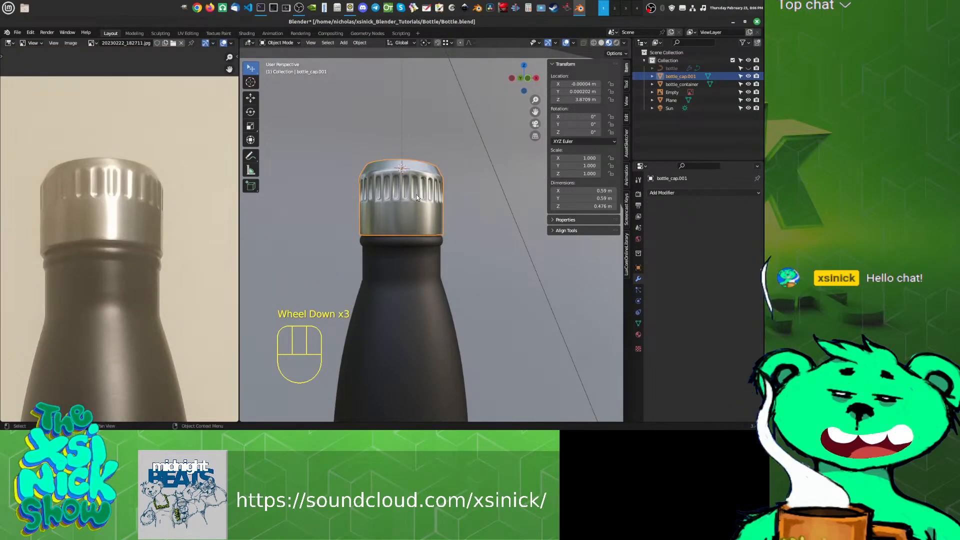
Step: Select the vertices at the lower ends of all flutes in wireframe and raise them about 0.022 m along Z
key("Tab")
key("z")
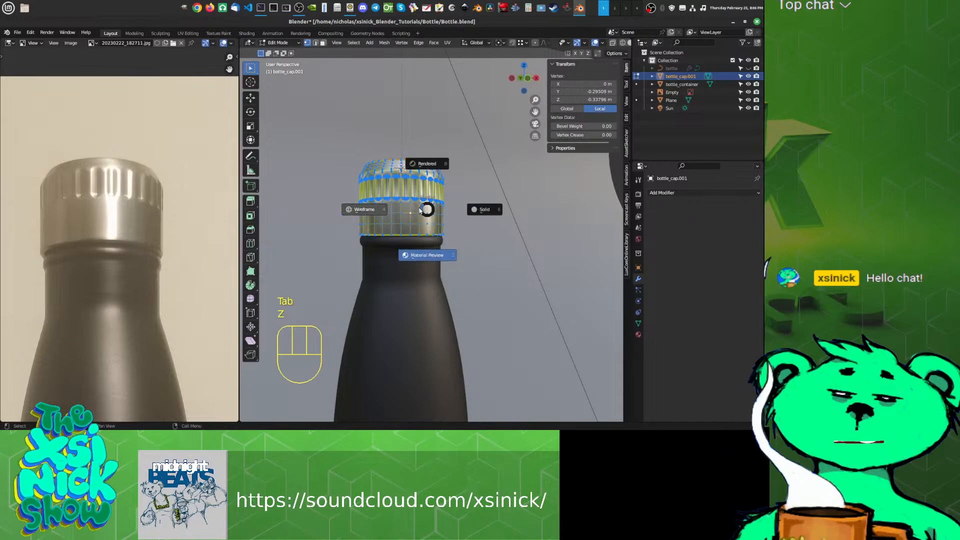
middle_click_drag(460, 204, 360, 194, "shift")
left_click_drag(357, 193, 384, 194)
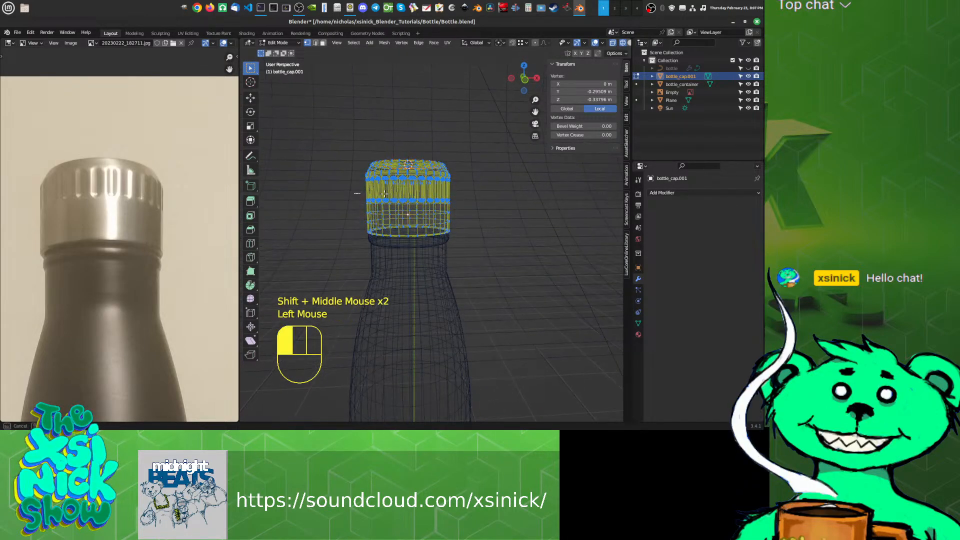
left_click_drag(475, 205, 475, 205)
middle_click_drag(476, 205, 491, 219, "shift")
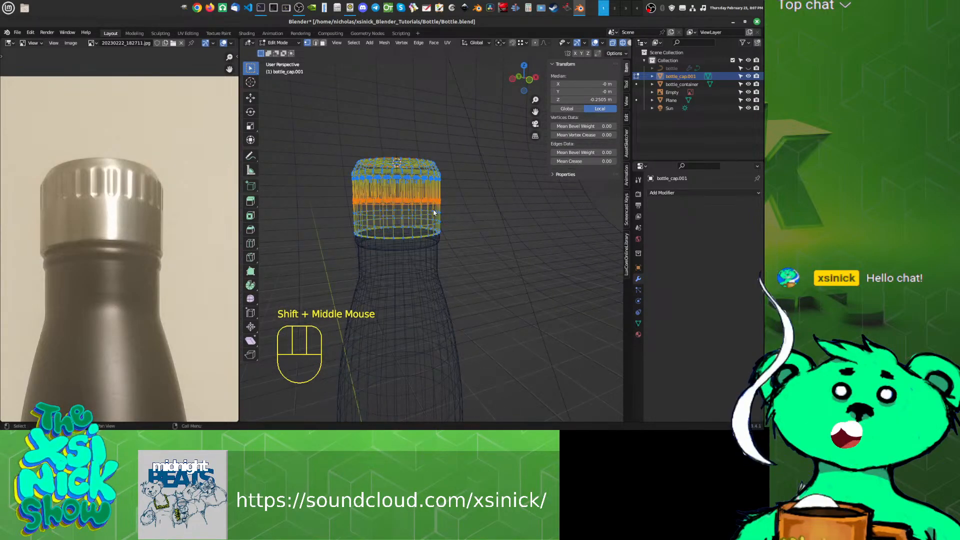
key("z")
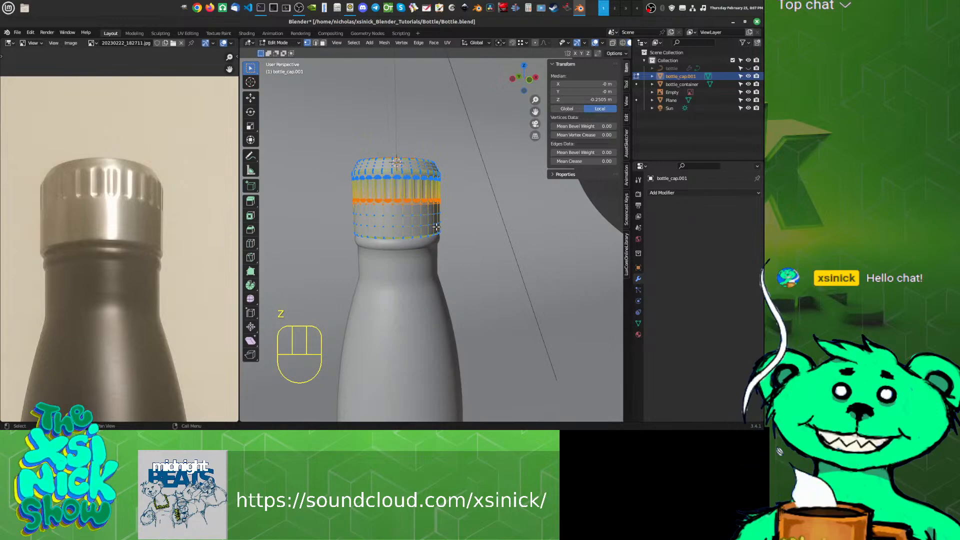
key("g")
key("z")
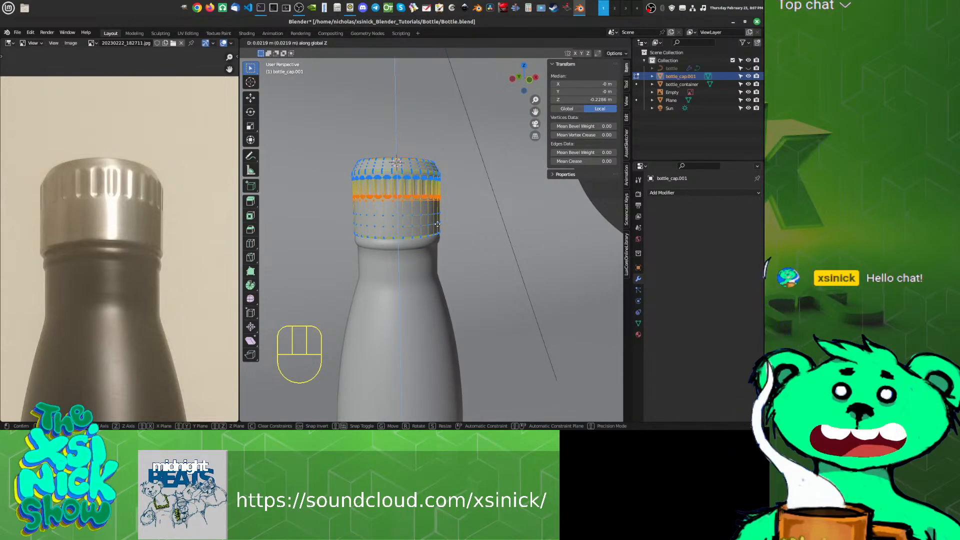
left_click(437, 224)
key("Tab")
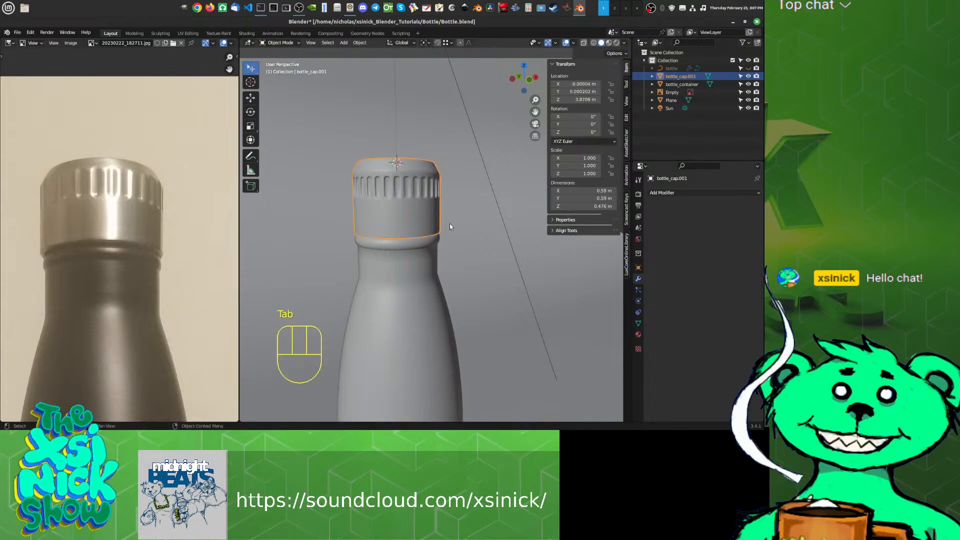
Step: Select the cap's top surface and upper rim vertices in front wireframe view and lower them about 0.005 m along Z
middle_click_drag(449, 223, 414, 160, "shift")
key("Tab")
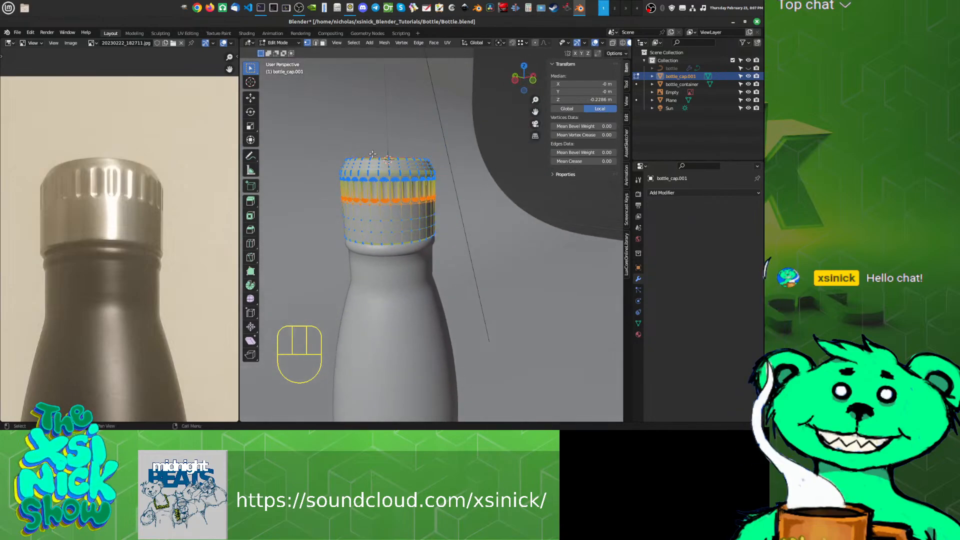
key("z")
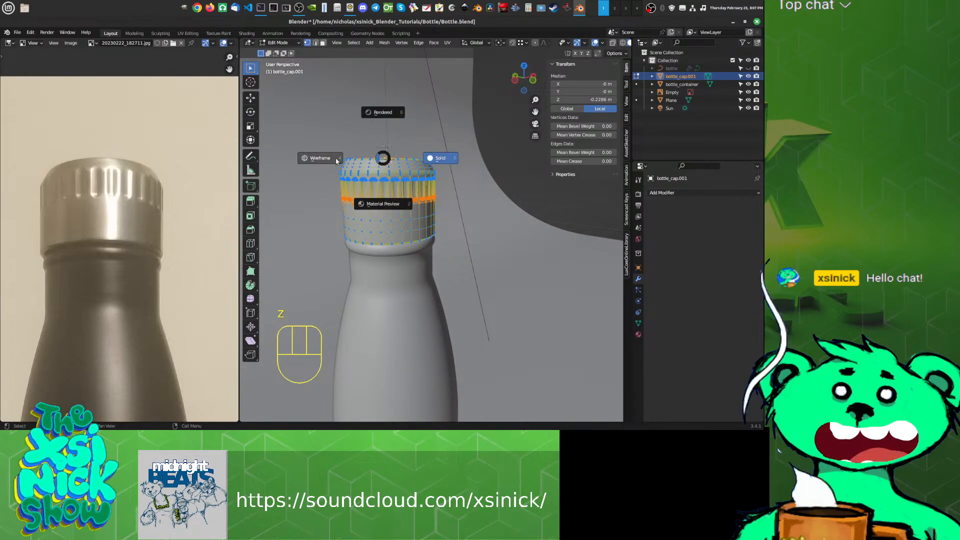
key("shift+z")
key("KP_1")
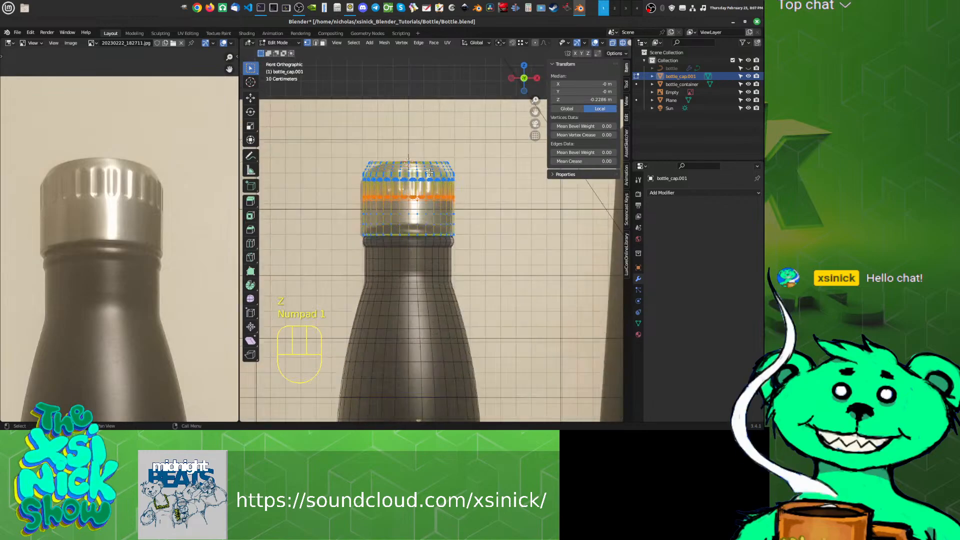
scroll(321, 139, "up", 4)
left_click_drag(294, 132, 426, 149)
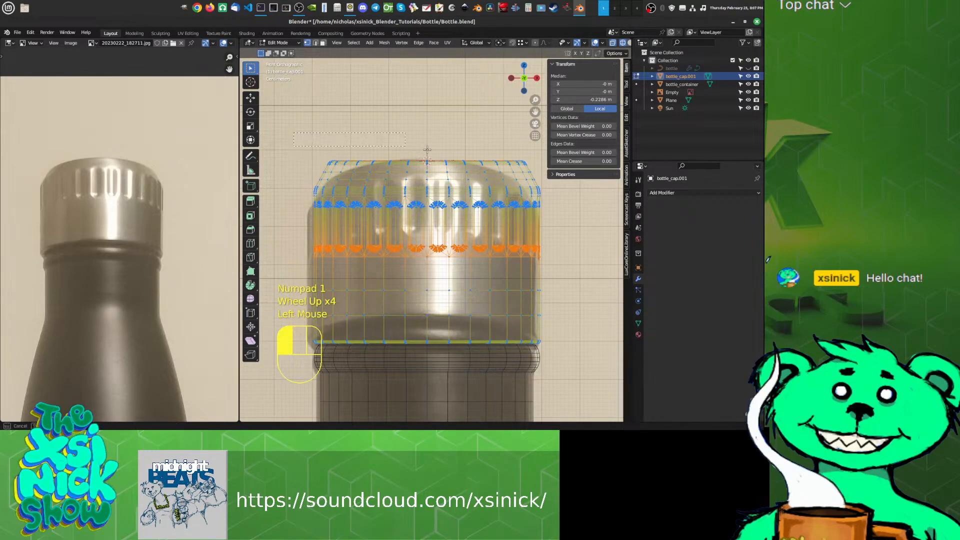
left_click_drag(531, 184, 552, 168)
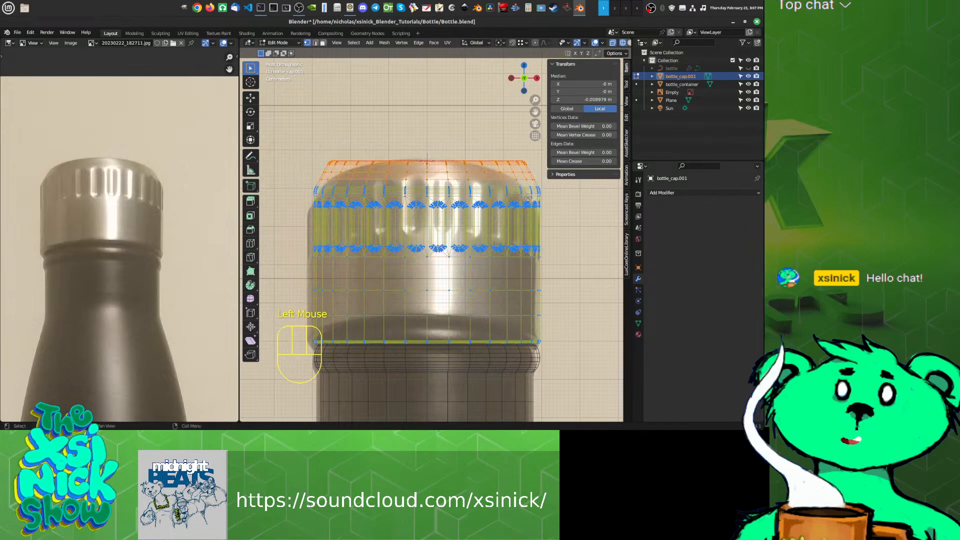
key("g")
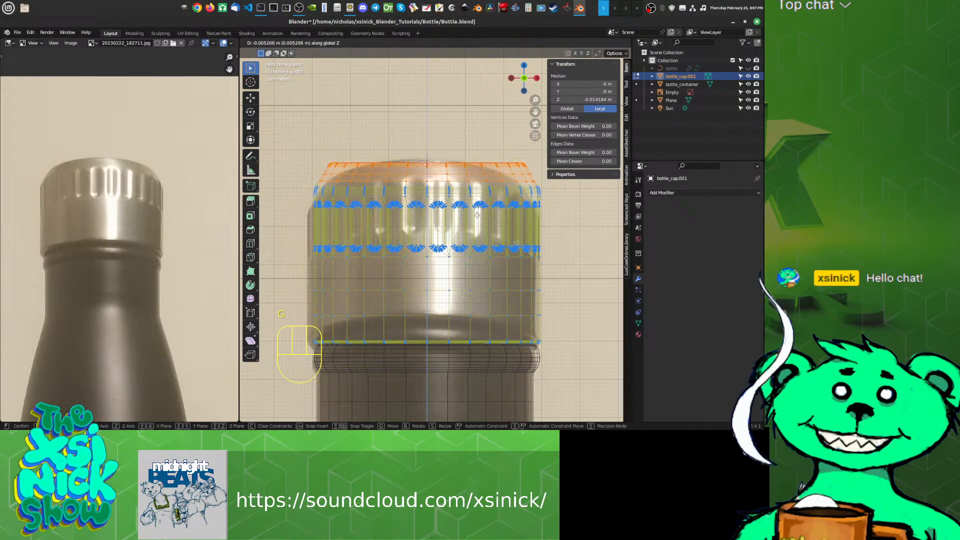
left_click(477, 215)
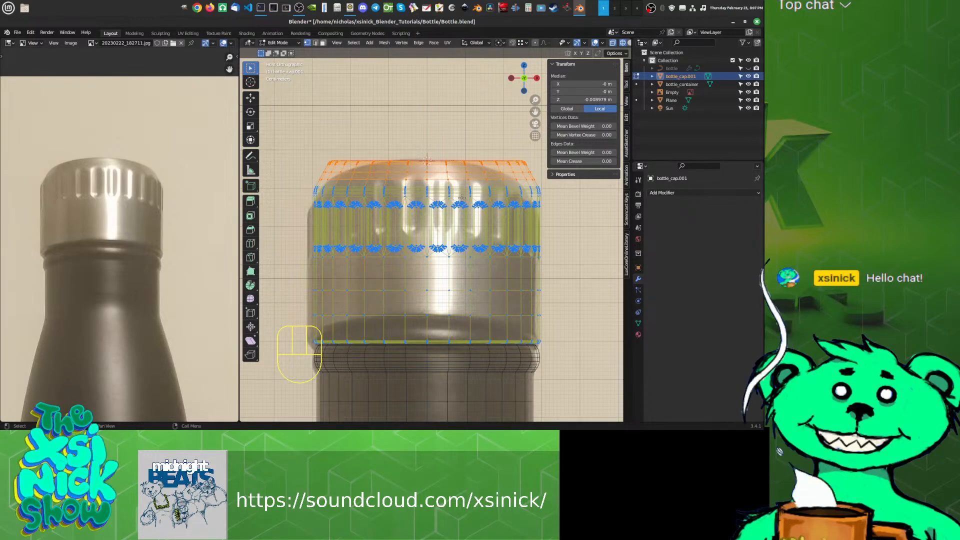
key("g")
key("z")
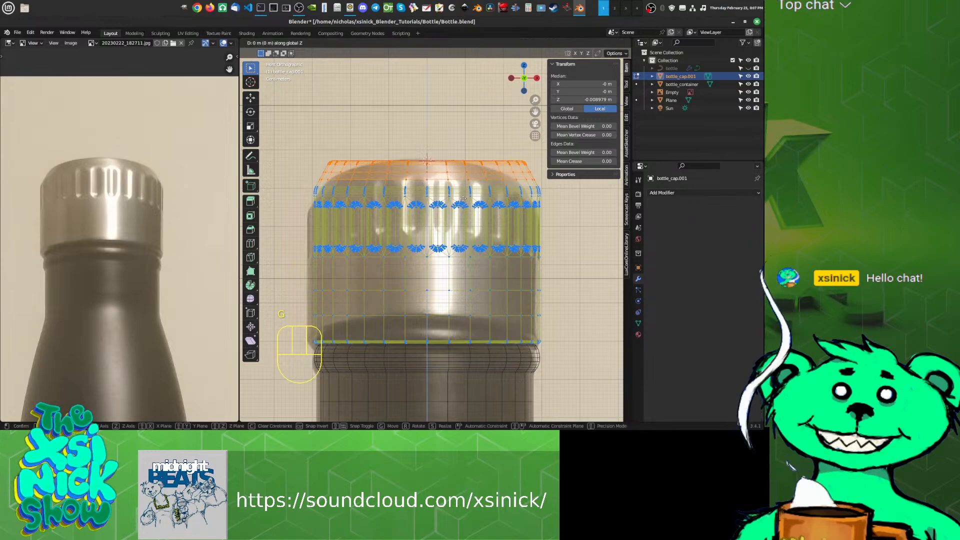
left_click(460, 200)
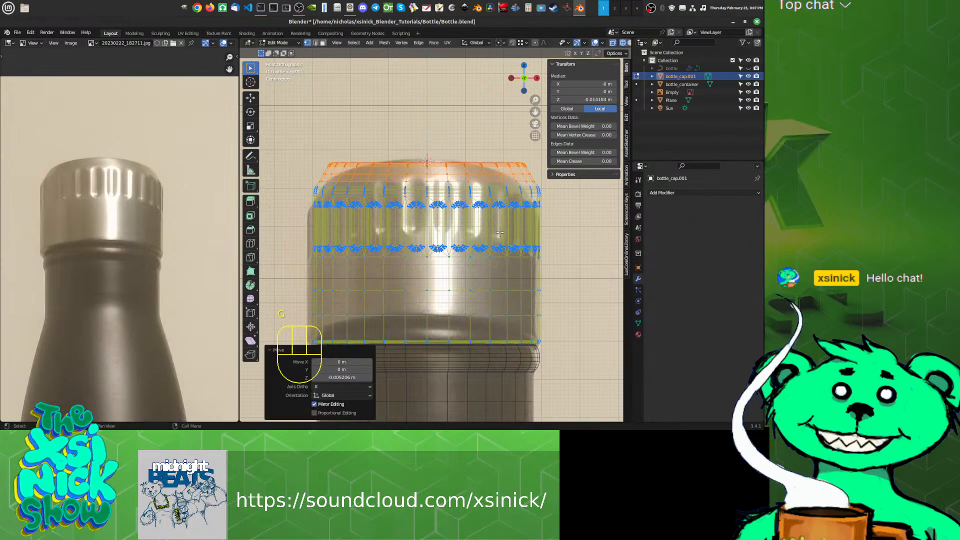
Step: Scale the selected top section of the cap up by about 1.014 and check the result in solid shading
key("s")
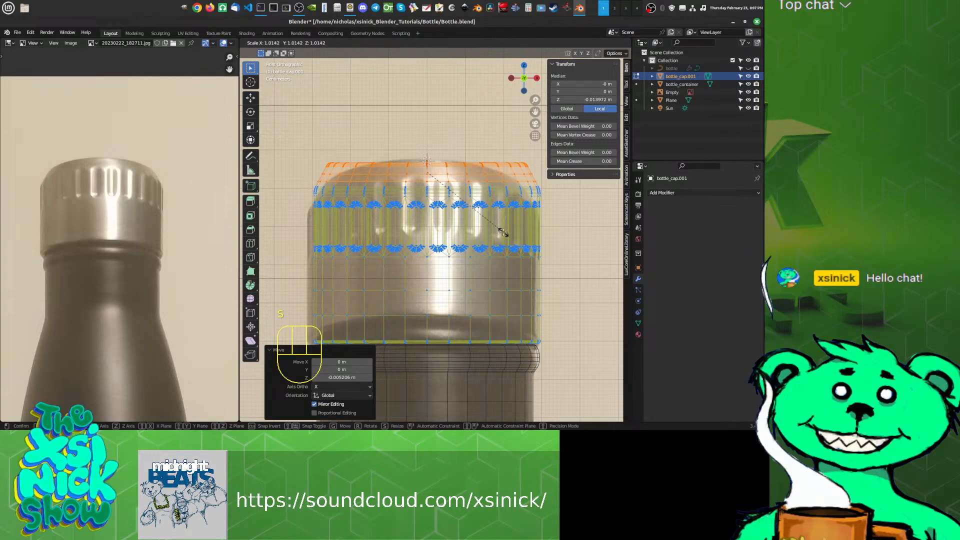
left_click(502, 232)
key("Tab")
mouse_move(502, 197)
middle_mouse_down("shift")
mouse_move(502, 186)
mouse_move(481, 194)
middle_mouse_up("shift")
key("z")
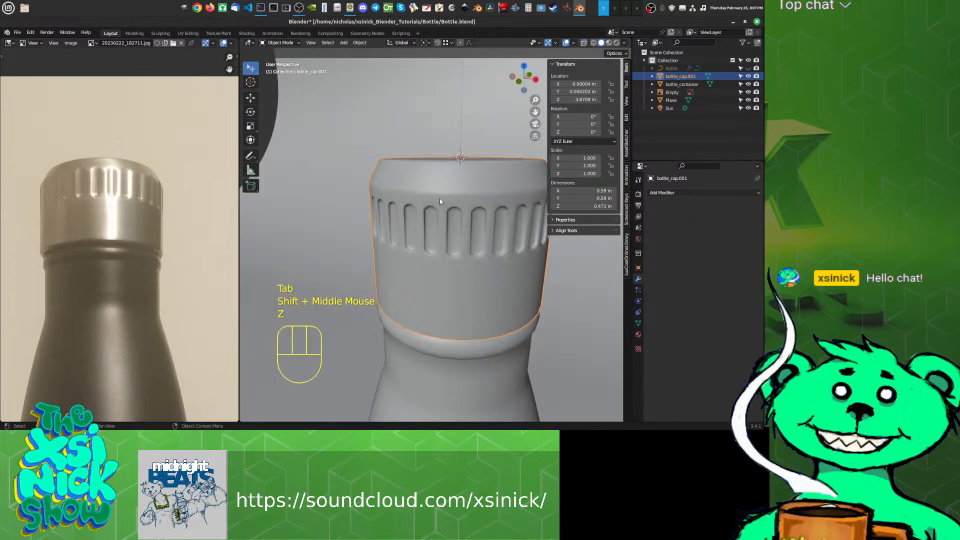
scroll(440, 199, "down", 2)
middle_click_drag(552, 205, 510, 205, "shift")
scroll(439, 189, "down", 1)
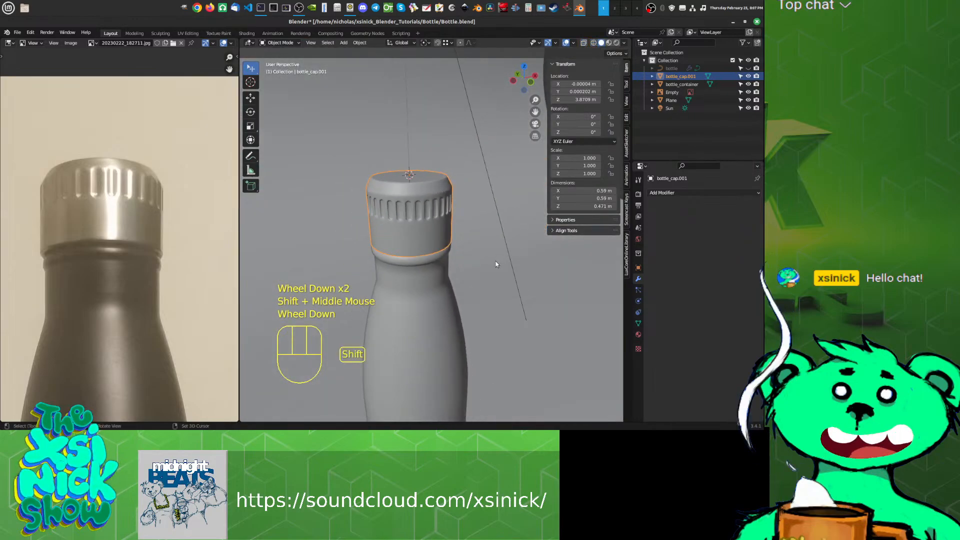
Step: Compare the full shaded bottle with the reference photo, from the cap down to the metal base
middle_click_drag(495, 266, 475, 241, "shift")
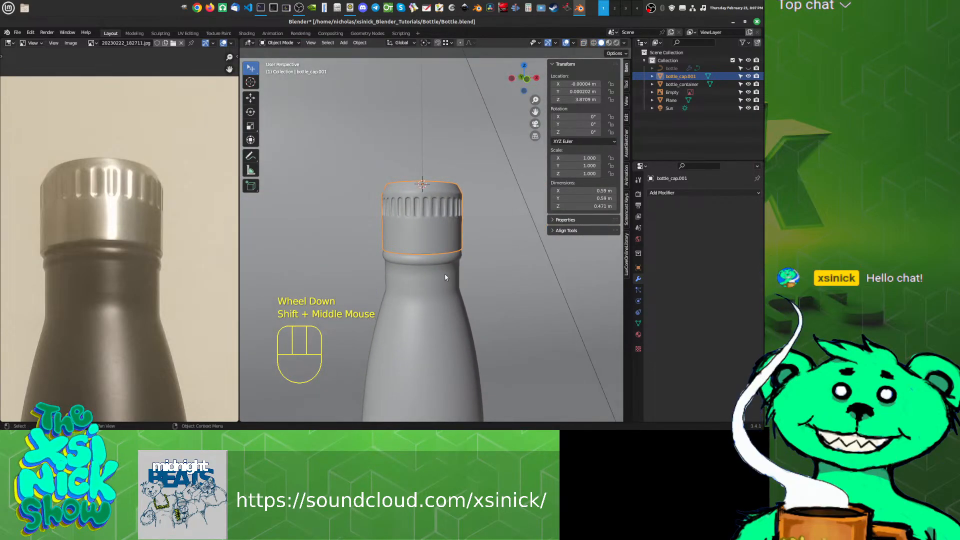
scroll(445, 274, "down", 1)
middle_click_drag(444, 276, 436, 227)
middle_click_drag(411, 294, 399, 217)
scroll(398, 216, "down", 1)
scroll(399, 219, "down", 1)
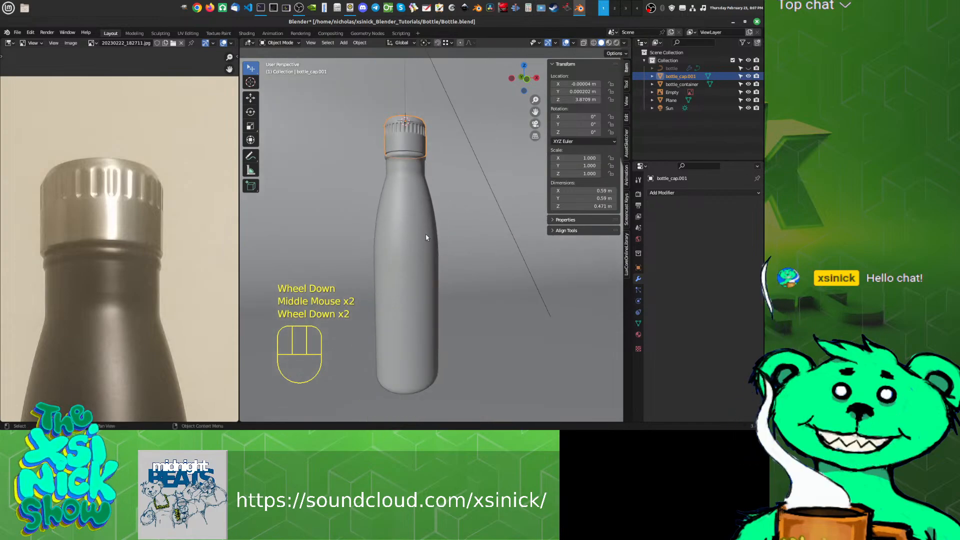
middle_click_drag(145, 323, 143, 245)
middle_click_drag(482, 334, 385, 310)
scroll(388, 308, "up", 2)
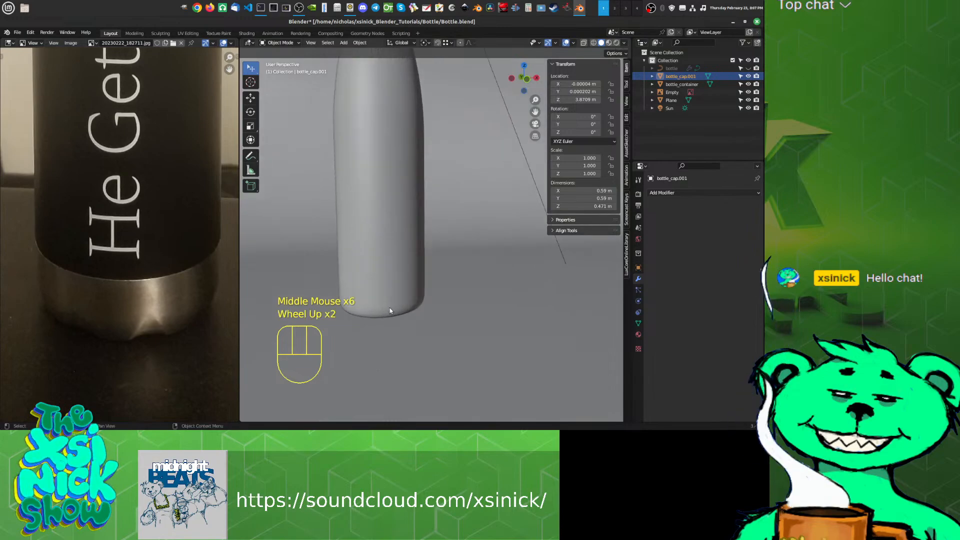
Step: Separate the linked bottom section of the bottle container's mesh into its own object
left_click(389, 305)
key("Tab")
scroll(418, 314, "up", 4)
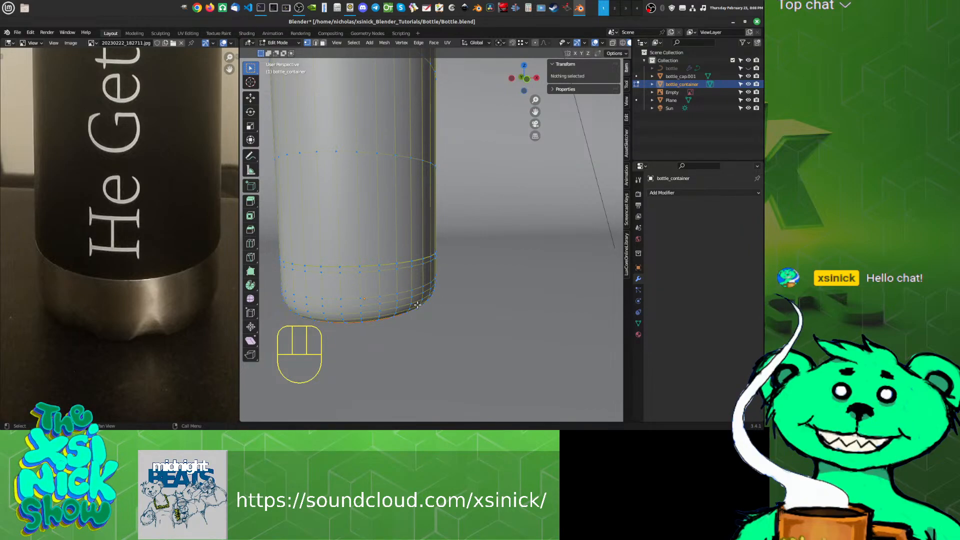
mouse_move(382, 298)
middle_mouse_down()
mouse_move(442, 278)
mouse_move(395, 301)
middle_mouse_up()
mouse_move(395, 300)
middle_mouse_down("shift")
mouse_move(411, 287)
mouse_move(379, 328)
mouse_move(465, 289)
mouse_move(419, 304)
mouse_move(405, 289)
mouse_move(385, 309)
middle_mouse_up("shift")
key("Tab")
key("Tab")
left_click(379, 329)
key("l")
key("p")
left_click(481, 294)
Step: Return to Object Mode, select the separated base section and save the file
key("Tab")
left_click(406, 289)
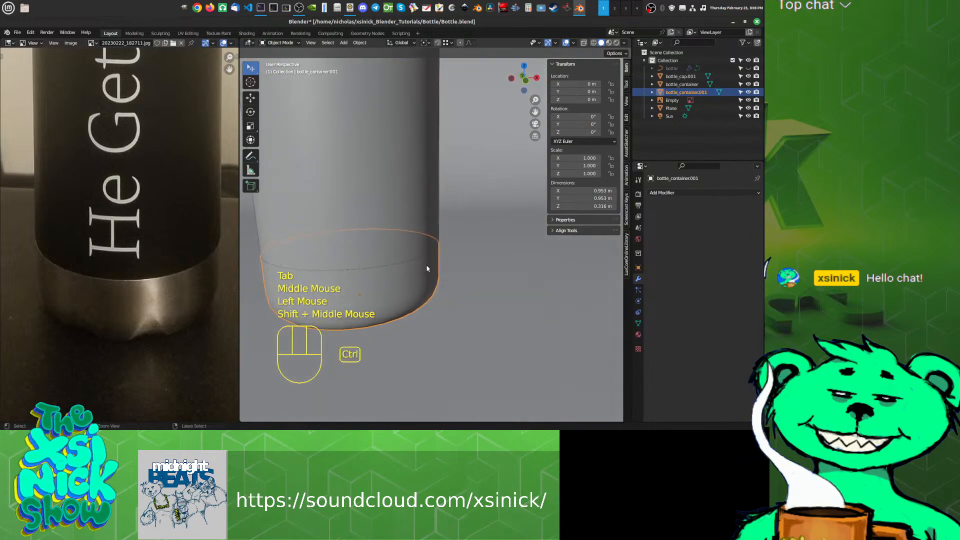
key("ctrl+s")
Step: Select the +X half of the base section's vertices, including the centre line, in top wireframe view
mouse_move(426, 268)
middle_mouse_down()
mouse_move(480, 277)
mouse_move(439, 280)
middle_mouse_up()
middle_click_drag(440, 280, 417, 280, "shift")
key("Tab")
key("KP_7")
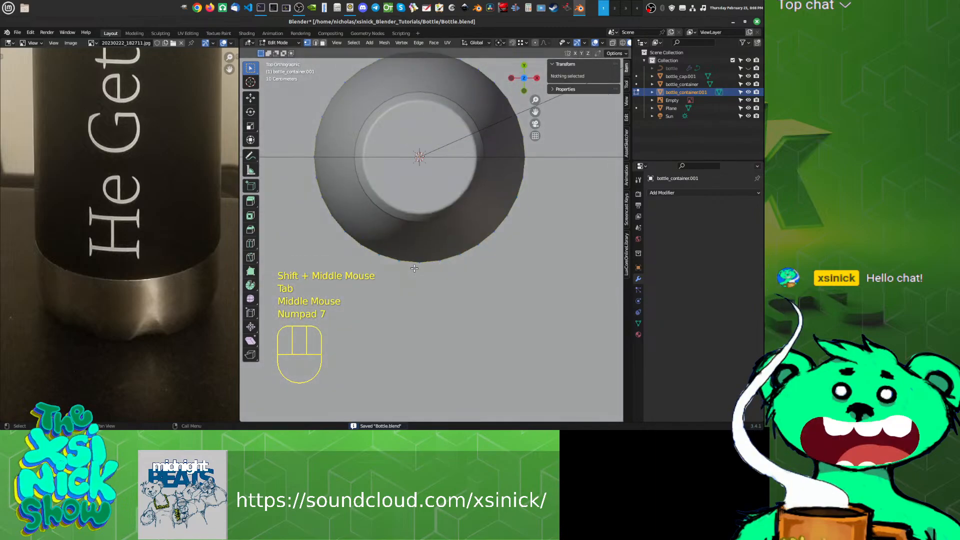
key("z")
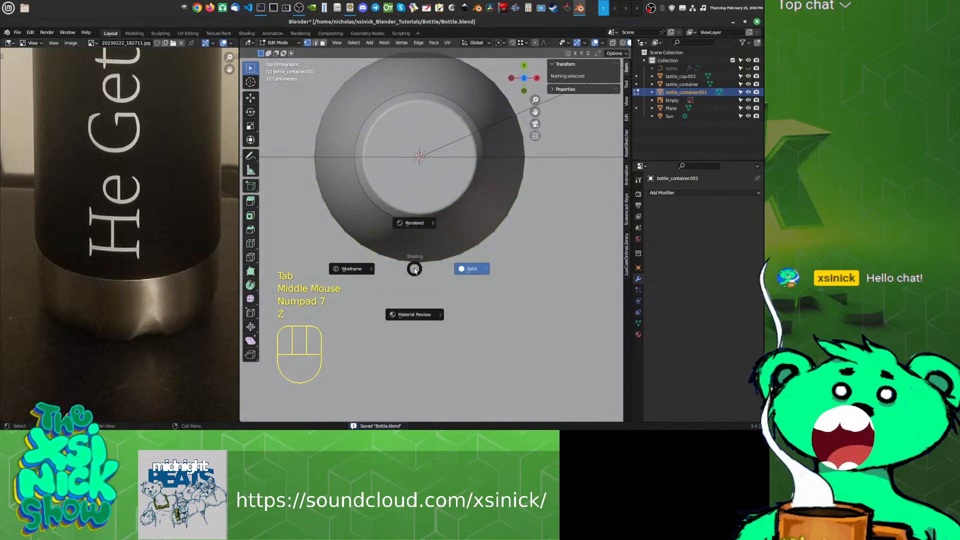
left_click(362, 270)
middle_click_drag(410, 155, 407, 193)
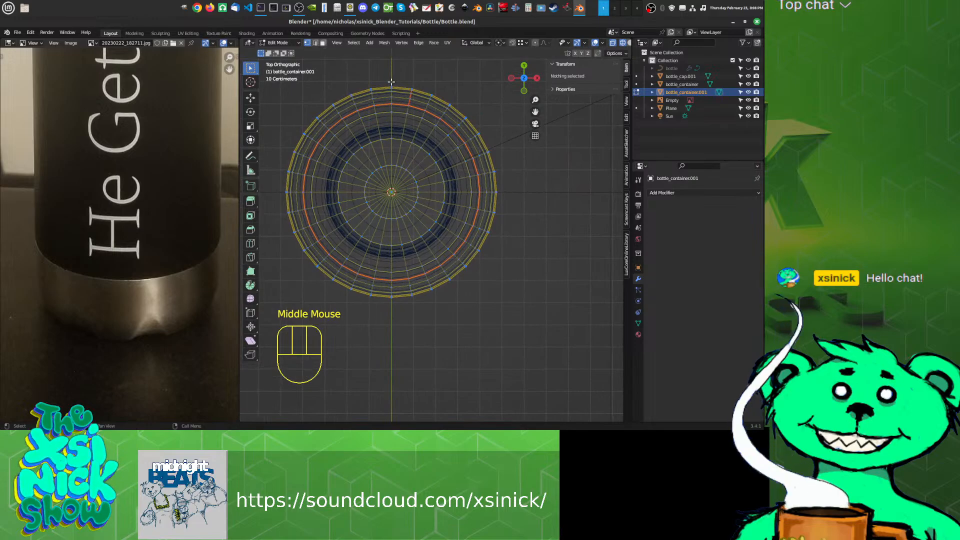
left_click_drag(391, 82, 552, 365)
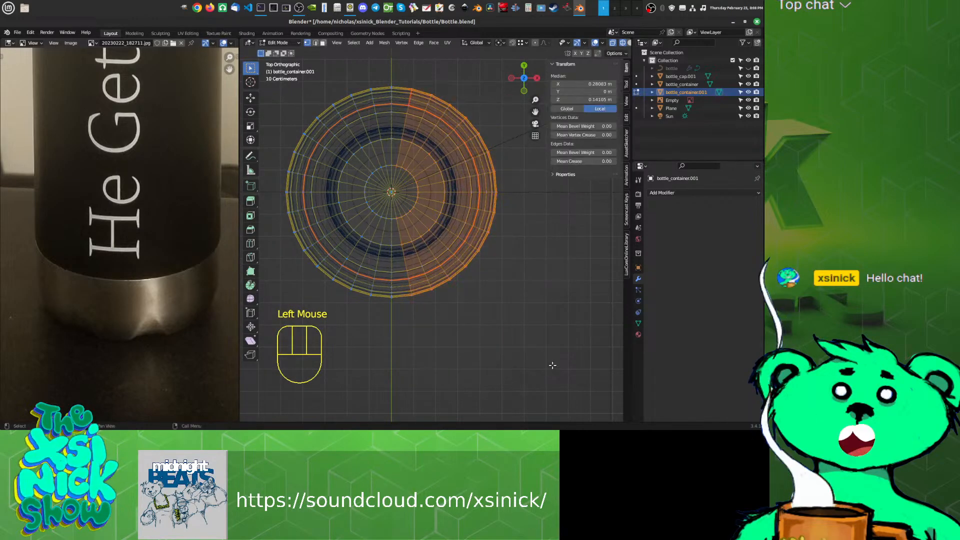
left_click(387, 81)
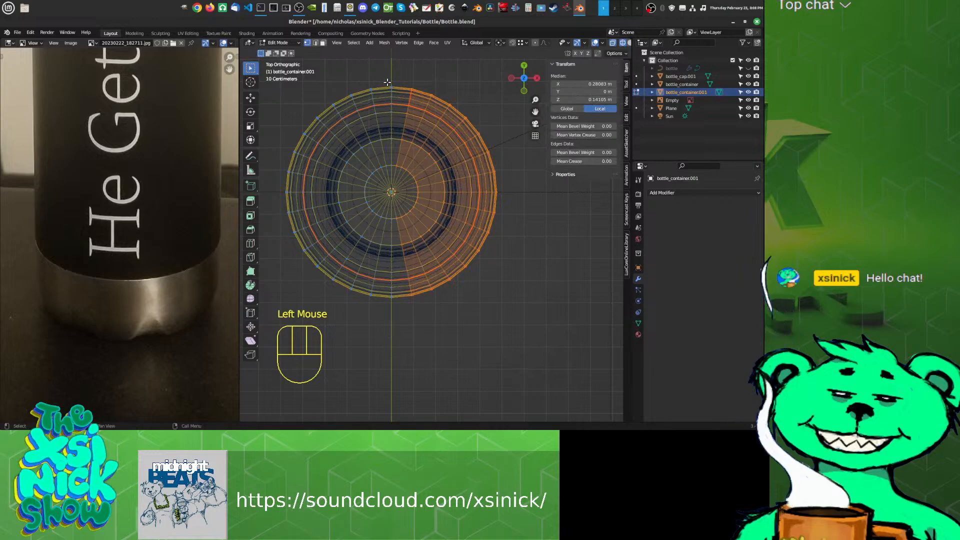
left_click(388, 81)
left_click_drag(390, 81, 596, 399)
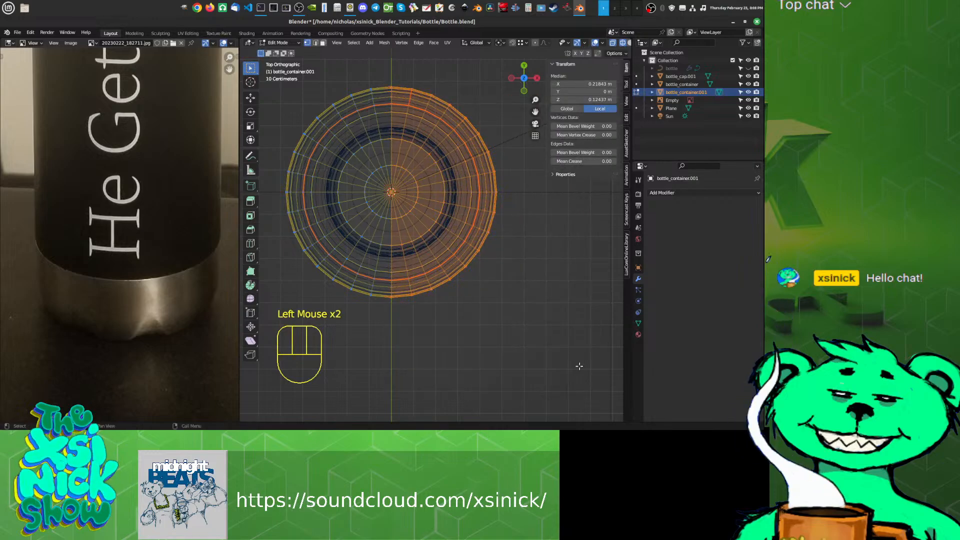
key("ctrl+i")
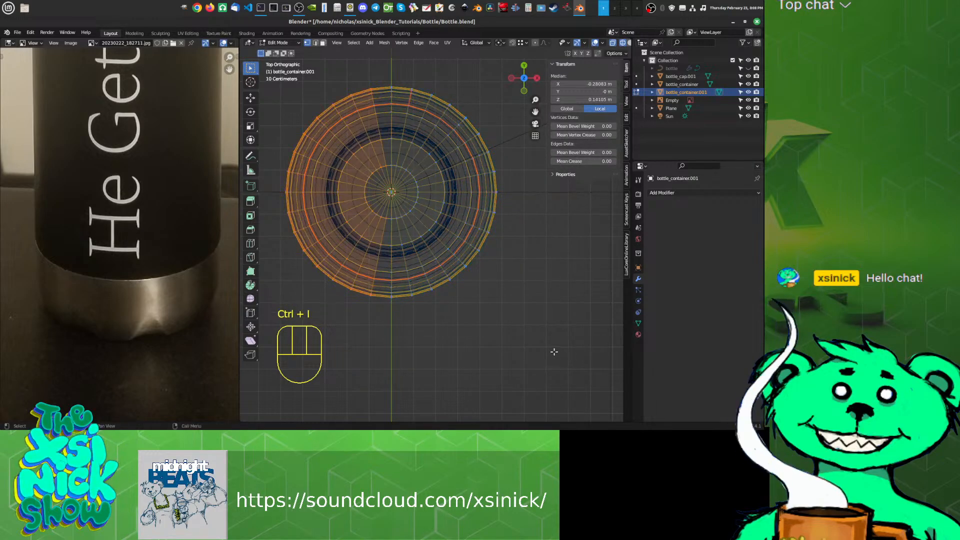
key("ctrl+z")
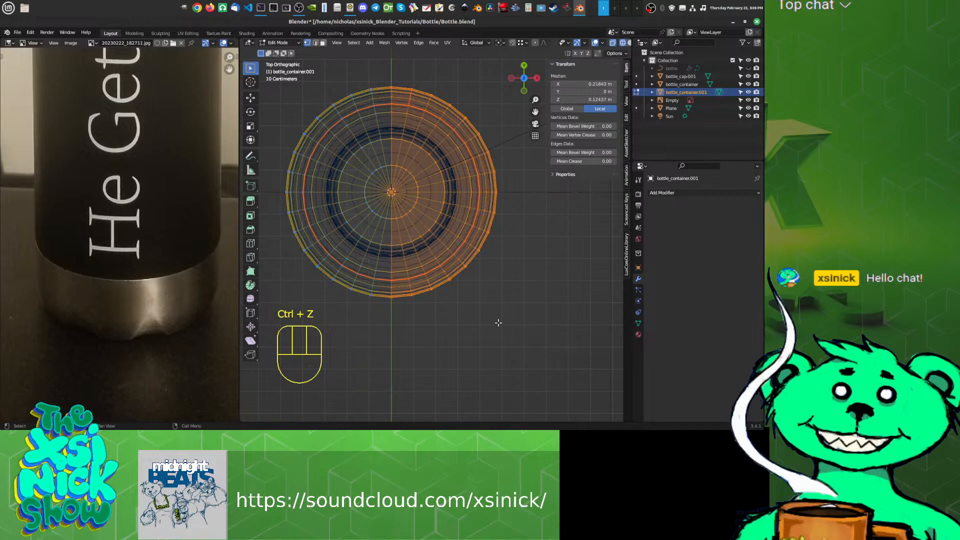
key("ctrl+i")
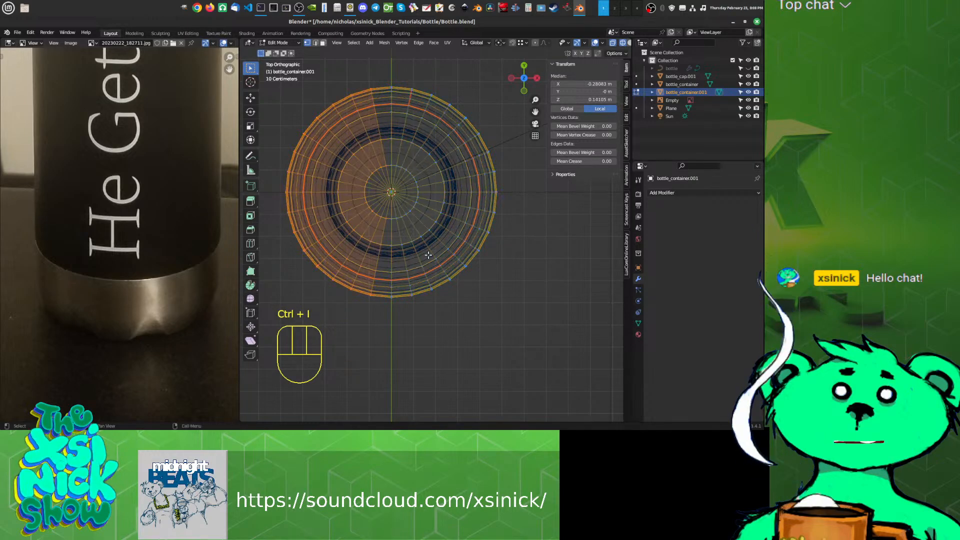
key("ctrl+z")
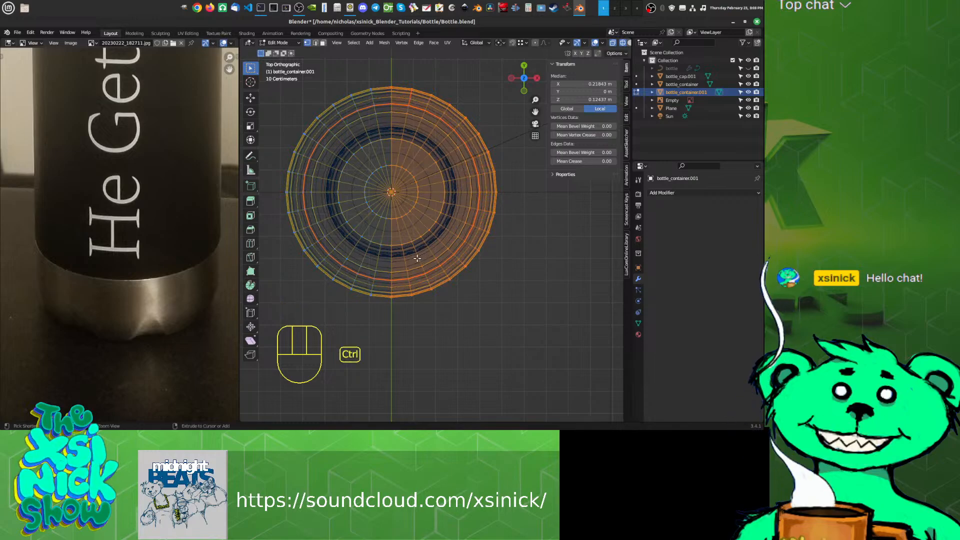
Step: Switch to face selection, invert the selection and delete the faces of the base section's -X half
key("ctrl+Tab")
left_click(404, 274)
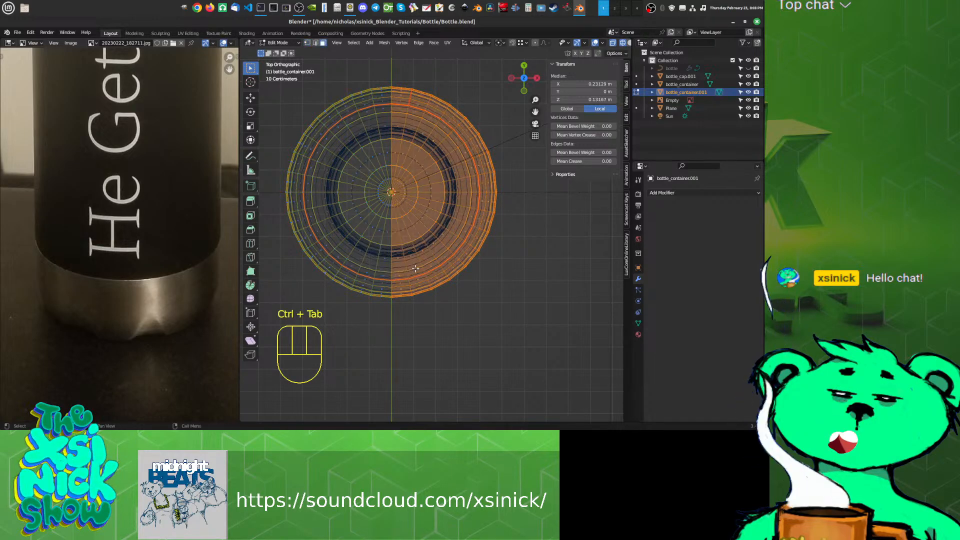
key("ctrl+i")
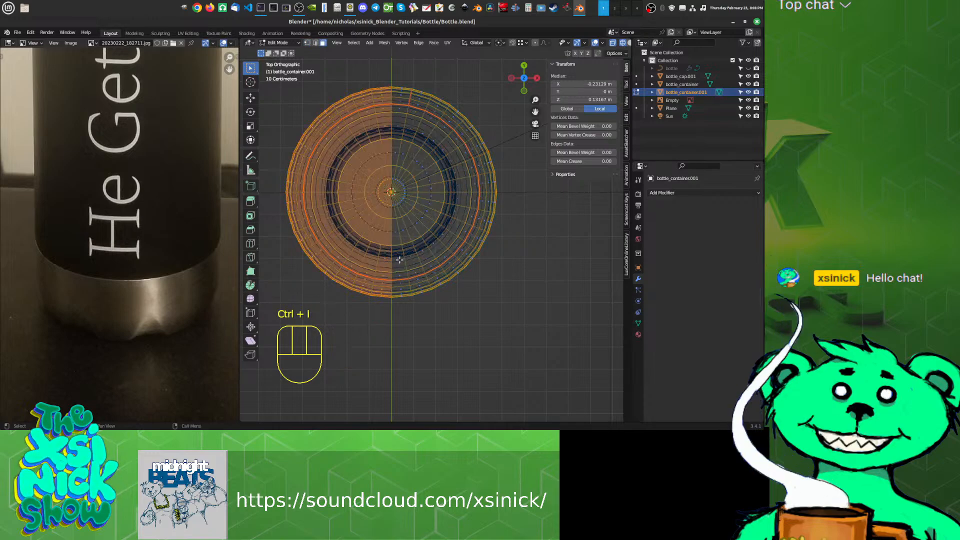
key("x")
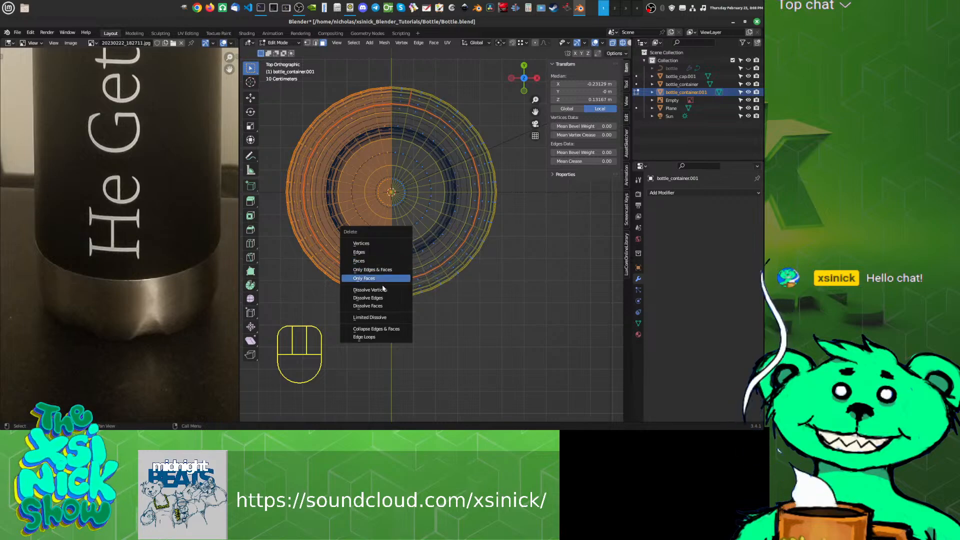
left_click(379, 261)
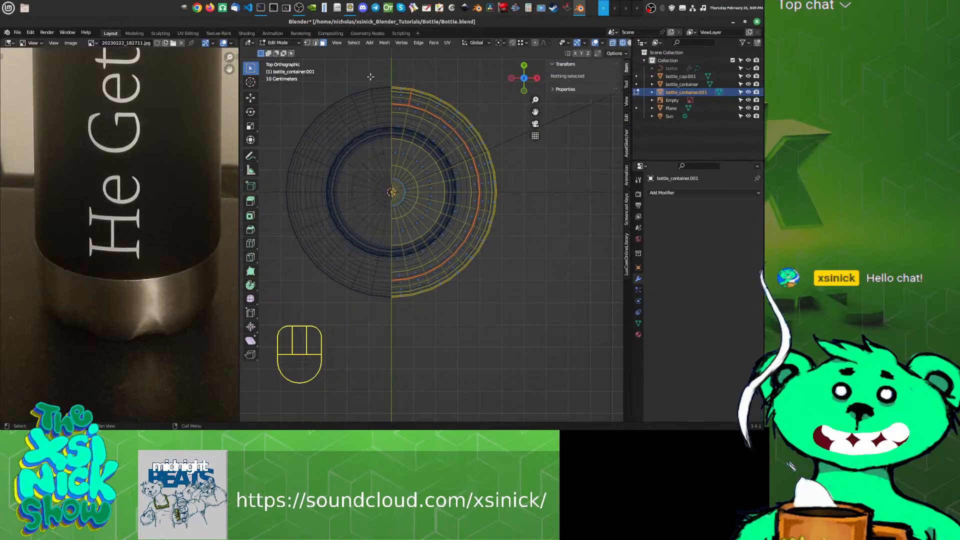
Step: Delete the faces in the +Y half of the remaining base section, keeping only a quarter of it
left_click_drag(356, 77, 574, 194)
key("x")
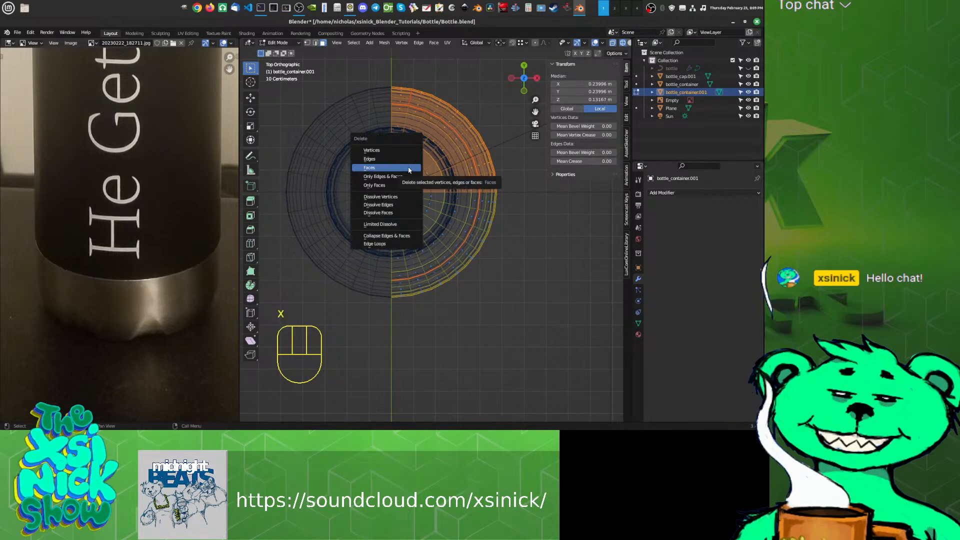
left_click(399, 169)
middle_click_drag(400, 170, 487, 204)
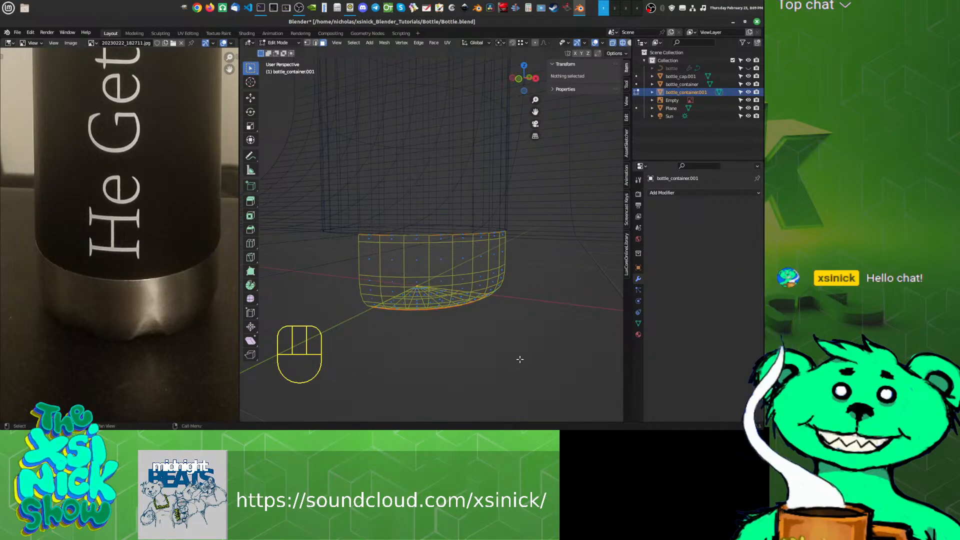
middle_click_drag(520, 359, 388, 314, "shift")
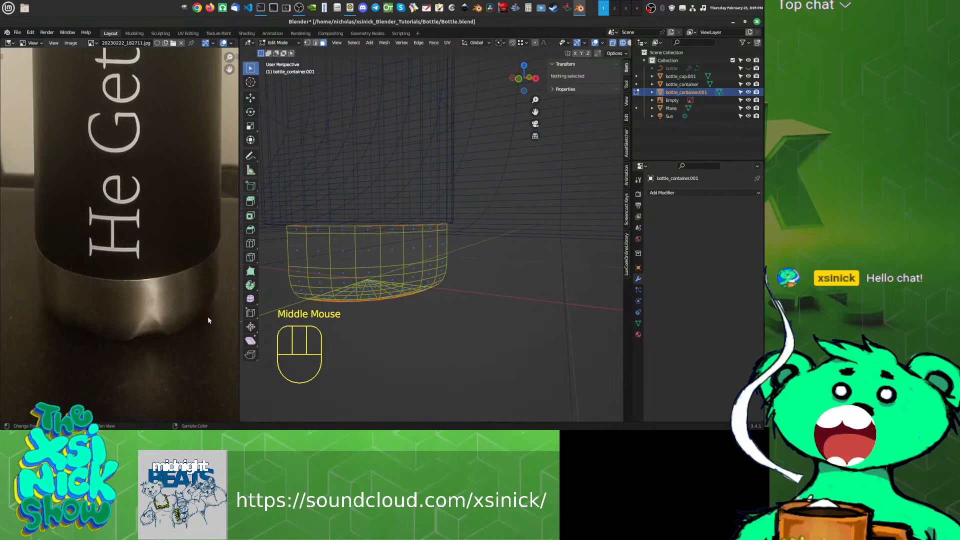
middle_click_drag(320, 294, 323, 314)
middle_click_drag(322, 314, 299, 306, "shift")
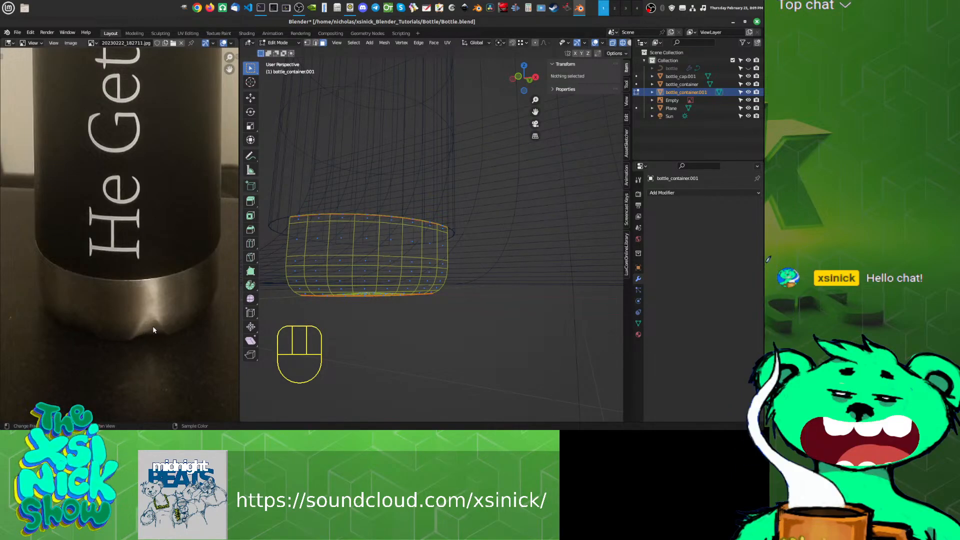
middle_click_drag(319, 329, 351, 344, "shift")
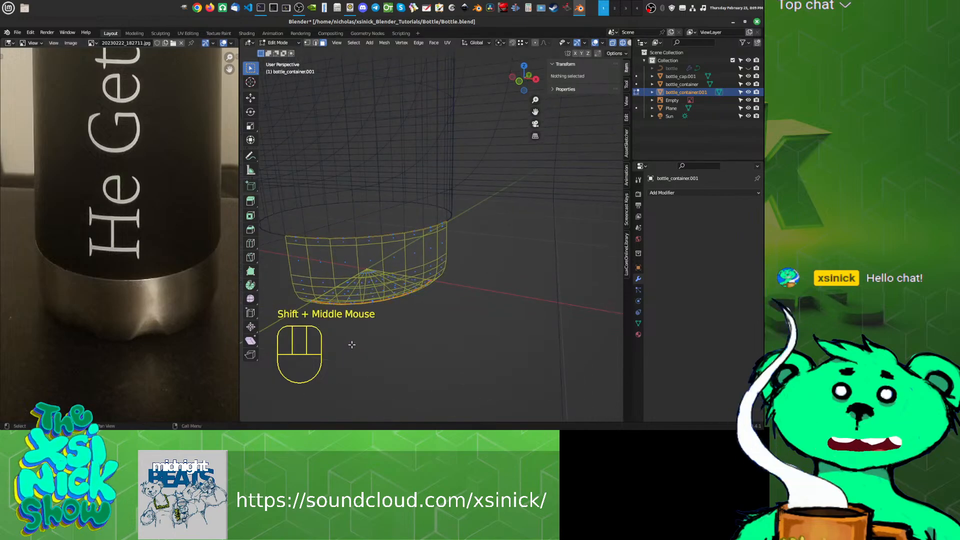
Step: Return to Object Mode, reset the 3D cursor to the world origin and save the file
key("Tab")
middle_click_drag(462, 345, 460, 314)
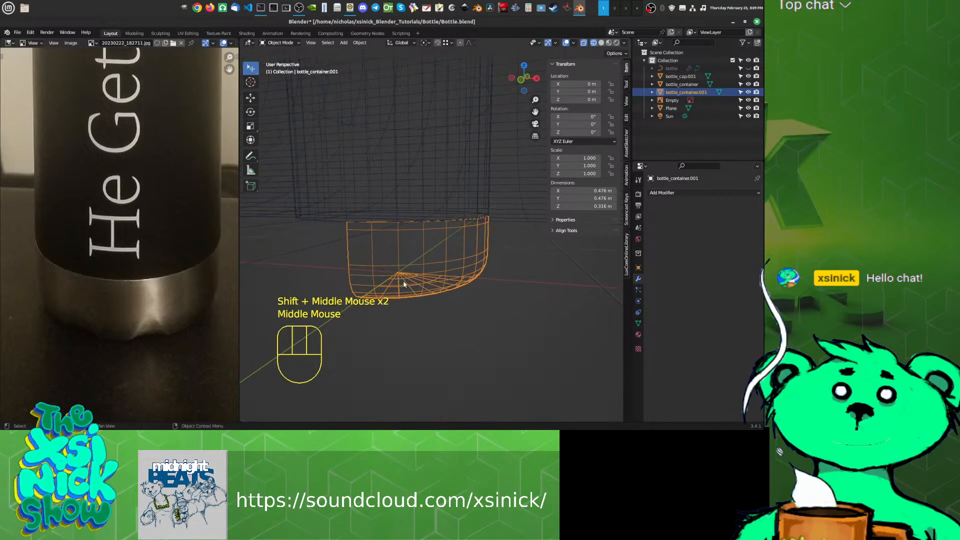
key("shift")
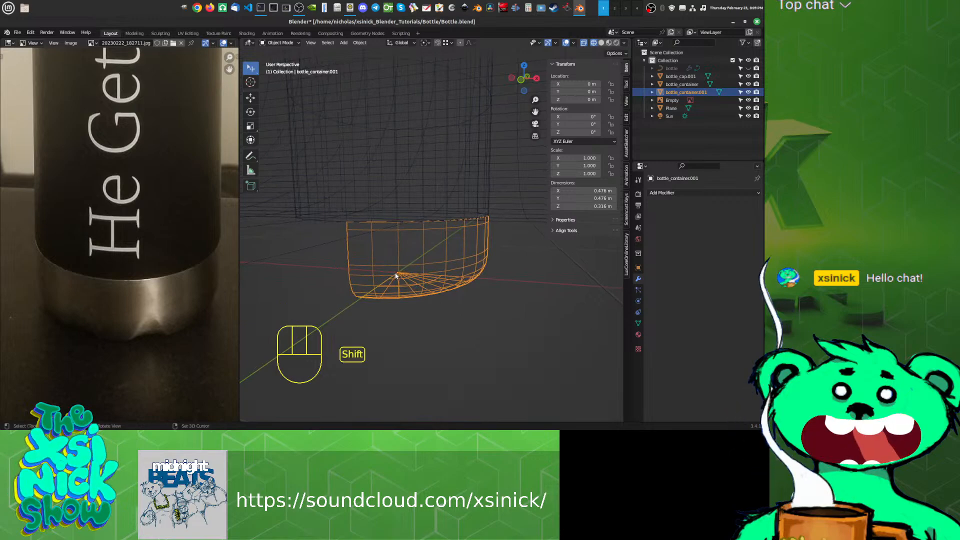
key("shift+s")
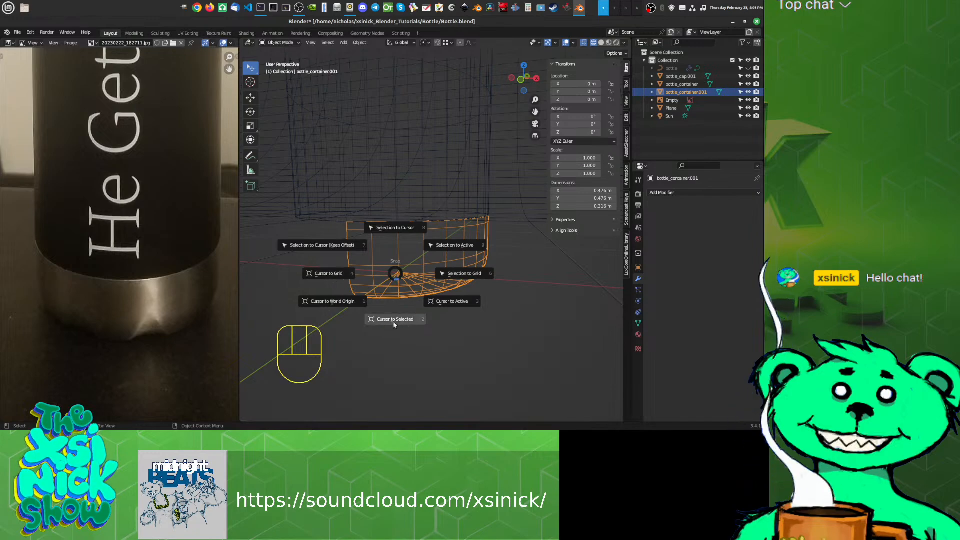
left_click(411, 291)
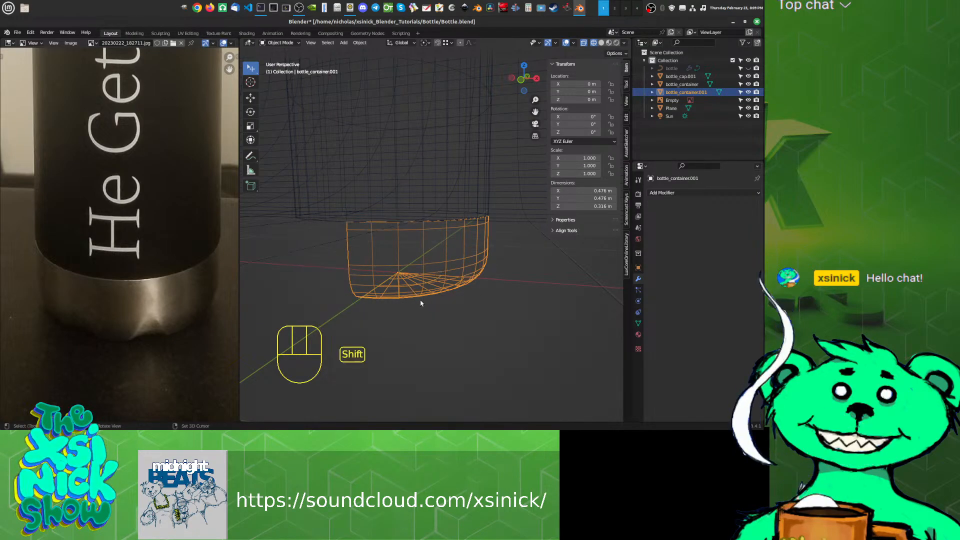
key("shift+c")
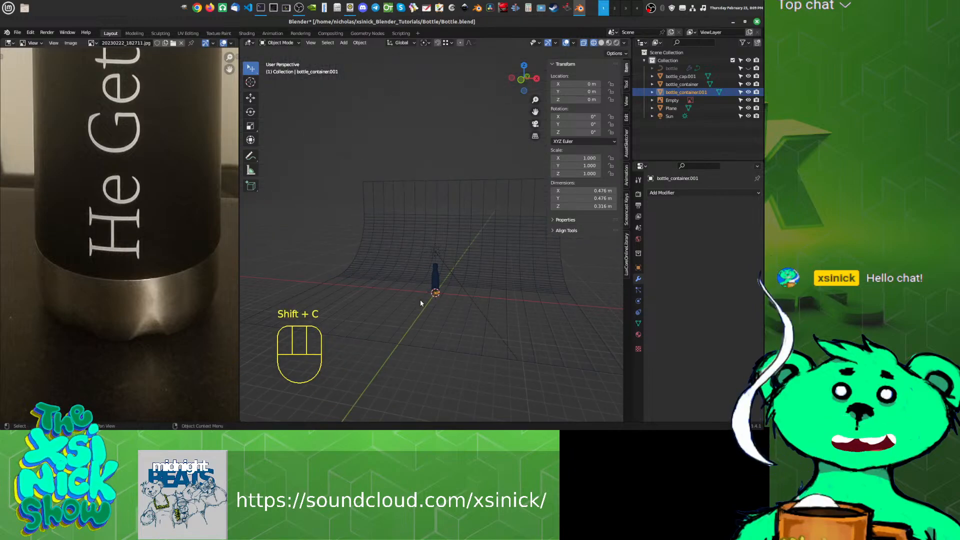
scroll(436, 300, "up", 13)
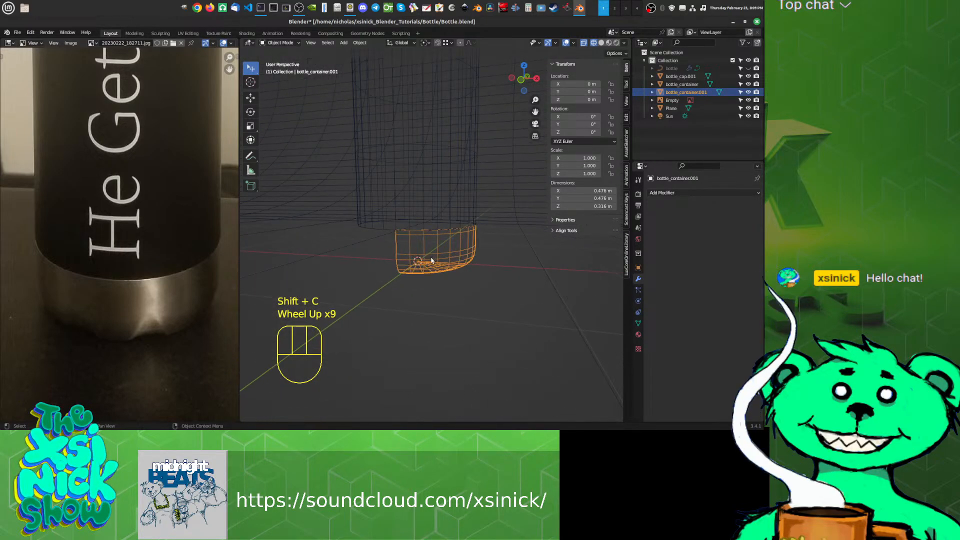
key("ctrl+s")
middle_click_drag(439, 251, 440, 252)
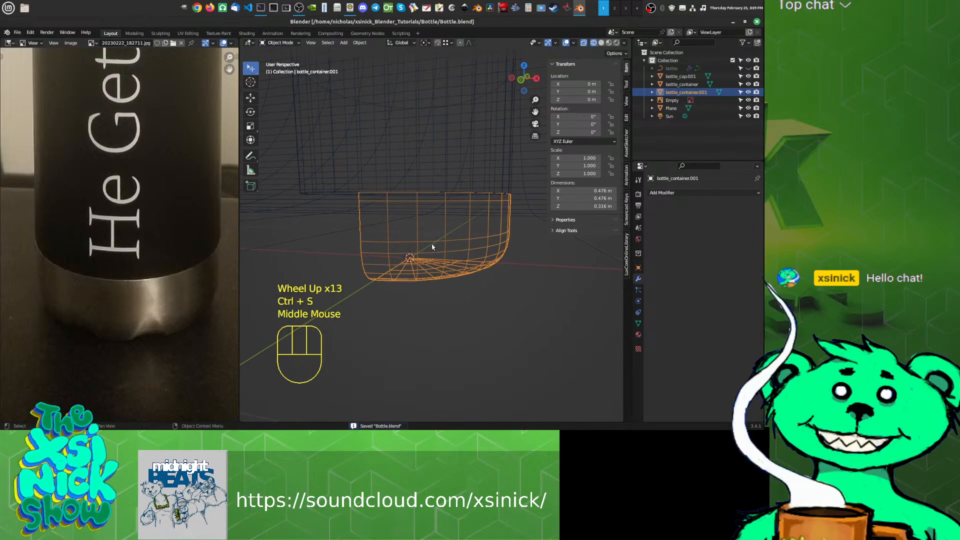
Step: Add a mesh cylinder at the world origin and scale it uniformly to about 0.121
key("shift+a")
mouse_move(436, 245)
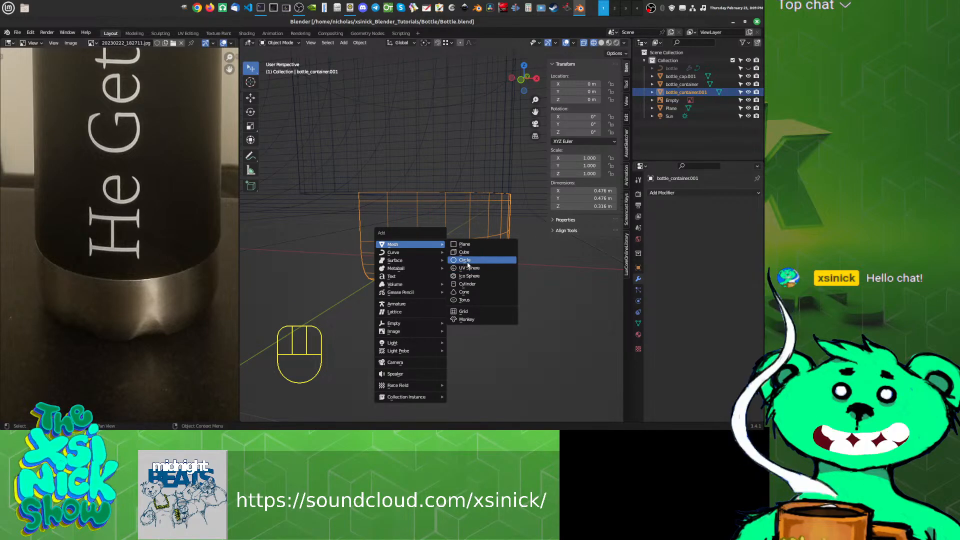
left_click(464, 284)
scroll(439, 279, "down", 5)
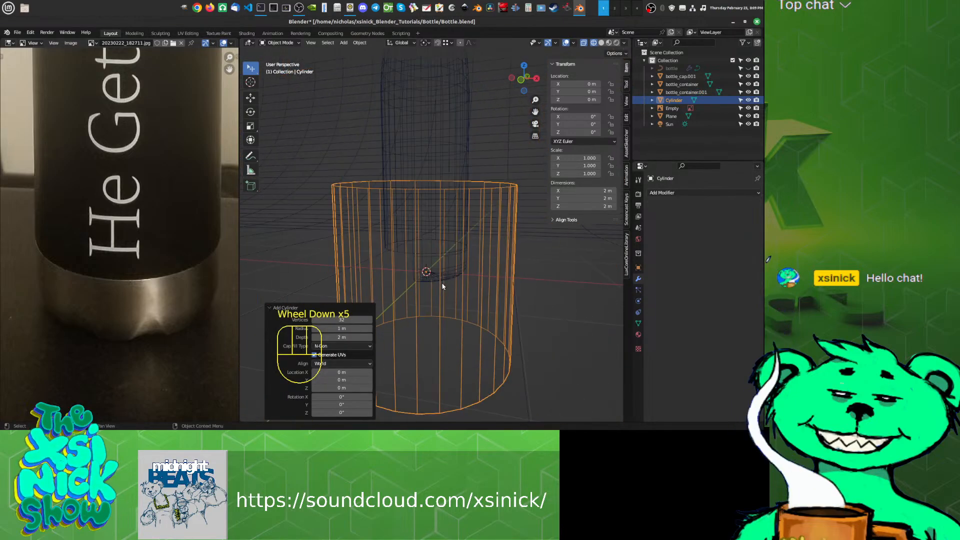
scroll(456, 286, "up", 1)
scroll(455, 286, "up", 1)
key("s")
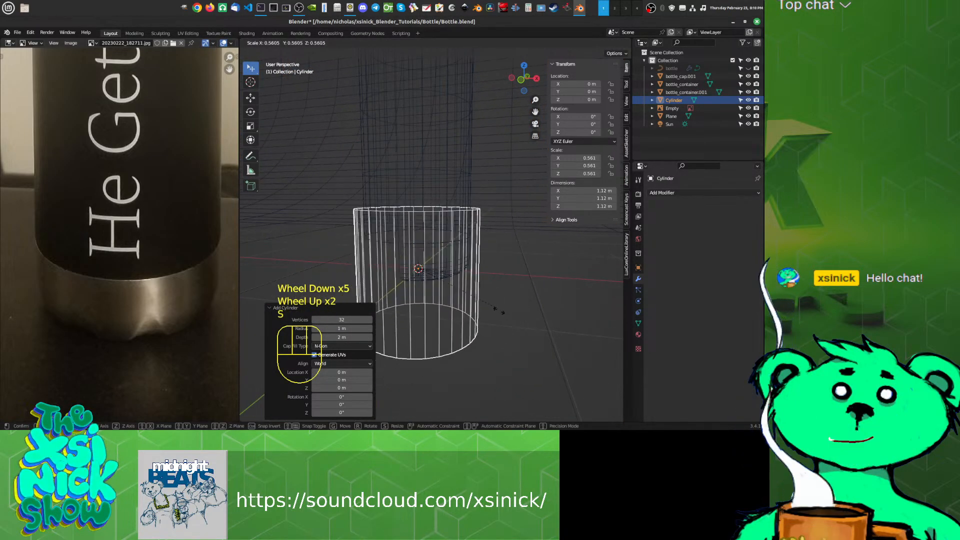
left_click(427, 286)
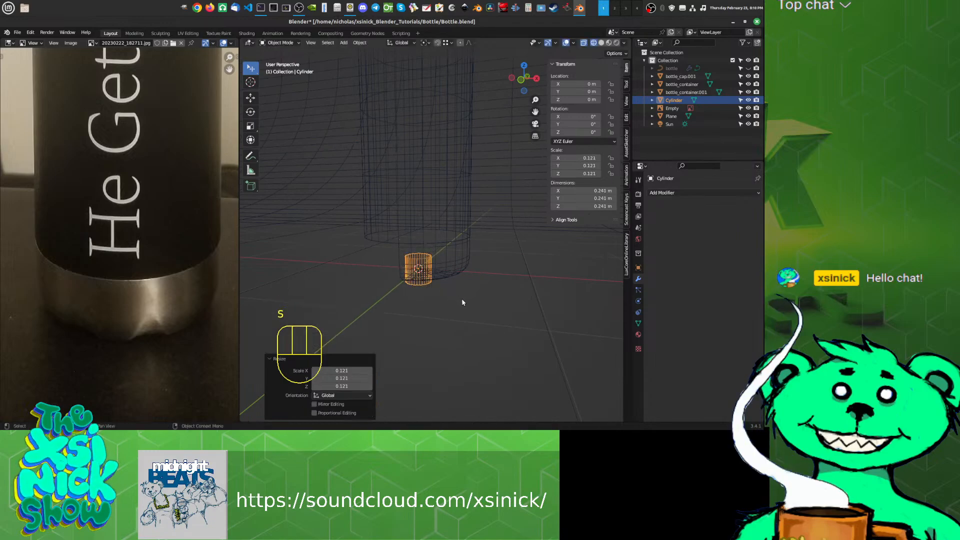
Step: Stretch the cylinder along Z by a factor of about 1.525, then scale it uniformly by about 0.713
key("s")
key("z")
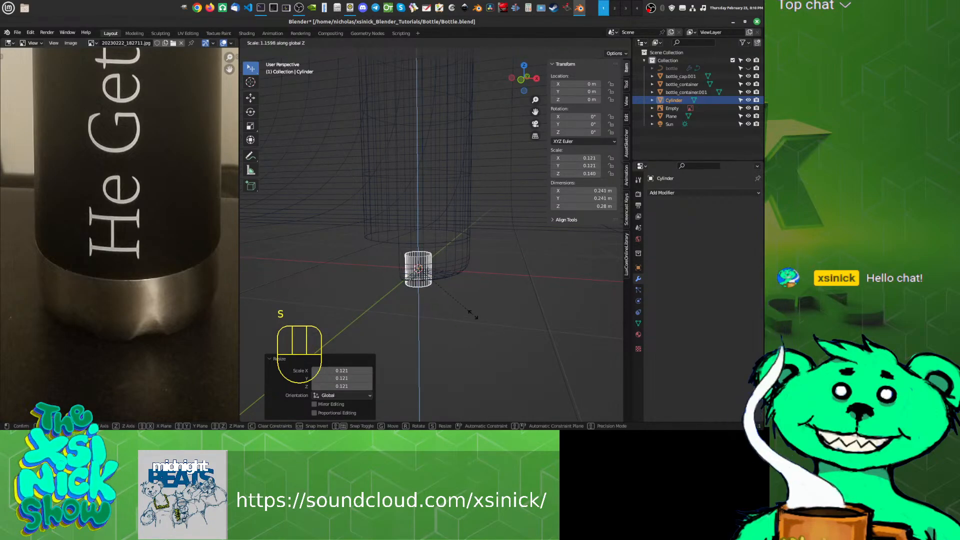
left_click(457, 351)
key("s")
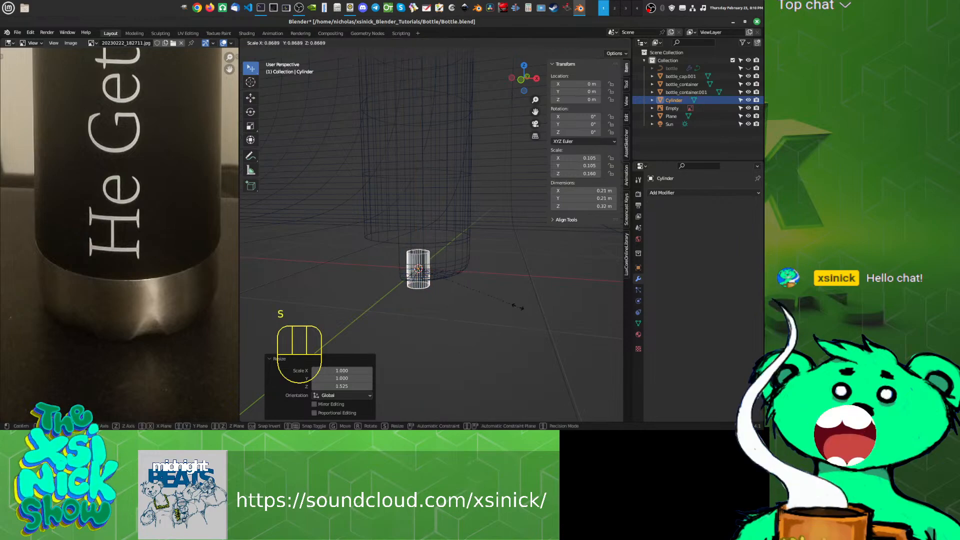
left_click(445, 281)
scroll(446, 283, "up", 6)
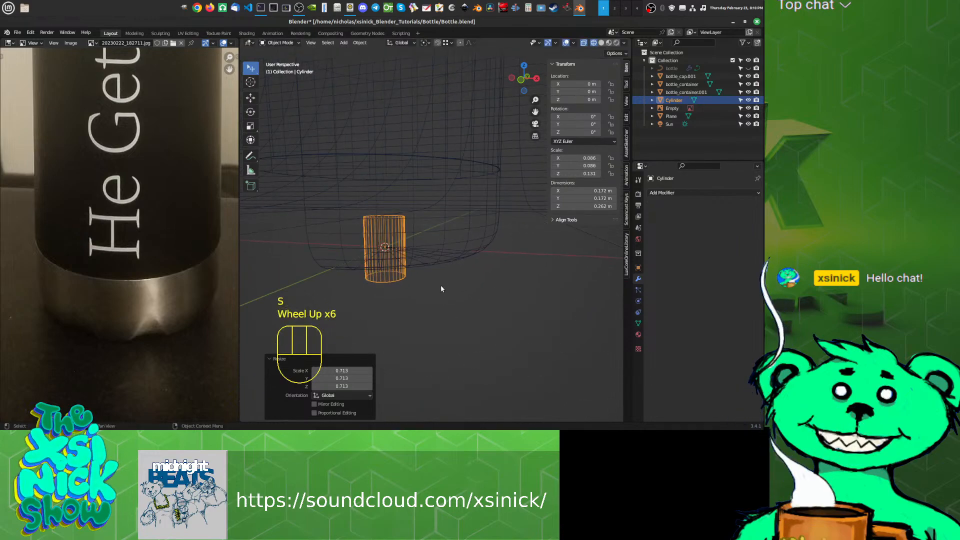
Step: Preview the base section with material shading, then switch the viewport to solid shading
middle_click_drag(444, 285, 481, 281)
left_click(609, 43)
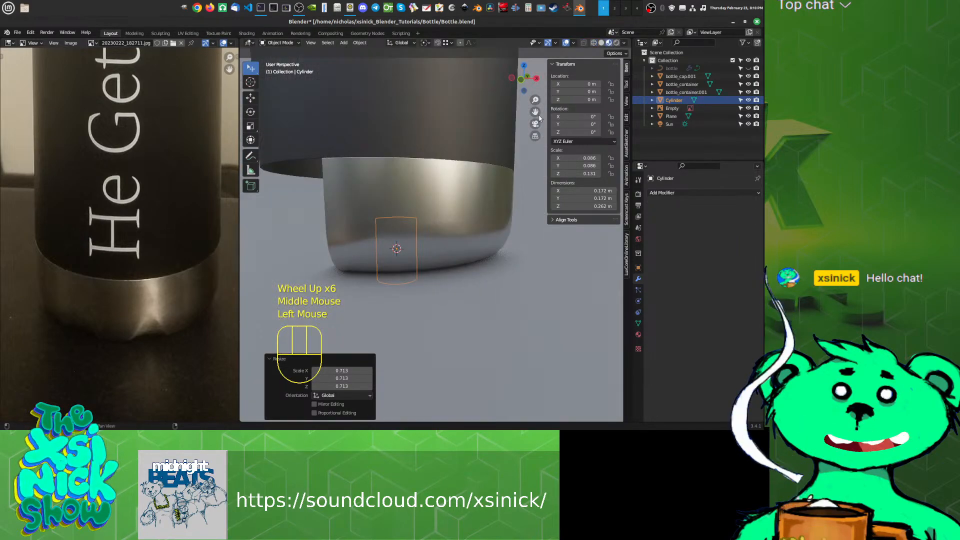
left_click(601, 43)
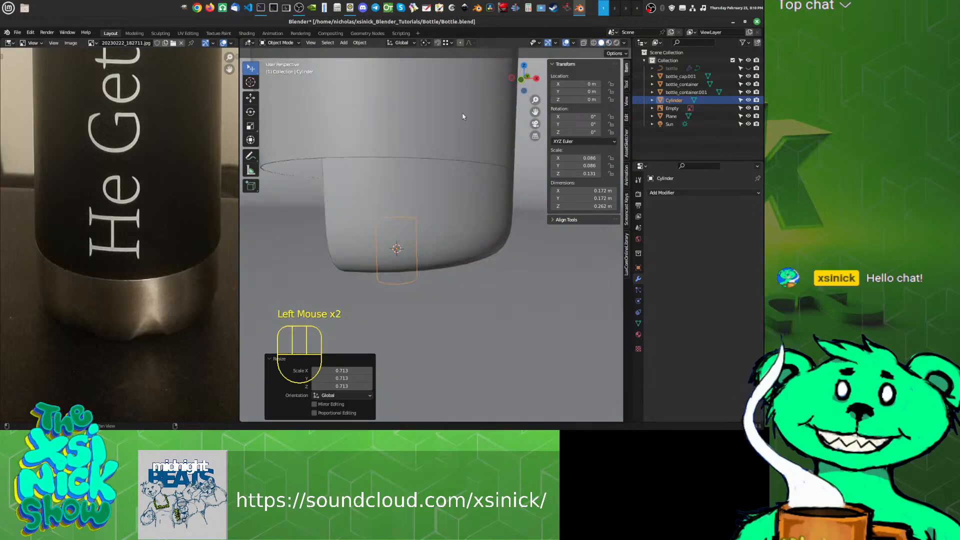
middle_click_drag(314, 156, 438, 230, "shift")
scroll(440, 229, "down", 6)
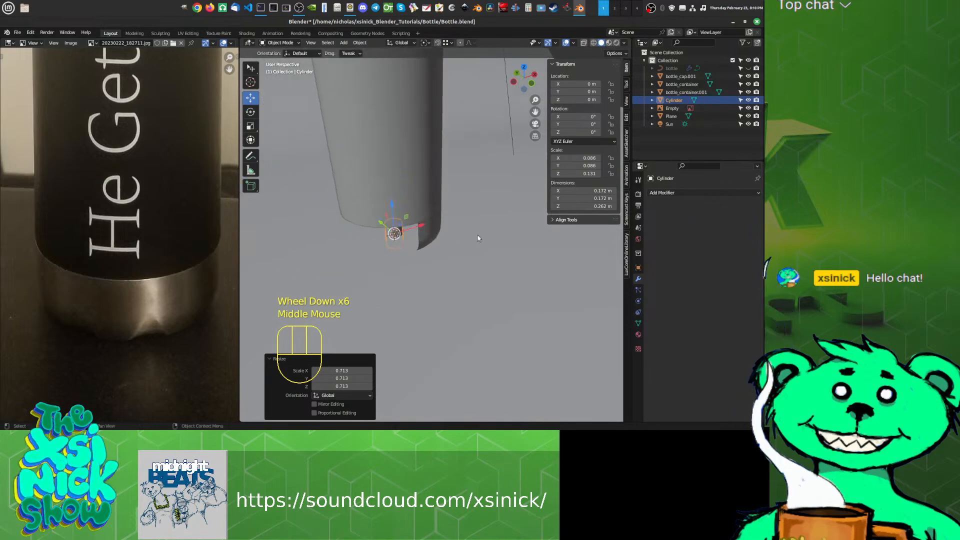
Step: Move the cylinder in front of the quarter base section, to about X 0.196 m and Y -0.471 m
key("Tab")
middle_click_drag(478, 239, 444, 285, "shift")
key("Tab")
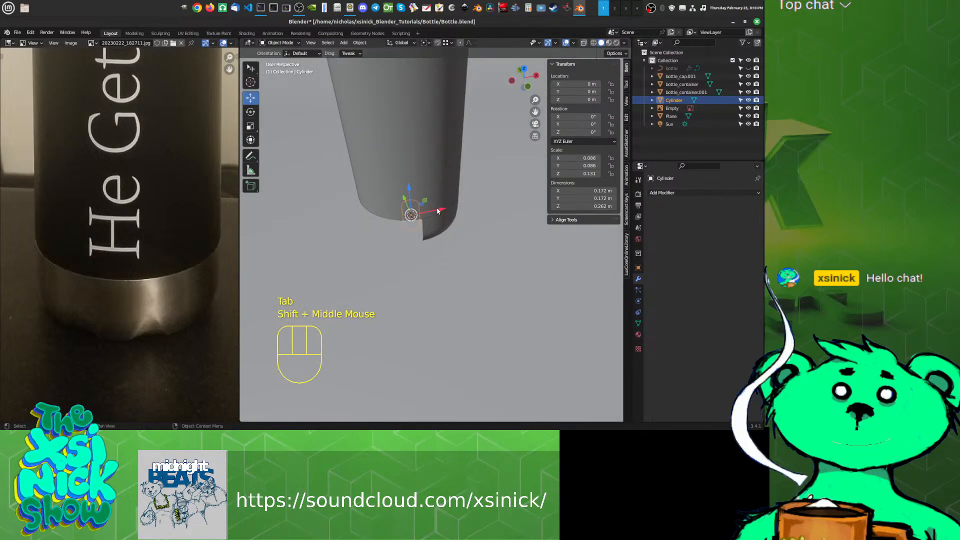
left_click_drag(437, 210, 492, 216)
middle_click_drag(498, 220, 479, 231, "shift")
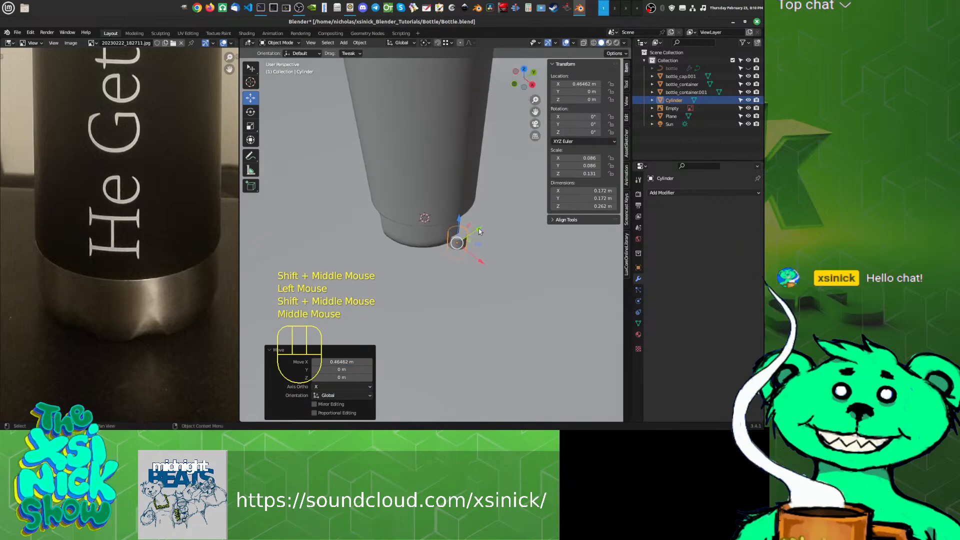
left_click_drag(479, 231, 433, 263)
middle_click_drag(433, 263, 498, 242)
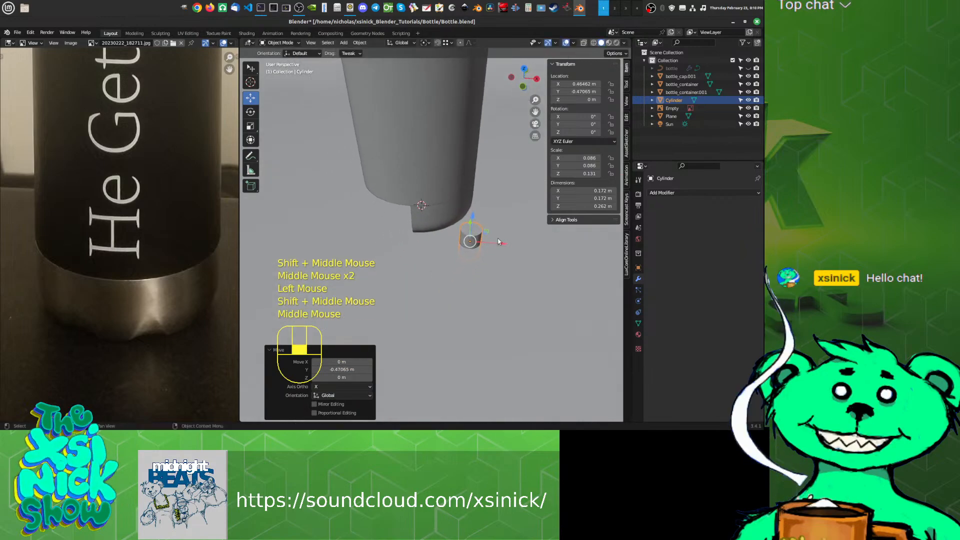
scroll(498, 242, "up", 2)
left_click_drag(487, 226, 430, 227)
Step: Add a dense stack of evenly spaced horizontal loop cuts along the cylinder's height in Edit Mode
mouse_move(473, 232)
middle_mouse_down("shift")
mouse_move(475, 204)
mouse_move(473, 226)
mouse_move(459, 226)
mouse_move(496, 207)
mouse_move(458, 235)
middle_mouse_up("shift")
scroll(473, 226, "up", 1)
scroll(473, 226, "up", 3)
scroll(457, 235, "down", 2)
key("Tab")
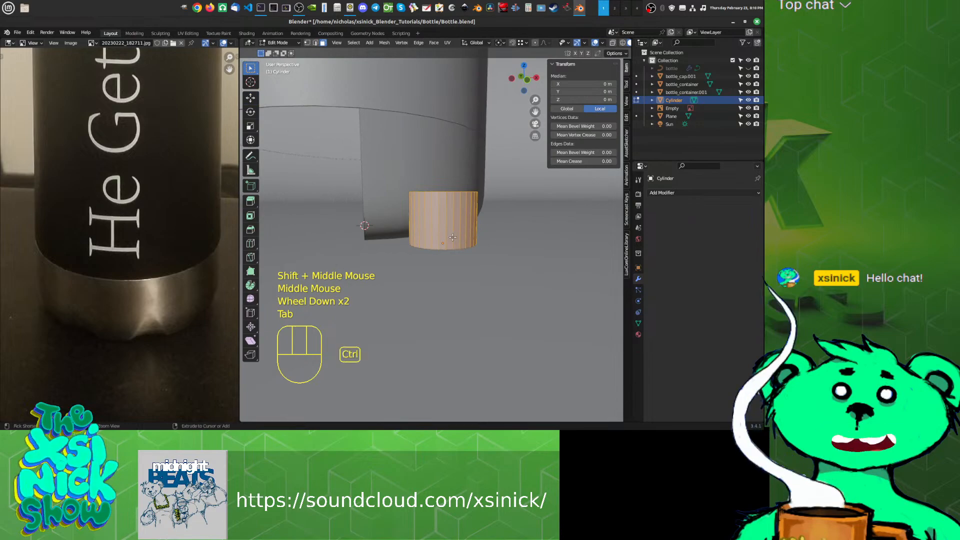
key("ctrl+r")
scroll(452, 238, "up", 8)
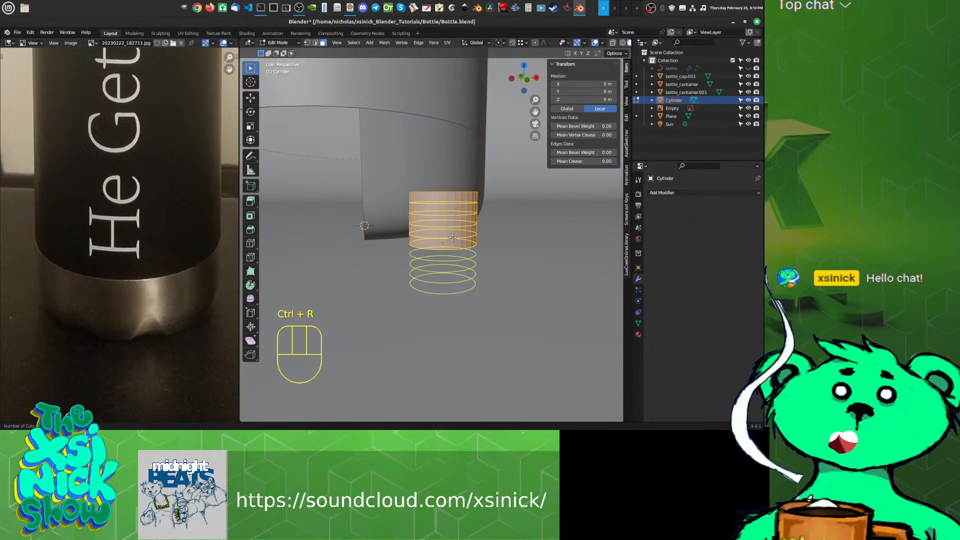
scroll(453, 237, "up", 6)
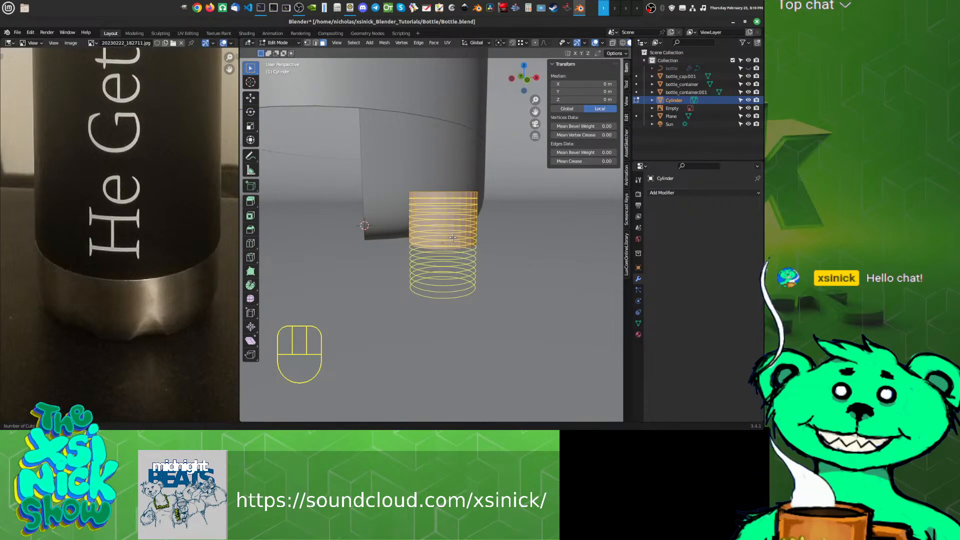
left_click(453, 238)
Step: Return to Object Mode, shade the cylinder smooth and raise it about 0.059 m along Z
key("Tab")
middle_click_drag(474, 244, 428, 232, "shift")
right_click(429, 235)
left_click(424, 233)
left_click_drag(428, 232, 429, 209)
Step: Narrow the cylinder in X and Y by a factor of about 0.491 and move it about 0.101 m along Y into the base's edge
key("s")
key("shift+z")
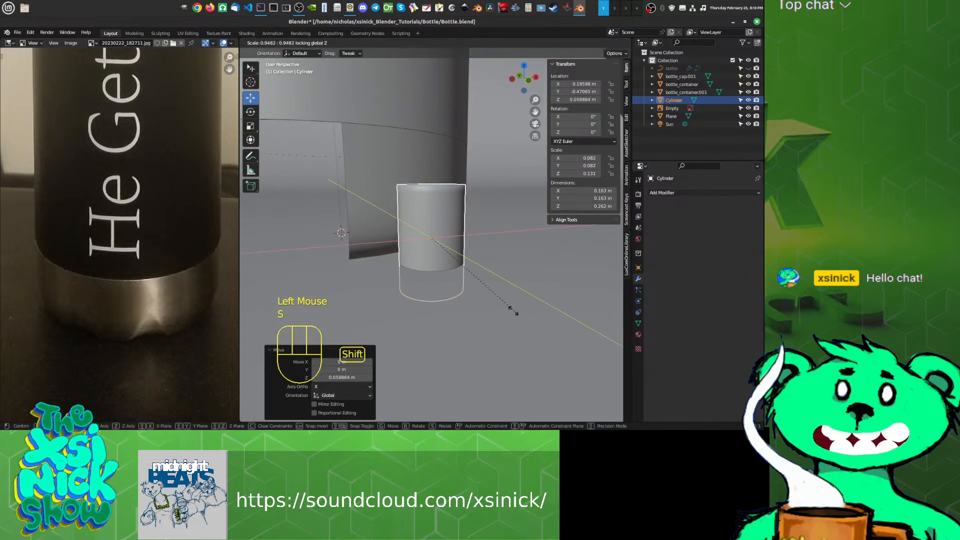
left_click(472, 273)
middle_click_drag(472, 273, 436, 235, "shift")
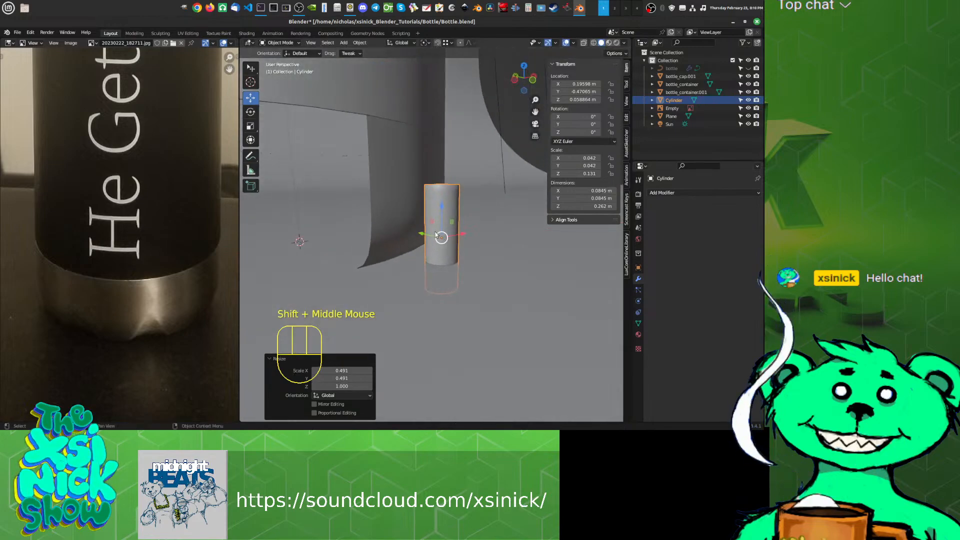
left_click_drag(436, 235, 412, 235)
middle_click_drag(475, 248, 435, 247, "shift")
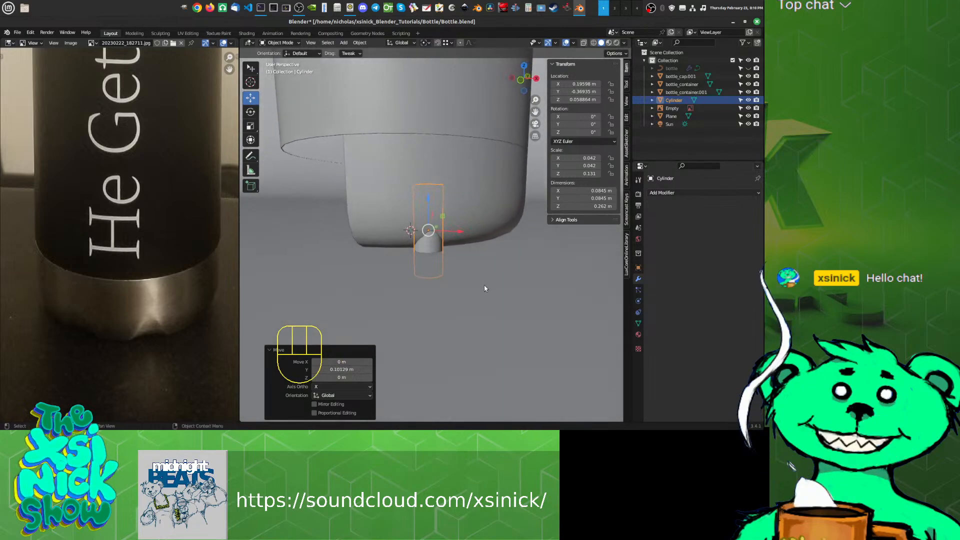
Step: Widen the cylinder in X and Y by a factor of about 1.36, leaving Z out of the scaling
key("shift+s")
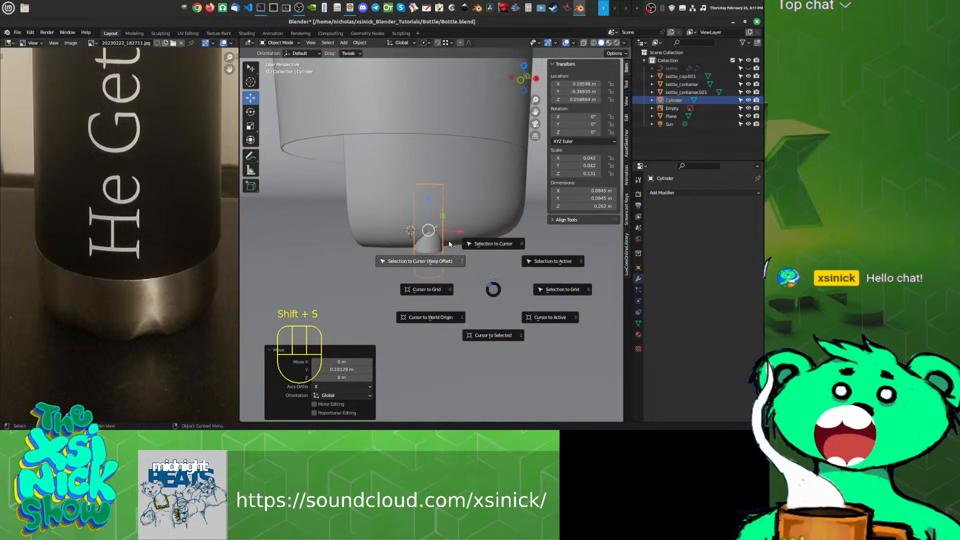
key("Escape")
key("s")
key("shift+z")
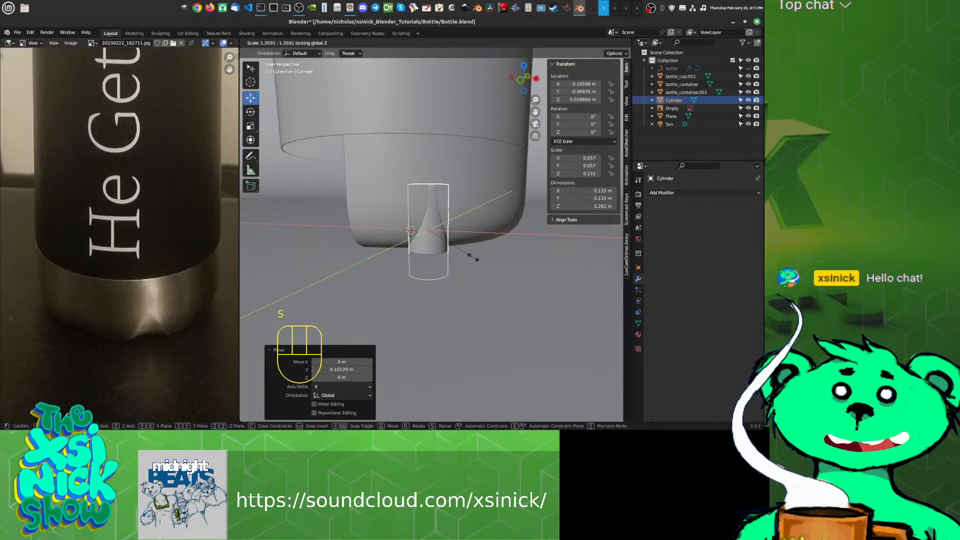
left_click(472, 257)
middle_click_drag(472, 256, 460, 226, "shift")
Step: Try to tilt the cylinder about 30.6° around the global X axis
left_click(259, 113)
left_click_drag(444, 219, 429, 230)
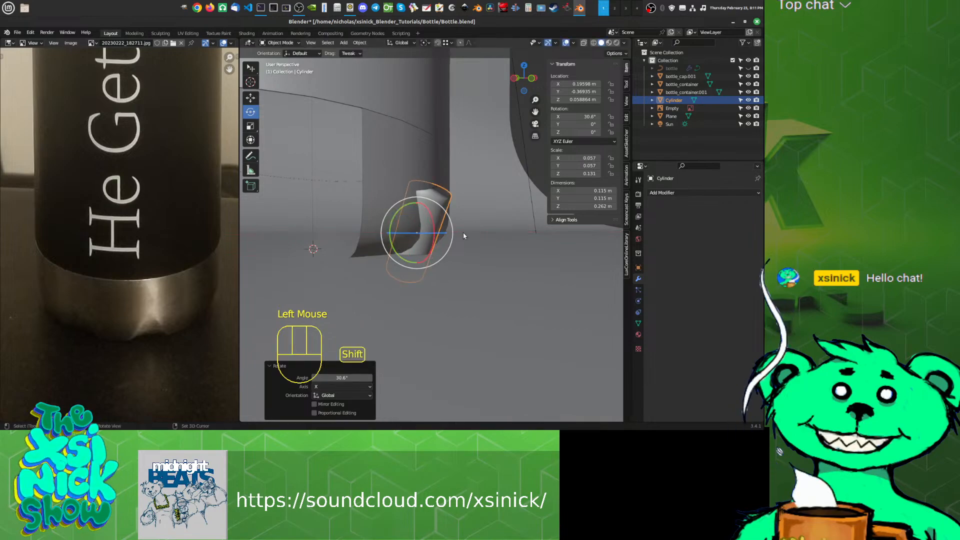
middle_click_drag(429, 231, 453, 243, "shift")
key("ctrl+z")
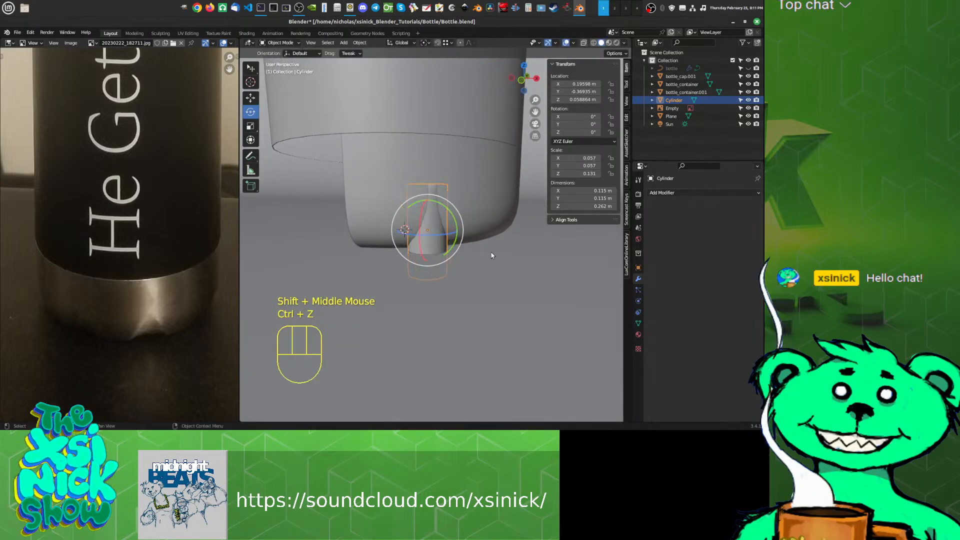
Step: Set the transform orientation to Local and rotate the cylinder about 29.5° around Z and 23° around its local X axis
left_click(400, 43)
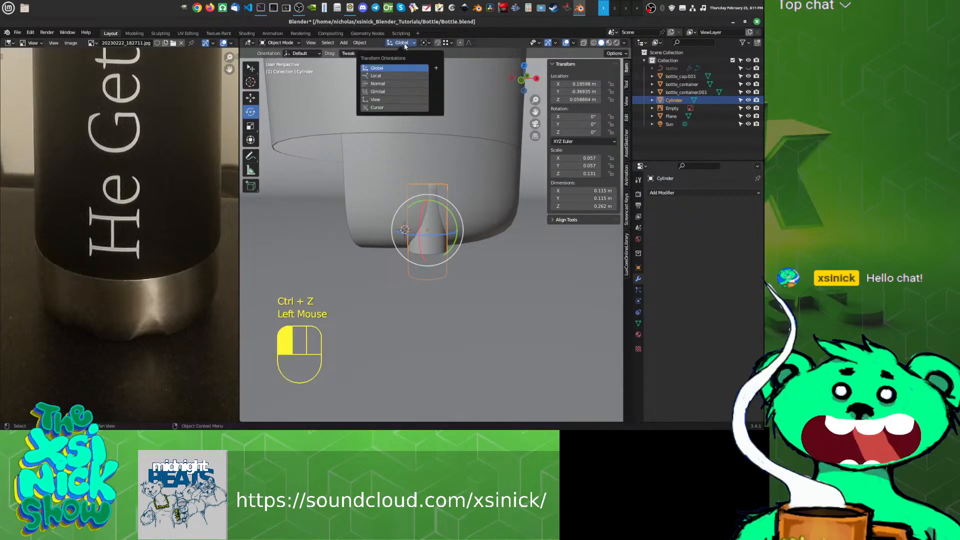
left_click(396, 79)
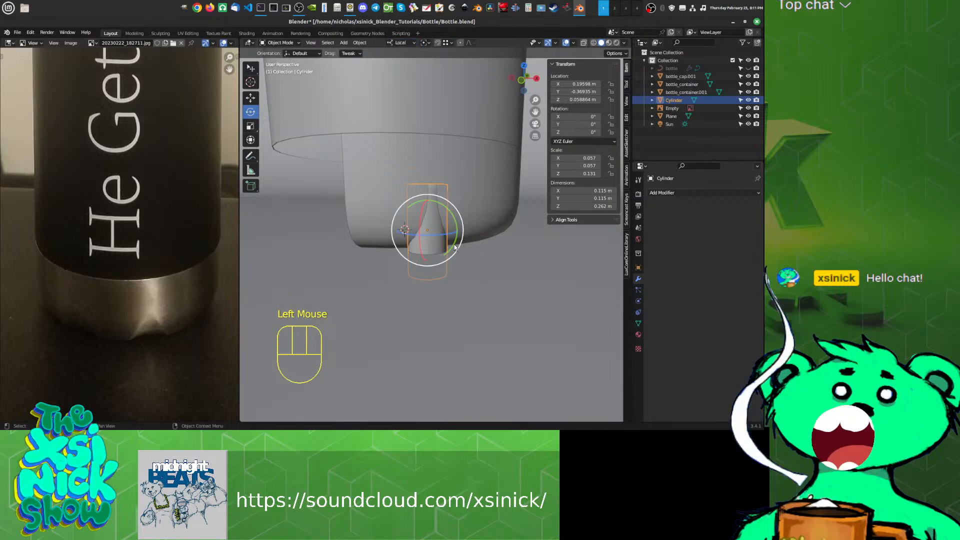
middle_click_drag(500, 240, 440, 260, "shift")
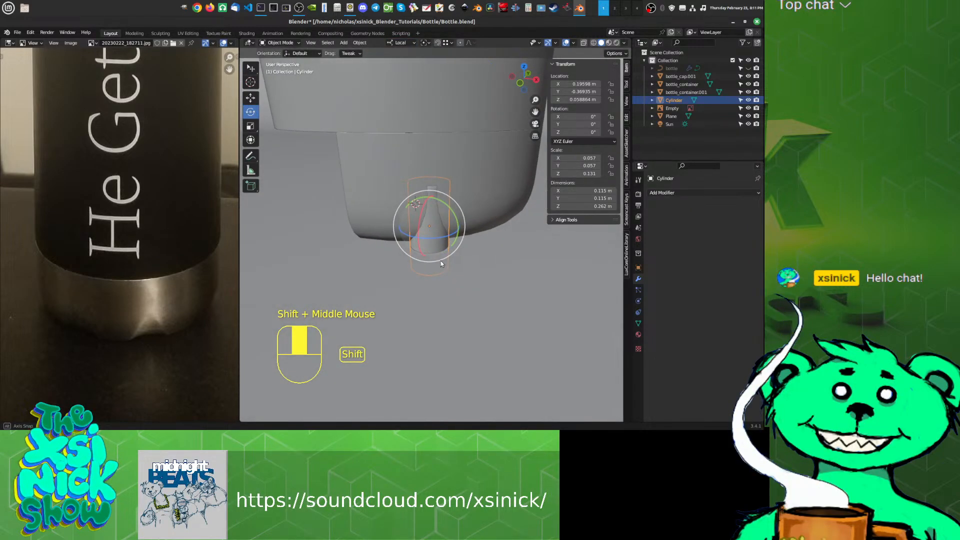
left_click_drag(438, 235, 447, 236)
key("ctrl+z")
key("ctrl+z")
key("ctrl+z")
left_click(442, 241)
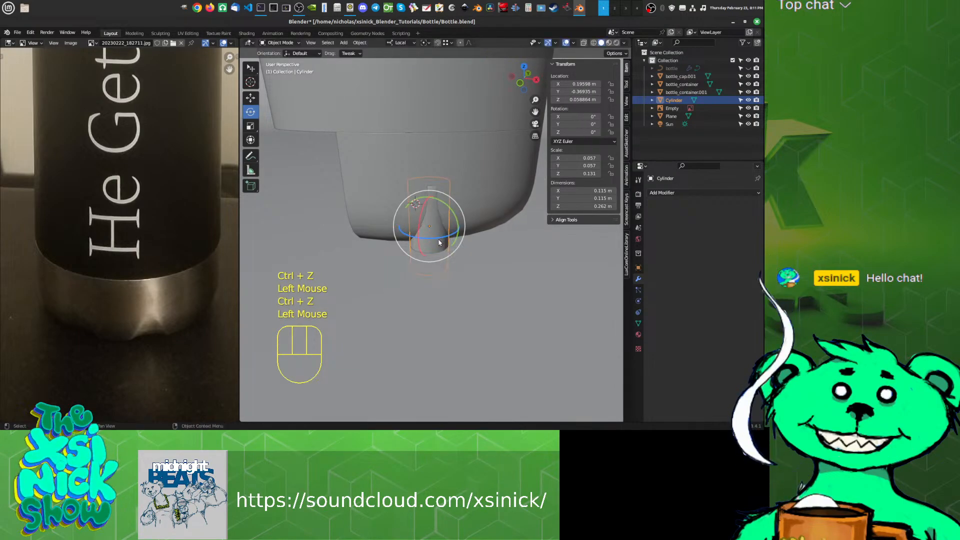
mouse_move(432, 242)
left_mouse_down()
mouse_move(445, 242)
mouse_move(439, 236)
left_mouse_up()
middle_click_drag(457, 248, 518, 244, "shift")
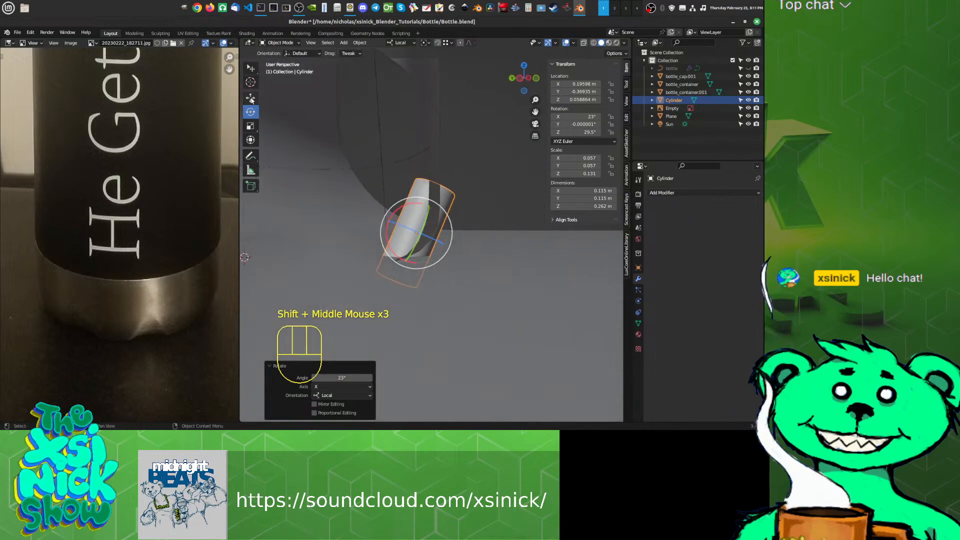
Step: Shift the cylinder about -0.052 m along its local Y axis and tilt it another 14.6° around local X
left_click(251, 98)
left_click_drag(401, 226, 412, 235)
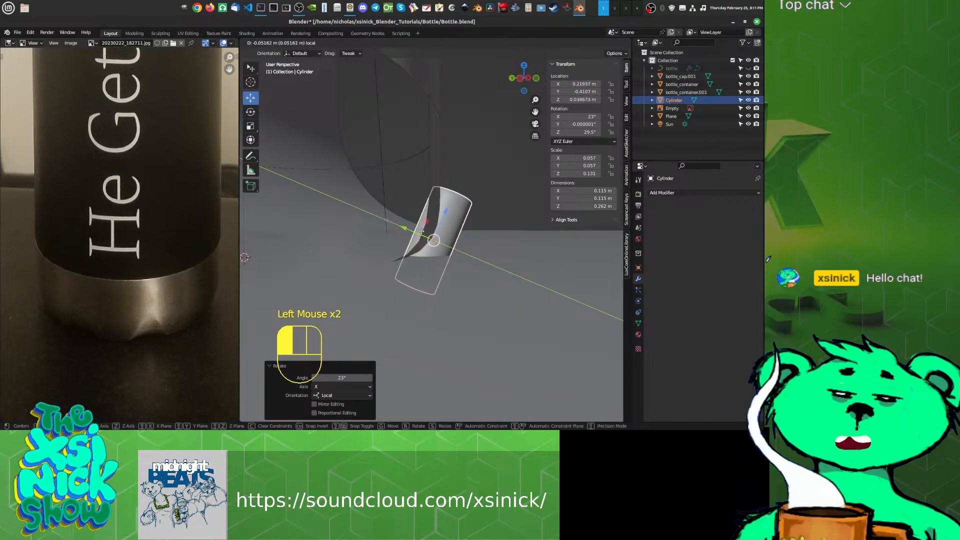
middle_click_drag(412, 235, 435, 252, "shift")
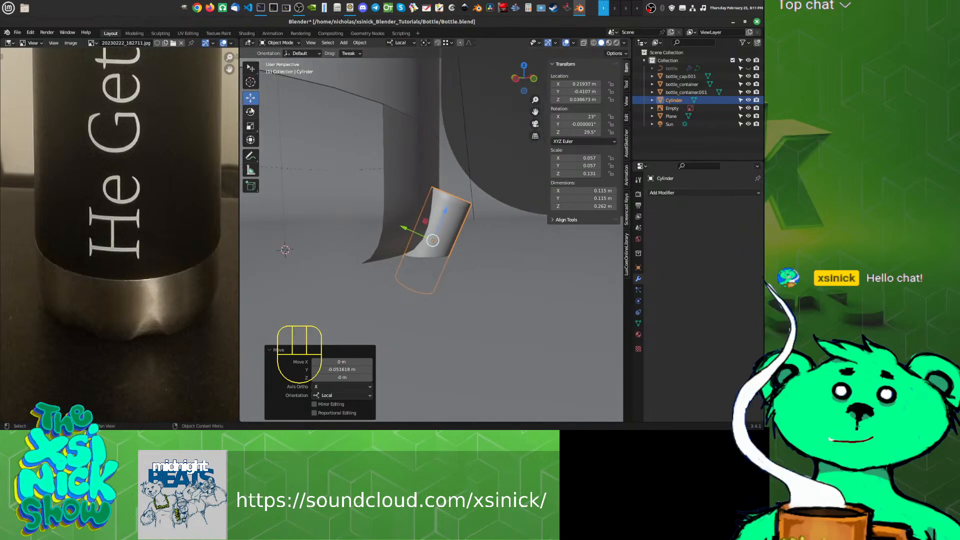
left_click(251, 112)
left_click_drag(462, 235, 463, 255)
middle_click_drag(463, 267, 496, 295, "shift")
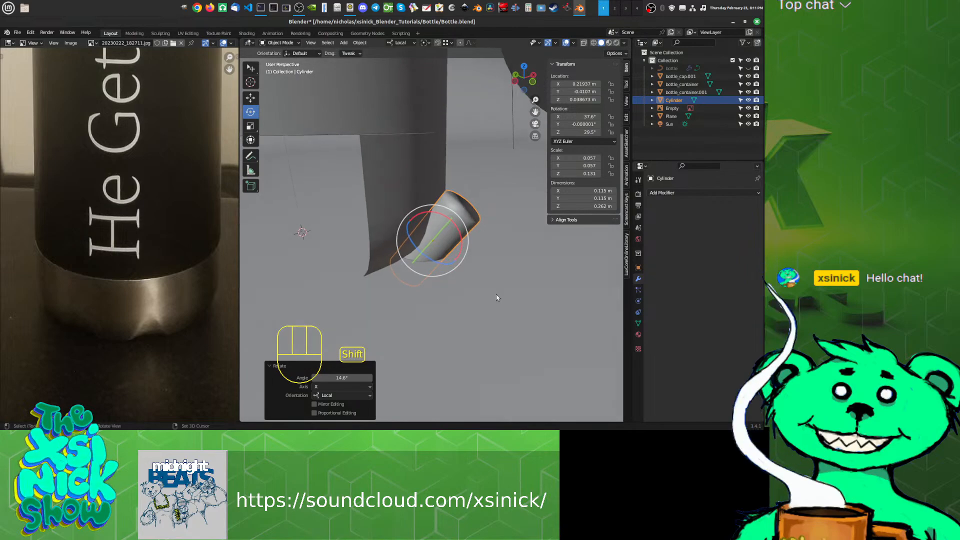
Step: Fine-tune the cylinder's rotation to about 40.2°, 0.9° and 28.4°, and move it about -0.022 m along local Y
left_click_drag(467, 244, 413, 226)
left_click(250, 97)
middle_click_drag(414, 226, 510, 294, "shift")
Step: Add a Simple Deform modifier to the cylinder and set its mode to Bend
left_click(709, 195)
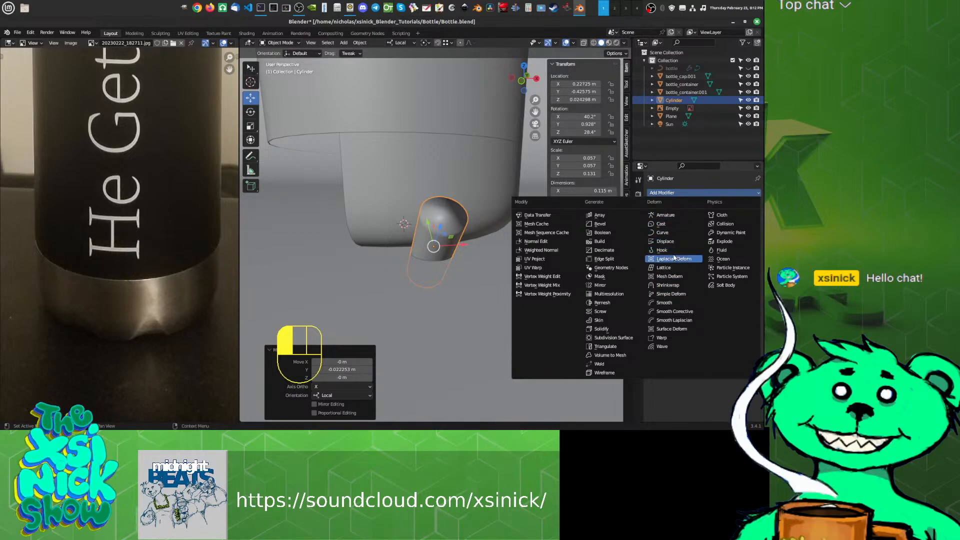
left_click(679, 294)
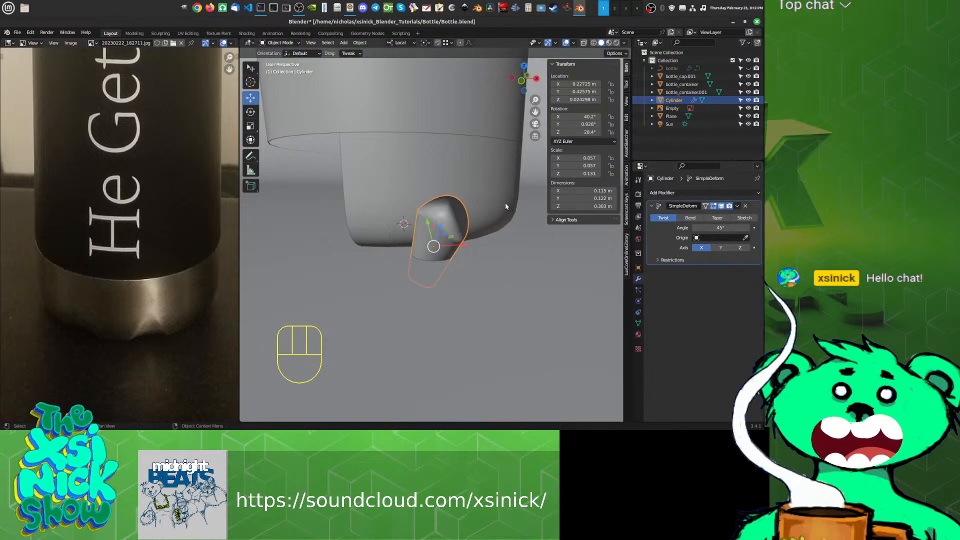
left_click(690, 217)
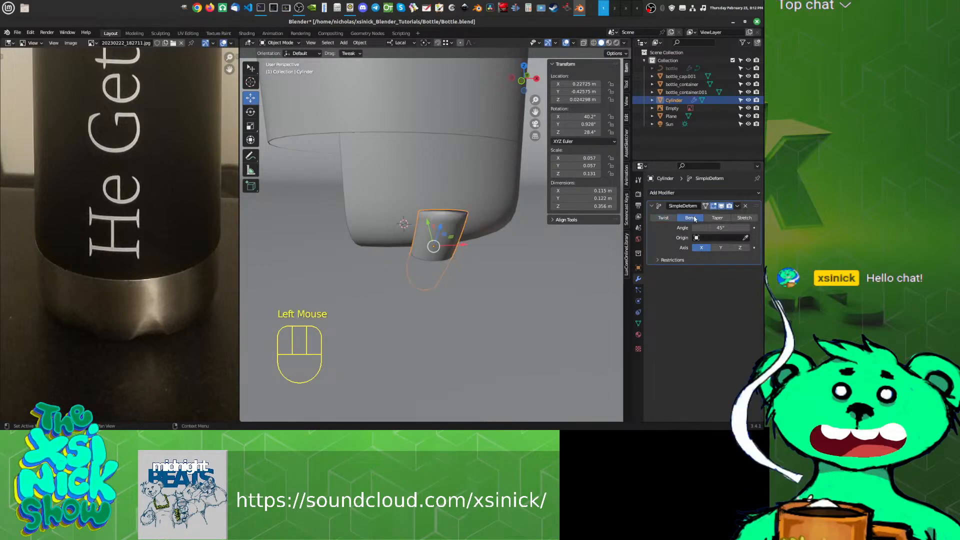
Step: Adjust the bent cylinder's depth in the base by moving it about -0.010 m along local Y, then about 0.007 m back
middle_click_drag(600, 235, 540, 245, "shift")
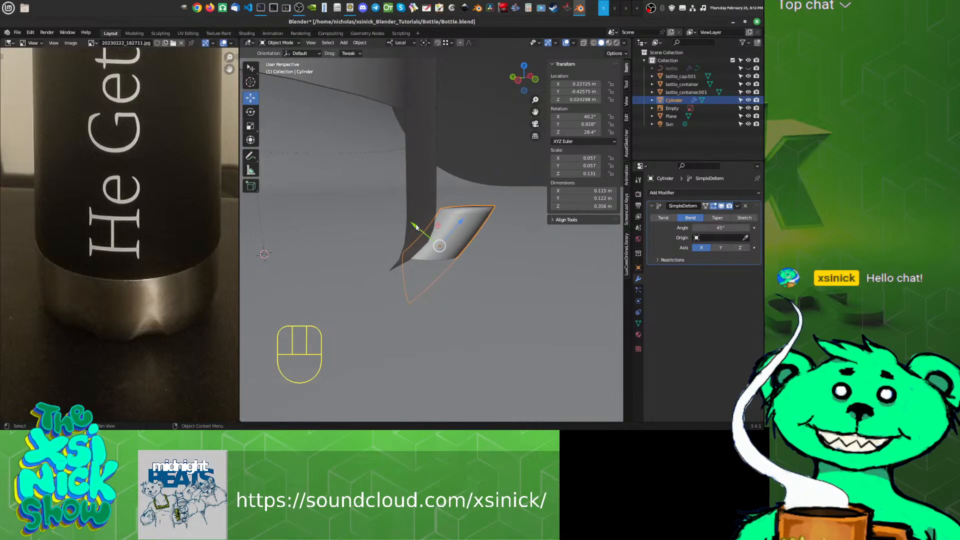
left_click_drag(416, 227, 419, 230)
middle_click_drag(533, 249, 436, 248, "shift")
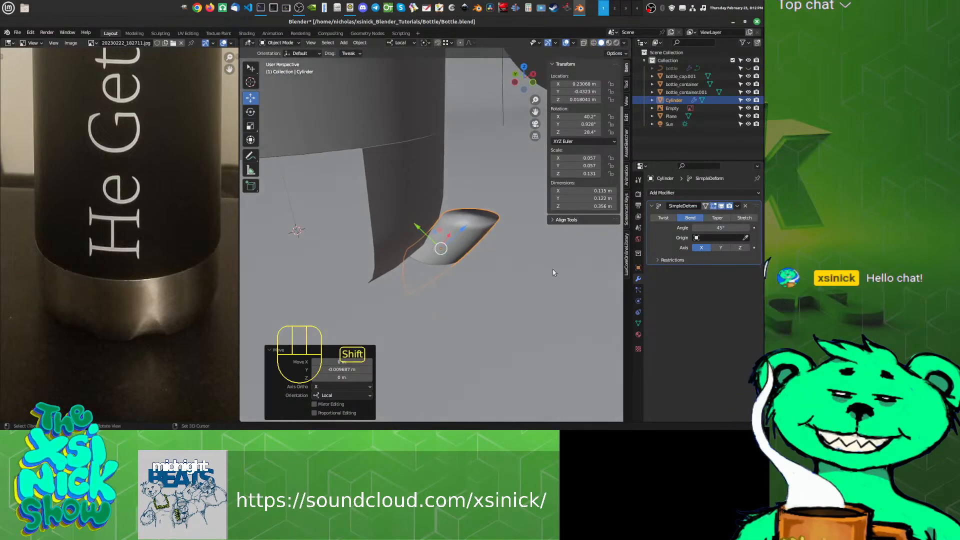
middle_click_drag(553, 272, 511, 269, "shift")
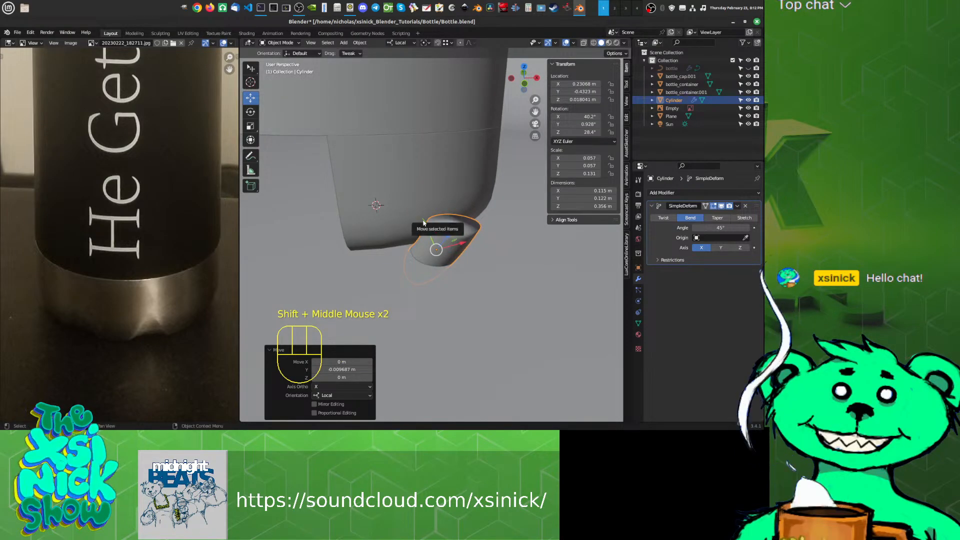
middle_click_drag(545, 262, 580, 260, "shift")
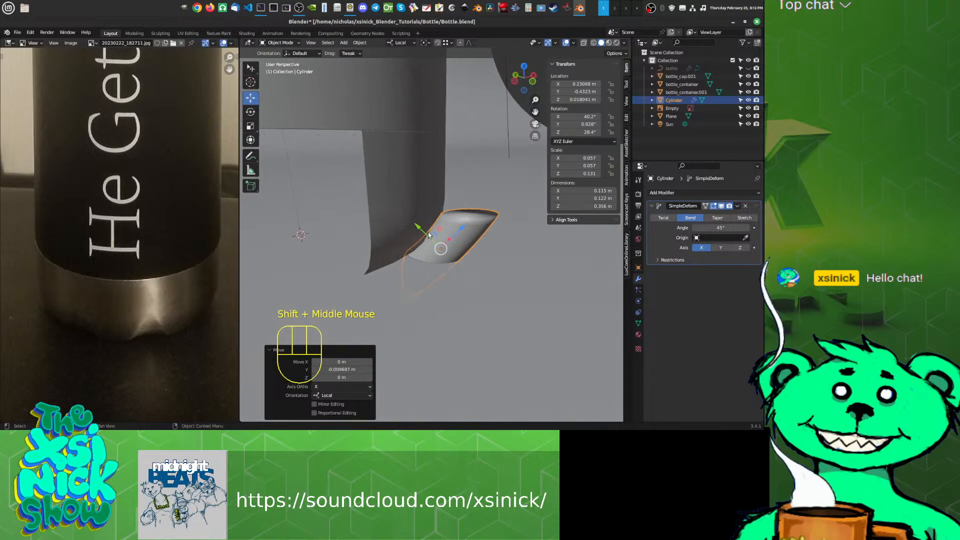
left_click_drag(419, 231, 415, 231)
Step: Widen the bent cylinder by scaling it about 1.306 along local X and Y, leaving local Z out
middle_click_drag(416, 231, 442, 247, "shift")
key("s")
key("shift+z")
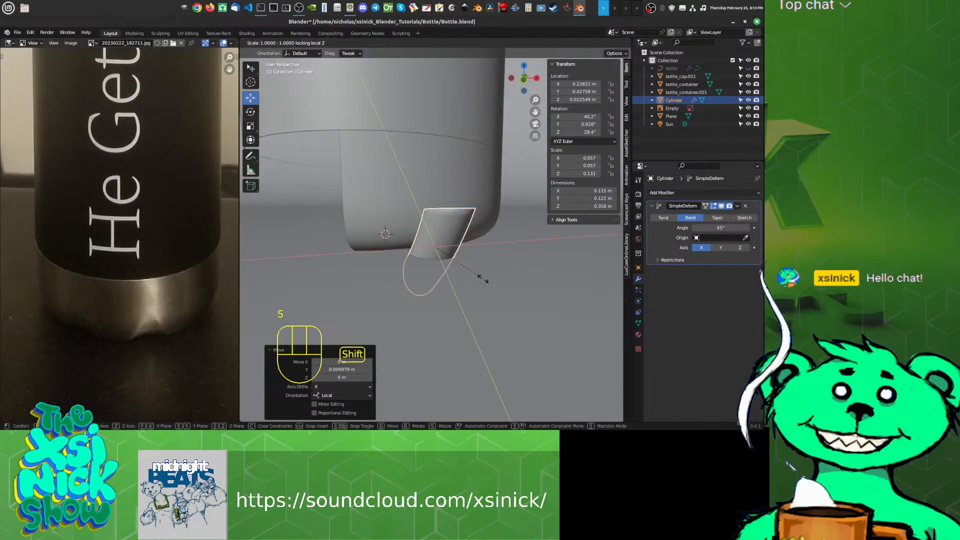
left_click(500, 278)
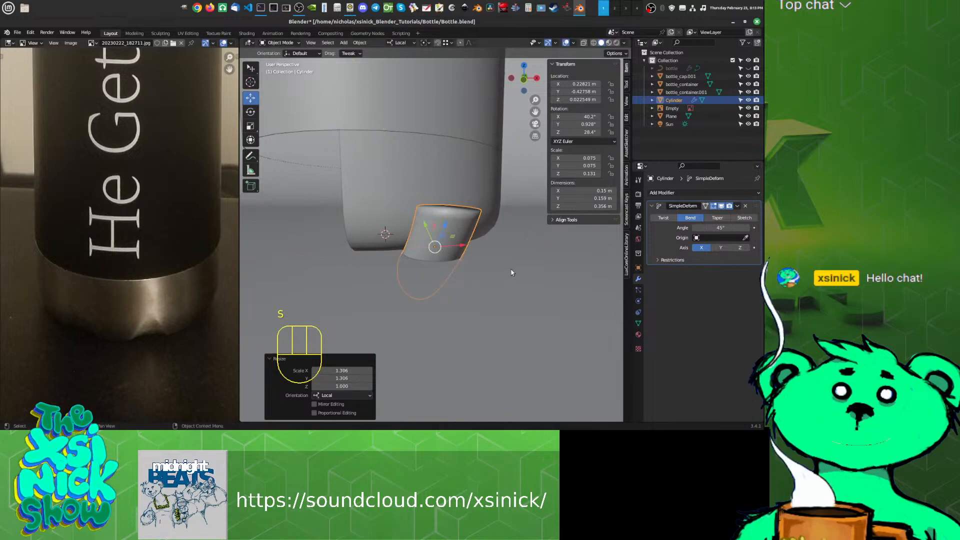
Step: Add a Boolean modifier in Difference mode to the quarter base section, with the bent cylinder as its object
middle_click_drag(512, 272, 507, 225, "shift")
left_click(492, 198)
left_click(710, 194)
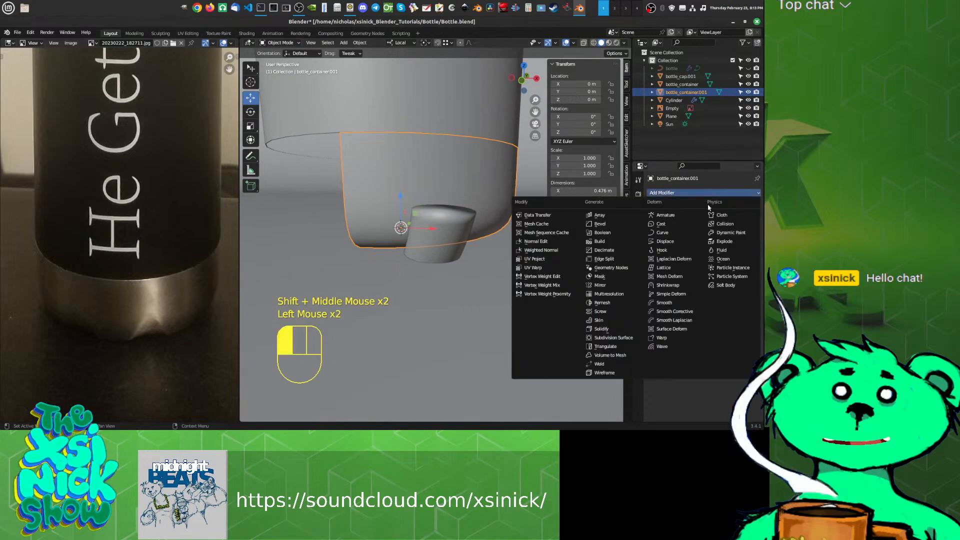
left_click(616, 233)
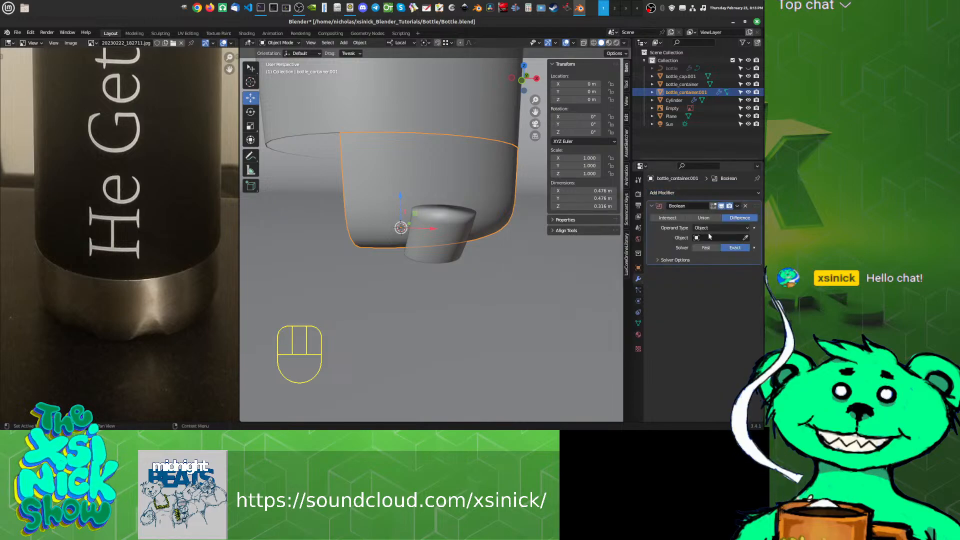
left_click(745, 237)
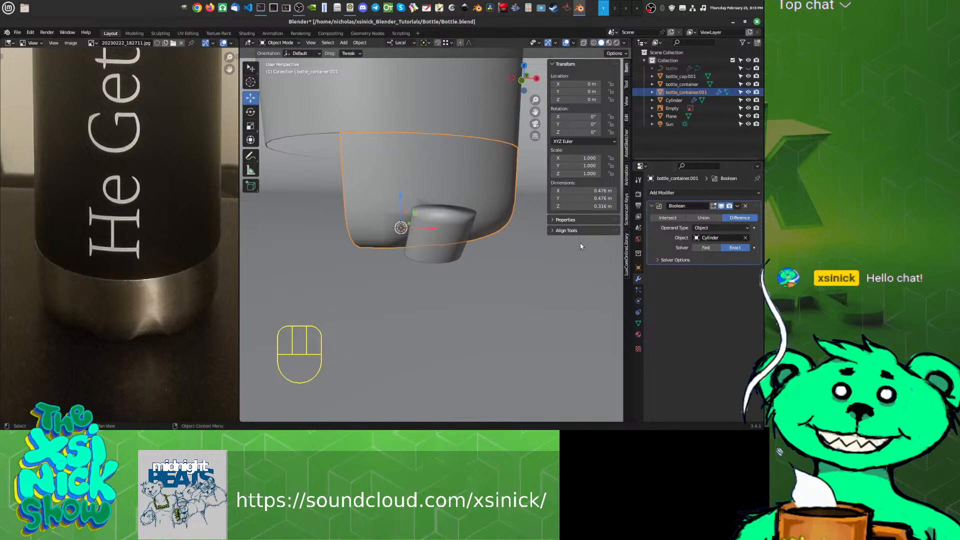
Step: Set the bent cylinder's viewport display to Wire
left_click(443, 231)
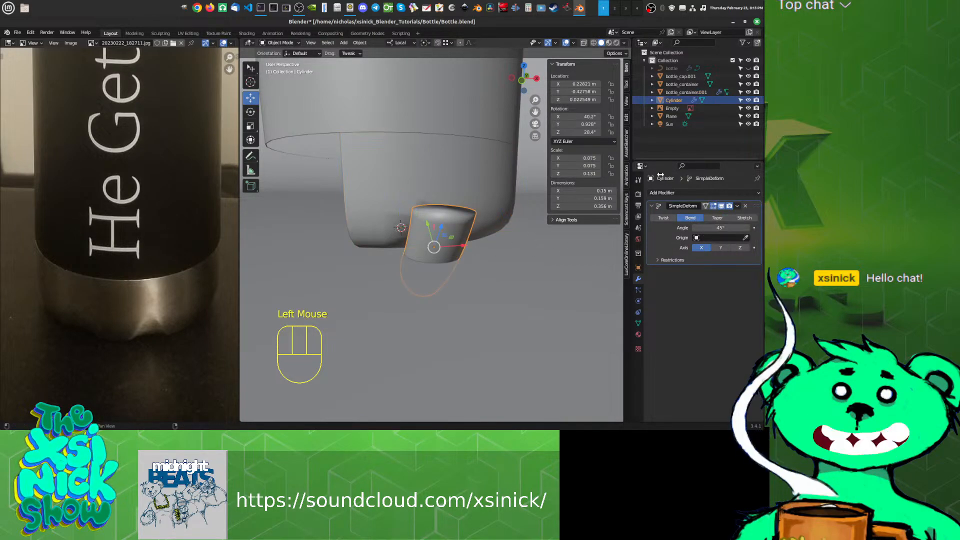
left_click(638, 323)
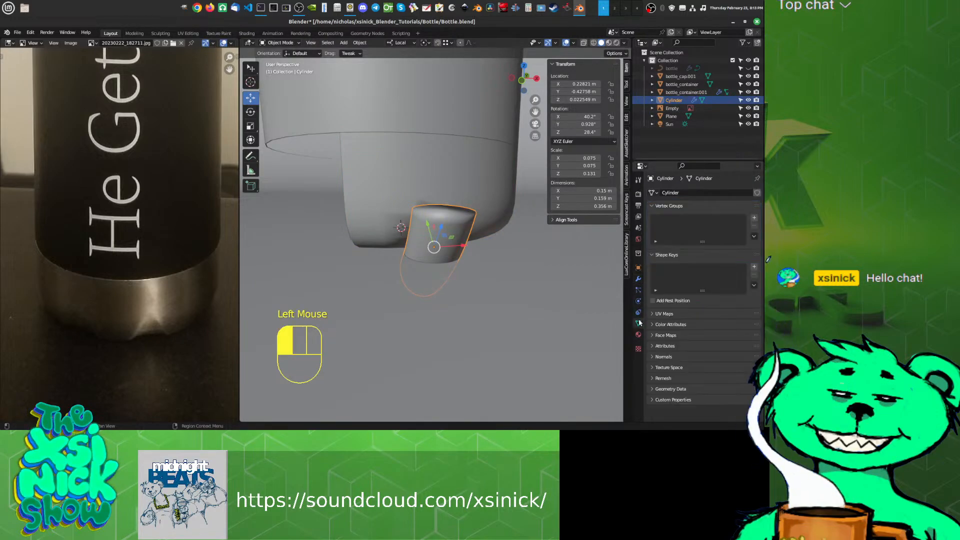
left_click(638, 268)
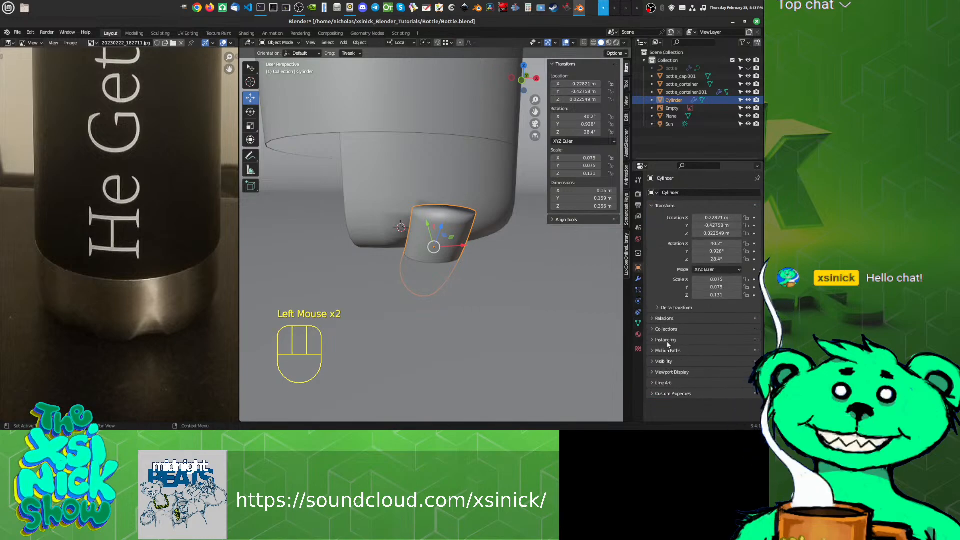
left_click(667, 373)
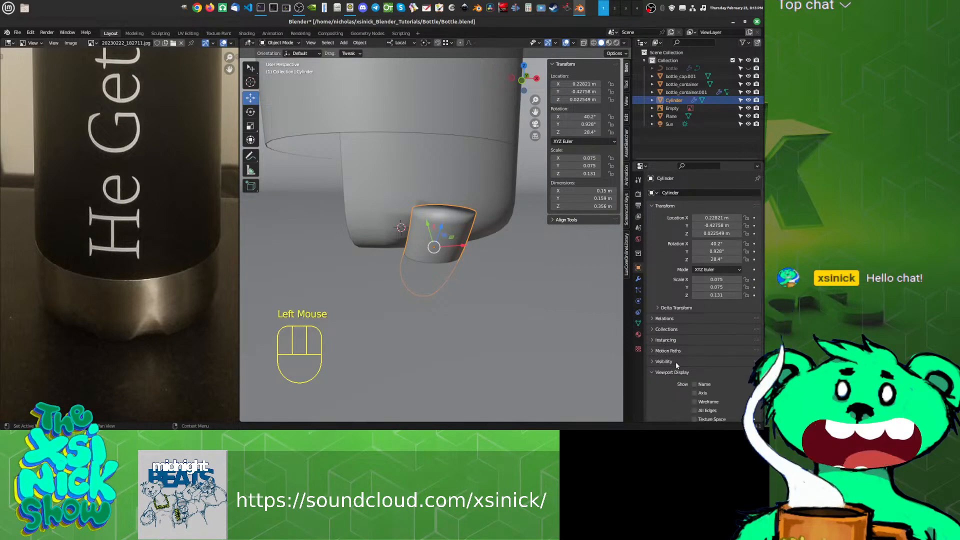
scroll(690, 334, "down", 2)
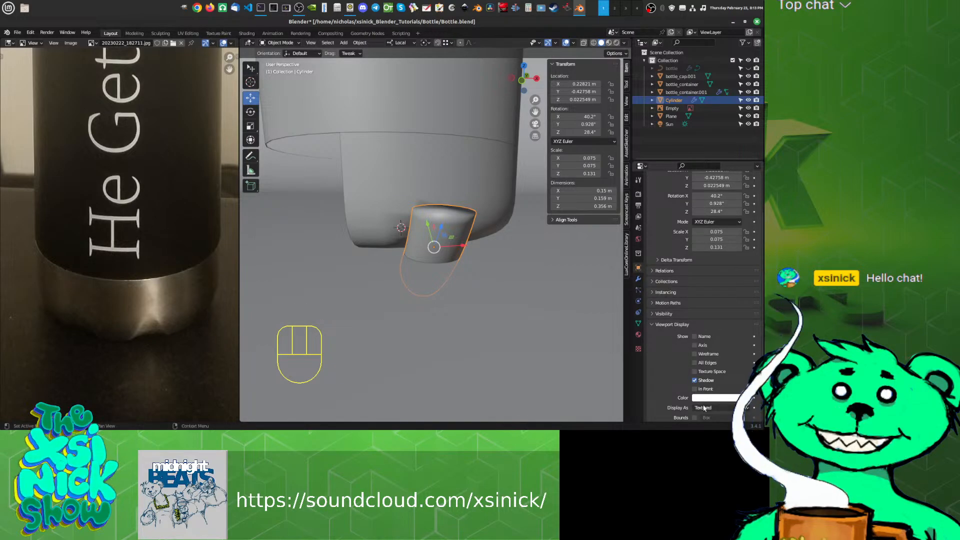
left_click(705, 408)
left_click(708, 389)
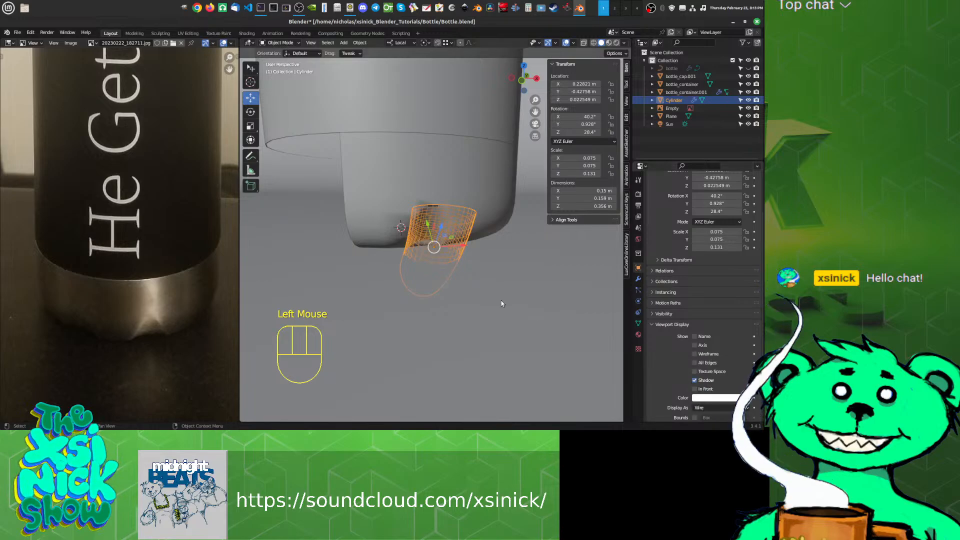
Step: Lengthen the wireframe cylinder by scaling it about 1.265 along its local Z axis
middle_click_drag(461, 273, 488, 248)
left_click(488, 248)
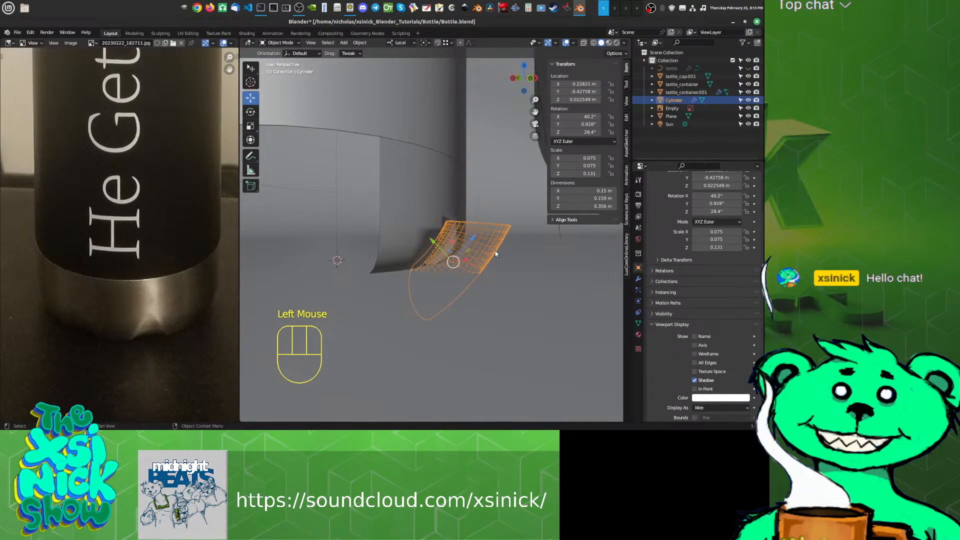
key("s")
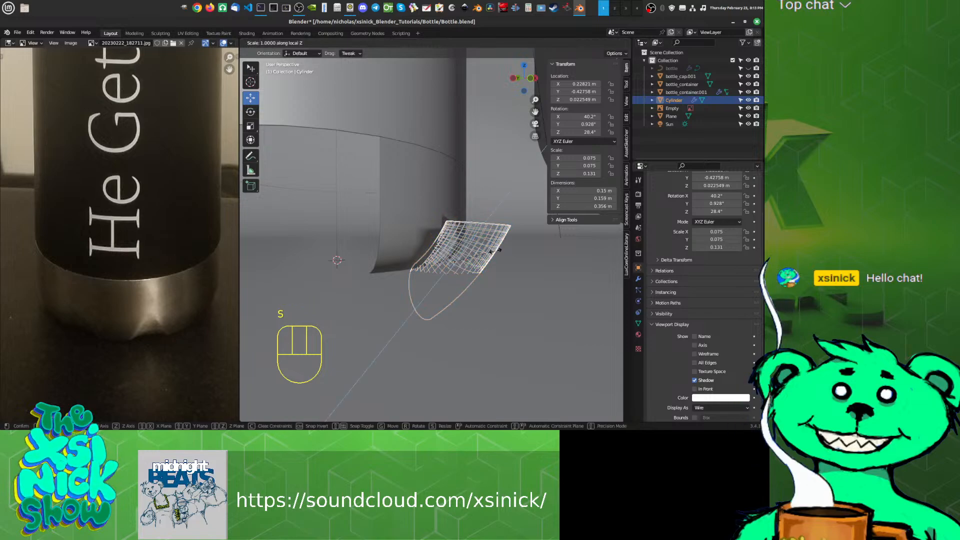
key("z")
key("z")
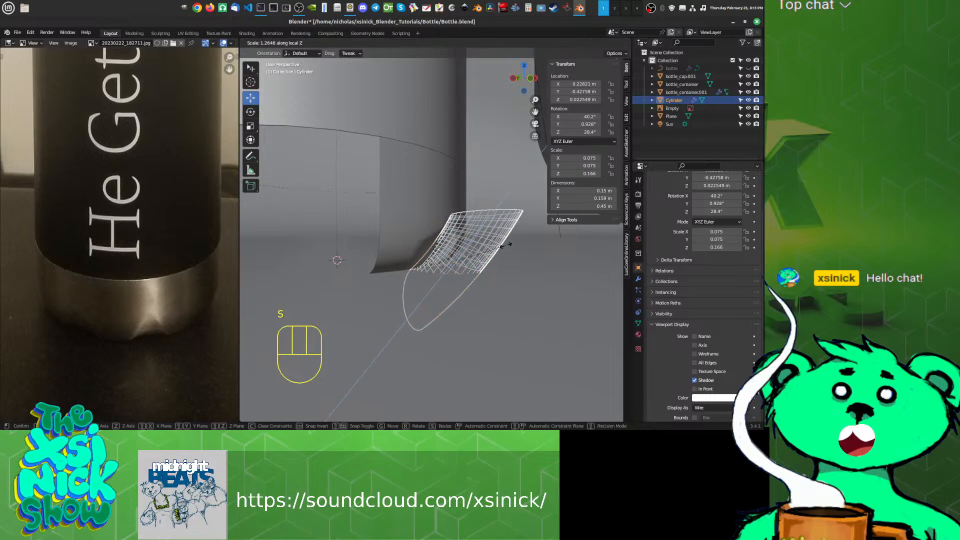
left_click(505, 244)
middle_click_drag(503, 248, 491, 290, "shift")
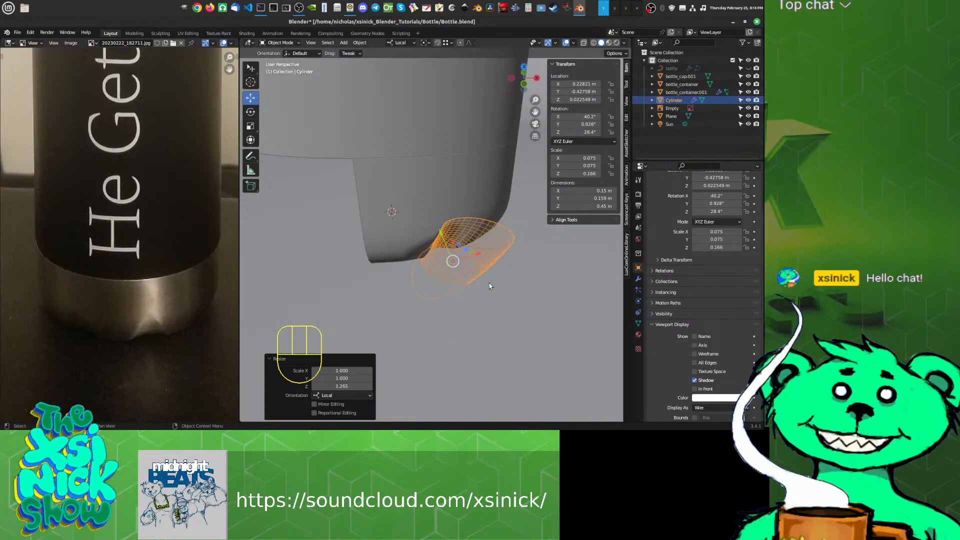
key("Insert")
key("ctrl+z")
Step: Add a Plain Axes empty at the world origin
middle_click_drag(493, 283, 472, 256, "shift")
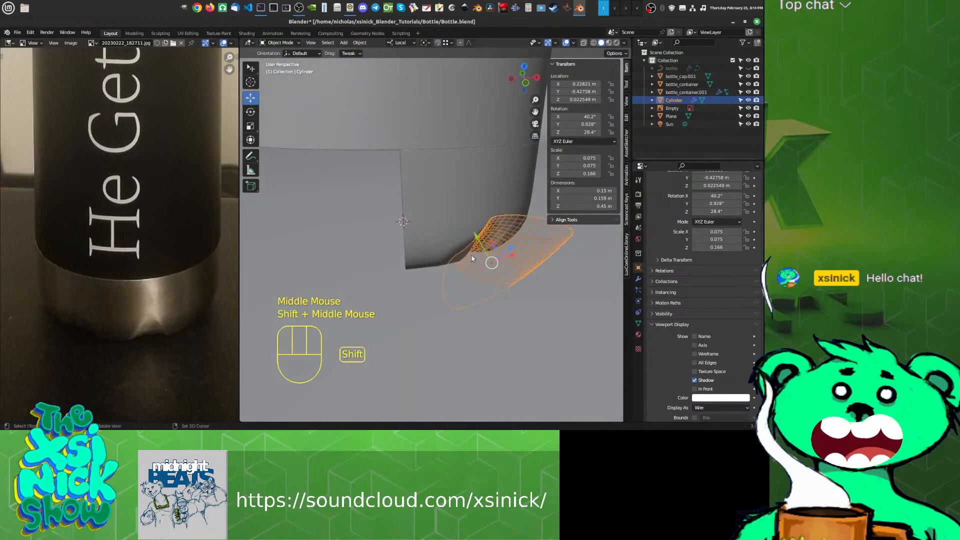
middle_click_drag(399, 242, 394, 232, "shift")
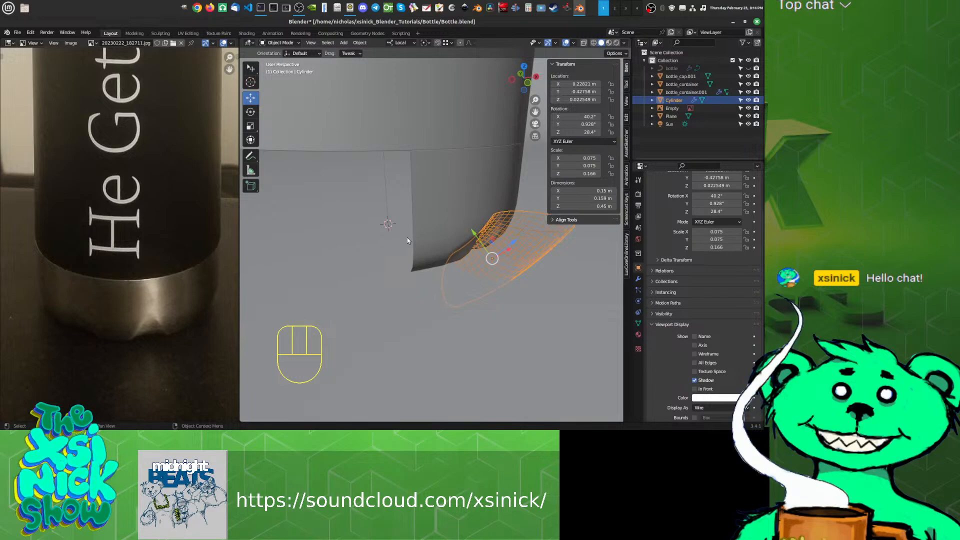
key("shift")
key("shift+a")
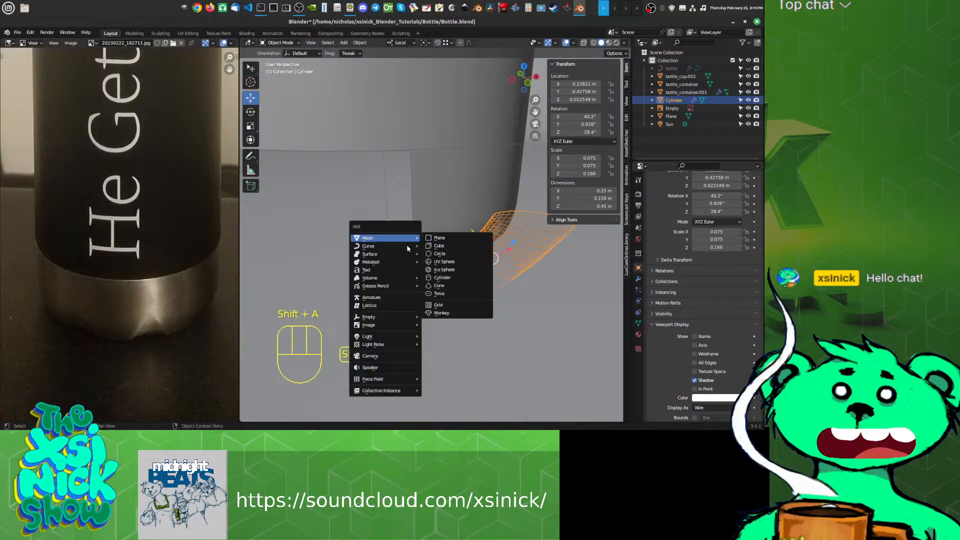
mouse_move(386, 317)
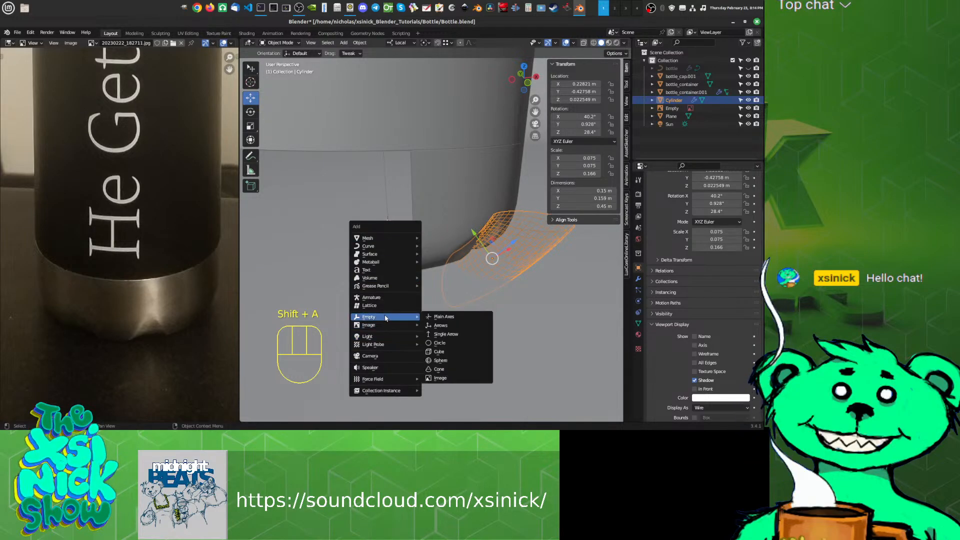
left_click(441, 318)
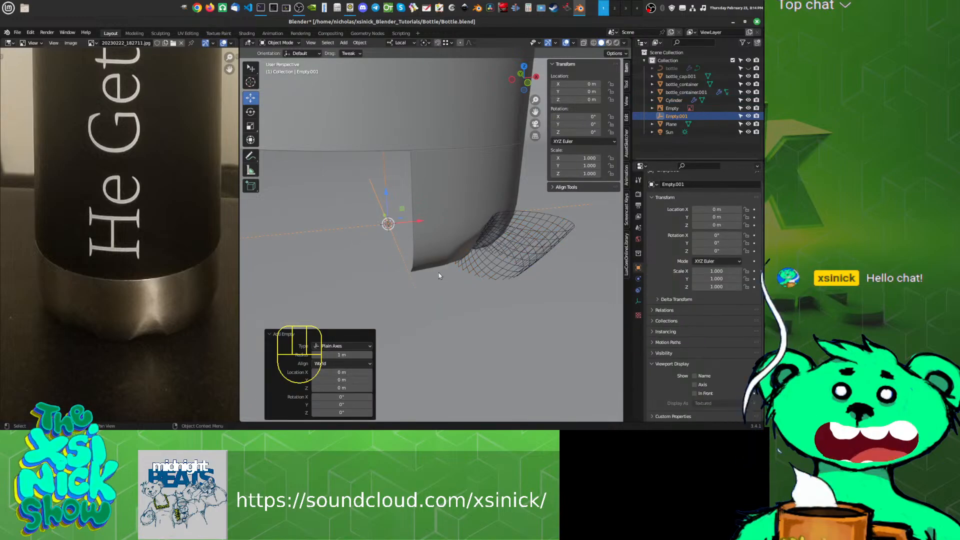
Step: Parent the bent cylinder to the new Plain Axes empty, using the Object parent type
left_click(542, 233)
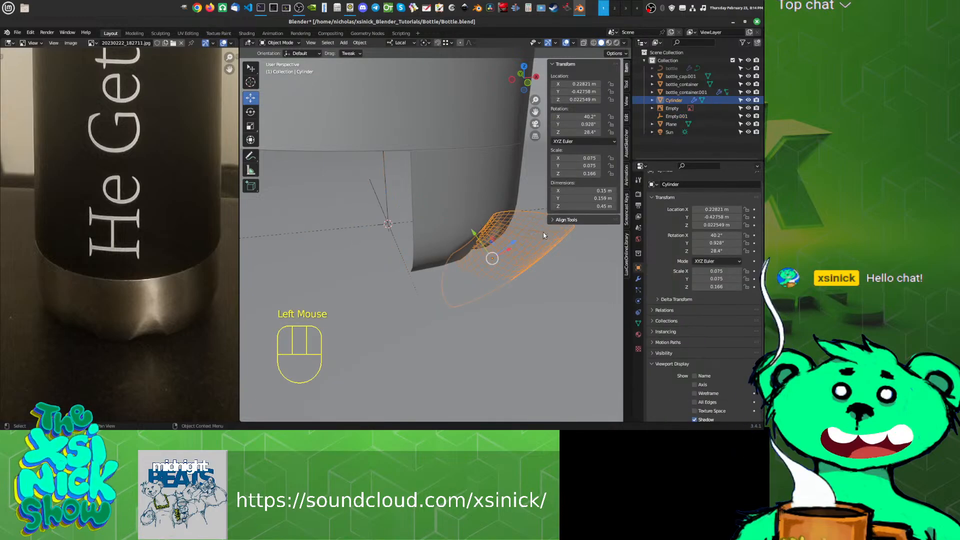
left_click(676, 117, "ctrl")
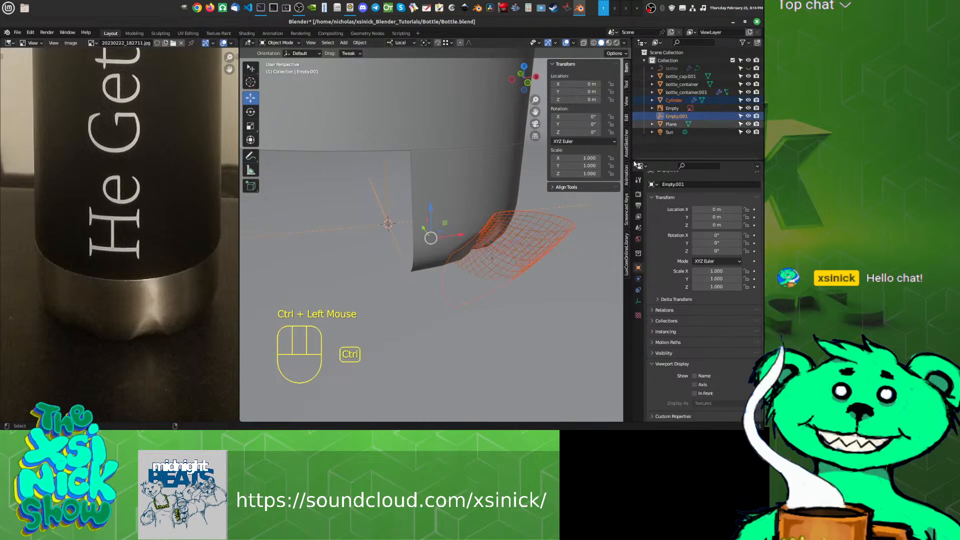
key("ctrl+p")
left_click(484, 234)
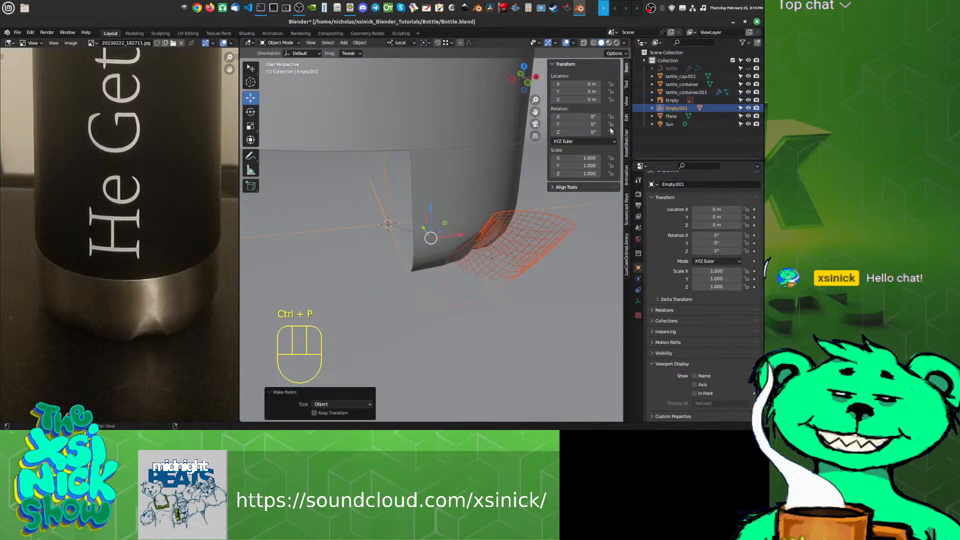
Step: Duplicate the Plain Axes empty together with its child cylinder, keeping the copies in place
left_click(655, 109)
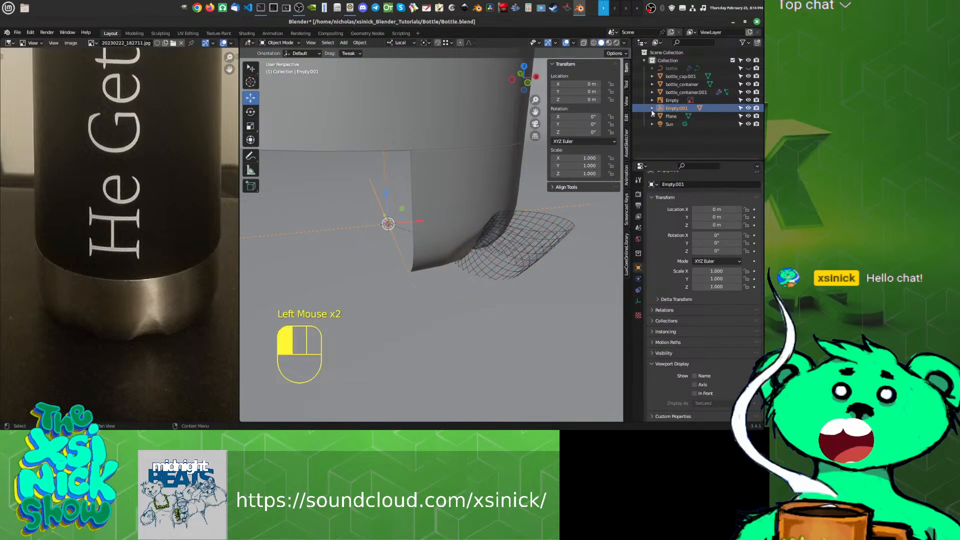
left_click(664, 109)
left_click(474, 221, "shift")
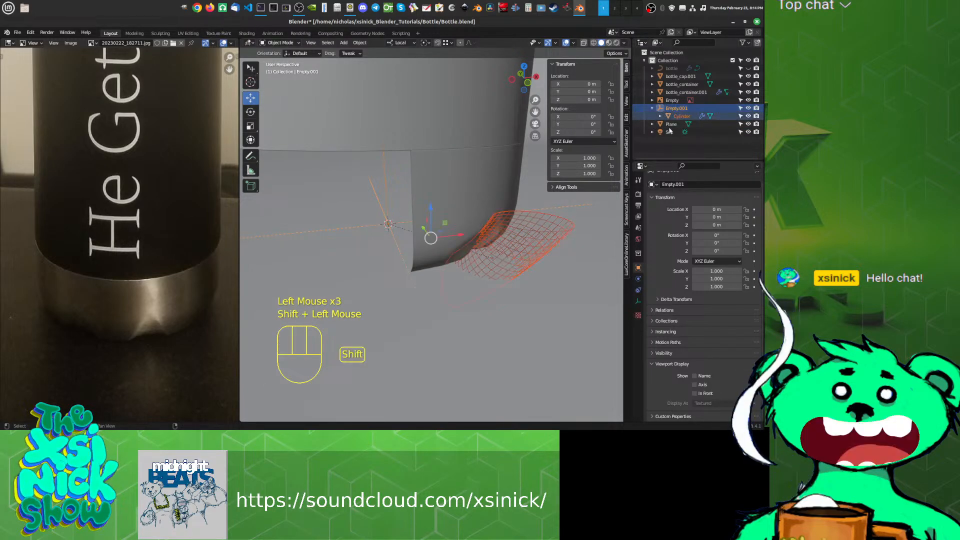
middle_click_drag(472, 218, 466, 242)
key("shift+d")
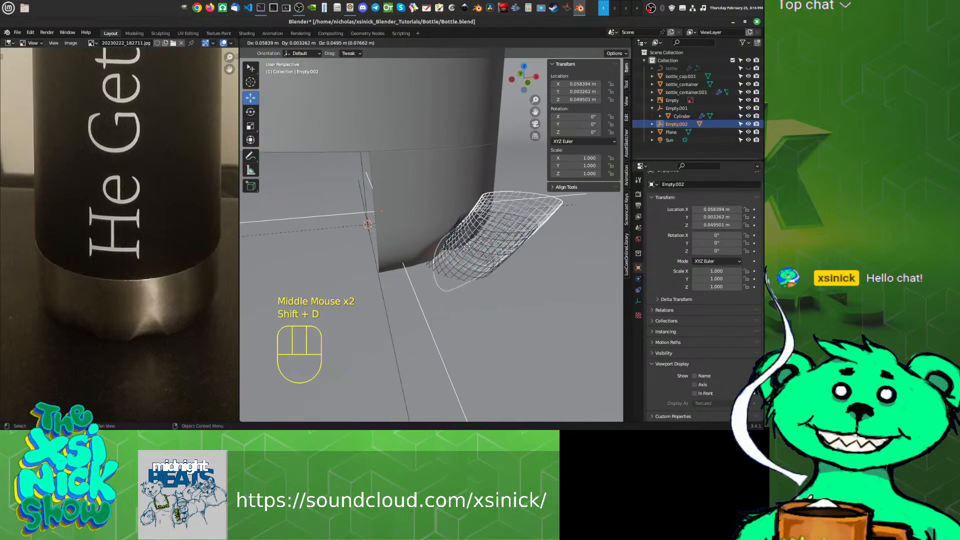
right_click(474, 245)
Step: Rotate the duplicated empty Empty.002 about 28.7° around its local Z axis, swinging the copied cylinder around the base
left_click(681, 124)
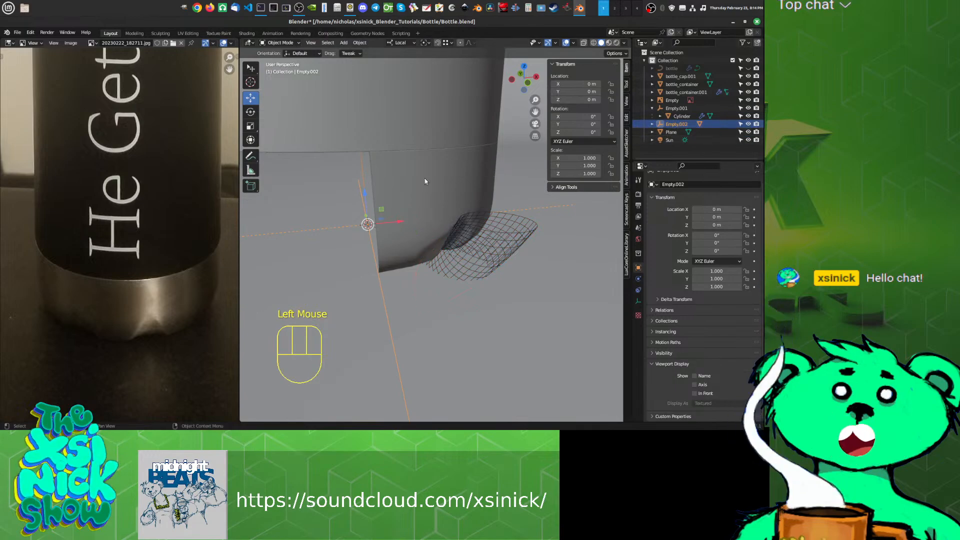
left_click(251, 82)
middle_click_drag(324, 148, 503, 239, "shift")
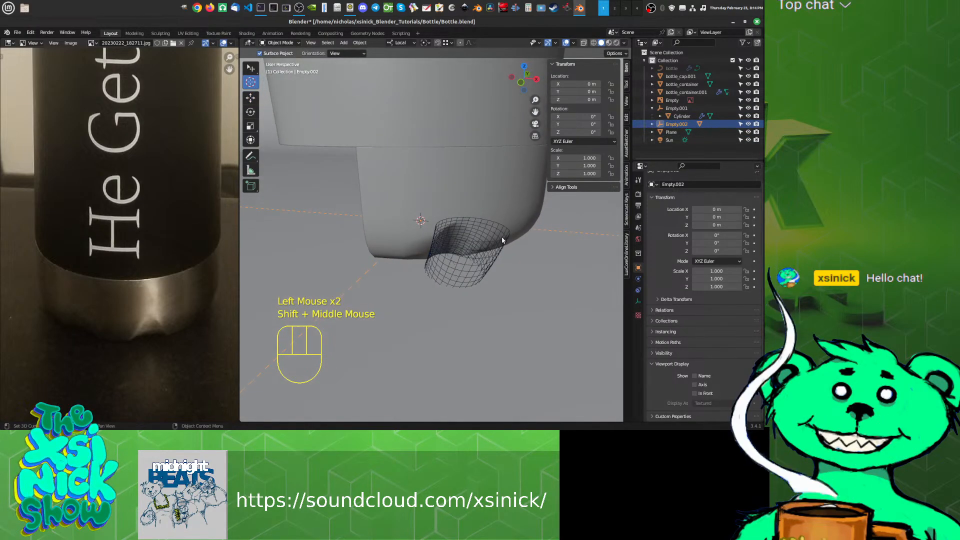
left_click(251, 112)
middle_click_drag(436, 214, 403, 221)
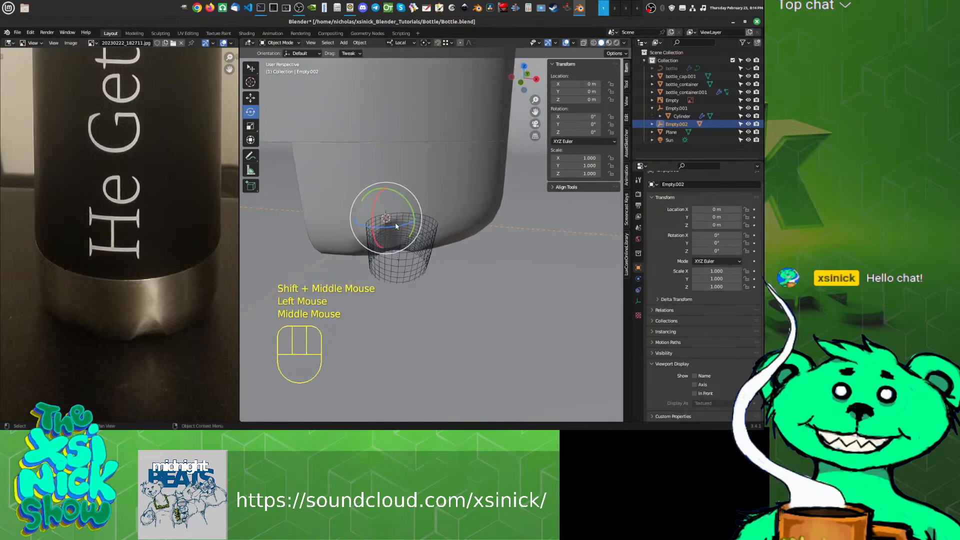
left_click_drag(402, 226, 505, 235)
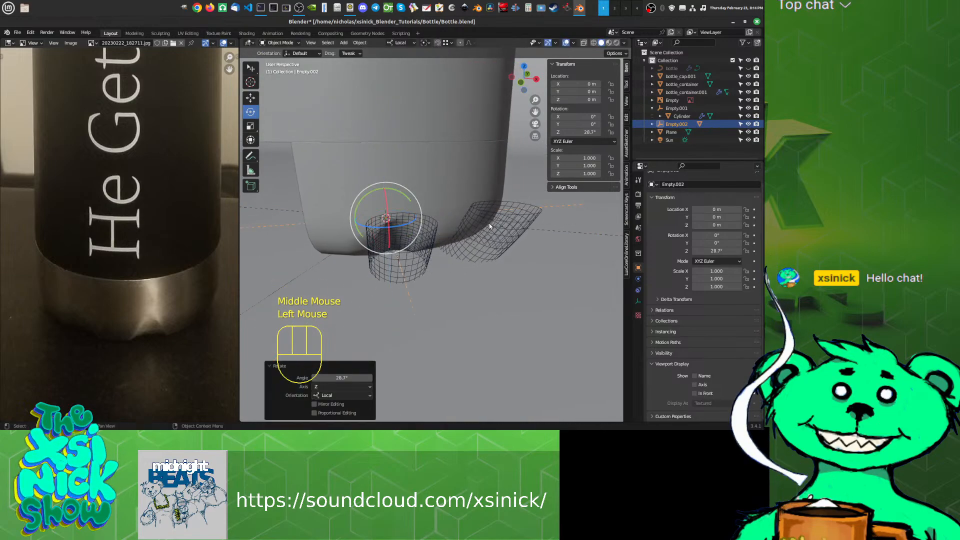
Step: Fine-tune the Z rotation of Empty.002 to about 35.5° so the second cylinder sits farther around the base
scroll(511, 237, "down", 2)
middle_click_drag(511, 237, 442, 231)
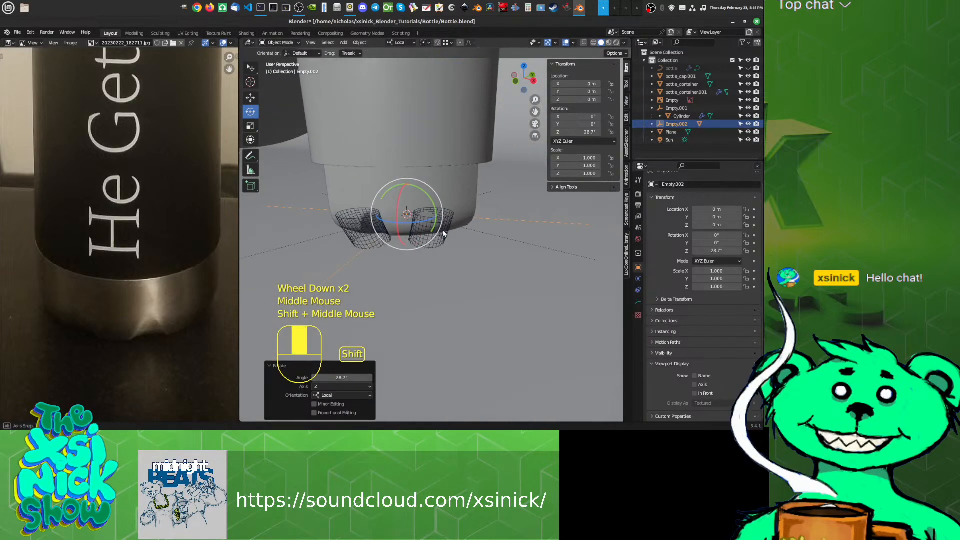
left_click_drag(420, 226, 426, 223)
middle_click_drag(482, 259, 463, 247, "shift")
left_click(439, 228)
left_click(438, 226)
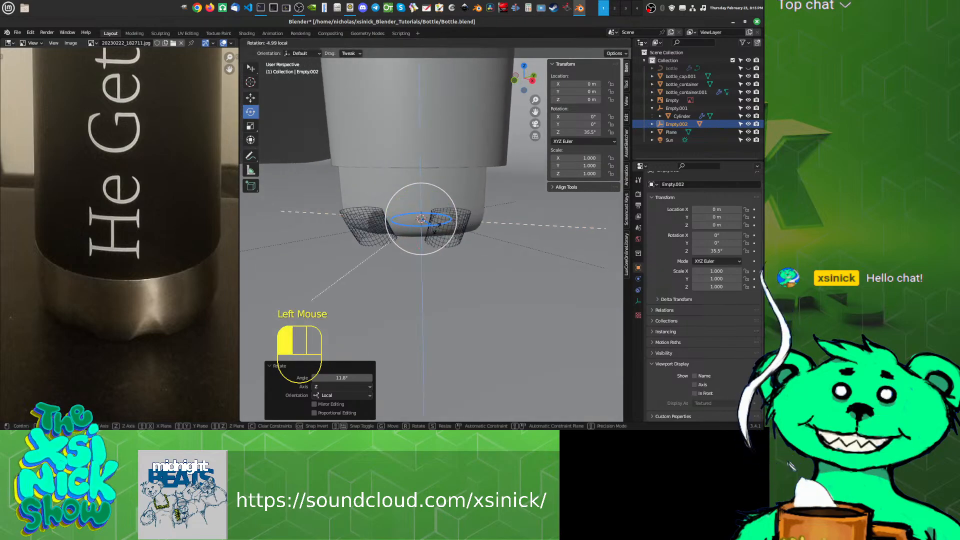
Step: Duplicate the Boolean modifier on the bottle's base section and use Cylinder.001 as the copy's Difference object
left_click(470, 199)
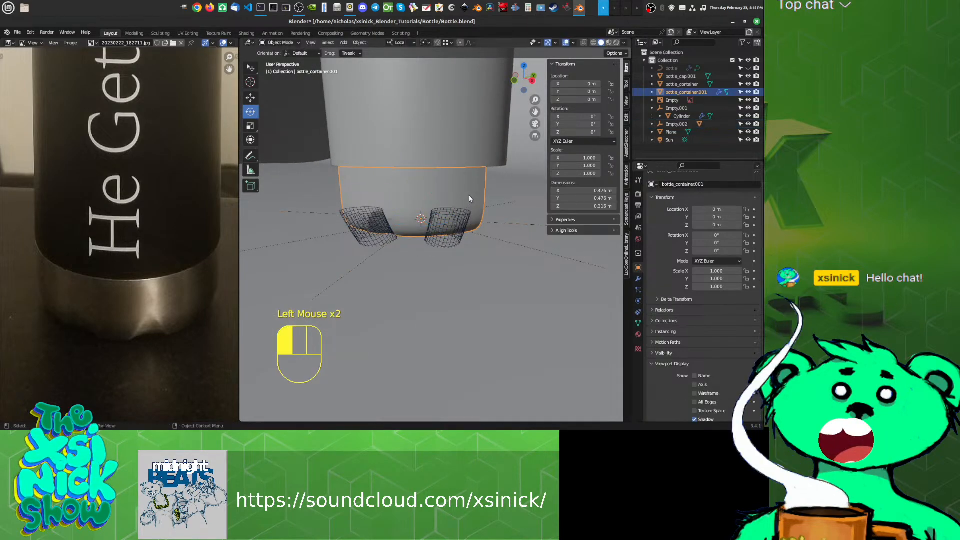
left_click(639, 324)
left_click(638, 279)
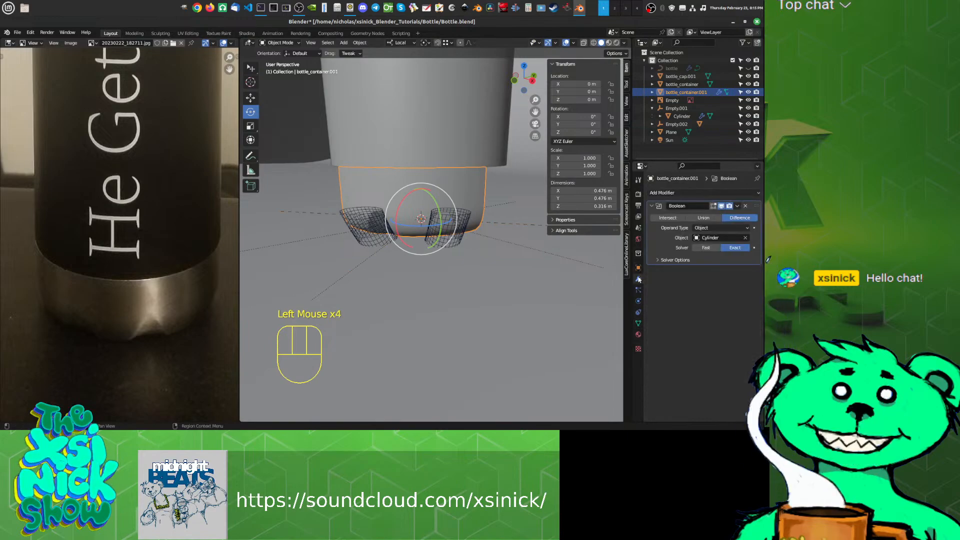
left_click(737, 206)
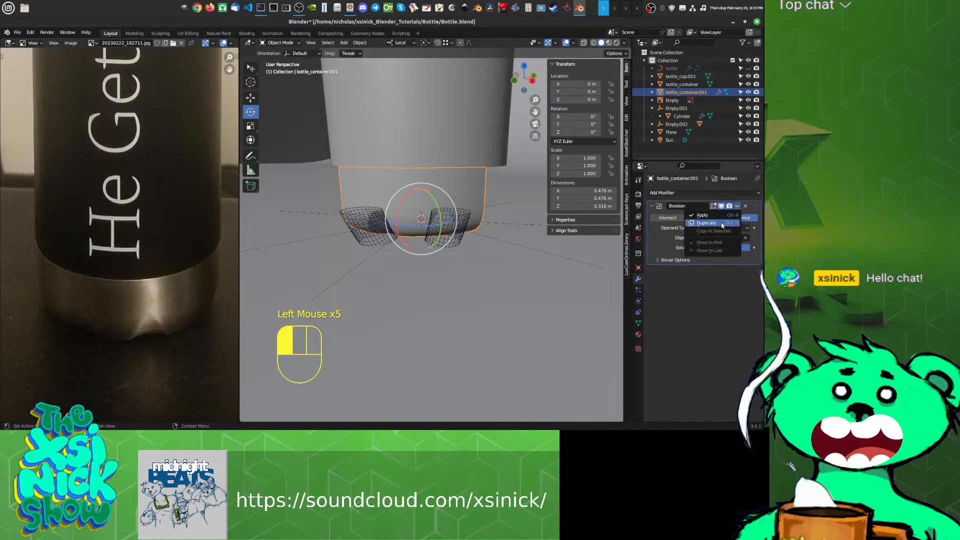
left_click(722, 226)
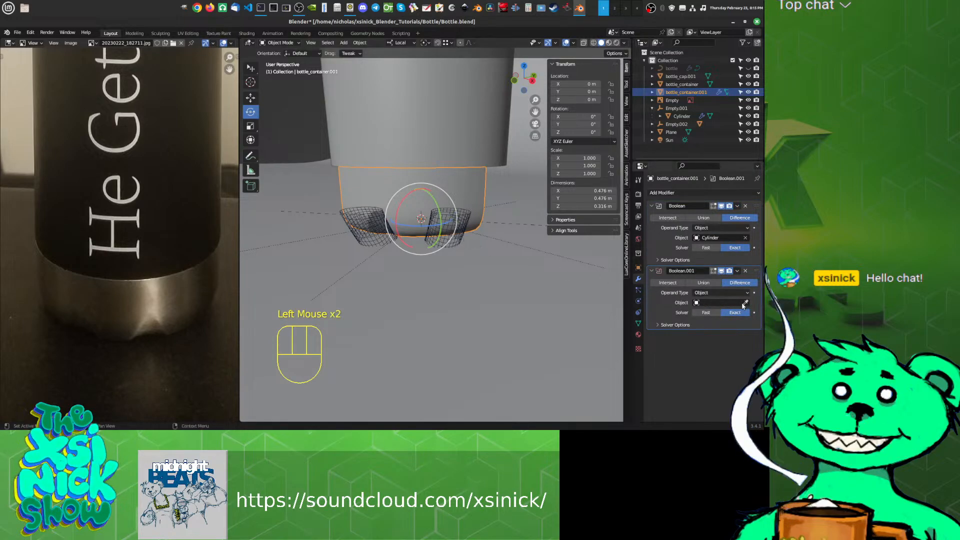
left_click(461, 220)
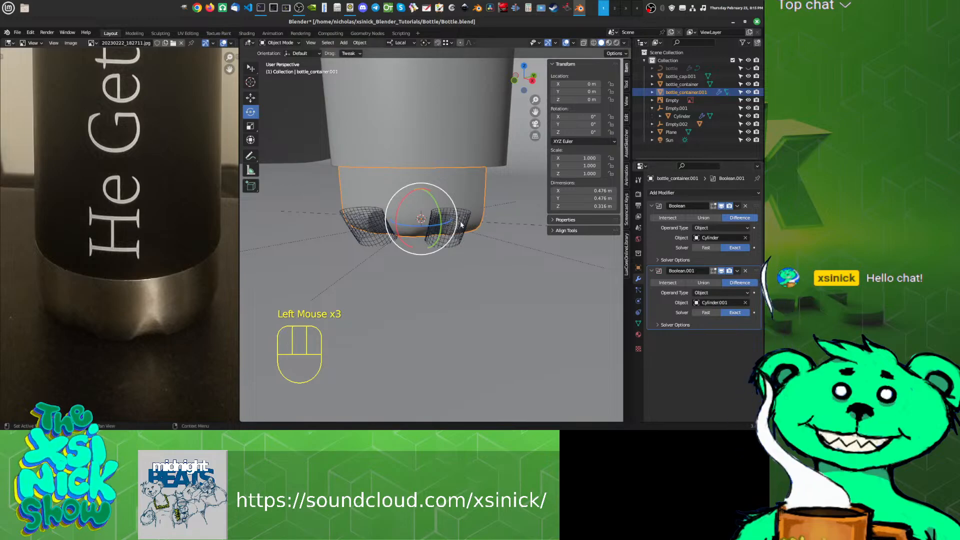
middle_click_drag(494, 248, 530, 240, "shift")
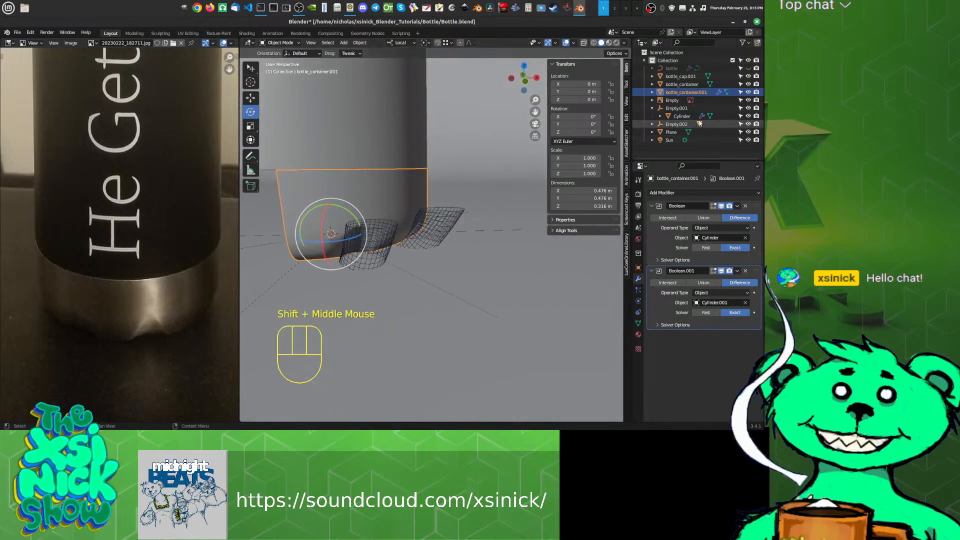
Step: Rotate Empty.001 by about -3.26° around its local Z axis to shift the first cutting cylinder along the base
left_click(653, 109)
left_click(665, 109)
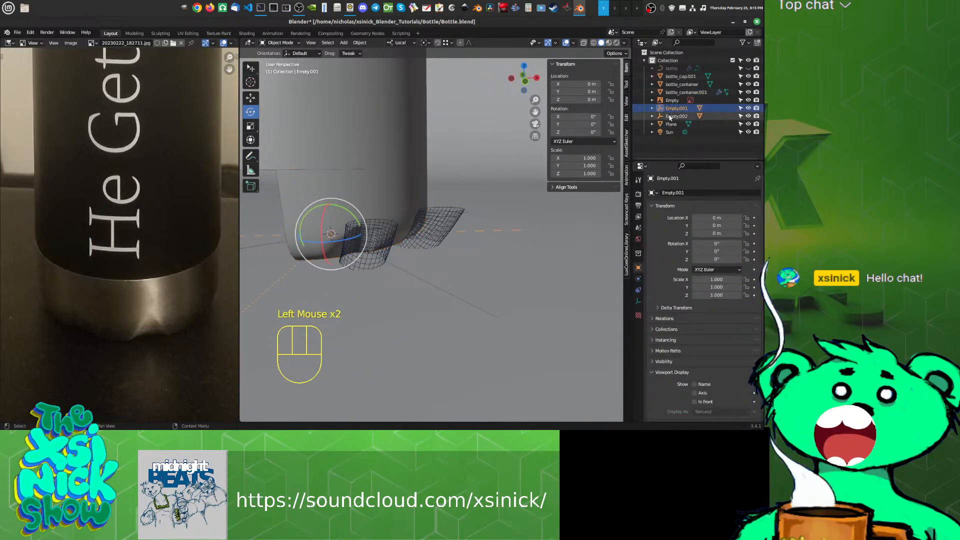
left_click_drag(349, 240, 348, 238)
middle_click_drag(348, 238, 414, 193, "shift")
Step: Add a Mirror modifier to the bottle's base section below the two Booleans, mirroring on both X and Y
left_click(421, 196)
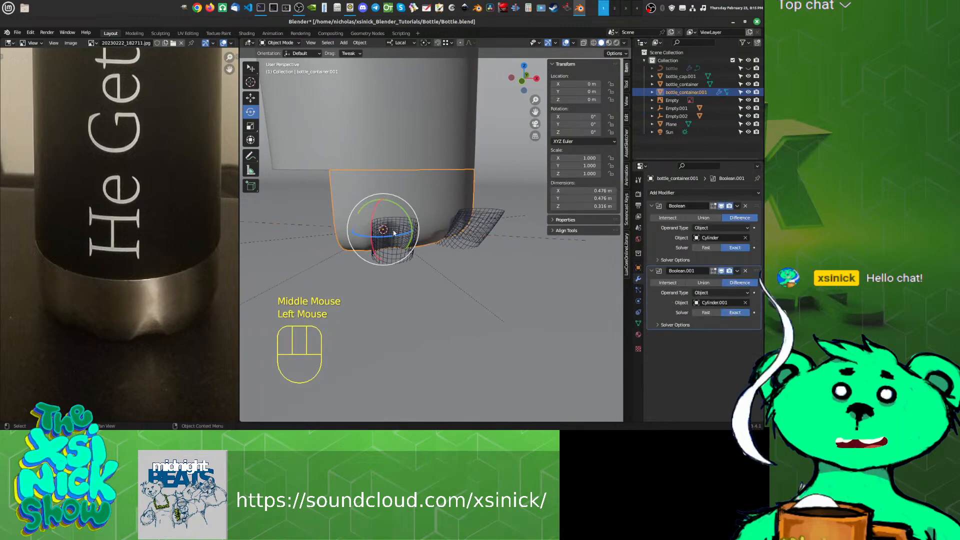
left_click(649, 206)
left_click(652, 217)
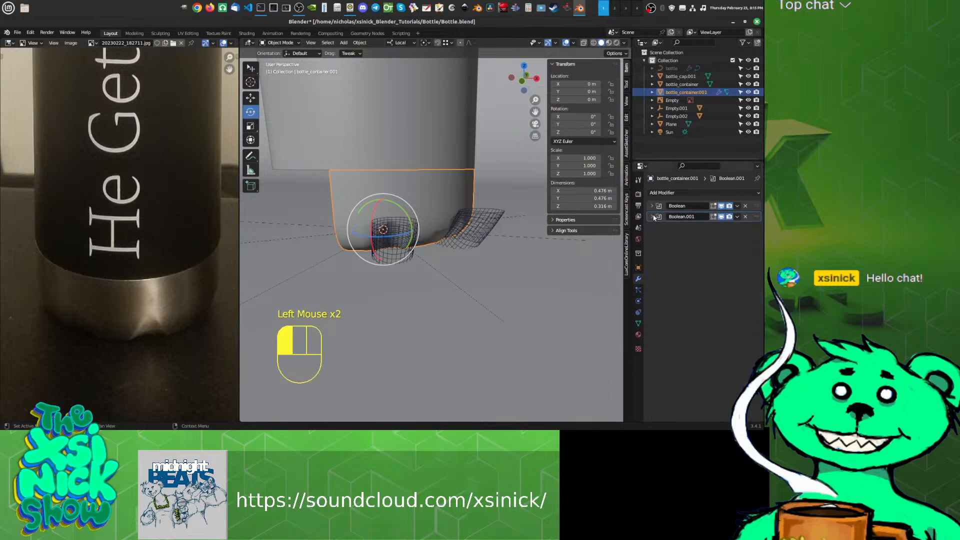
left_click(722, 193)
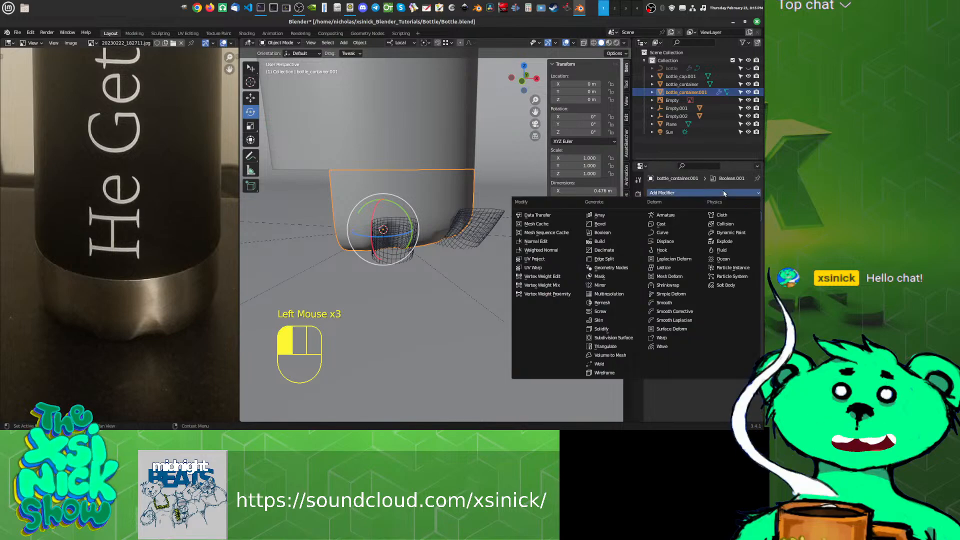
left_click(611, 285)
middle_click_drag(434, 254, 633, 244, "shift")
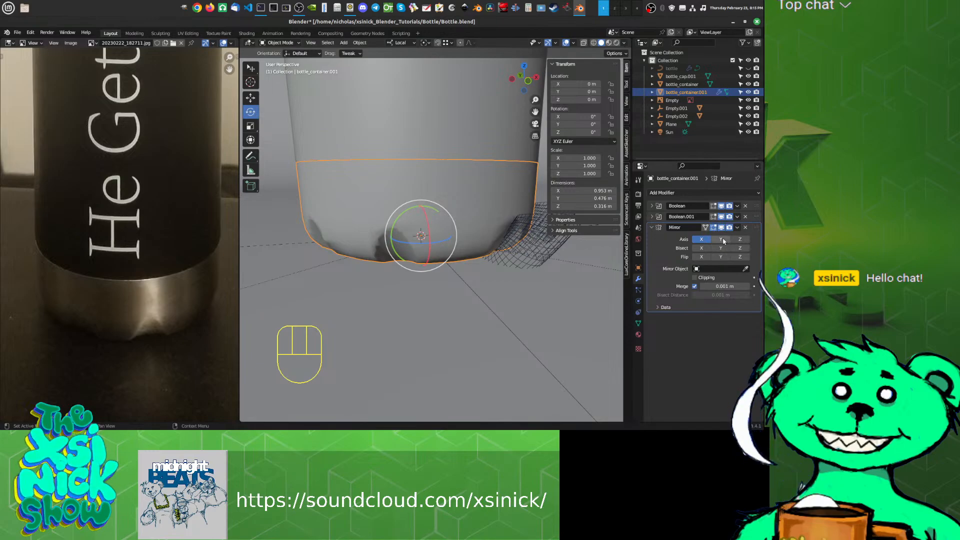
scroll(449, 255, "down", 2)
middle_click_drag(430, 255, 378, 254)
middle_click_drag(494, 259, 487, 261, "shift")
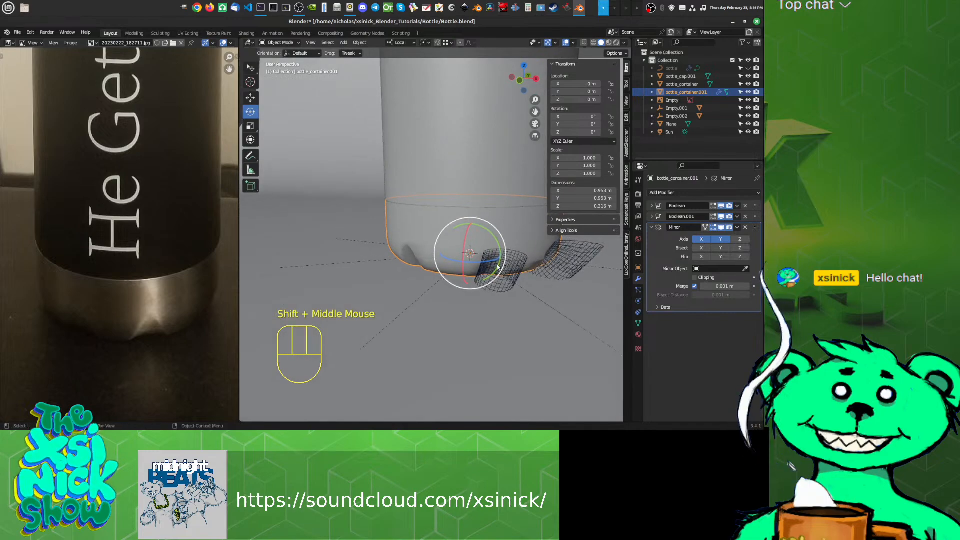
left_click(488, 263)
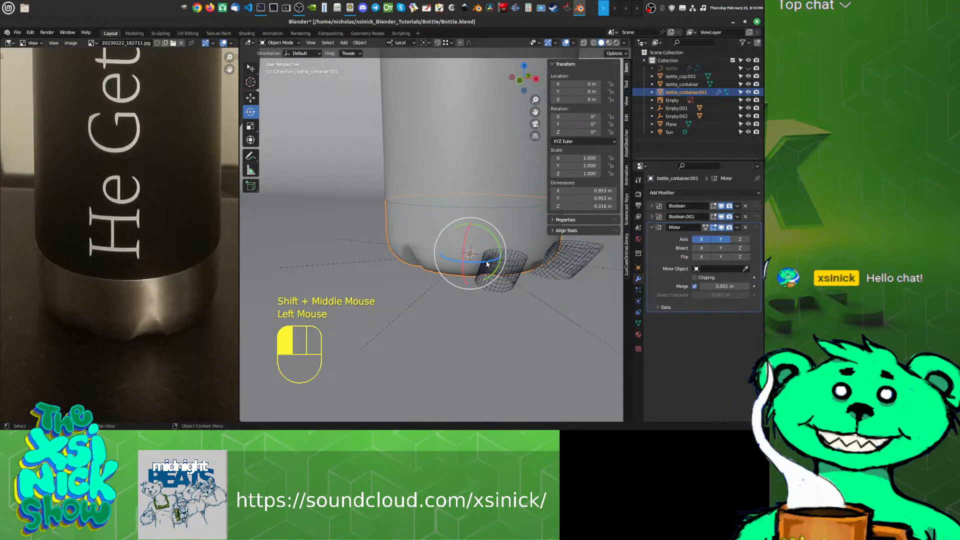
left_click_drag(485, 265, 484, 261)
key("ctrl+z")
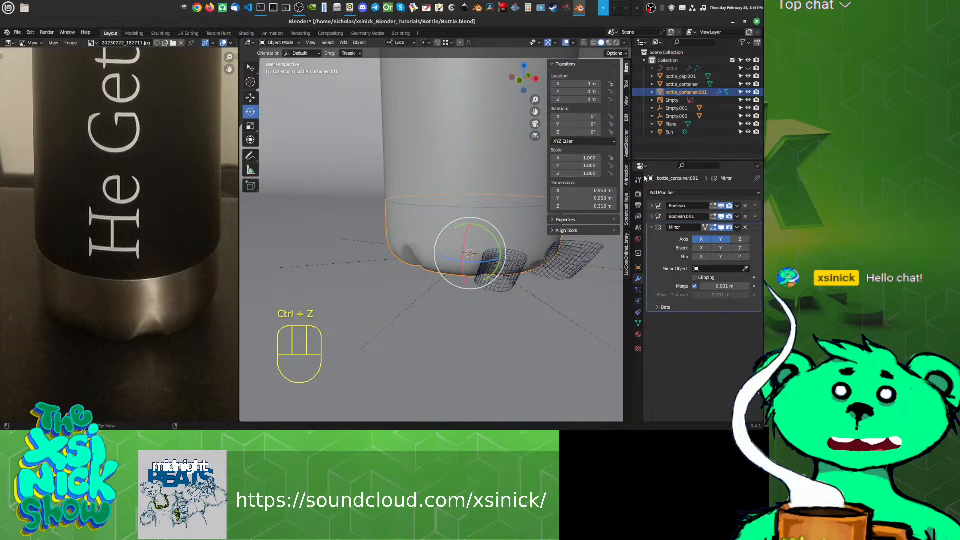
Step: Adjust the Z rotation of Empty.001 to about -4.26°, repositioning the first cylinder's mirrored notches
left_click(674, 109)
left_click(482, 262)
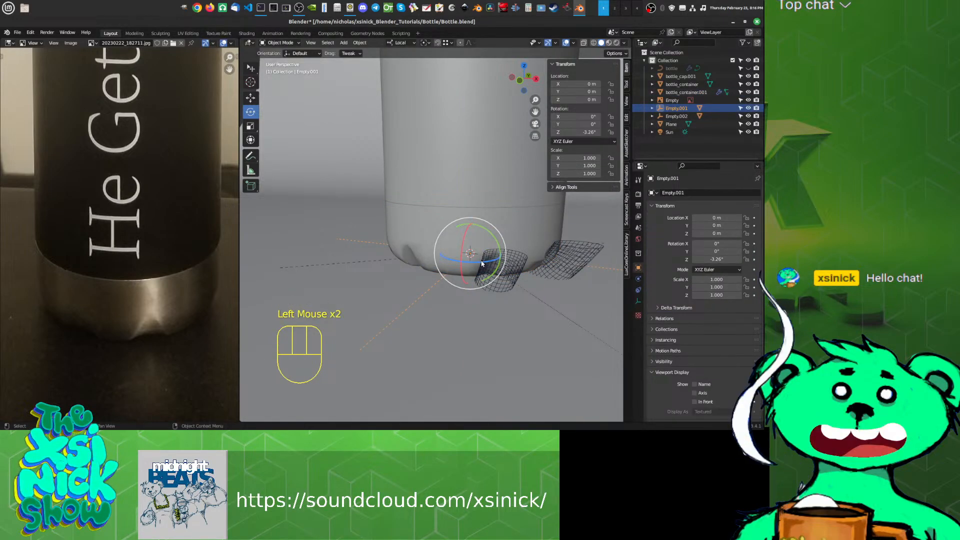
left_click_drag(483, 262, 483, 263)
mouse_move(528, 295)
middle_mouse_down()
mouse_move(595, 289)
mouse_move(264, 295)
mouse_move(526, 293)
middle_mouse_up()
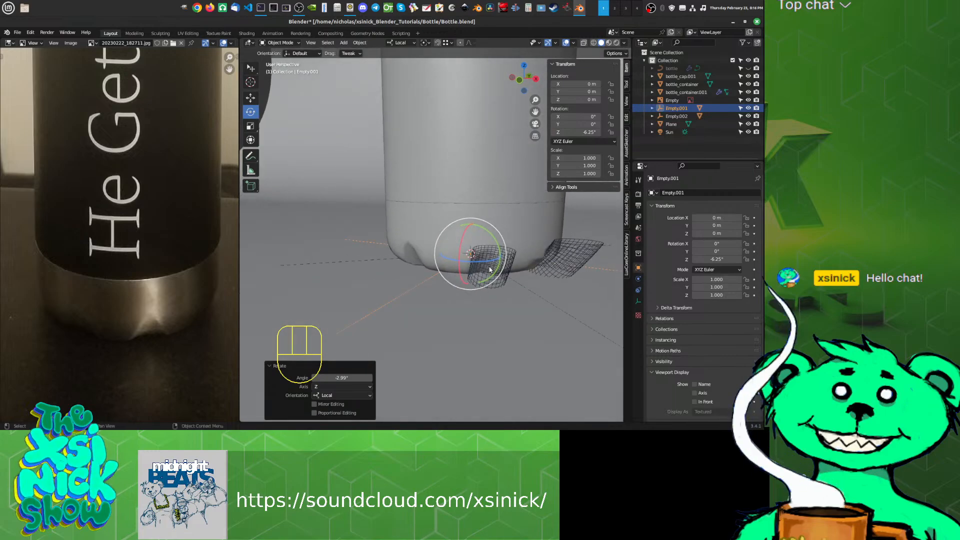
left_click_drag(487, 267, 492, 263)
key("ctrl+z")
middle_click_drag(570, 290, 529, 291, "shift")
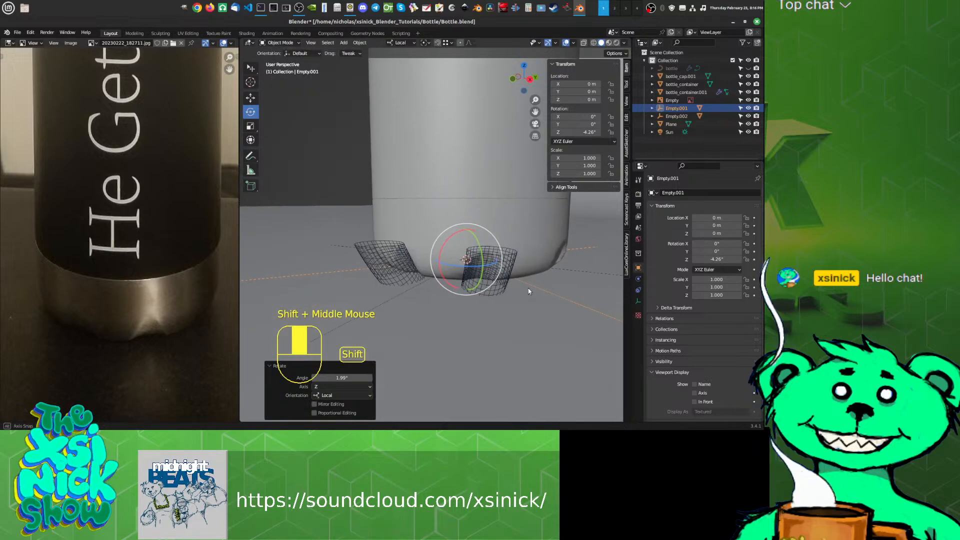
Step: Rotate Empty.002 around its local Z axis to about 40.1°, moving the second cylinder's notches around the base
left_click(502, 272)
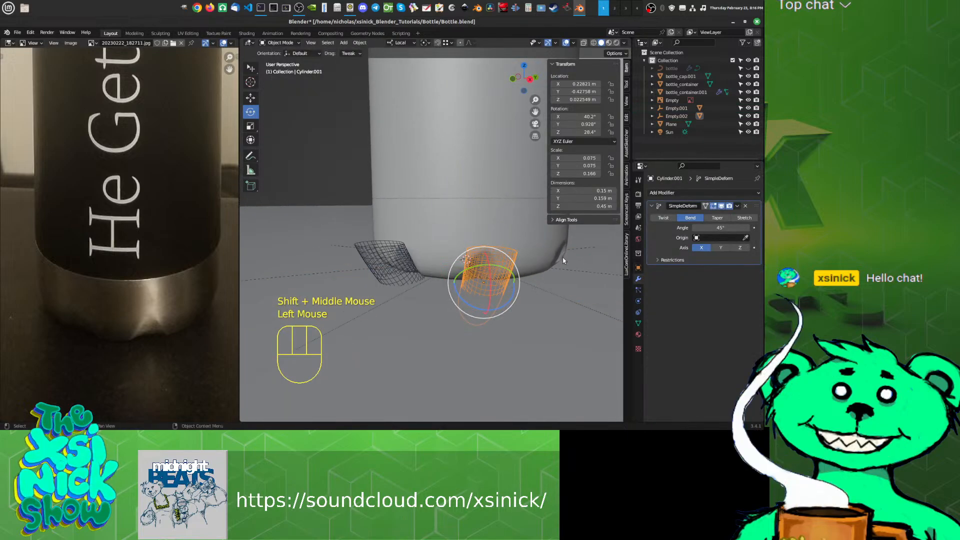
left_click(676, 116)
middle_click_drag(545, 300, 477, 268, "shift")
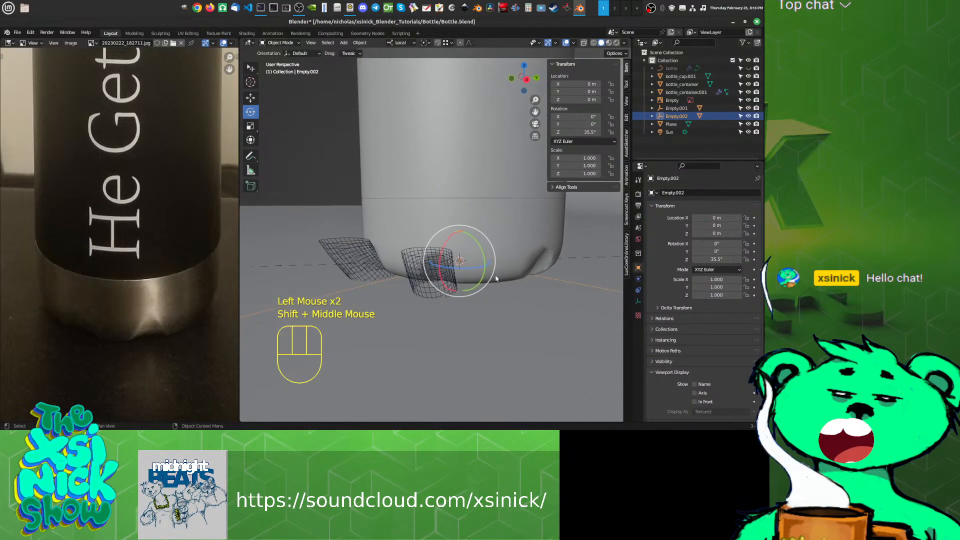
left_click_drag(477, 268, 481, 265)
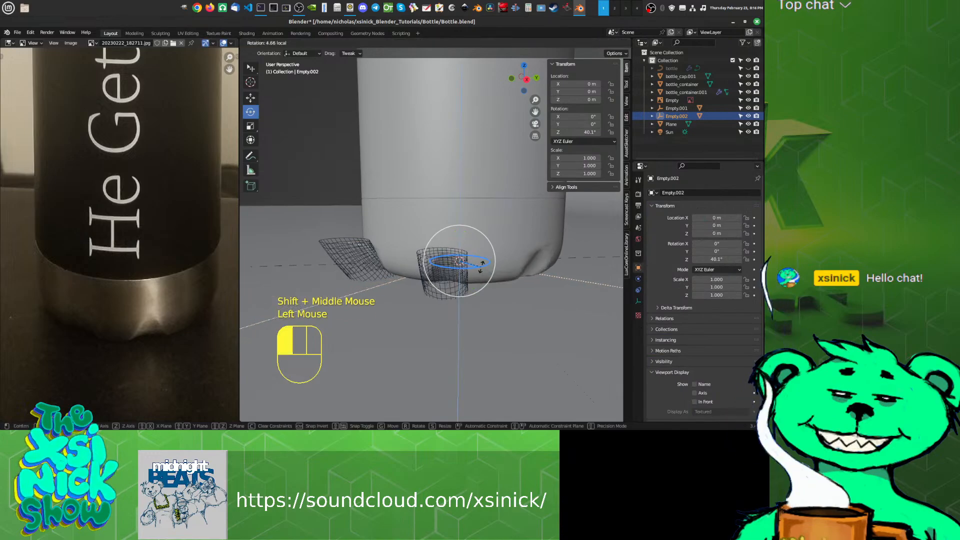
middle_click_drag(487, 277, 600, 291, "shift")
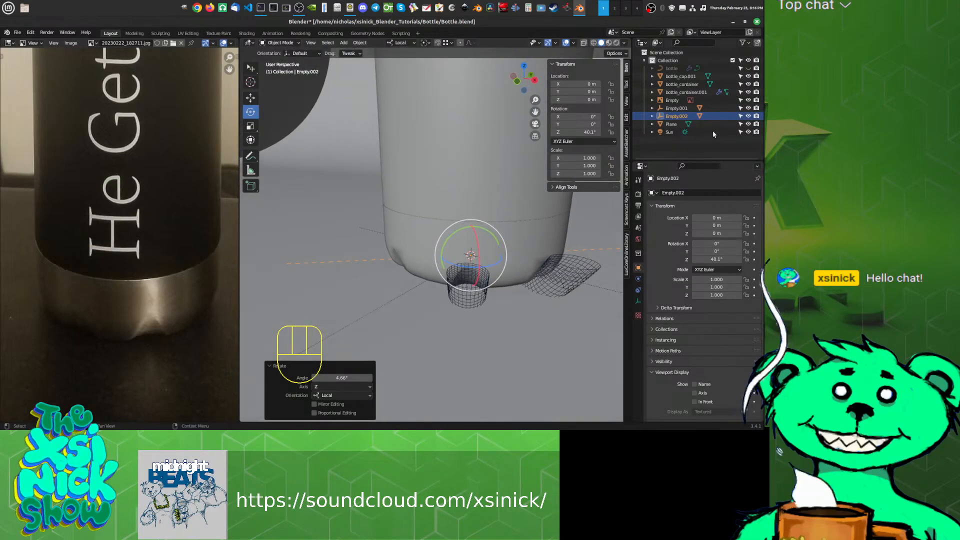
left_click(674, 108)
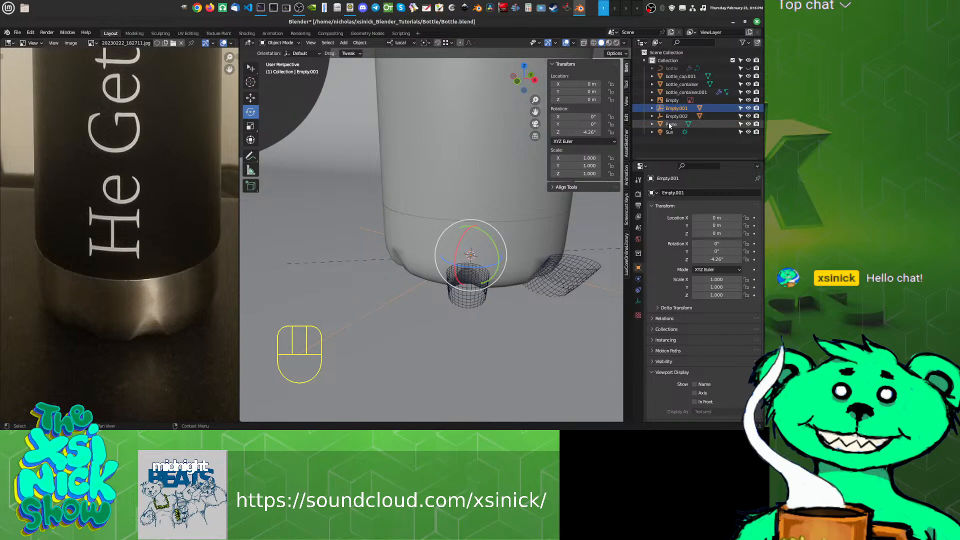
left_click(672, 116)
middle_click_drag(567, 289, 504, 272, "shift")
Step: Add a Subdivision Surface modifier to the bottle's base section, placed after the Mirror modifier
left_click(466, 232)
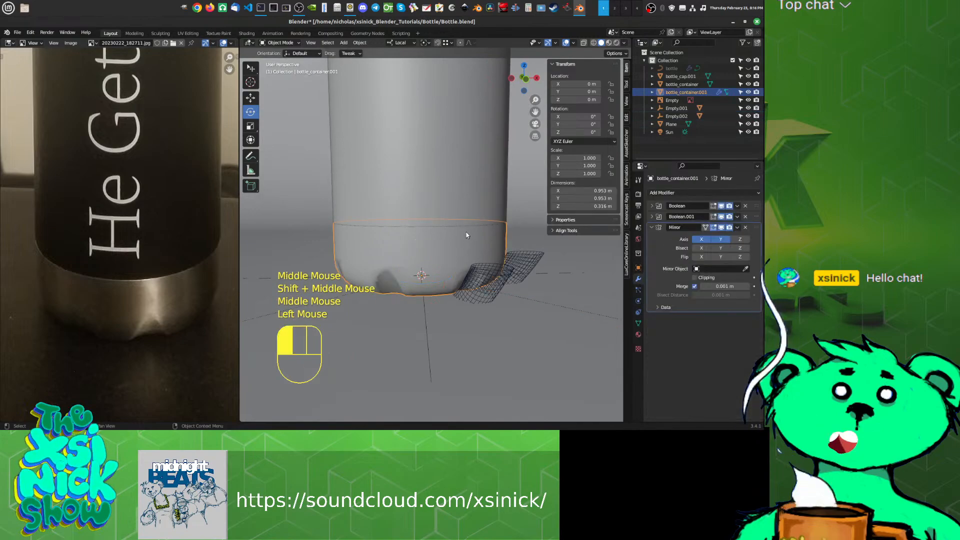
key("Tab")
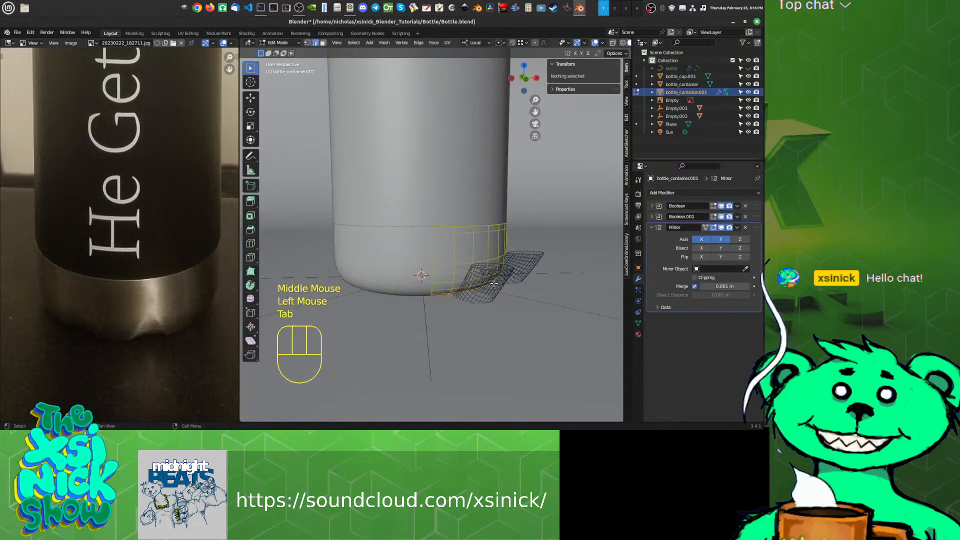
key("Tab")
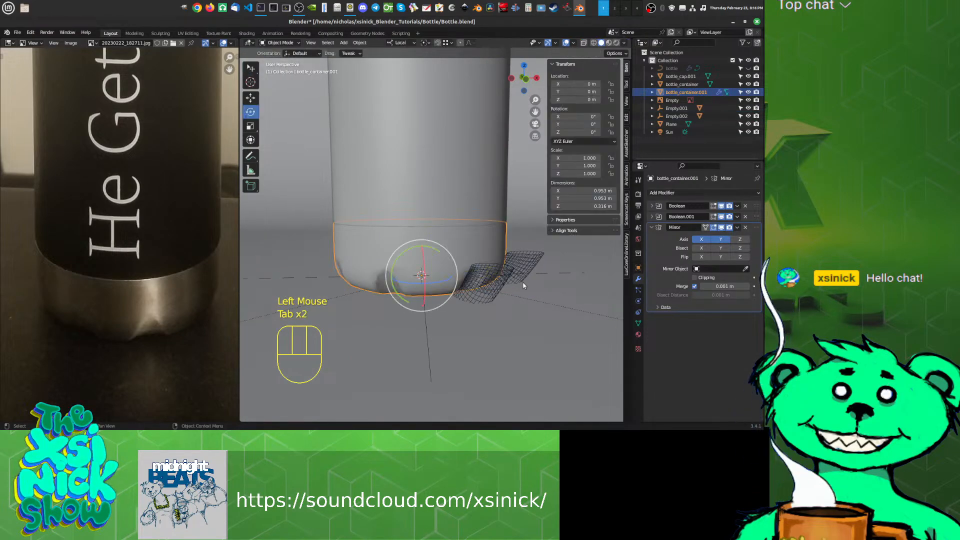
left_click(651, 228)
left_click(683, 192)
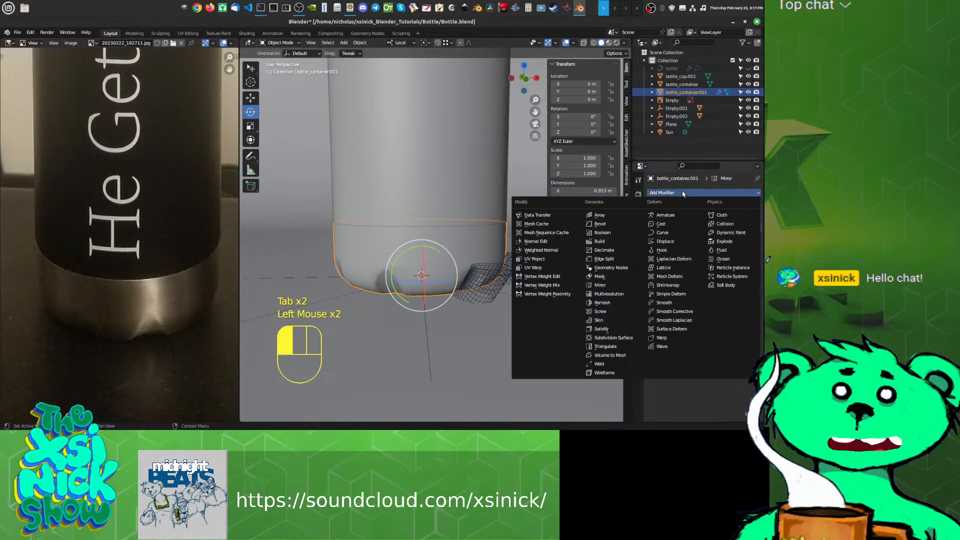
left_click(629, 340)
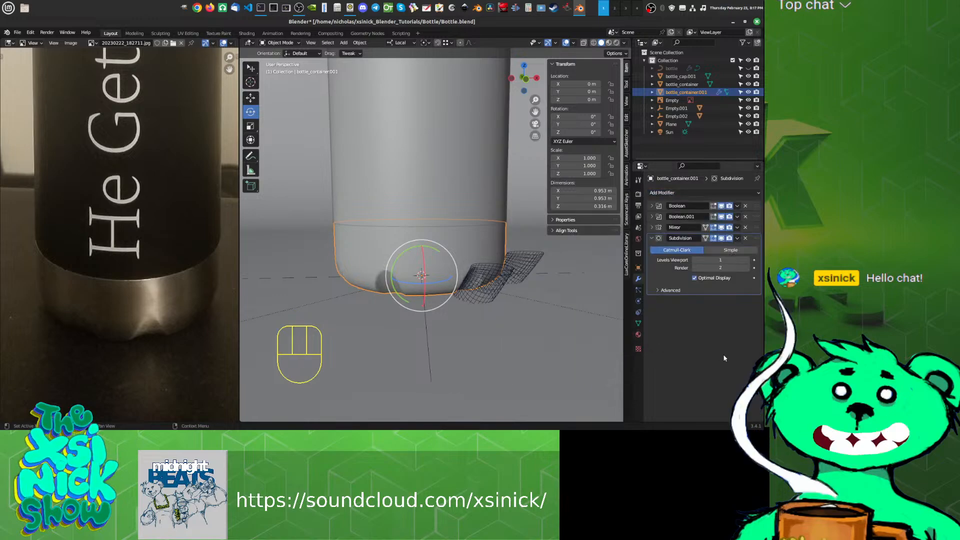
mouse_move(435, 294)
middle_mouse_down("shift")
mouse_move(499, 293)
mouse_move(418, 300)
middle_mouse_up("shift")
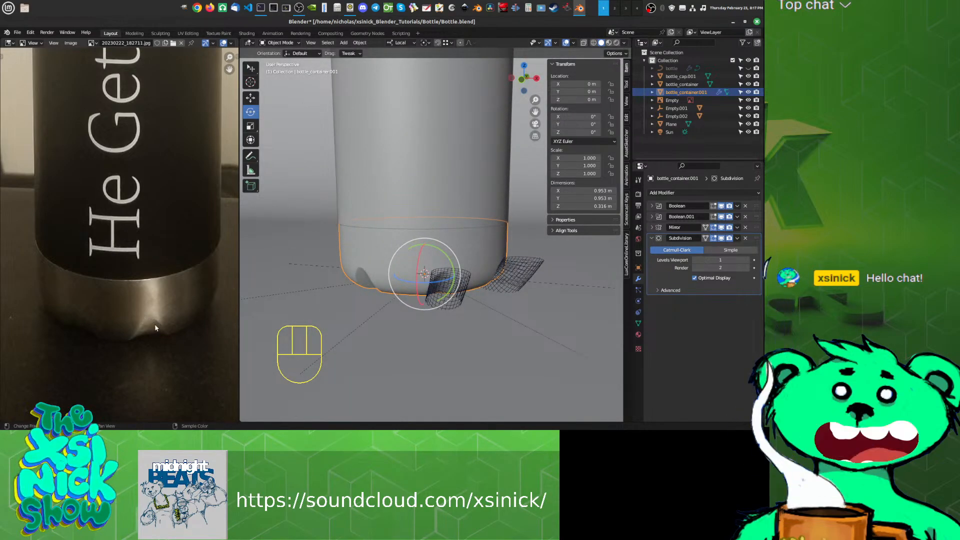
Step: Try Taper on the first cutting cylinder's Simple Deform, restore Bend, and add a second Simple Deform modifier
left_click(465, 284)
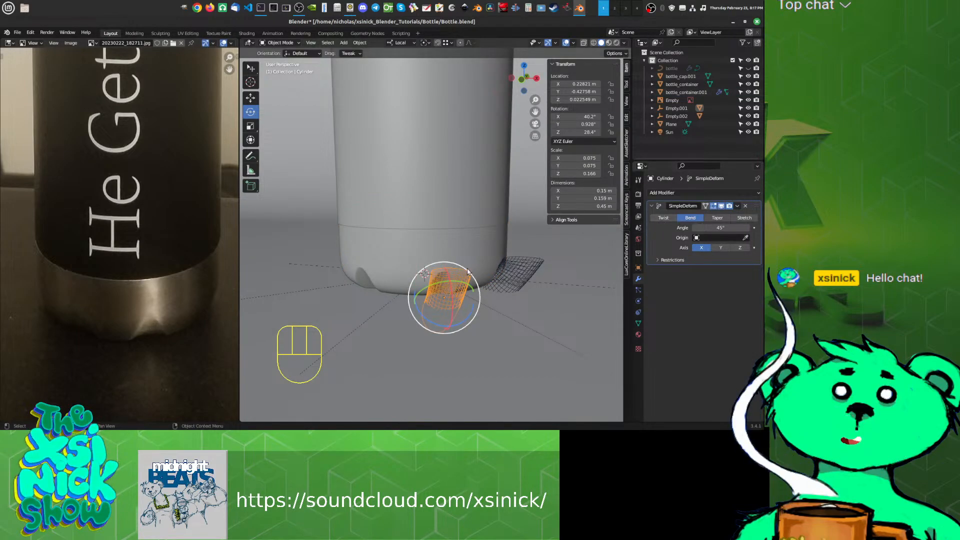
left_click(717, 218)
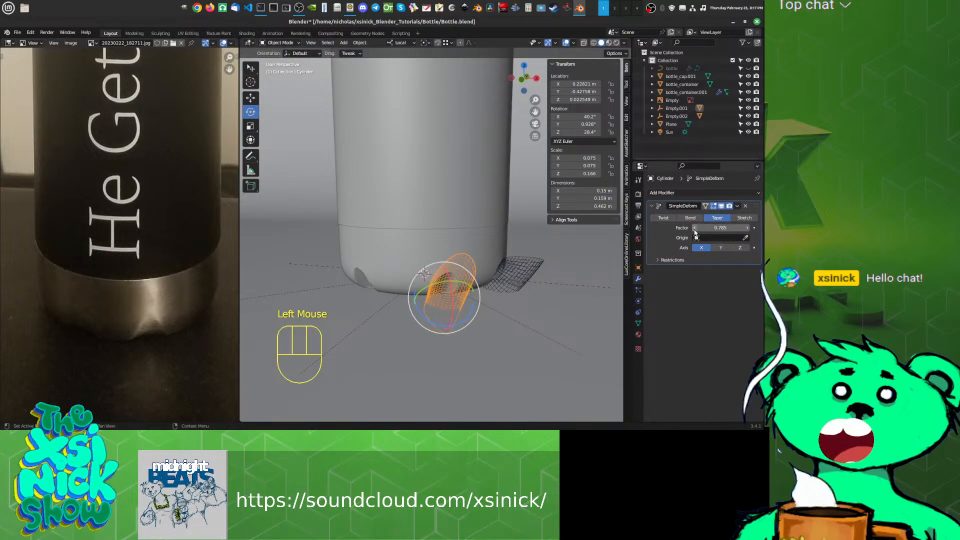
mouse_move(487, 314)
middle_mouse_down("shift")
mouse_move(536, 292)
mouse_move(514, 284)
mouse_move(552, 300)
mouse_move(477, 315)
middle_mouse_up("shift")
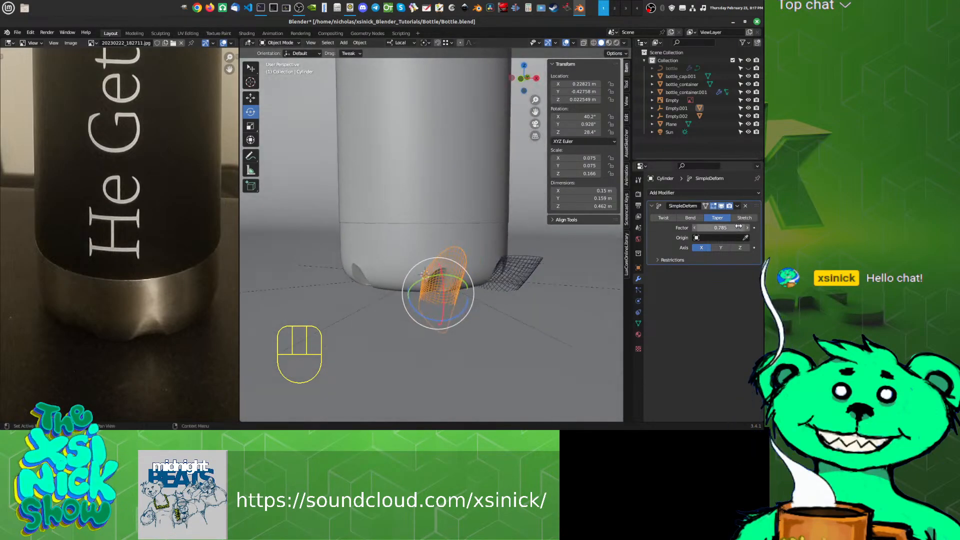
left_click(726, 194)
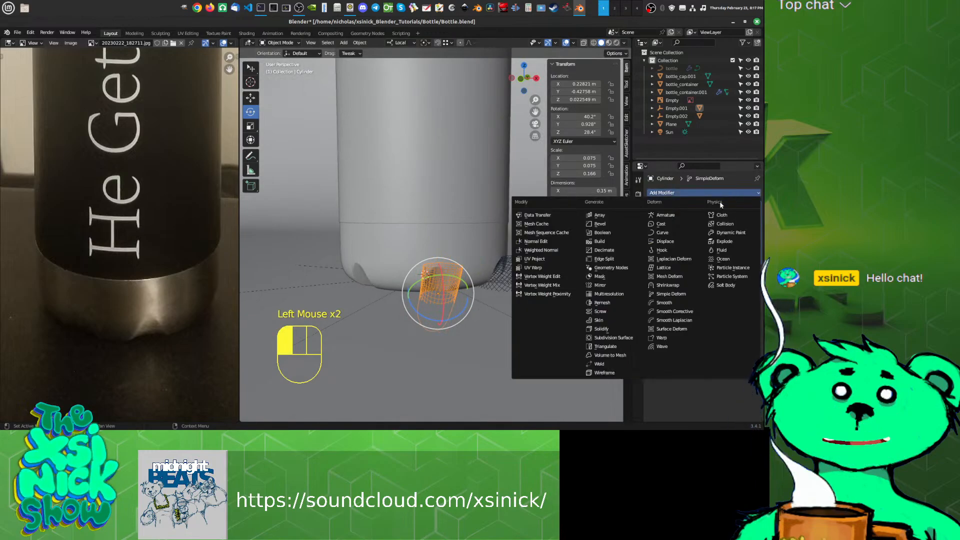
left_click(664, 297)
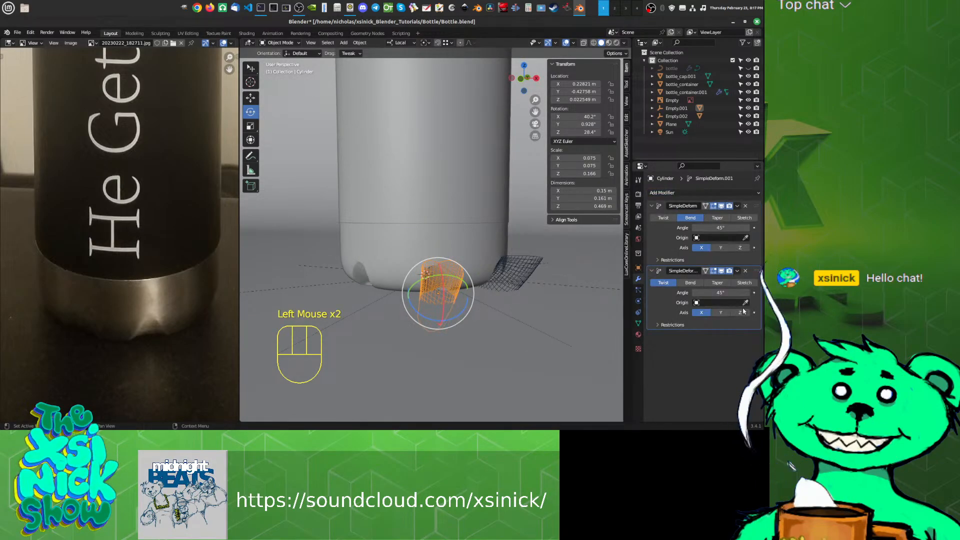
Step: Switch the cylinder's first Simple Deform to Taper with the deformation axis set to Z
left_click(719, 218)
middle_click_drag(485, 315, 526, 311, "shift")
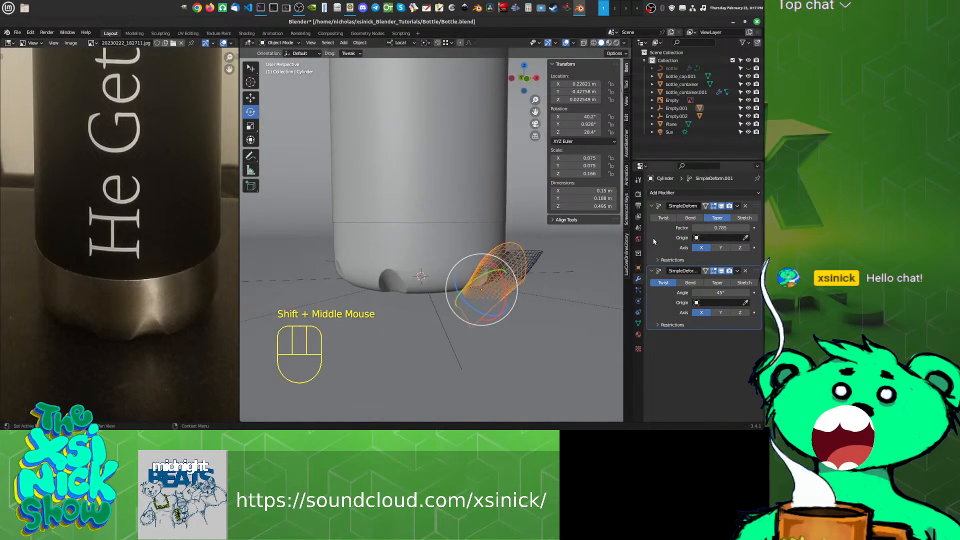
left_click(739, 248)
mouse_move(575, 276)
middle_mouse_down("shift")
mouse_move(619, 270)
mouse_move(560, 280)
middle_mouse_up("shift")
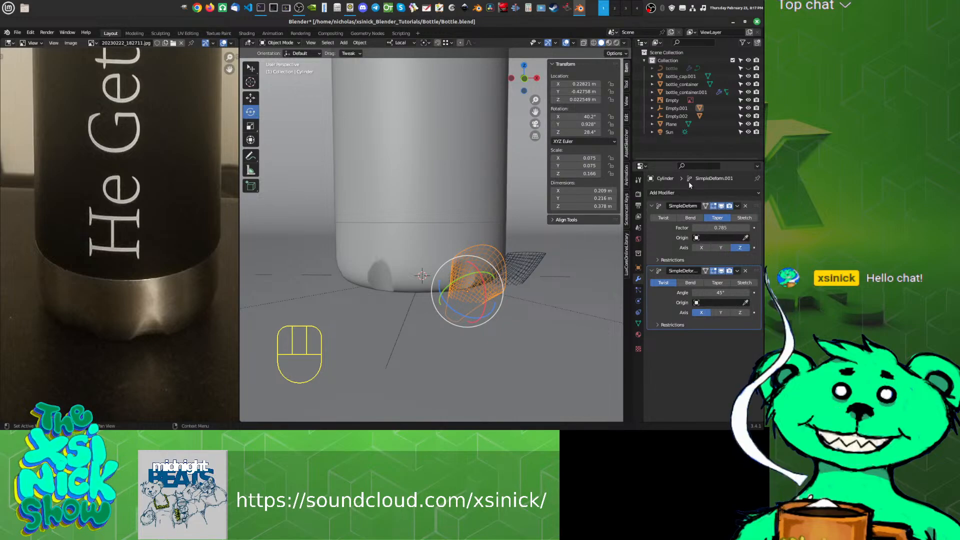
Step: Set the cylinder's first Simple Deform to Bend and its second one to Taper along the Z axis
left_click(690, 218)
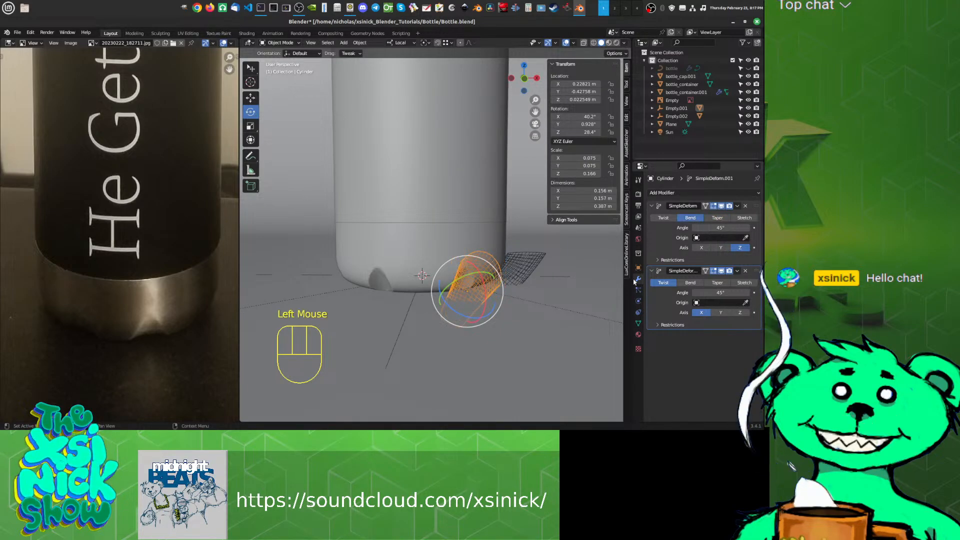
middle_click_drag(550, 309, 521, 317, "shift")
left_click(727, 285)
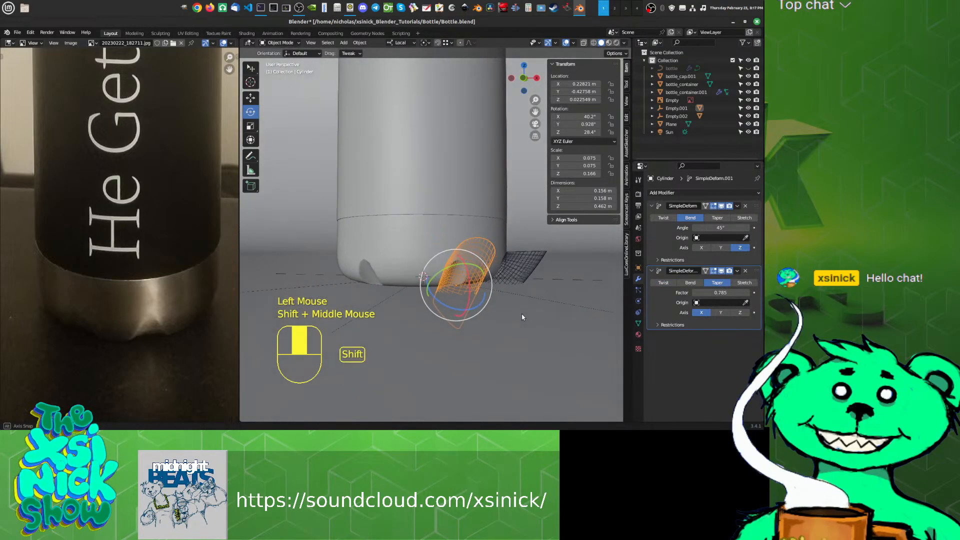
left_click(740, 312)
mouse_move(580, 322)
middle_mouse_down("shift")
mouse_move(565, 318)
mouse_move(578, 311)
mouse_move(567, 320)
middle_mouse_up("shift")
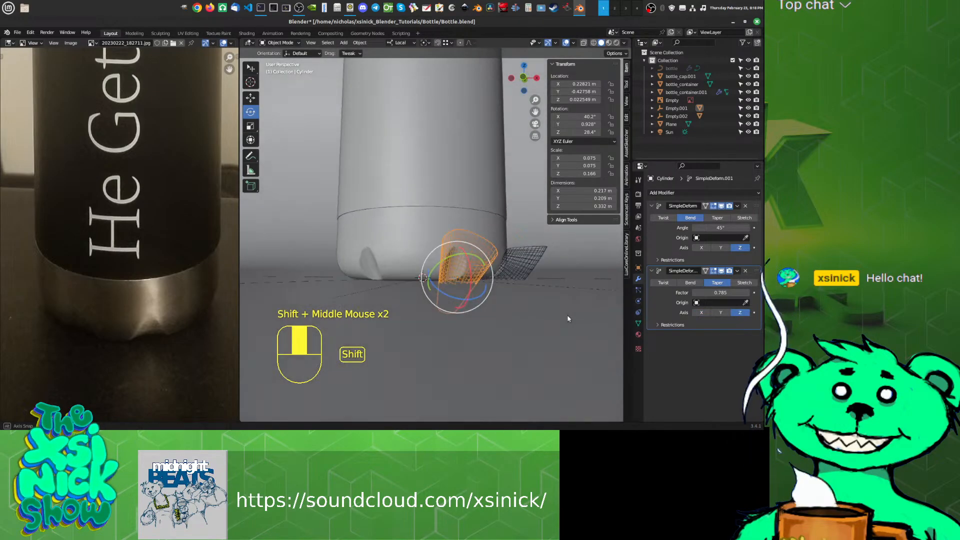
Step: Try lowering the taper's upper restriction limit, and restore it to 1.0
left_click(668, 325)
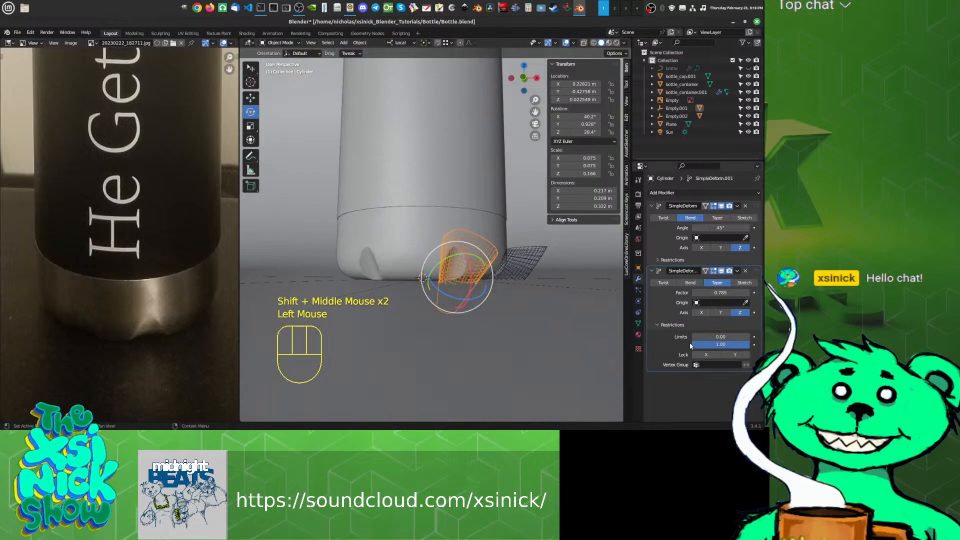
left_click_drag(723, 345, 669, 346)
left_click(721, 345)
type("1.0")
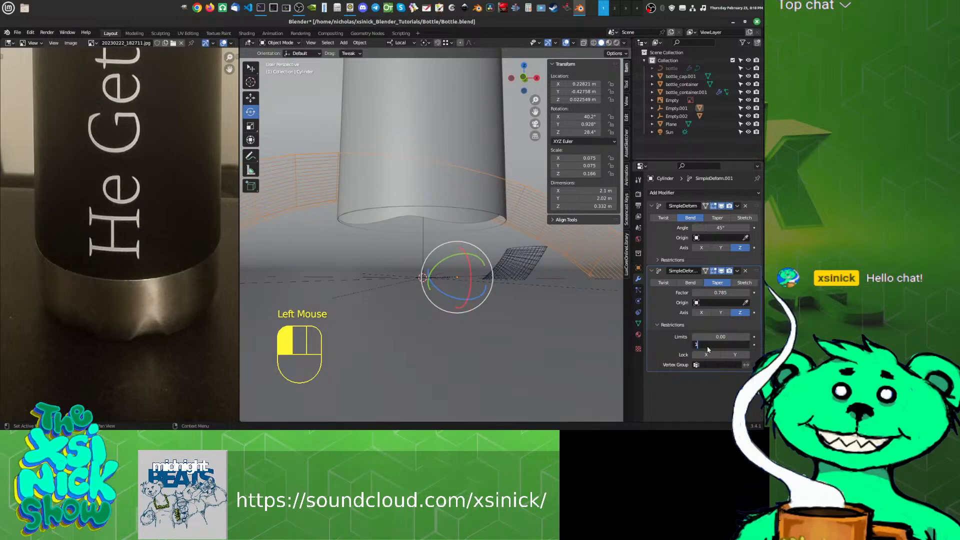
key("KP_Enter")
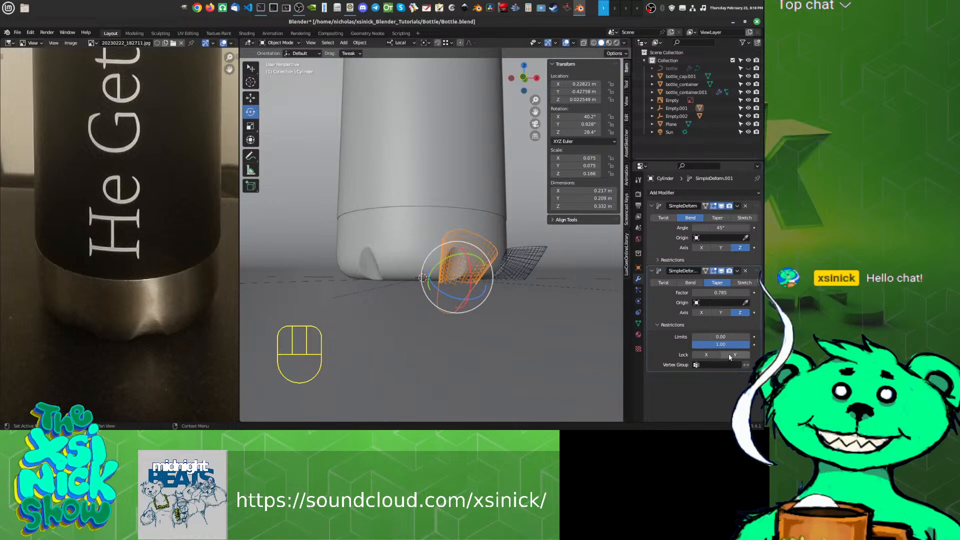
Step: Try locking the taper on the X and Y axes, and clear both locks
left_click(706, 355)
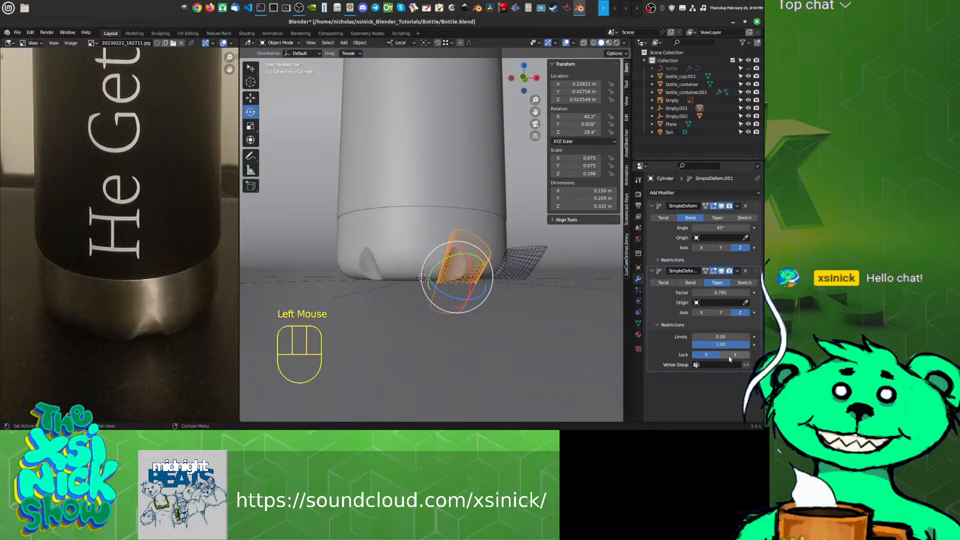
left_click(732, 355)
middle_click_drag(548, 309, 579, 320, "shift")
left_click(706, 354)
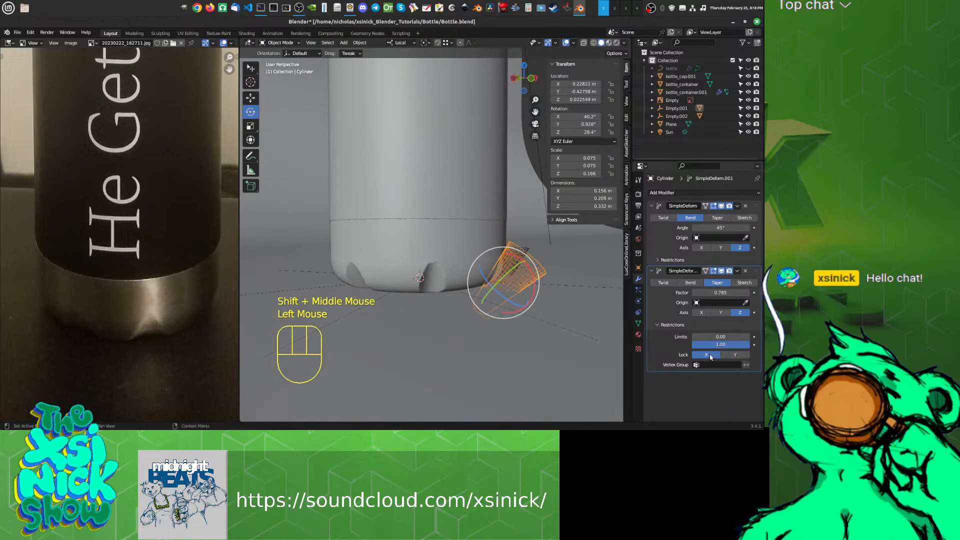
left_click(734, 355)
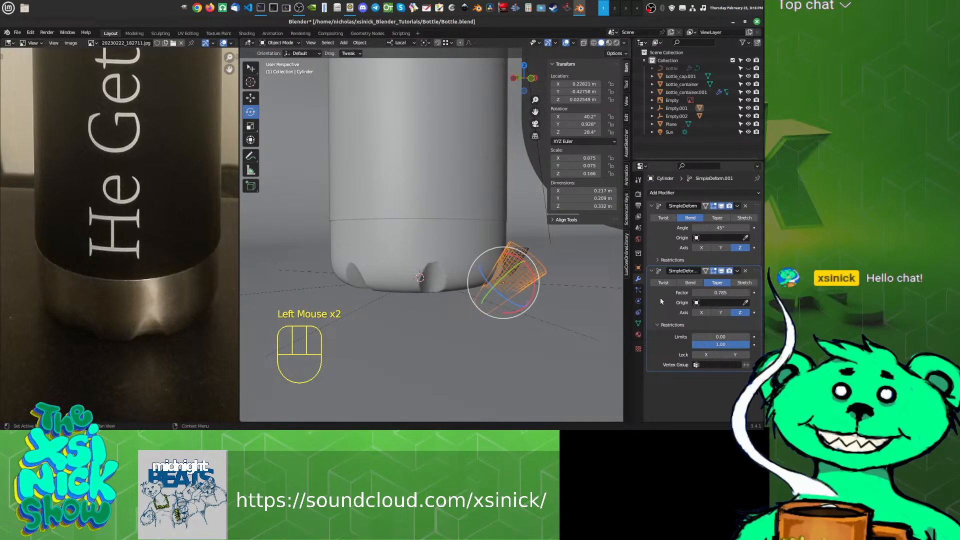
Step: Try Empty.001 as the taper's origin object, and clear the origin
left_click(745, 303)
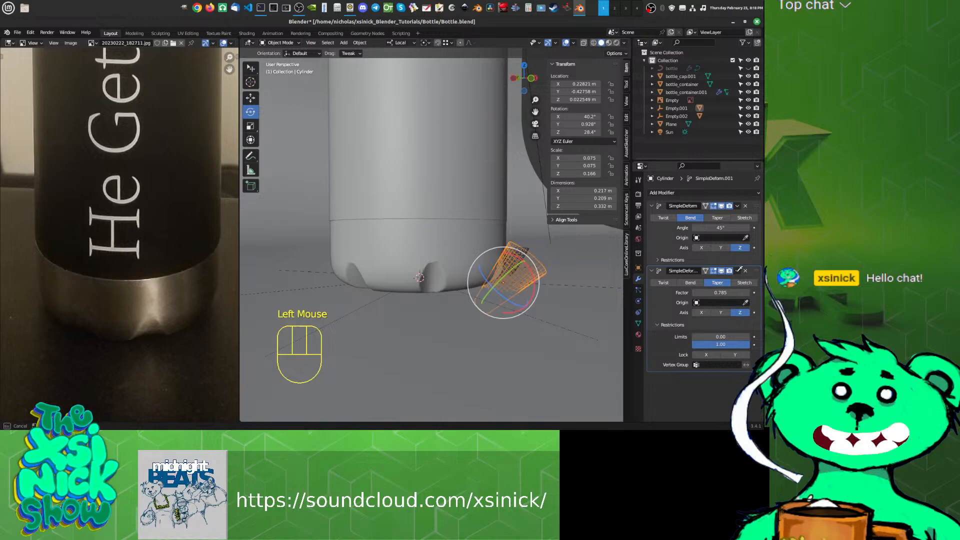
left_click(676, 108)
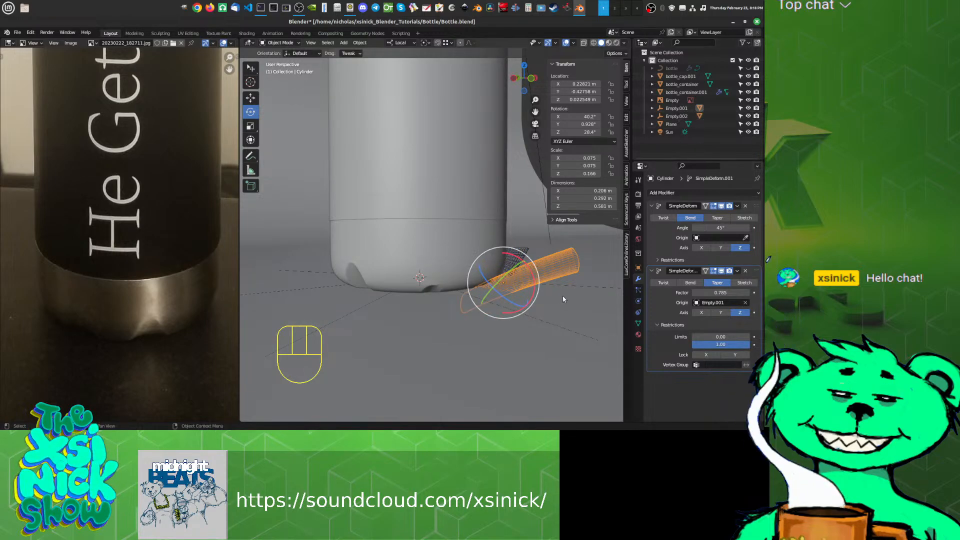
middle_click_drag(562, 295, 527, 296, "shift")
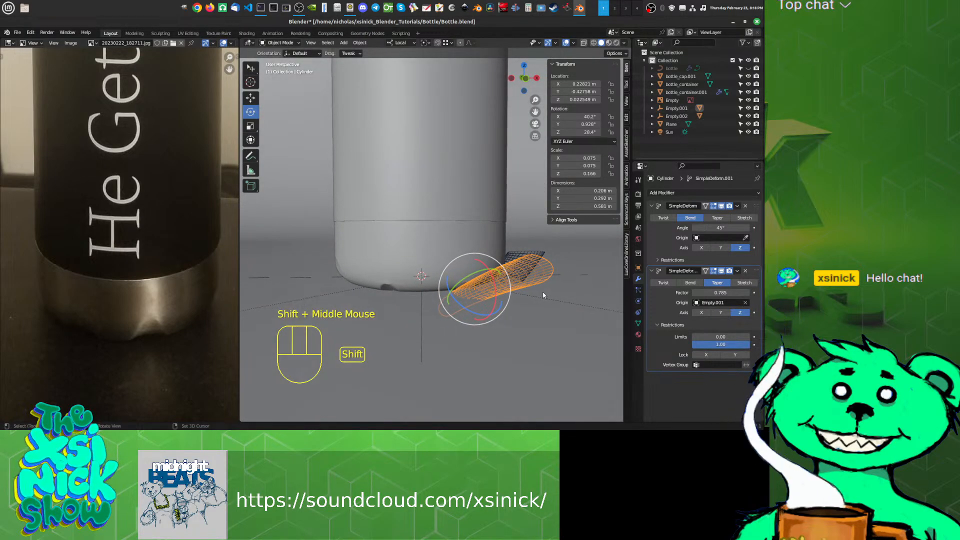
left_click(744, 303)
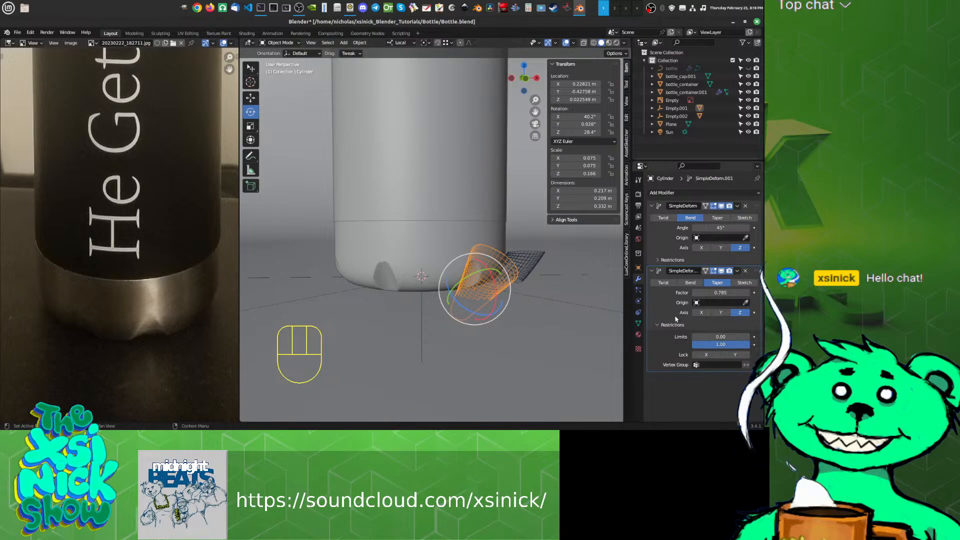
Step: Try adjusting the taper's lower restriction limit, leave it at 0.00, and collapse the restriction settings
left_click(716, 336)
mouse_move(715, 336)
left_mouse_down()
mouse_move(728, 336)
mouse_move(703, 336)
left_mouse_up()
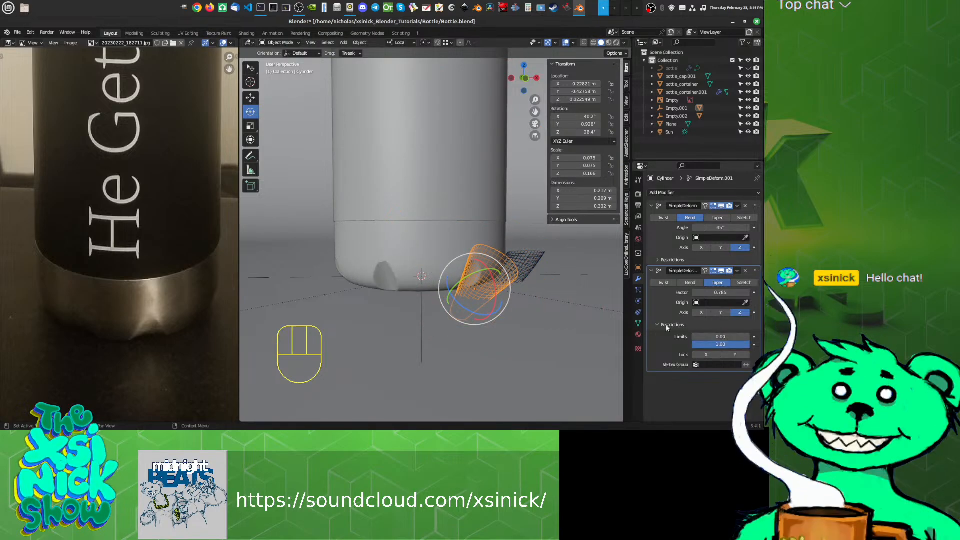
left_click(708, 325)
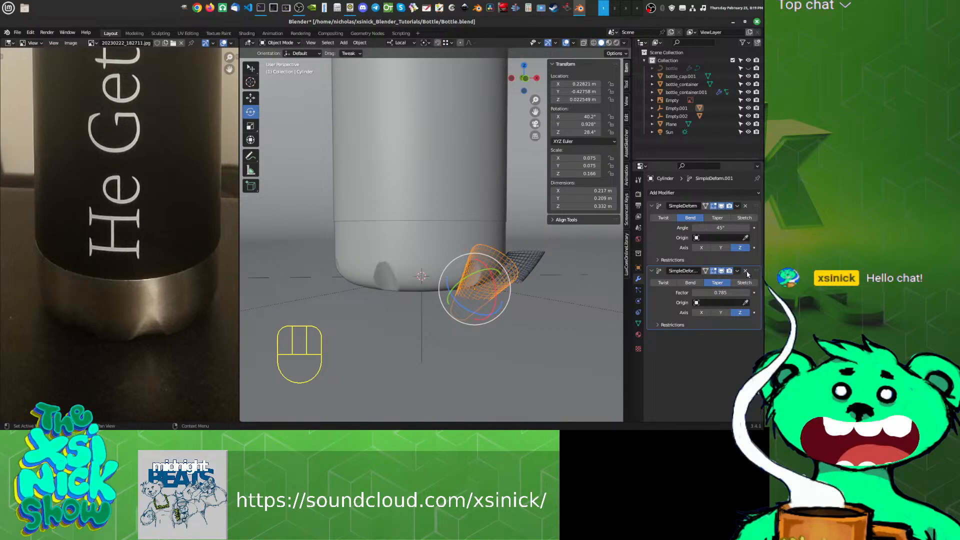
Step: Remove the second Simple Deform modifier from the cylinder
middle_click_drag(505, 270, 532, 283, "shift")
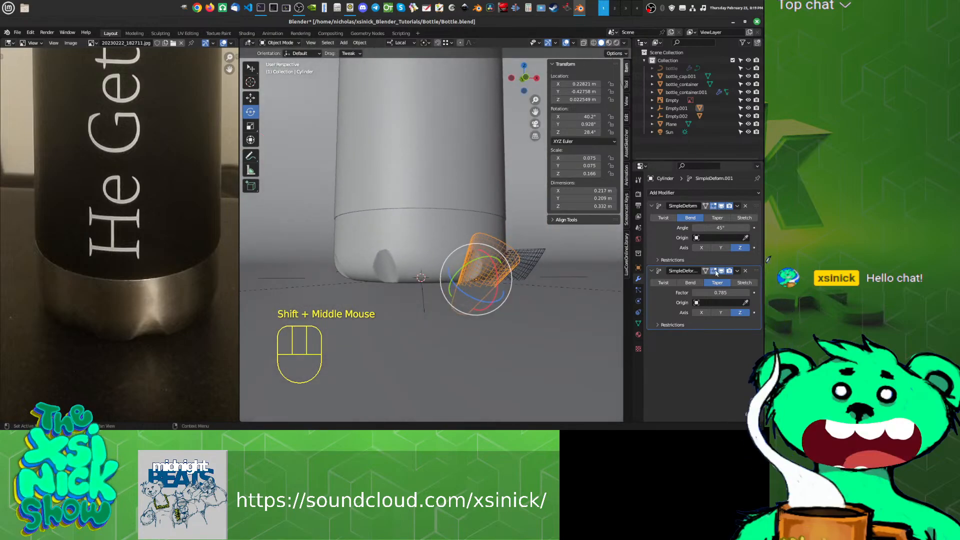
left_click(745, 271)
middle_click_drag(441, 301, 503, 291, "shift")
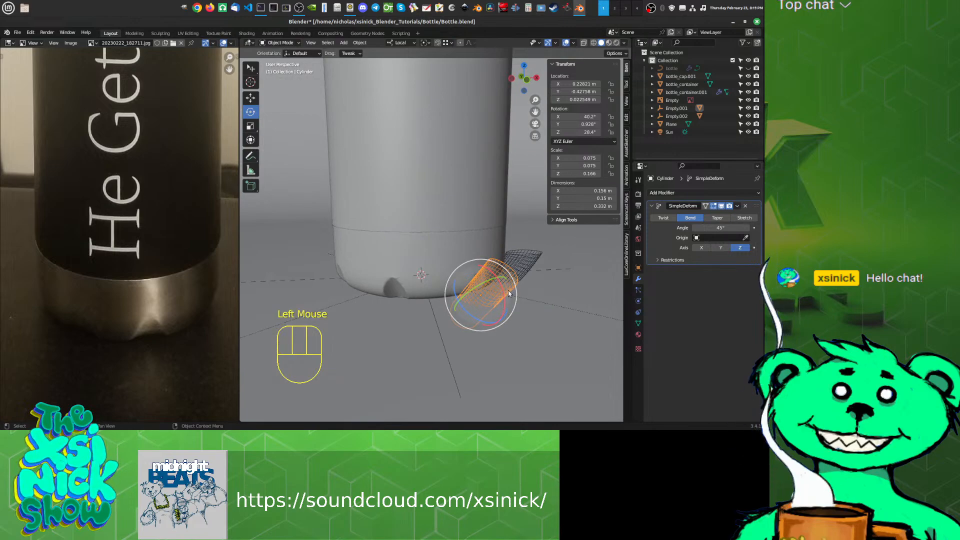
Step: Enter Edit Mode on the first cutting cylinder and turn off its Simple Deform's edit-mode display
key("Tab")
middle_click_drag(516, 298, 509, 296, "shift")
key("Tab")
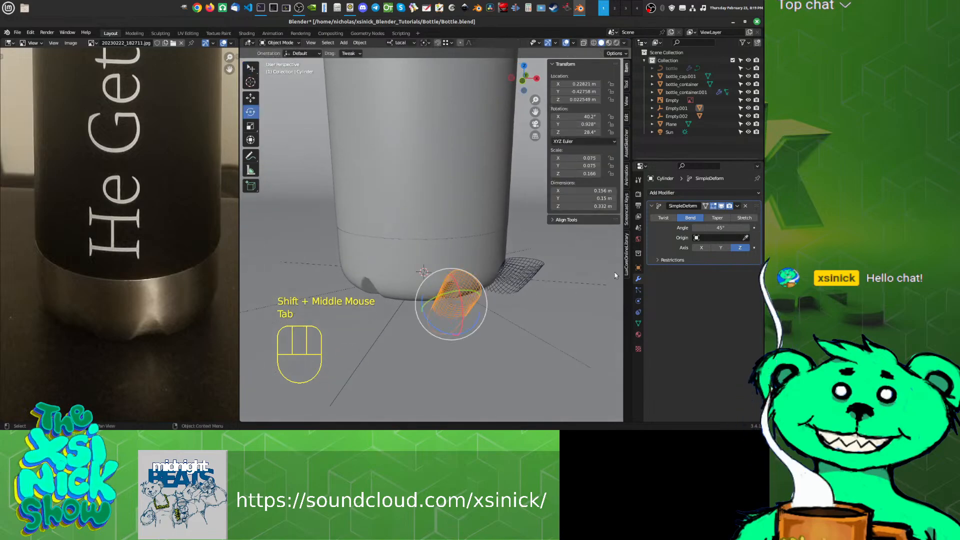
mouse_move(419, 296)
middle_mouse_down("shift")
mouse_move(452, 283)
mouse_move(430, 296)
middle_mouse_up("shift")
key("Tab")
left_click(713, 206)
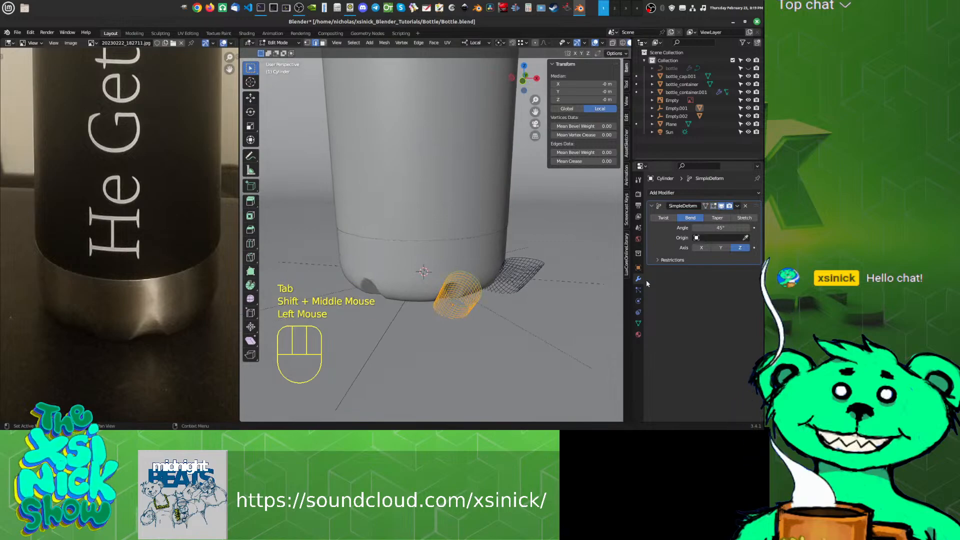
Step: Select the cylinder's outer end edge loop and scale it to about 0.968 with smooth proportional editing, size about 0.198
middle_click_drag(490, 301, 533, 259, "shift")
scroll(532, 259, "up", 2)
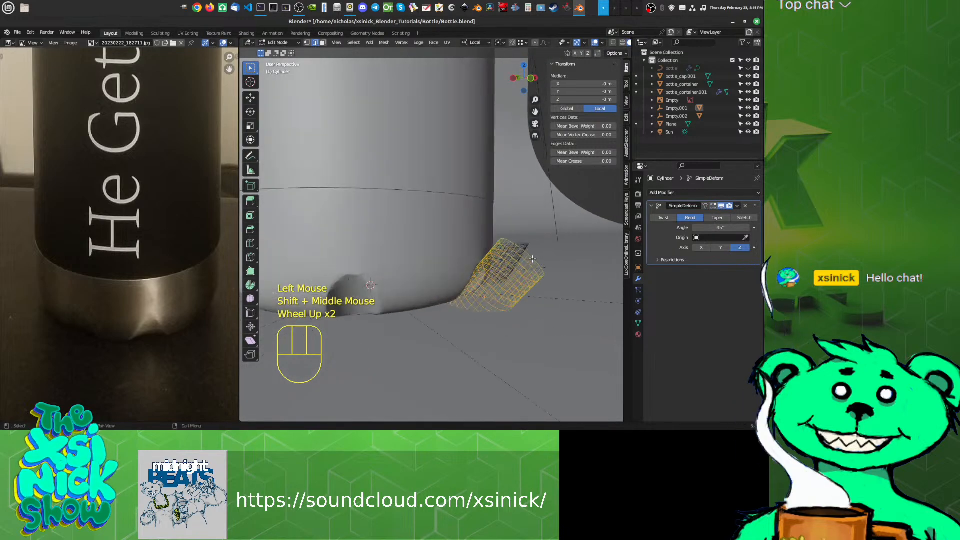
key("ctrl+Tab")
left_click(502, 260)
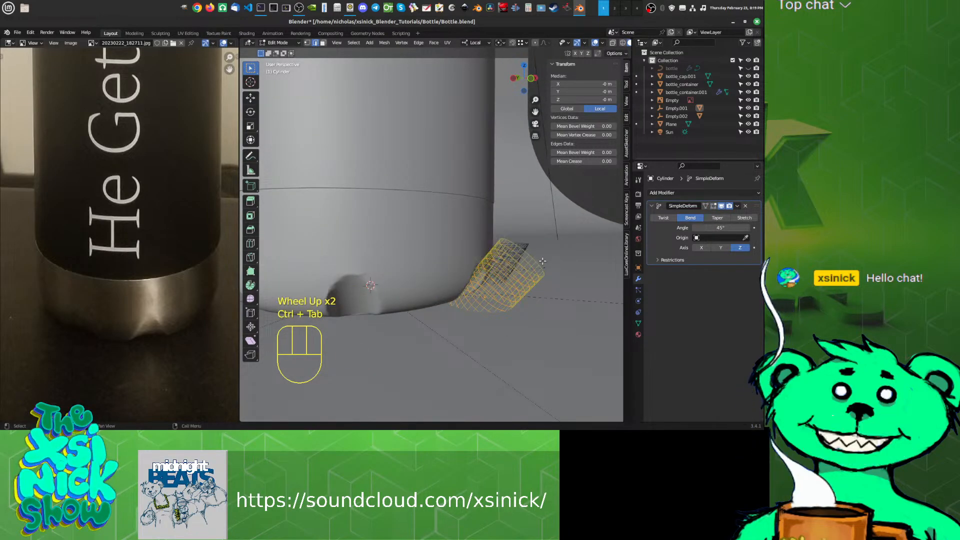
left_click(539, 258, "alt+shift")
left_click(538, 258, "alt+shift")
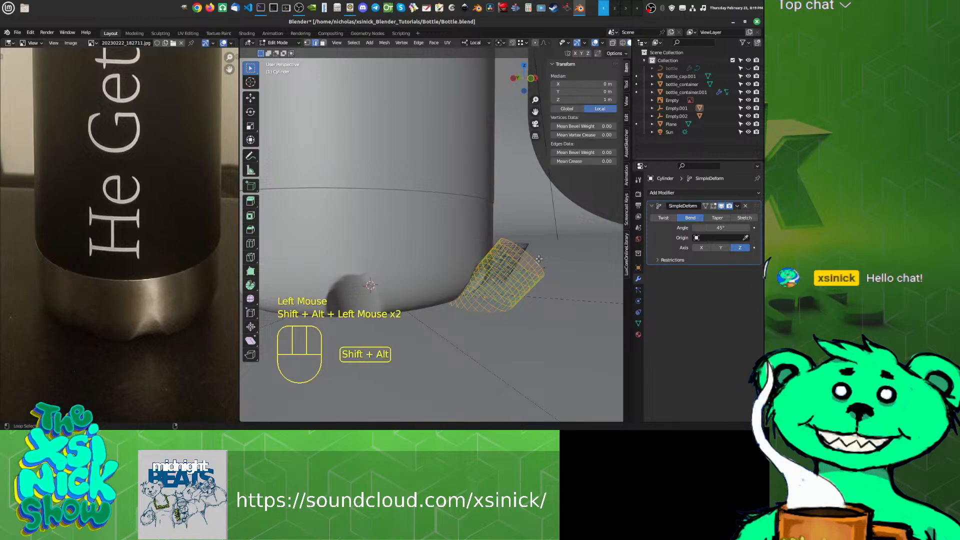
middle_click_drag(547, 277, 540, 276, "shift")
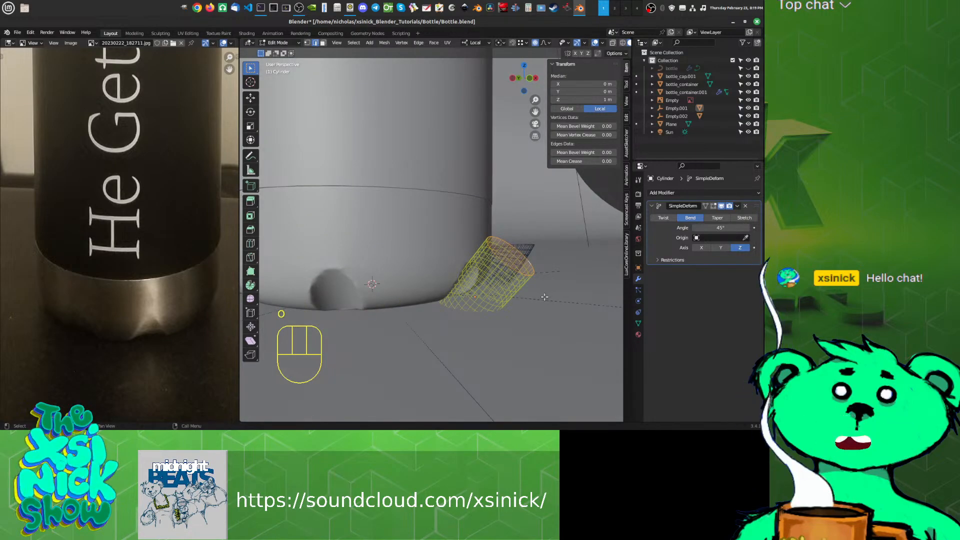
key("s")
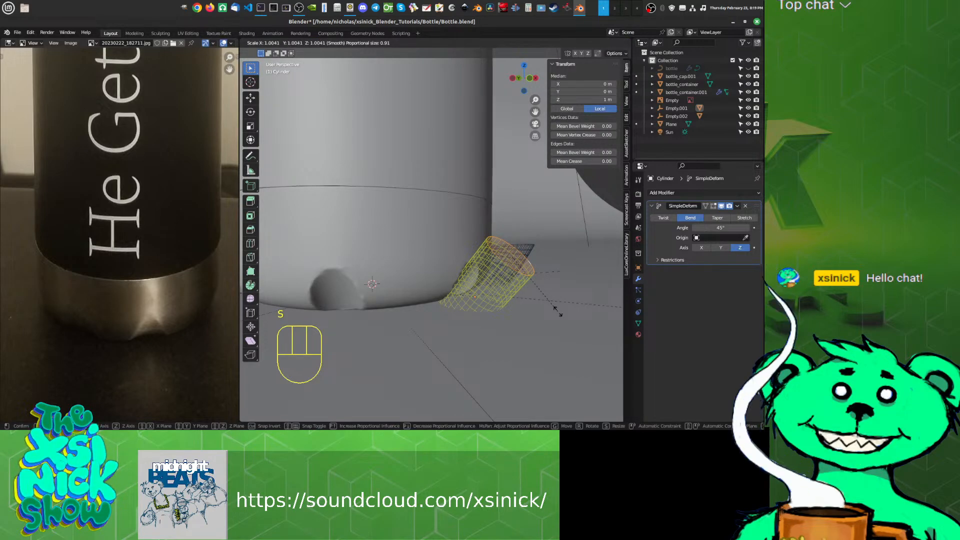
scroll(556, 310, "up", 15)
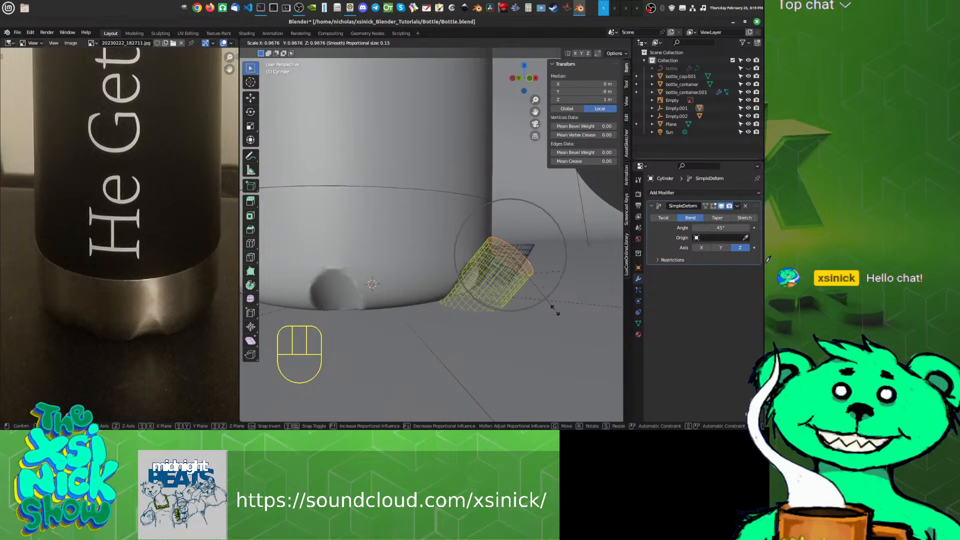
left_click(553, 310)
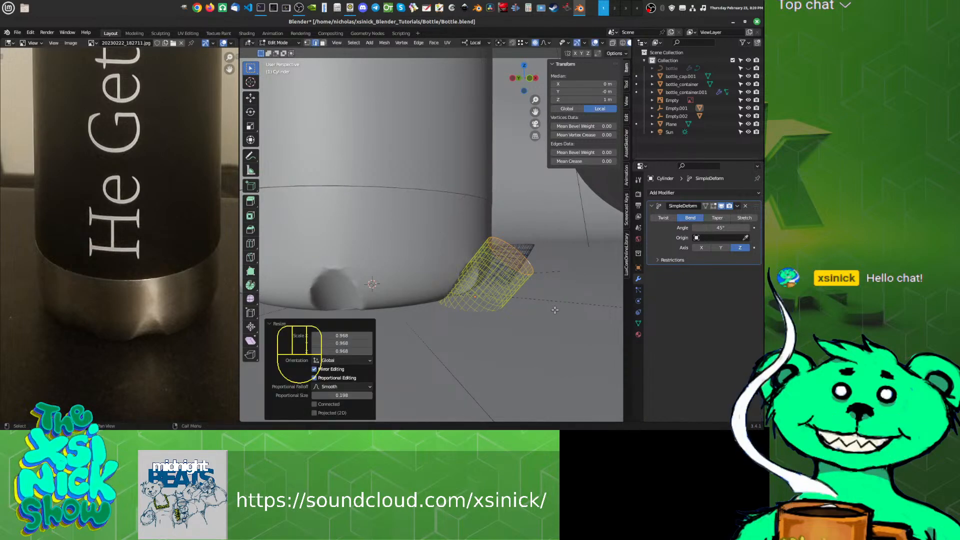
Step: Try scaling the end loop to about 0.483 with proportional size about 0.218, and undo that scaling
key("s")
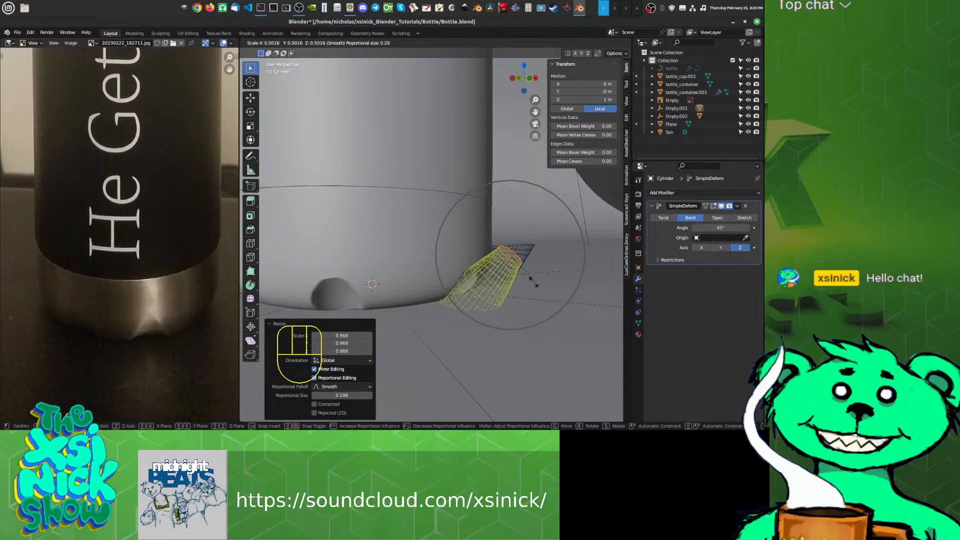
scroll(532, 281, "up", 2)
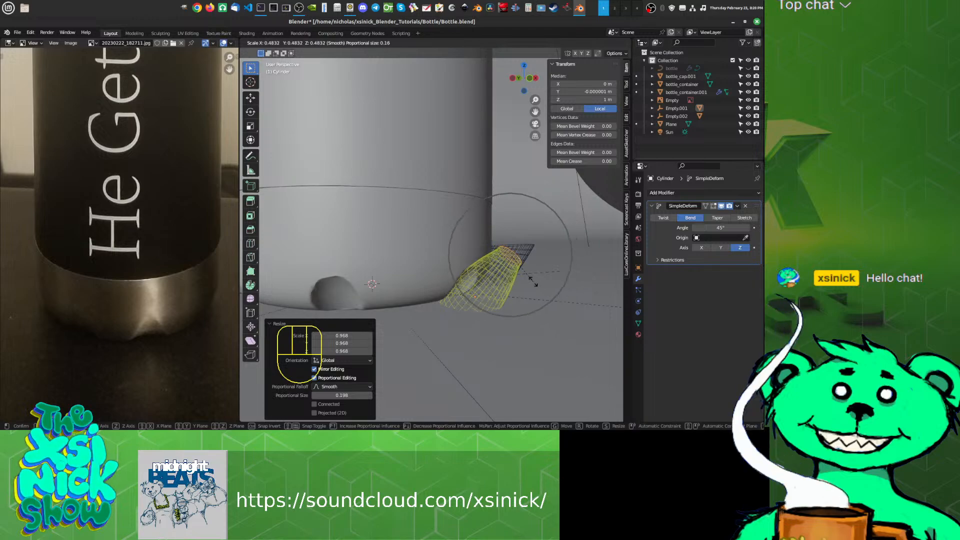
scroll(531, 280, "down", 3)
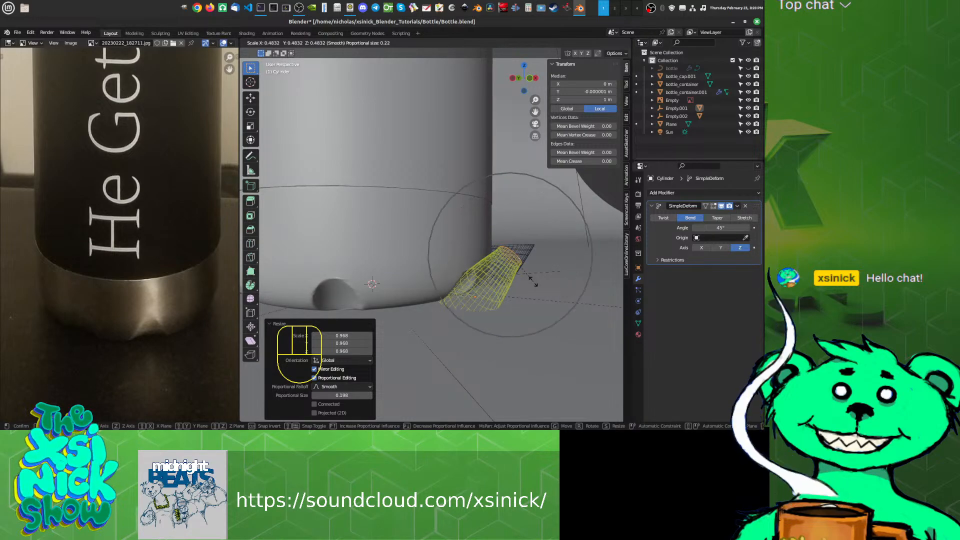
left_click(532, 281)
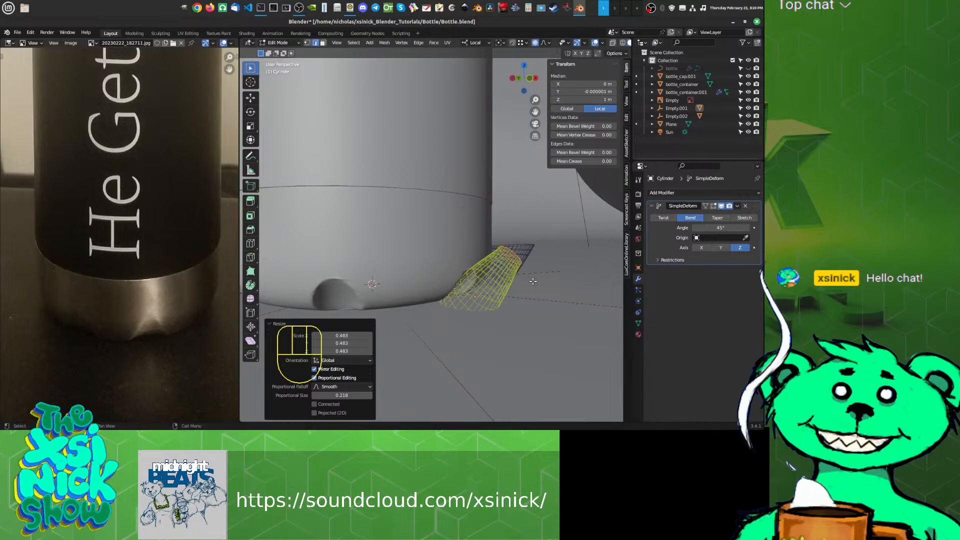
middle_click_drag(531, 281, 555, 295, "shift")
key("ctrl+z")
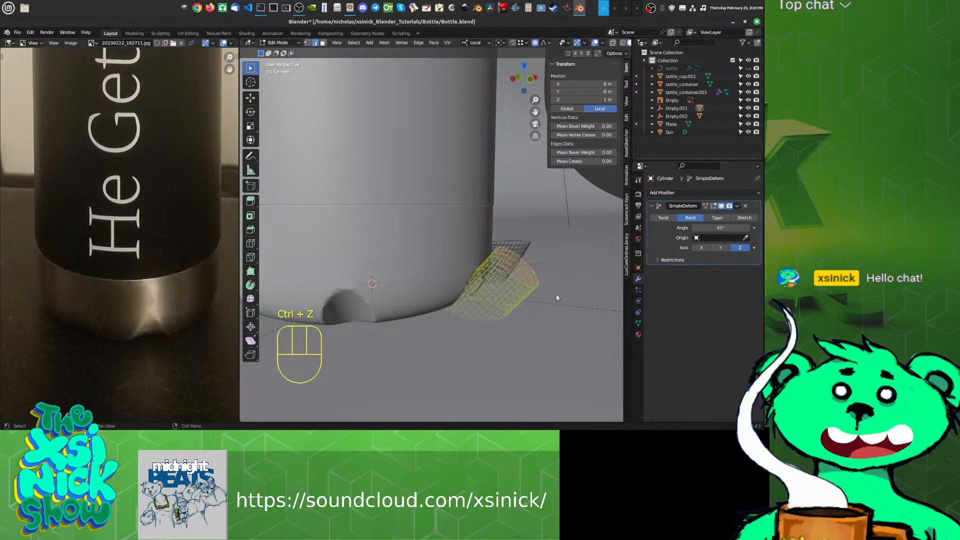
Step: Turn on the Simple Deform's edit-mode display for the cylinder and return to Object Mode
key("Tab")
middle_click_drag(582, 302, 553, 293, "shift")
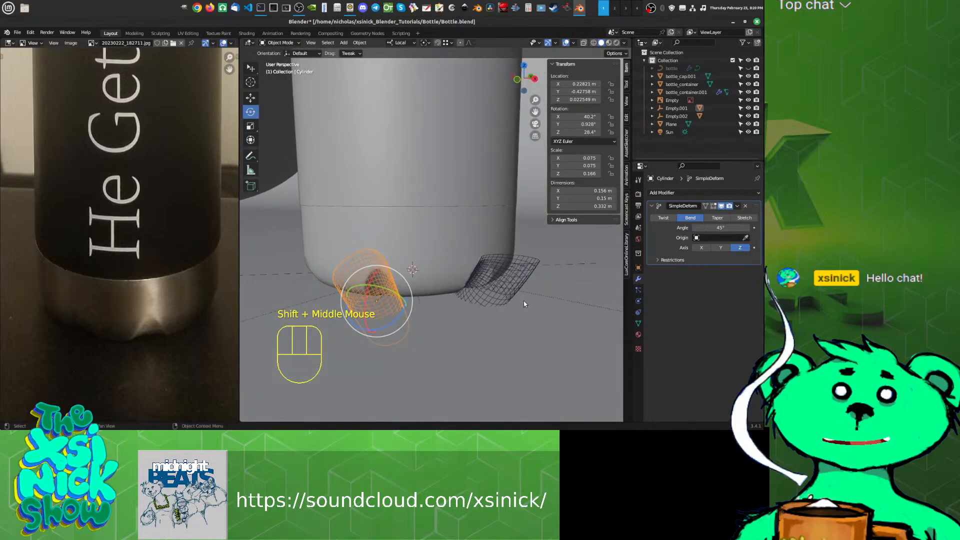
key("Tab")
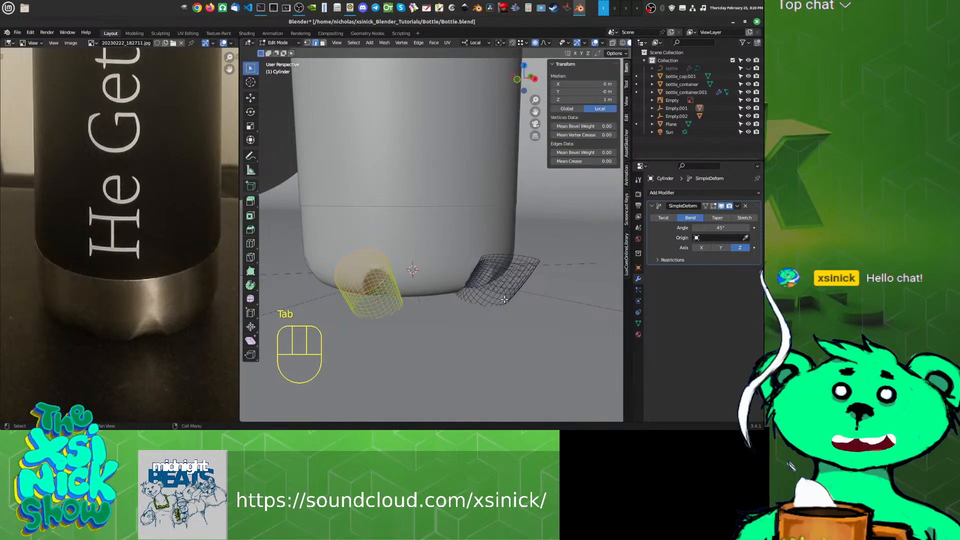
left_click(714, 206)
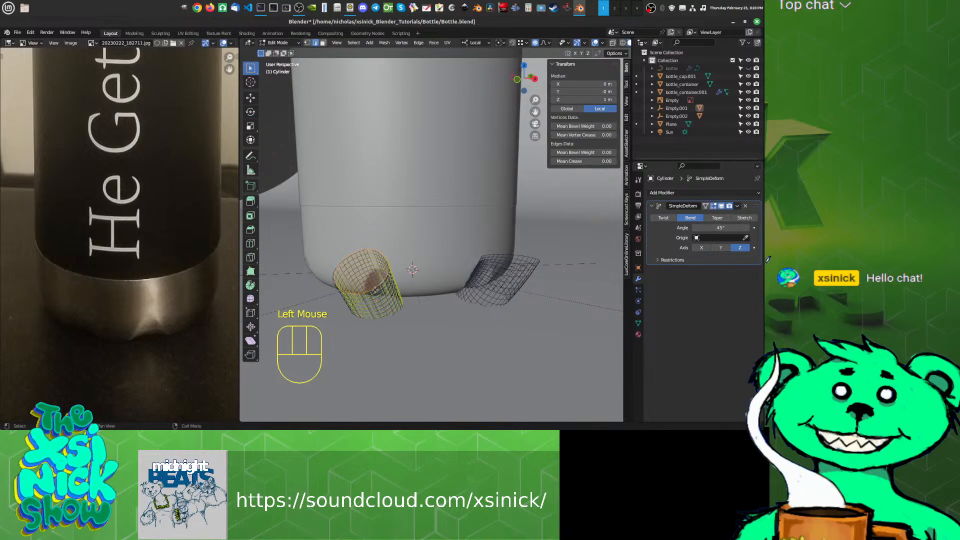
key("Tab")
middle_click_drag(406, 317, 515, 315, "shift")
middle_click_drag(595, 256, 456, 271, "shift")
key("Tab")
key("Tab")
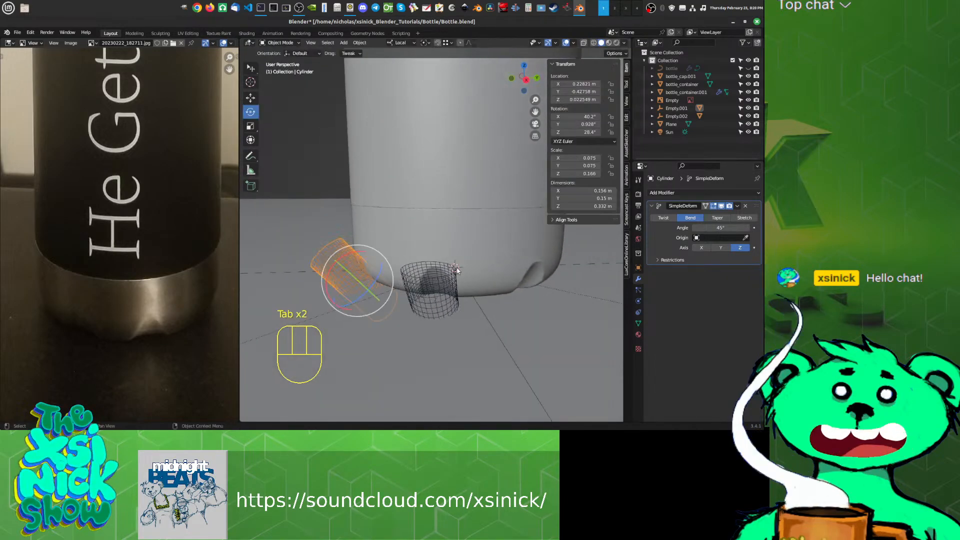
Step: Compare the second cutting cylinder's Simple Deform settings and set the first cylinder's bend axis to X
left_click(739, 249)
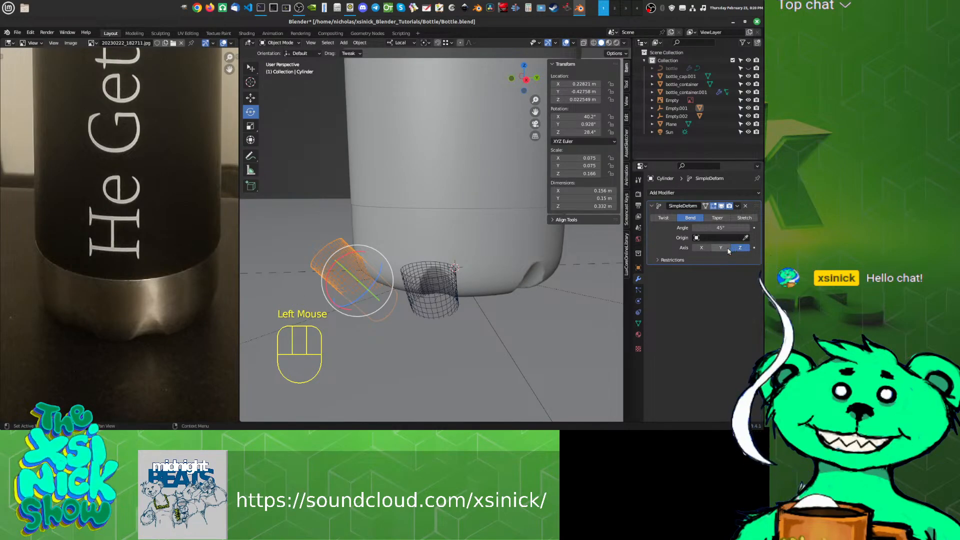
left_click(652, 117)
left_click(680, 124)
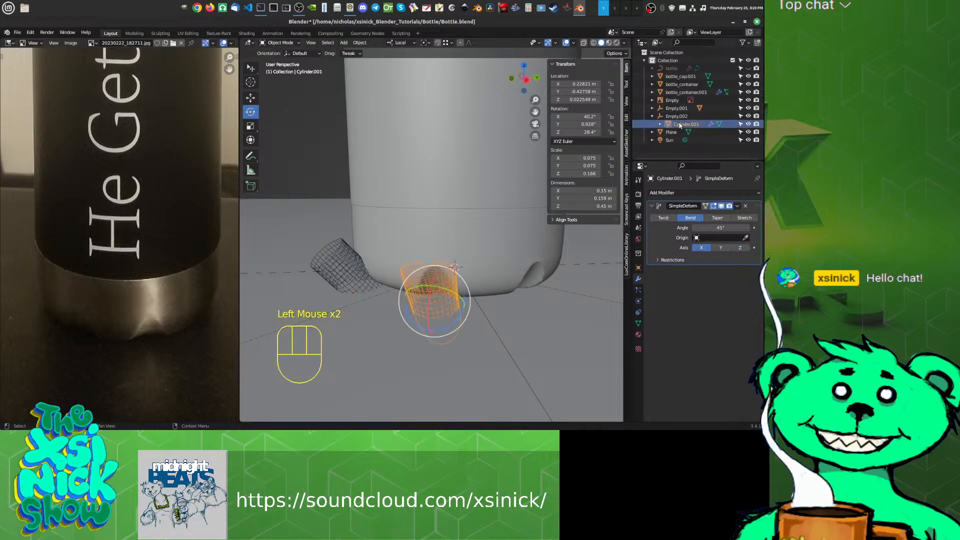
left_click(677, 108)
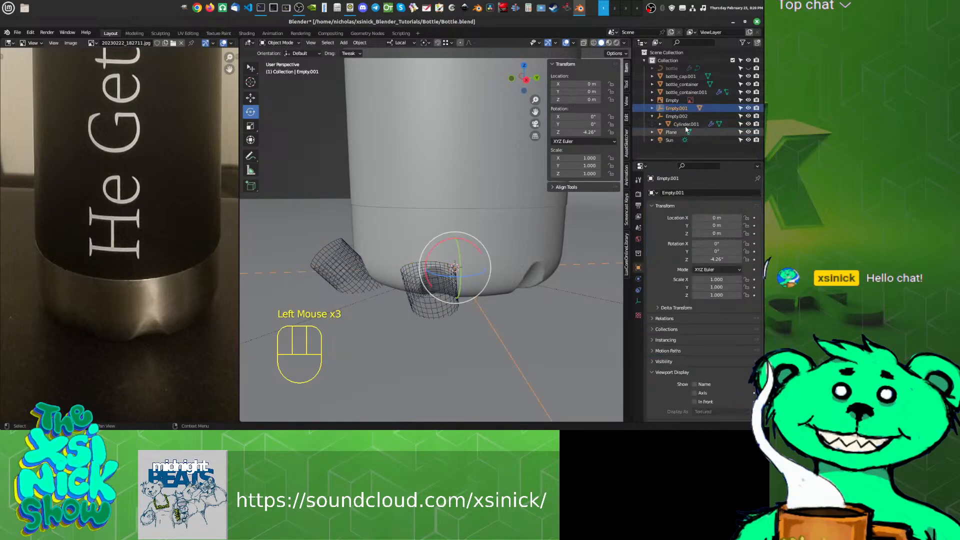
left_click(679, 118)
left_click(652, 108)
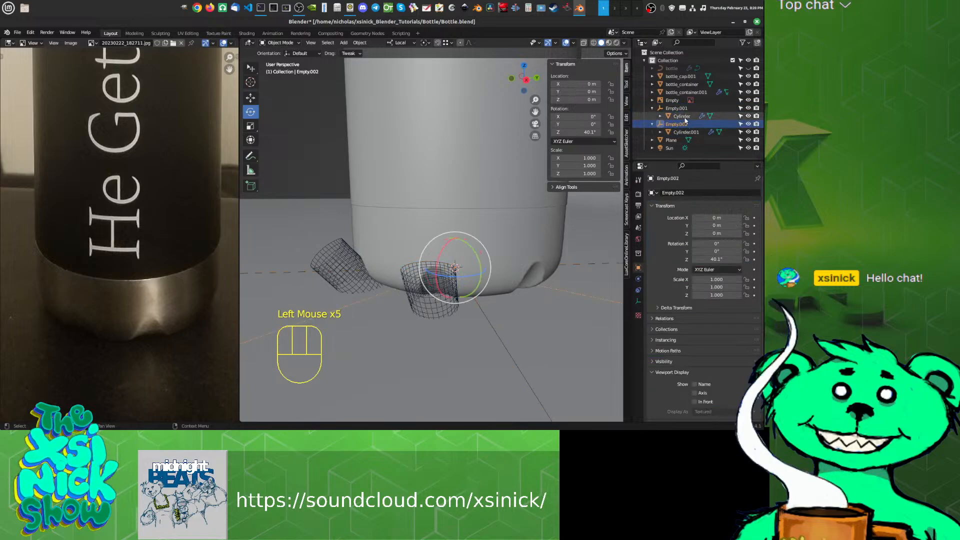
left_click(681, 116)
left_click(701, 248)
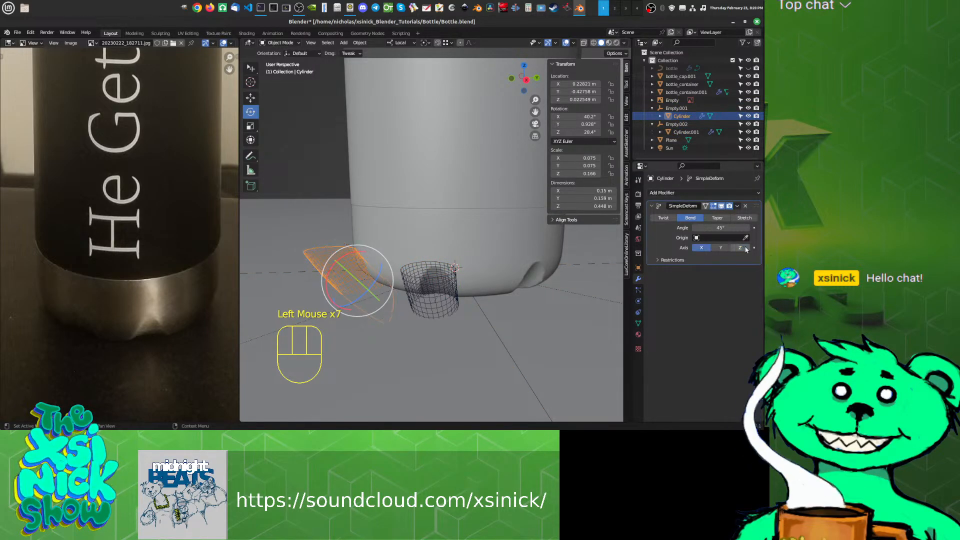
left_click(741, 247)
left_click(693, 255)
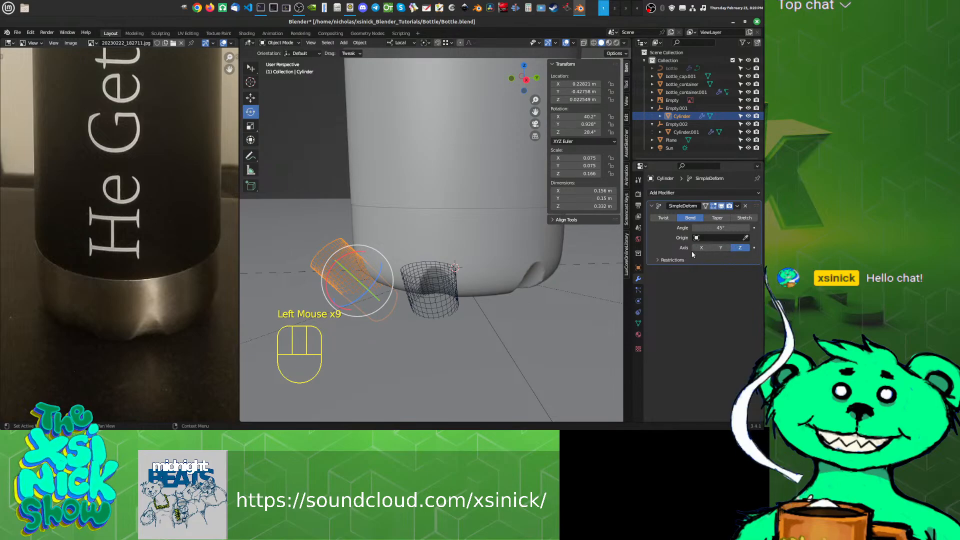
Step: Select the bottle's base and convert it to a mesh so that its Boolean, Mirror and Subdivision modifiers are baked in
middle_click_drag(400, 268, 463, 290, "shift")
scroll(462, 290, "down", 3)
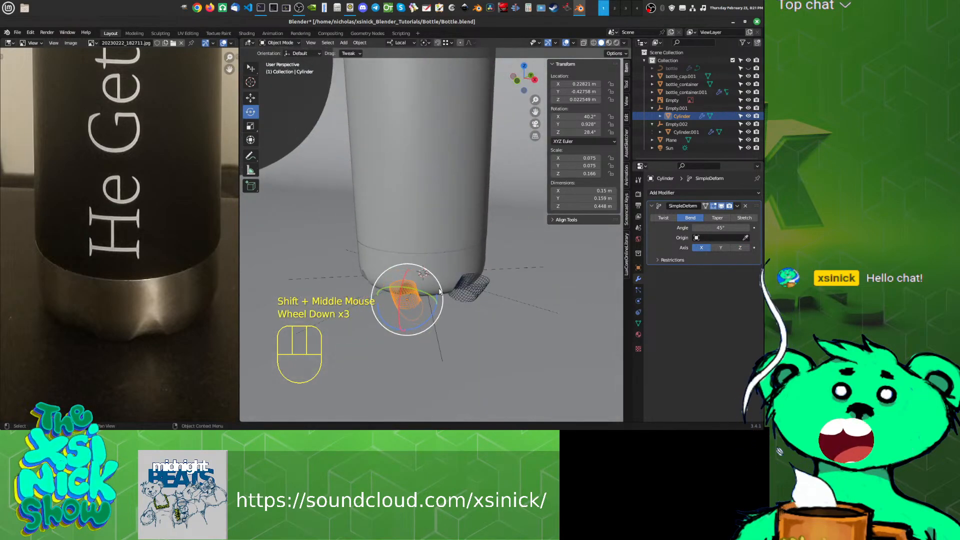
left_click(465, 275)
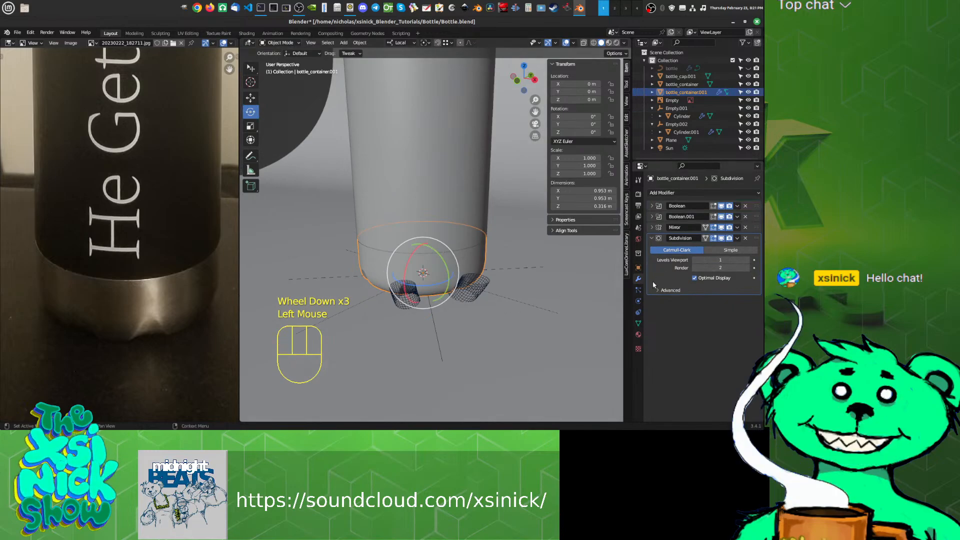
middle_click_drag(532, 302, 578, 285, "shift")
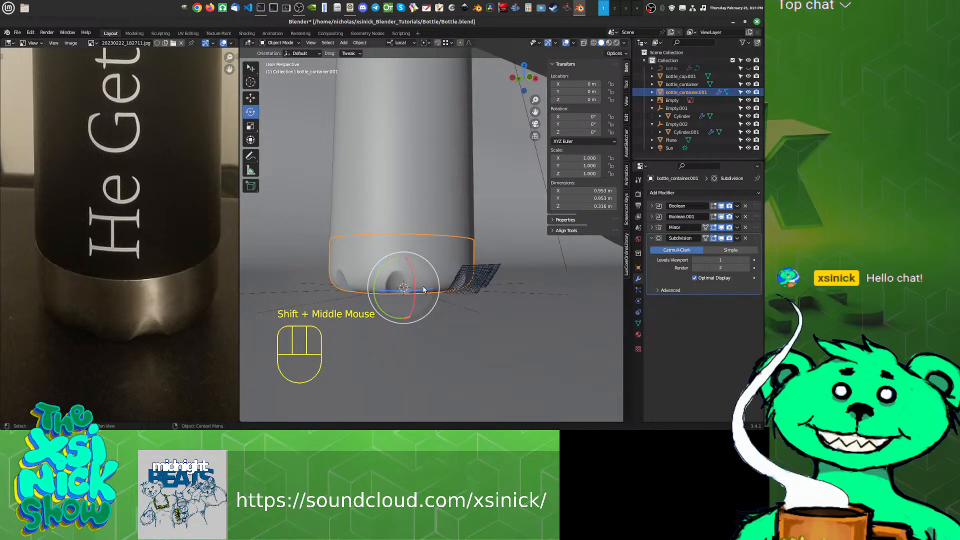
scroll(571, 274, "up", 2)
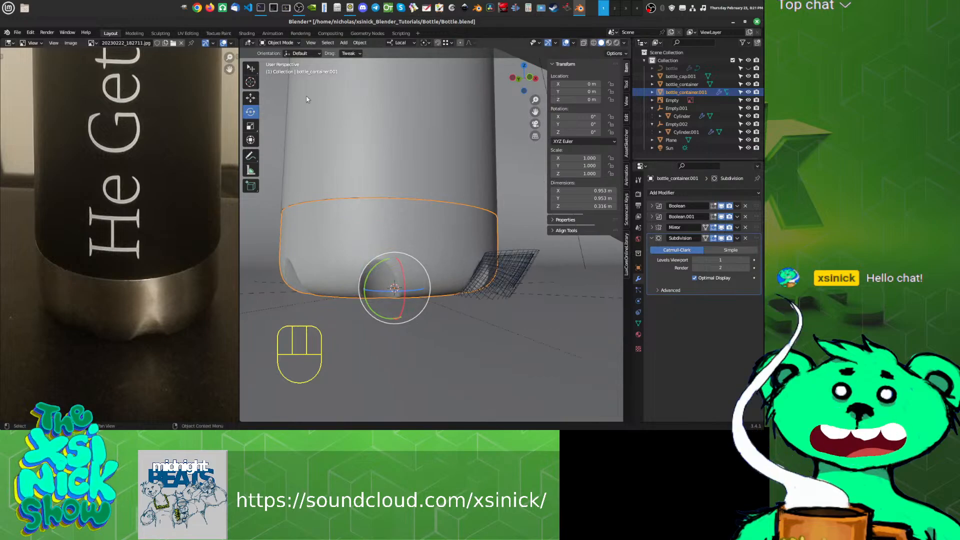
left_click(345, 43)
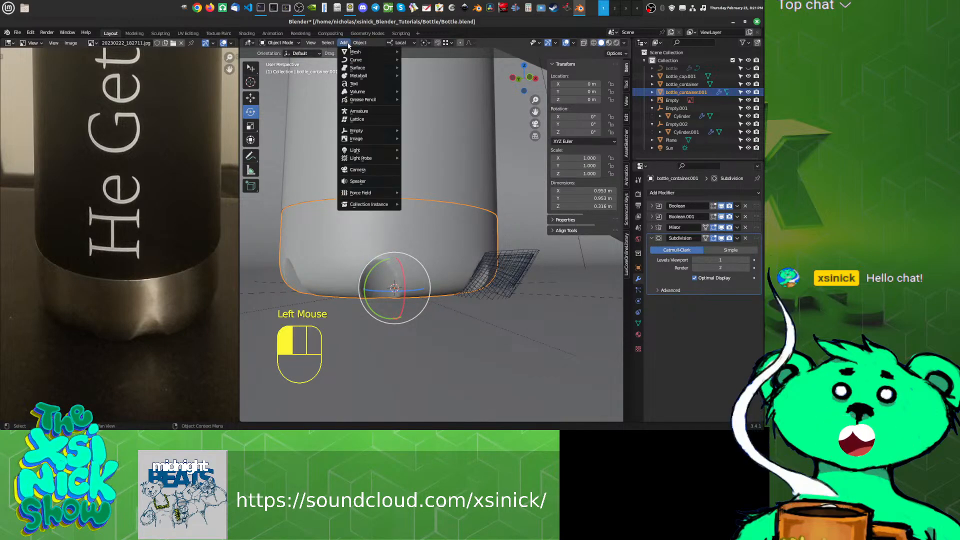
mouse_move(360, 44)
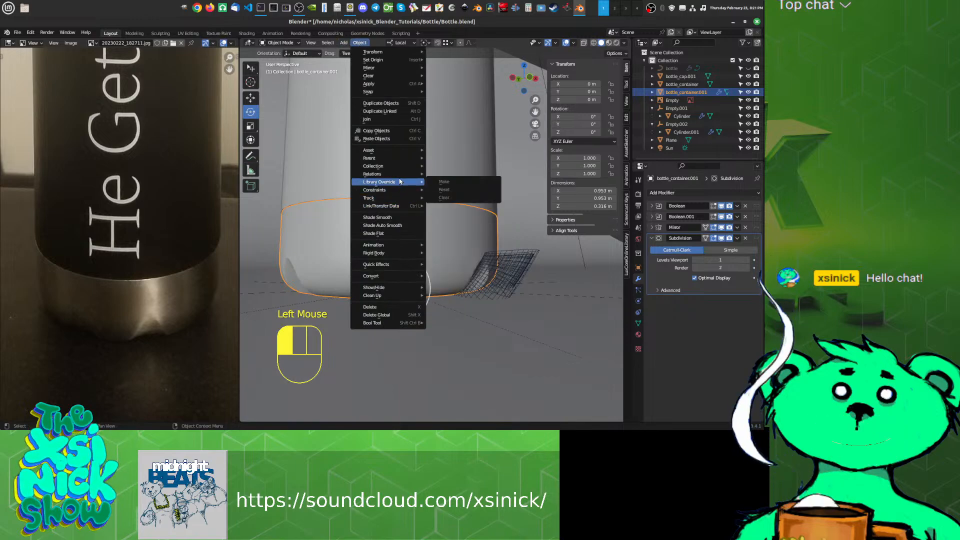
mouse_move(388, 289)
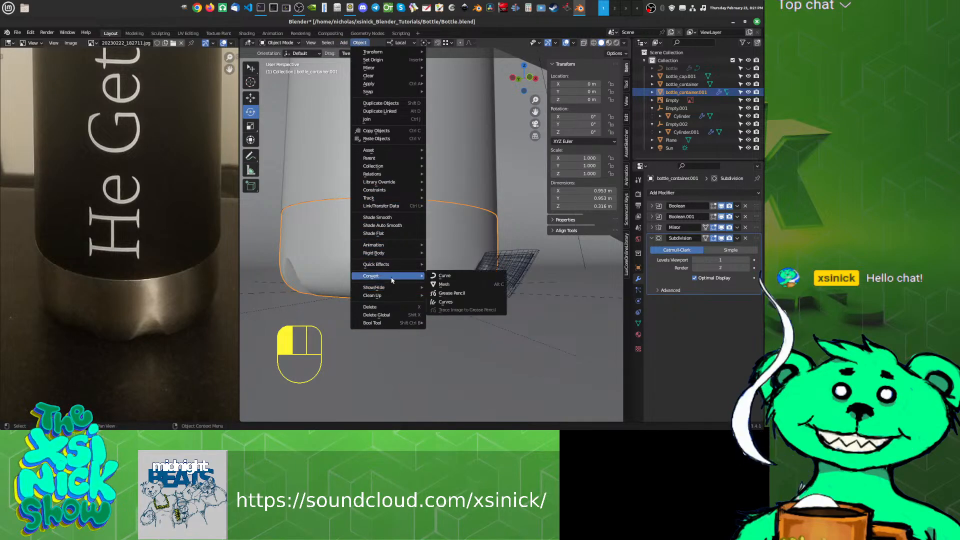
left_click(456, 284)
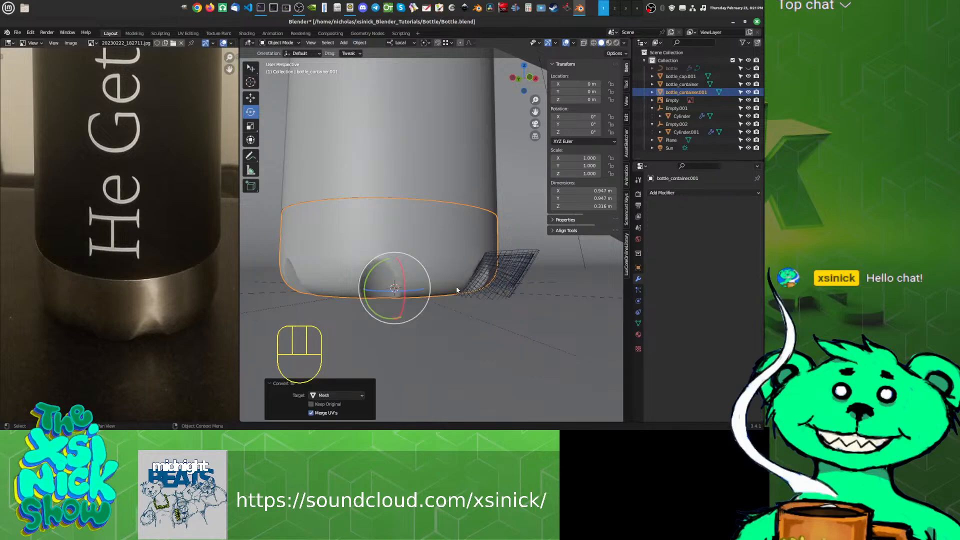
Step: Delete both cutting cylinders and the two empties, Empty.001 and Empty.002, that held them
middle_click_drag(531, 281, 518, 278, "shift")
left_click(518, 278)
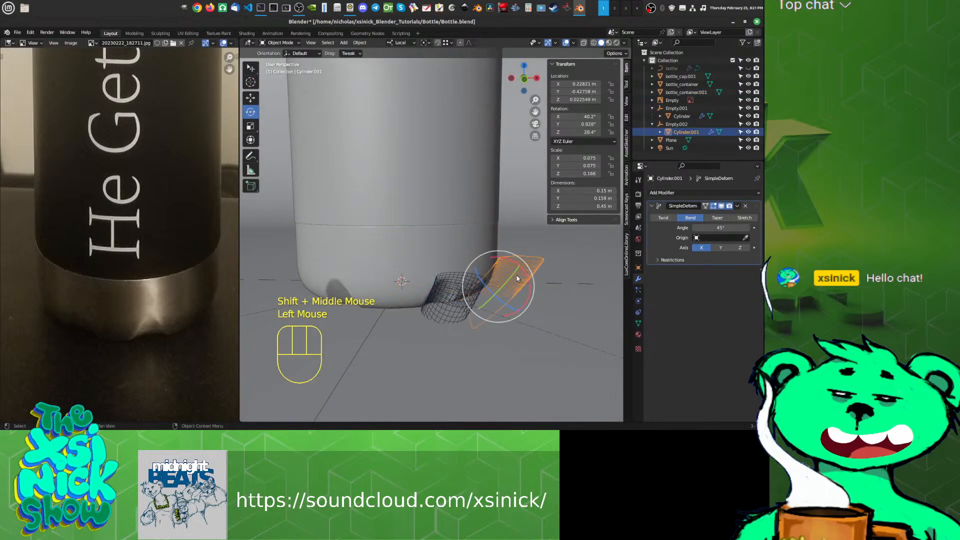
key("Delete")
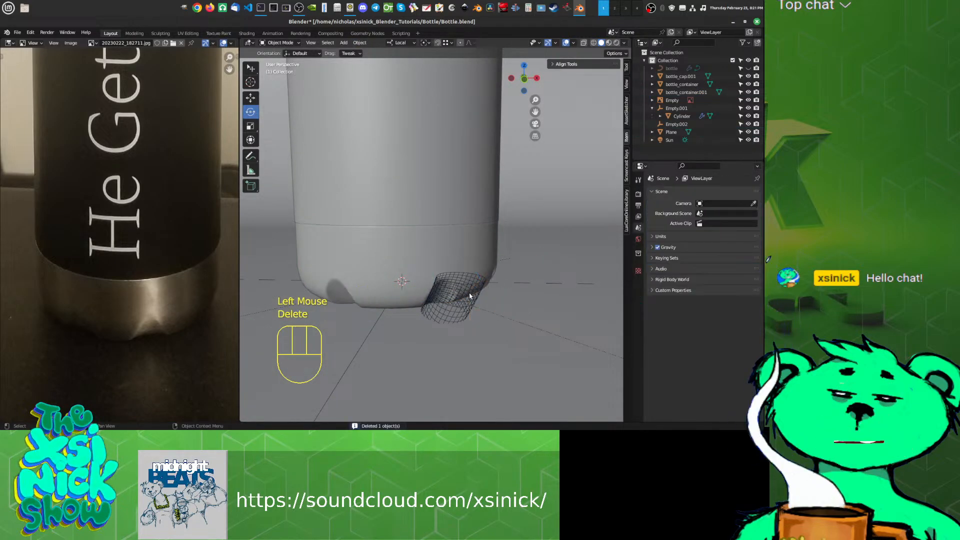
left_click(463, 300)
key("Delete")
left_click(495, 320)
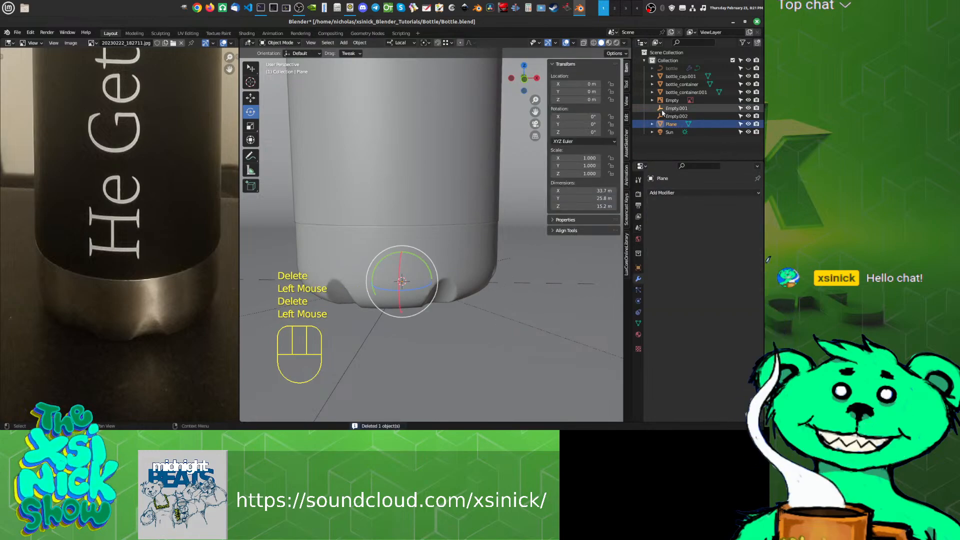
left_click(674, 116)
left_click(675, 108, "shift")
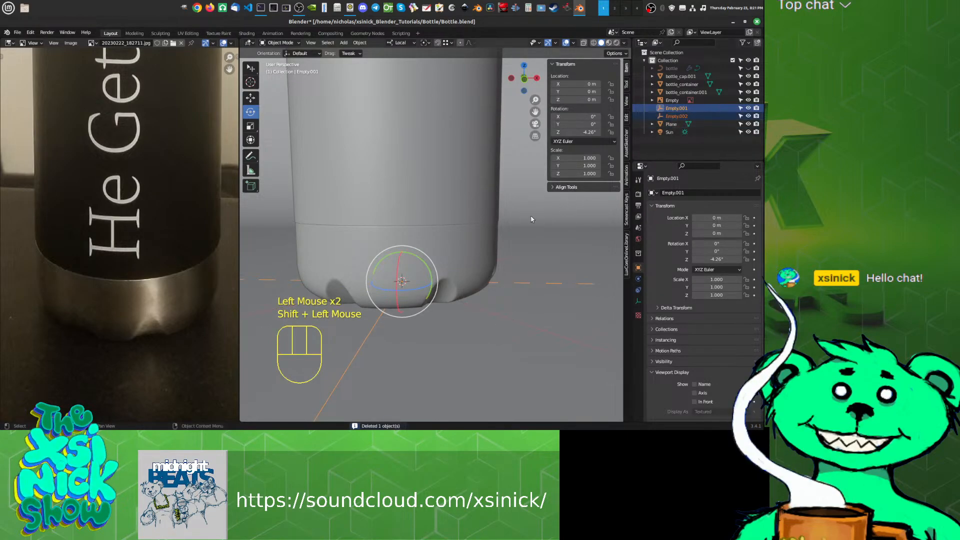
key("Delete")
Step: Enter Edit Mode on the converted base and select its entire mesh
middle_click_drag(531, 219, 292, 225)
left_click(446, 212)
middle_click_drag(476, 203, 459, 222)
scroll(379, 209, "up", 2)
key("Tab")
scroll(367, 204, "down", 1)
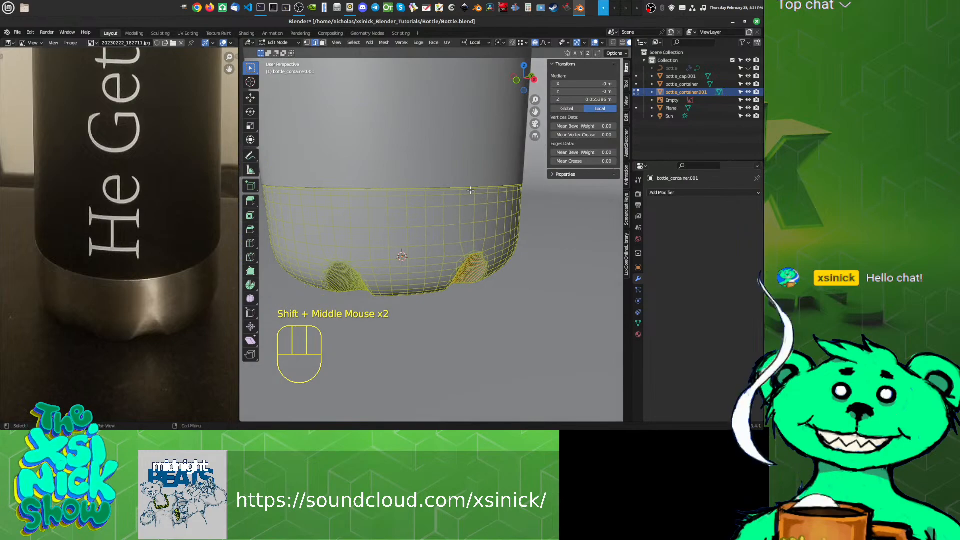
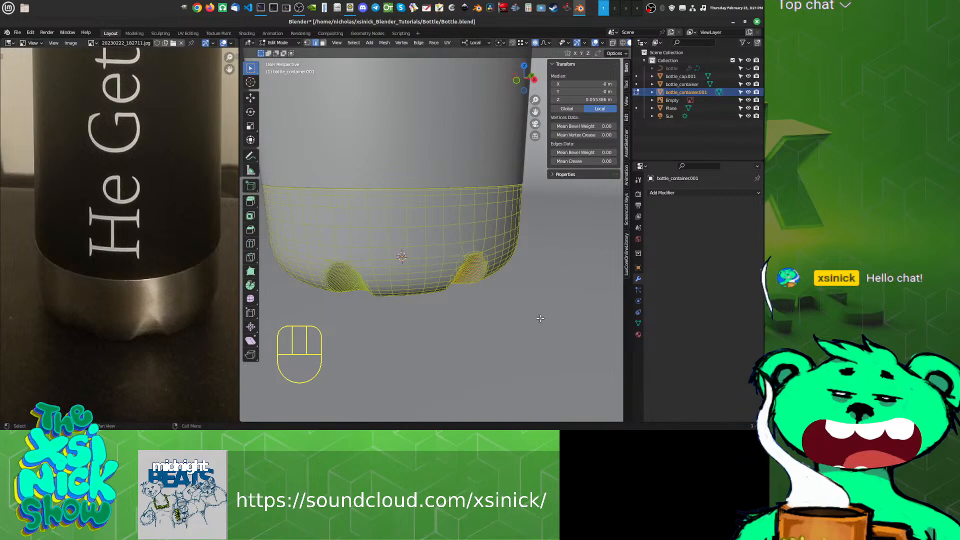
middle_click_drag(433, 263, 515, 240, "shift")
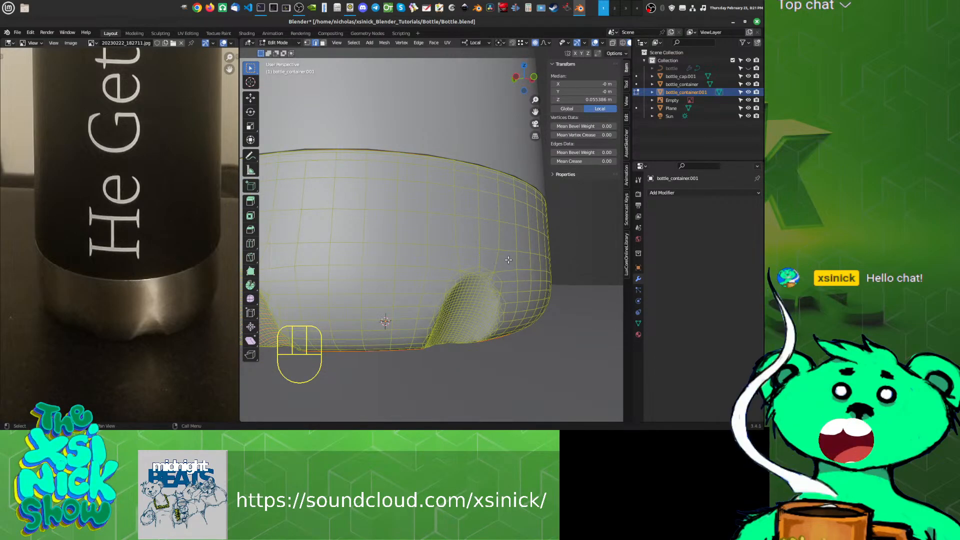
key("a")
Step: Try scaling the base mesh to 1.006 in the top wireframe view with smooth proportional editing, size about 0.218
middle_click_drag(550, 268, 536, 232, "shift")
scroll(505, 259, "up", 1)
key("KP_4")
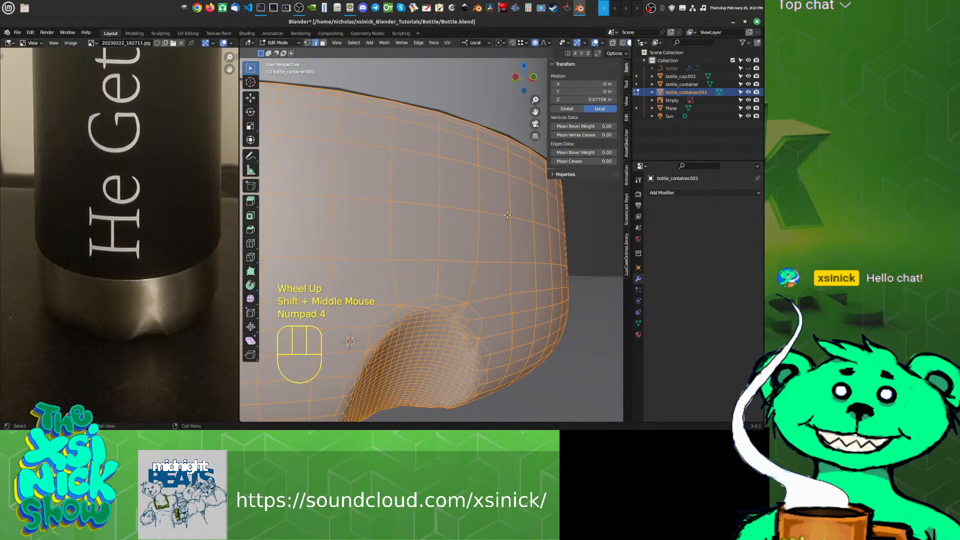
key("KP_7")
key("z")
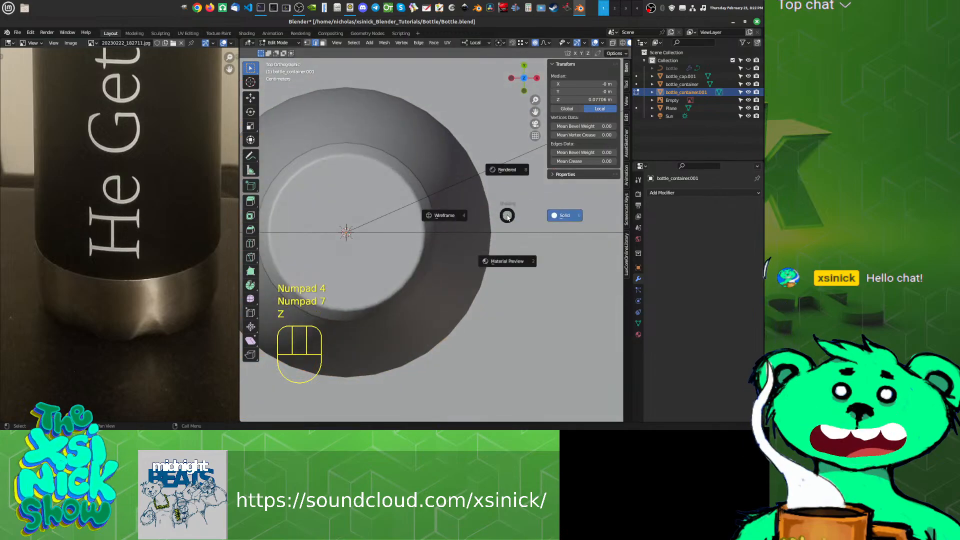
left_click(464, 210)
scroll(435, 210, "up", 8)
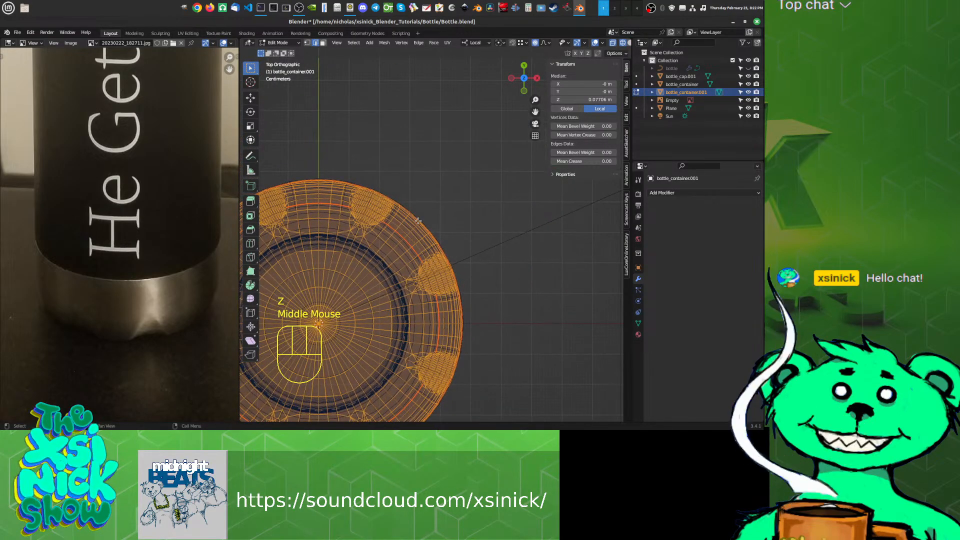
key("s")
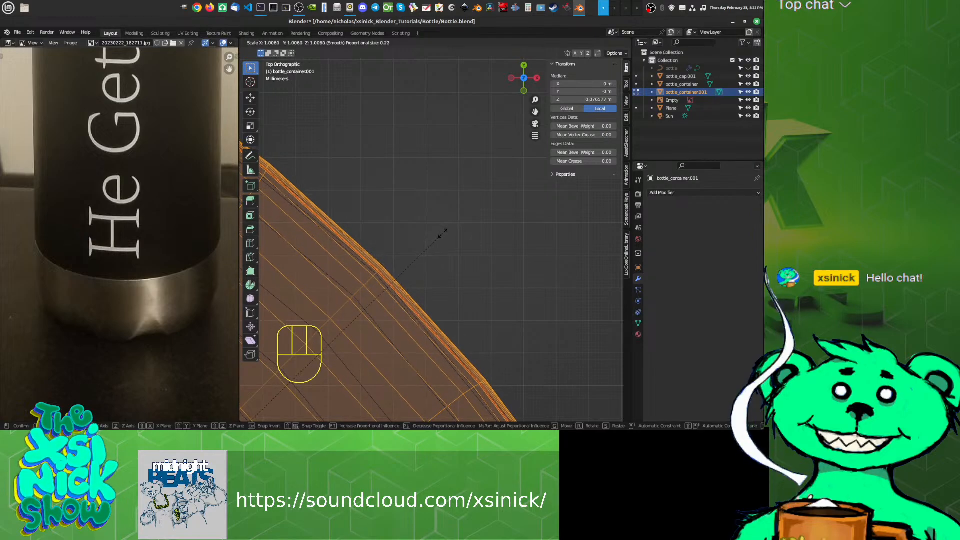
left_click(443, 233)
scroll(443, 232, "down", 2)
scroll(512, 291, "down", 2, "shift")
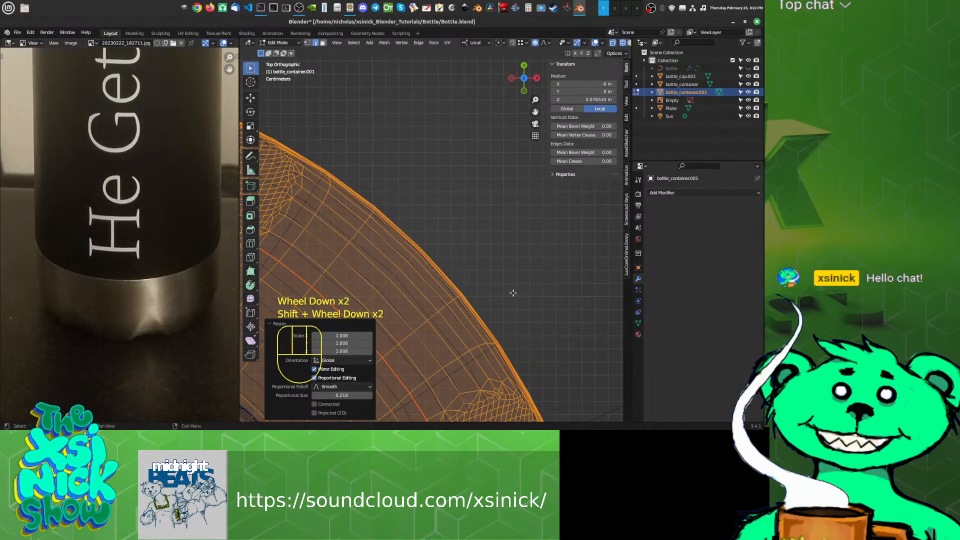
Step: Return to solid shading to check the base, undo its scaling and go back to Object Mode
key("z")
left_click(567, 288)
mouse_move(565, 289)
middle_mouse_down("shift")
mouse_move(445, 255)
mouse_move(408, 320)
middle_mouse_up("shift")
scroll(559, 288, "down", 9)
left_click(439, 264)
key("Tab")
scroll(412, 314, "up", 4)
scroll(421, 303, "down", 2)
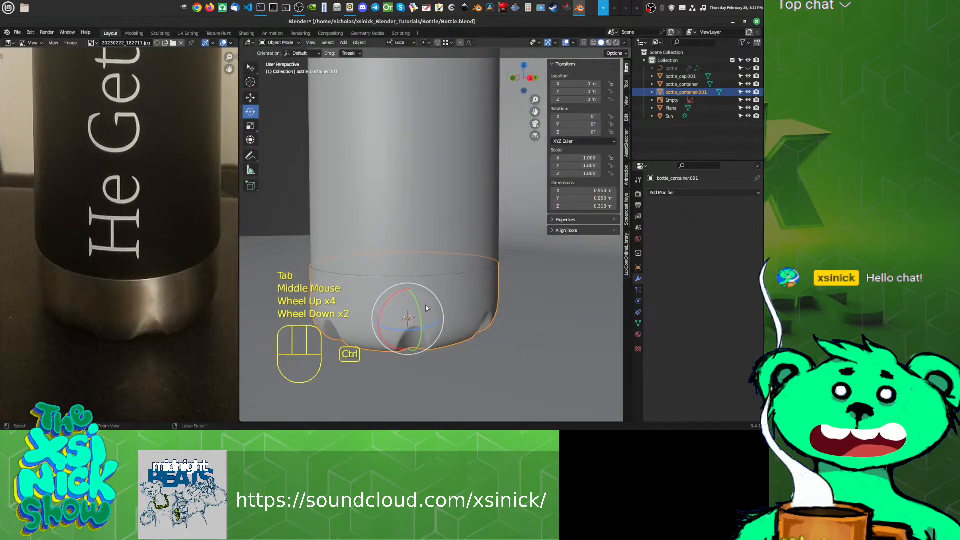
key("ctrl+z")
key("ctrl+z")
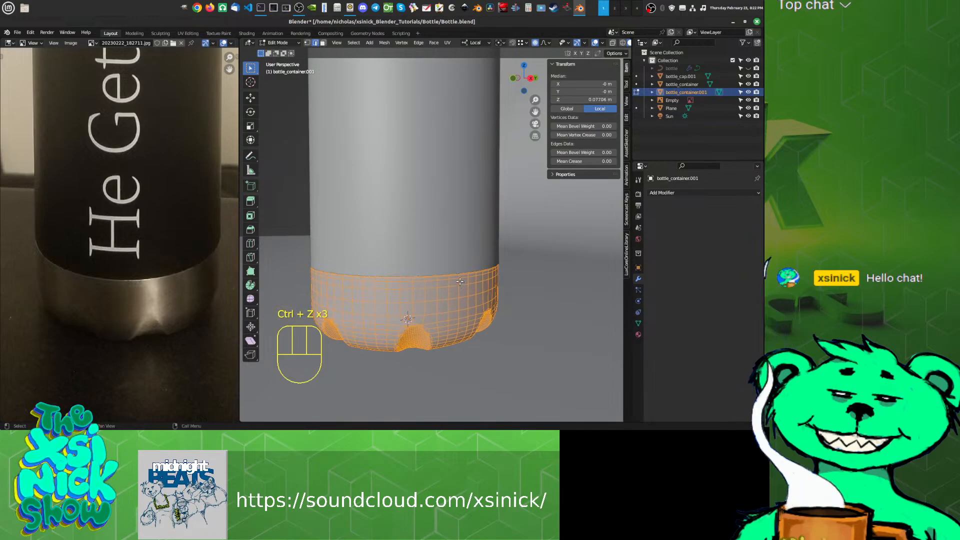
key("Tab")
Step: Add a Subdivision Surface modifier to the bottle's main body
left_click(457, 223)
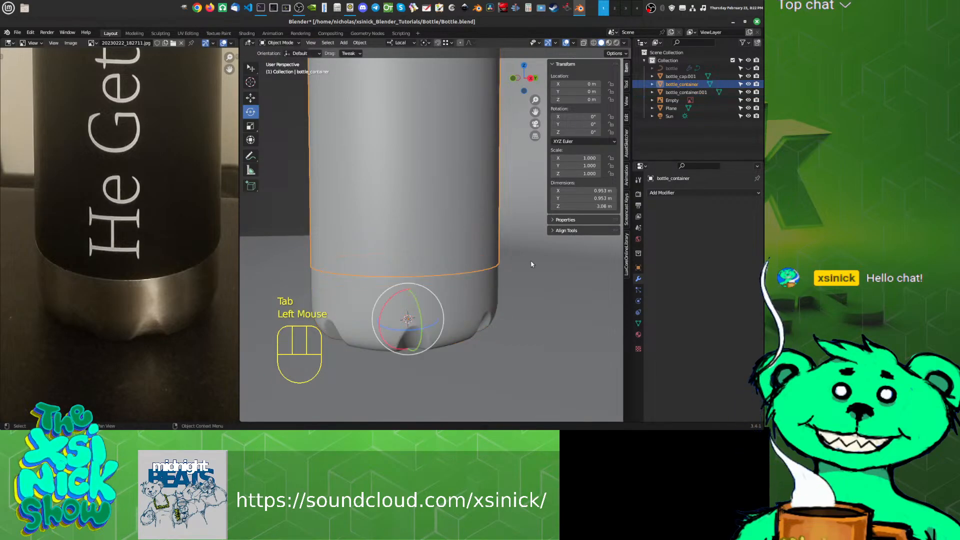
left_click(693, 193)
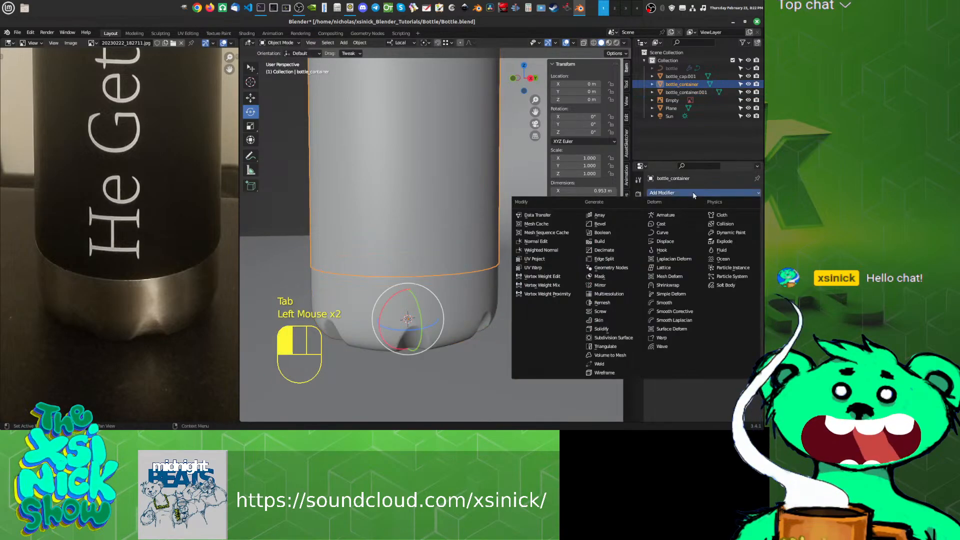
left_click(626, 338)
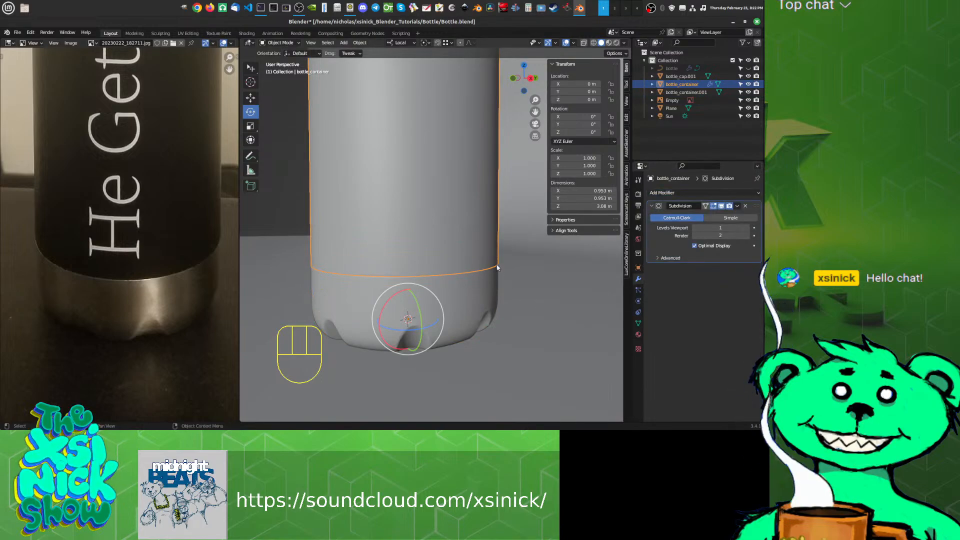
Step: Add a Subdivision Surface modifier to the bottle cap
scroll(495, 263, "up", 3)
middle_click_drag(523, 273, 460, 247, "shift")
scroll(530, 261, "down", 2)
scroll(461, 246, "up", 3)
scroll(461, 247, "up", 1)
left_click(473, 178)
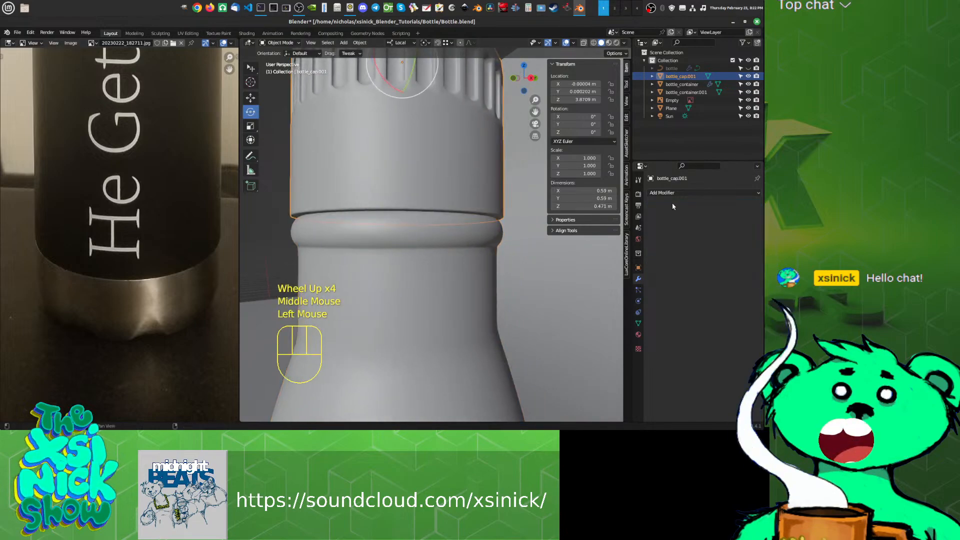
left_click(692, 193)
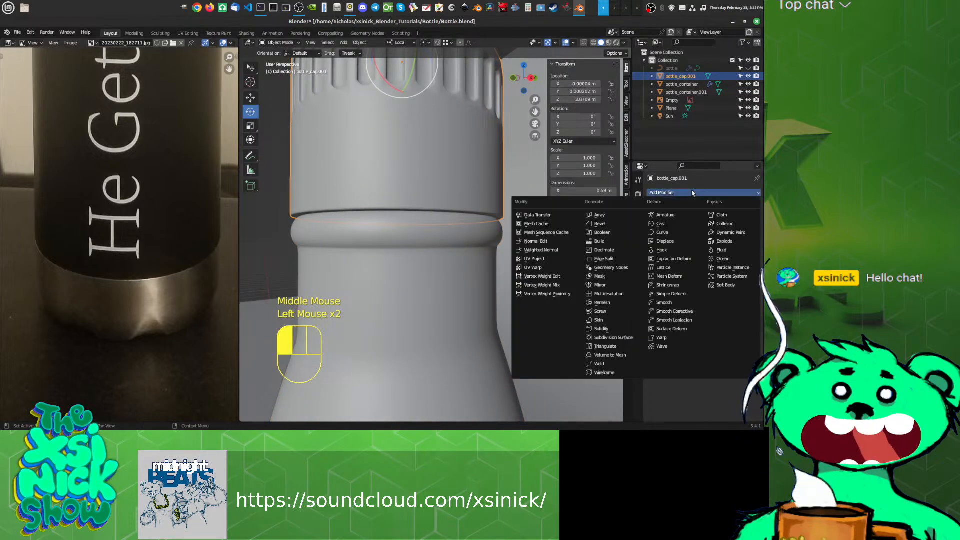
left_click(614, 338)
middle_click_drag(564, 315, 501, 268)
scroll(523, 283, "down", 2)
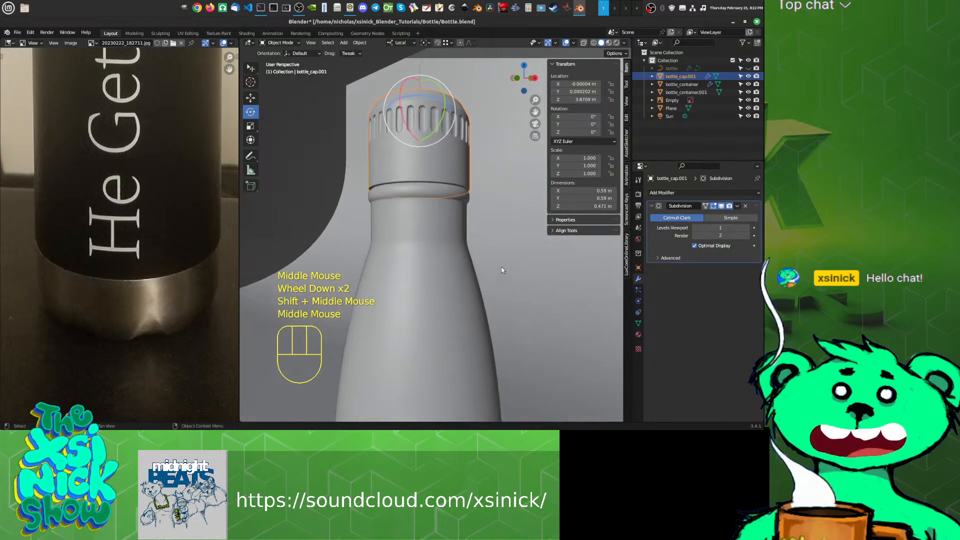
Step: Add a horizontal edge loop to the bottle's main body, slid down toward its lower edge, and return to Object Mode
middle_click_drag(520, 299, 404, 309)
scroll(480, 279, "down", 2)
left_click(444, 276)
scroll(460, 300, "up", 6)
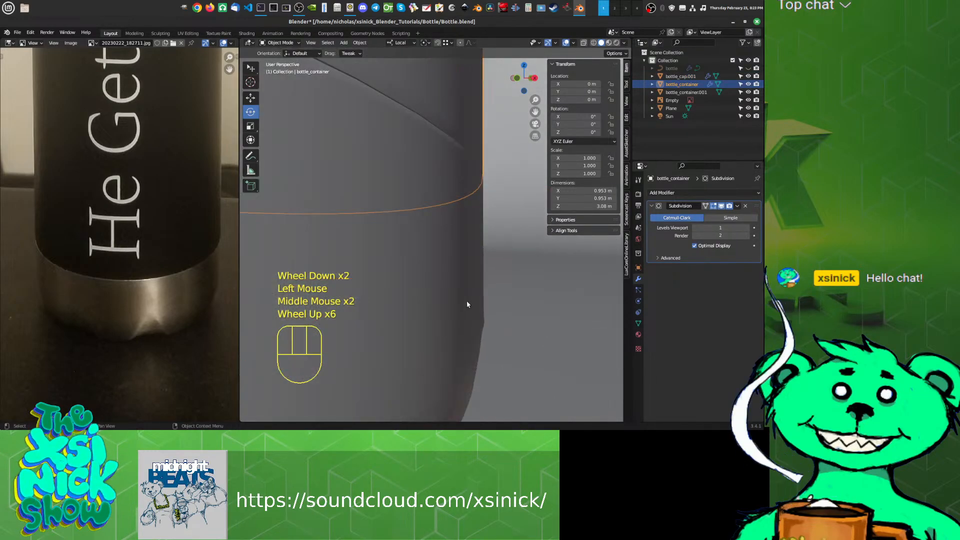
scroll(466, 301, "down", 2)
scroll(468, 302, "down", 1)
middle_click_drag(467, 303, 480, 298)
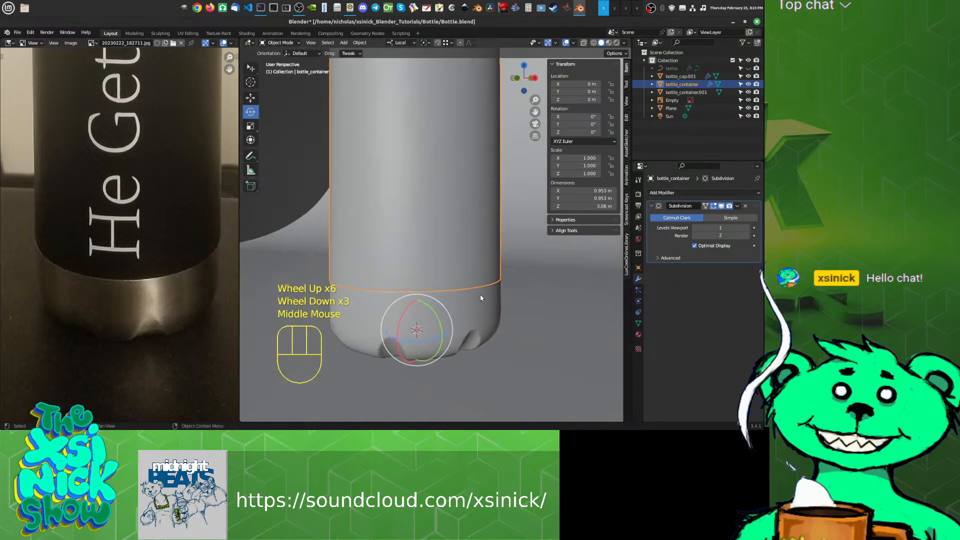
left_click(472, 273)
key("Tab")
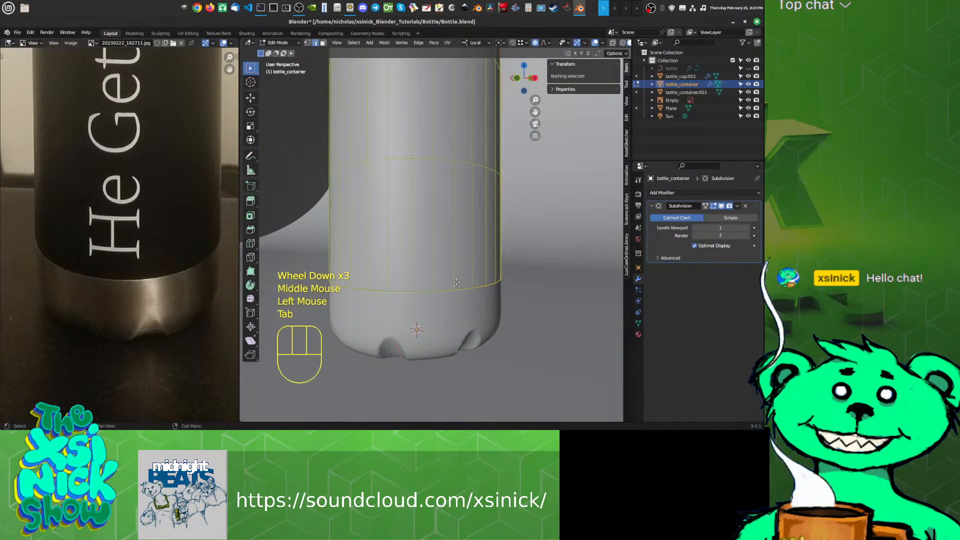
key("ctrl+r")
left_click(445, 235)
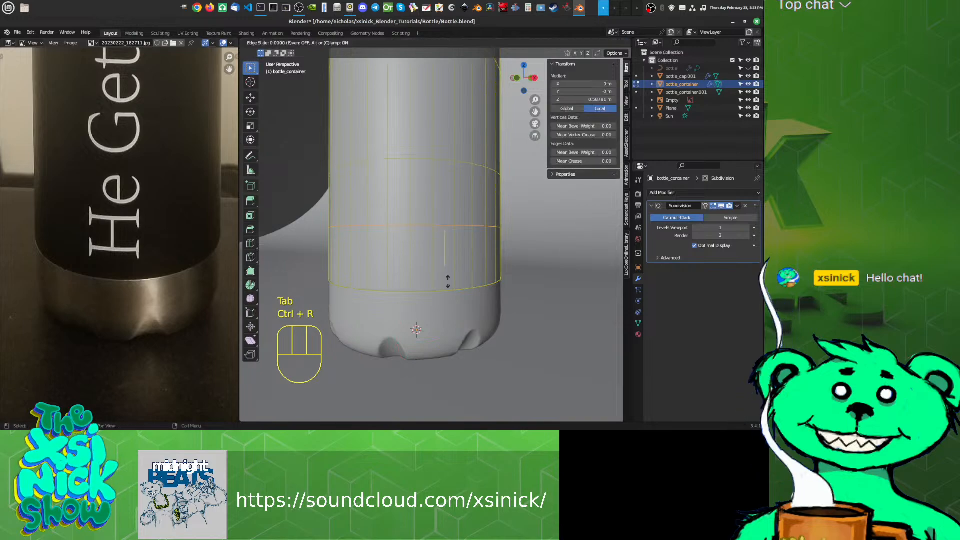
left_click(452, 342)
middle_click_drag(452, 342, 448, 182)
key("Tab")
Step: Convert the bottle's main body and cap together to mesh
scroll(475, 290, "down", 2)
left_click(424, 105, "shift")
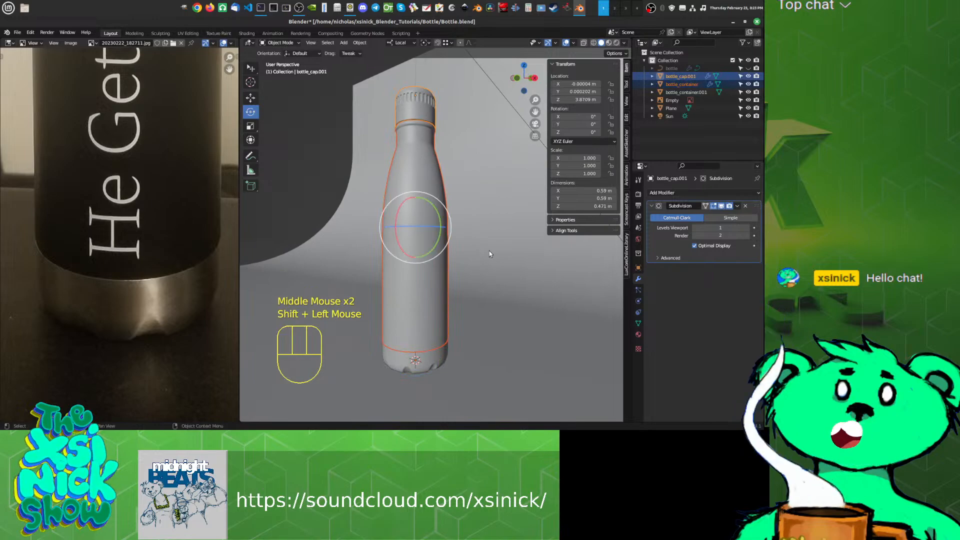
key("alt+c")
left_click(463, 235)
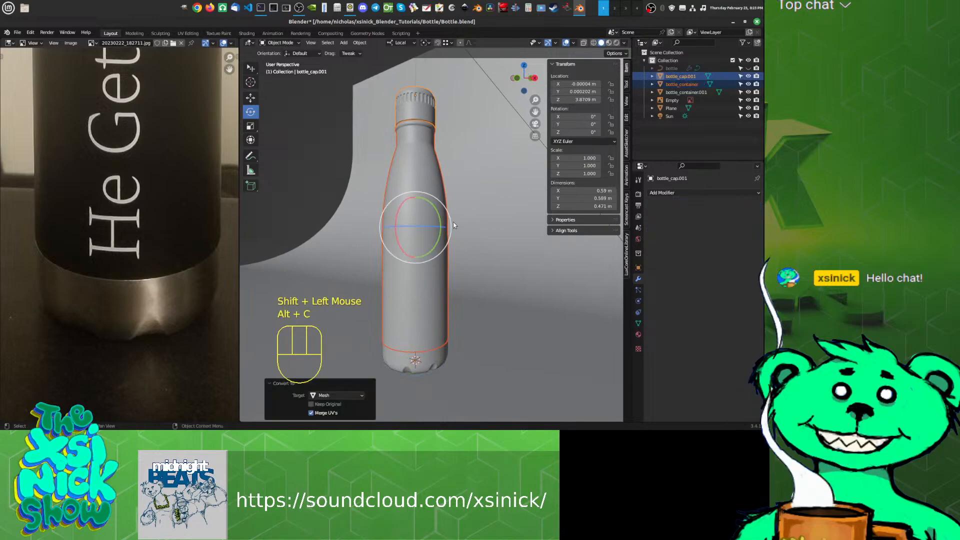
Step: Check the body, cap and base as separate objects, examining their mesh in wireframe and the whole bottle in solid shading
left_click(426, 174)
left_click(423, 103)
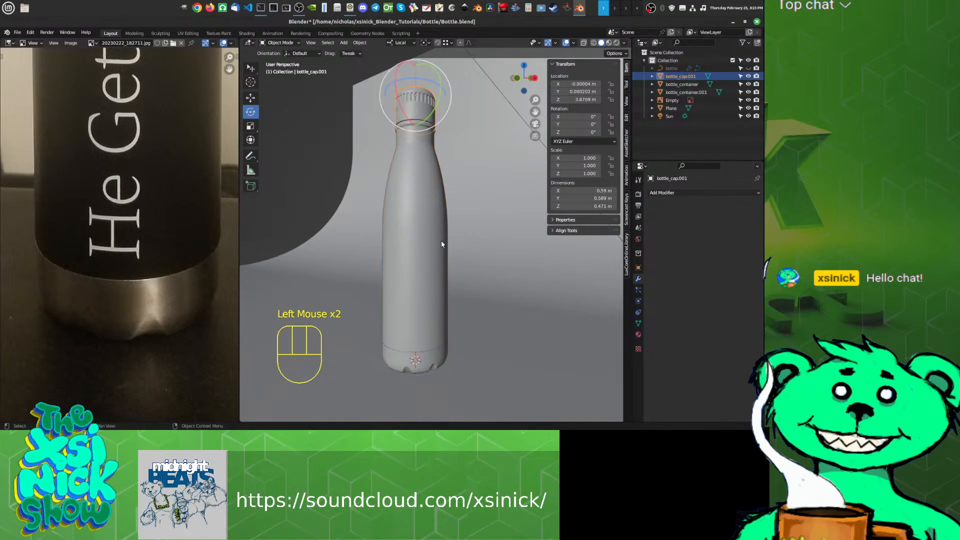
left_click(435, 360)
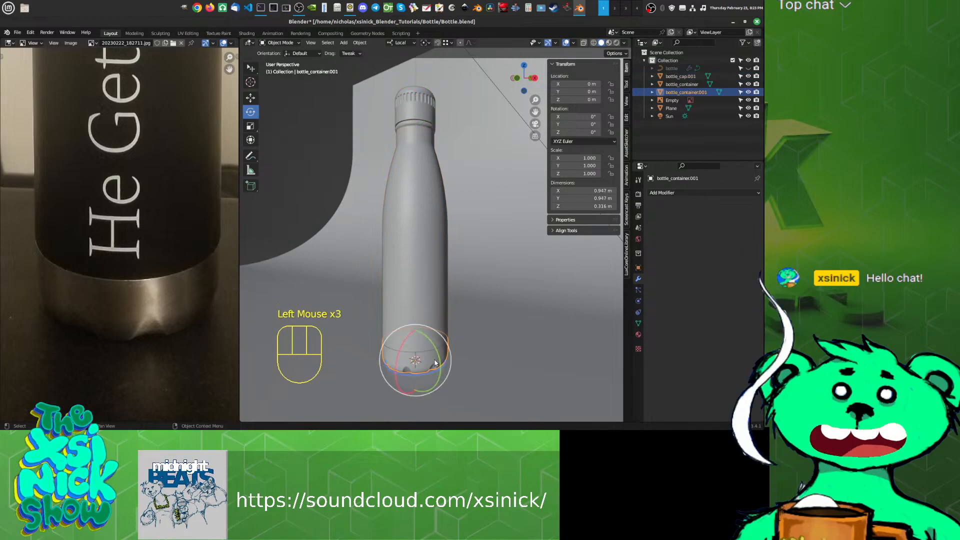
key("z")
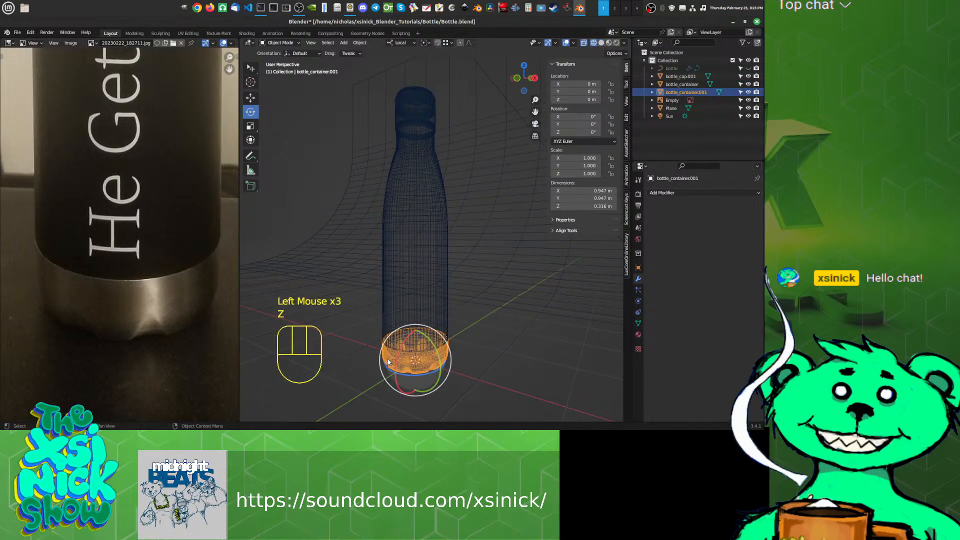
scroll(465, 338, "up", 3)
scroll(489, 328, "down", 3)
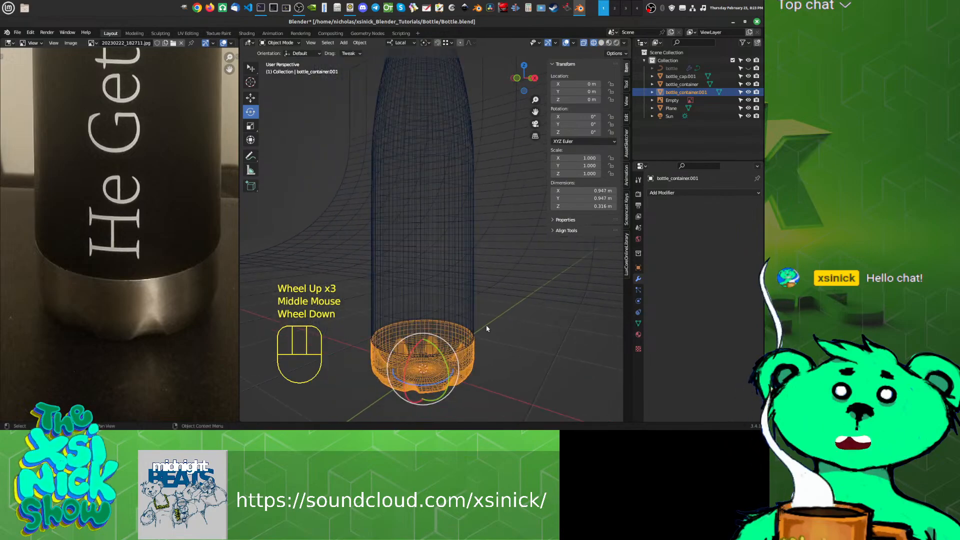
mouse_move(480, 283)
middle_mouse_down("shift")
mouse_move(510, 301)
mouse_move(506, 289)
middle_mouse_up("shift")
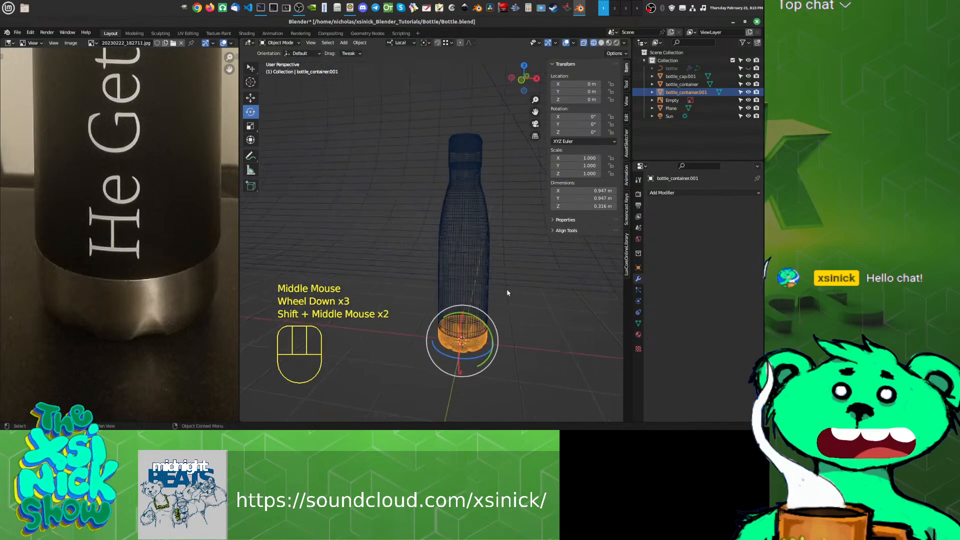
key("z")
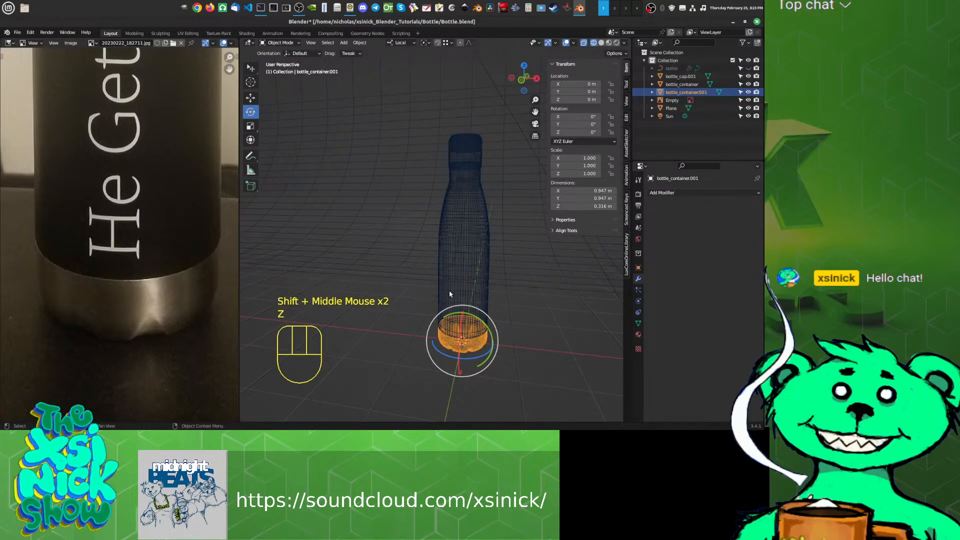
key("z")
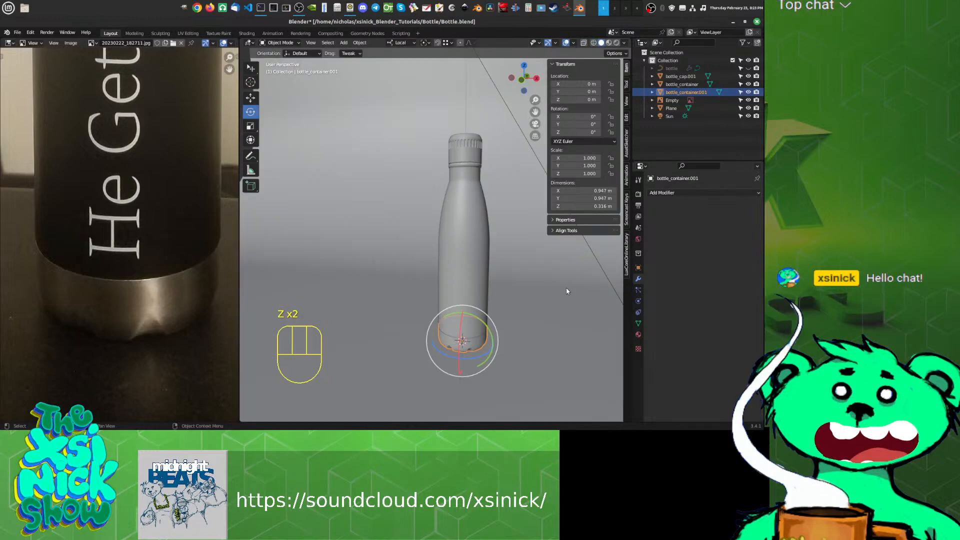
middle_click(419, 169)
scroll(418, 169, "up", 2)
scroll(419, 169, "down", 2)
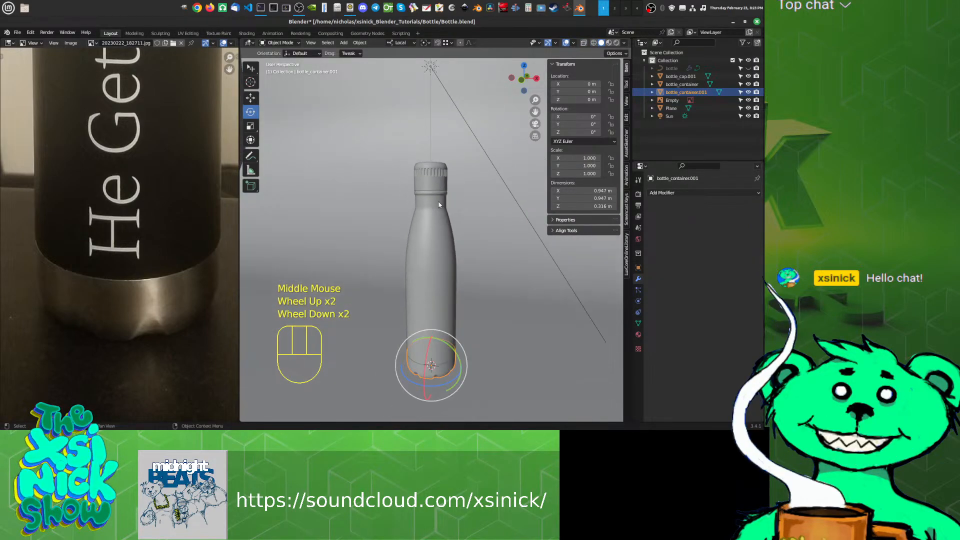
scroll(473, 277, "up", 2)
middle_click_drag(473, 278, 440, 293, "shift")
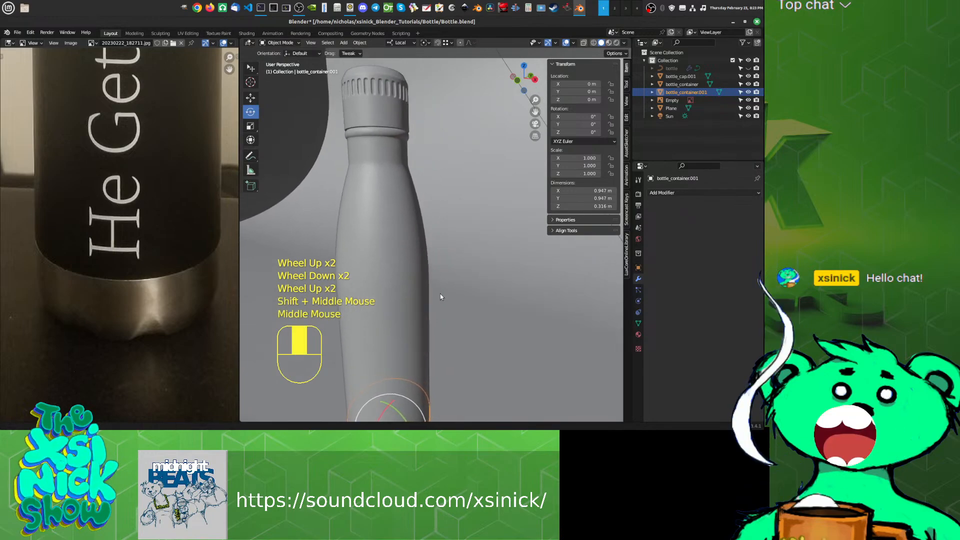
Step: Examine the modelled bottle's neck, cap and body against the full bottle in the reference photo
scroll(379, 148, "up", 3)
middle_click_drag(378, 148, 472, 203)
scroll(181, 133, "down", 1)
scroll(176, 173, "down", 2)
middle_click_drag(179, 133, 177, 243)
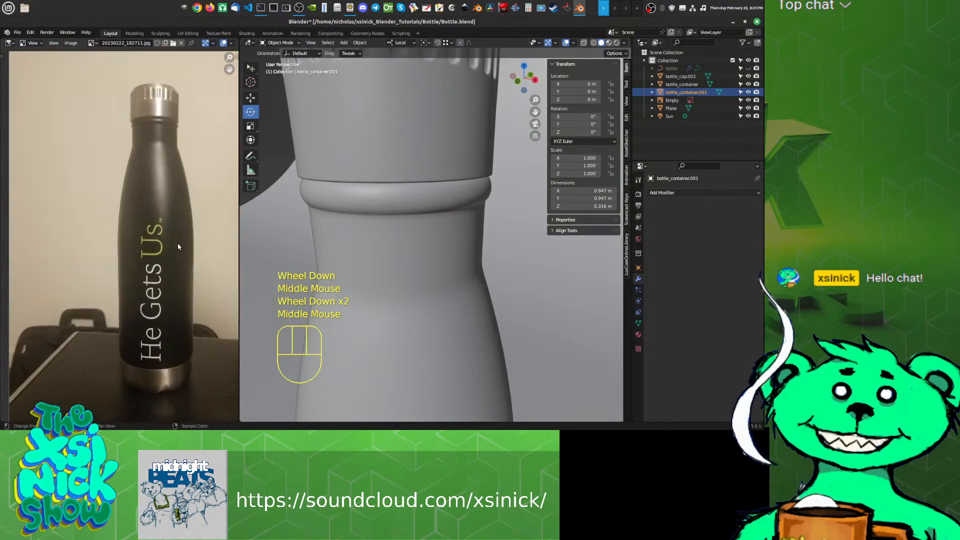
scroll(266, 232, "down", 1)
middle_click_drag(336, 262, 442, 188, "shift")
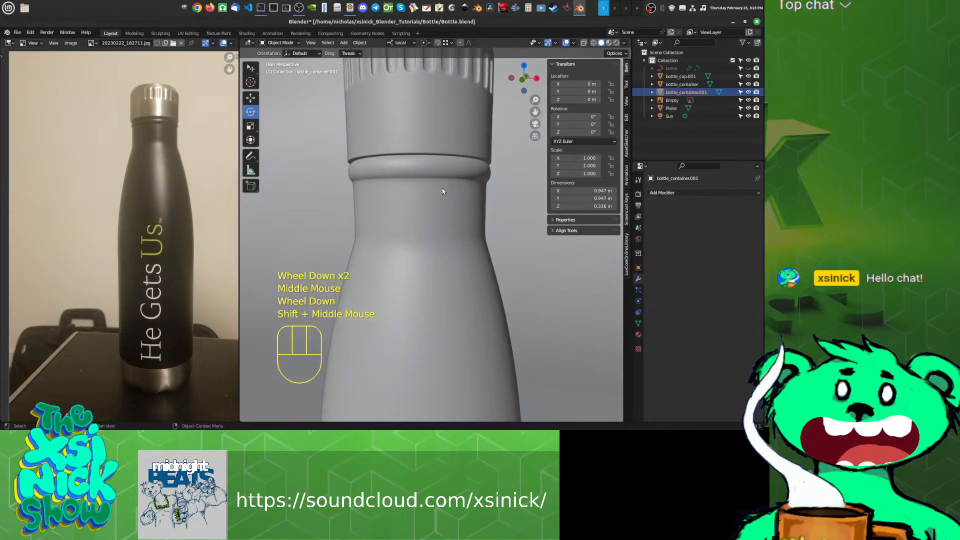
scroll(429, 192, "down", 2)
middle_click_drag(456, 318, 402, 275)
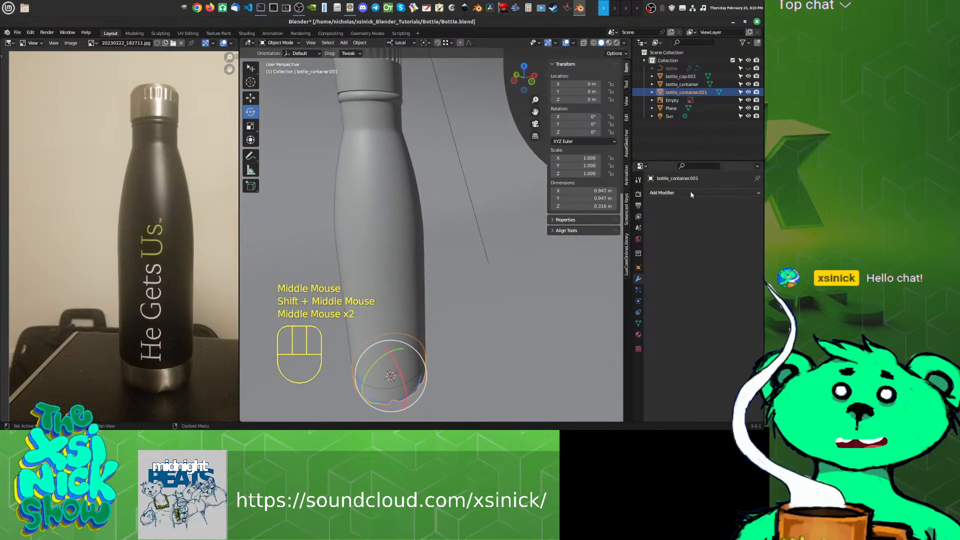
left_click(700, 193)
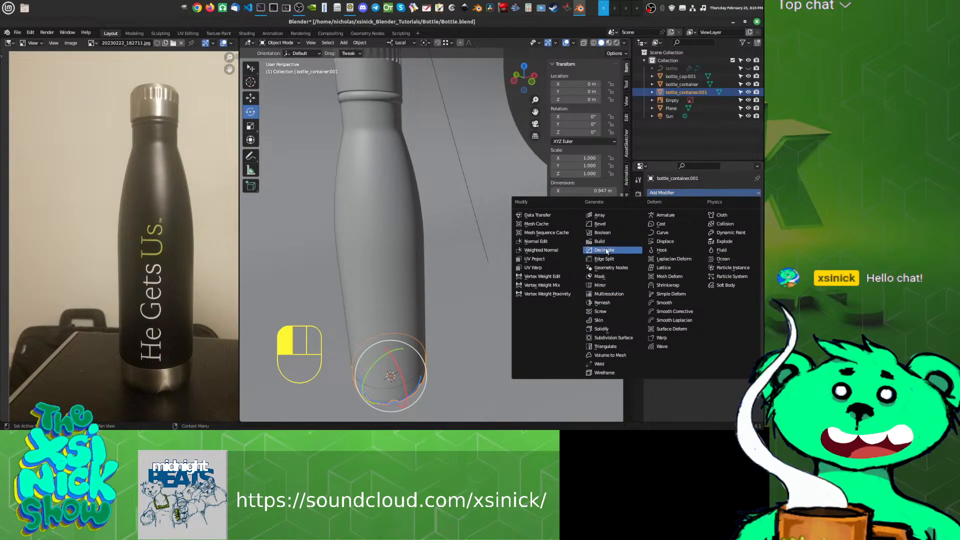
left_click(602, 251)
middle_click_drag(367, 208, 374, 212)
left_click(377, 214)
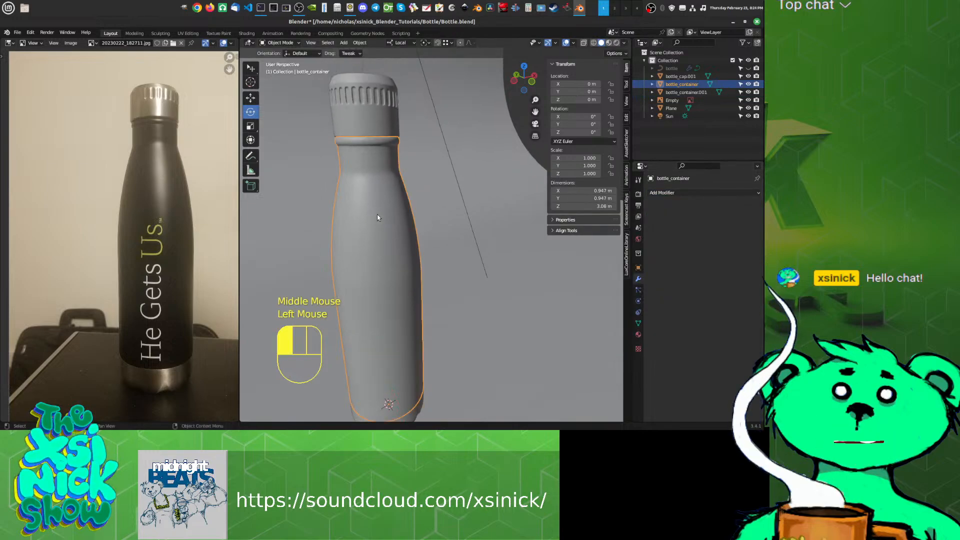
scroll(393, 247, "down", 2)
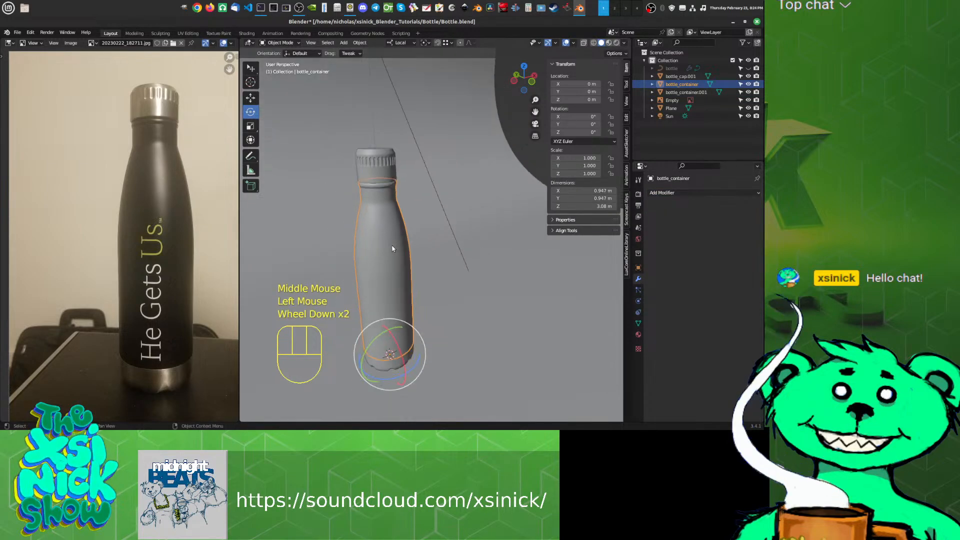
key("Tab")
middle_click_drag(392, 245, 253, 278, "shift")
key("Tab")
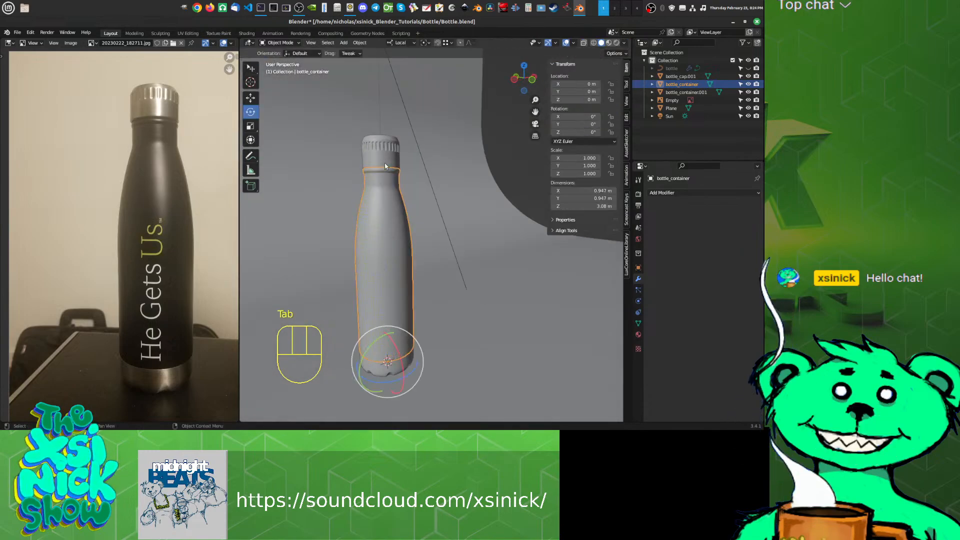
Step: Open the mesh of the bottle cap (bottle_cap.001) in Edit Mode
left_click(384, 161)
key("Tab")
middle_click_drag(385, 161, 421, 197, "shift")
scroll(460, 199, "up", 5)
scroll(422, 197, "up", 1)
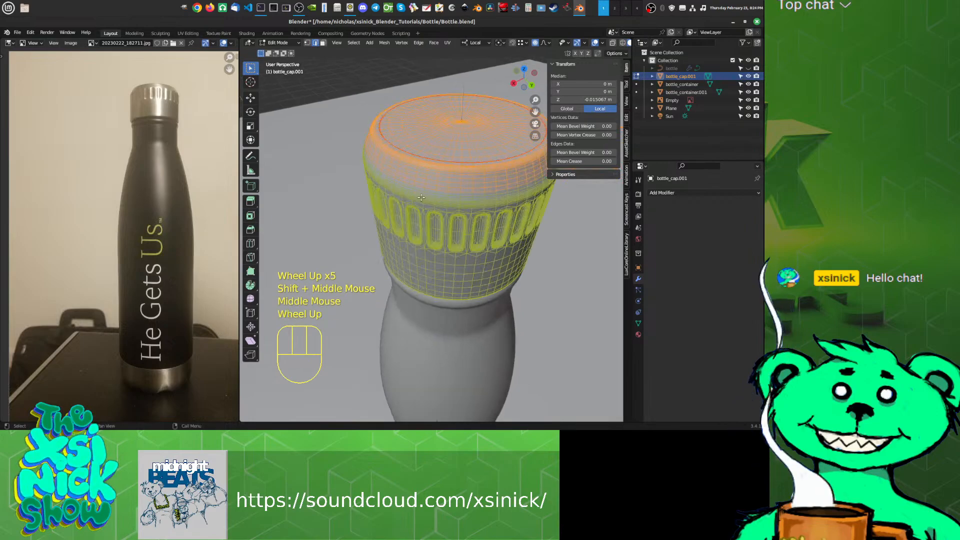
Step: Select the edge loop running down the cap's side between two grooves and mark it as a seam
left_click(413, 180)
left_click(425, 187)
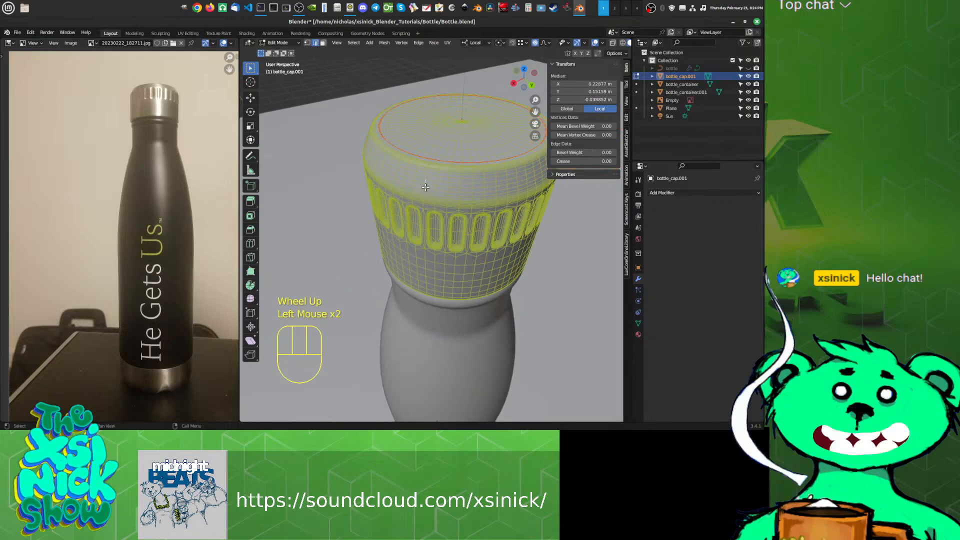
left_click(424, 181, "alt+shift")
left_click(425, 179, "alt+shift")
left_click(426, 174)
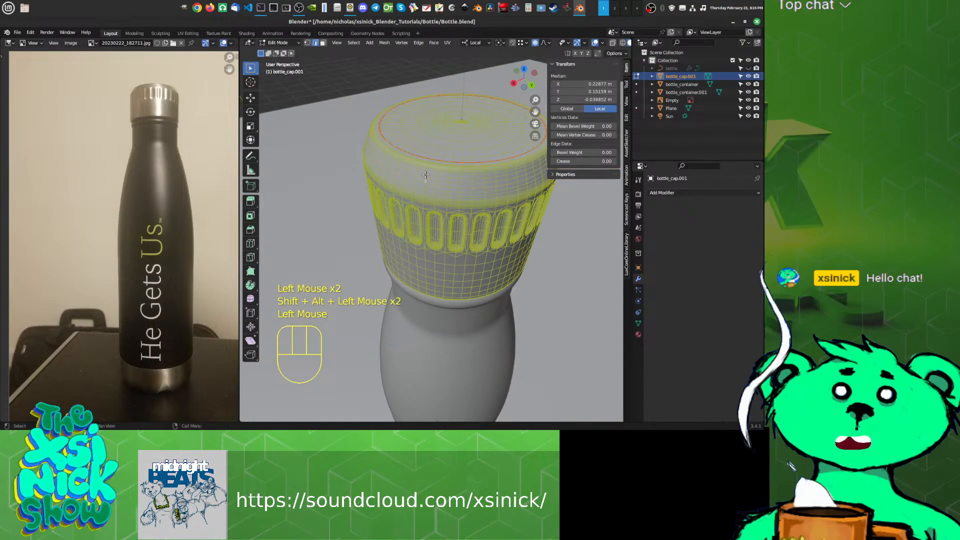
scroll(425, 174, "up", 1)
left_click(427, 176, "alt+shift")
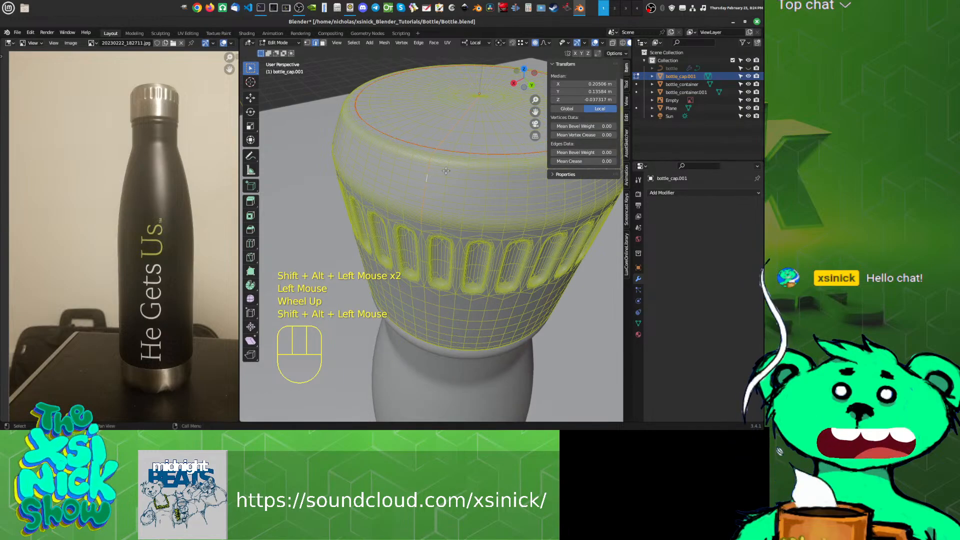
middle_click_drag(441, 273, 420, 229)
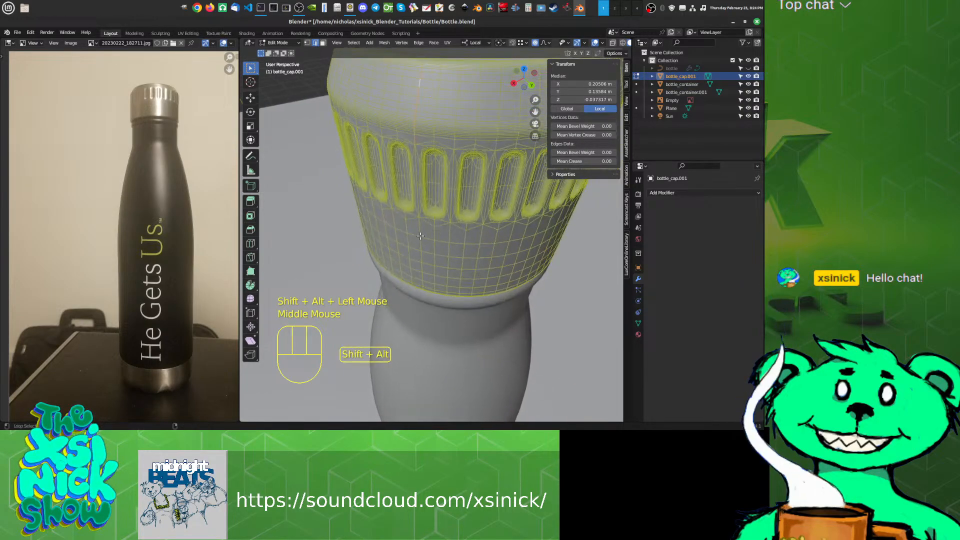
left_click(420, 229, "alt+shift")
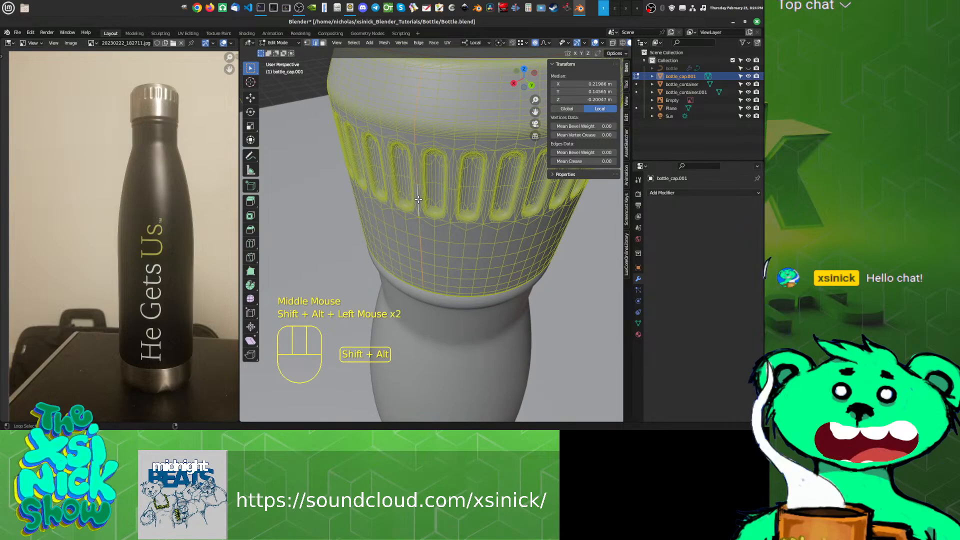
middle_click_drag(438, 201, 411, 208)
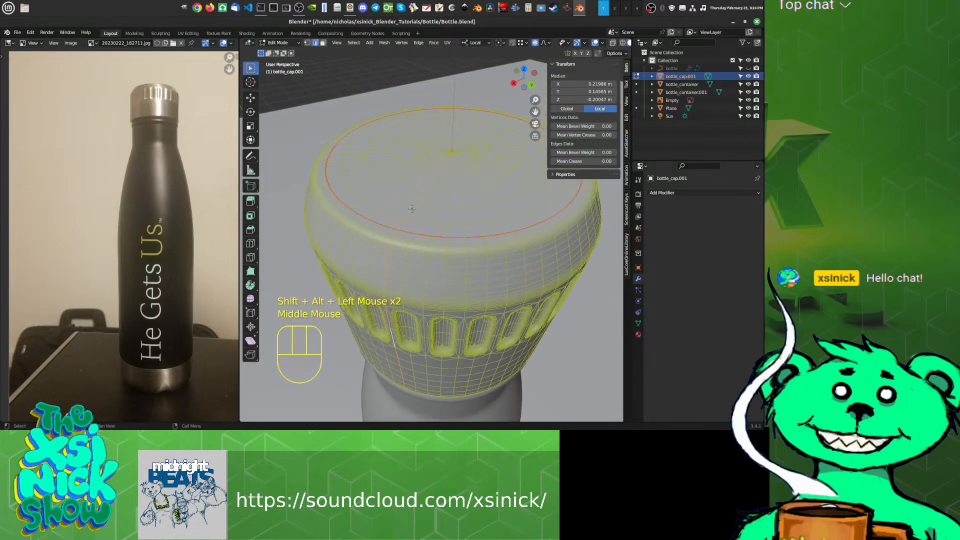
scroll(411, 208, "up", 3)
left_click(395, 237, "alt+shift")
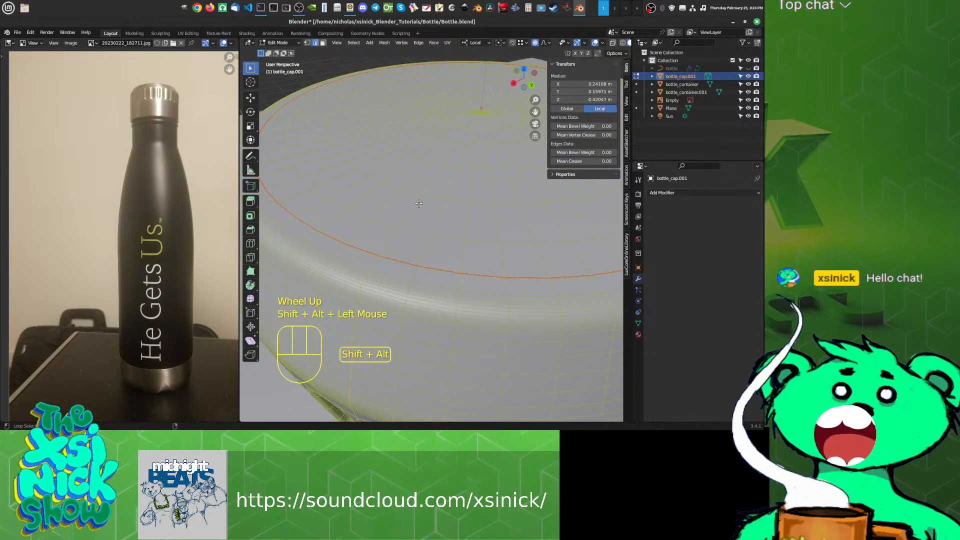
key("ctrl+z")
scroll(438, 186, "down", 5)
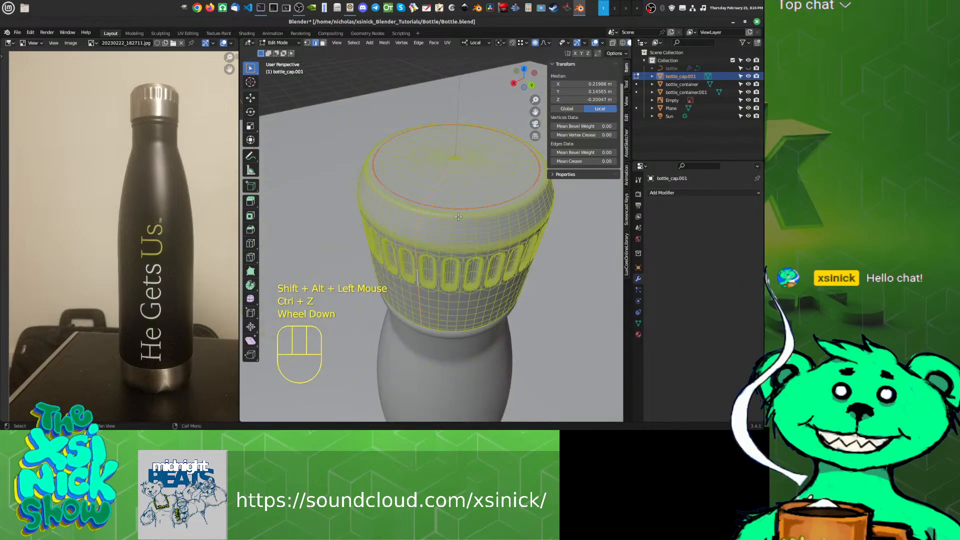
key("ctrl+e")
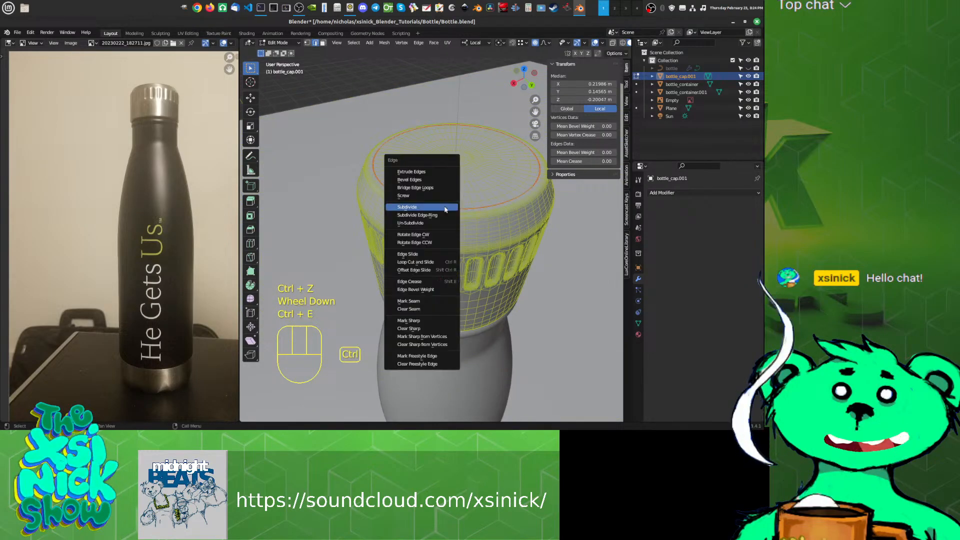
left_click(422, 309)
Step: Clear the seam from the edges on the cap's top face between its center and the circular rim seam
scroll(473, 163, "up", 2)
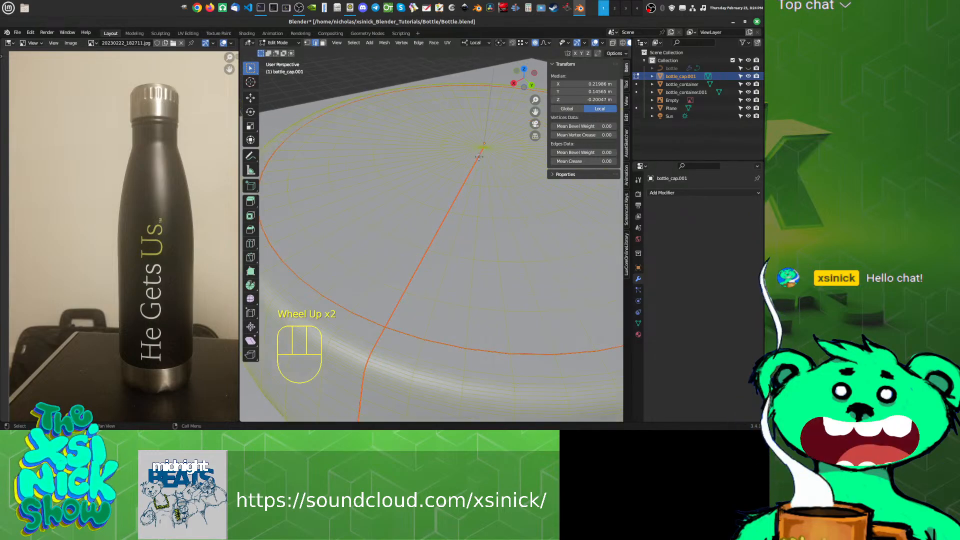
left_click(472, 170)
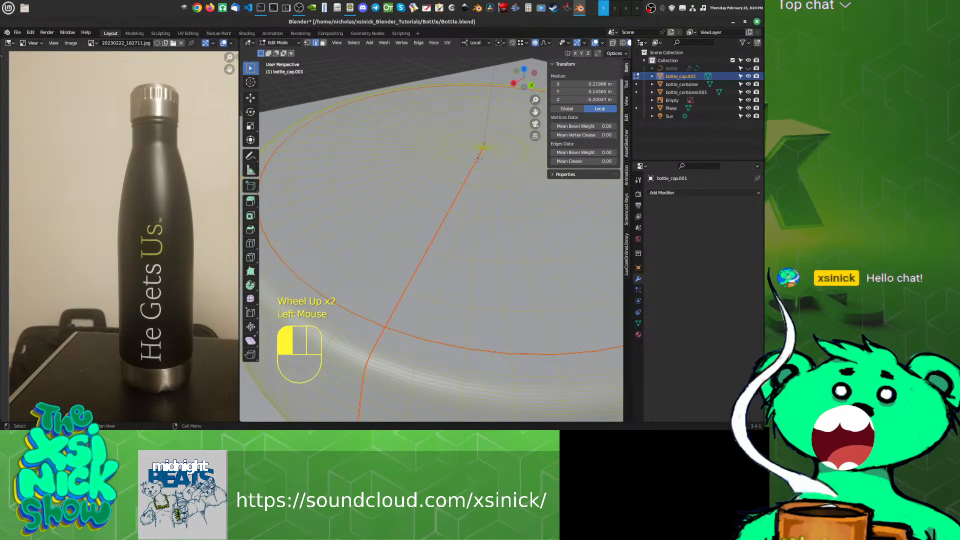
left_click(394, 314, "ctrl")
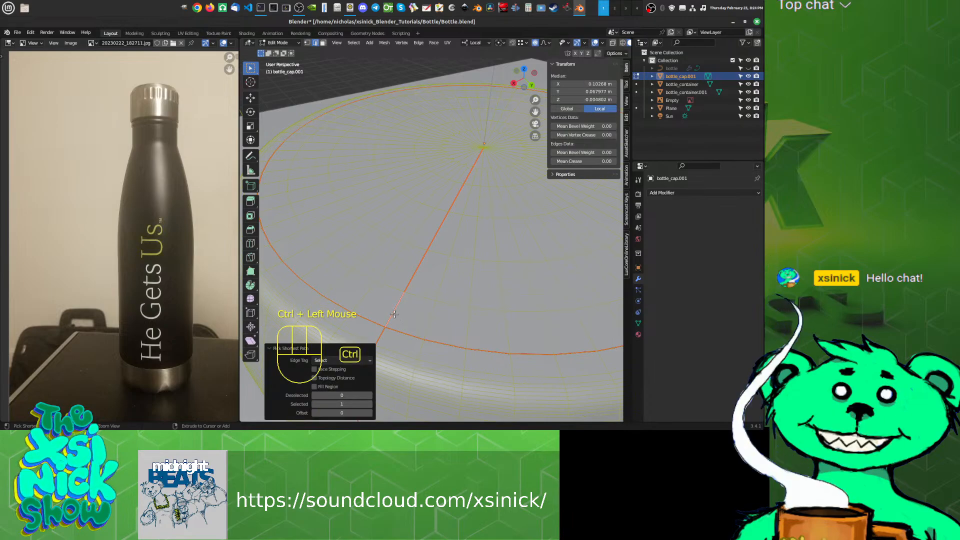
right_click(410, 283)
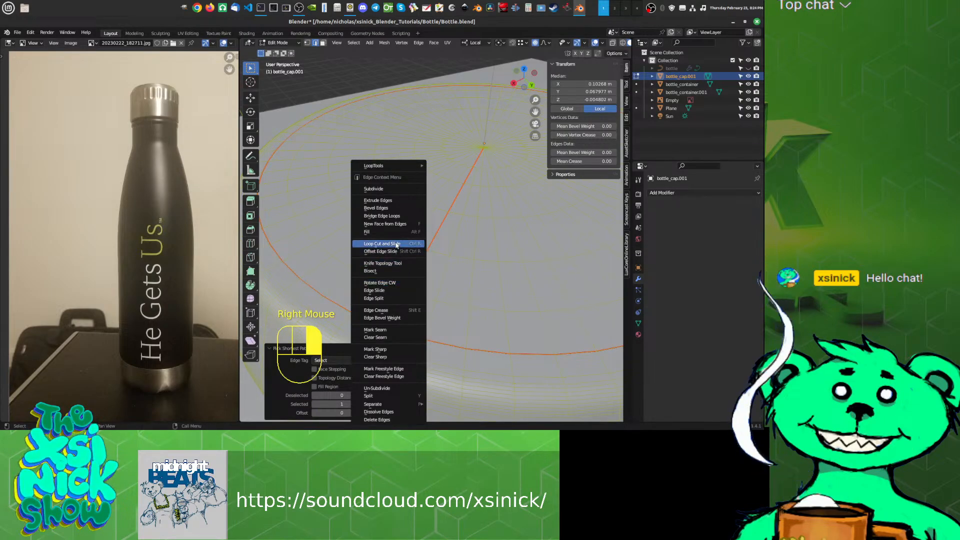
right_click_drag(393, 355, 395, 334)
scroll(429, 286, "down", 2)
middle_click_drag(429, 286, 469, 294, "shift")
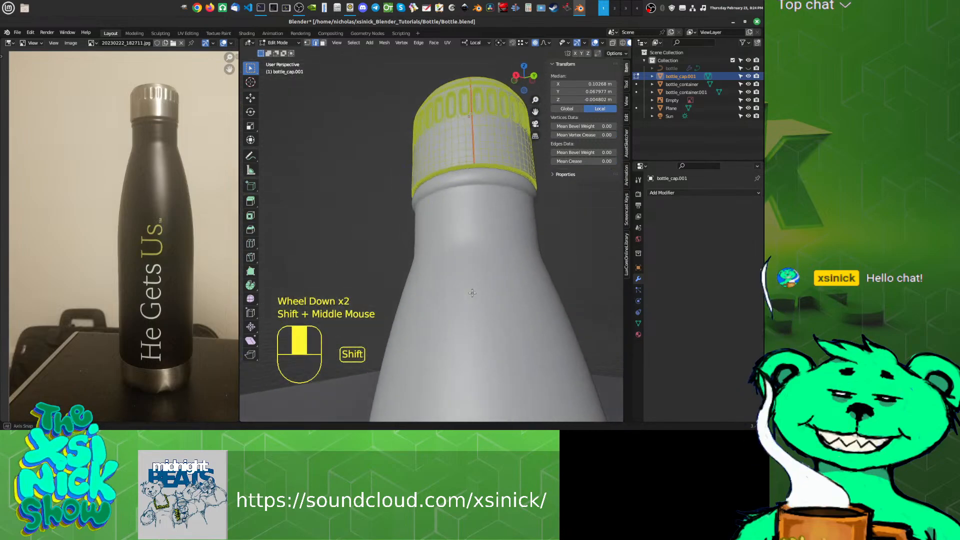
scroll(469, 294, "up", 3)
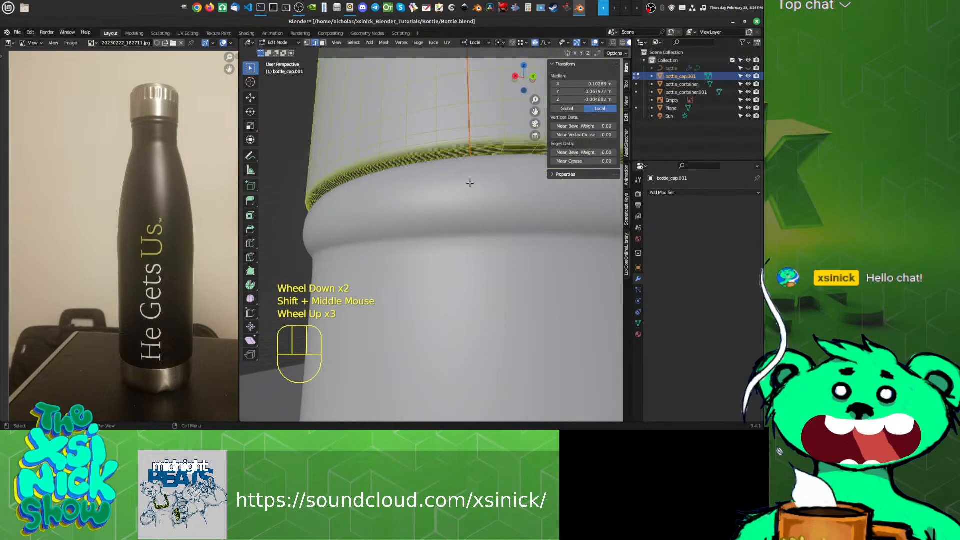
scroll(470, 186, "down", 3)
Step: Finish editing the cap and select the bottle's main body, bottle_container
middle_click_drag(468, 222, 412, 276, "shift")
key("Tab")
left_click(411, 276)
middle_click_drag(497, 381, 458, 260)
key("Tab")
key("Tab")
scroll(446, 195, "up", 5)
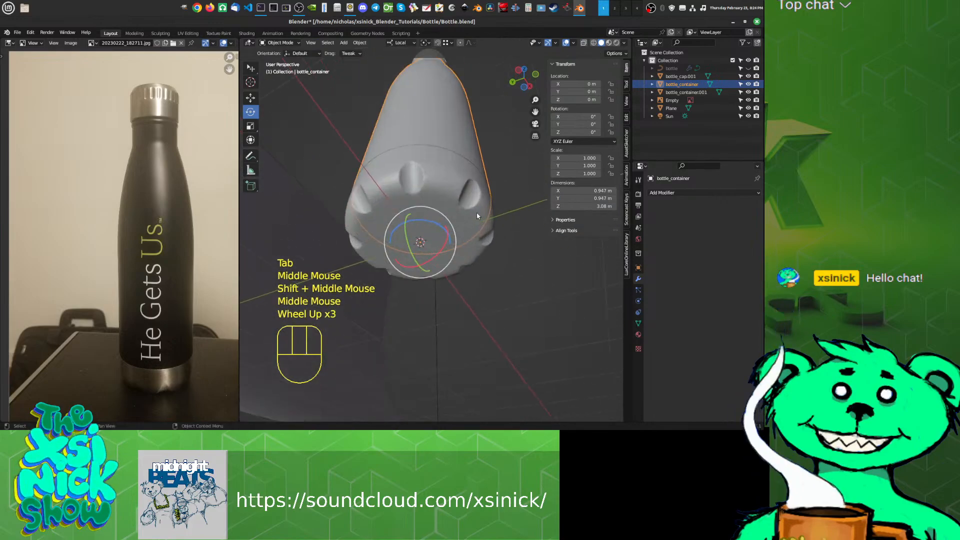
Step: Open the mesh of the bottle's grooved base (bottle_container.001) in Edit Mode
left_click(446, 195)
key("Tab")
middle_click_drag(340, 250, 408, 221, "shift")
scroll(455, 181, "up", 3)
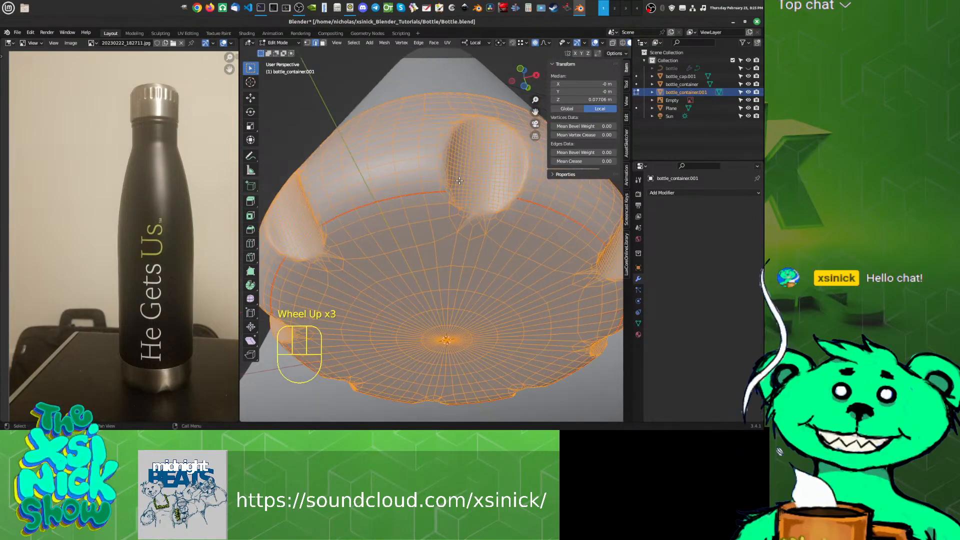
middle_click_drag(455, 181, 492, 221)
scroll(446, 191, "down", 2)
scroll(474, 213, "down", 1)
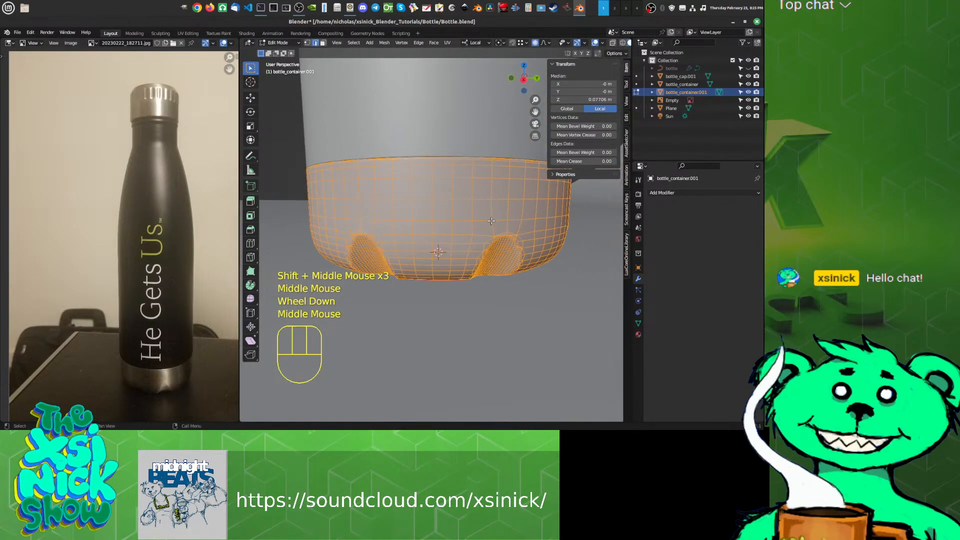
Step: Select the edge loop running down the base's side and across its underside and mark it as a seam
left_click(432, 160)
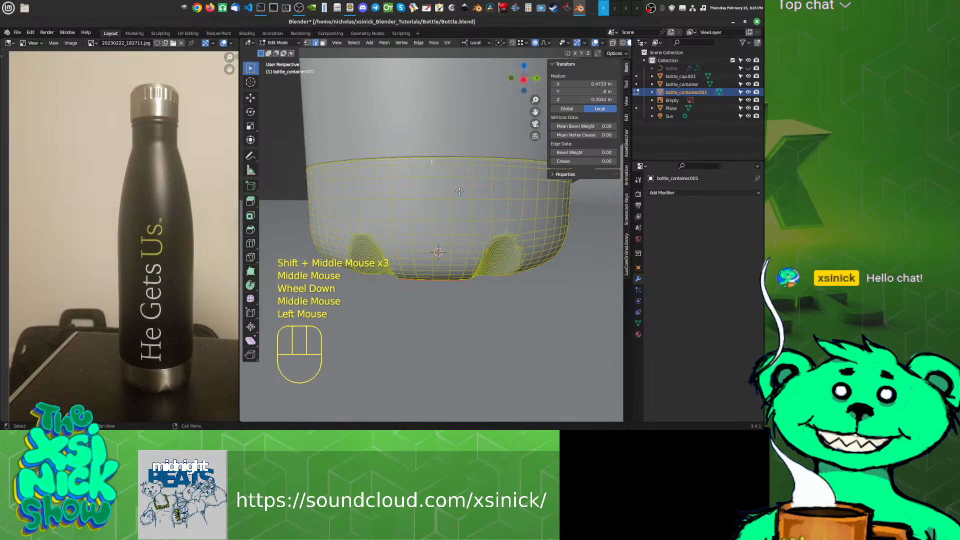
left_click(433, 230, "alt+shift")
middle_click_drag(433, 231, 360, 250, "shift")
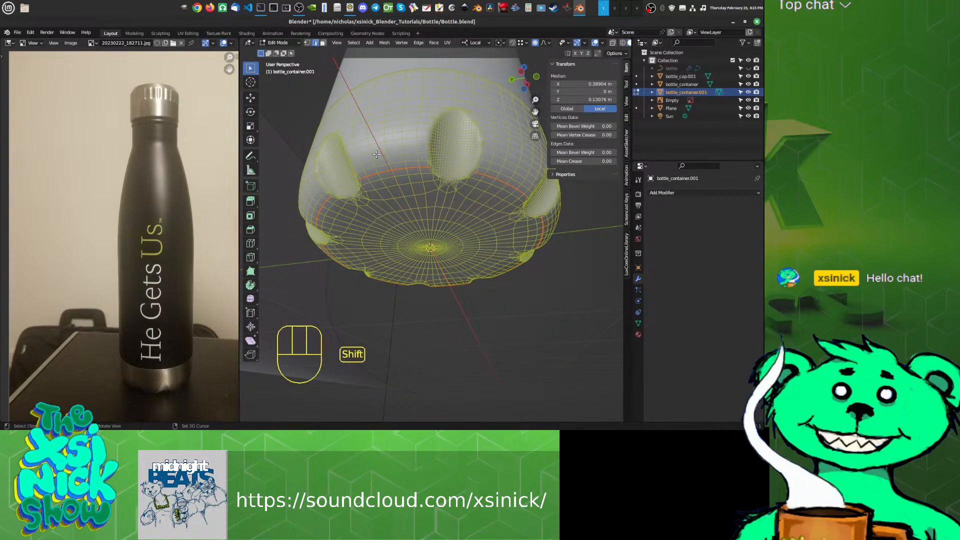
left_click(446, 206, "alt+shift")
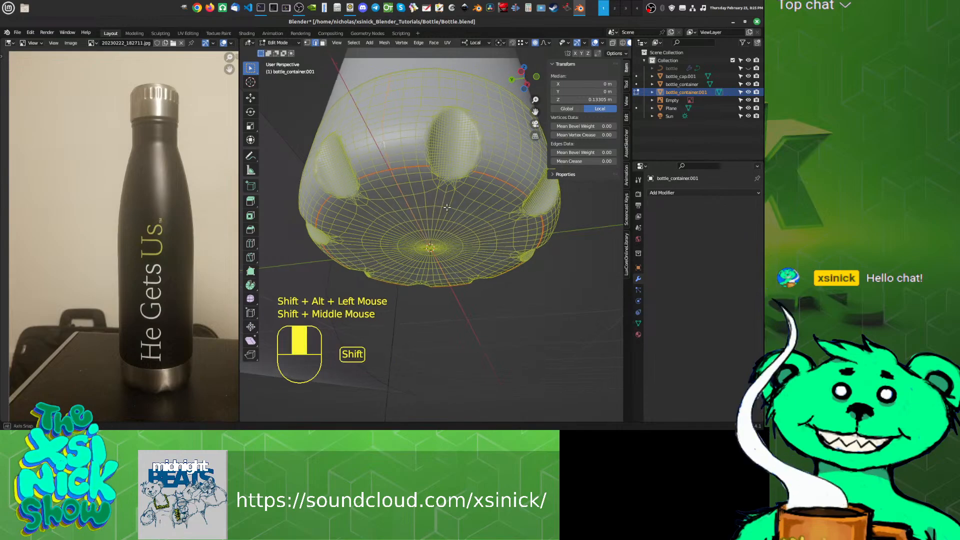
middle_click_drag(446, 206, 406, 189, "shift")
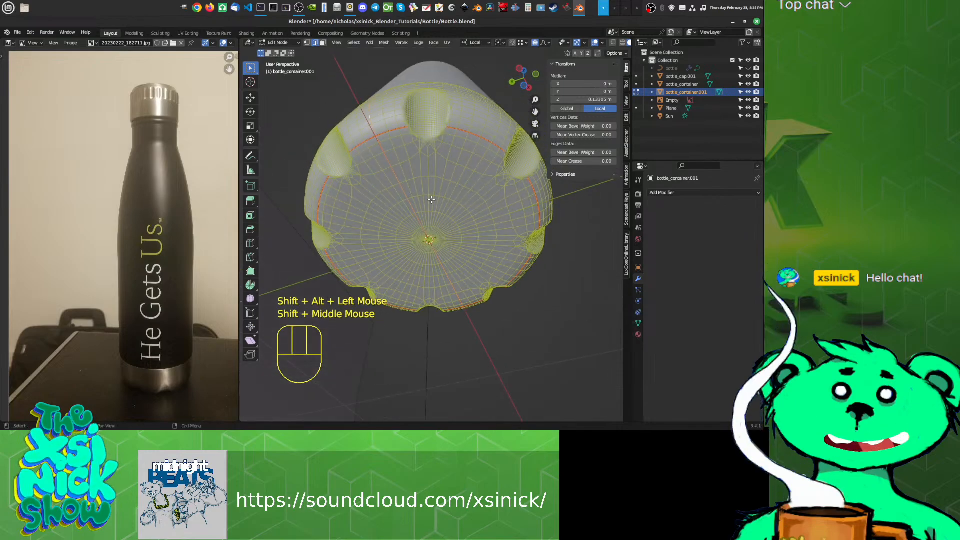
key("ctrl+e")
left_click(425, 199)
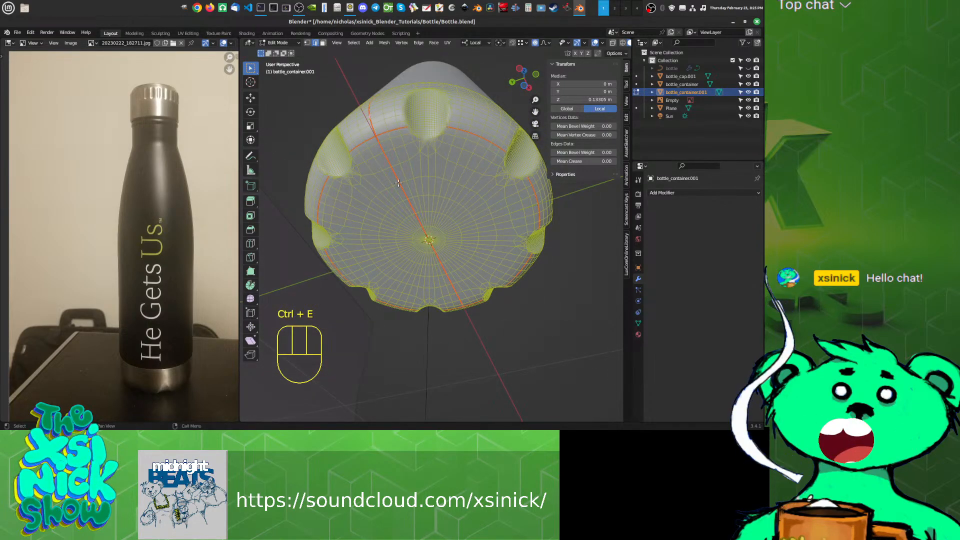
Step: Clear the seam from the straight line of edges crossing the base's underside, within the circular rim seam
scroll(398, 183, "up", 2)
left_click(404, 187)
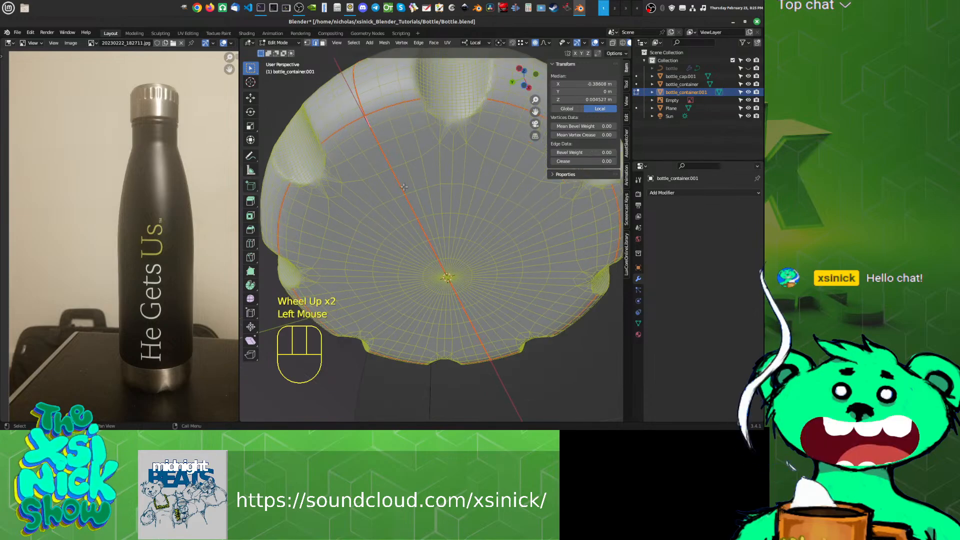
middle_click_drag(404, 187, 409, 219)
left_click(389, 228, "ctrl")
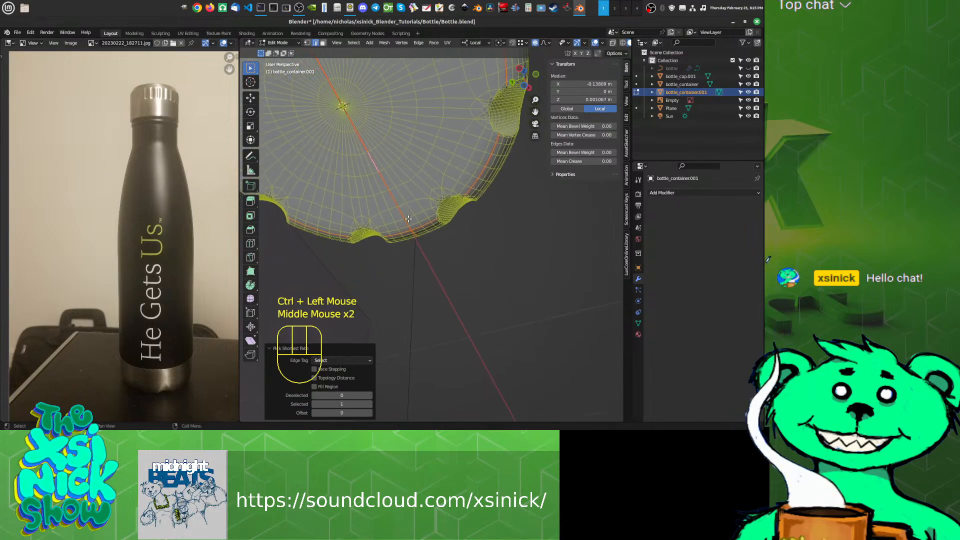
scroll(409, 219, "up", 3)
left_click(410, 228, "ctrl")
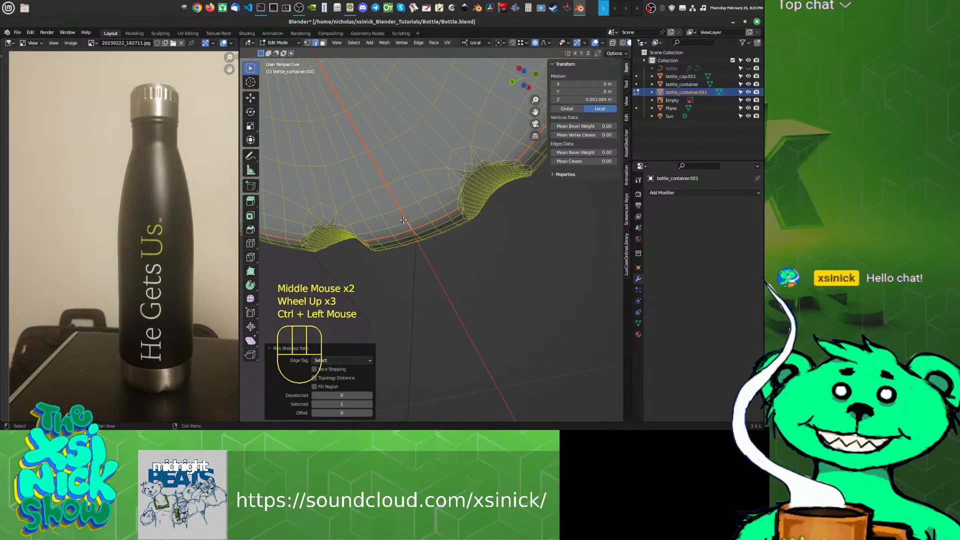
right_click(403, 218)
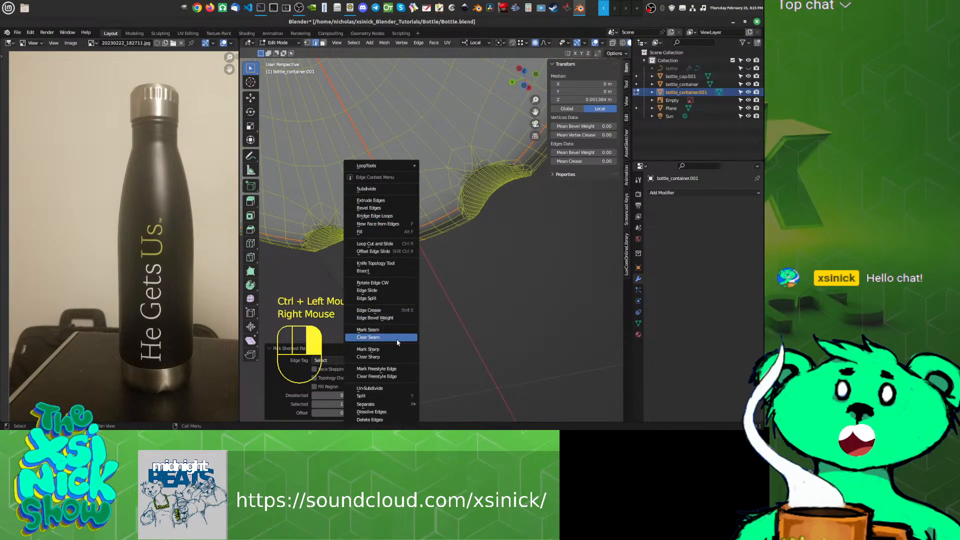
left_click(397, 339)
scroll(397, 338, "down", 2)
middle_click_drag(397, 339, 404, 203)
left_click(404, 203)
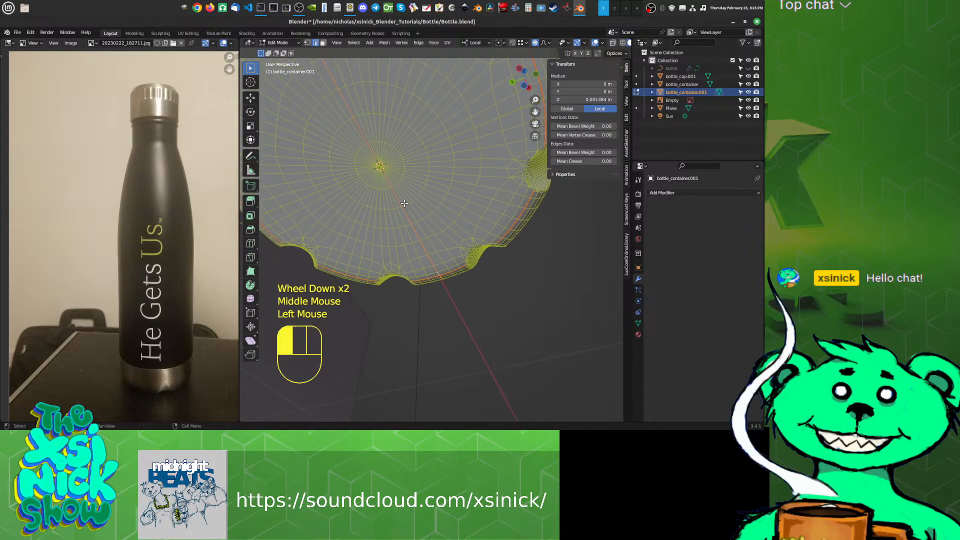
Step: Finish editing the base mesh, return to Object Mode and save the Bottle.blend file
middle_click_drag(447, 169, 340, 169, "shift")
middle_click_drag(460, 167, 486, 245, "shift")
scroll(470, 198, "down", 2)
scroll(478, 205, "down", 5)
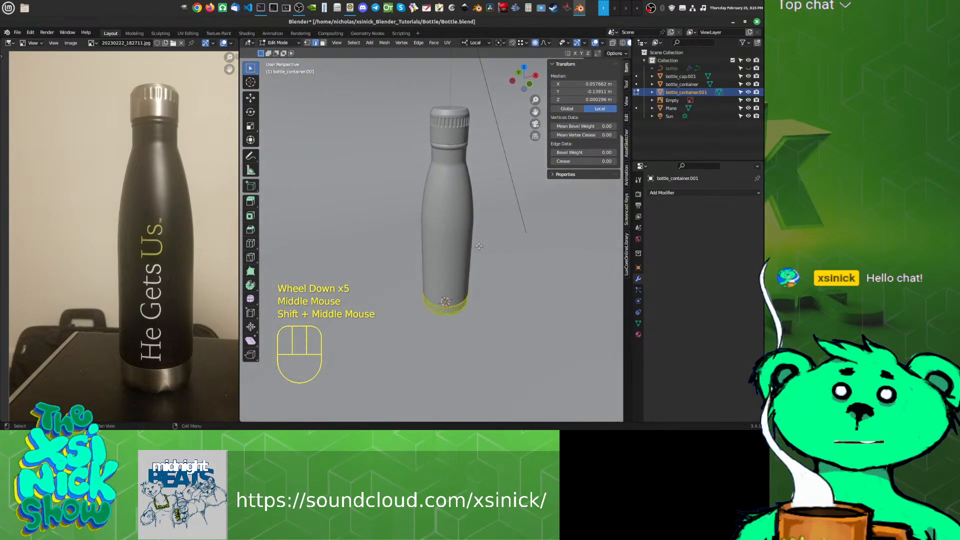
key("Tab")
key("ctrl+s")
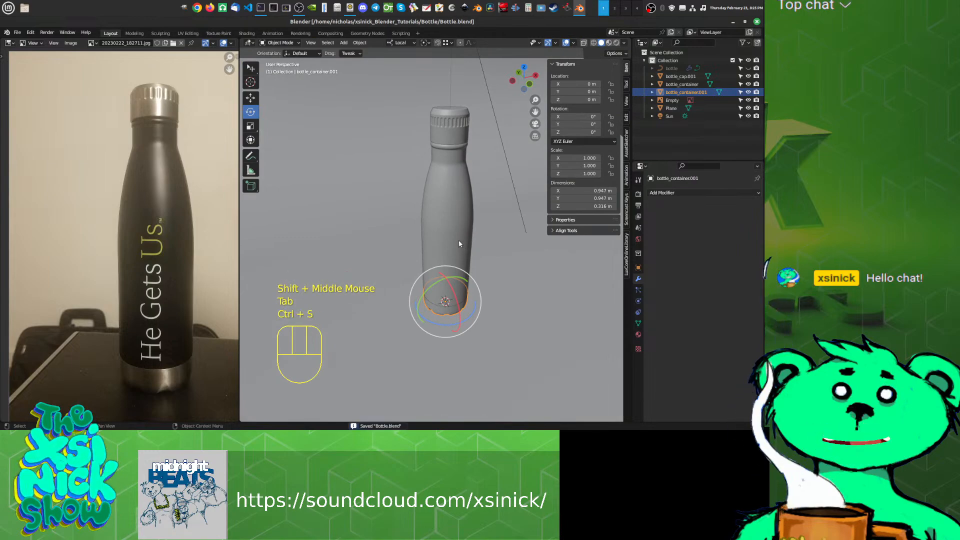
Step: Display the bottle in Material Preview shading to check it as a whole, and save the file again
middle_click_drag(459, 244, 448, 265, "shift")
scroll(450, 280, "up", 3)
middle_click_drag(448, 265, 547, 212, "shift")
left_click(615, 42)
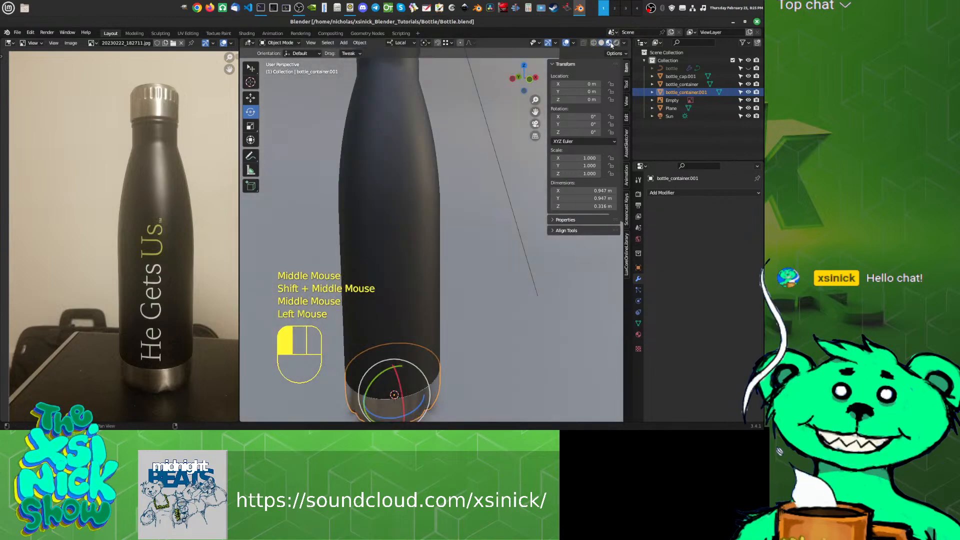
scroll(508, 208, "down", 2)
middle_click_drag(508, 209, 473, 199, "shift")
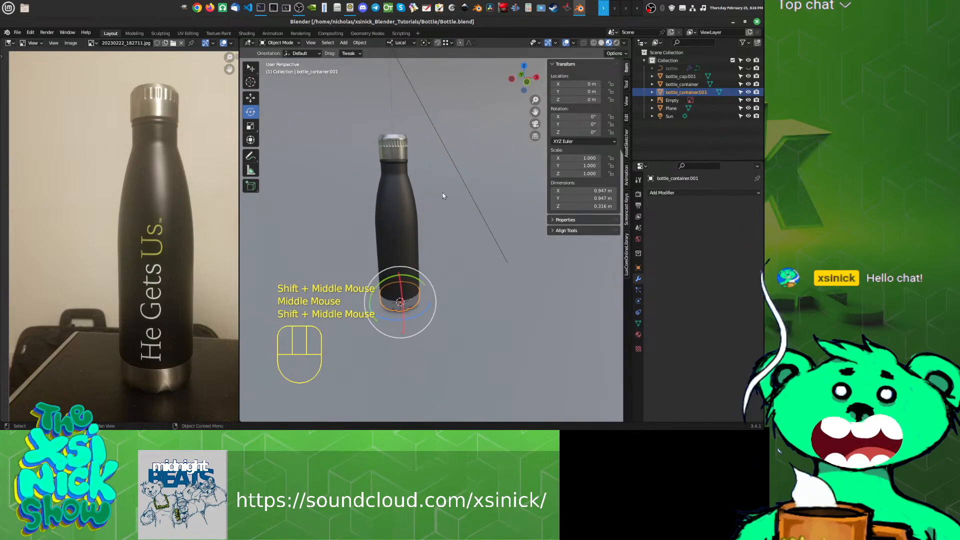
scroll(437, 237, "up", 3)
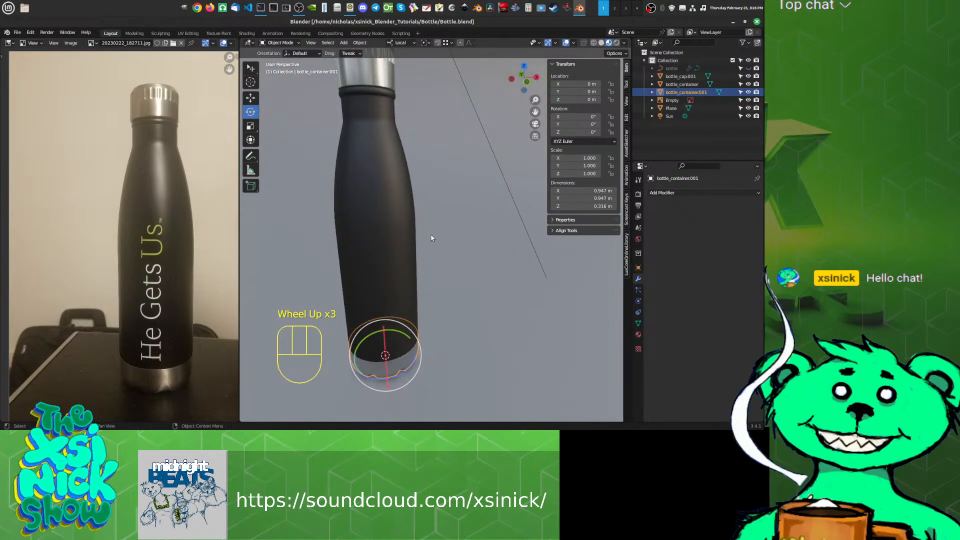
scroll(463, 240, "down", 1)
middle_click_drag(463, 239, 502, 232, "shift")
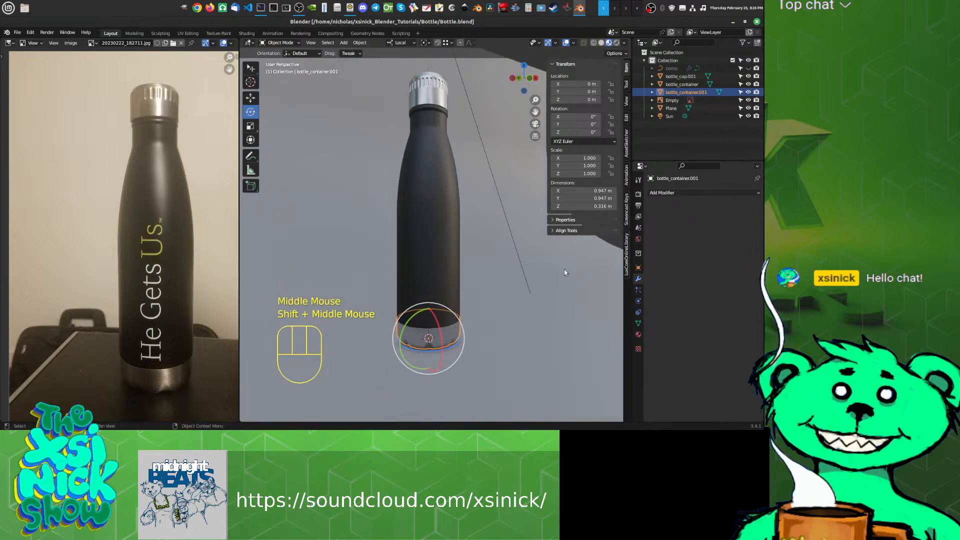
middle_click_drag(520, 287, 483, 250, "shift")
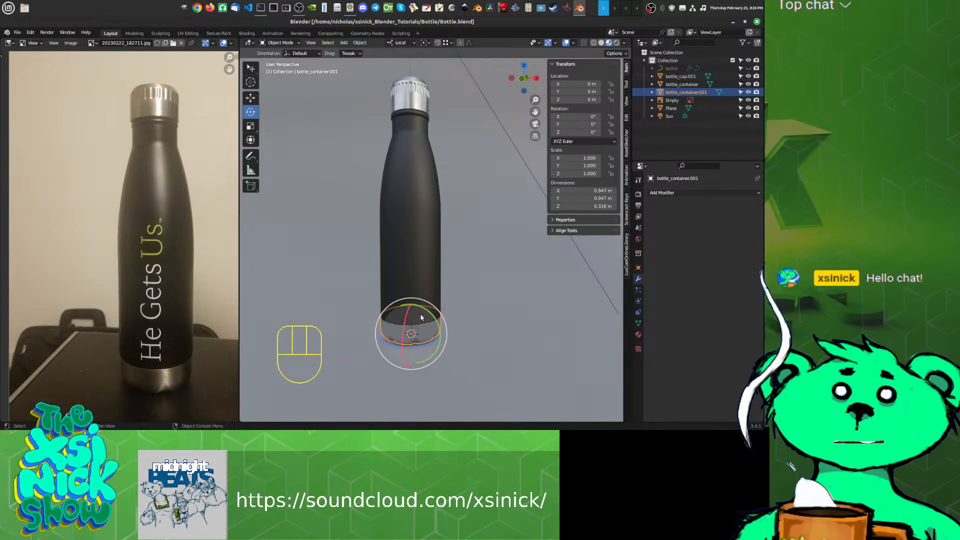
key("Tab")
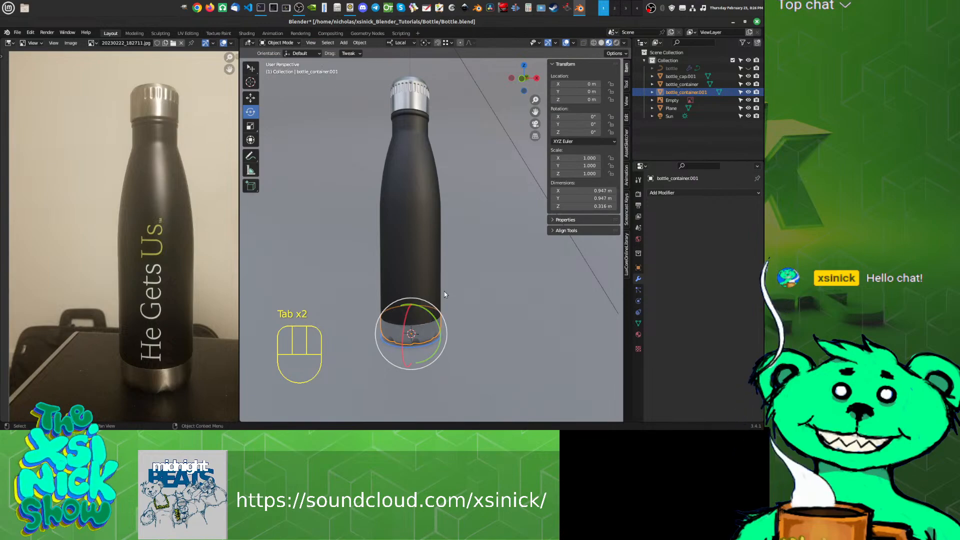
key("ctrl+s")
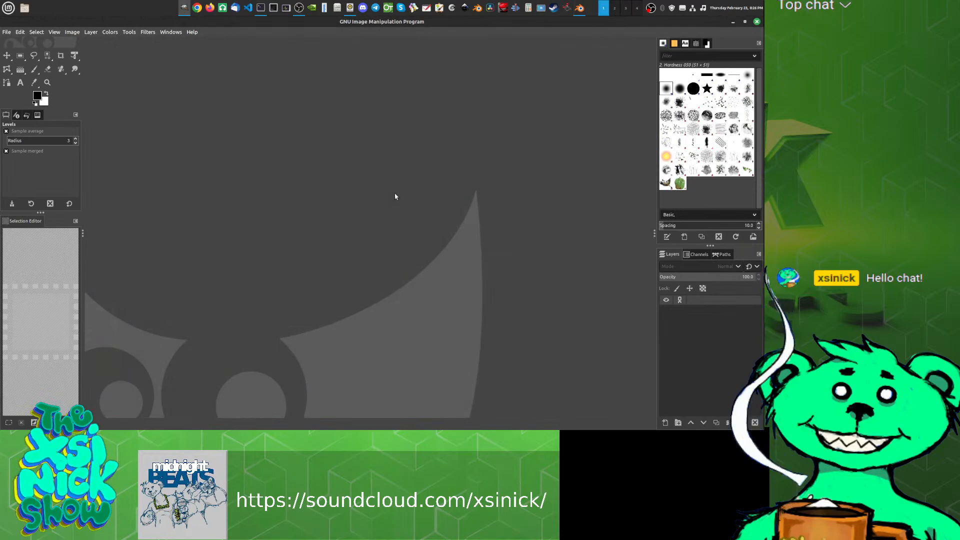
left_click(7, 32)
mouse_move(34, 52)
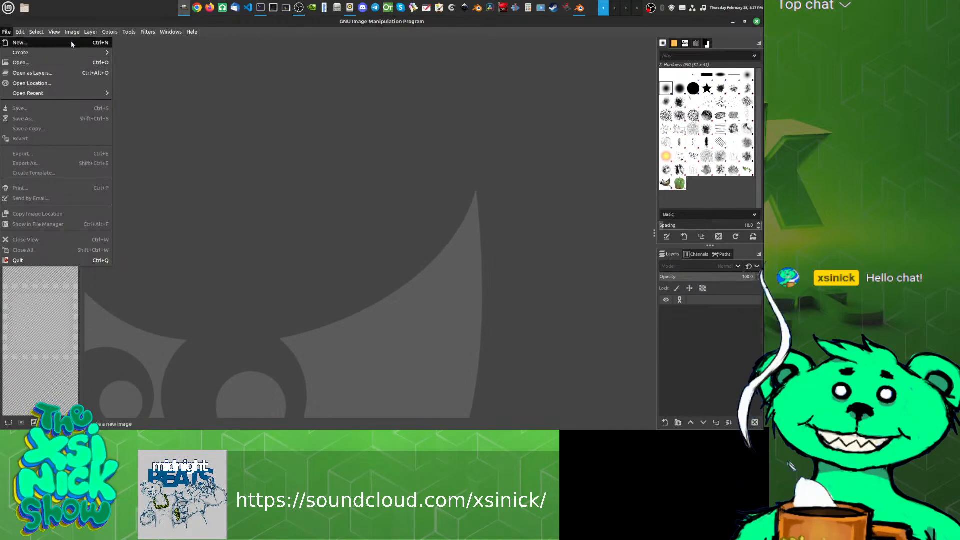
left_click(29, 47)
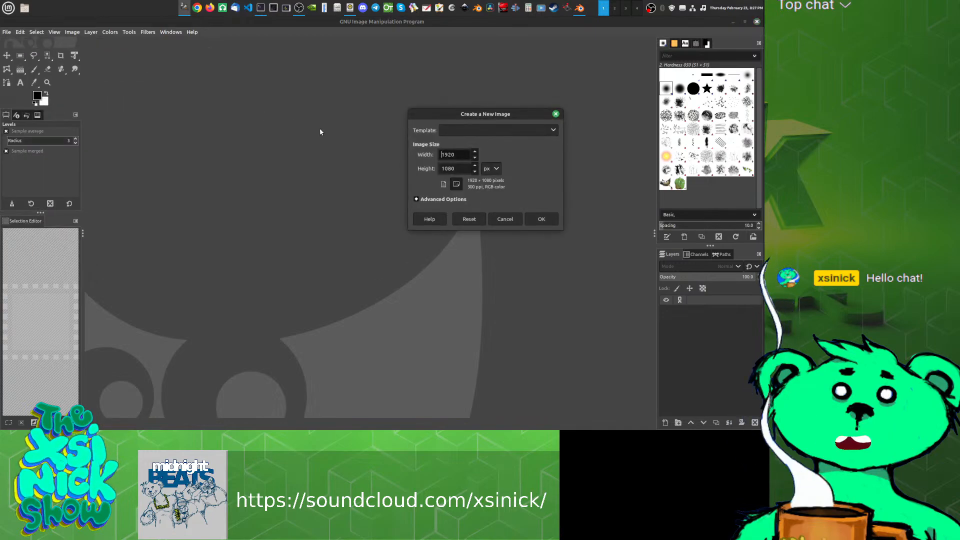
left_click(541, 219)
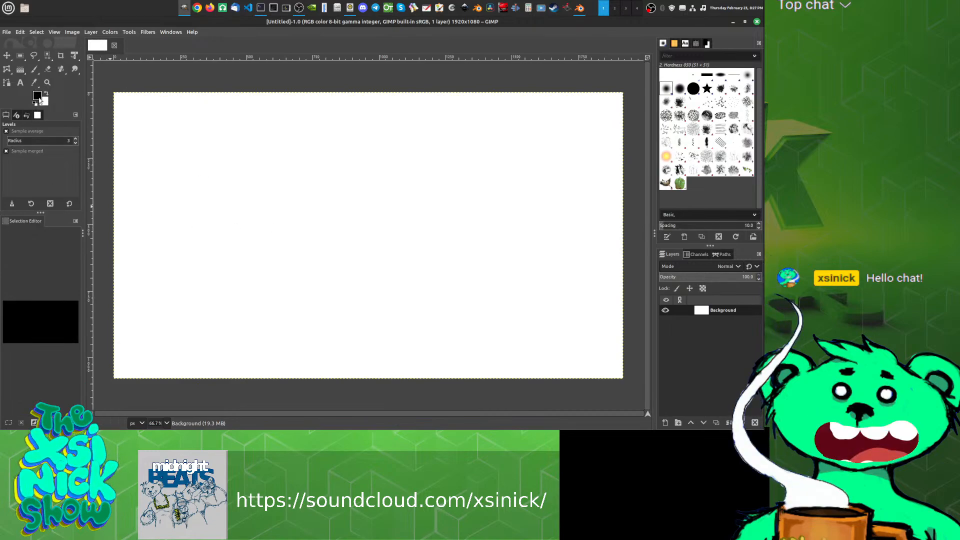
left_click_drag(40, 98, 359, 216)
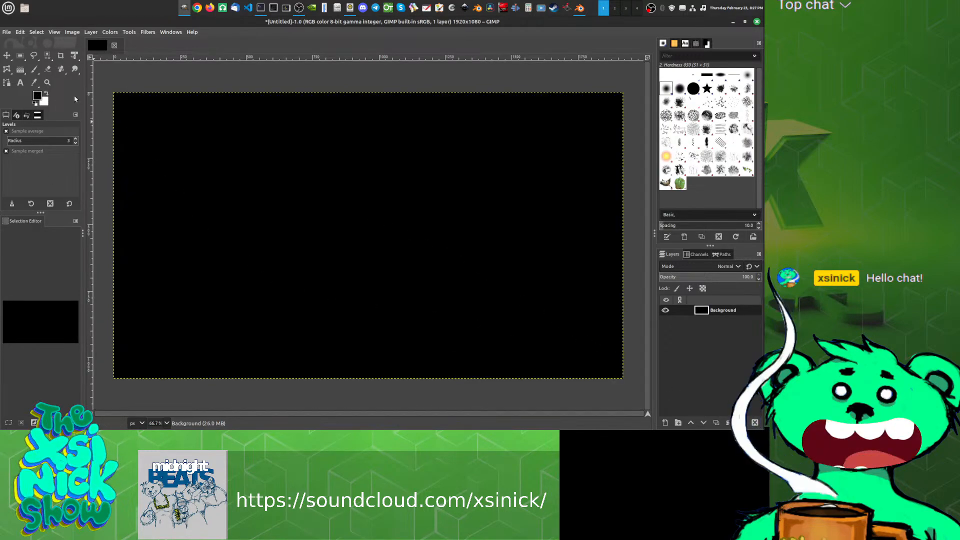
left_click(22, 83)
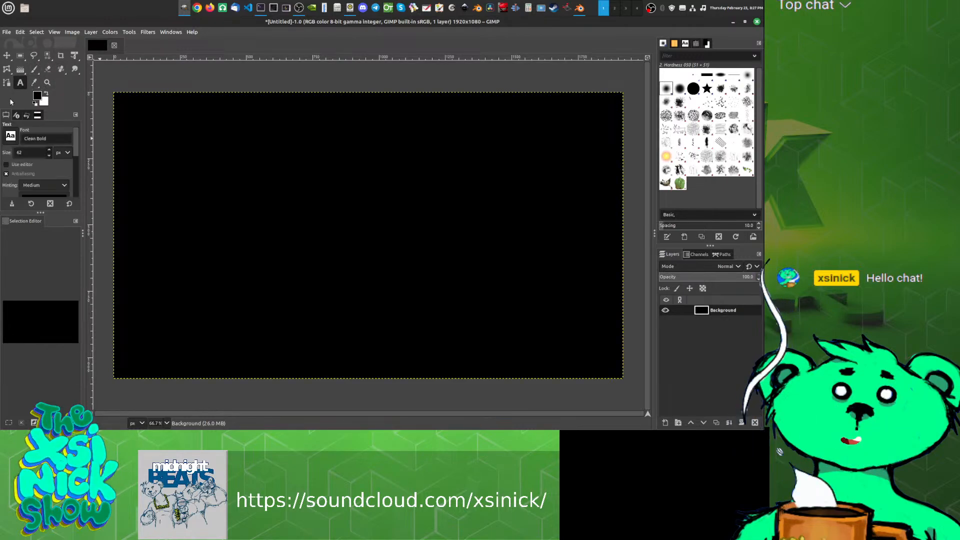
left_click(269, 201)
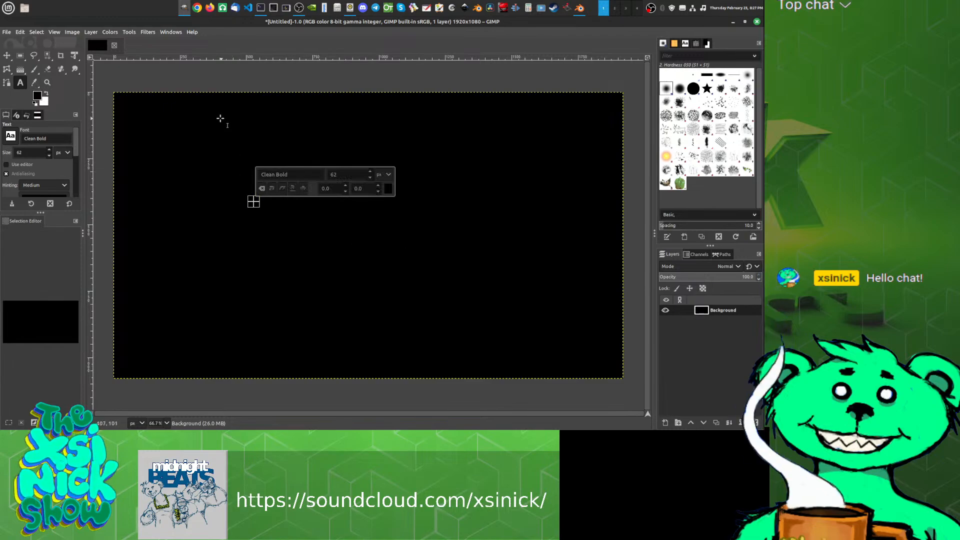
key("Escape")
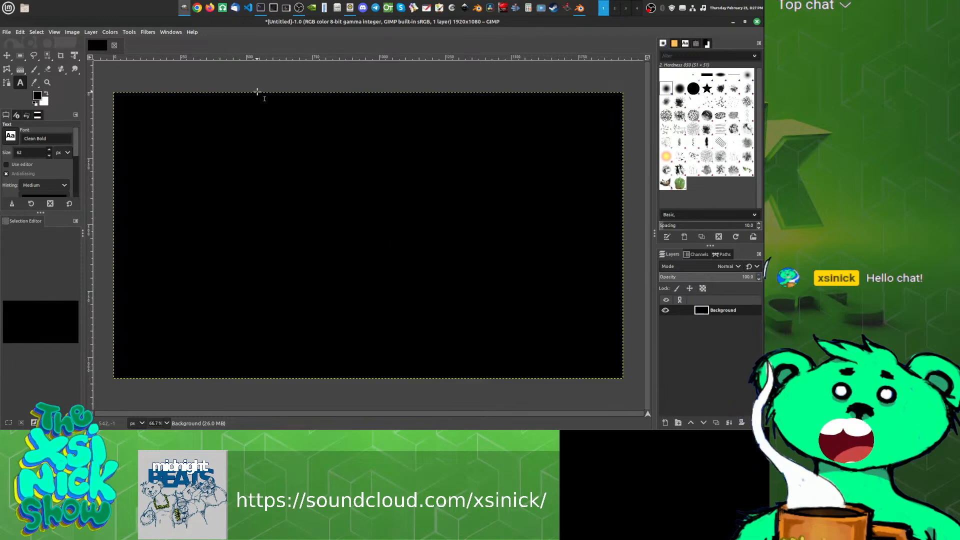
left_click(114, 46)
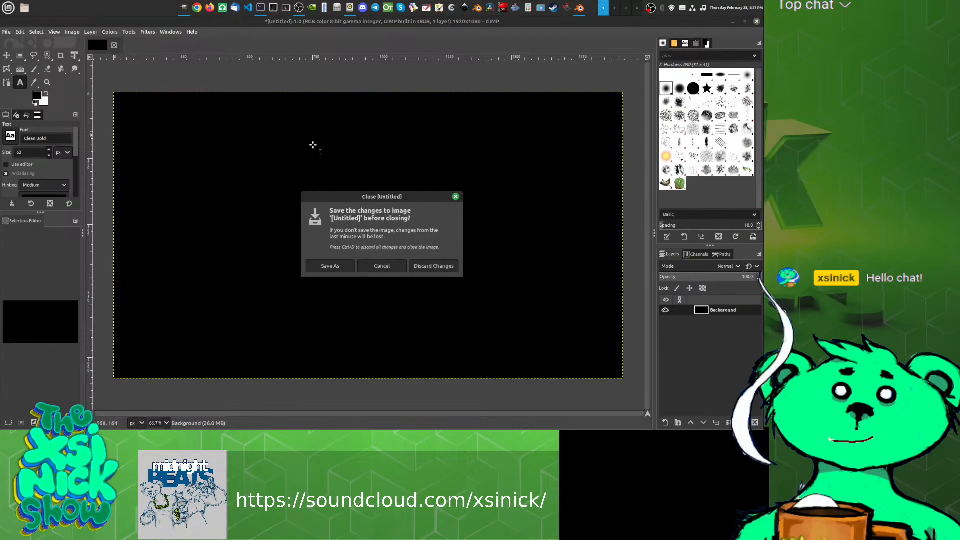
left_click(434, 266)
Step: Create a new image 2048 px wide and 2048 px high
left_click(6, 32)
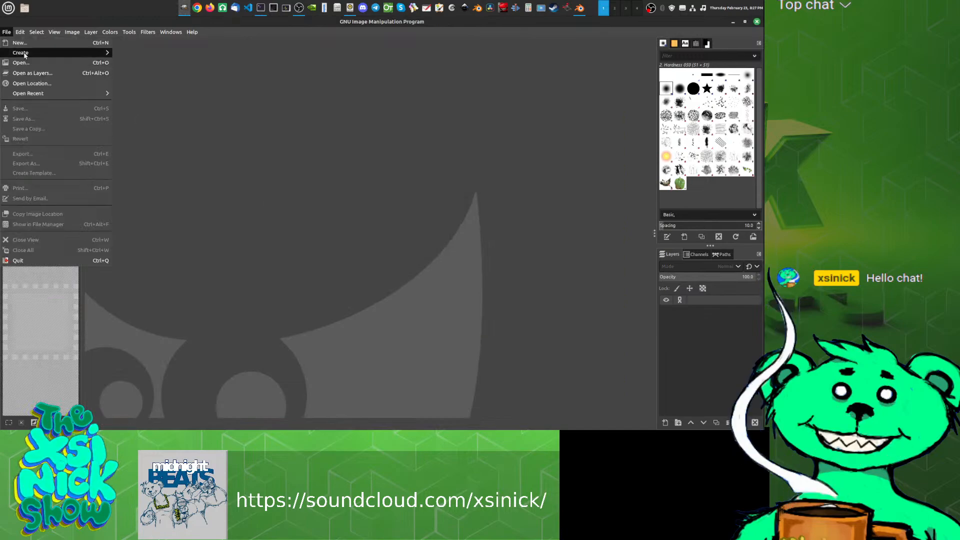
left_click(20, 43)
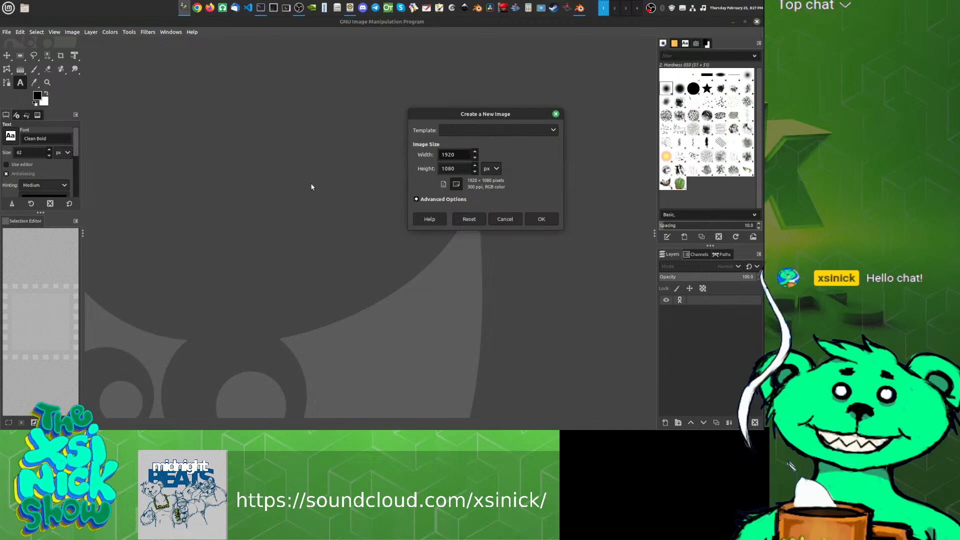
double_click(456, 154)
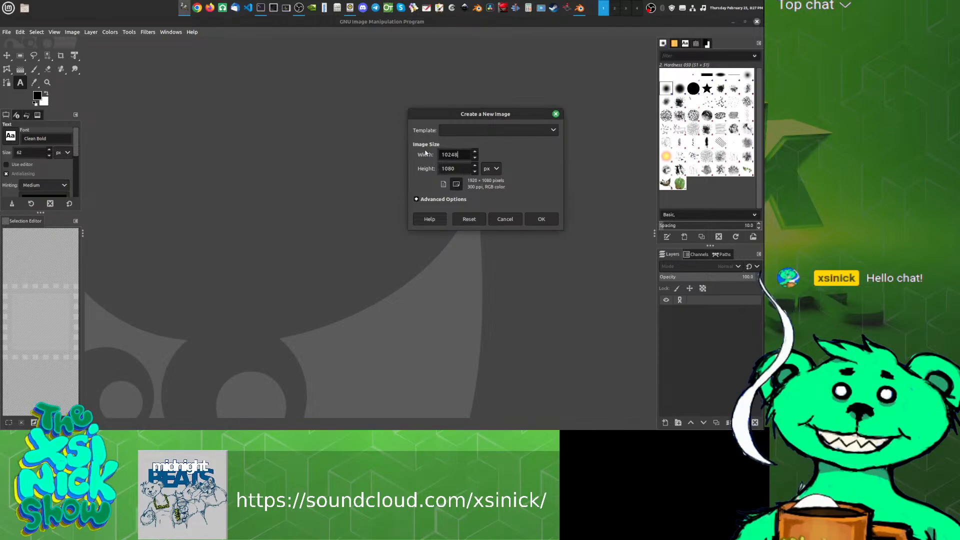
key("BackSpace")
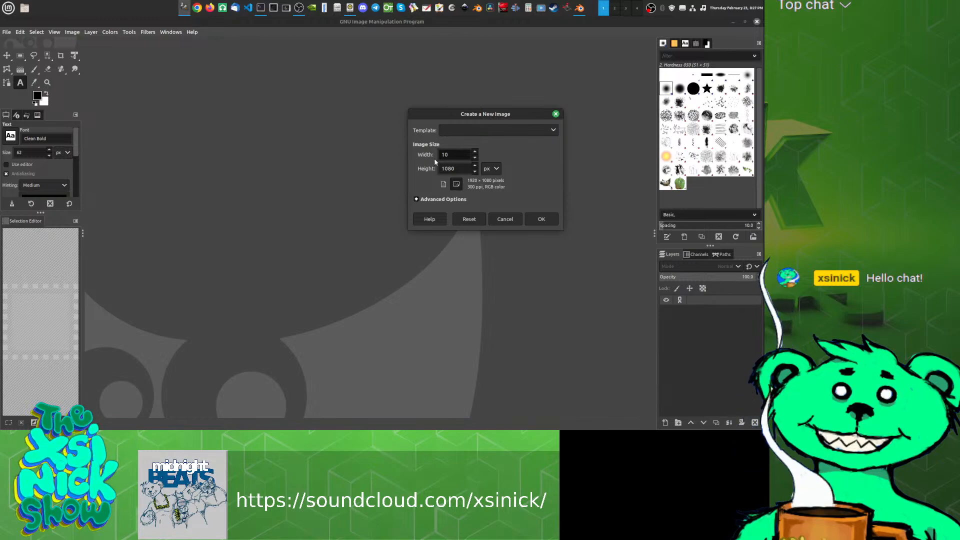
key("BackSpace")
type("2048")
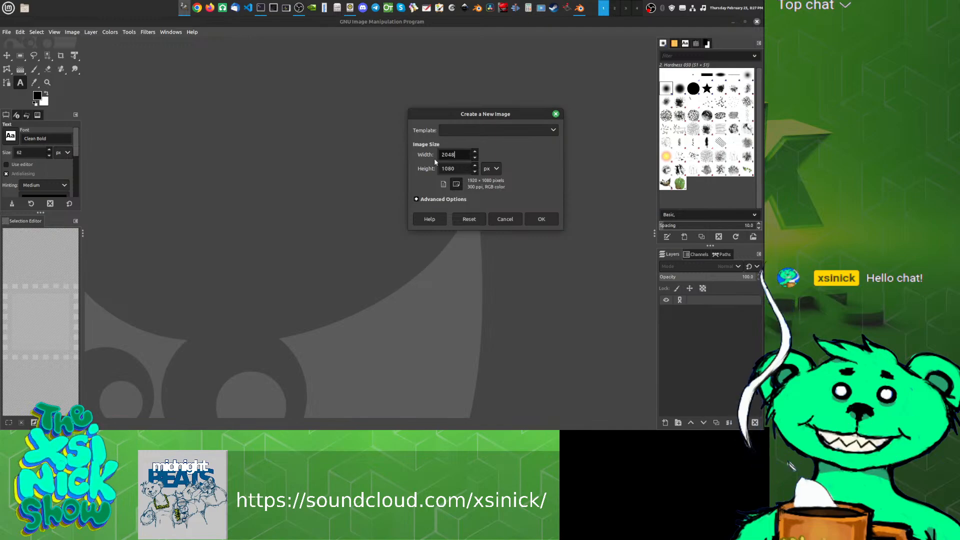
key("Tab")
type("230")
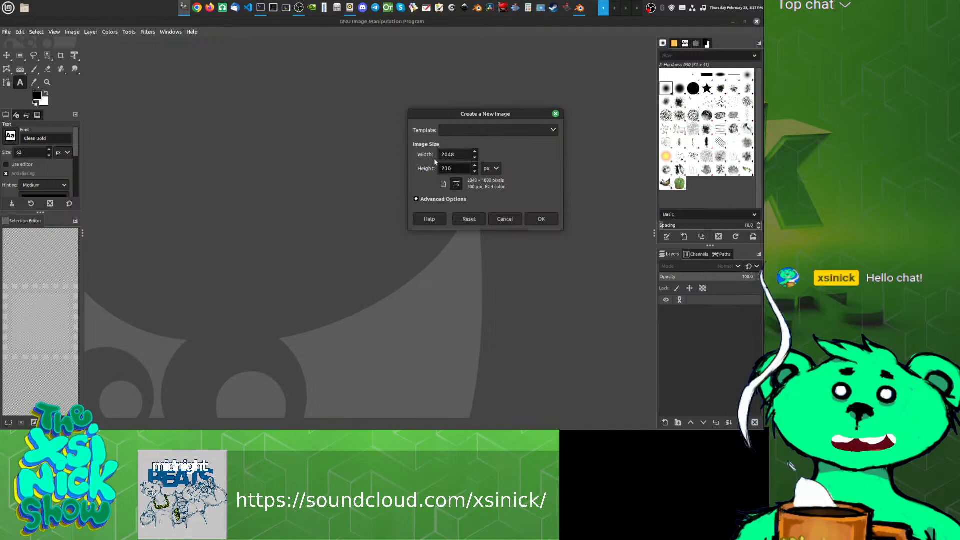
key("BackSpace")
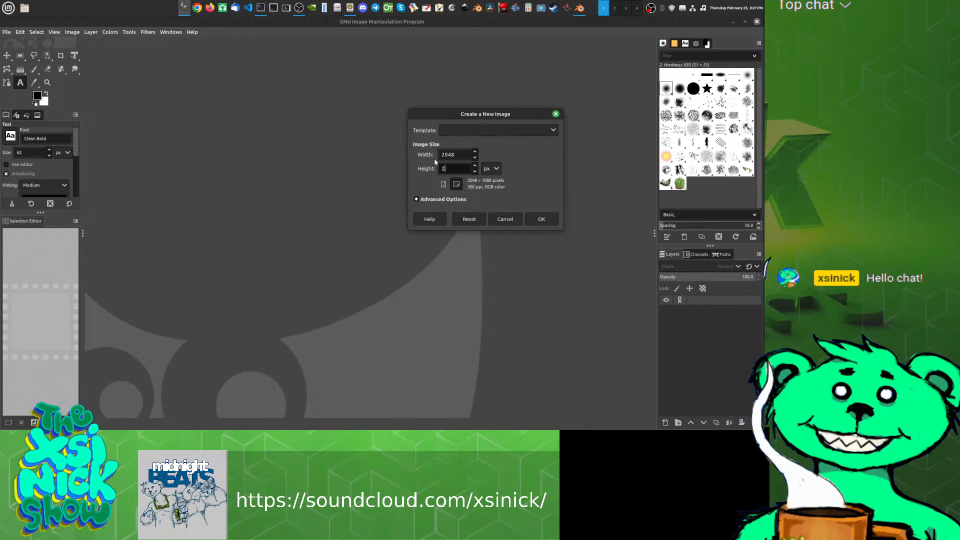
type("4")
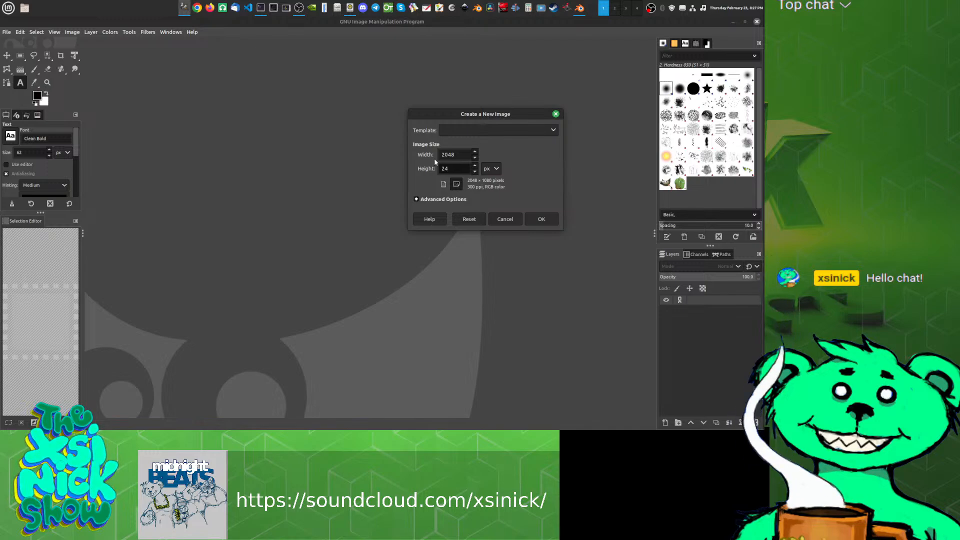
type("048")
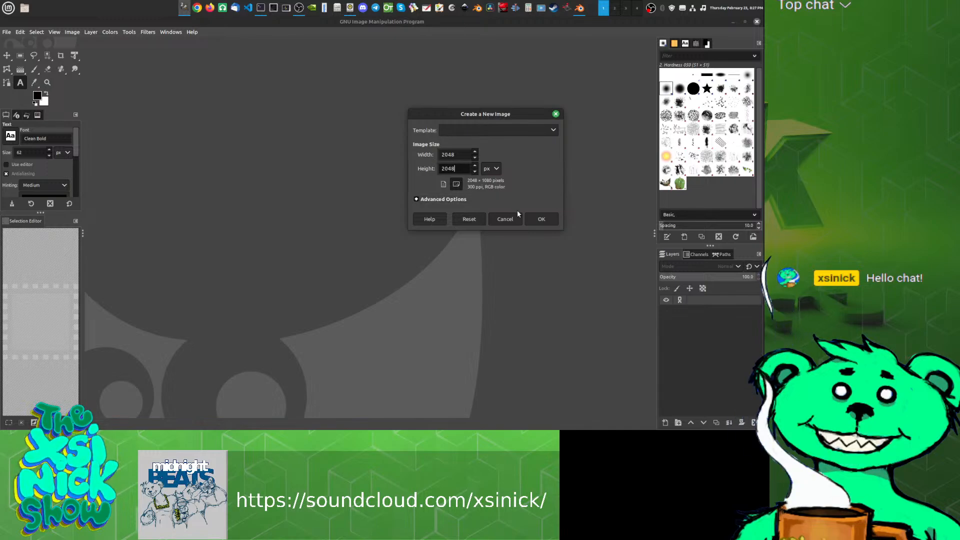
left_click(542, 219)
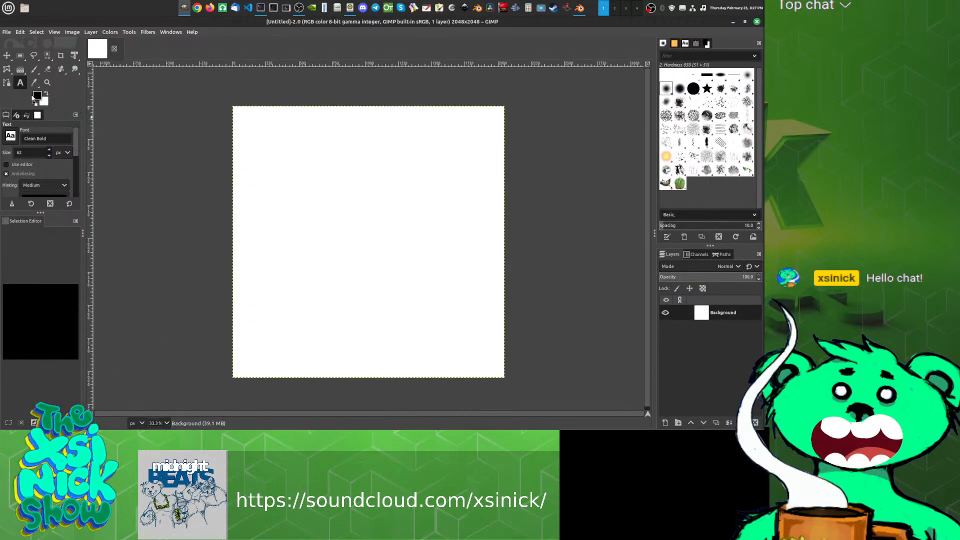
Step: Fill the background layer with black and make white the foreground colour
left_click_drag(34, 99, 340, 219)
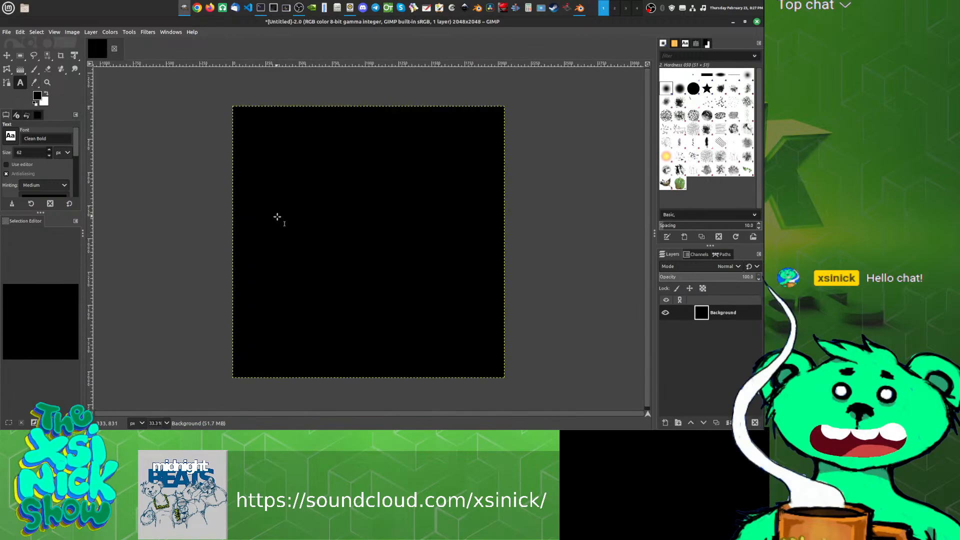
left_click(46, 93)
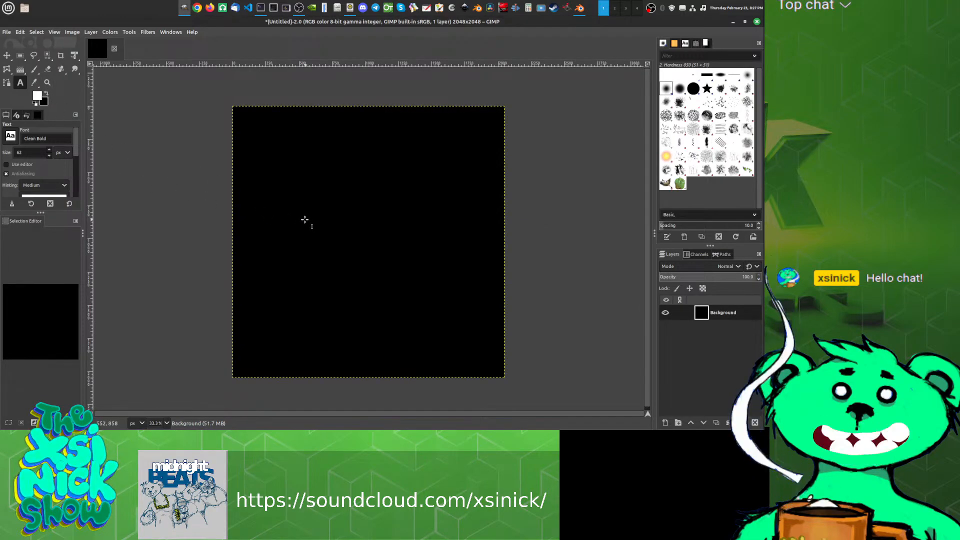
Step: Add a wide text box just above the middle of the canvas containing the white text "xsinick"
left_click_drag(283, 208, 475, 255)
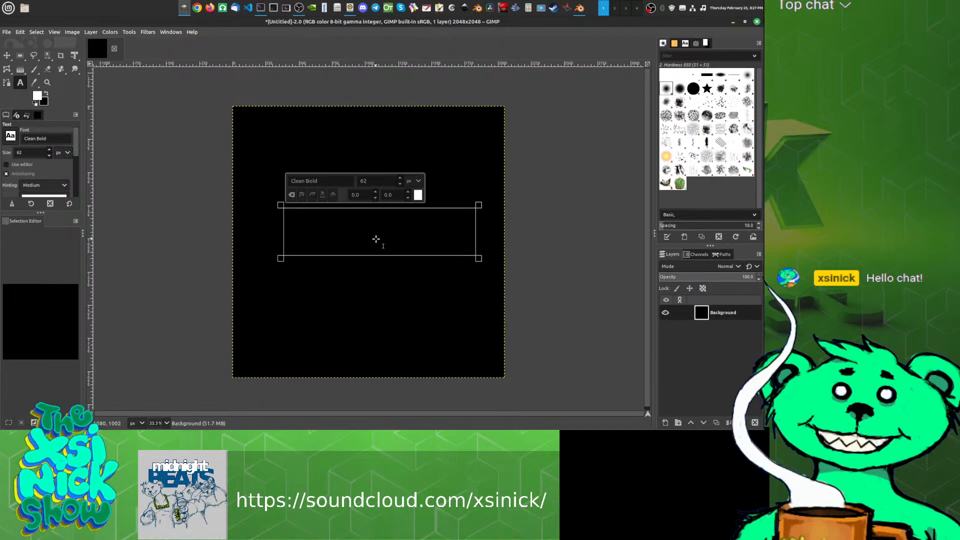
type("x")
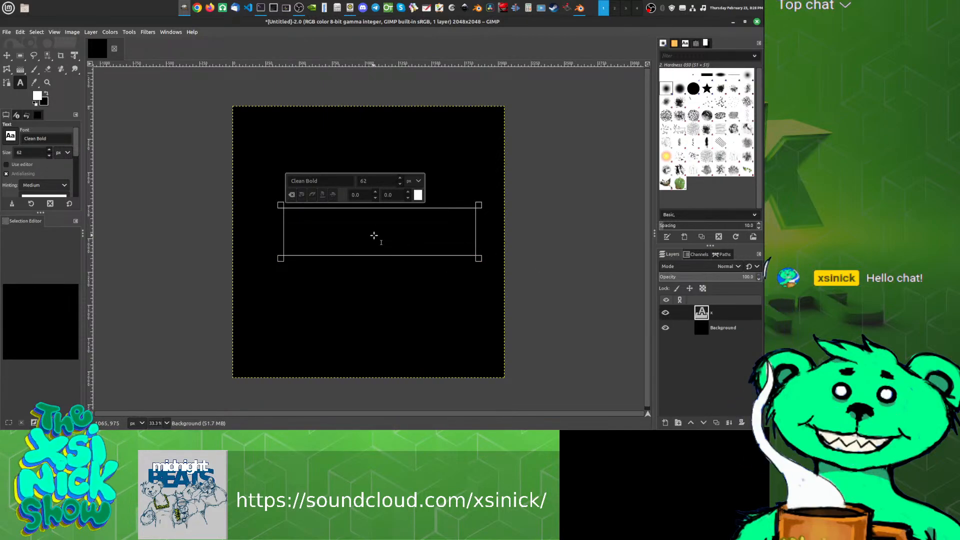
type("si")
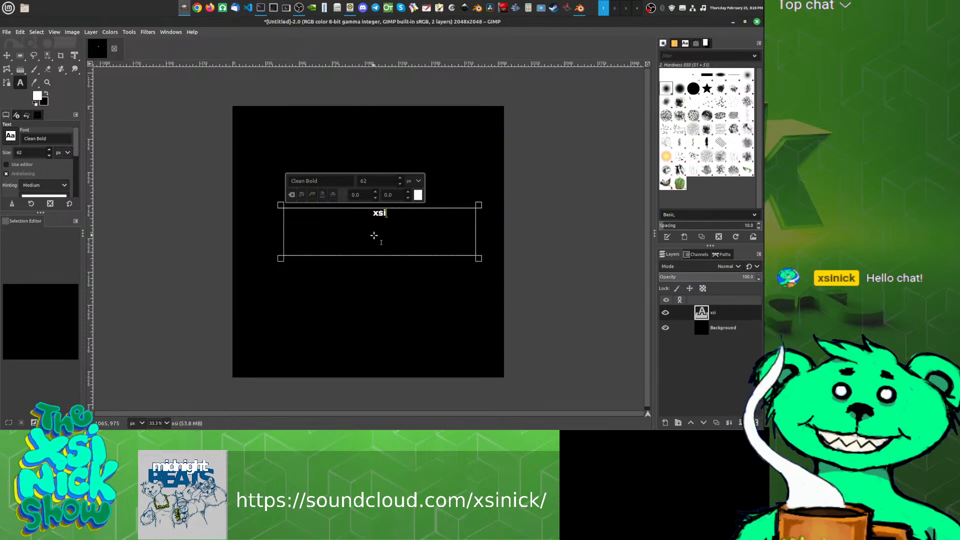
type("nick")
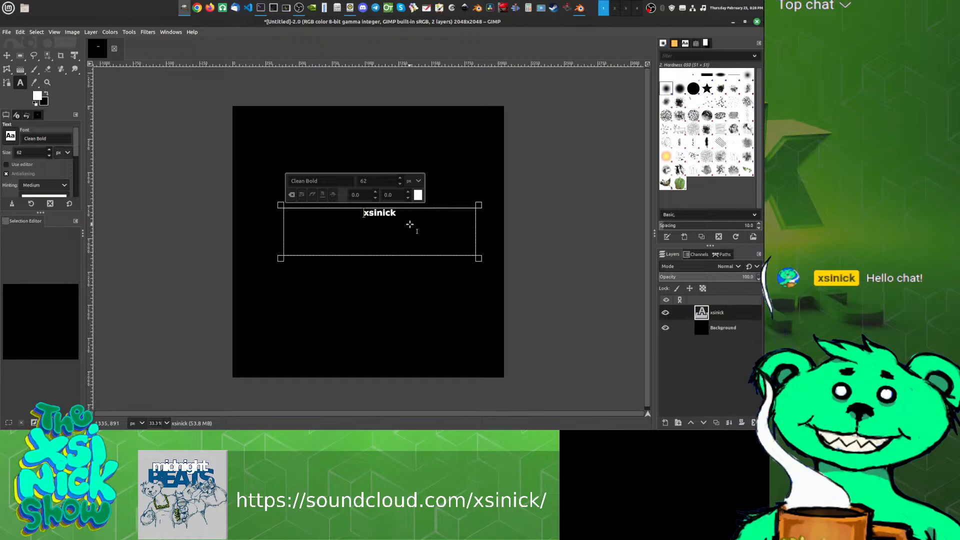
Step: Enlarge the whole "xsinick" text to a size of 218 px
key("ctrl+a")
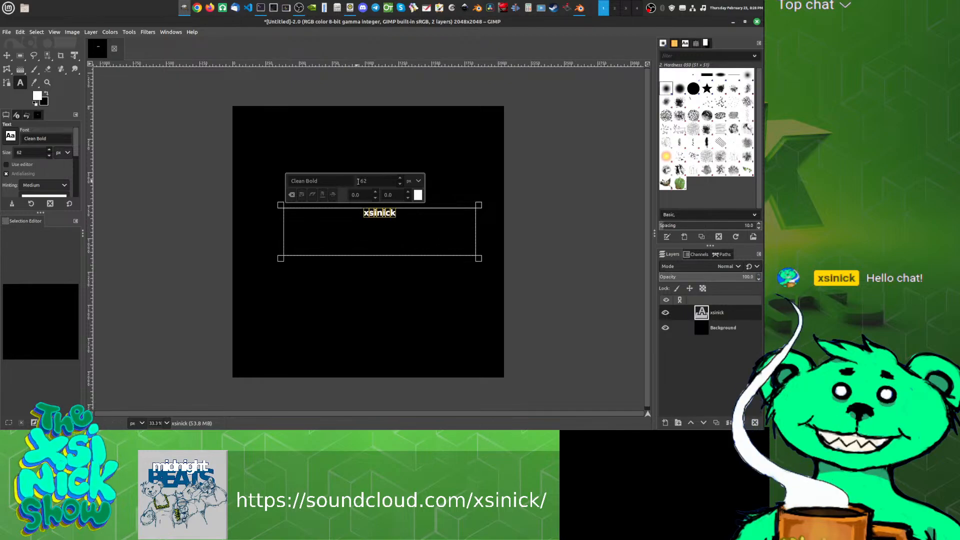
left_click(344, 181)
left_click(401, 179)
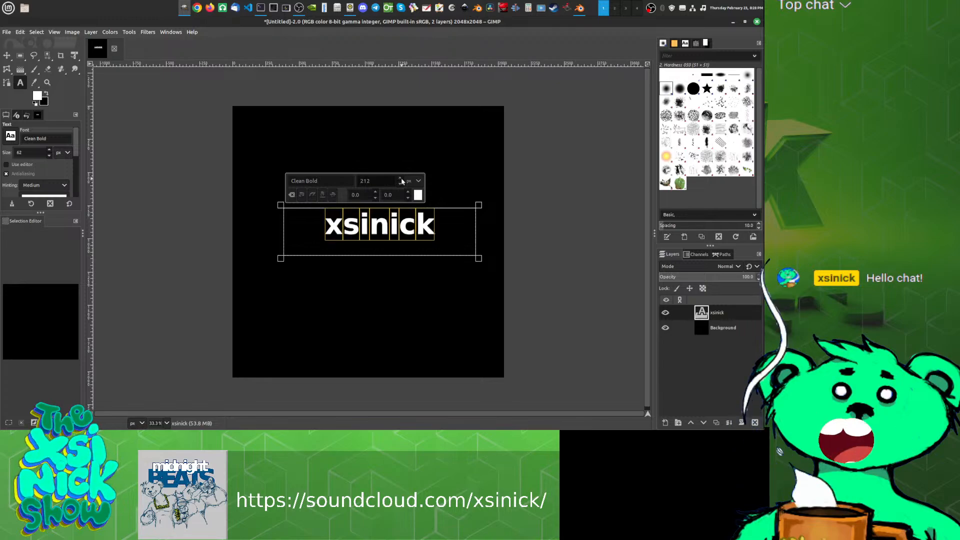
left_click(401, 179)
left_click(400, 179)
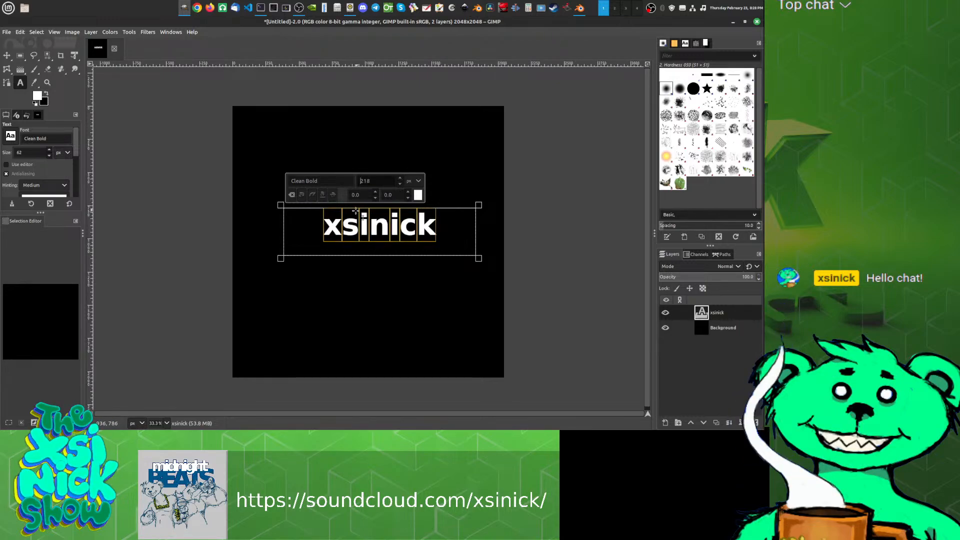
left_click(342, 226)
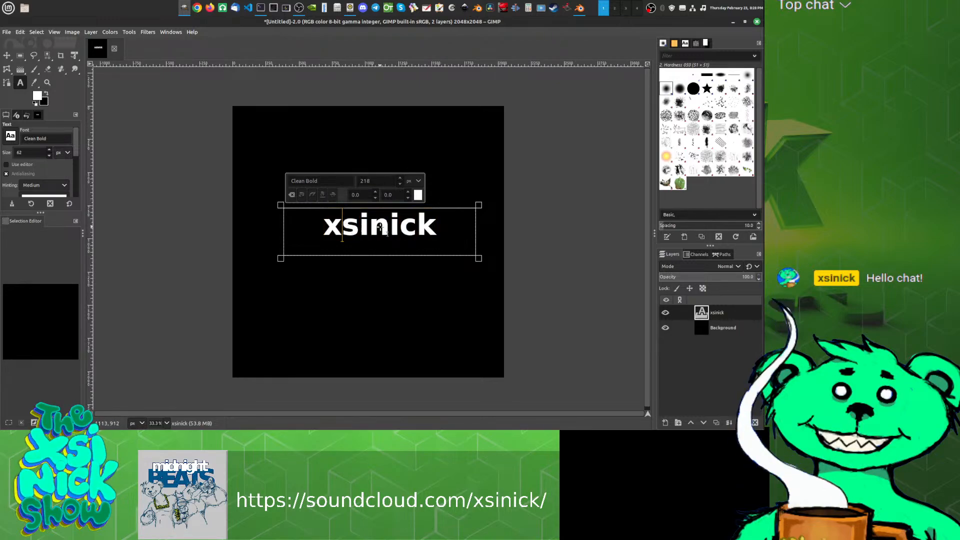
left_click(431, 230)
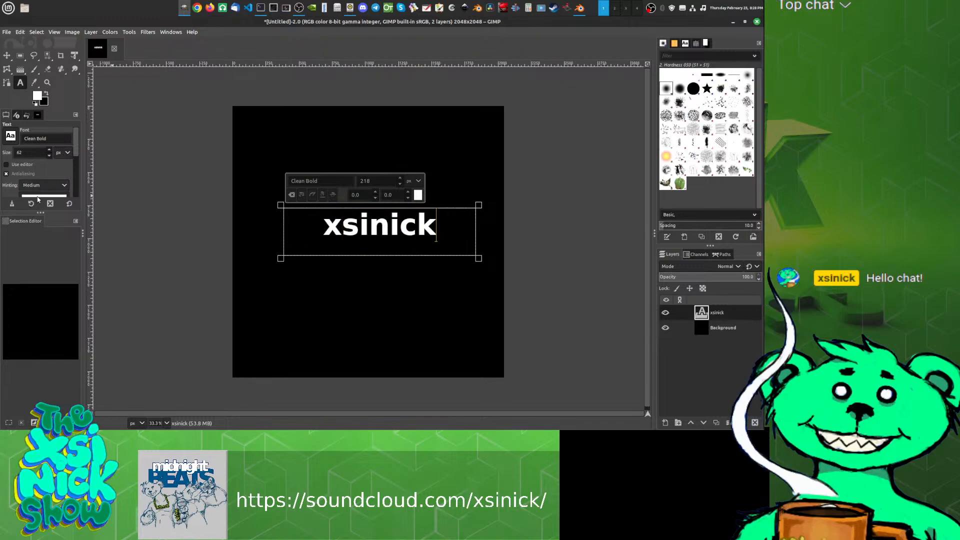
Step: Break the "xsinick" text into one letter per line and extend its text box down past the canvas's lower edge
left_click_drag(38, 213, 35, 301)
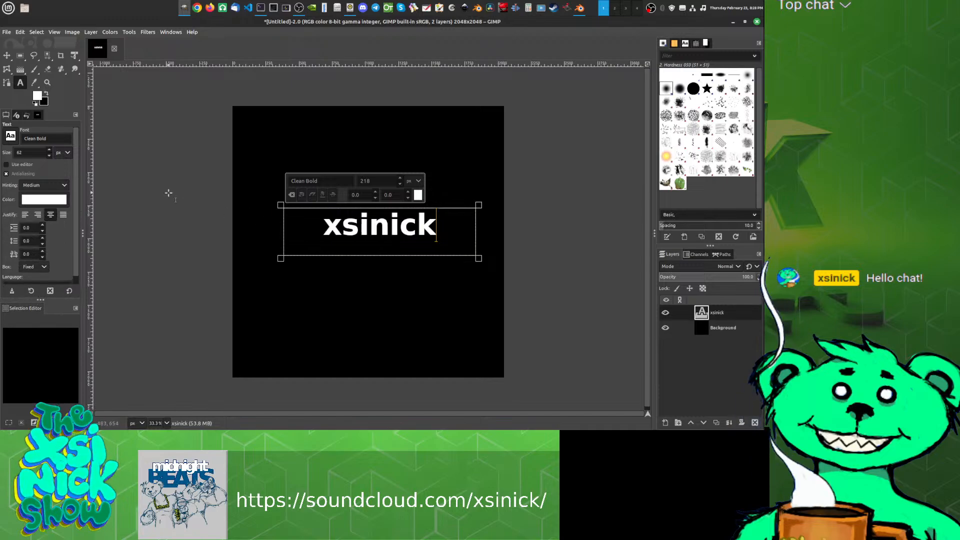
scroll(79, 240, "down", 1)
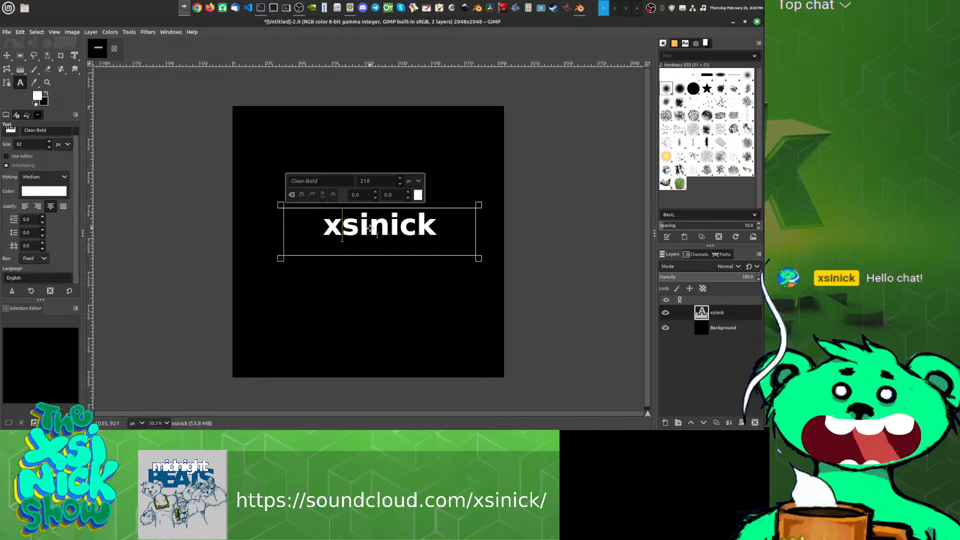
key("Return")
key("Return")
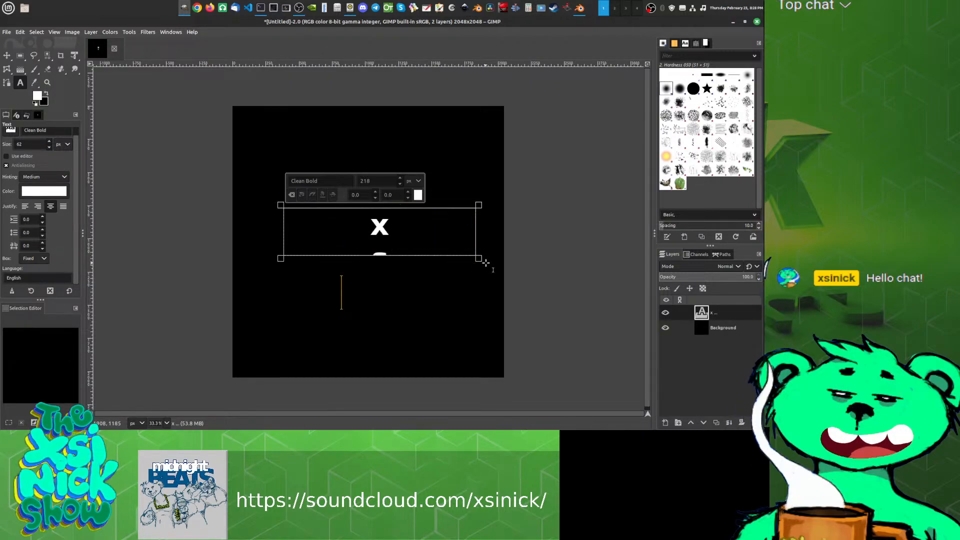
left_click_drag(477, 259, 481, 392)
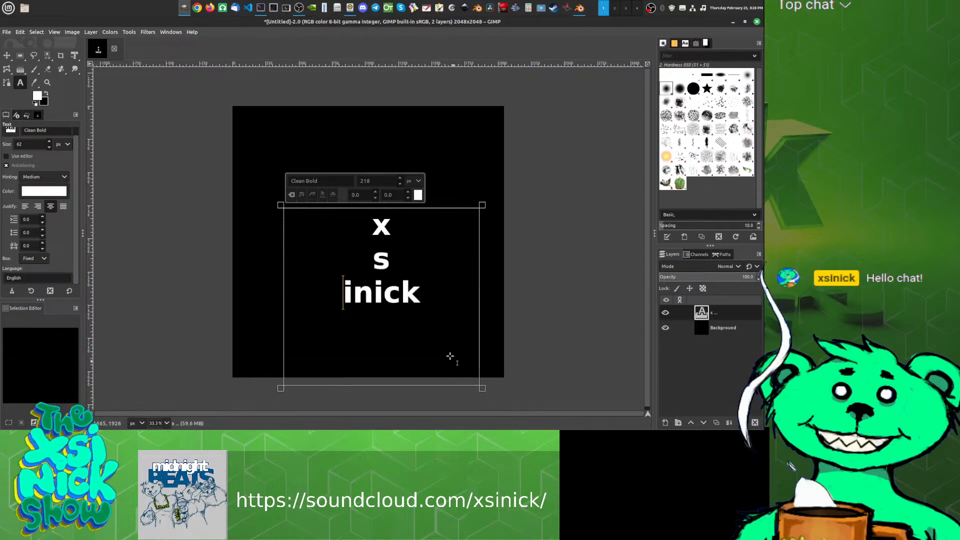
key("Right")
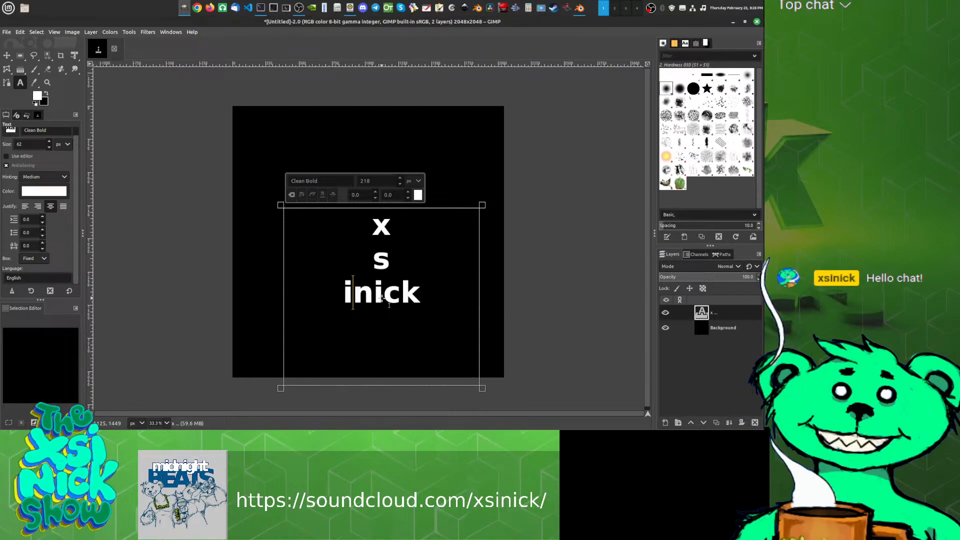
key("Return")
key("Right")
key("Return")
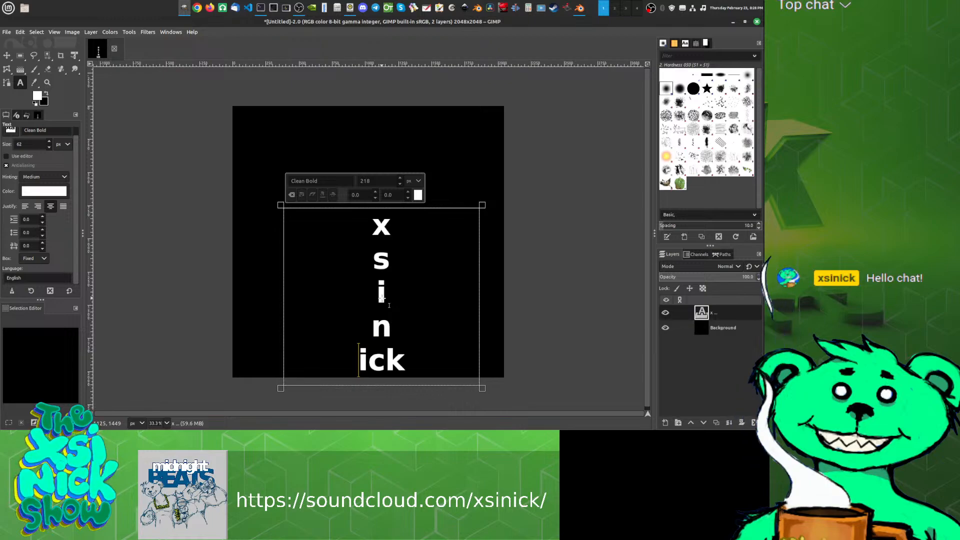
key("Right")
key("Return")
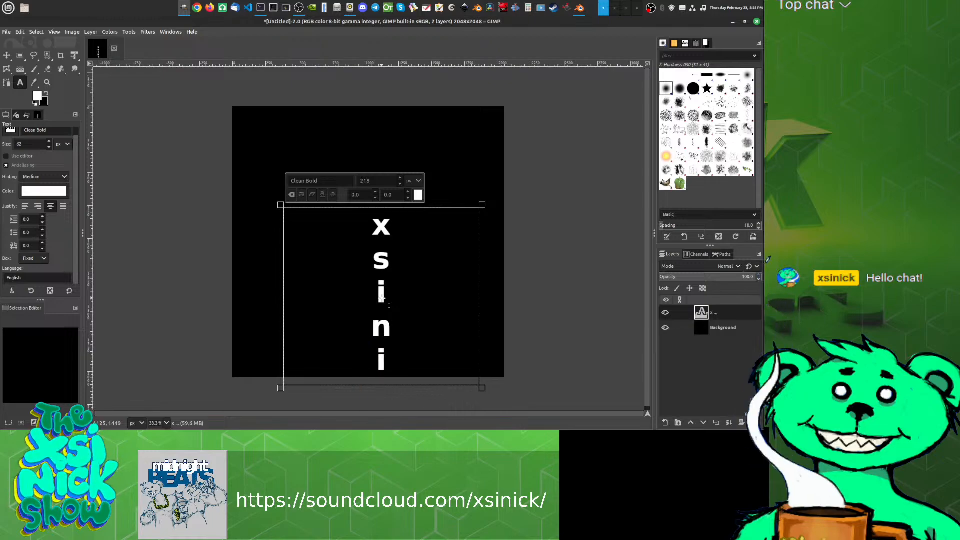
Step: Move the text layer up near the canvas's upper edge and extend its text box down almost to the lower edge
left_click(7, 55)
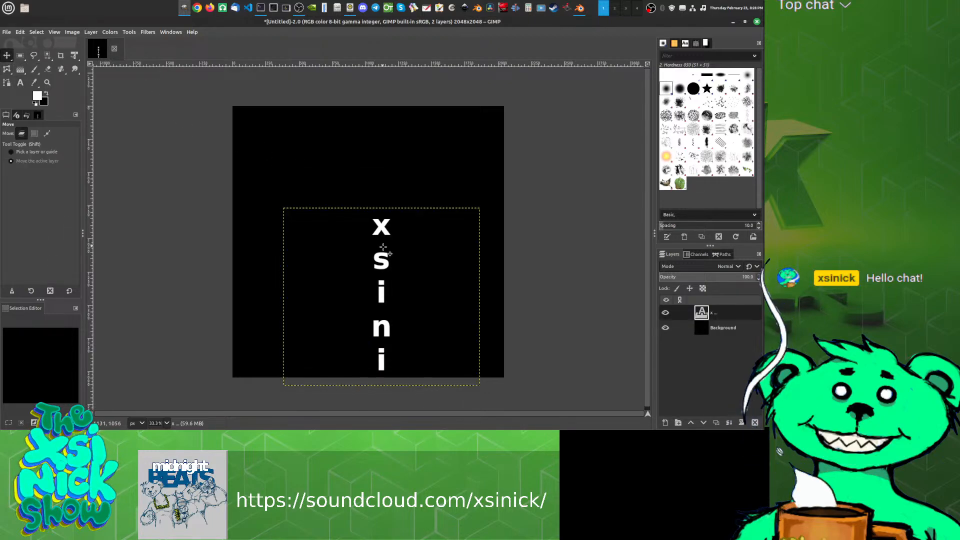
left_click_drag(394, 259, 383, 167)
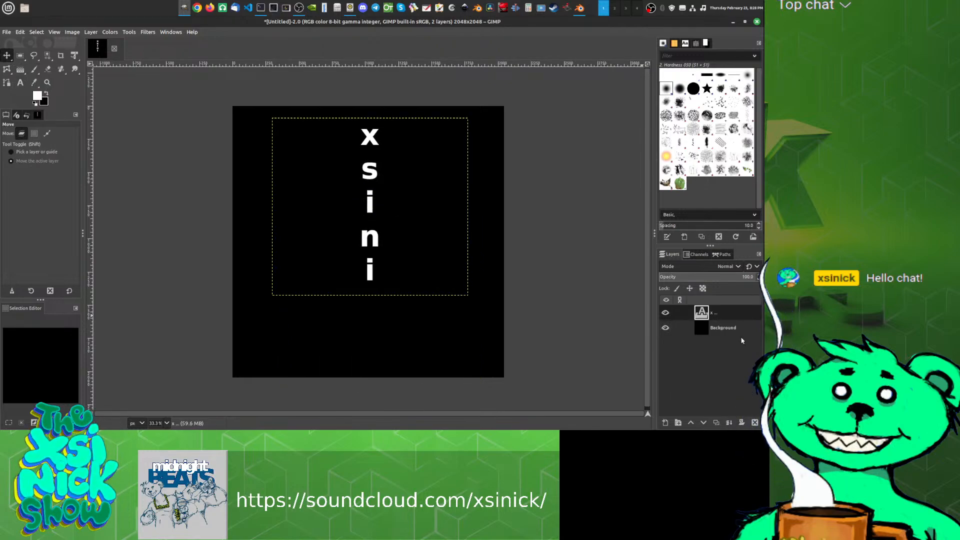
double_click(701, 313)
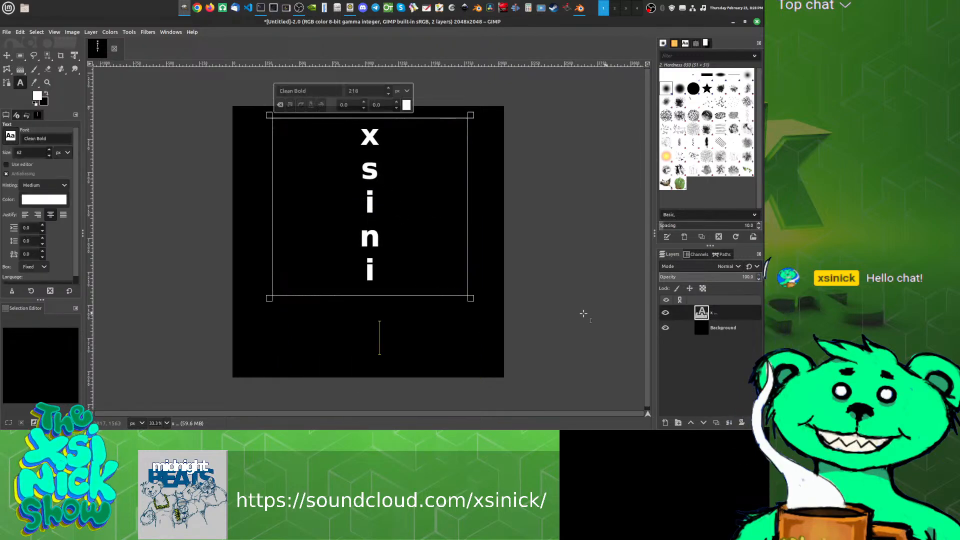
left_click_drag(469, 297, 474, 373)
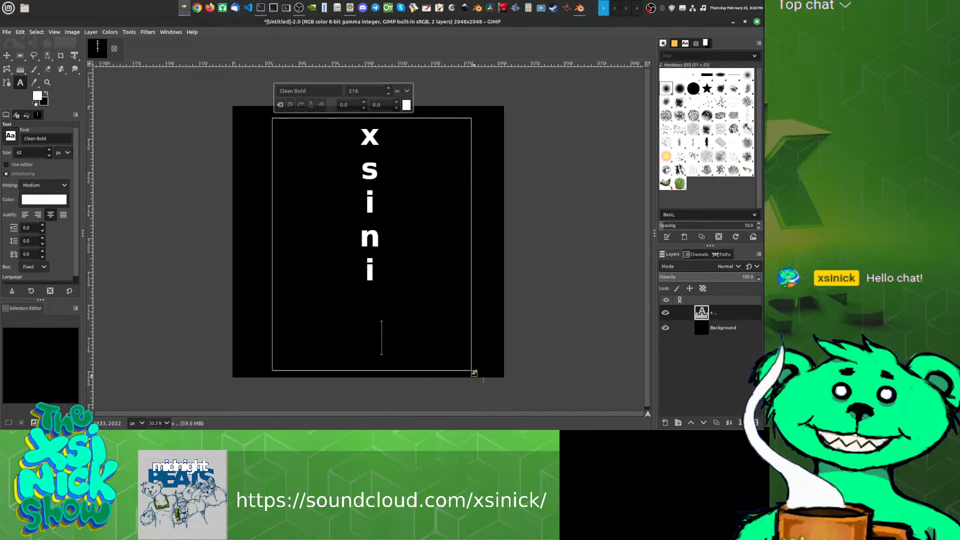
Step: Replace the stacked text with the lowercase letters x, s and i, each on its own line
type("ck")
left_click_drag(388, 327, 359, 134)
type("x")
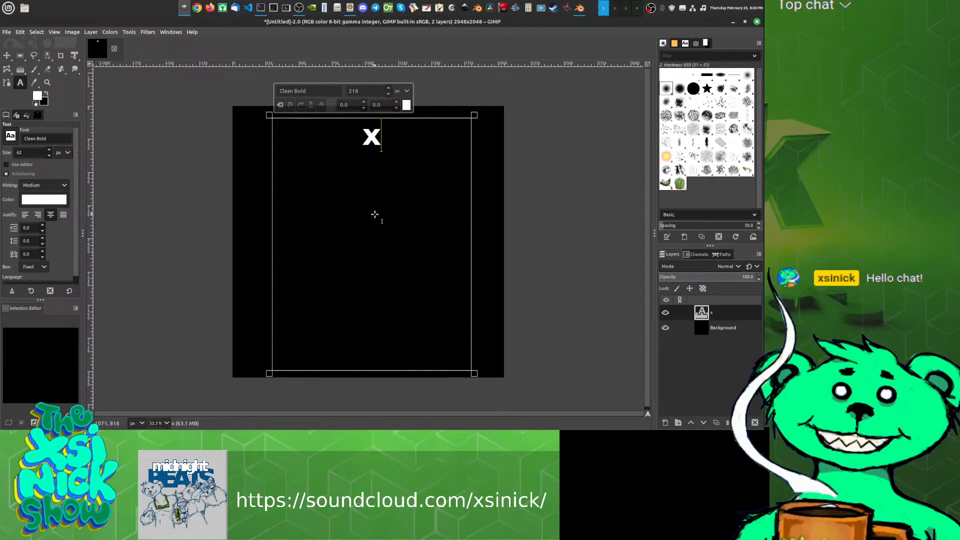
type("s")
key("BackSpace")
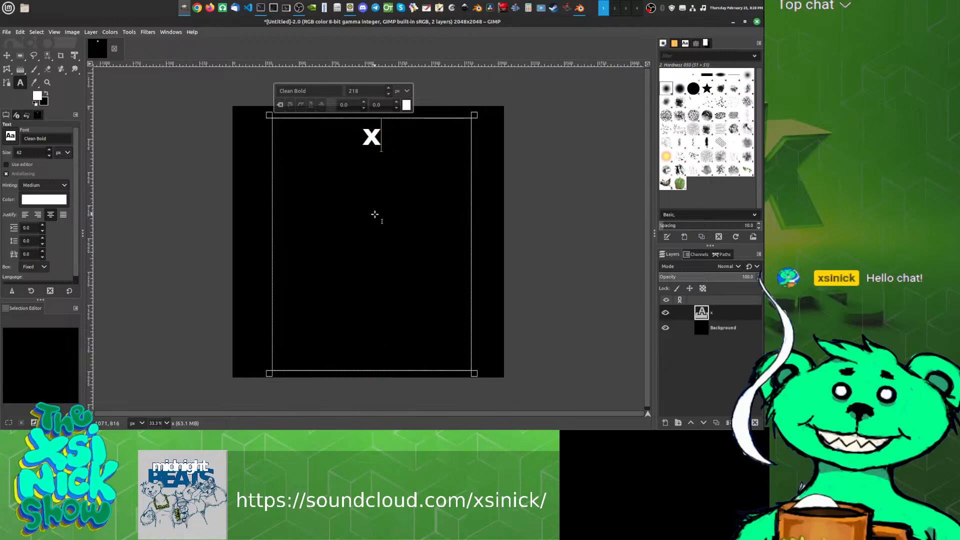
key("Return")
type("s")
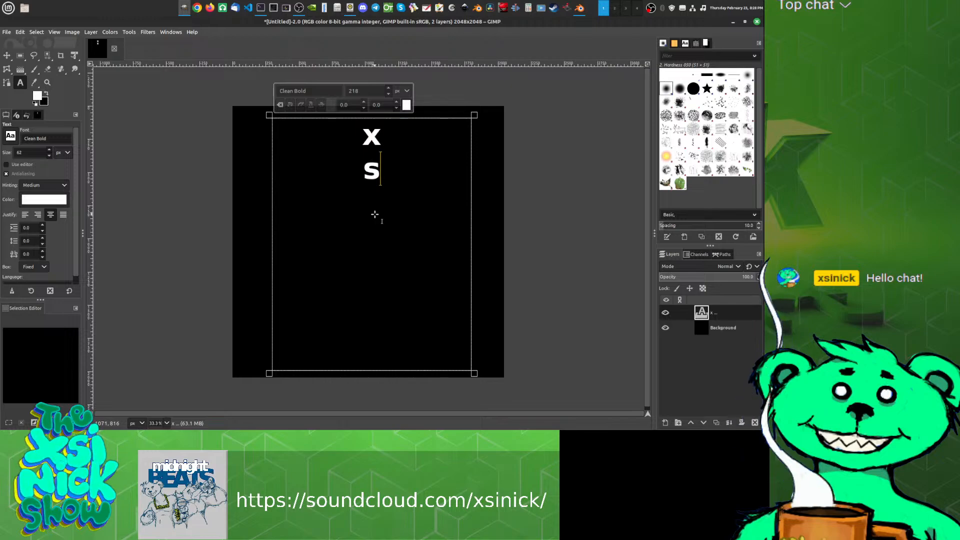
key("Return")
type("i")
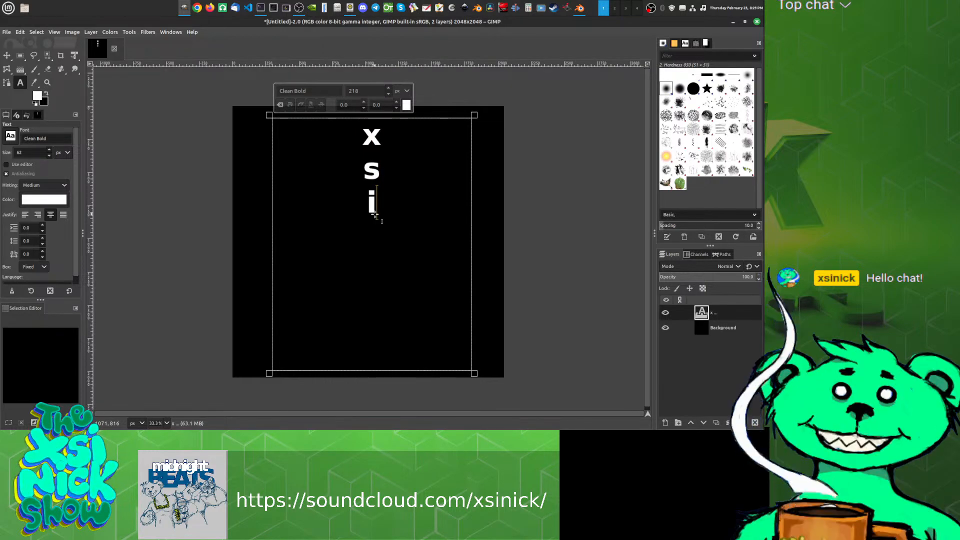
key("BackSpace")
type("i")
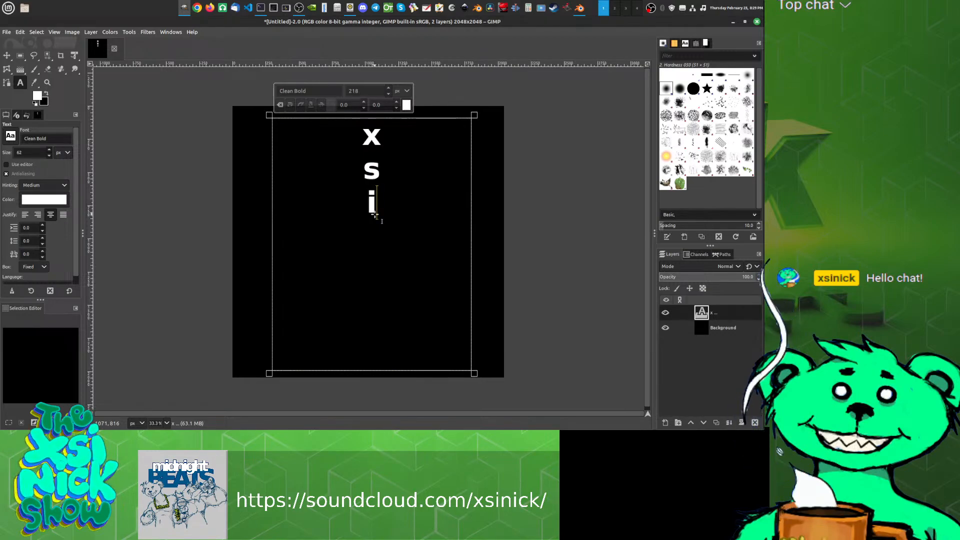
Step: Clear the text box and enter XSINICK in capital letters, one letter per line
key("BackSpace")
key("BackSpace")
key("BackSpace")
key("BackSpace")
key("BackSpace")
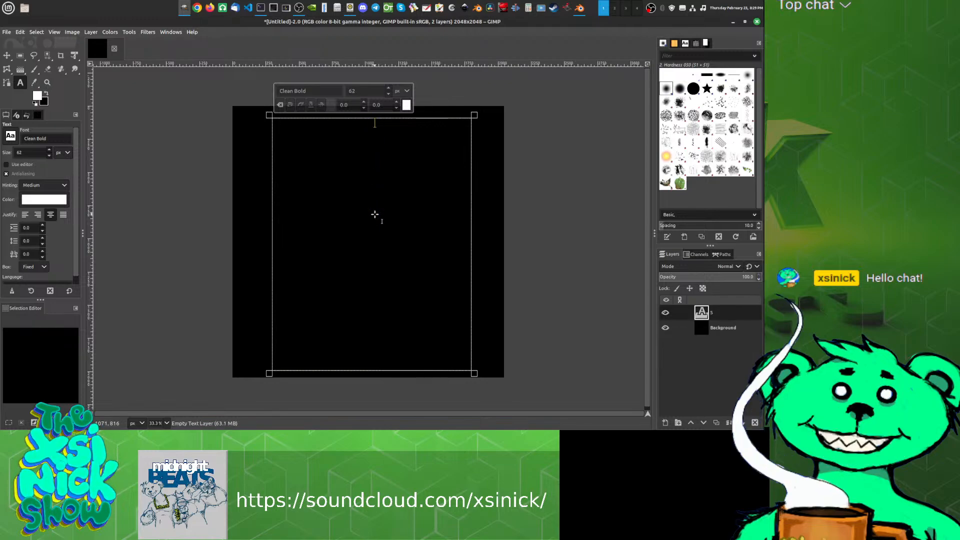
type("x")
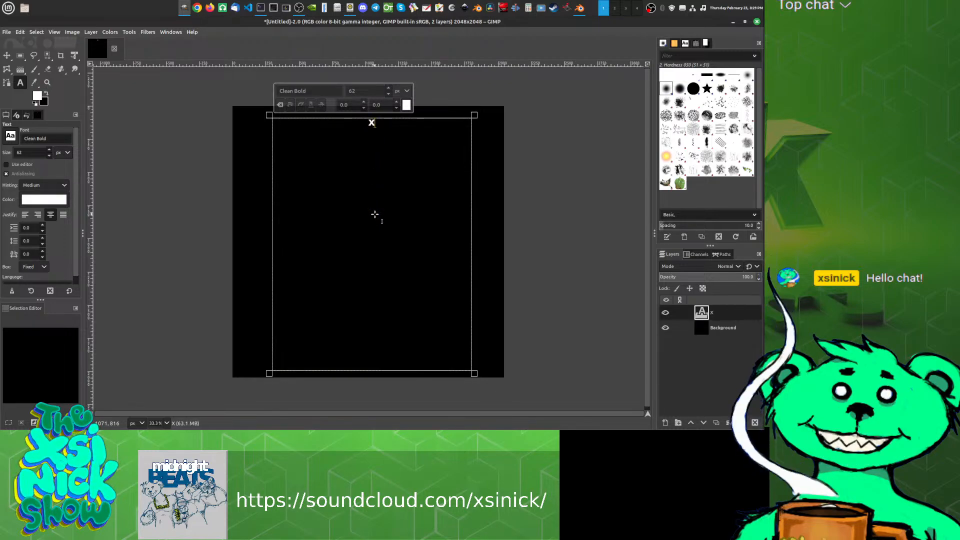
type("s")
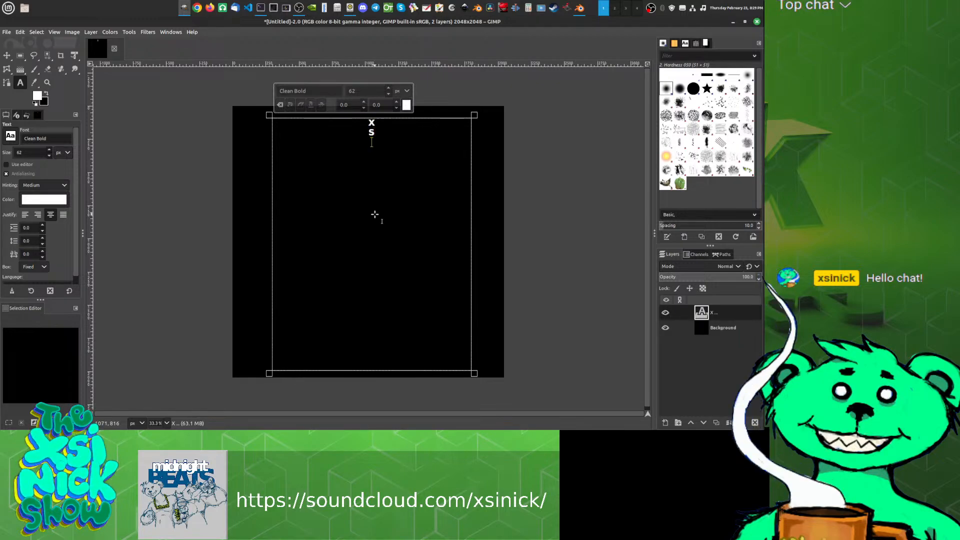
type("i")
key("Return")
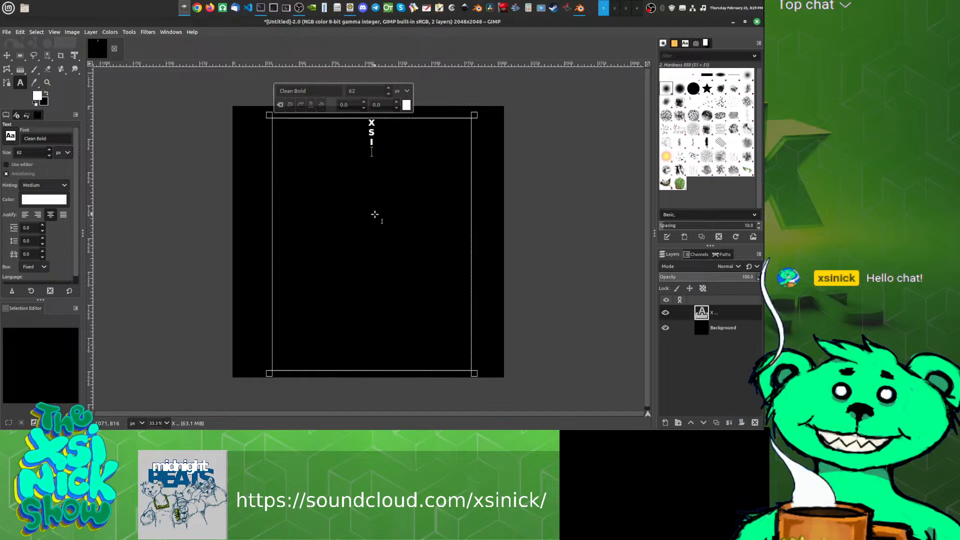
type("n")
key("Return")
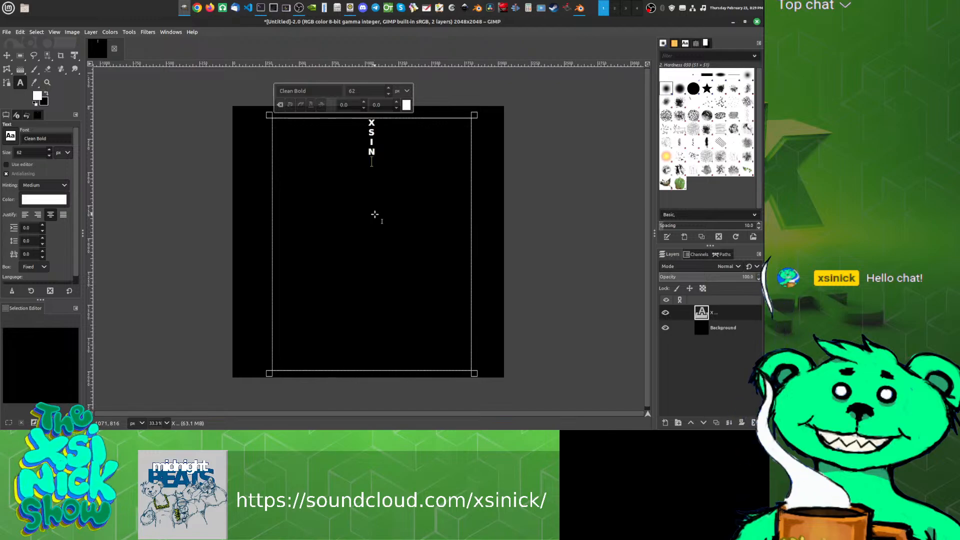
type("i")
key("Return")
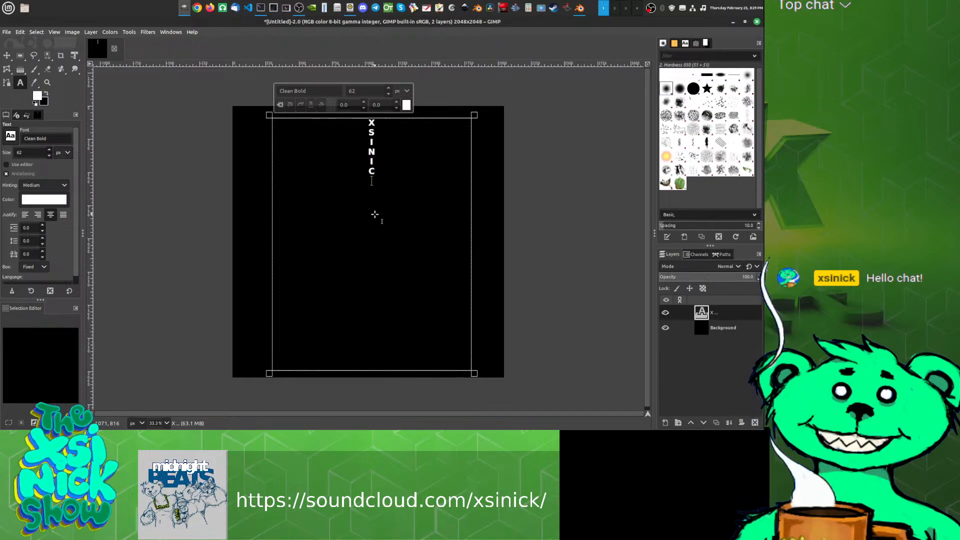
type("k")
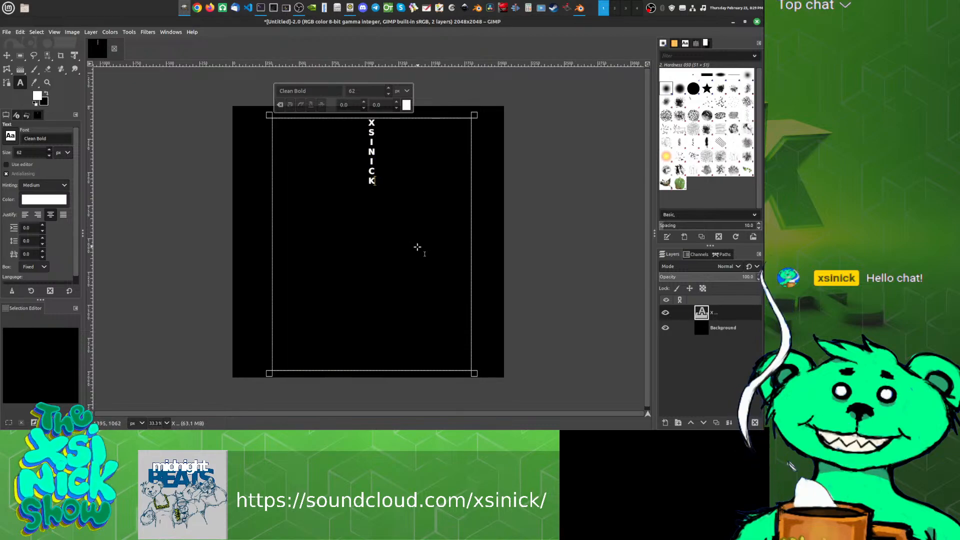
Step: Enlarge all the stacked XSINICK letters to a font size of 231 px
key("ctrl+a")
left_click(336, 88)
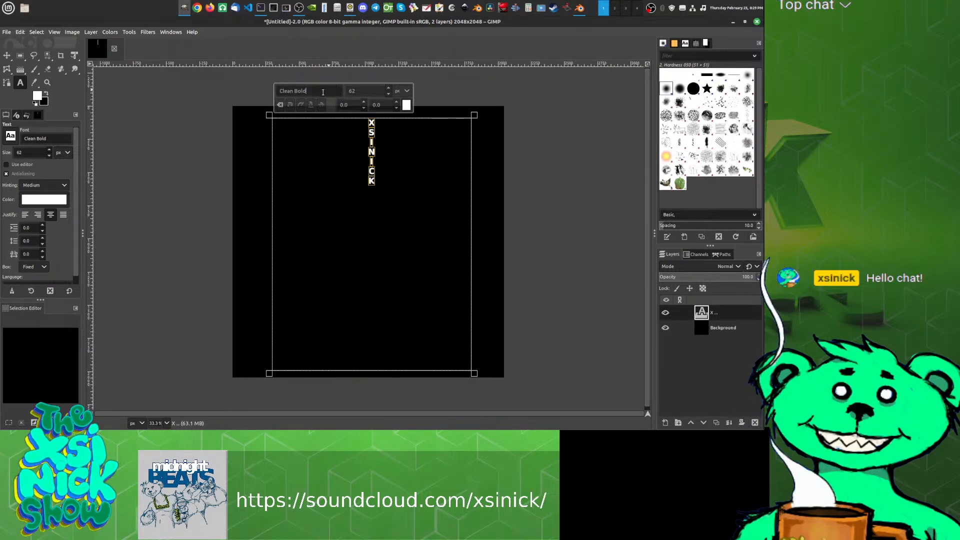
key("ctrl+a")
left_click(389, 89)
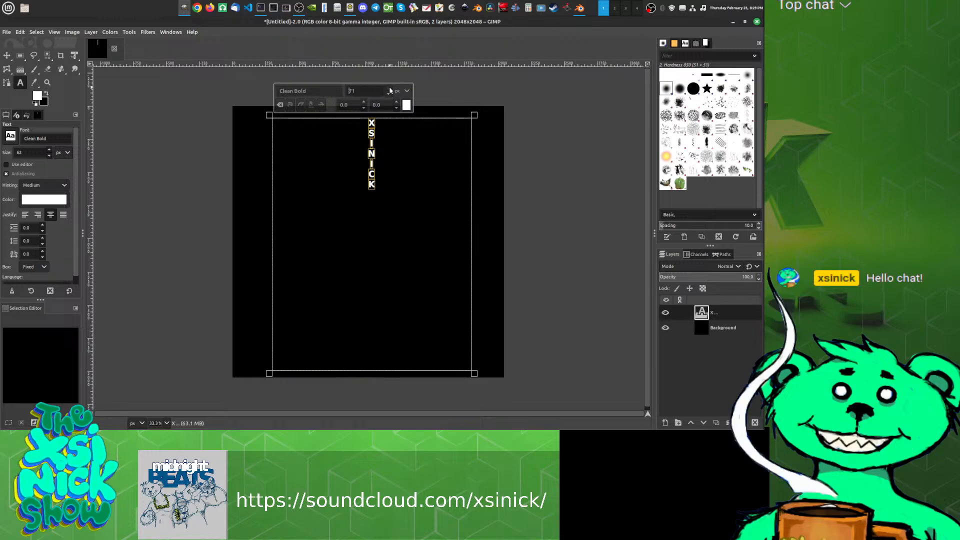
left_click(390, 90)
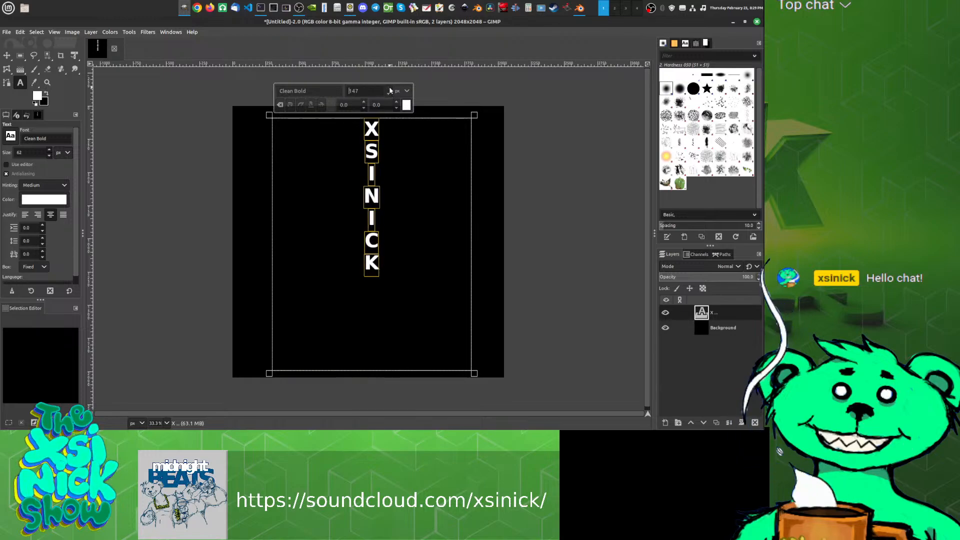
left_click(390, 91)
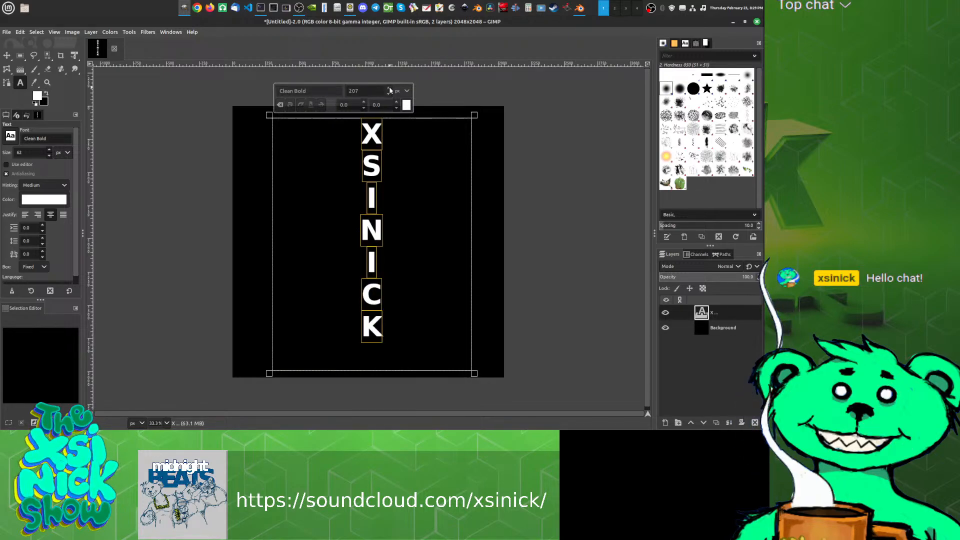
left_click(390, 91)
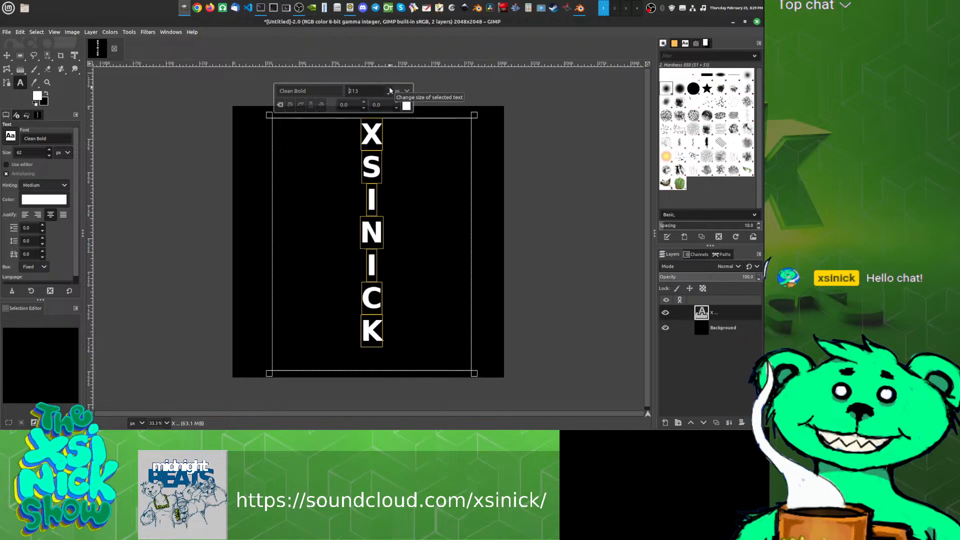
left_click(389, 91)
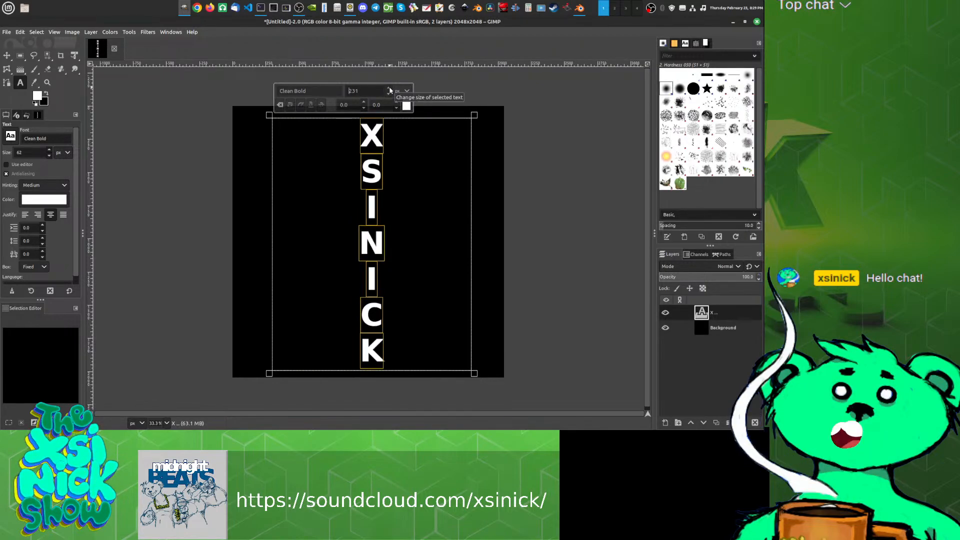
Step: Move the XSINICK text layer slightly up and to the left so the letters sit centred on the black canvas
left_click(7, 56)
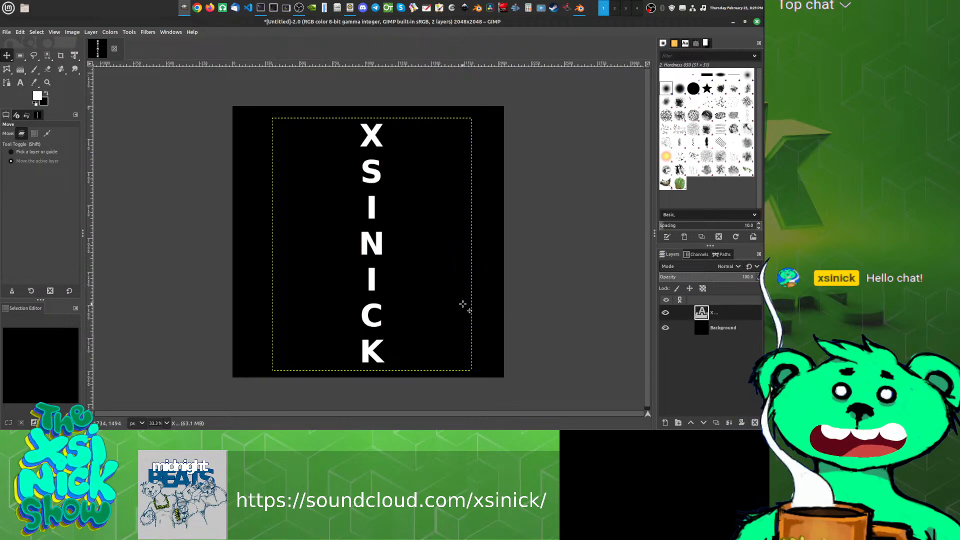
left_click_drag(427, 281, 421, 278)
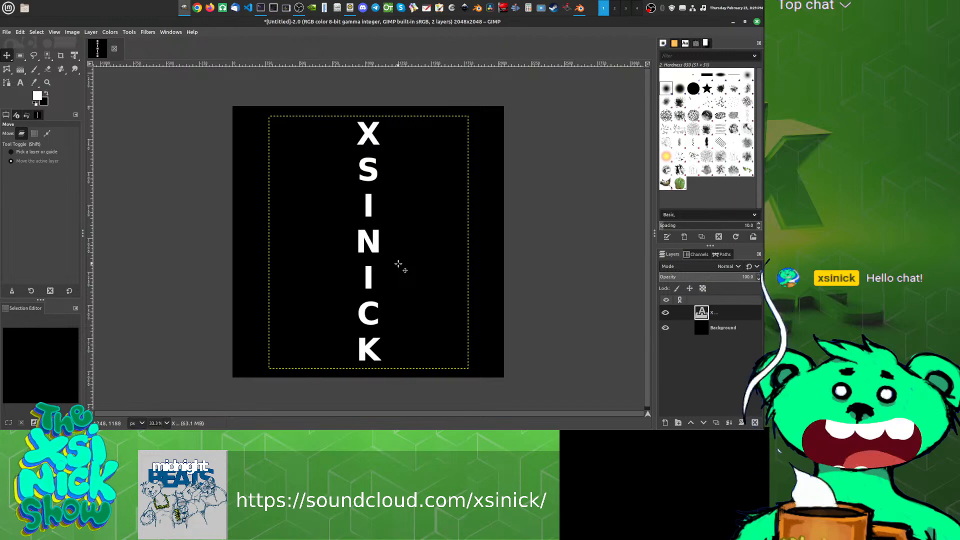
key("ctrl+shift")
key("ctrl+shift")
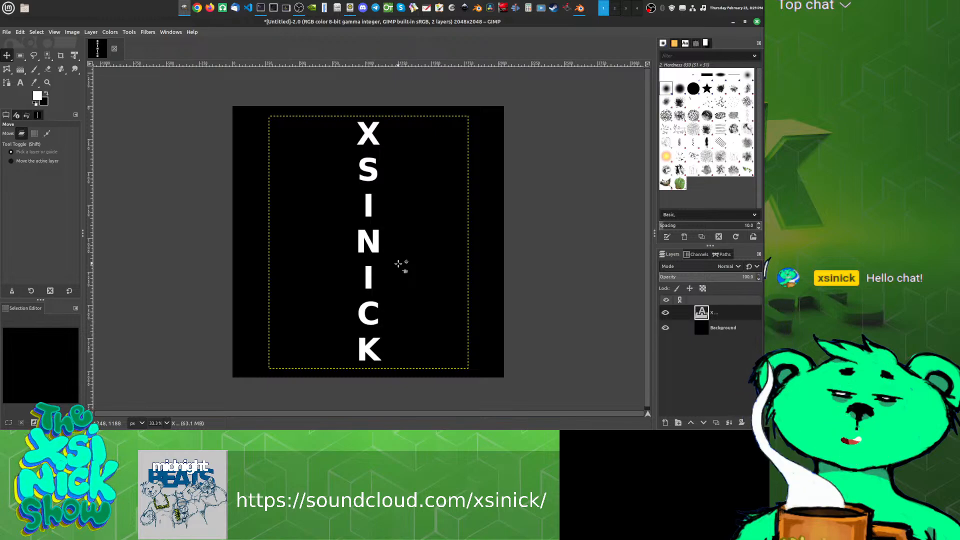
key("alt+shift")
key("ctrl+shift")
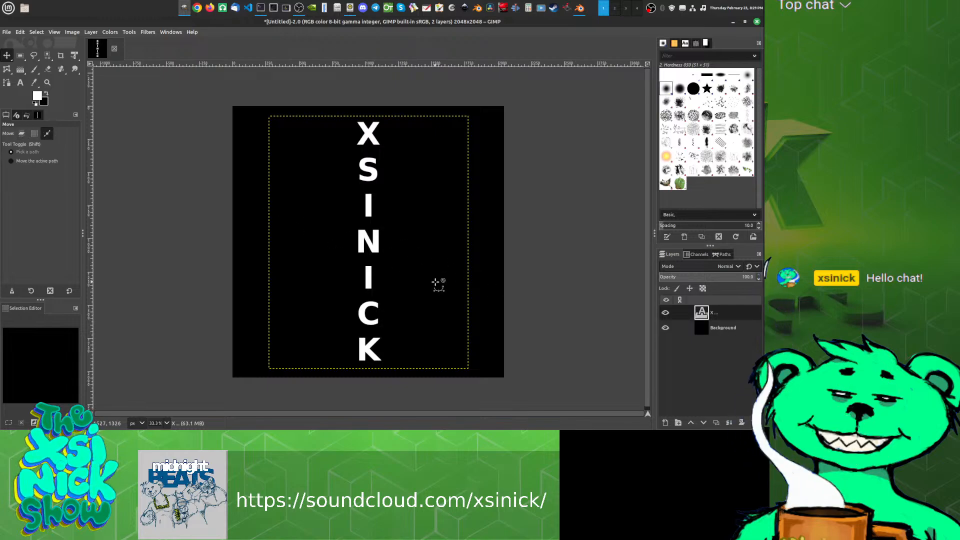
Step: Start exporting the image and choose the Bottle folder inside xsinick_Blender_Tutorials as the destination
key("ctrl+shift+e")
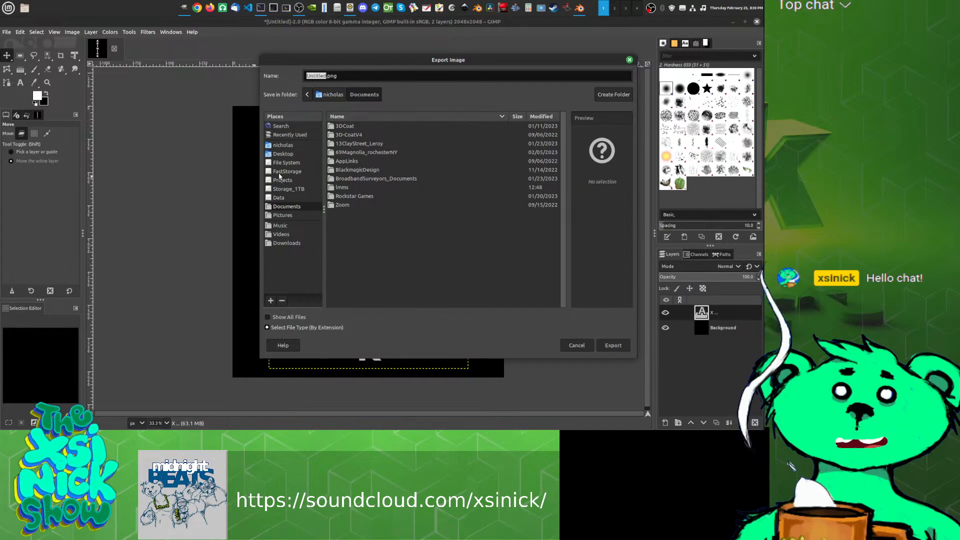
left_click(283, 145)
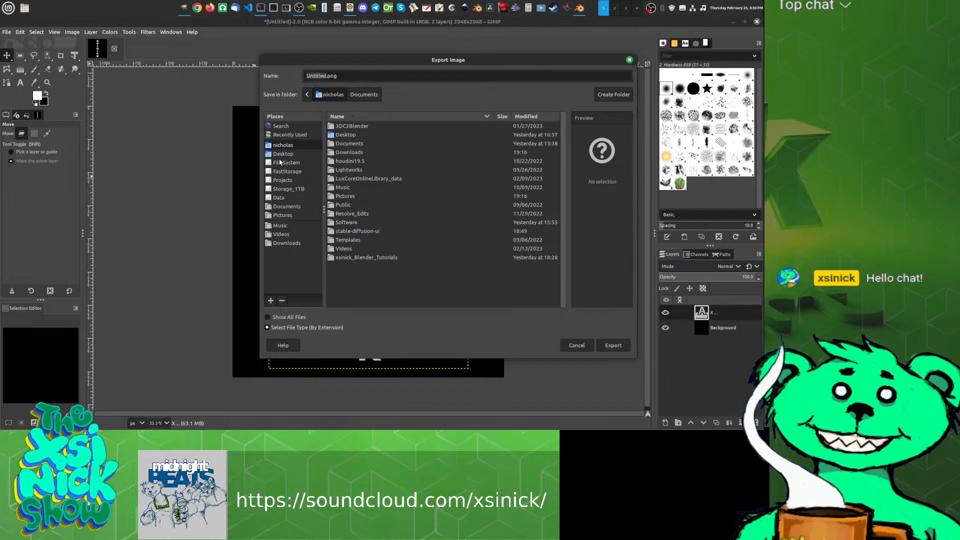
left_click(287, 206)
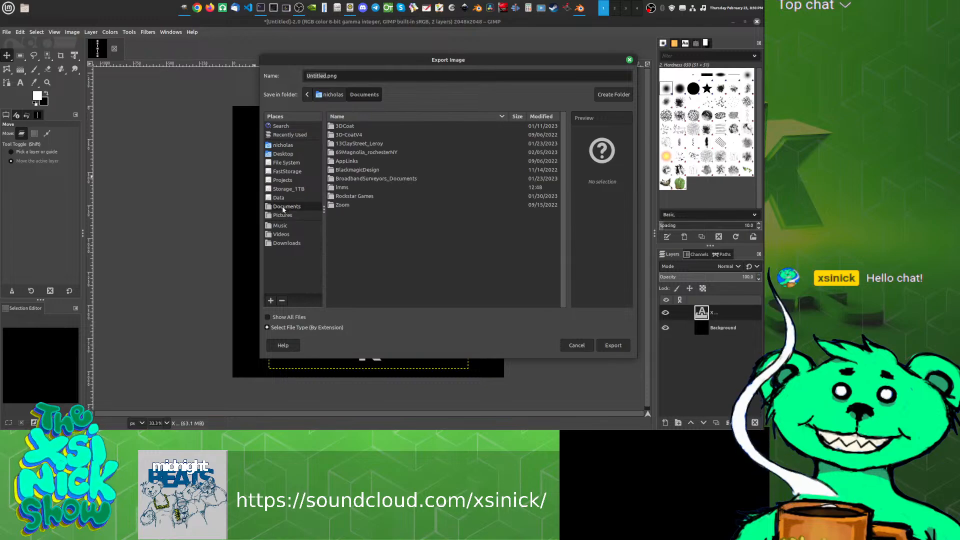
left_click(276, 189)
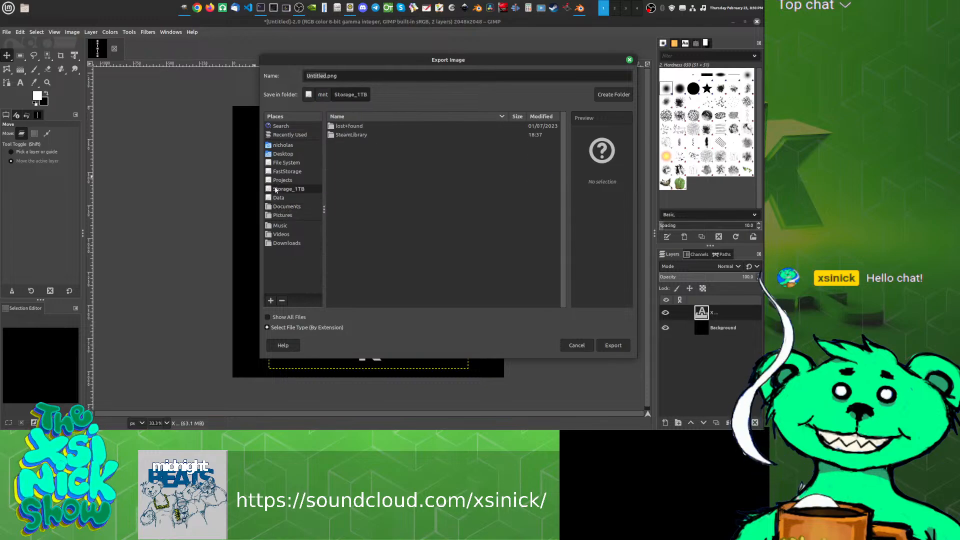
left_click(276, 146)
left_click(283, 217)
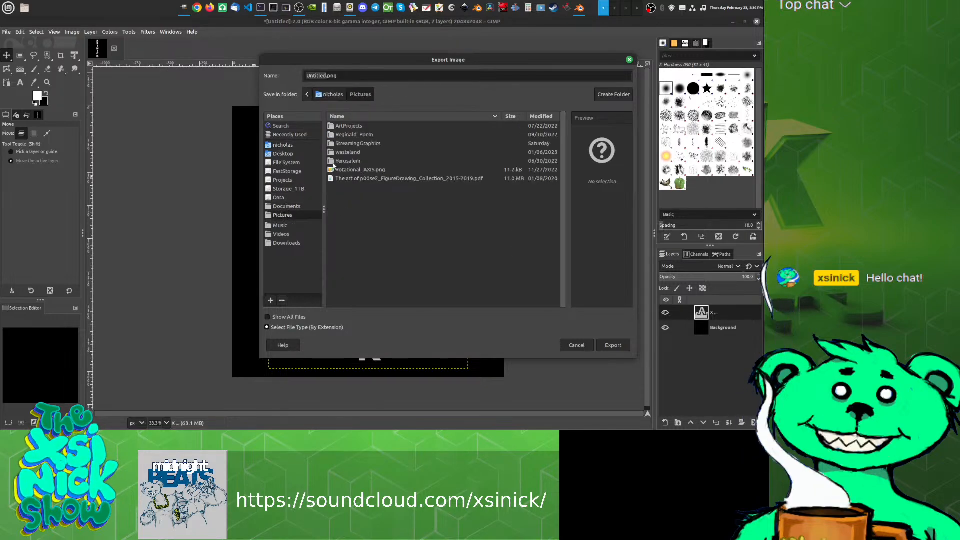
left_click(283, 145)
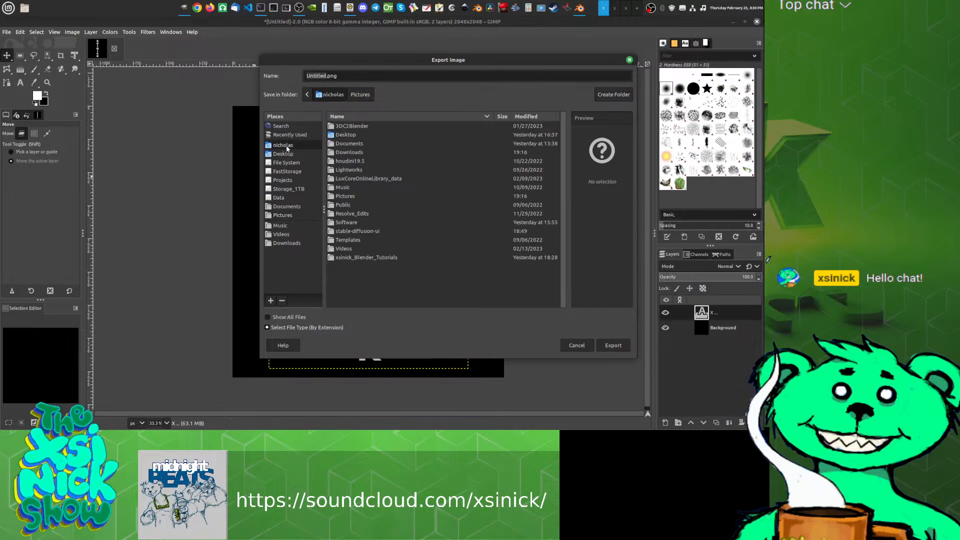
double_click(357, 257)
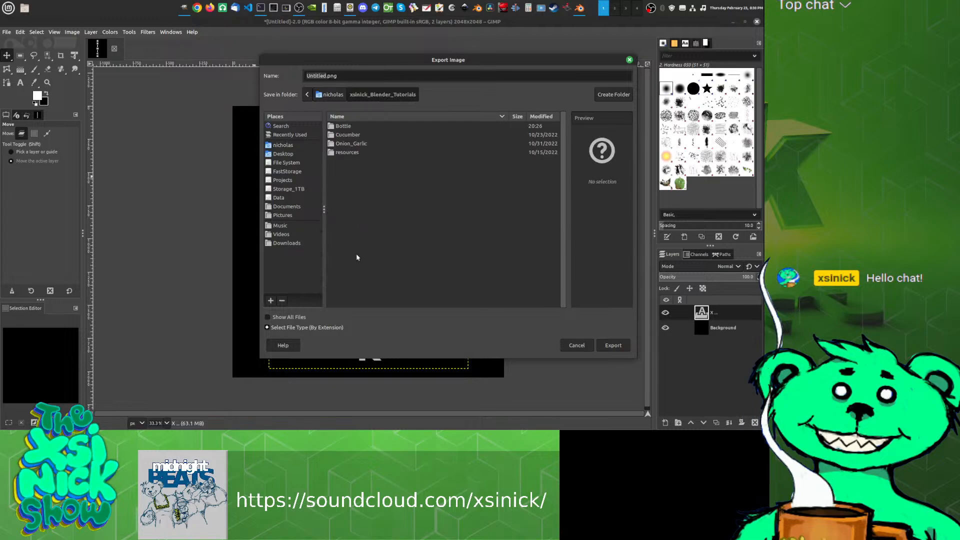
double_click(344, 125)
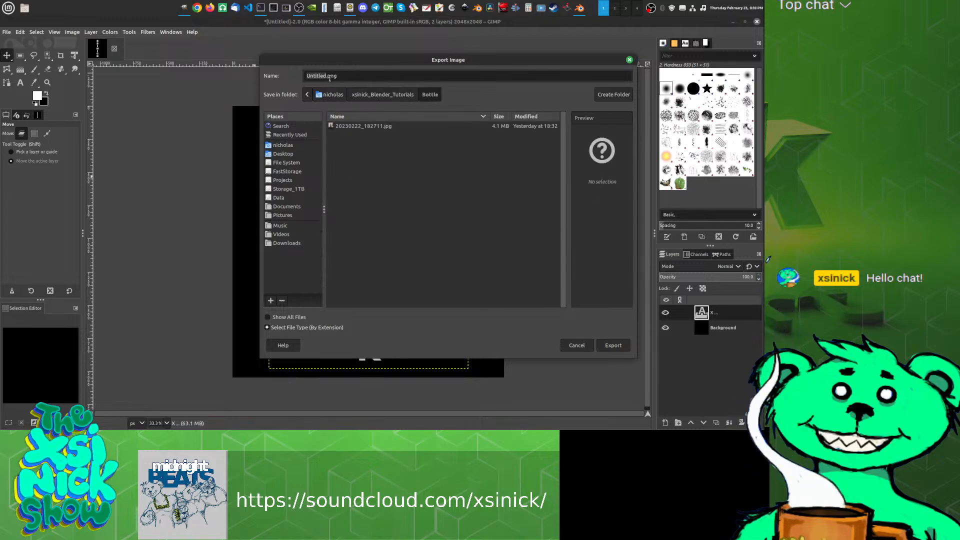
Step: Name the export file xsinick_mask.jpg
type("xsi")
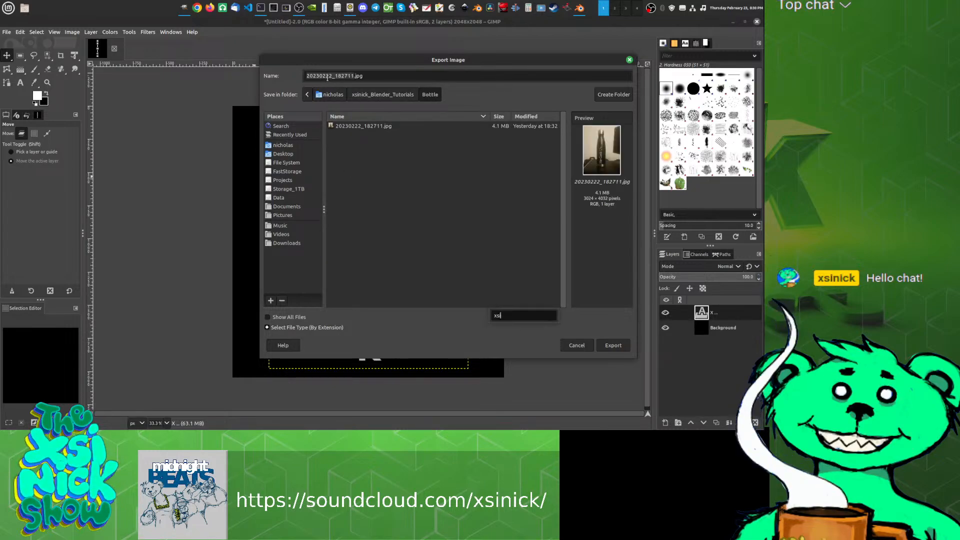
type("nick")
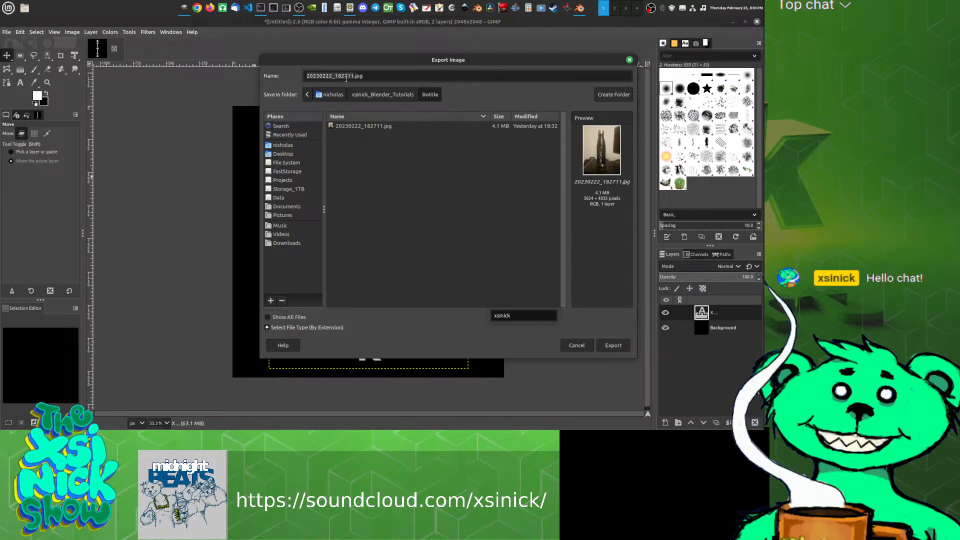
left_click(346, 79)
left_click(354, 75)
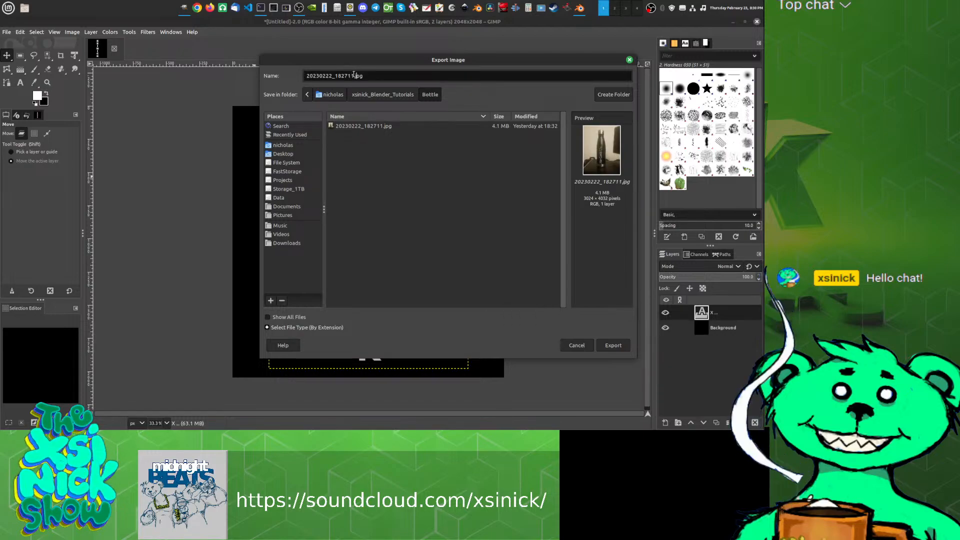
left_click_drag(354, 75, 289, 65)
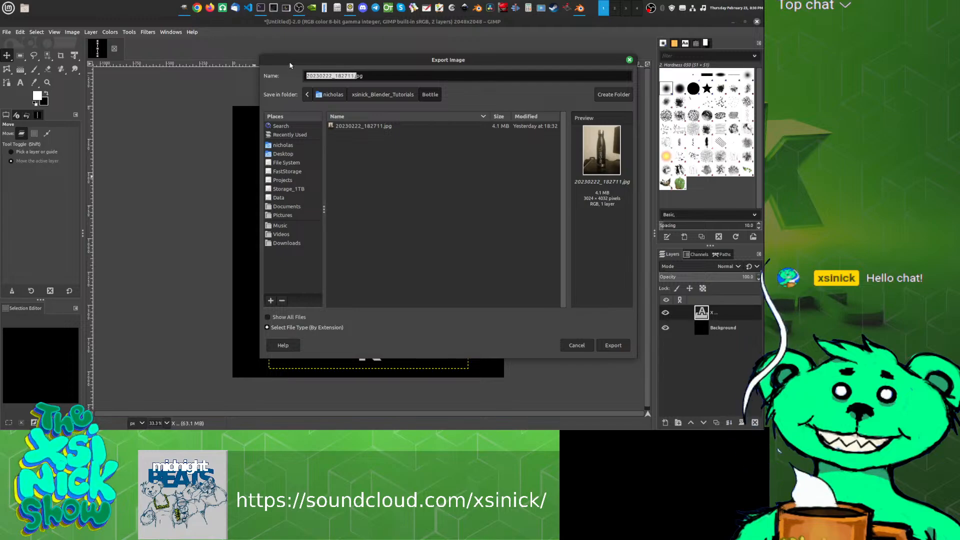
type("x")
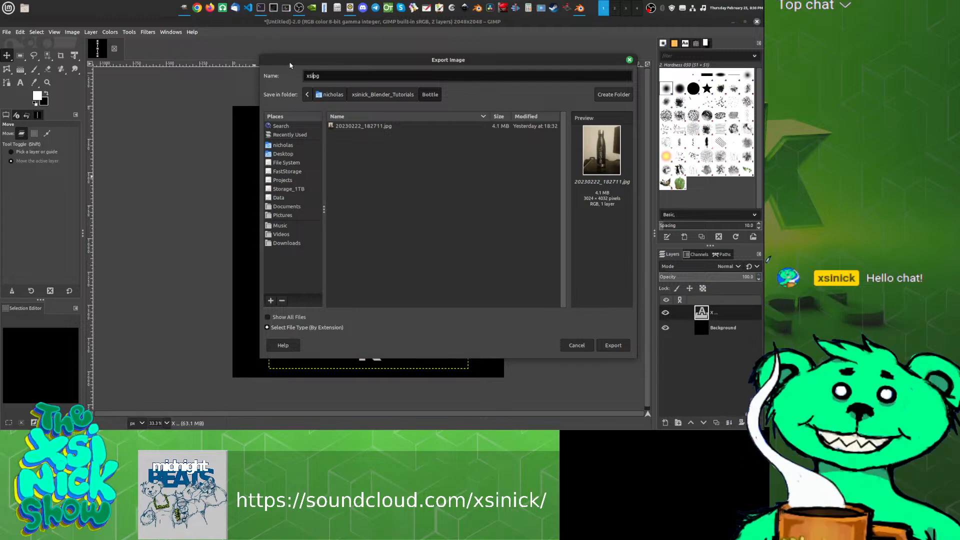
type("sinick")
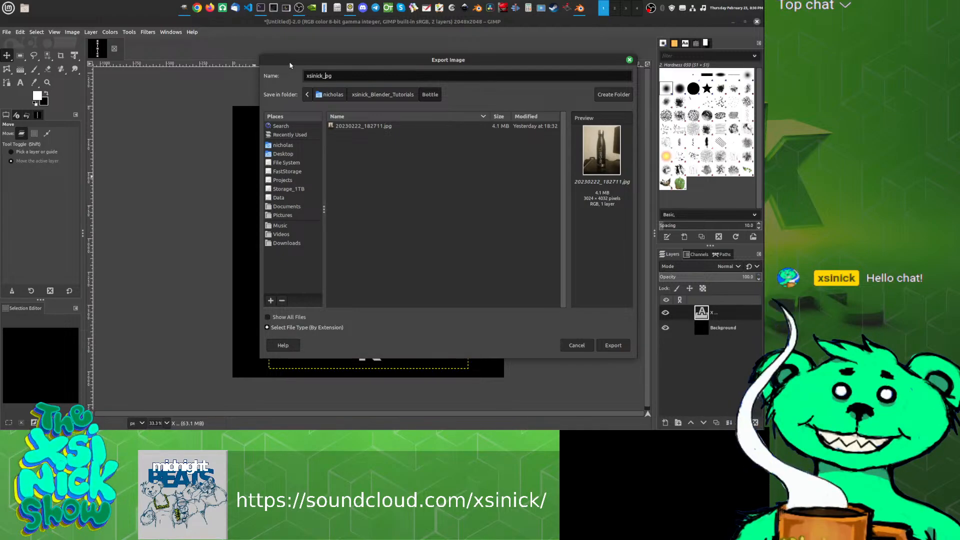
type("_mask")
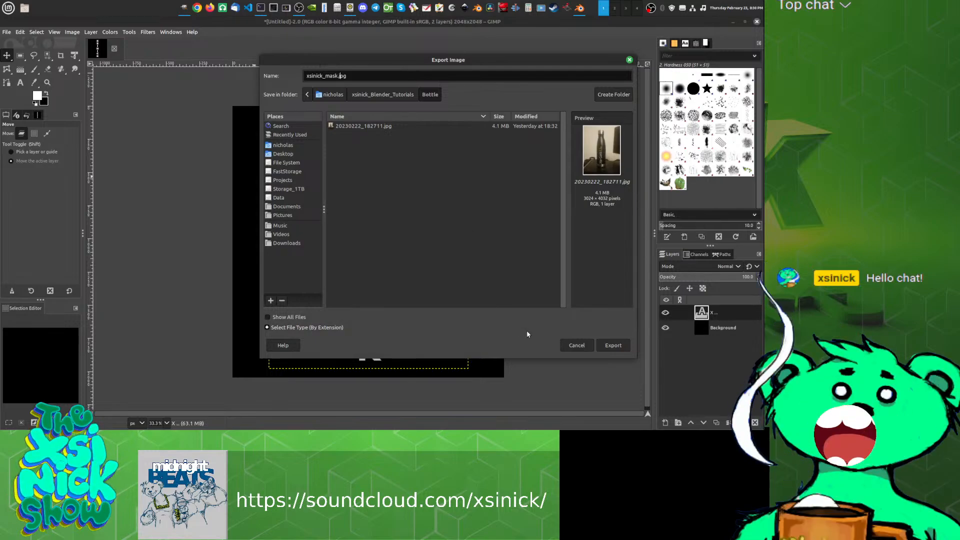
Step: Export the image as a JPEG at quality 90 and quit GIMP, discarding the unsaved changes
left_click(560, 329)
left_click(618, 347)
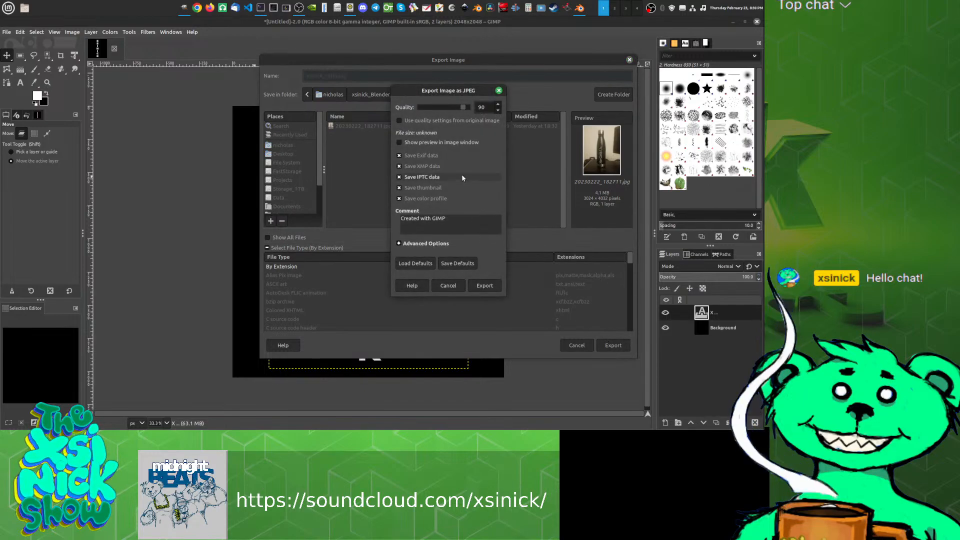
left_click(483, 285)
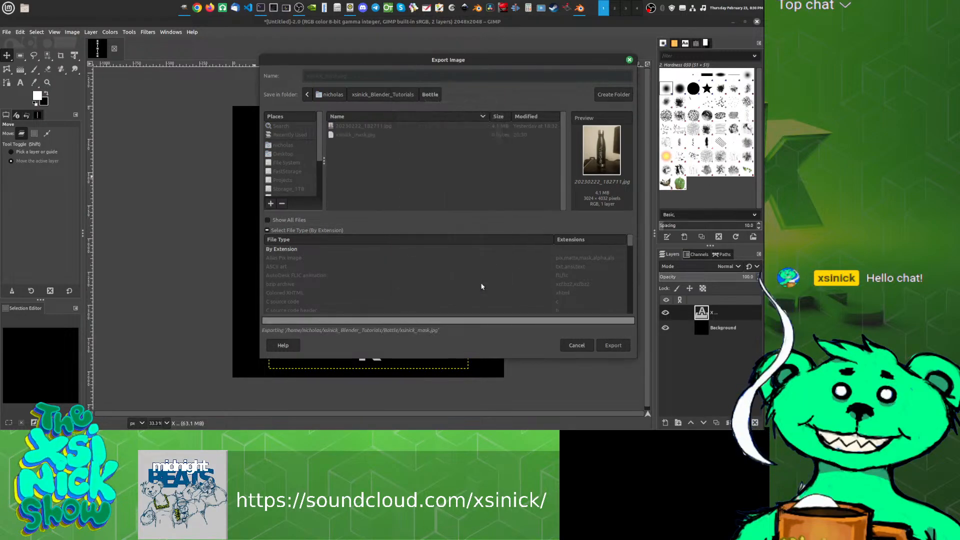
left_click(756, 22)
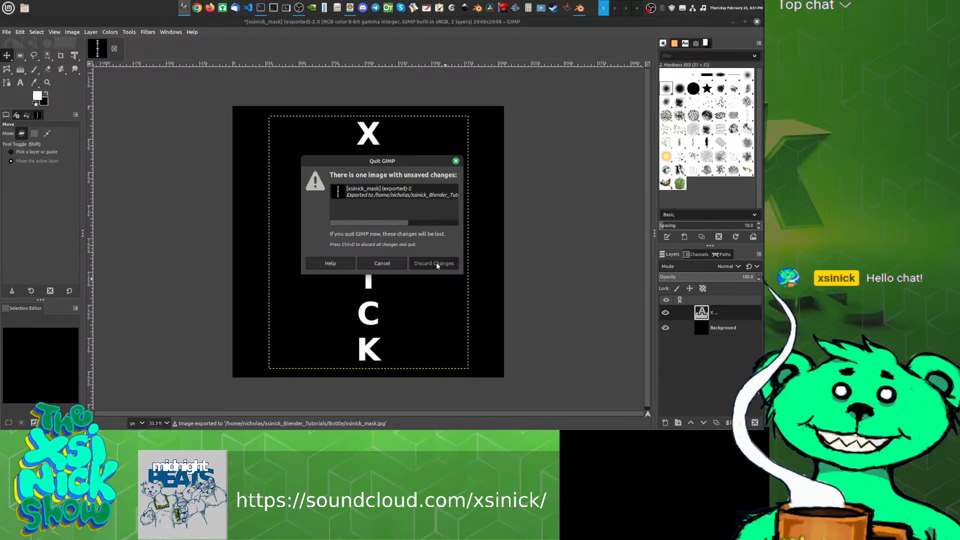
left_click(436, 263)
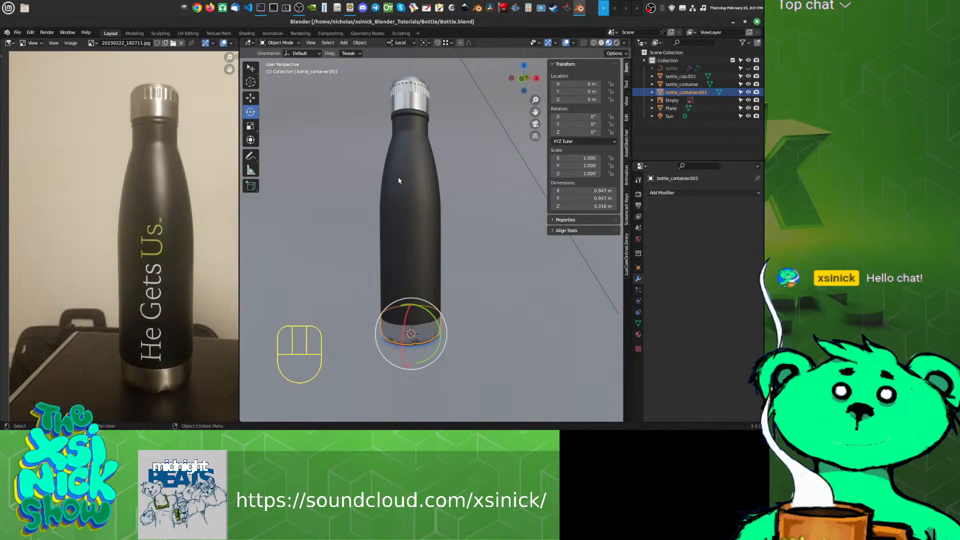
Step: In Blender, select the black bottle body and bring up its shader nodes and material slots in the Shading workspace
left_click(404, 163)
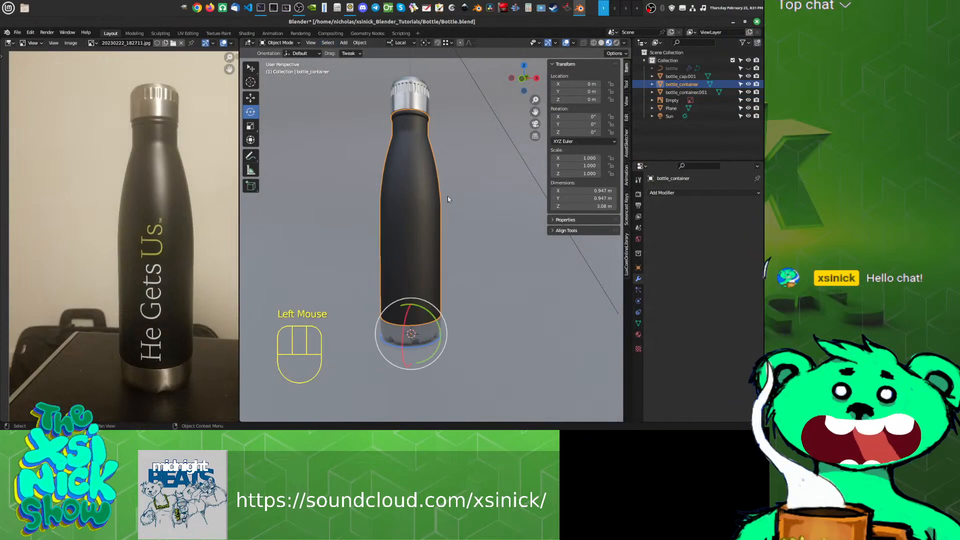
left_click(246, 33)
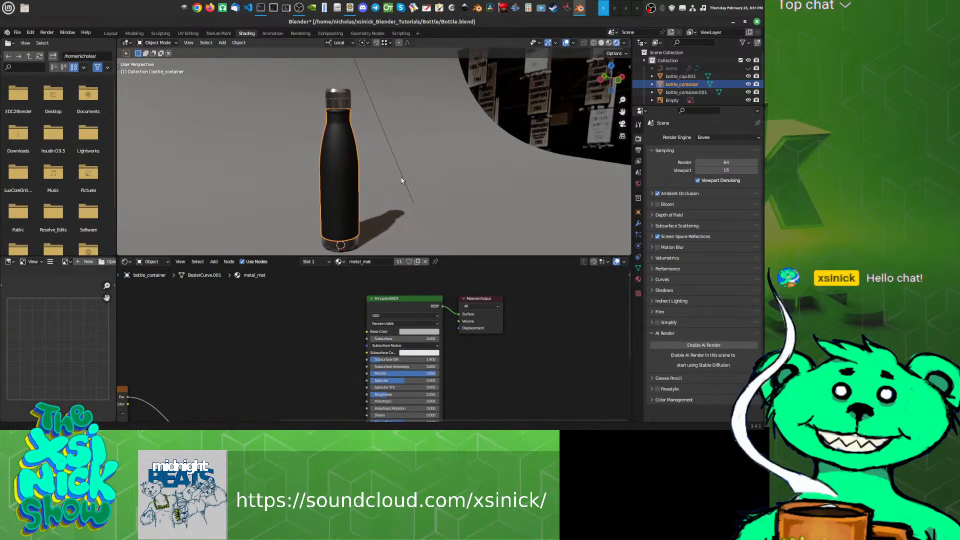
scroll(331, 179, "up", 3)
scroll(343, 180, "down", 3)
scroll(375, 178, "up", 2)
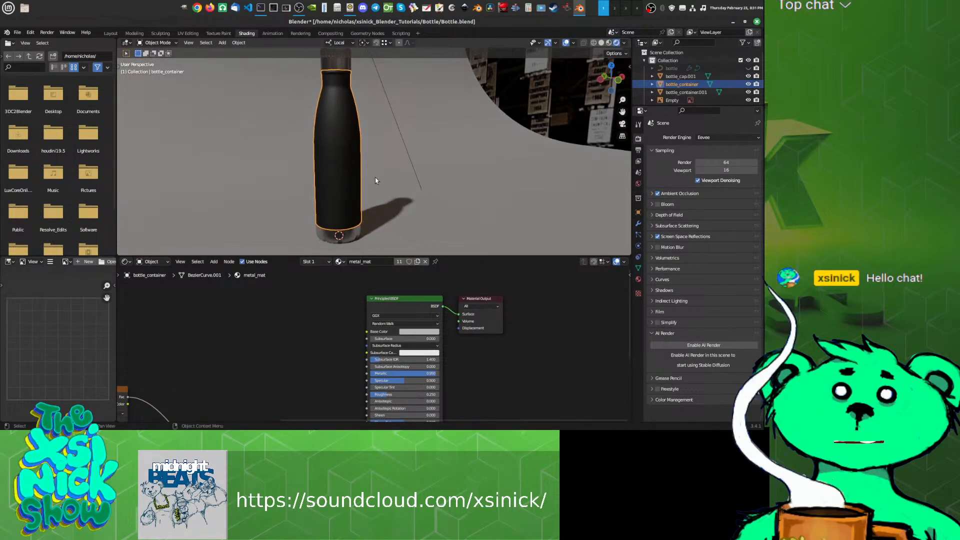
scroll(375, 181, "down", 1)
middle_click_drag(351, 328, 469, 287)
scroll(421, 319, "down", 2)
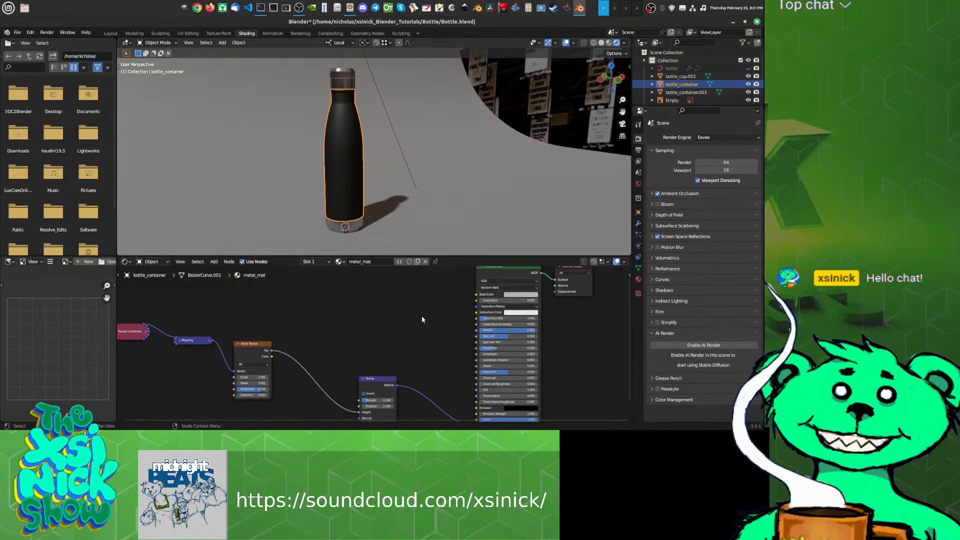
scroll(421, 319, "down", 1)
middle_click_drag(340, 315, 393, 327)
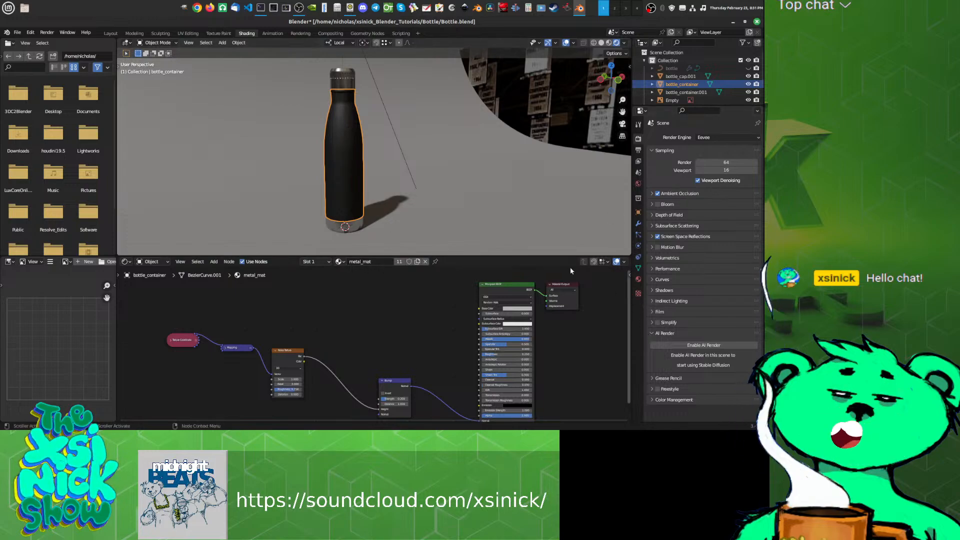
left_click(638, 279)
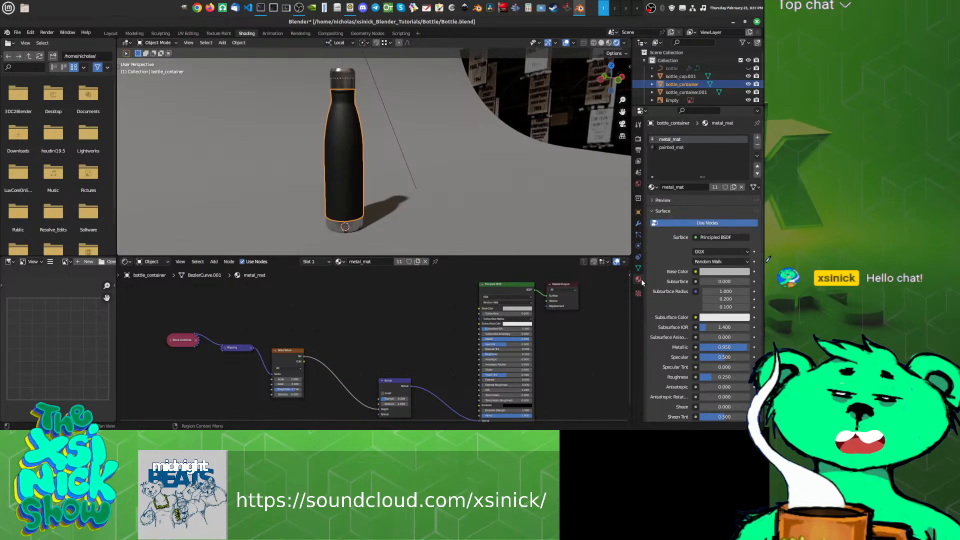
Step: Remove the metal_mat slot from the bottle body, leaving painted_mat, and space the Material Output node away from the Principled BSDF
left_click(758, 145)
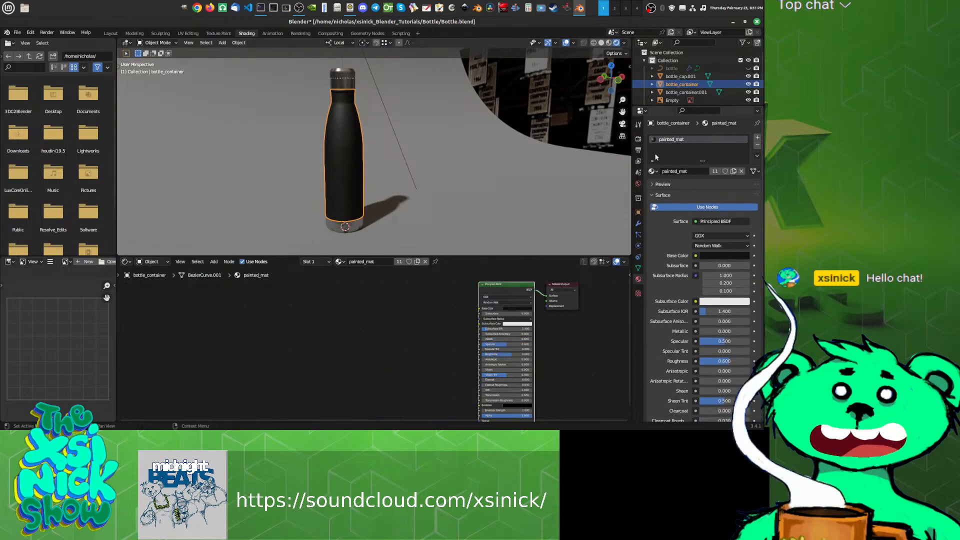
middle_click_drag(431, 329, 366, 328)
left_click_drag(499, 282, 547, 284)
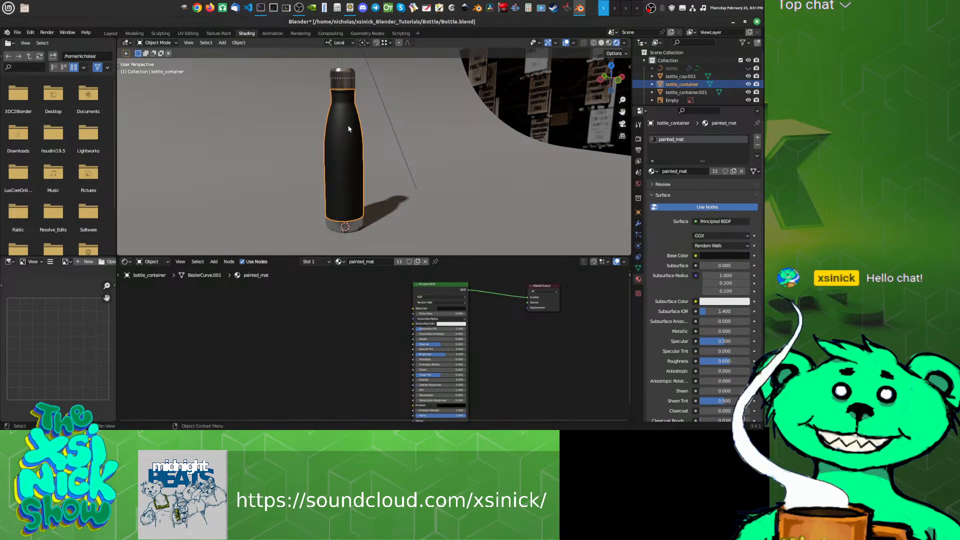
Step: Select the bottle body's entire mesh in Edit Mode and show its UV layout in the UV Editing workspace
key("Tab")
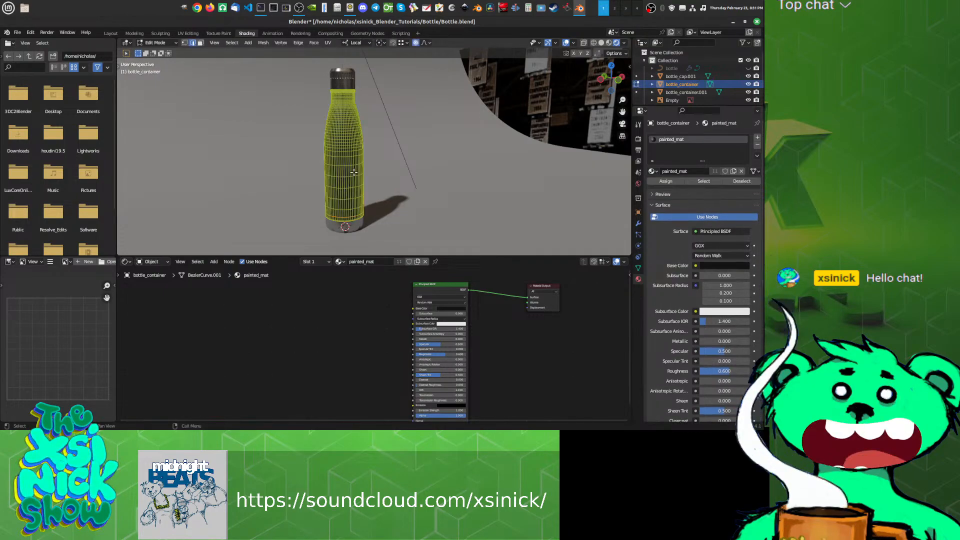
key("a")
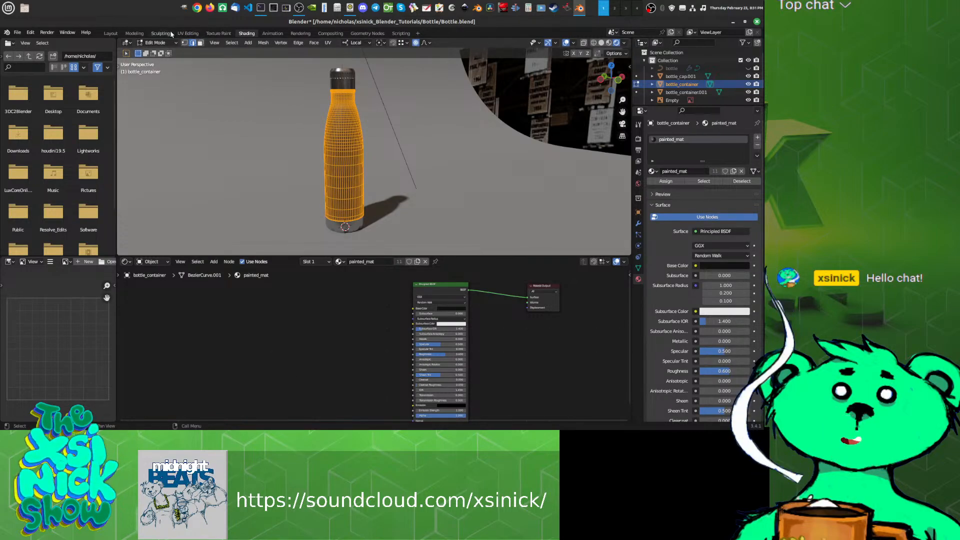
left_click(188, 33)
middle_click_drag(245, 185, 260, 270)
scroll(247, 281, "down", 2)
middle_click_drag(251, 232, 214, 233)
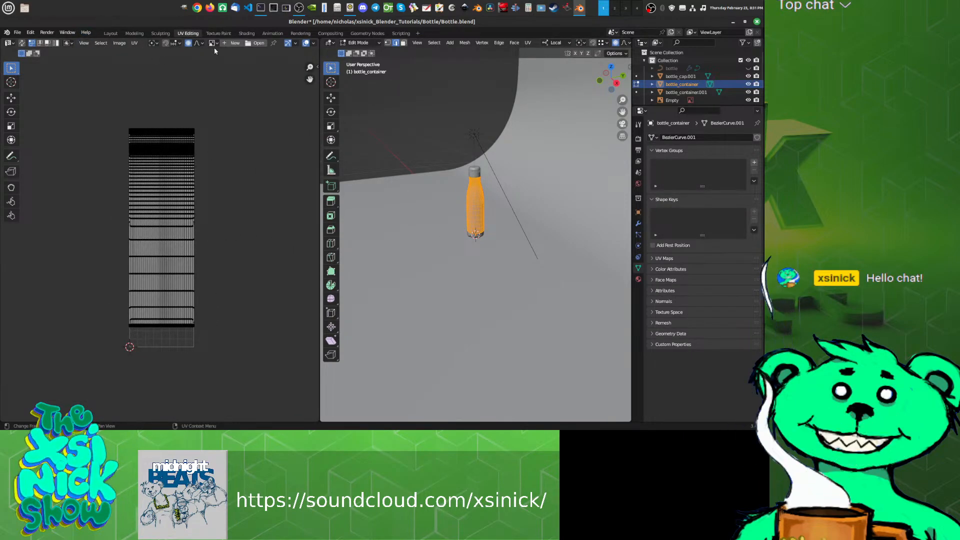
Step: Load xsinick_mask.jpg from the Bottle folder as the image behind the UV layout
left_click(255, 43)
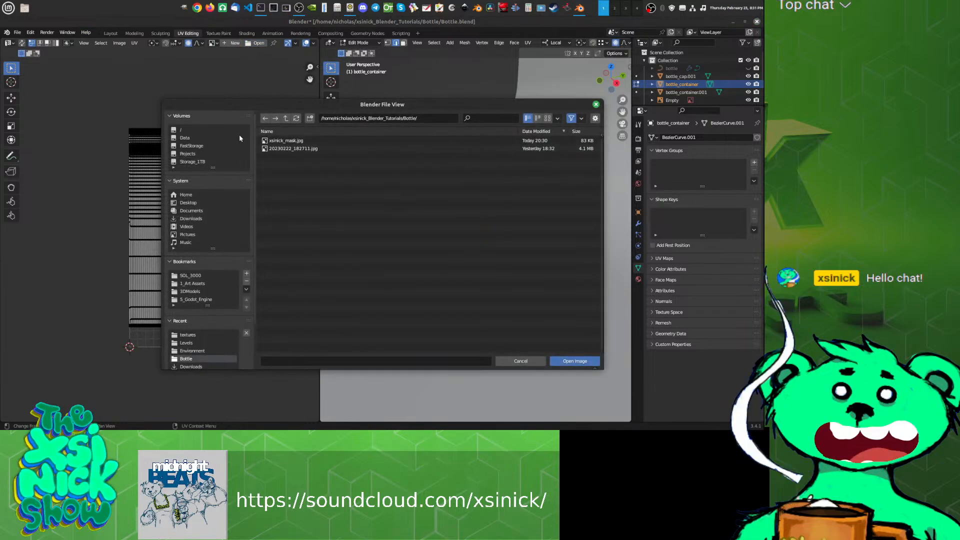
double_click(285, 140)
scroll(175, 227, "down", 6)
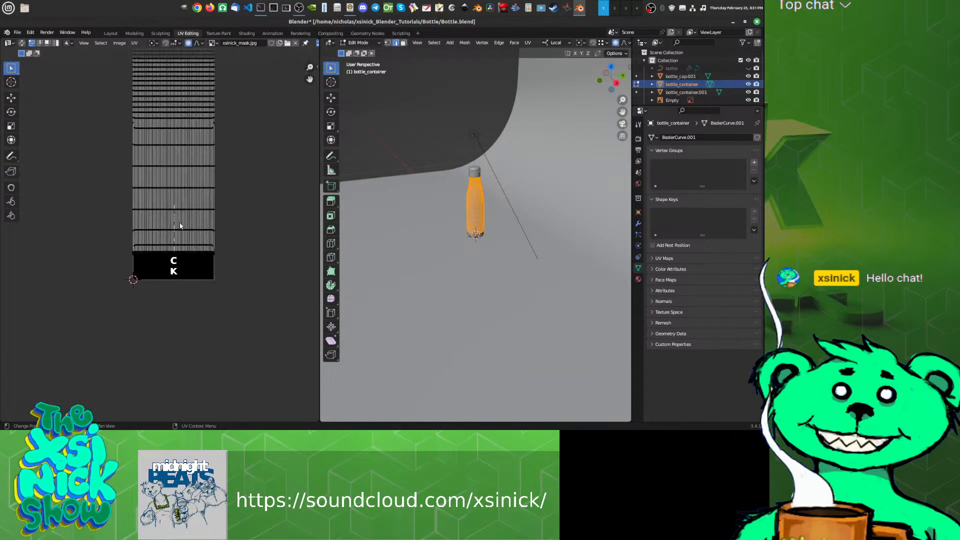
Step: Unwrap the whole bottle body mesh with the standard Unwrap method and compare its UVs with the lettering
key("KP_Decimal")
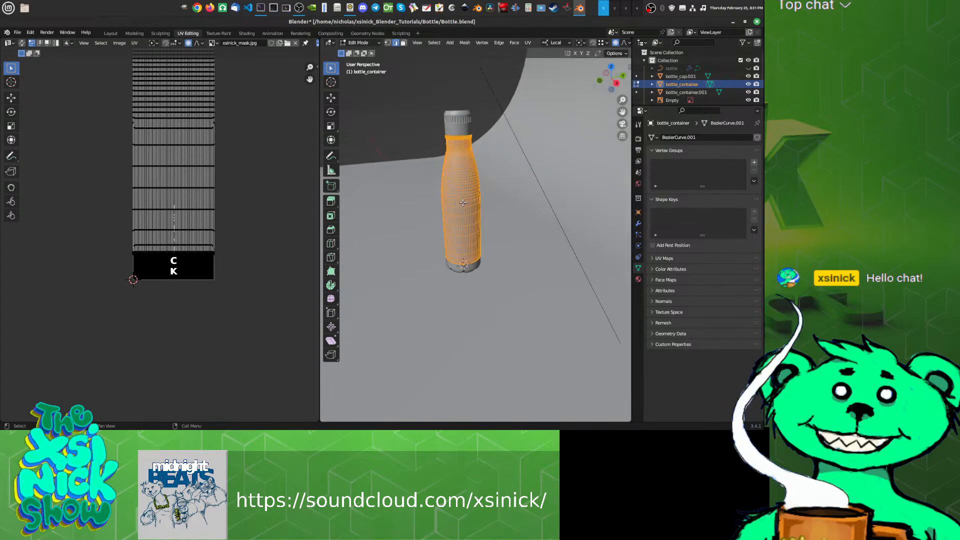
key("u")
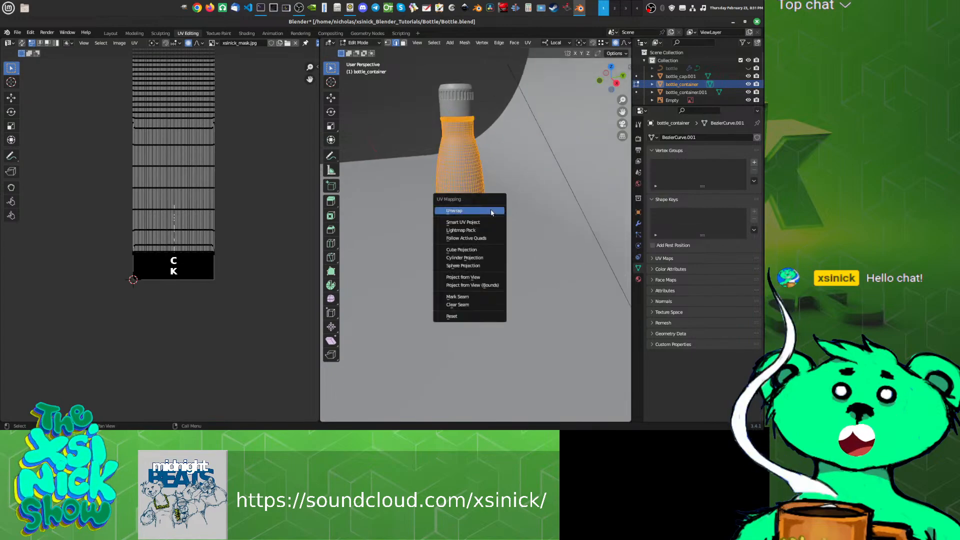
left_click(495, 210)
scroll(171, 255, "up", 6)
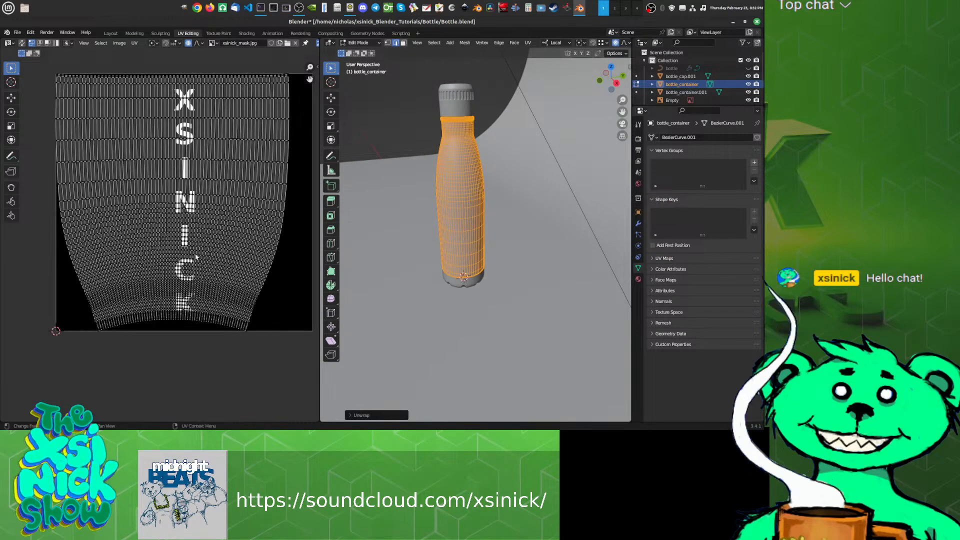
scroll(197, 255, "down", 3)
scroll(196, 216, "up", 1)
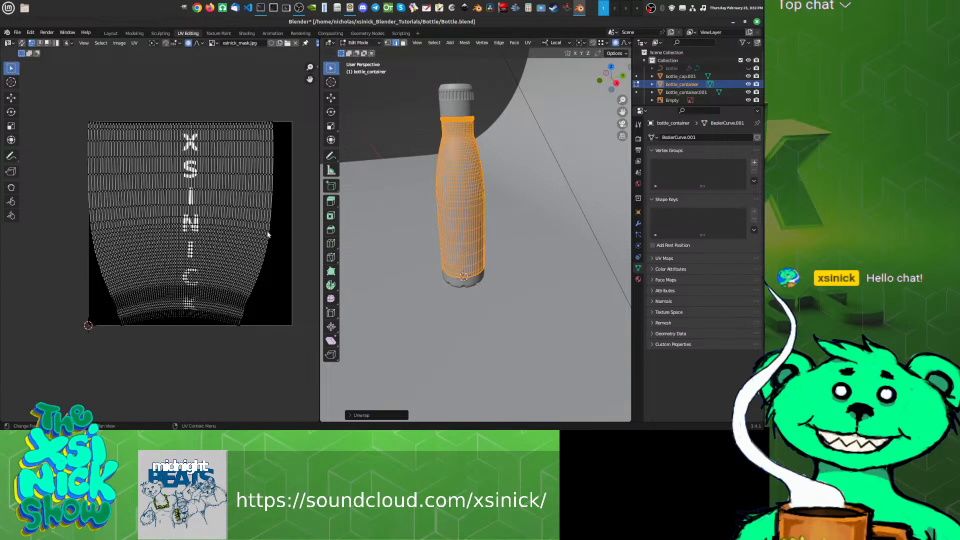
Step: Select all UVs of the bottle body and rotate them 180° over the mask image
mouse_move(440, 220)
middle_mouse_down()
mouse_move(464, 218)
mouse_move(448, 212)
middle_mouse_up()
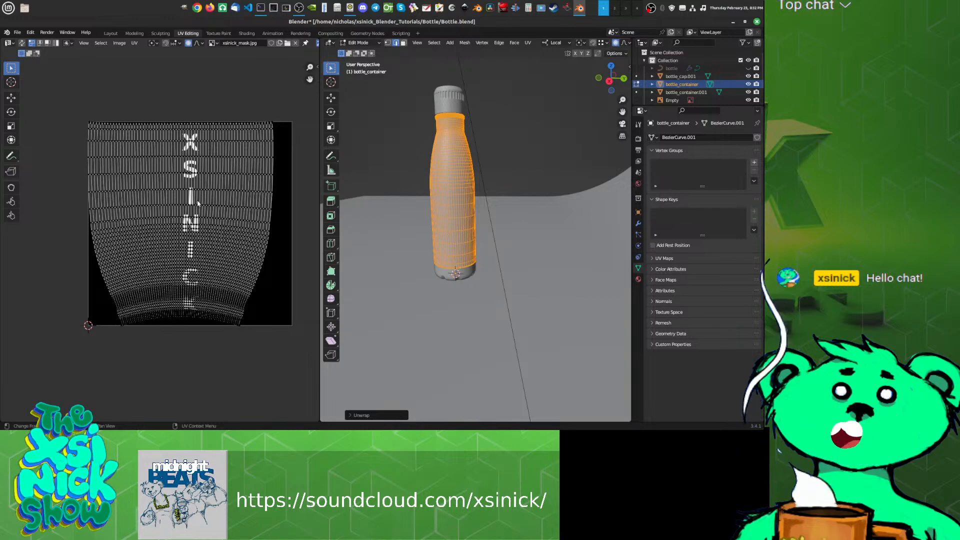
key("a")
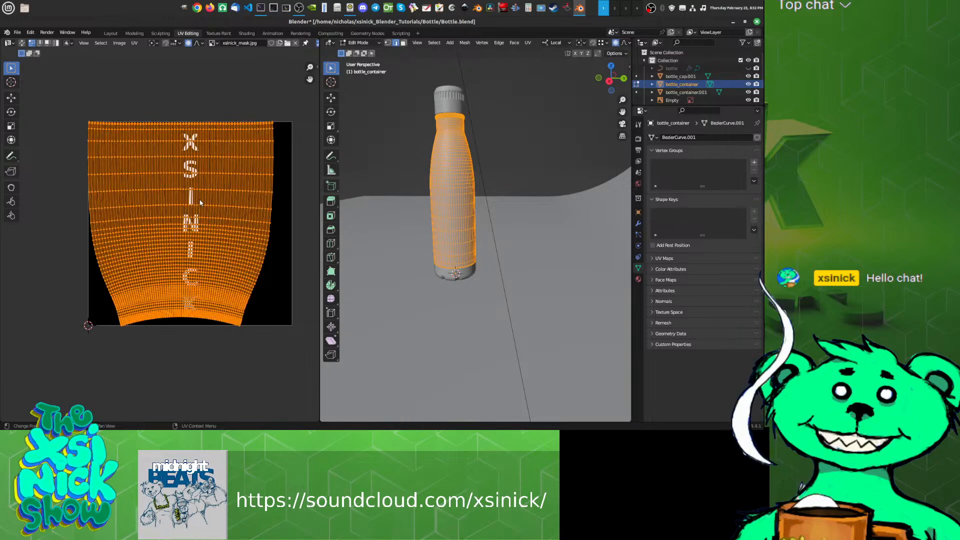
key("t")
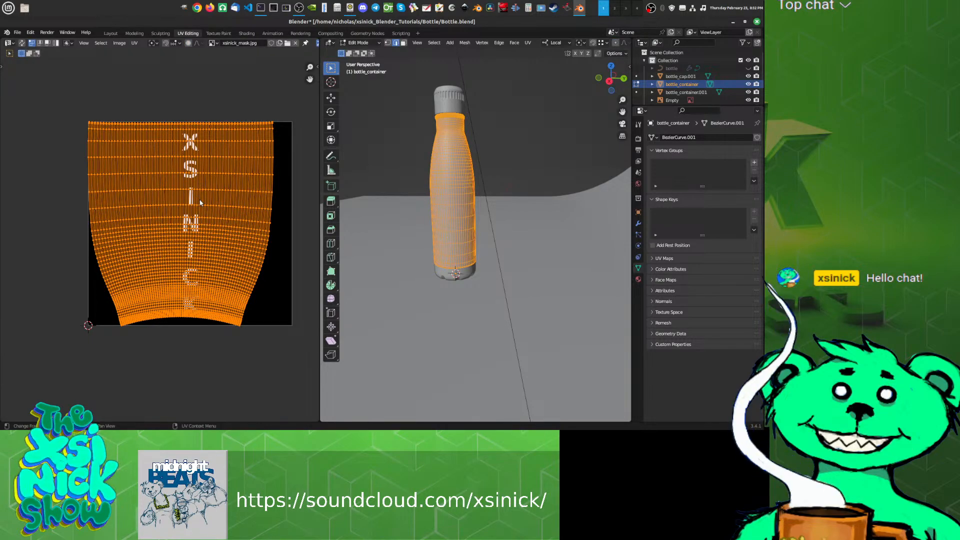
type("r90")
key("Return")
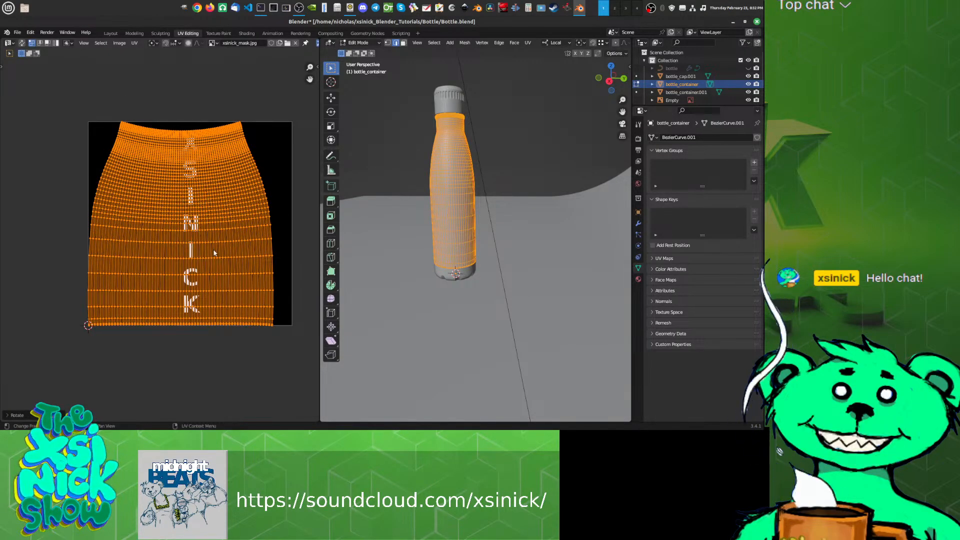
Step: Replace the bottle body's UV layout using Smart UV Project with a 66° angle limit and zero island margin
mouse_move(248, 255)
middle_mouse_down()
mouse_move(218, 261)
mouse_move(280, 223)
mouse_move(271, 221)
mouse_move(264, 247)
middle_mouse_up()
key("u")
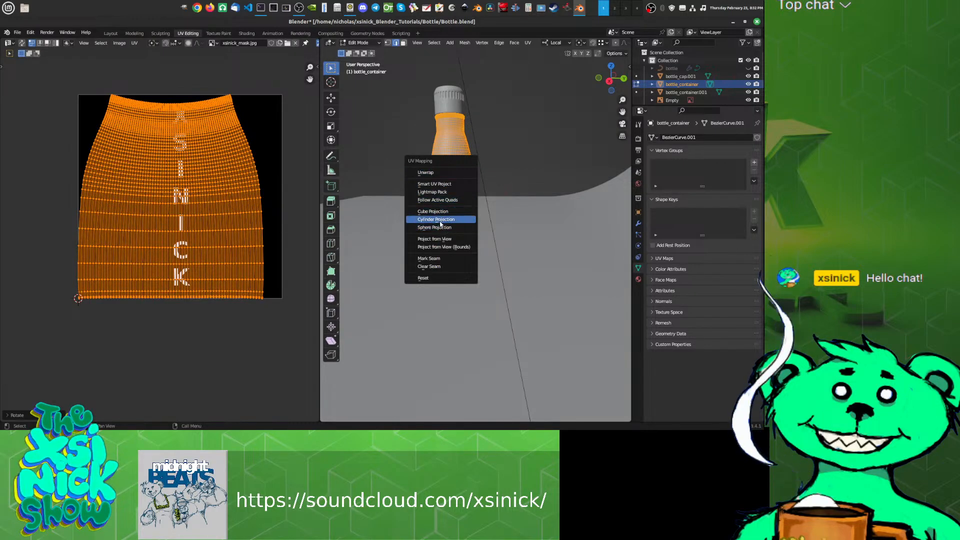
left_click(439, 184)
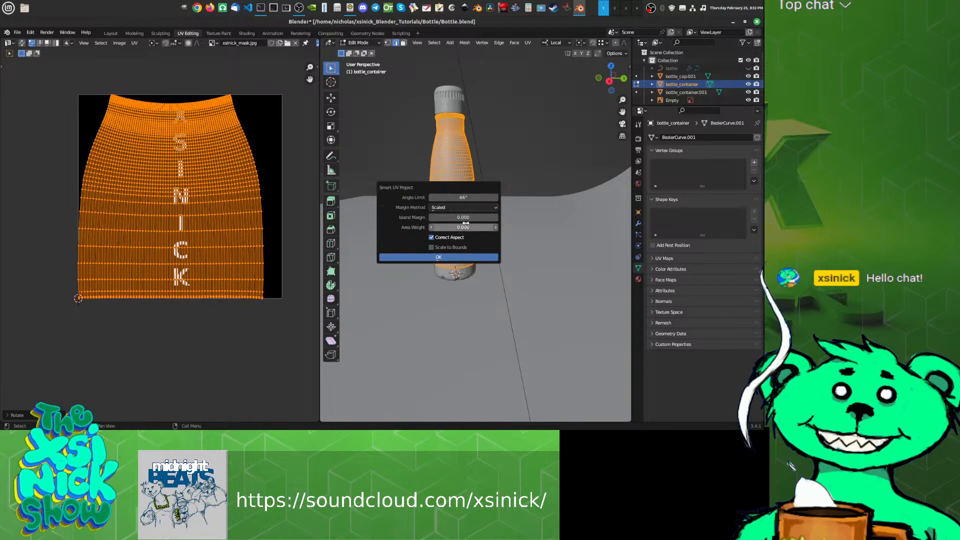
left_click(466, 258)
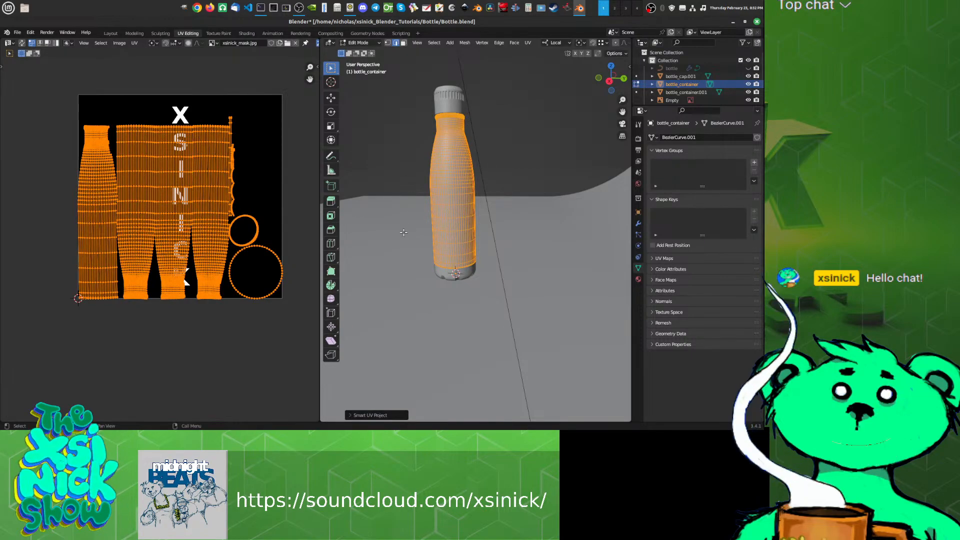
mouse_move(248, 186)
middle_mouse_down()
mouse_move(210, 169)
mouse_move(236, 162)
mouse_move(247, 185)
middle_mouse_up()
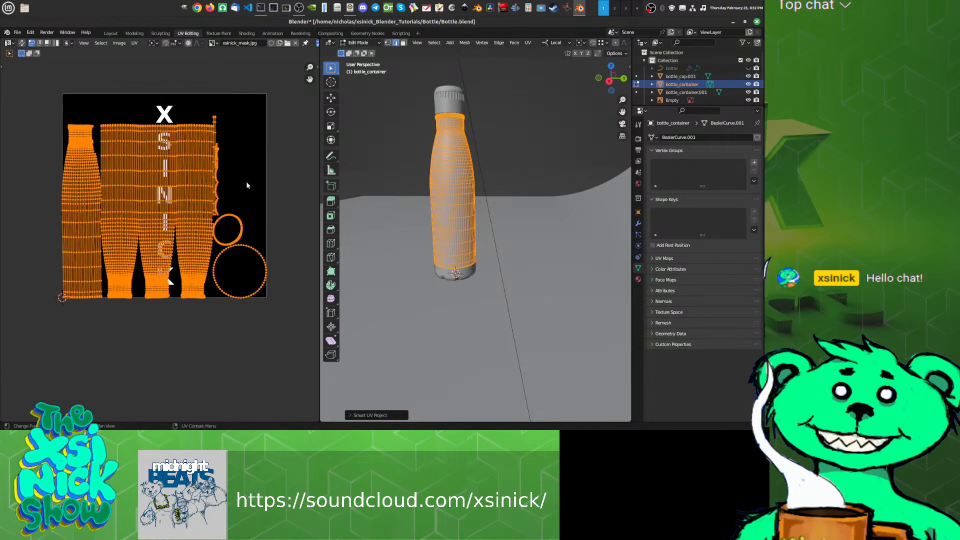
Step: Set the UV editor's pivot point to the 2D cursor at the image's lower corner
key("s")
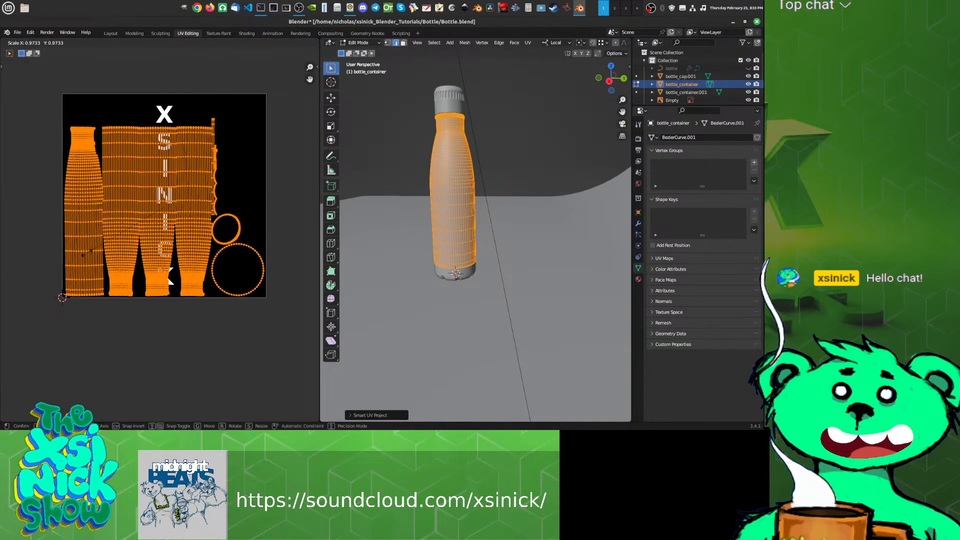
left_click(77, 271)
left_click(174, 45)
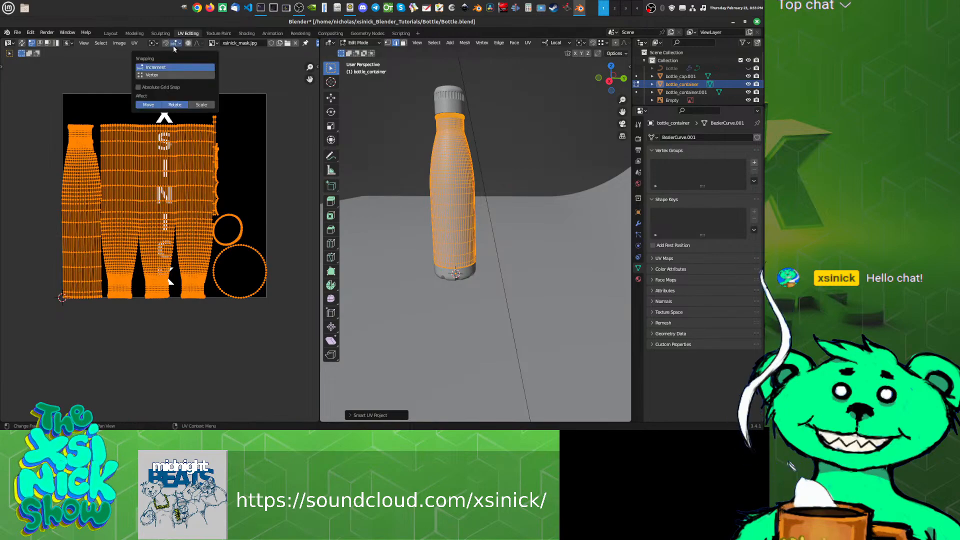
left_click(175, 45)
left_click(174, 44)
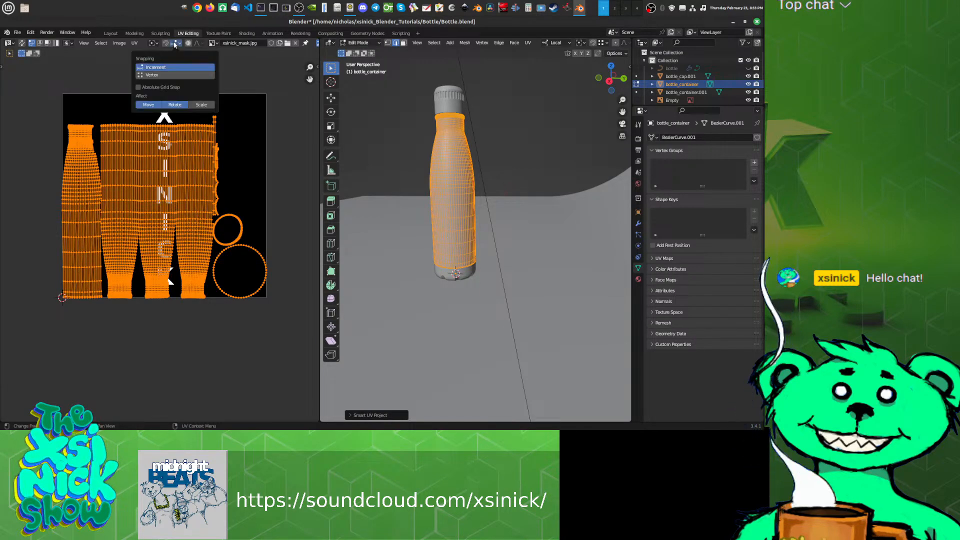
left_click(152, 43)
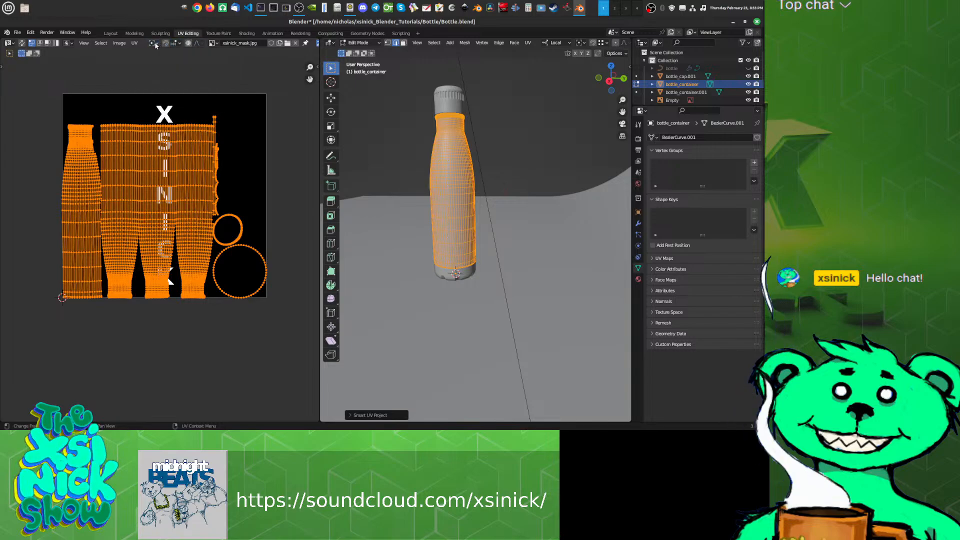
left_click(160, 73)
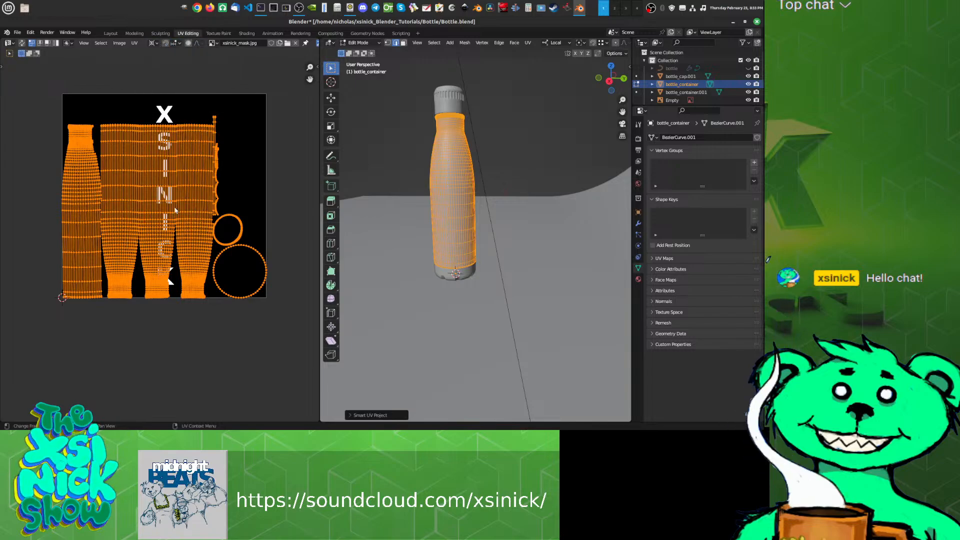
Step: Scale all UVs up about 3.34 times and shift them about 0.17 along X so the first island covers the XSINICK lettering
key("s")
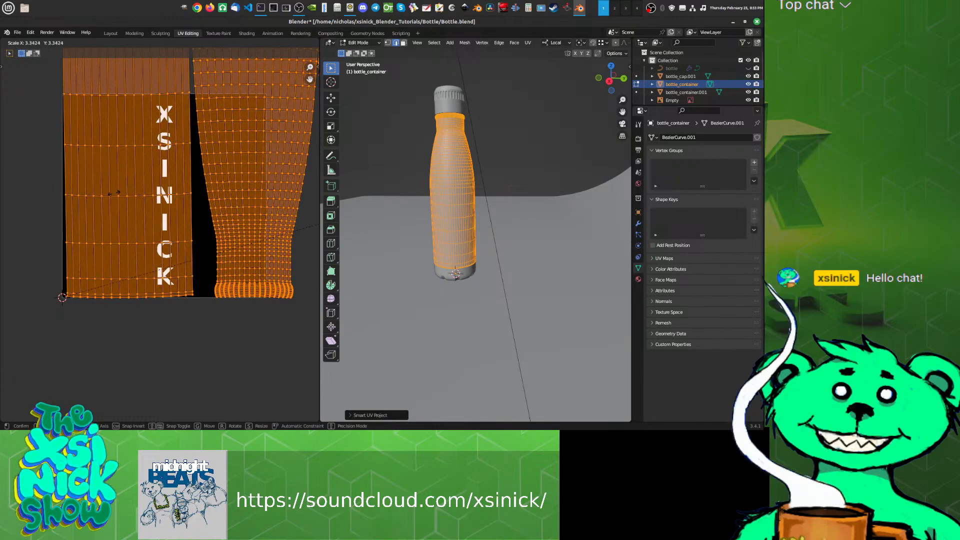
left_click(115, 195)
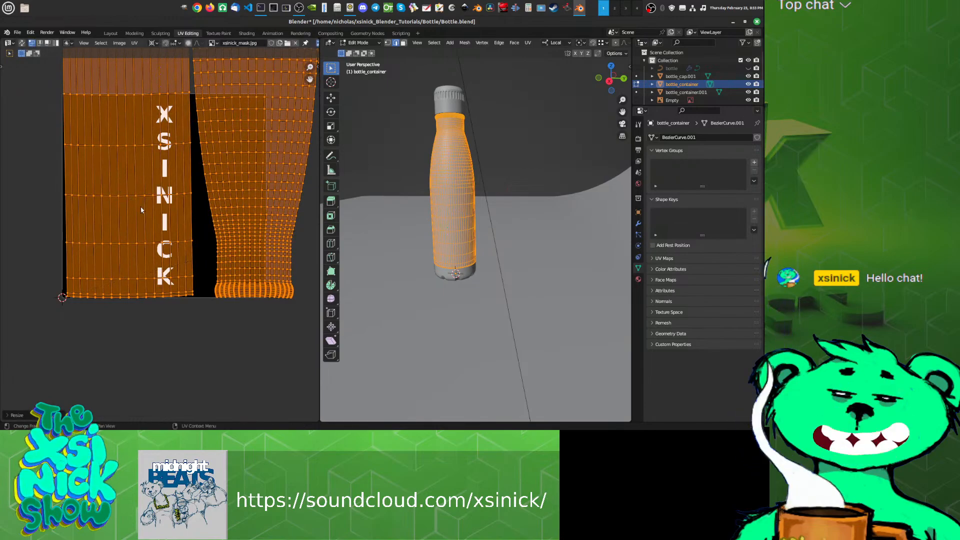
key("g")
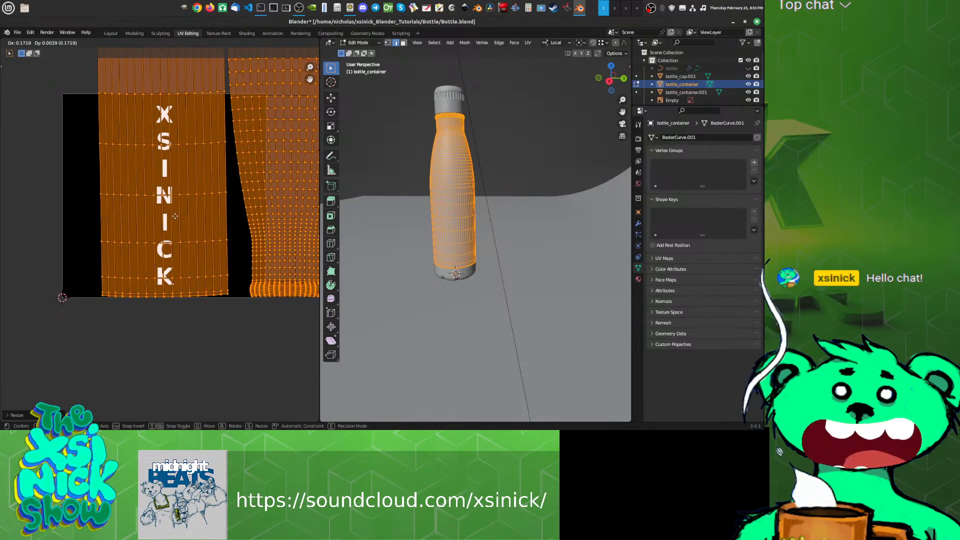
left_click(175, 218)
right_click(176, 229)
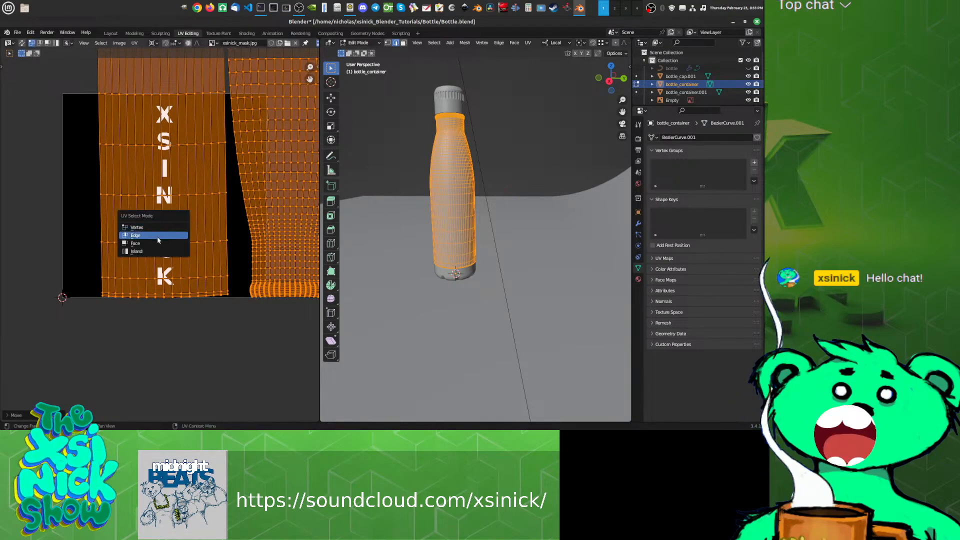
Step: Regenerate the bottle body's UVs with Smart UV Project, keeping the 66° angle limit, Scaled margin method and Correct Aspect
middle_click_drag(490, 245, 515, 237)
scroll(478, 231, "up", 2)
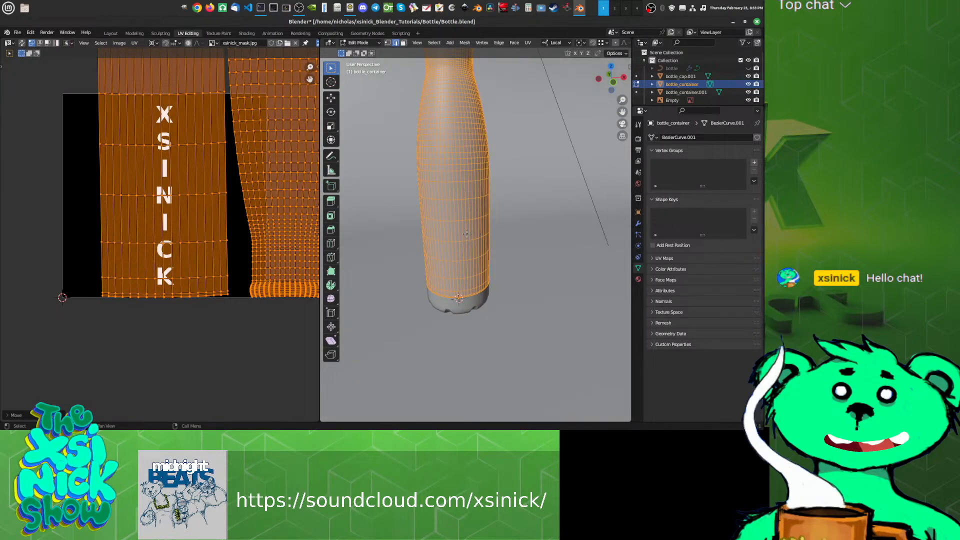
key("u")
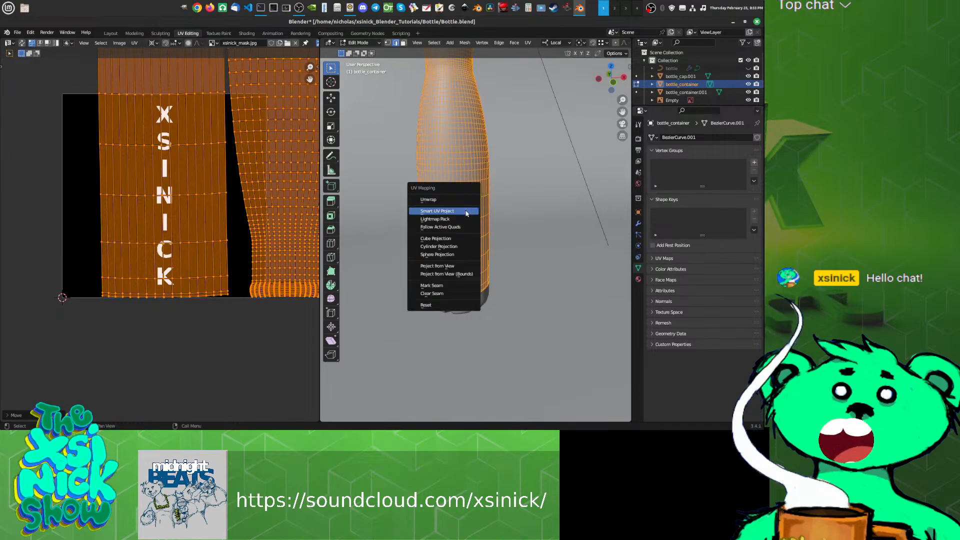
left_click(465, 212)
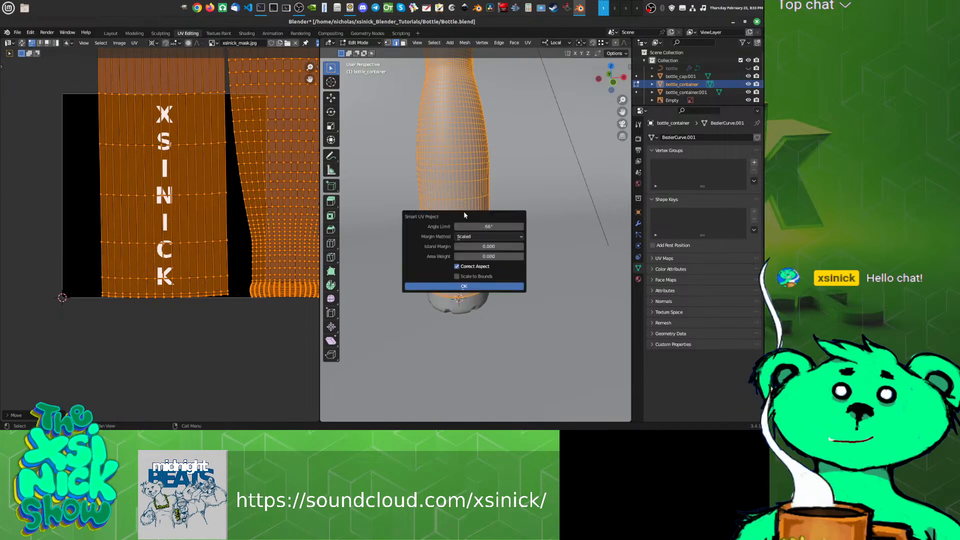
left_click(498, 284)
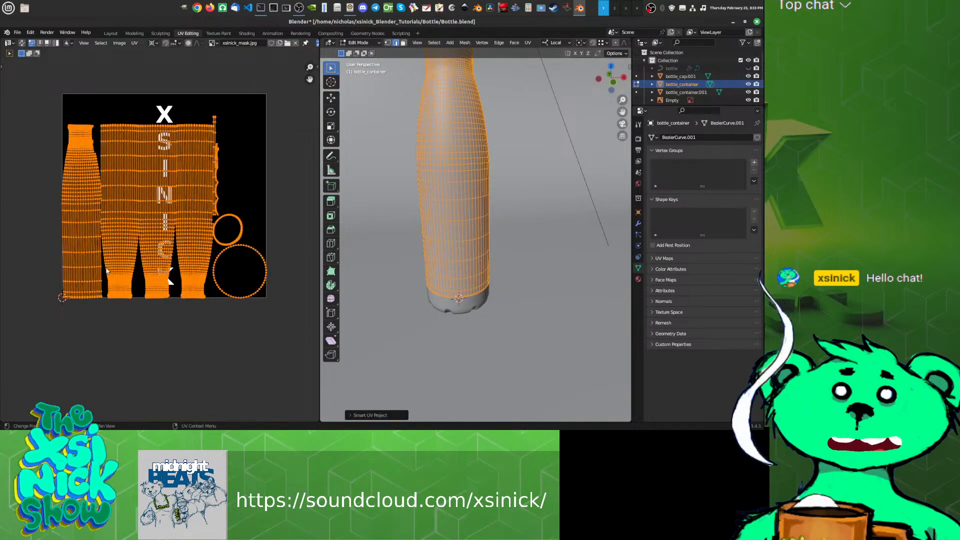
Step: Scale the UV layout to about 0.69 and move it so the separate bottle-shaped island overlaps the upper XSINICK letters
key("s")
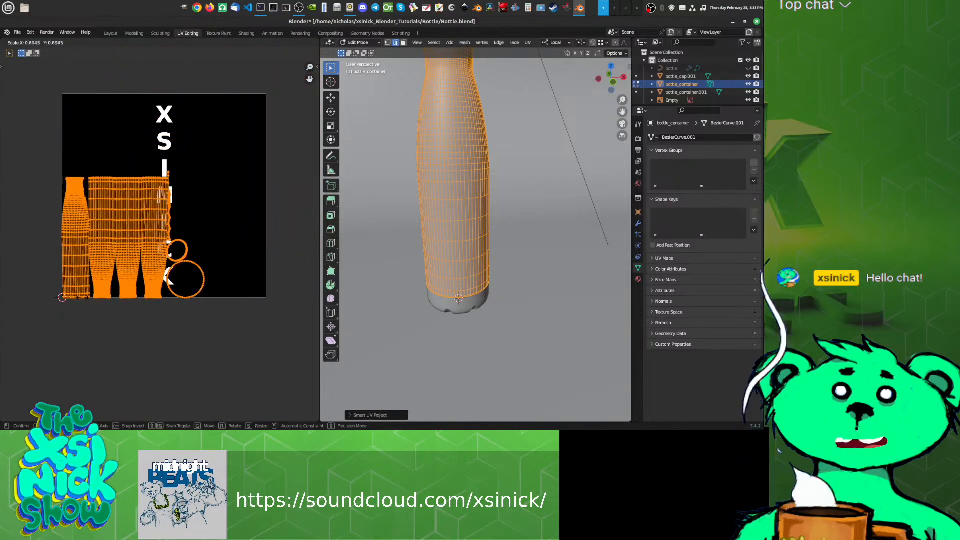
left_click(82, 297)
key("g")
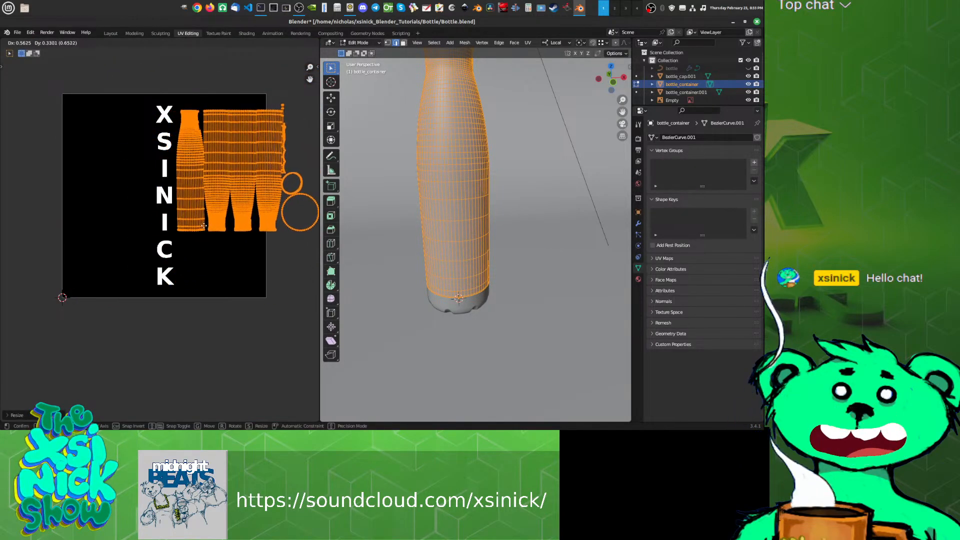
left_click(184, 222)
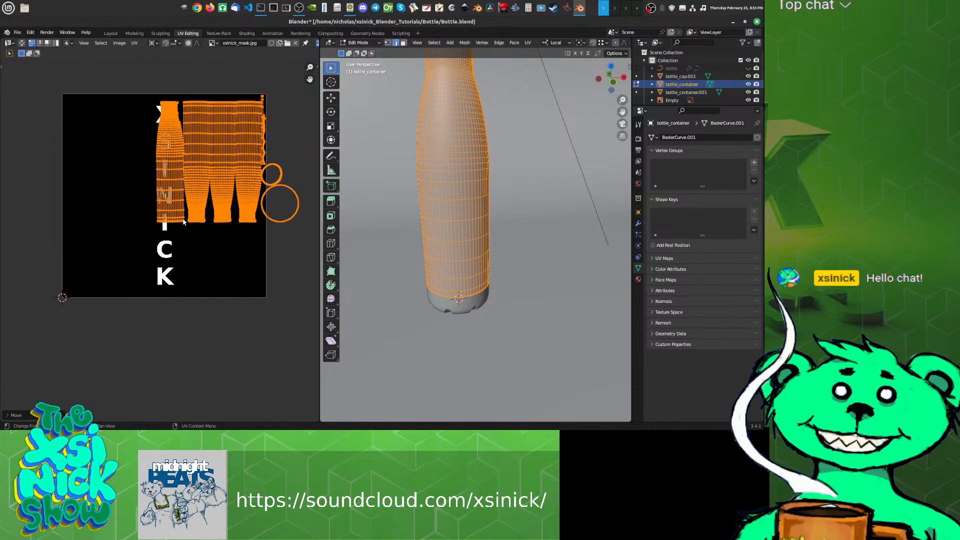
Step: Move the bottle-shaped UV island to the far left edge of the mask image, clear of the XSINICK lettering
middle_click_drag(245, 226, 226, 241)
left_click(159, 195)
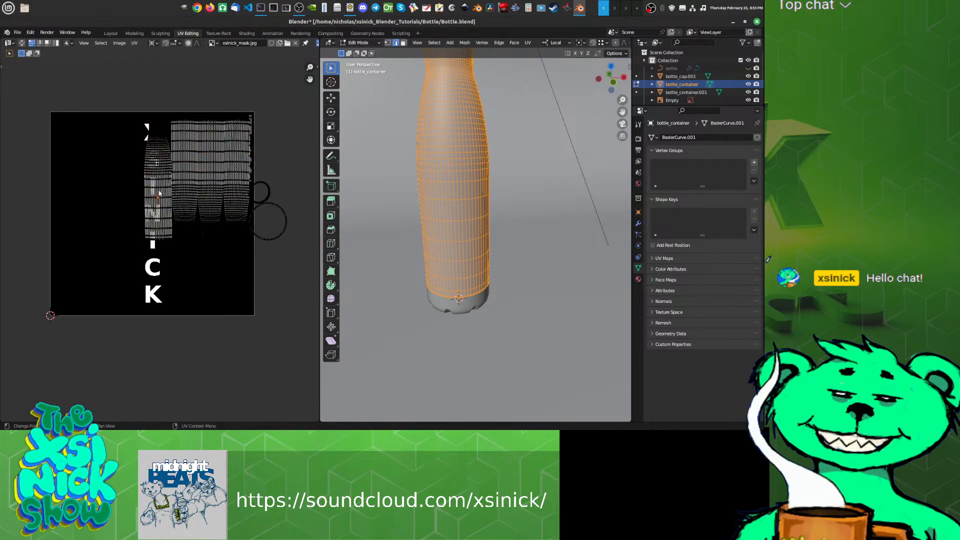
key("l")
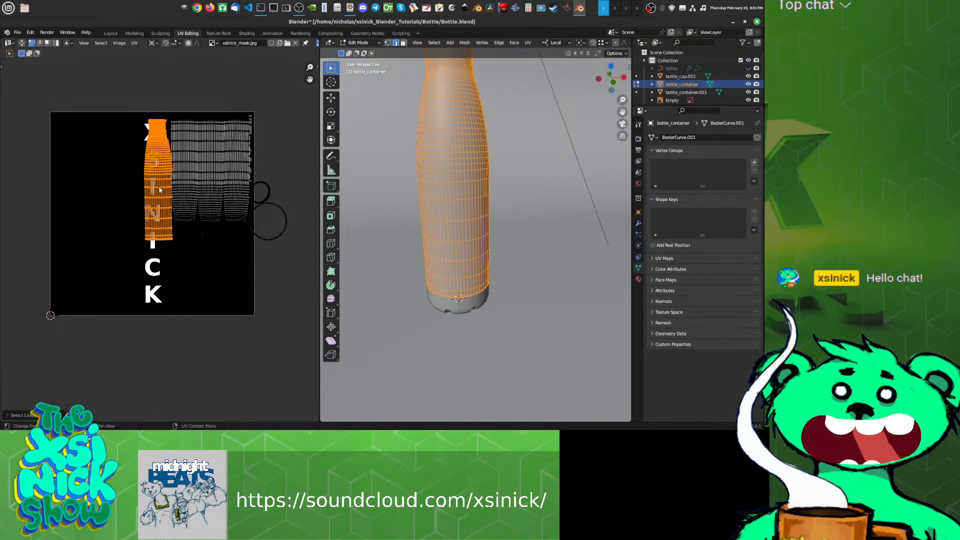
key("g")
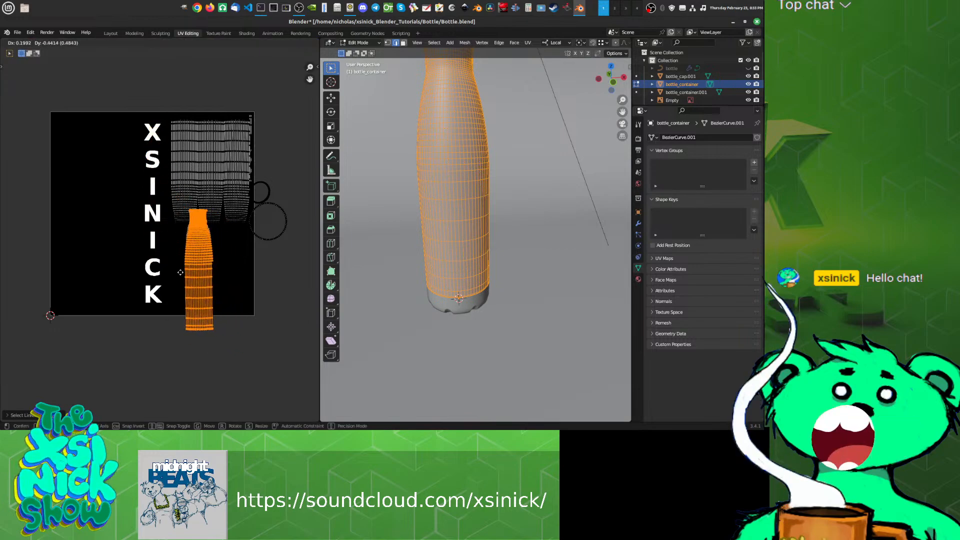
left_click(56, 160)
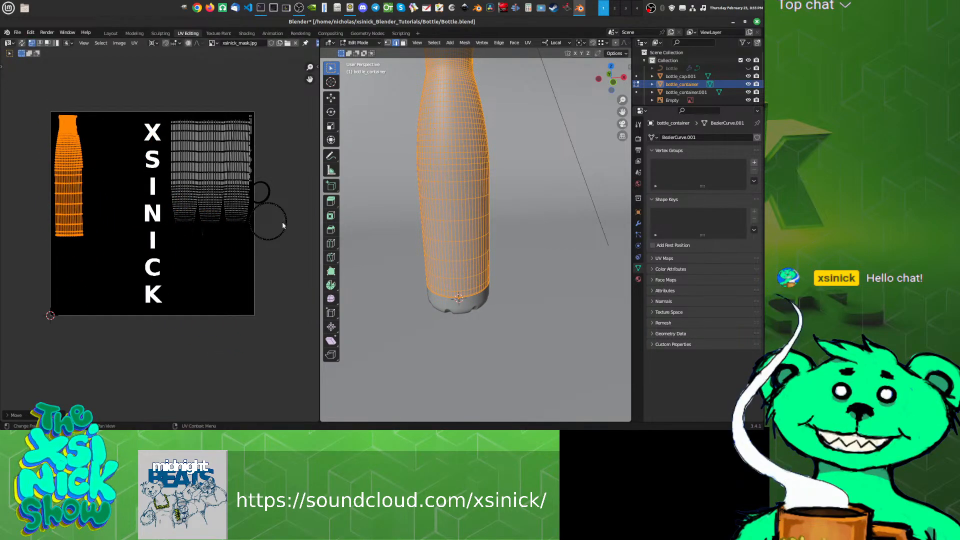
Step: Move the two circular UV islands together into the empty lower-right area of the mask image
key("alt+a")
key("l")
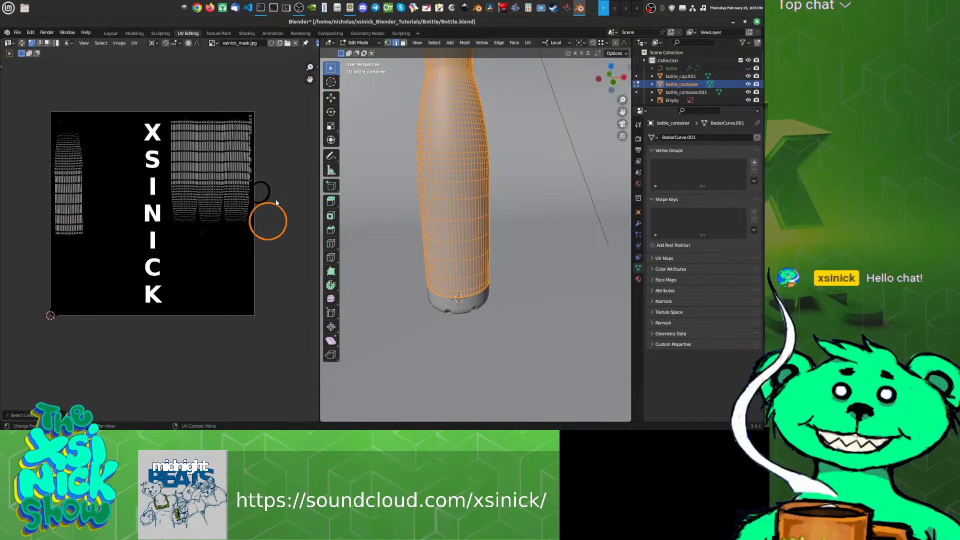
key("l")
key("g")
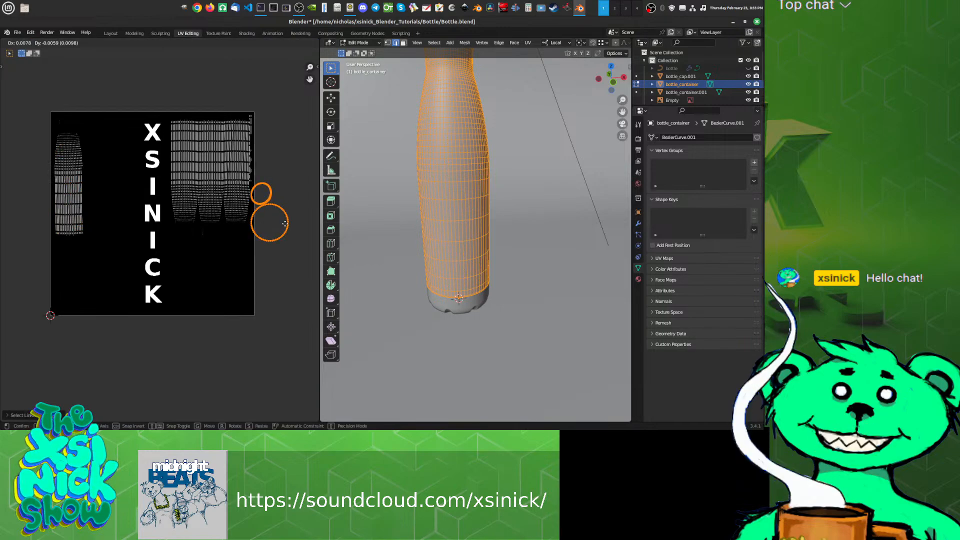
left_click(222, 275)
left_click(254, 115)
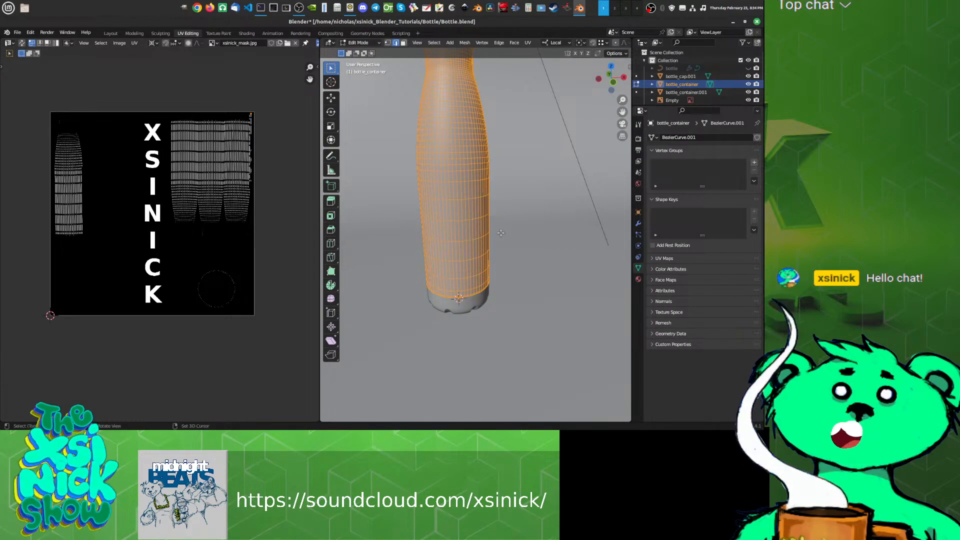
Step: Deselect the bottle body's mesh, switch to face selection, and select one face on the front at mid-height
scroll(501, 234, "down", 3)
scroll(502, 235, "down", 4)
middle_click_drag(499, 240, 492, 226)
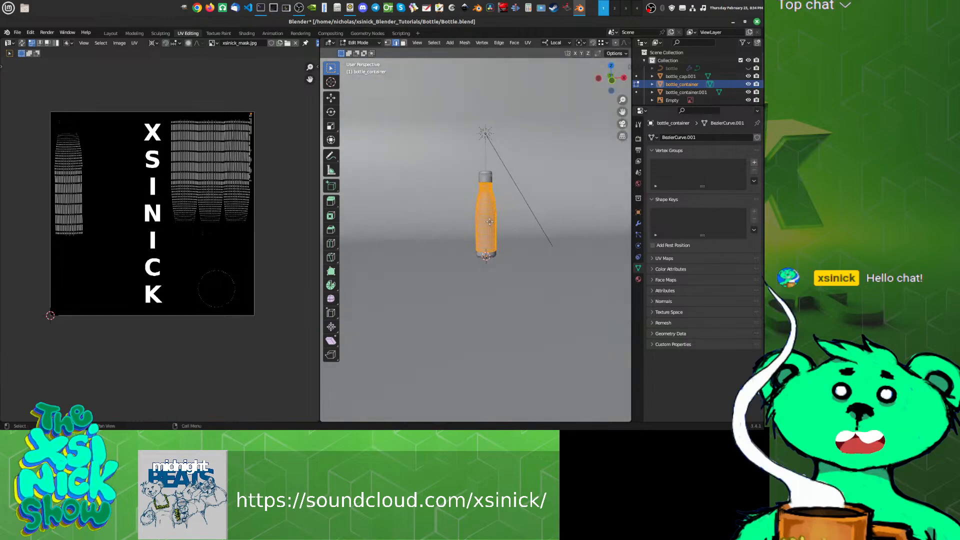
scroll(486, 219, "up", 6)
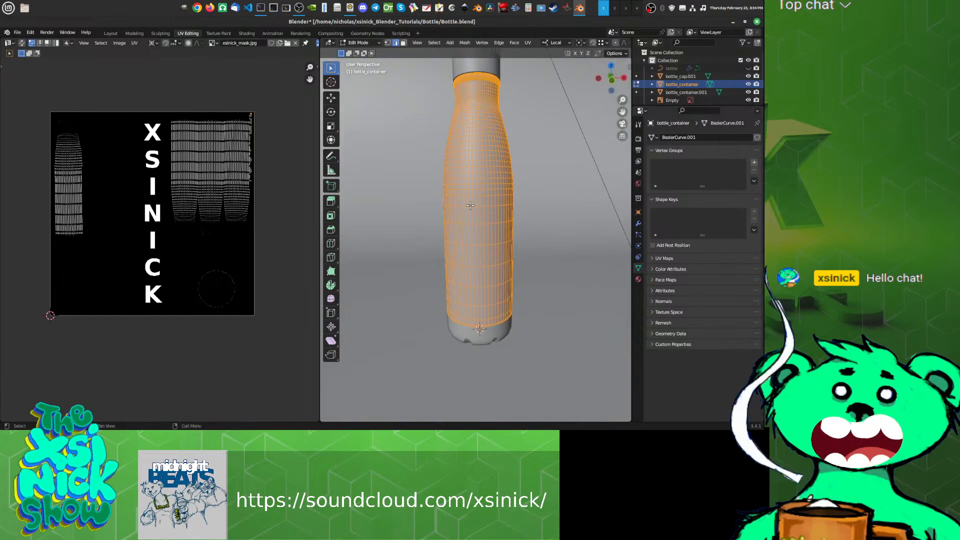
key("alt+a")
key("ctrl+Tab")
left_click(462, 222)
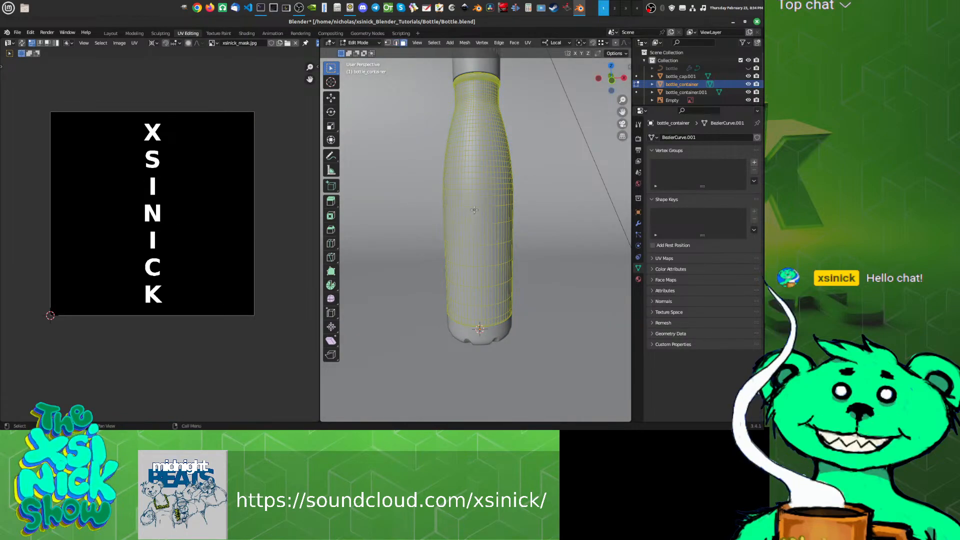
Step: Select a tall rectangular outline of faces on the bottle's lower front with shortest-path picks between its corners
middle_click_drag(473, 209, 480, 205)
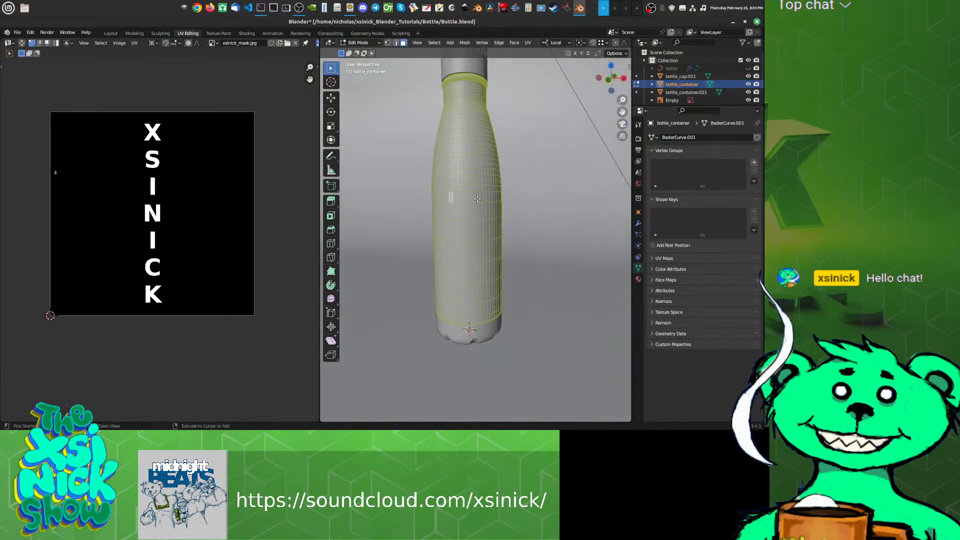
left_click(478, 198, "ctrl")
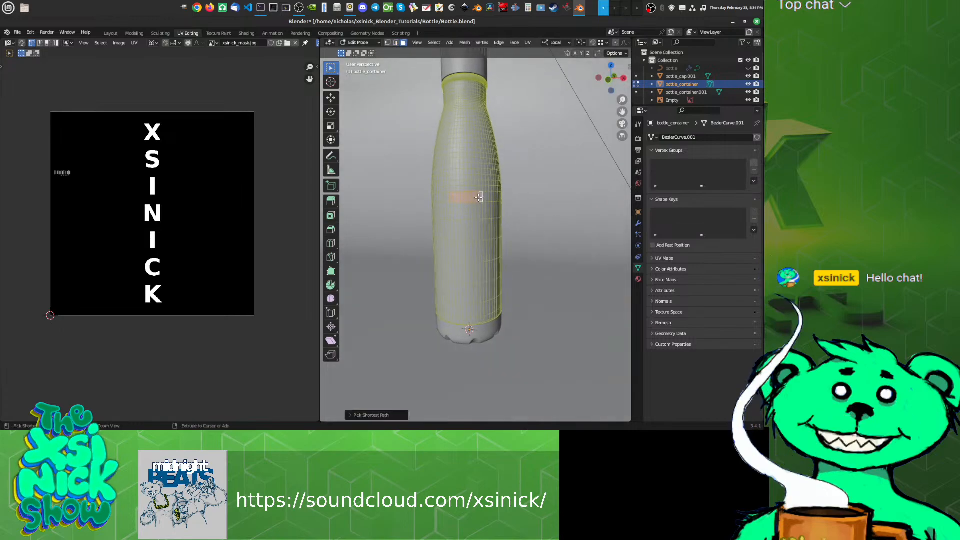
left_click(485, 310, "ctrl")
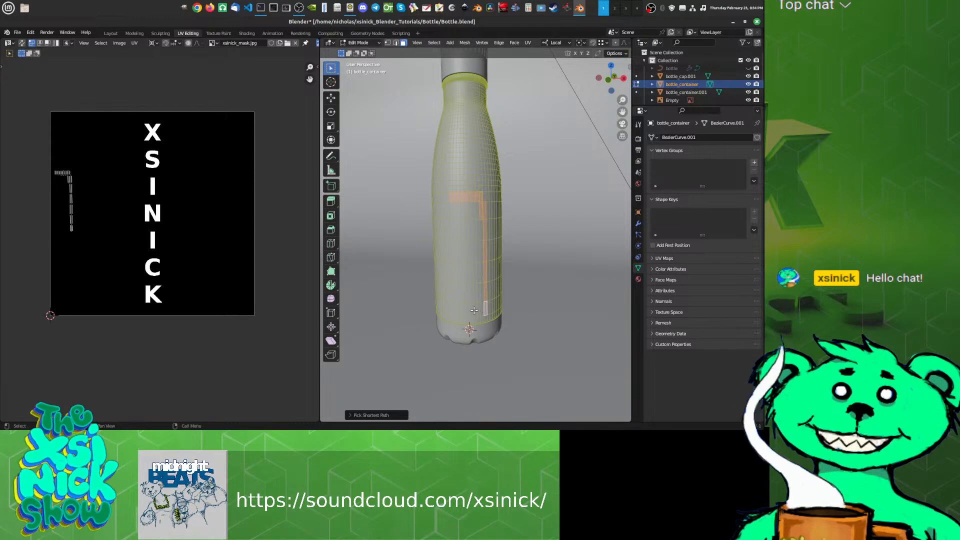
middle_click_drag(474, 310, 464, 309)
left_click(461, 309, "ctrl")
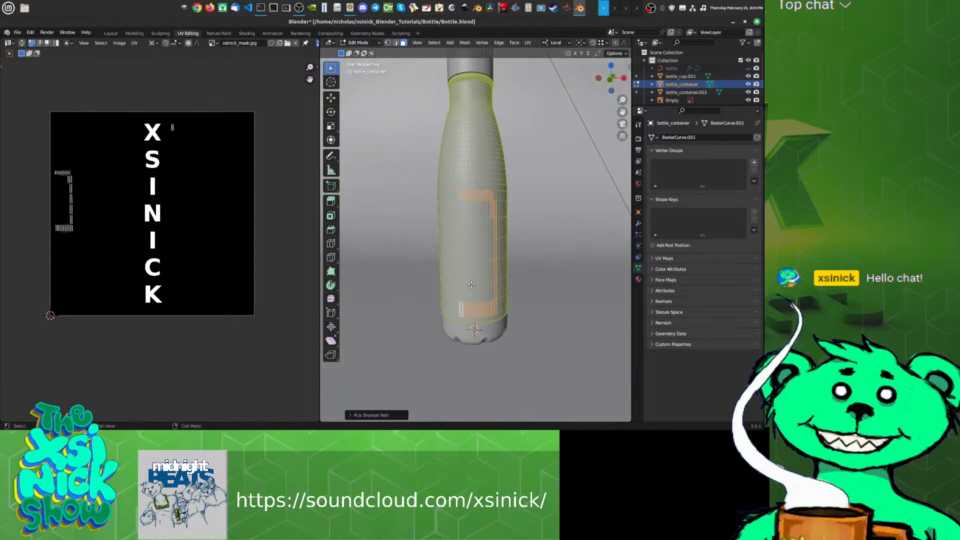
left_click(458, 199, "ctrl")
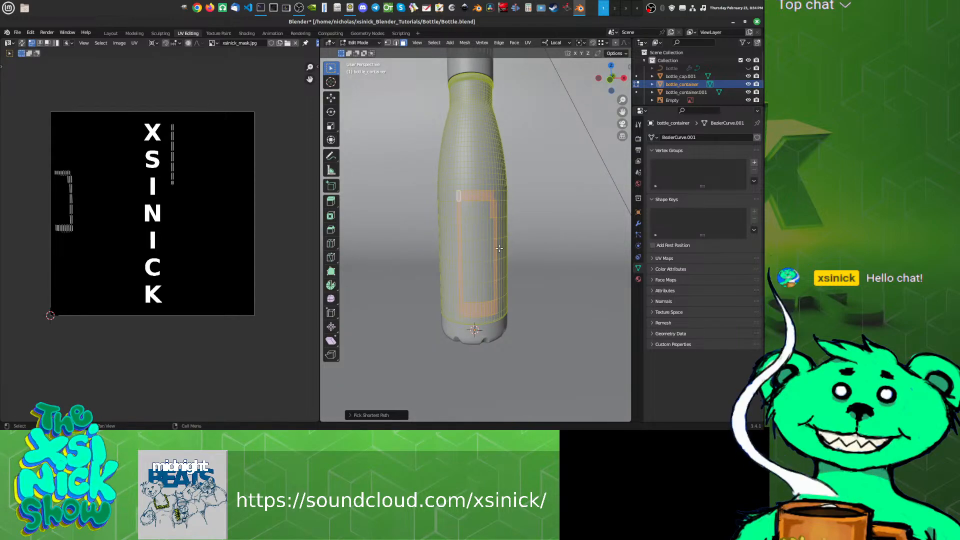
middle_click_drag(458, 198, 459, 202)
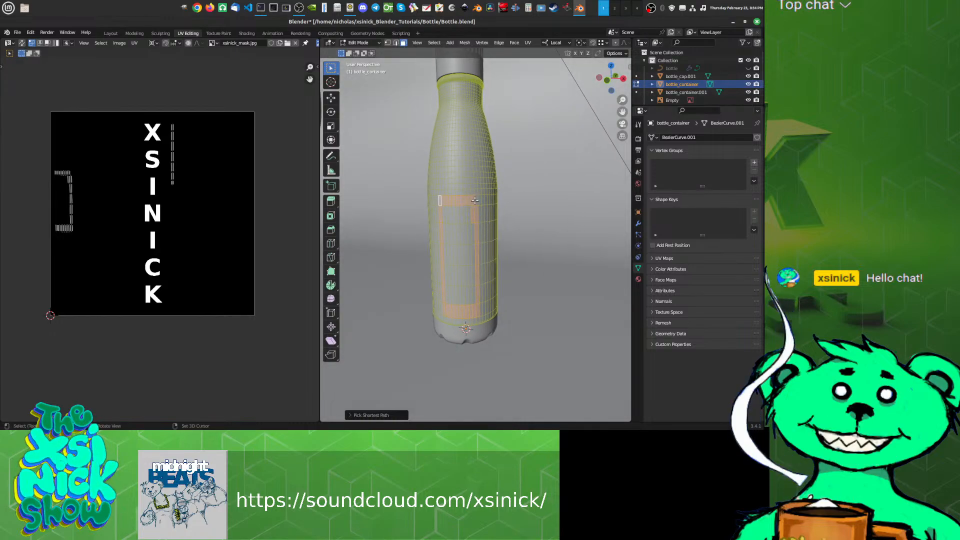
left_click(475, 199, "shift")
middle_click_drag(470, 230, 480, 214)
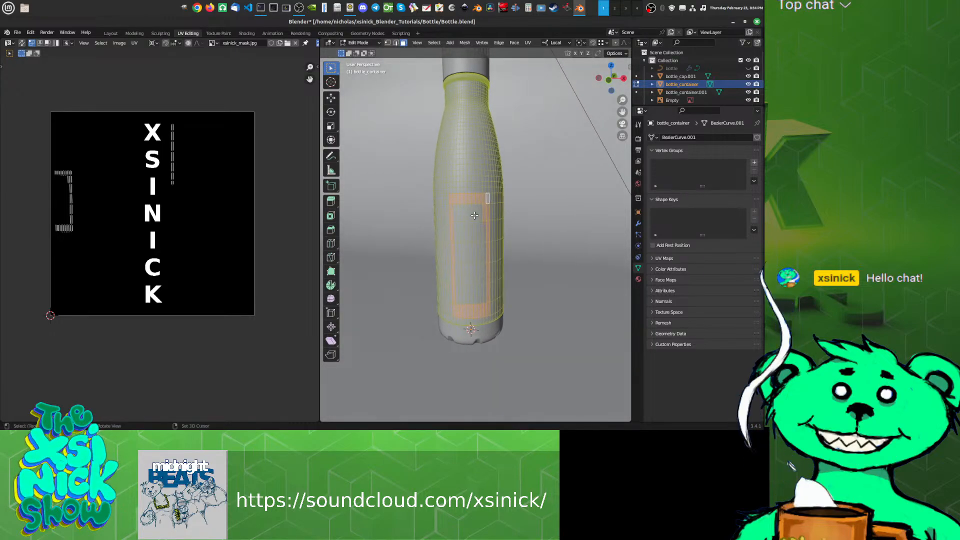
Step: Fill in the face selection inside the rectangular outline using circle select
key("c")
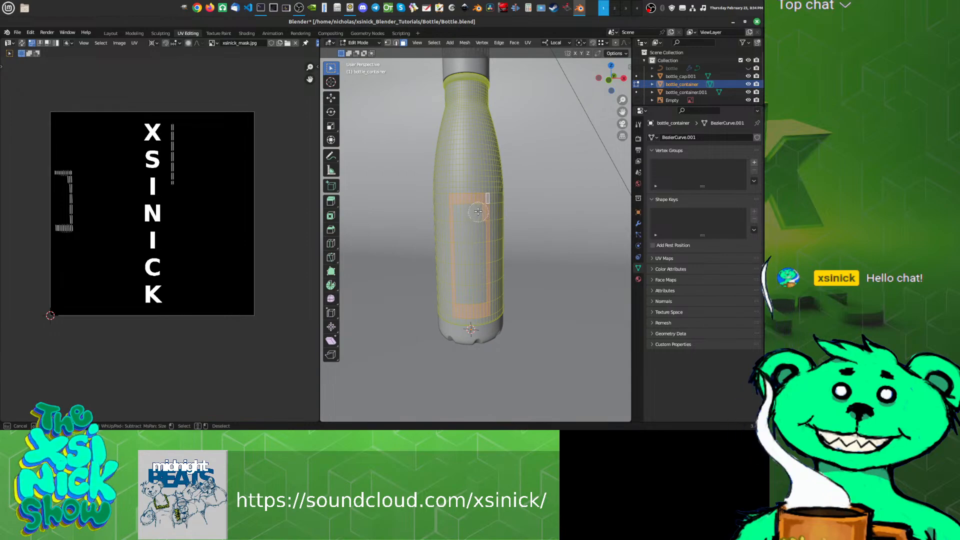
mouse_move(478, 212)
left_mouse_down()
mouse_move(469, 218)
mouse_move(468, 286)
left_mouse_up()
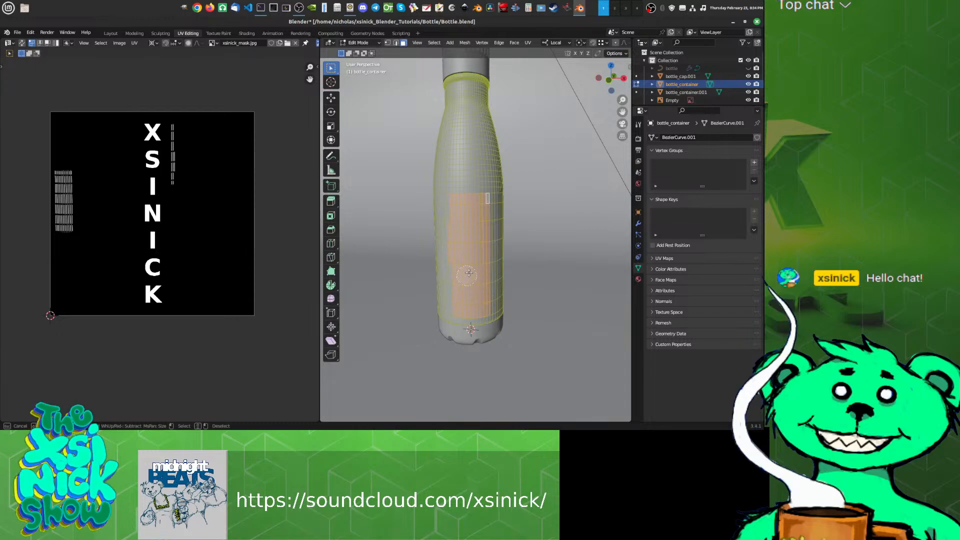
key("Escape")
Step: Extend the front face selection upward across its full width with shortest-path picks
middle_click_drag(461, 247, 508, 279)
scroll(470, 231, "up", 2)
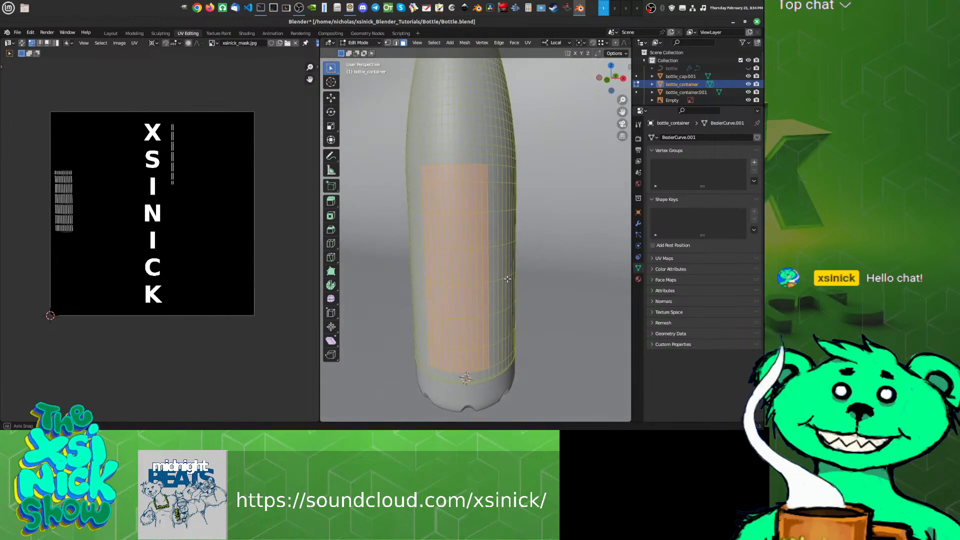
scroll(507, 270, "down", 3)
middle_click_drag(486, 235, 482, 259, "shift")
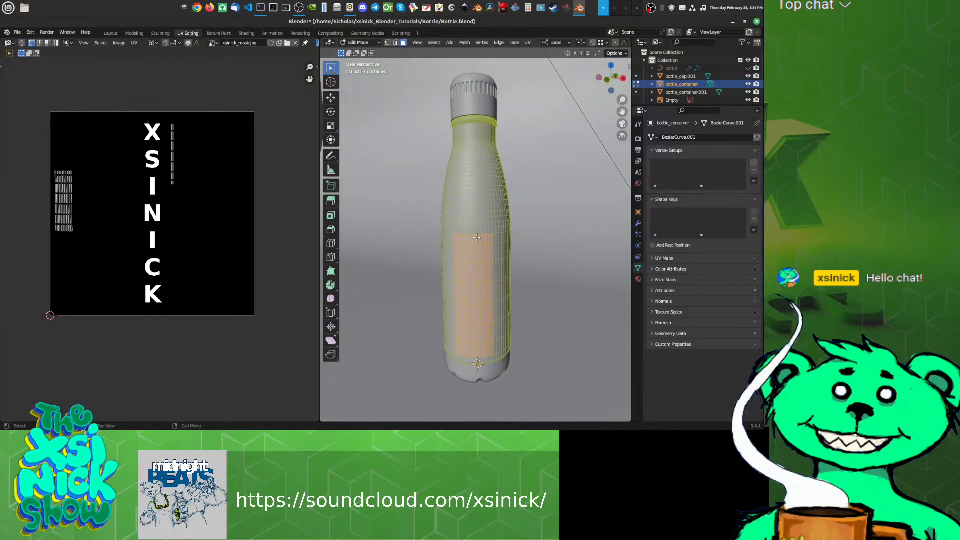
scroll(478, 236, "up", 3)
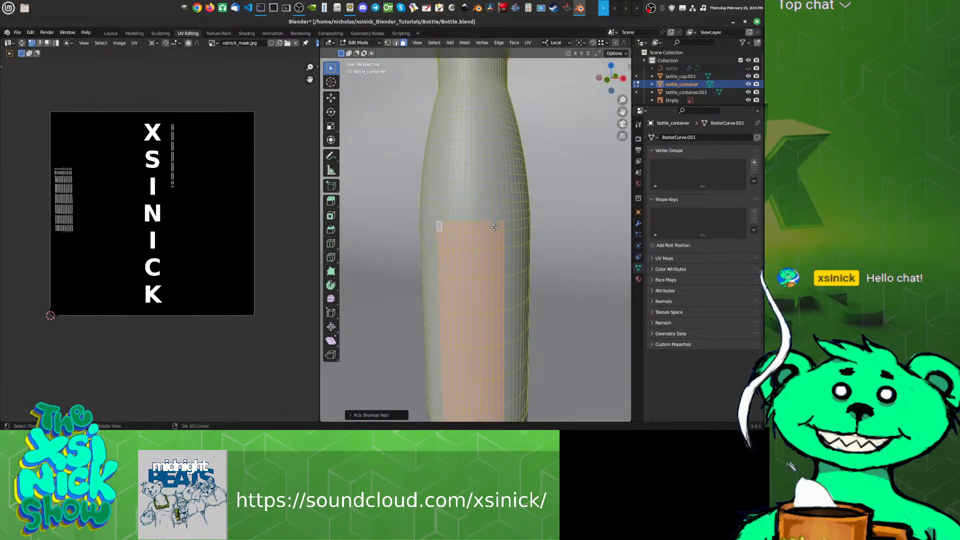
scroll(495, 229, "down", 4)
middle_click_drag(499, 270, 498, 291, "shift")
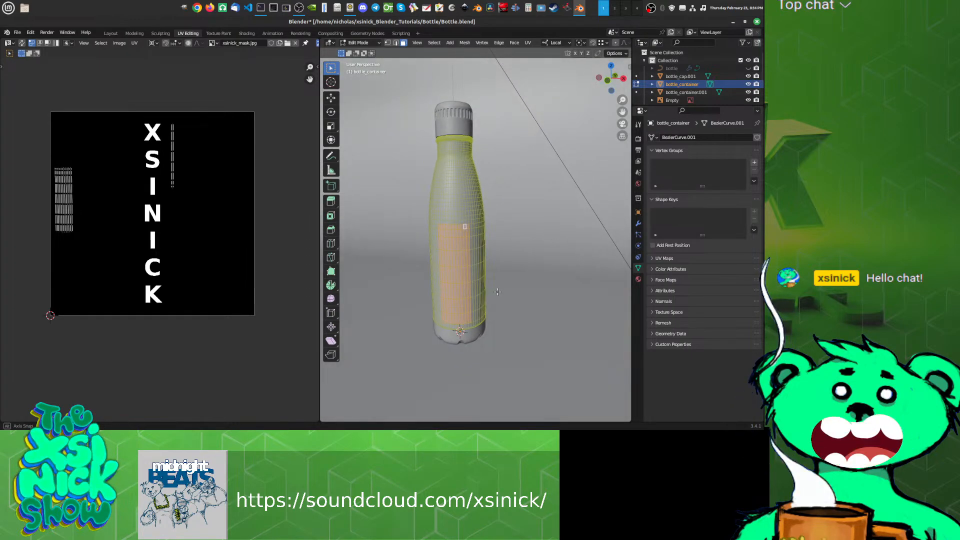
Step: Check the bottle in the Shading workspace and against the reference photo in the Layout workspace, and return to UV Editing
left_click(243, 34)
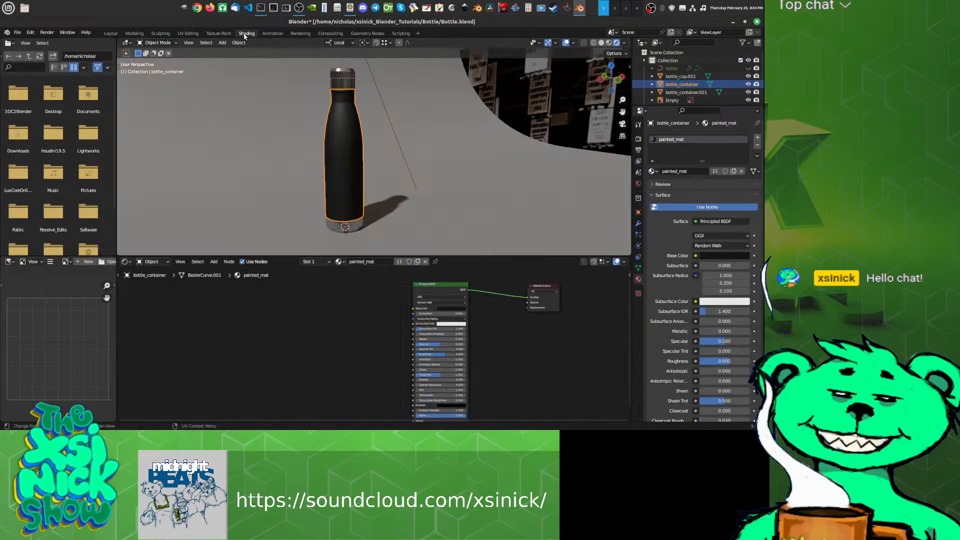
left_click(602, 43)
left_click(594, 43)
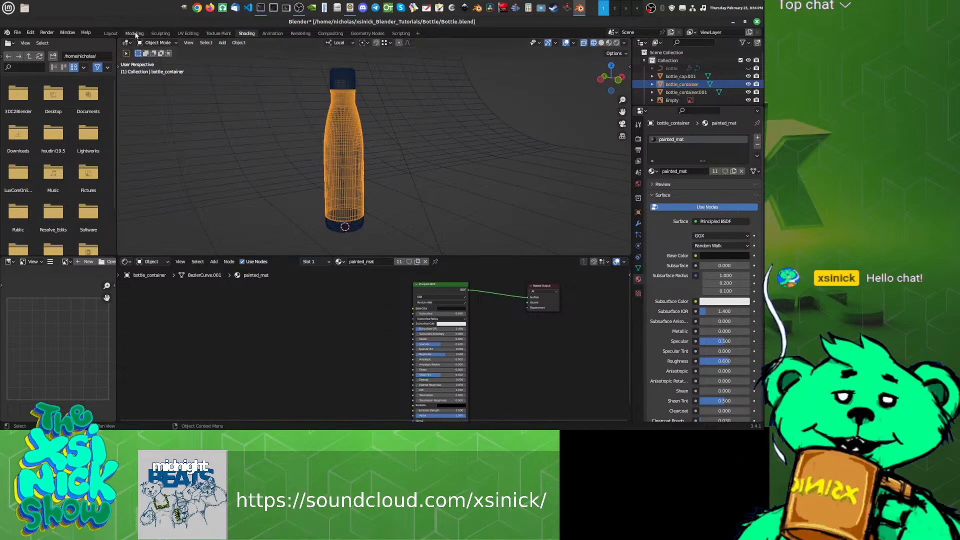
left_click(111, 33)
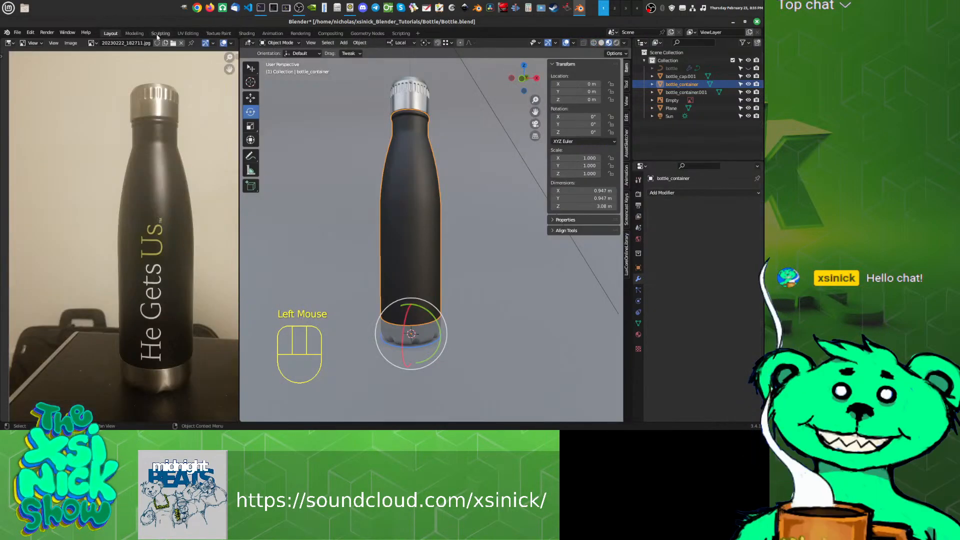
left_click(188, 33)
Step: Unwrap the selected rectangular patch of faces on the bottle's front
middle_click_drag(424, 181, 474, 204)
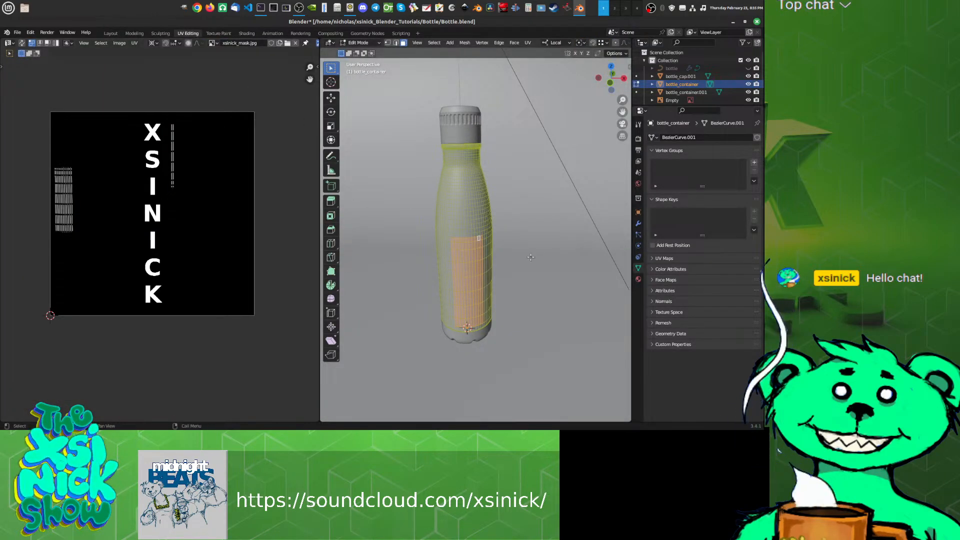
middle_click_drag(530, 257, 490, 251)
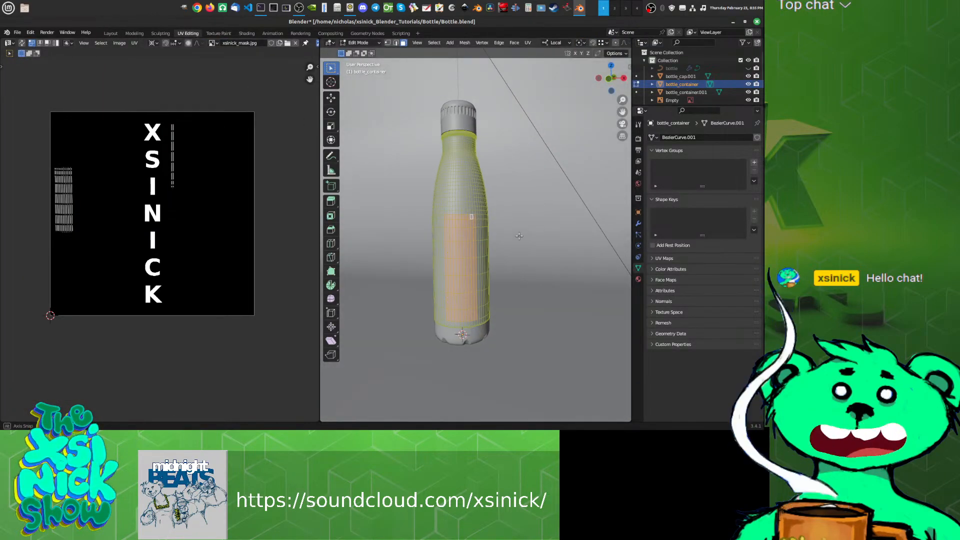
key("u")
left_click(491, 240)
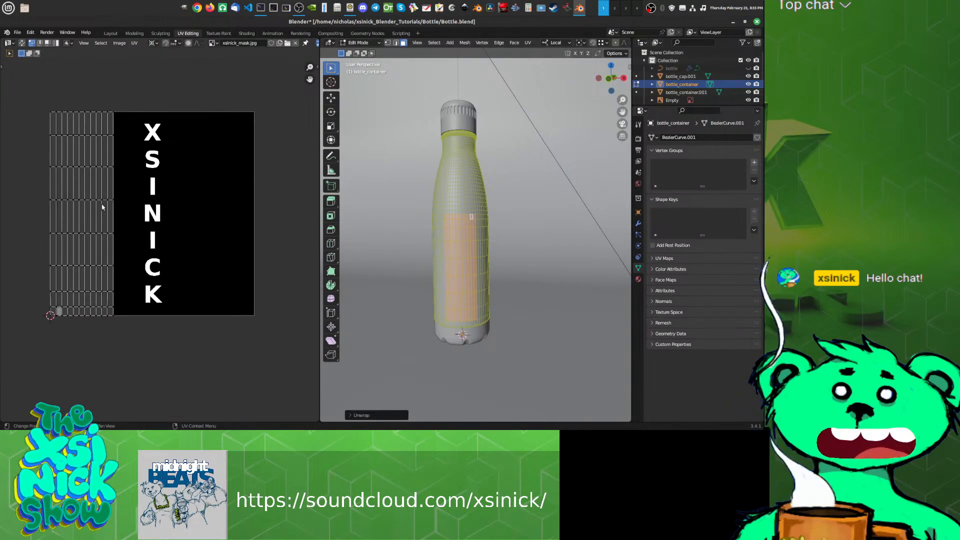
Step: Select all of the patch's UVs and move them about 0.35 along X to center them over the XSINICK lettering
key("a")
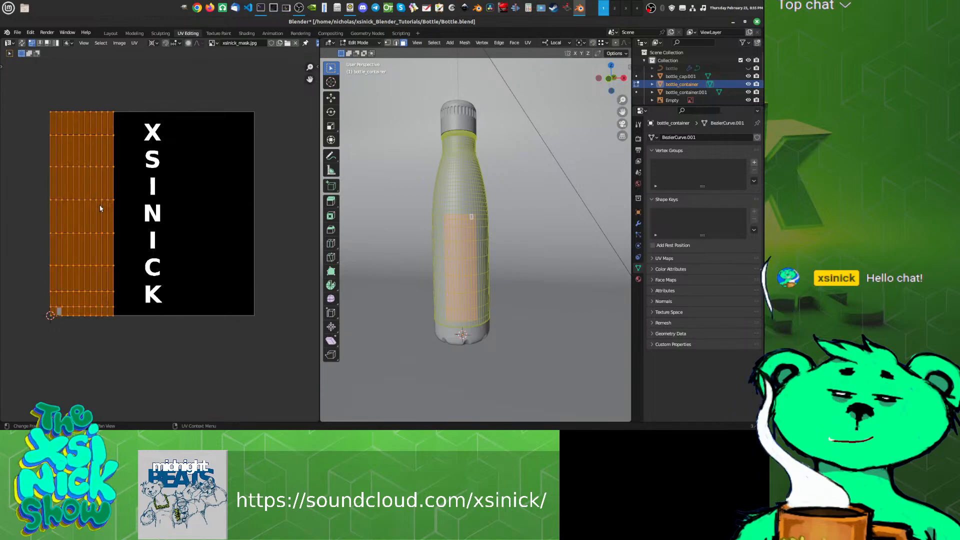
key("g")
key("x")
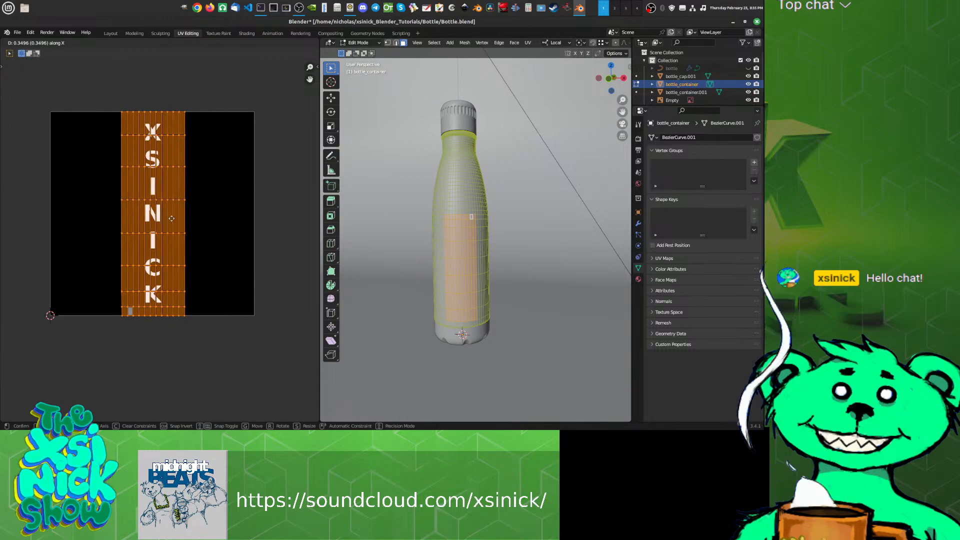
left_click(171, 221)
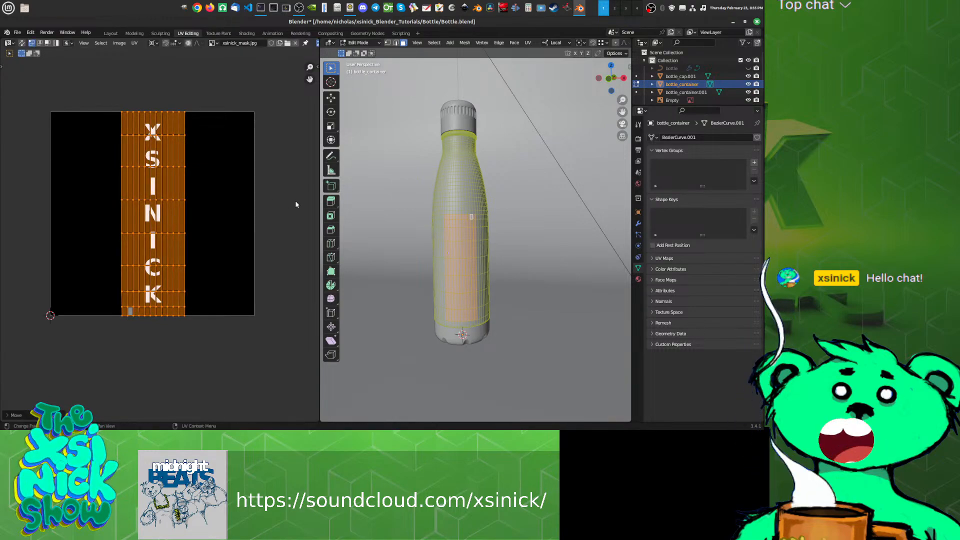
Step: Leave Edit Mode and show the bottle in Material Preview in the Shading workspace
key("Tab")
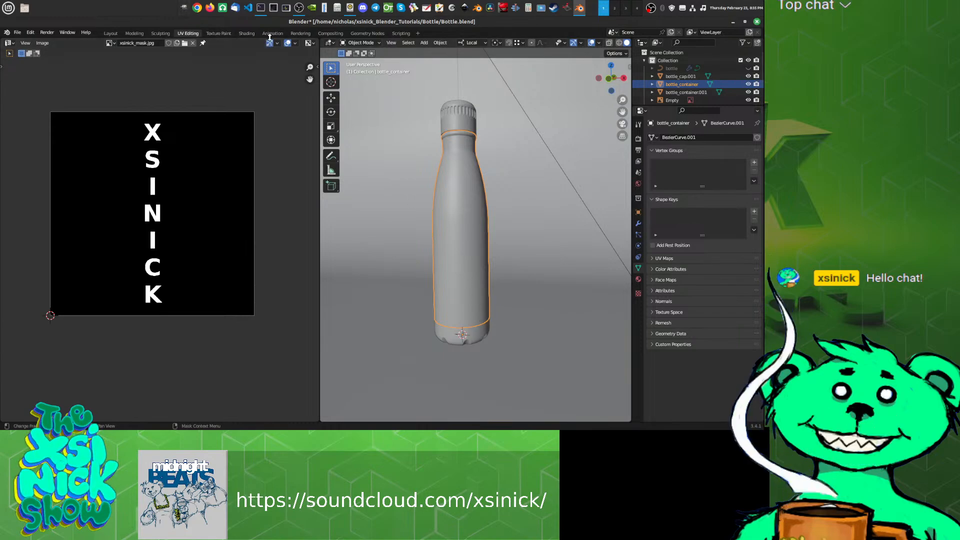
left_click(247, 33)
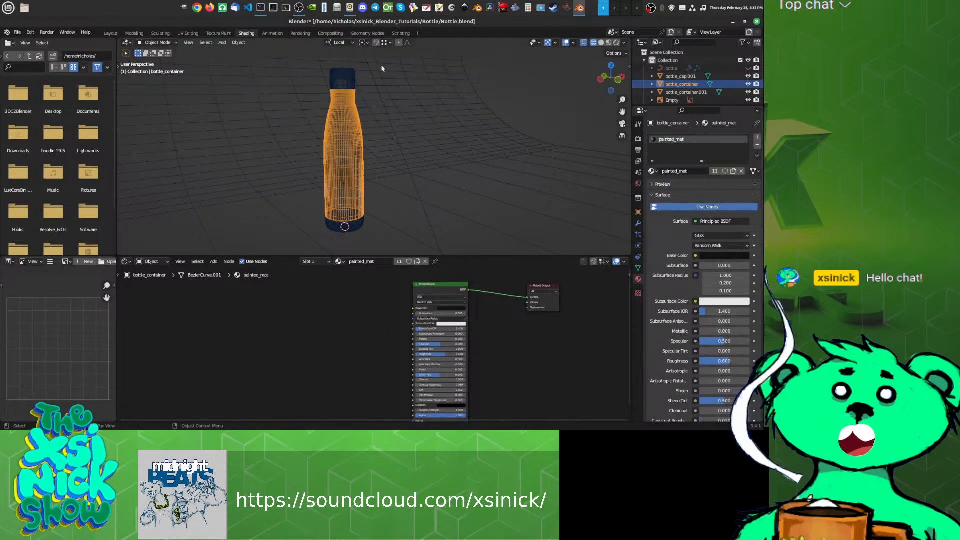
left_click(609, 43)
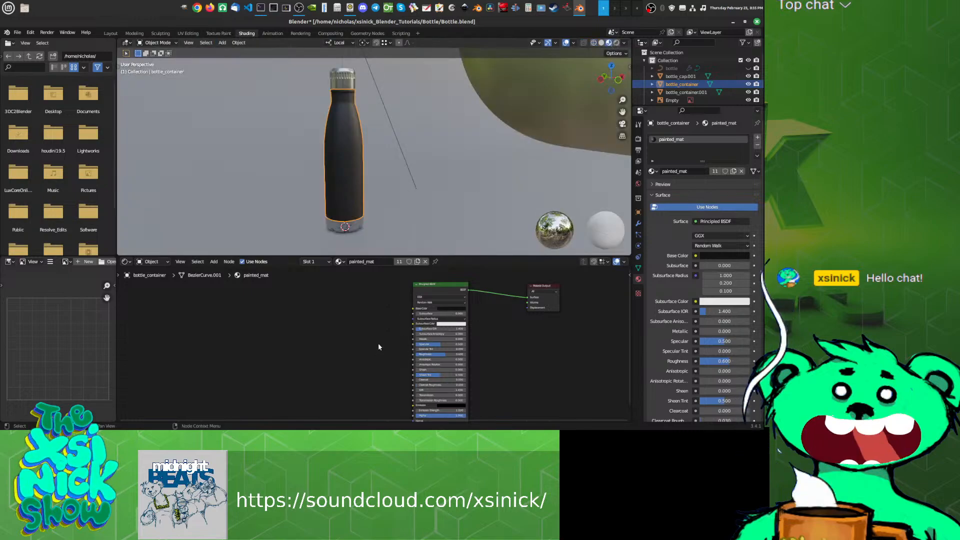
Step: Add an Image Texture node with xsinick_mask.jpg to painted_mat and connect its Color to the Principled BSDF's Base Color
middle_click_drag(378, 344, 353, 317)
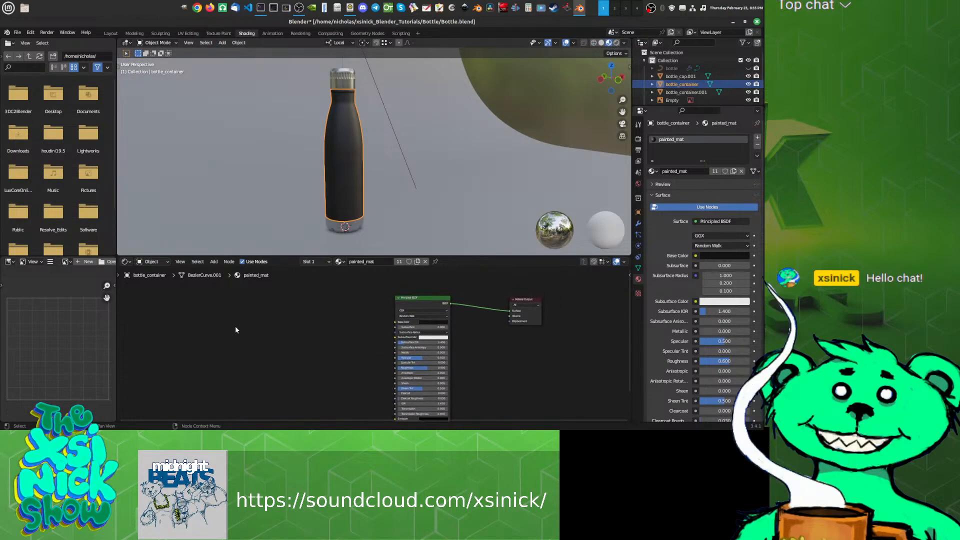
key("shift+a")
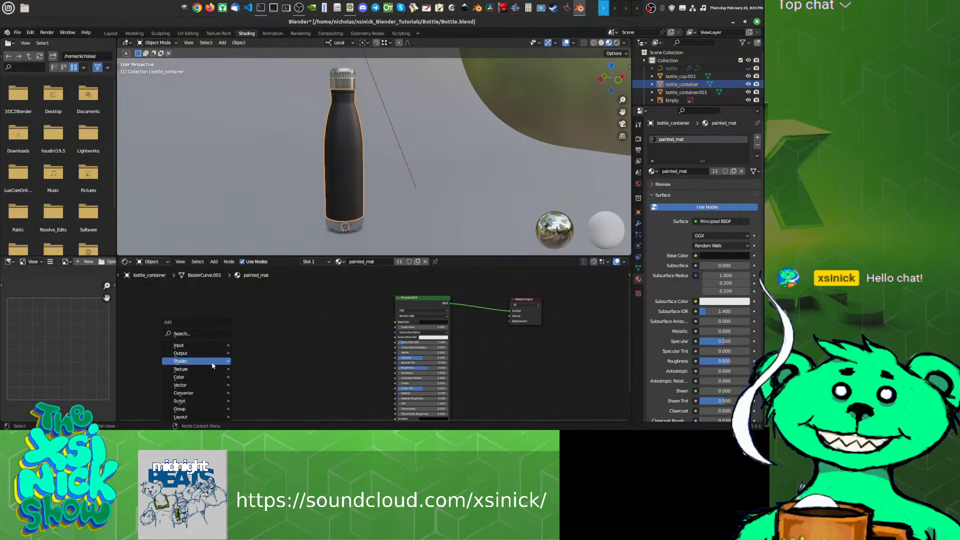
mouse_move(212, 371)
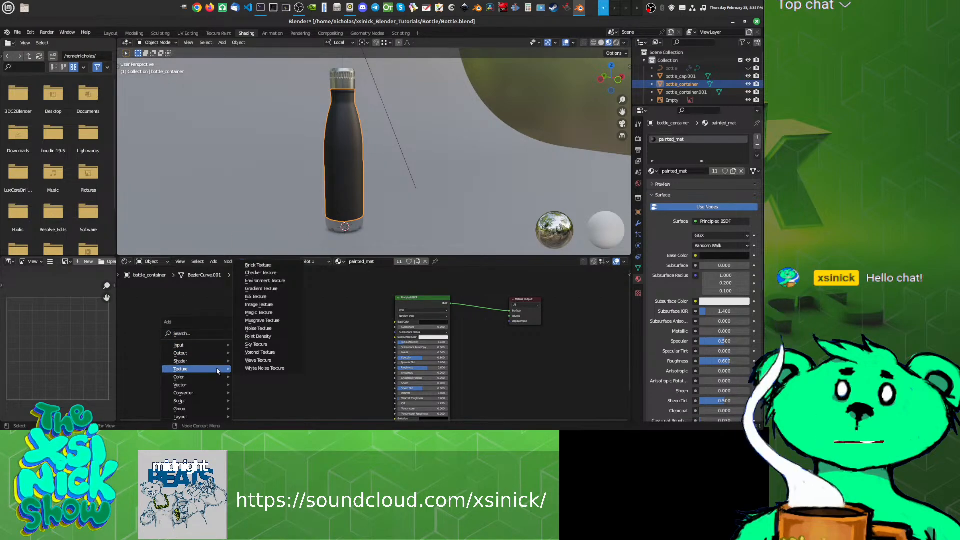
left_click(259, 305)
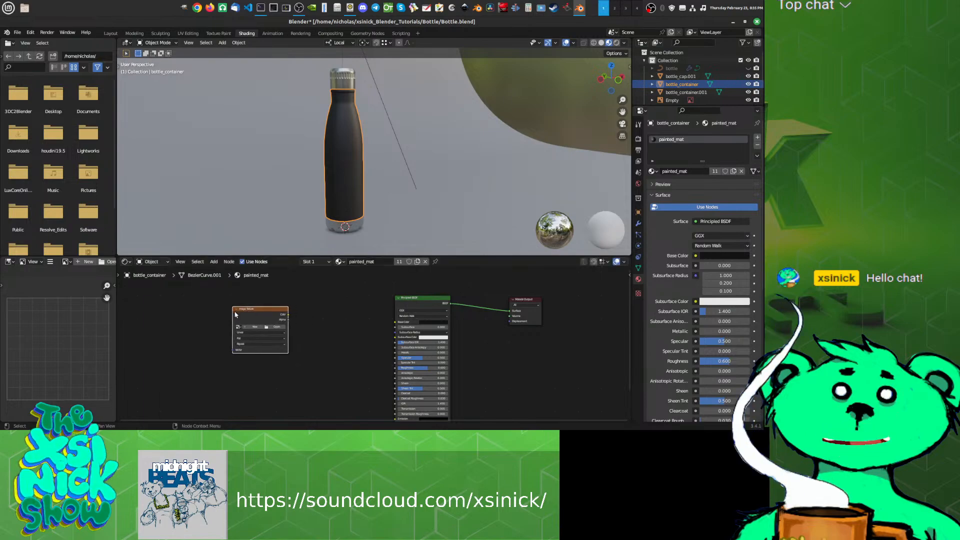
left_click(239, 326)
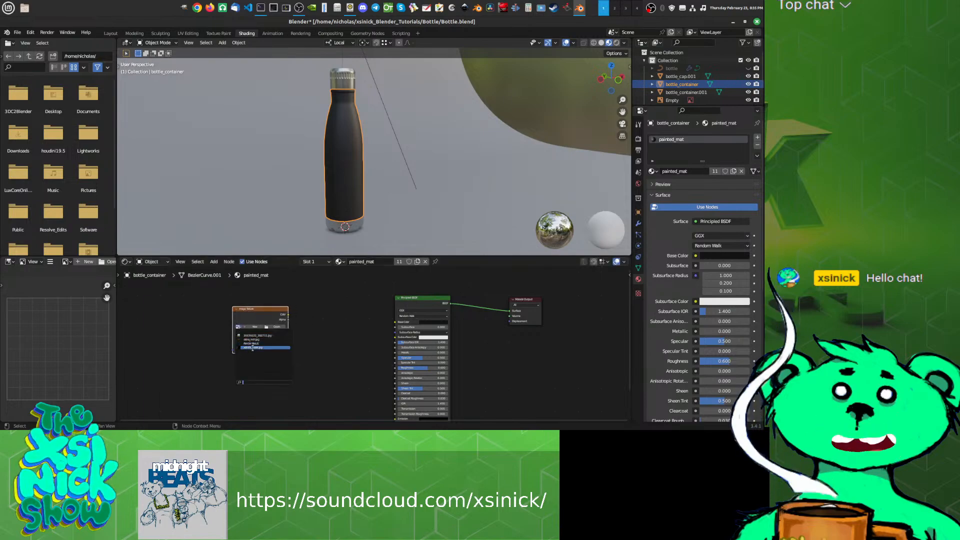
left_click(252, 348)
scroll(294, 325, "up", 2)
left_click_drag(287, 311, 430, 325)
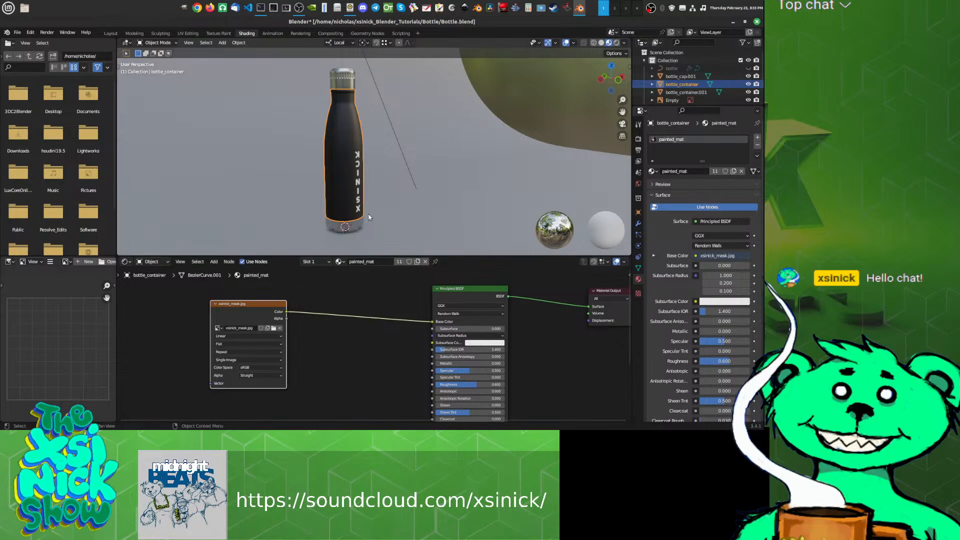
middle_click_drag(389, 205, 353, 137)
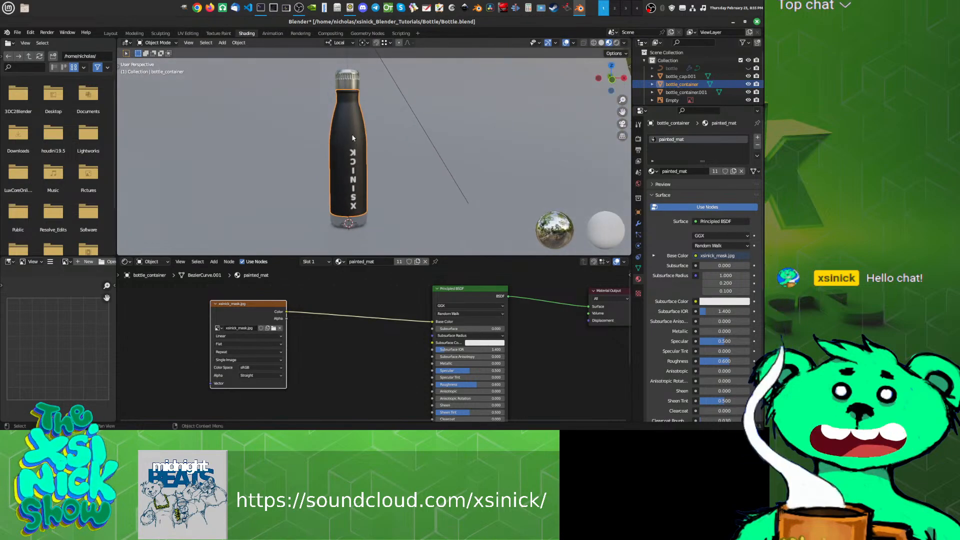
scroll(353, 161, "up", 2)
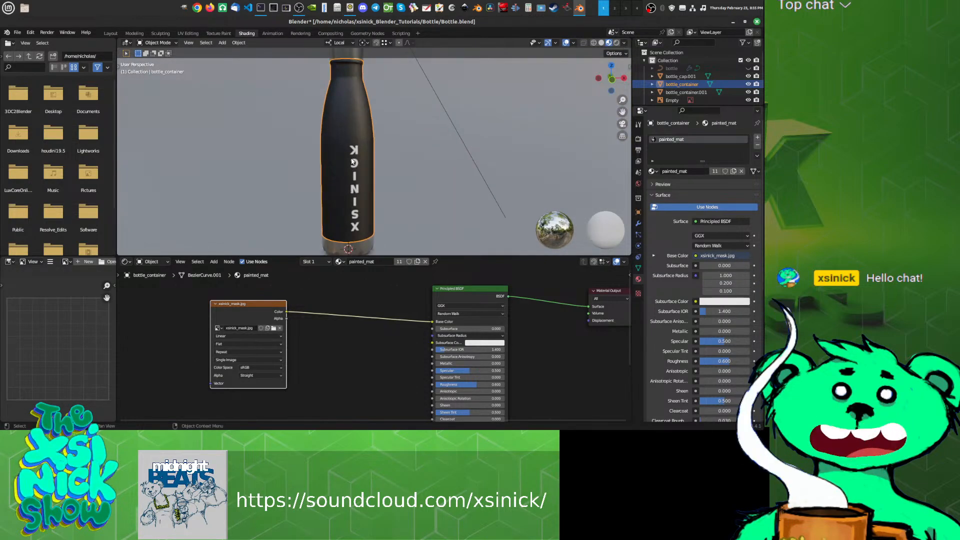
Step: Rotate the front patch's UVs by 180 degrees in the UV Editing workspace and check the lettering in the Shading workspace
left_click(195, 33)
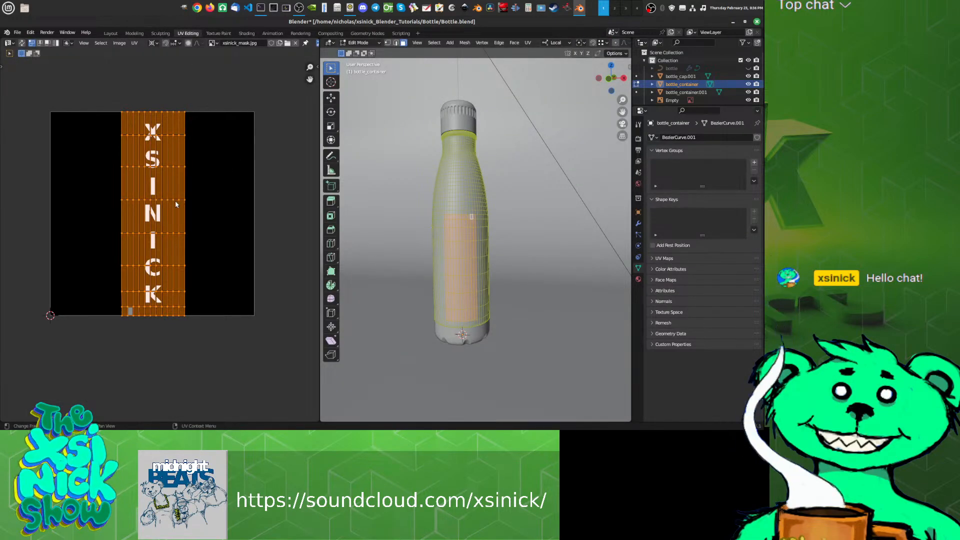
key("r")
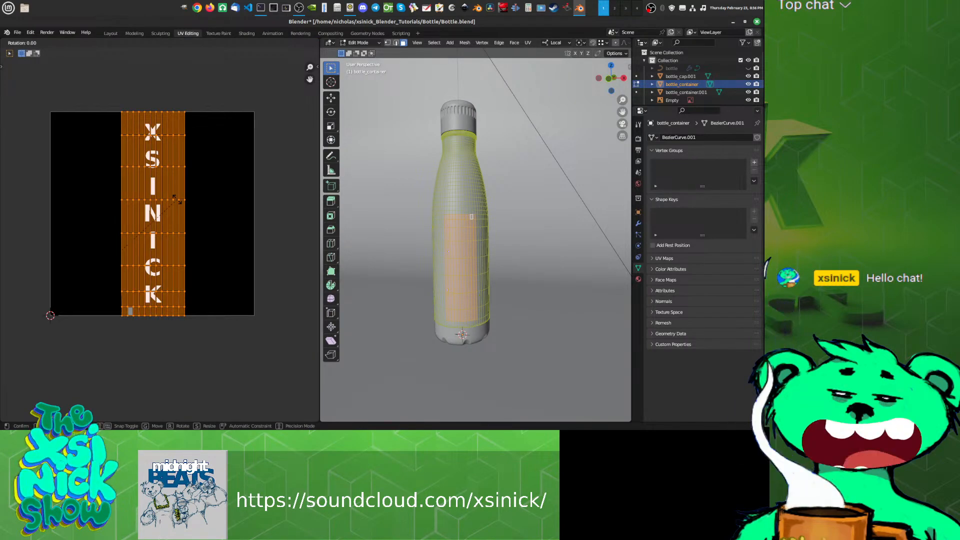
right_click(177, 201)
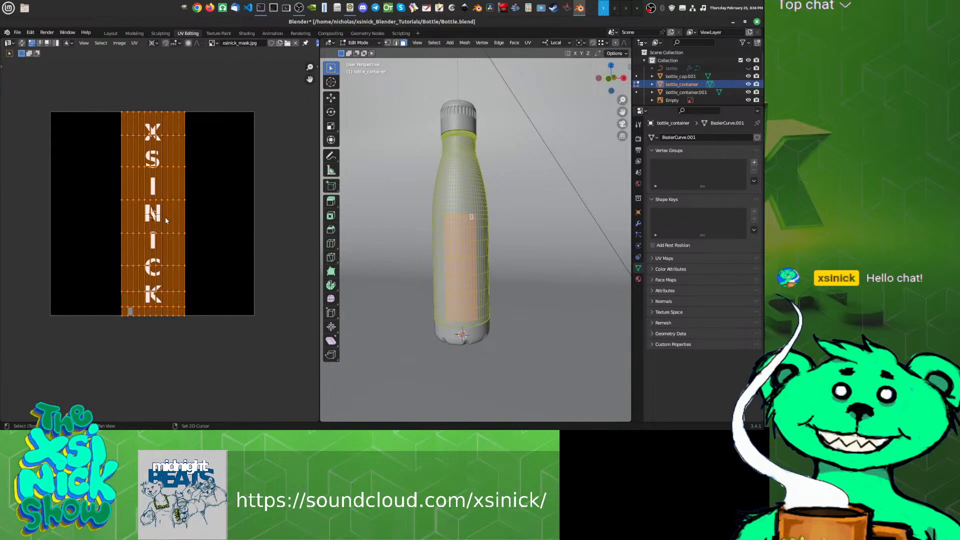
key("r")
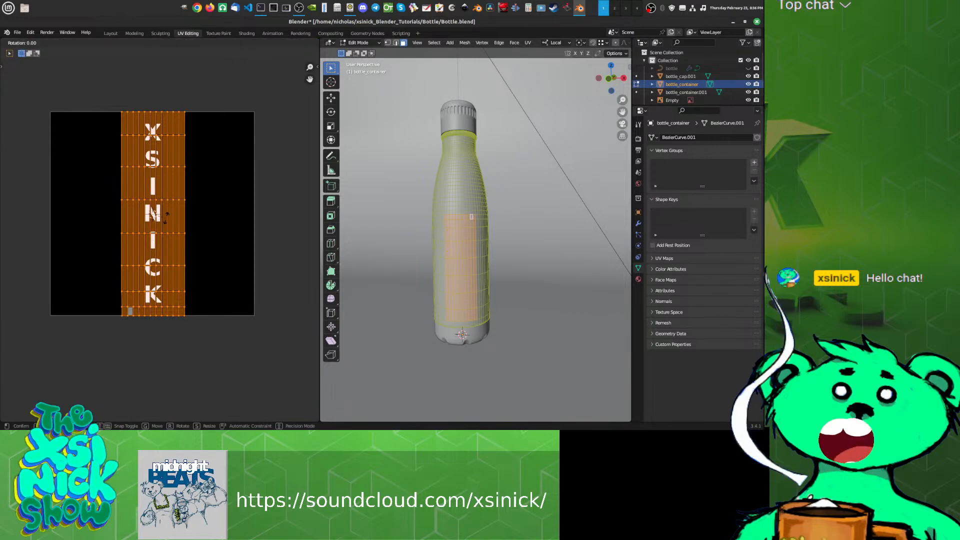
type("180")
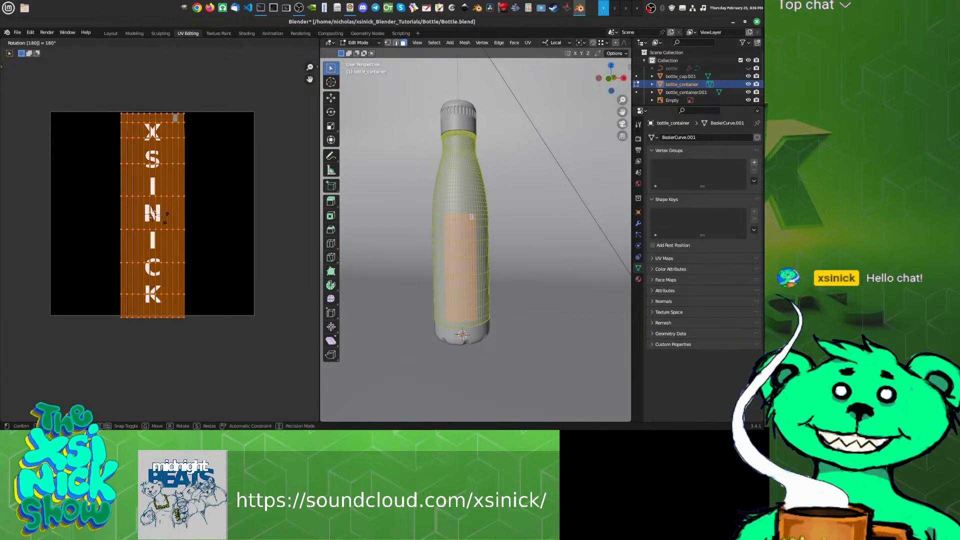
key("Return")
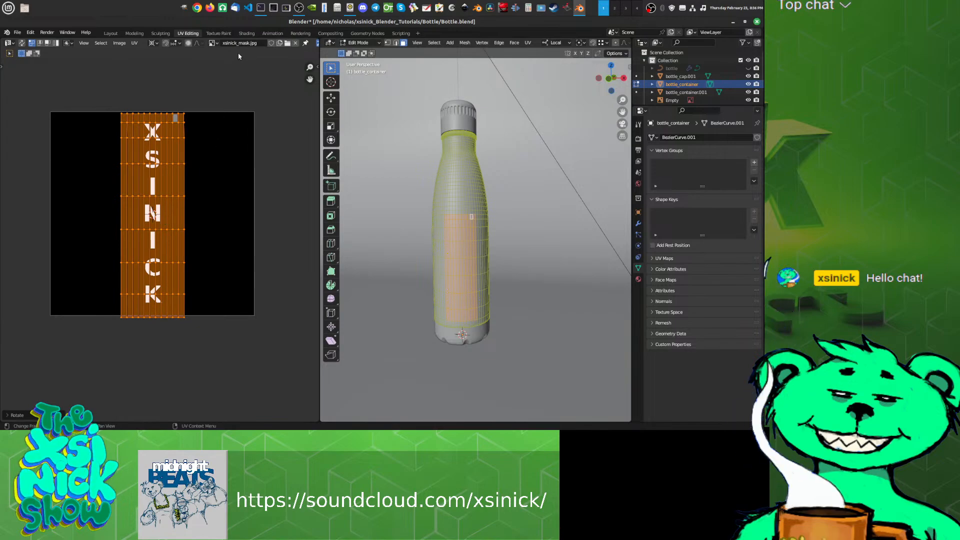
left_click(246, 33)
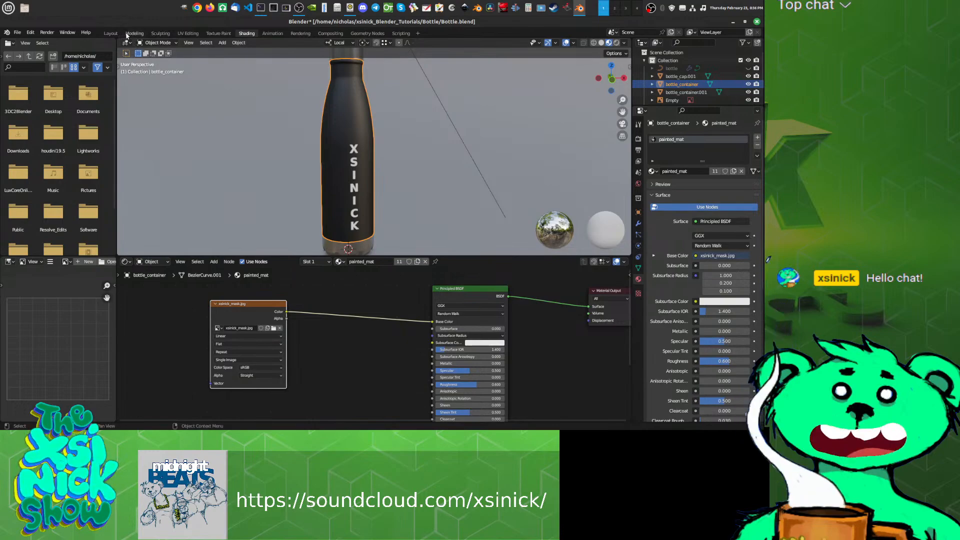
Step: Nudge the patch's UVs up by about 0.009 to fit the mask image, leave Edit Mode and check the lettering in the Shading workspace
left_click(188, 33)
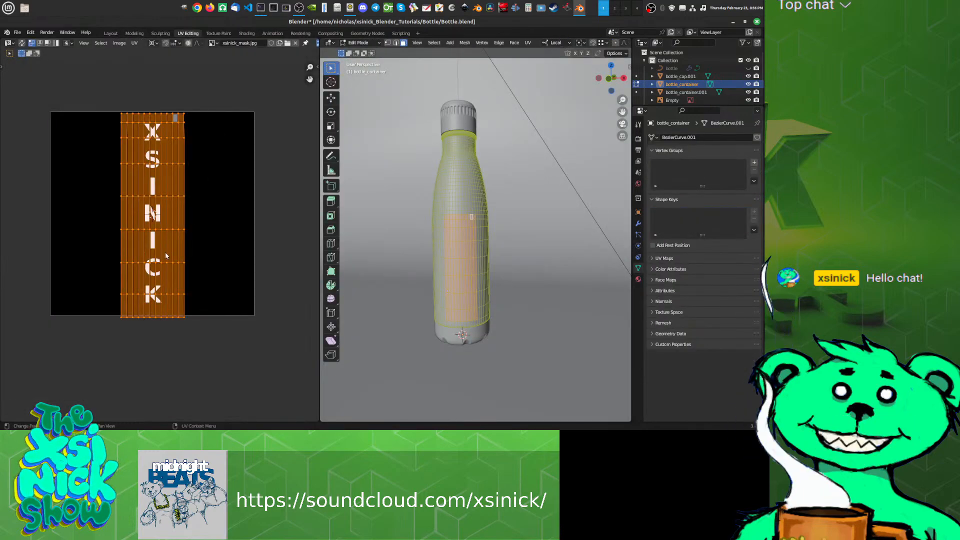
scroll(166, 256, "up", 1)
key("g")
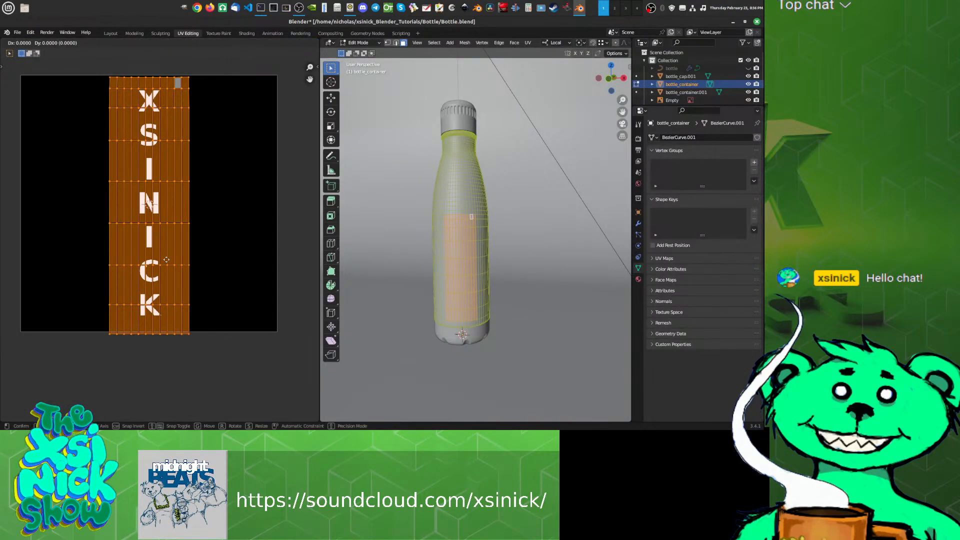
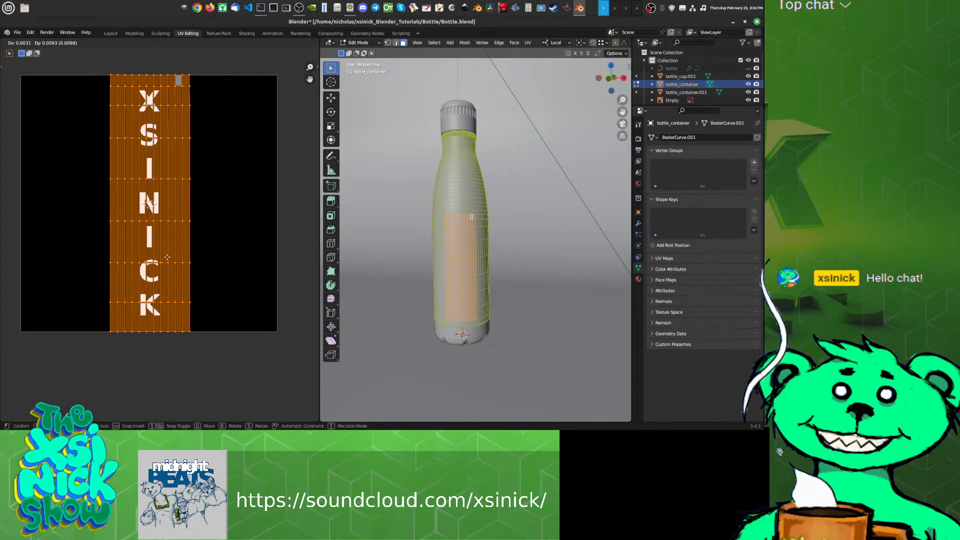
left_click(167, 259)
key("Tab")
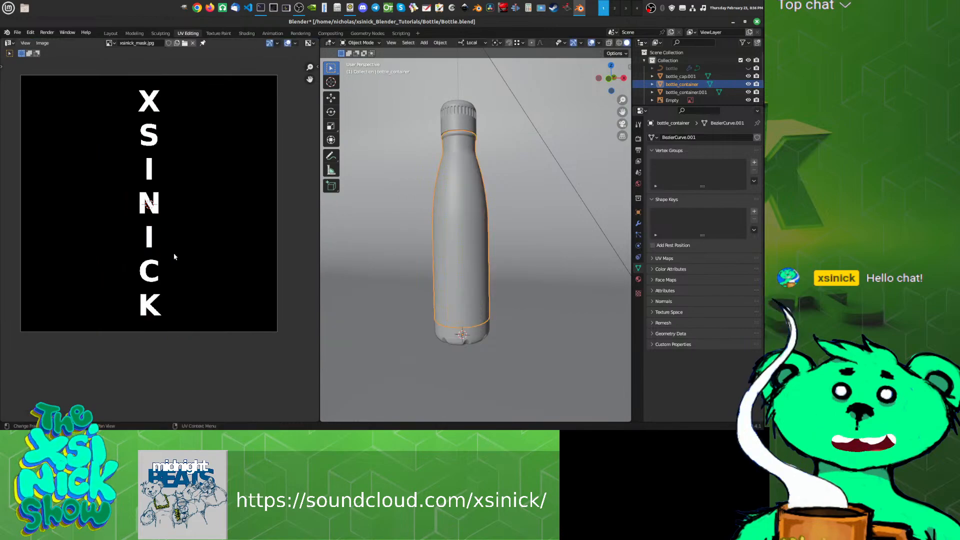
left_click(247, 34)
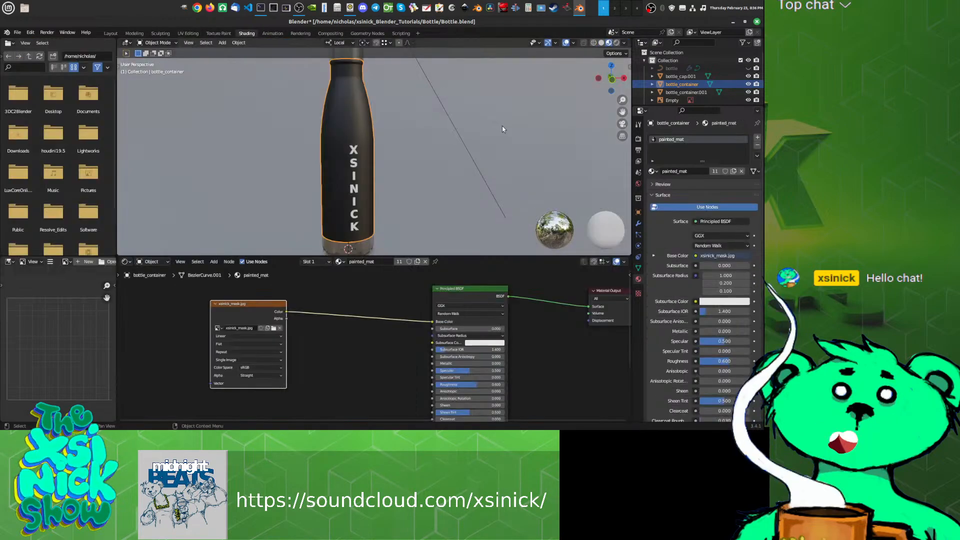
middle_click_drag(493, 168, 465, 169)
middle_click_drag(484, 163, 476, 168)
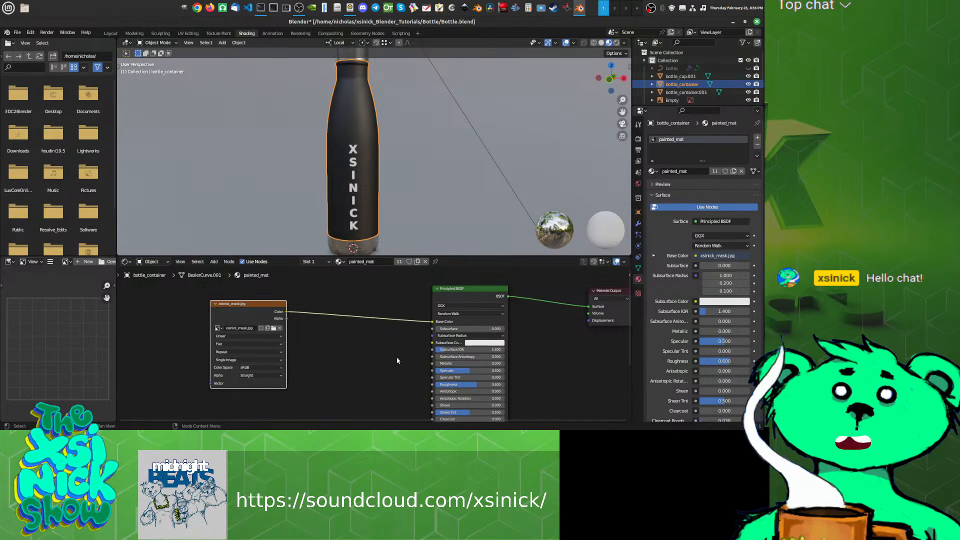
Step: Duplicate the Principled BSDF node and place the copy in the empty space beyond the Material Output node
scroll(309, 350, "down", 2)
scroll(315, 343, "down", 3)
middle_click_drag(401, 358, 293, 335)
mouse_move(329, 305)
middle_mouse_down()
mouse_move(358, 333)
mouse_move(401, 340)
mouse_move(314, 315)
middle_mouse_up()
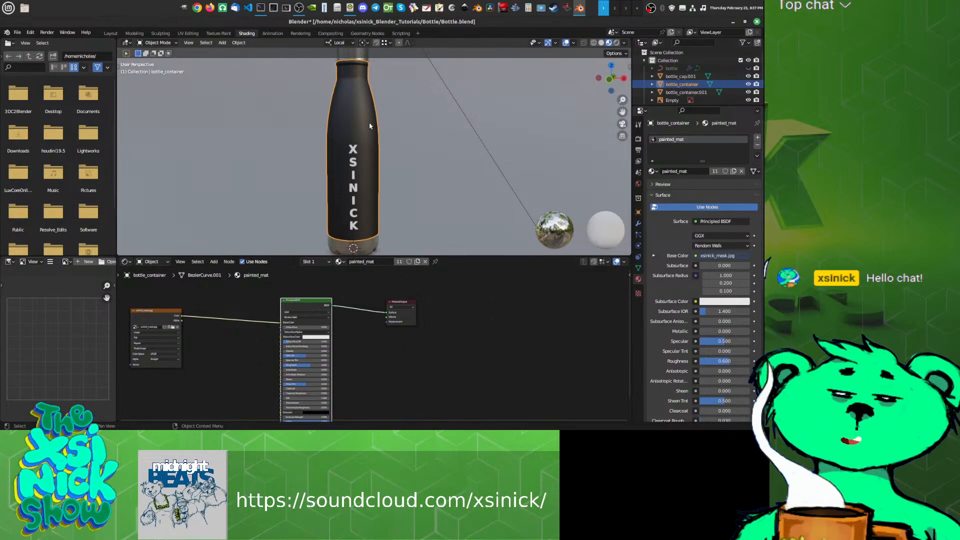
middle_click_drag(362, 337, 346, 336)
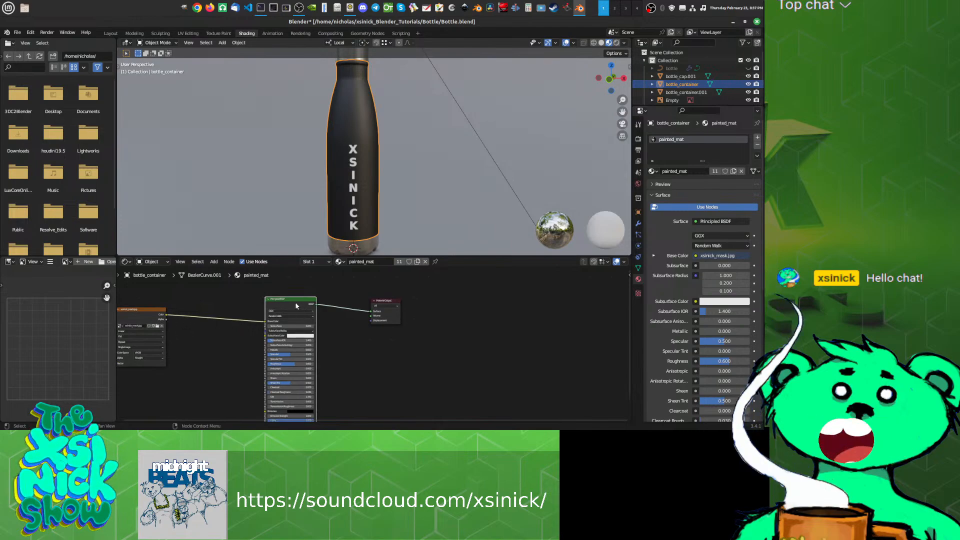
key("shift+d")
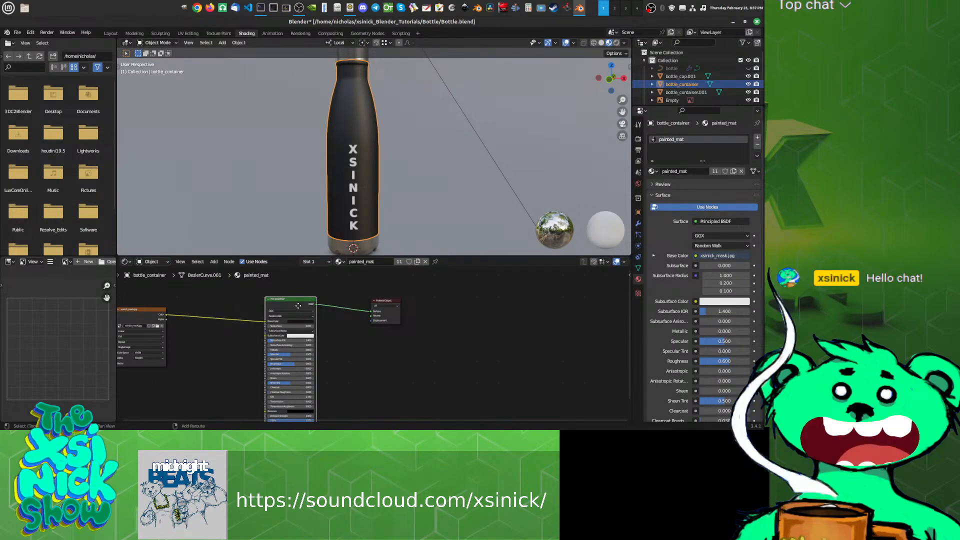
left_click(465, 320)
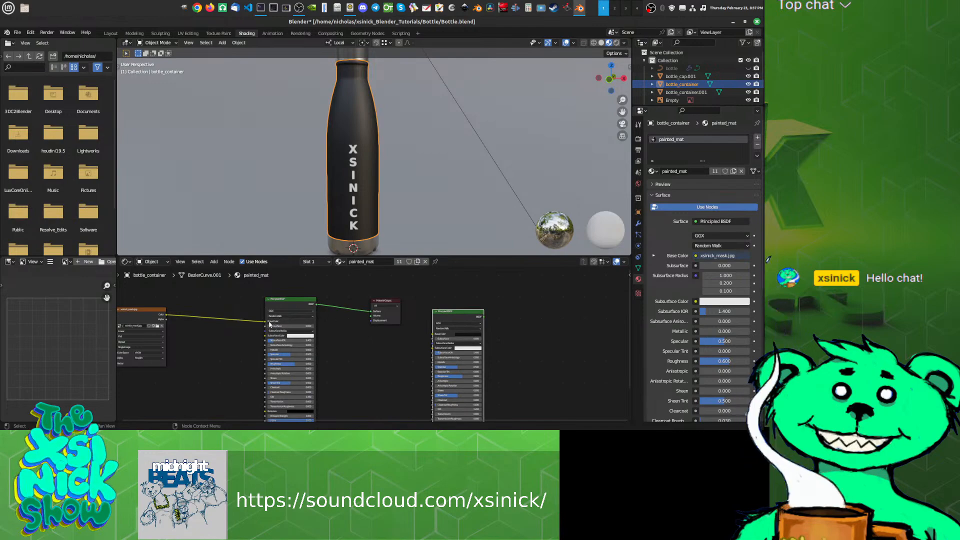
Step: Disconnect the mask image from the original Principled BSDF's Base Color and move that node down, closer to the image texture
left_click_drag(267, 323, 245, 322)
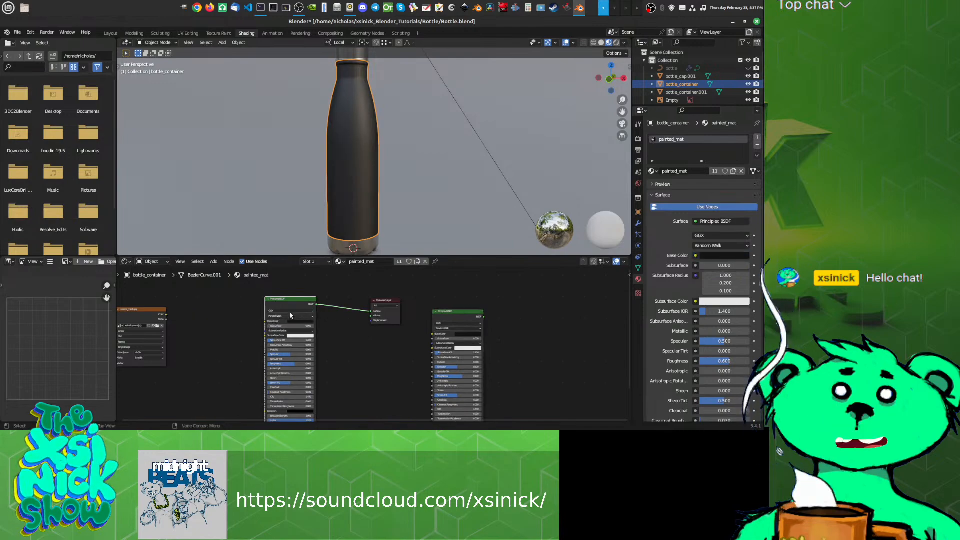
left_click_drag(291, 301, 251, 329)
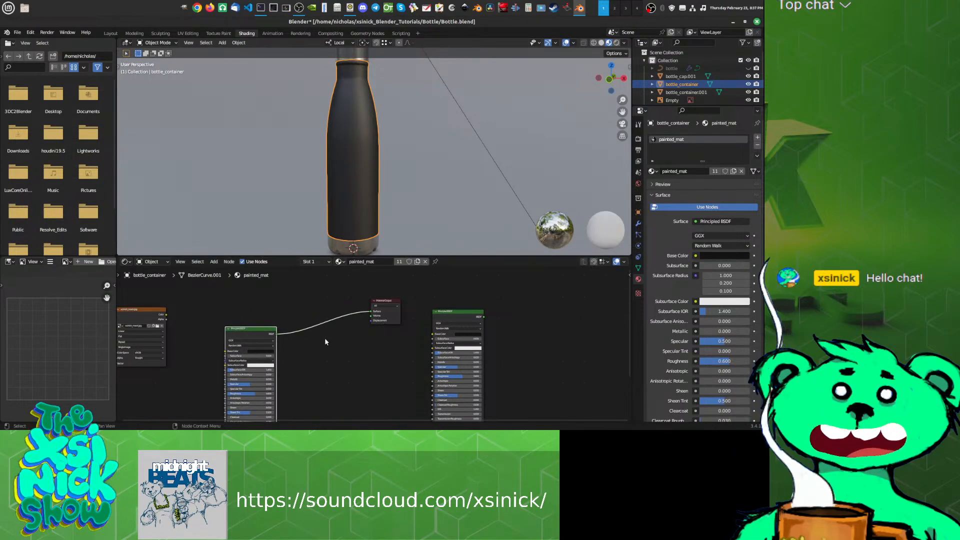
right_click(325, 337)
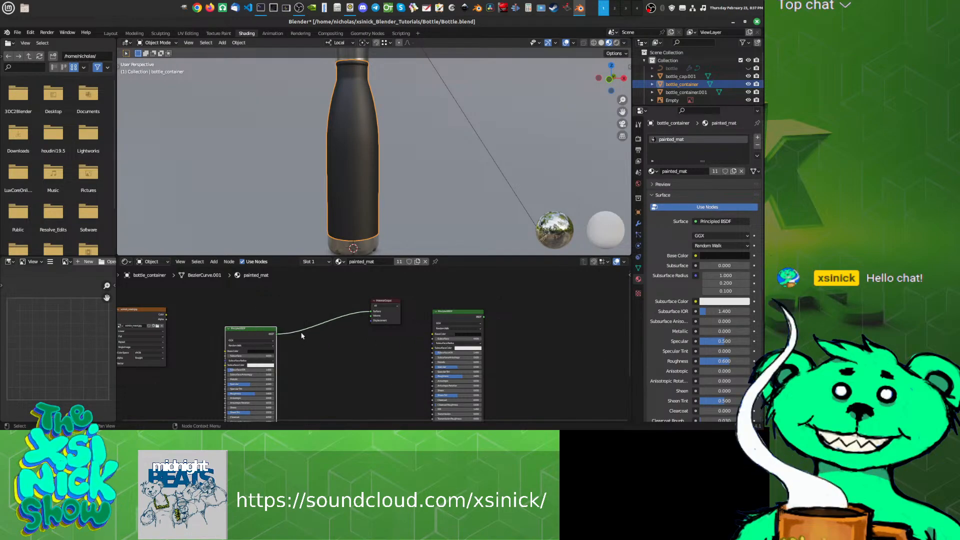
Step: Insert a Mix Shader node on the link between the original Principled BSDF and the Material Output
key("shift+a")
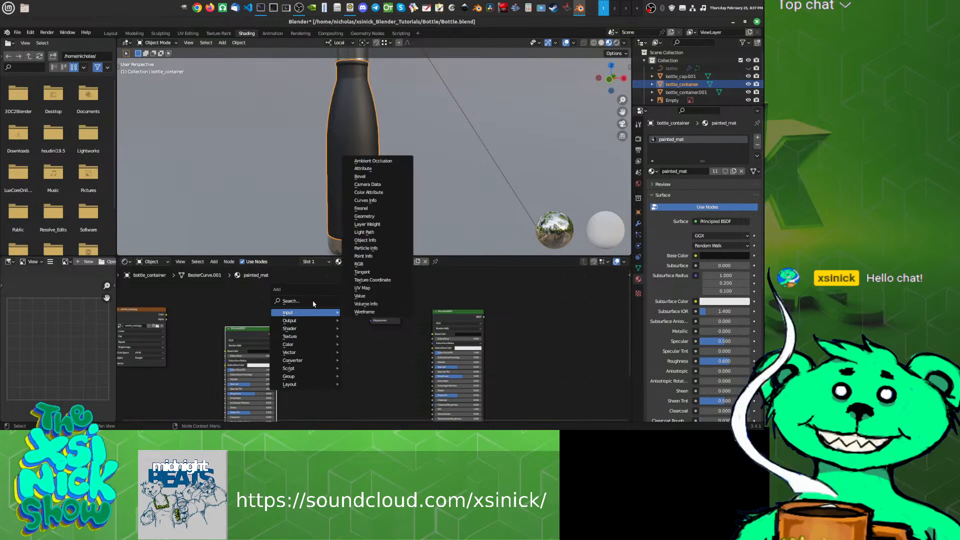
mouse_move(310, 328)
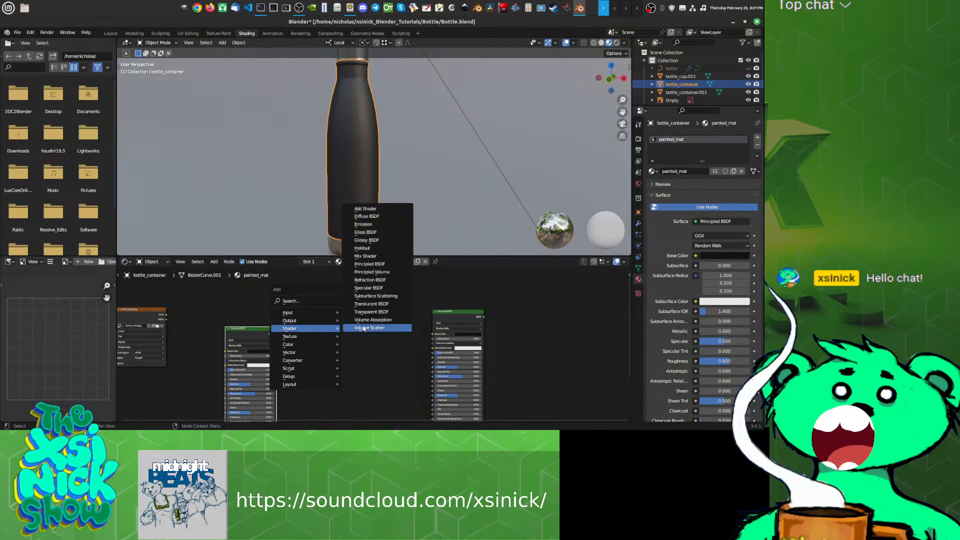
left_click(364, 256)
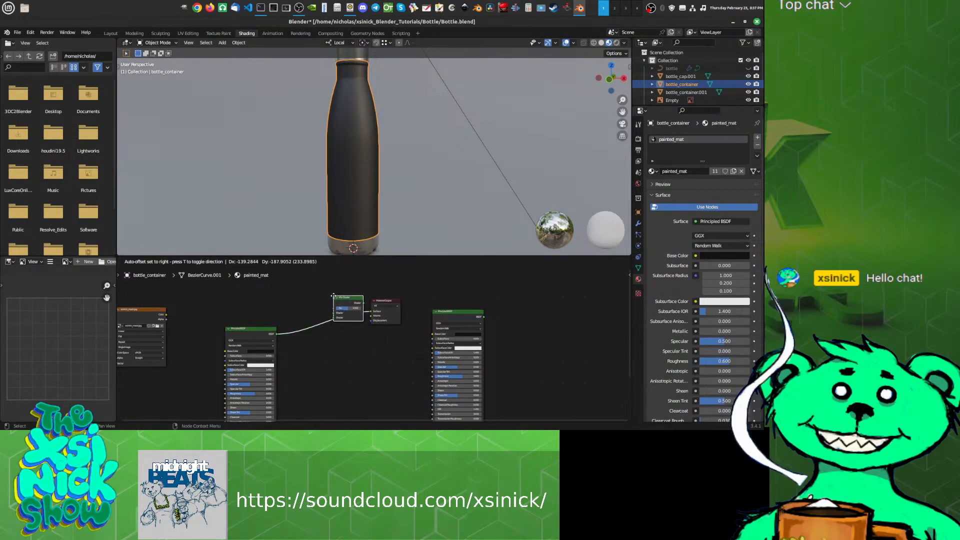
left_click(325, 297)
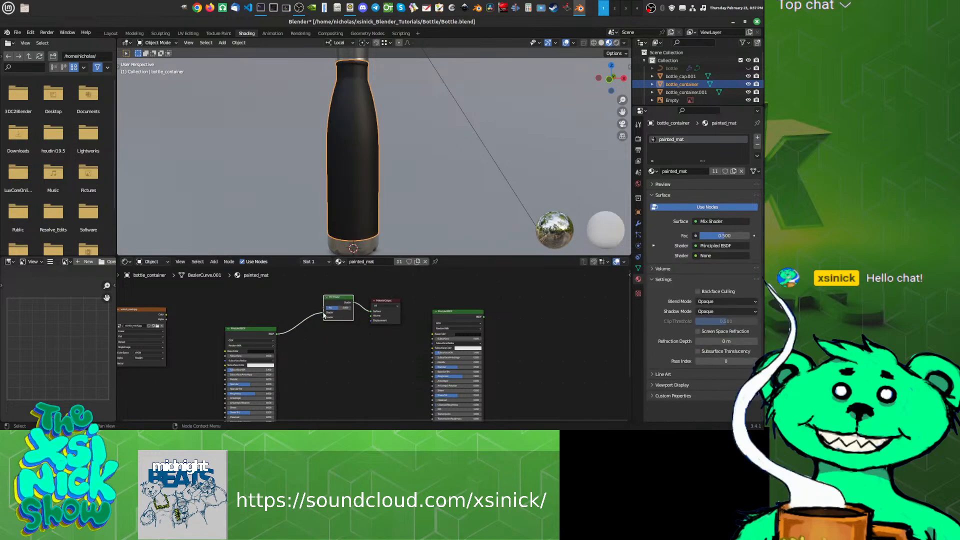
left_click_drag(326, 320, 327, 319)
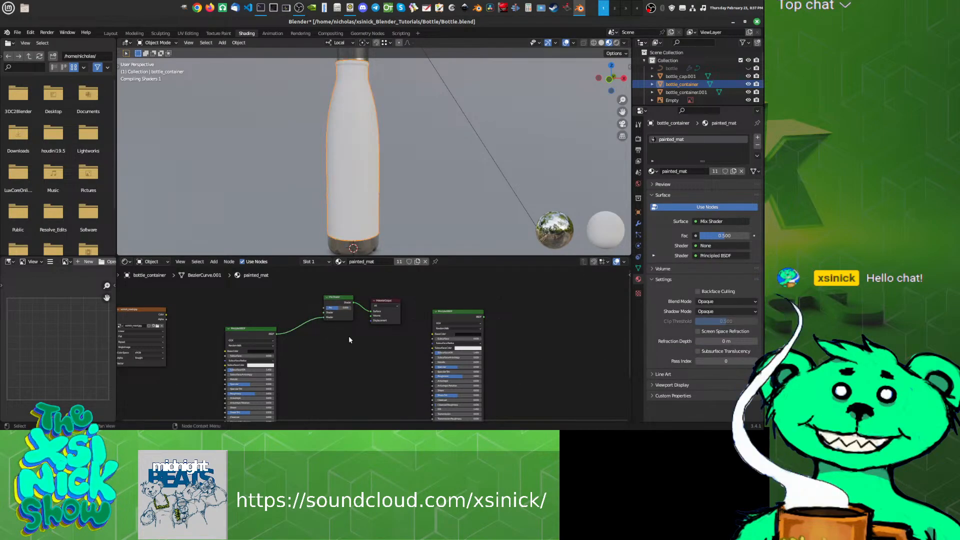
middle_click_drag(355, 336, 388, 336)
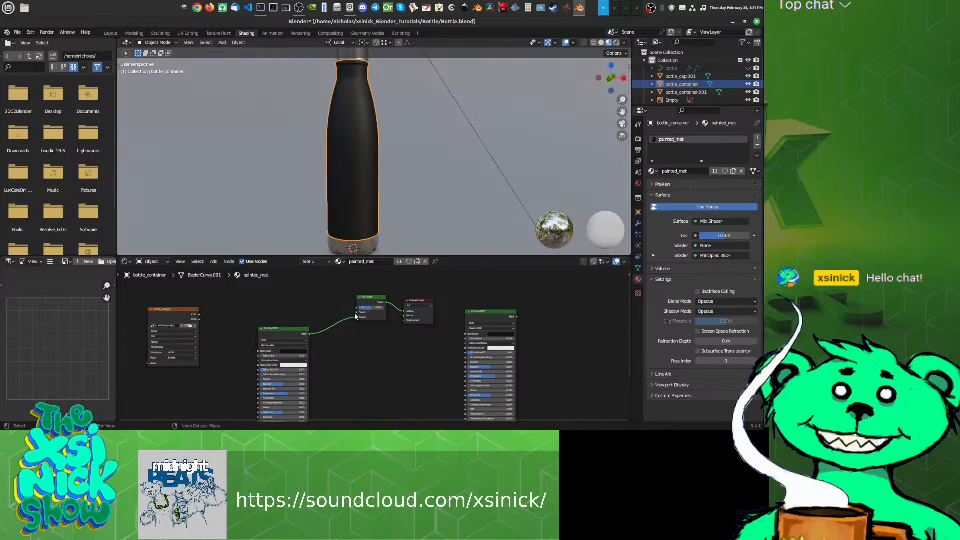
mouse_move(357, 317)
left_mouse_down()
mouse_move(345, 322)
mouse_move(357, 313)
left_mouse_up()
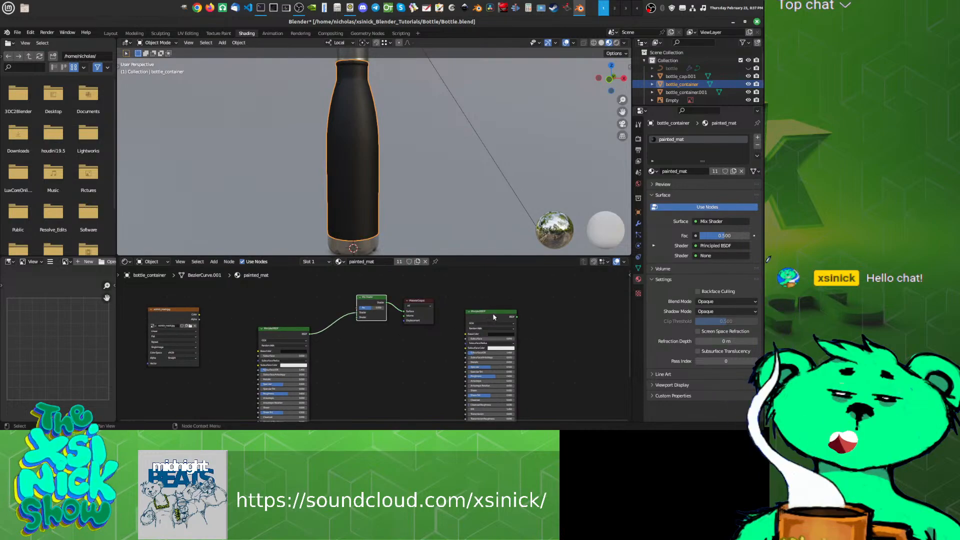
Step: Set the duplicated Principled BSDF's Base Color to bright green and place the node on the link into the Mix Shader
left_click(502, 335)
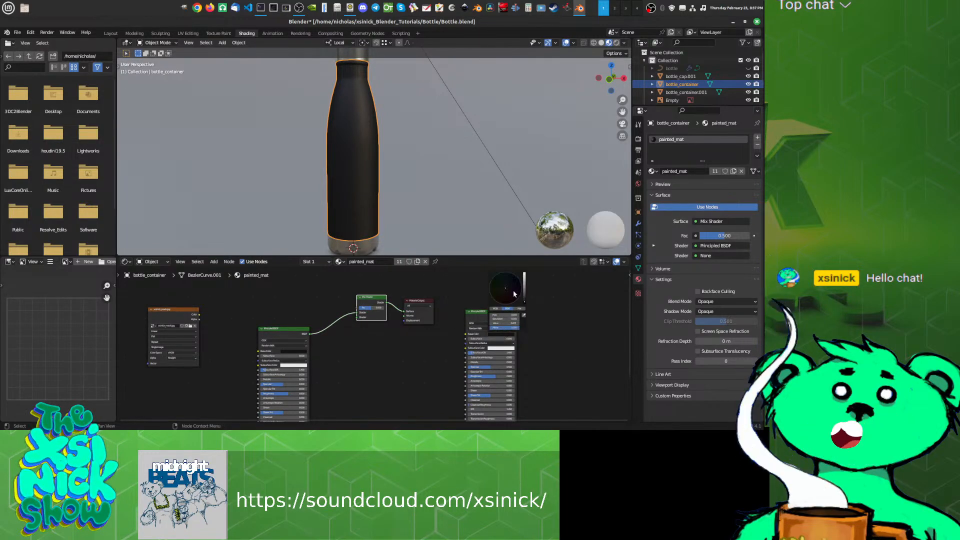
left_click_drag(524, 295, 524, 275)
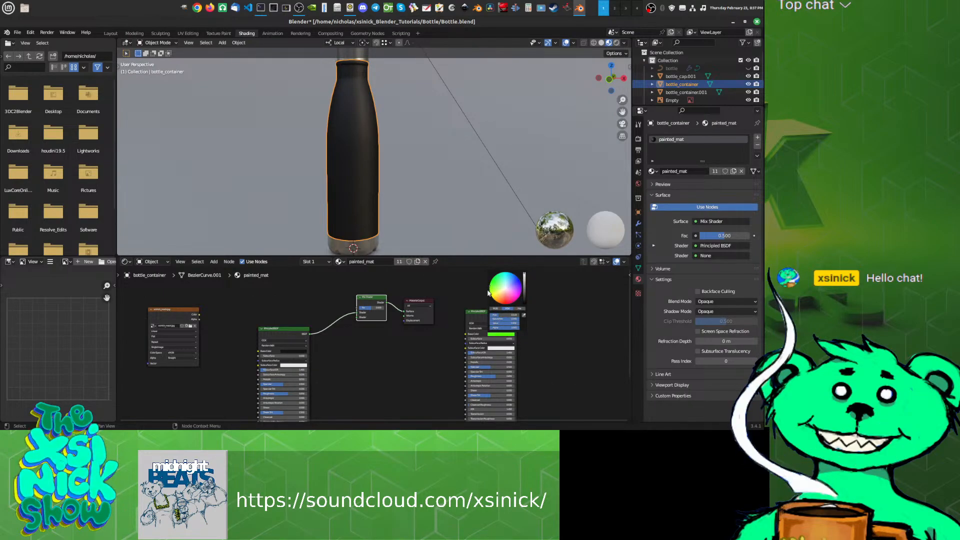
left_click_drag(474, 316, 333, 335)
scroll(353, 323, "up", 1)
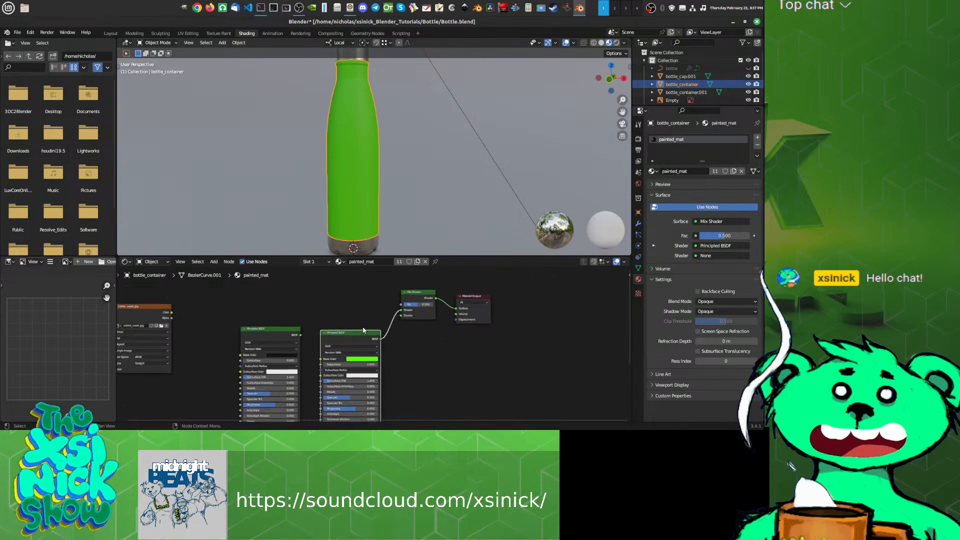
Step: Move the green Principled BSDF's link to the Mix Shader's second Shader input and connect the black Principled BSDF to the first
left_click(403, 315)
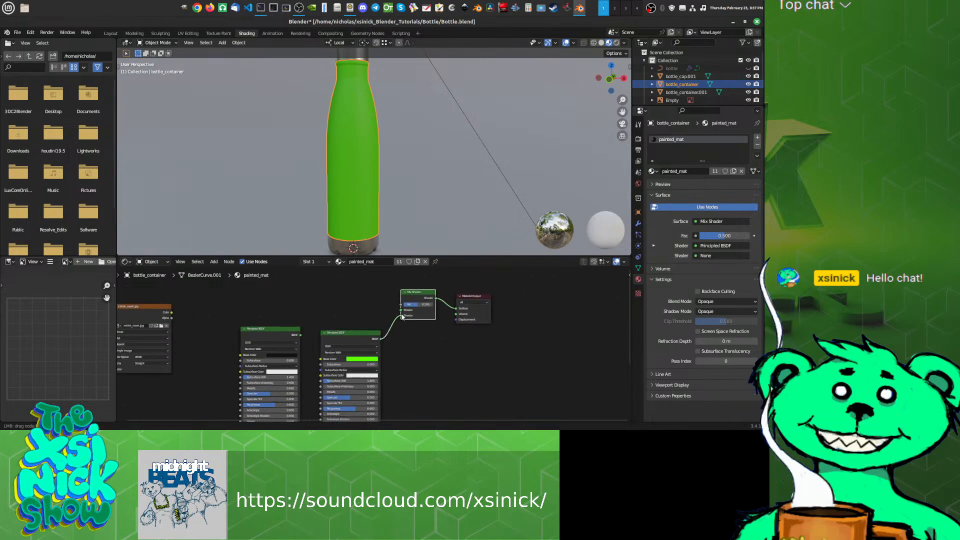
mouse_move(403, 316)
left_mouse_down()
mouse_move(383, 335)
mouse_move(402, 317)
left_mouse_up()
left_click_drag(300, 334, 401, 310)
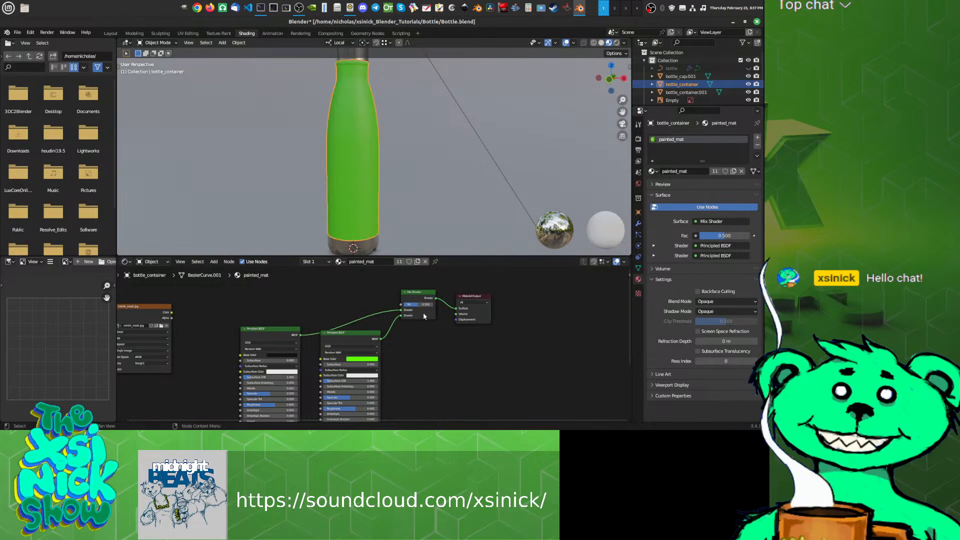
Step: Connect the Color output of the xsinick_mask.jpg image texture to the Mix Shader's Fac input
scroll(410, 308, "up", 1)
middle_click_drag(410, 308, 481, 312)
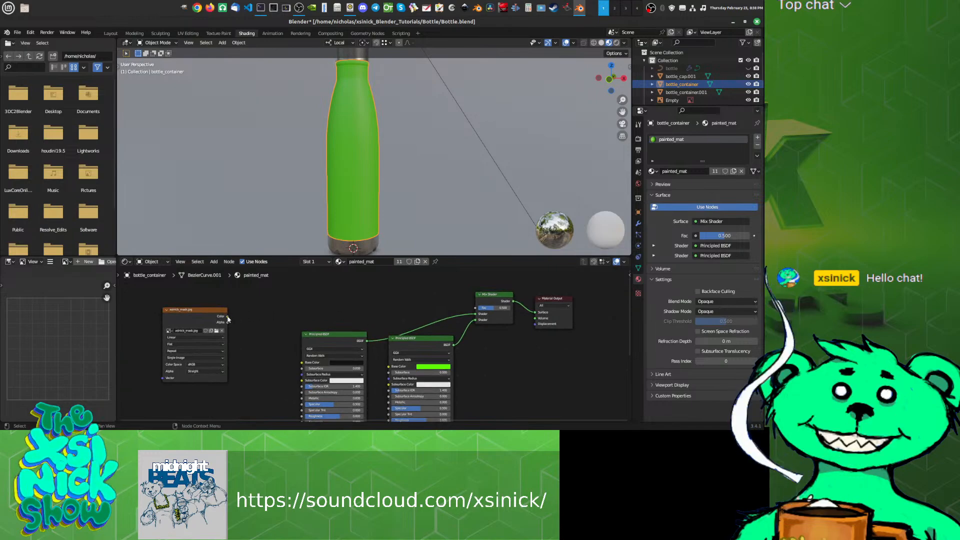
left_click_drag(227, 316, 487, 309)
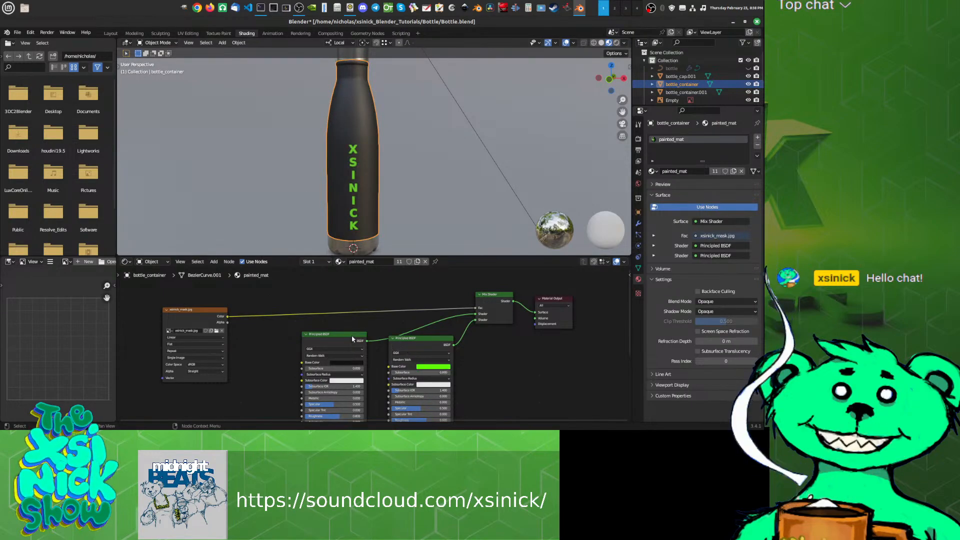
Step: Space the black Principled BSDF away from the green one, then collapse the mask image node and place it above them
left_click_drag(348, 336, 326, 334)
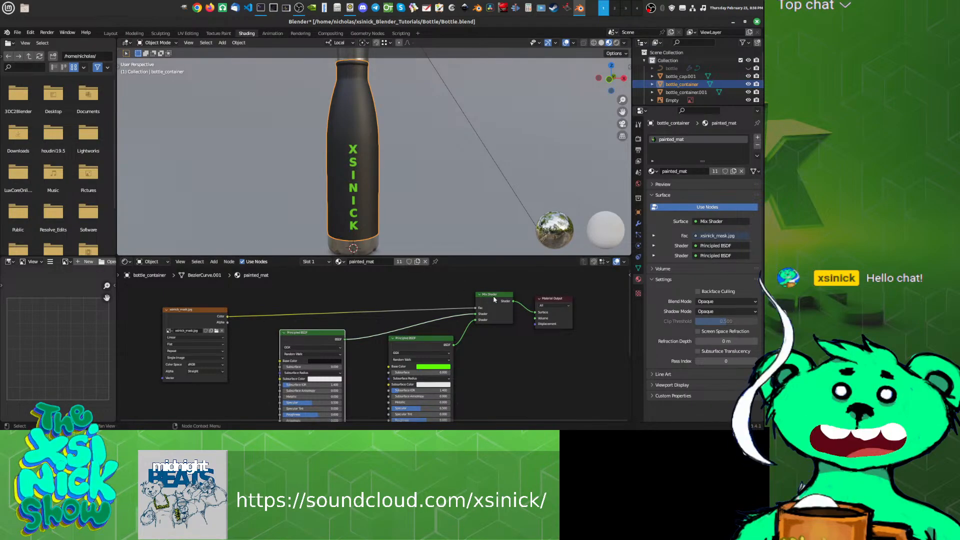
left_click(166, 310)
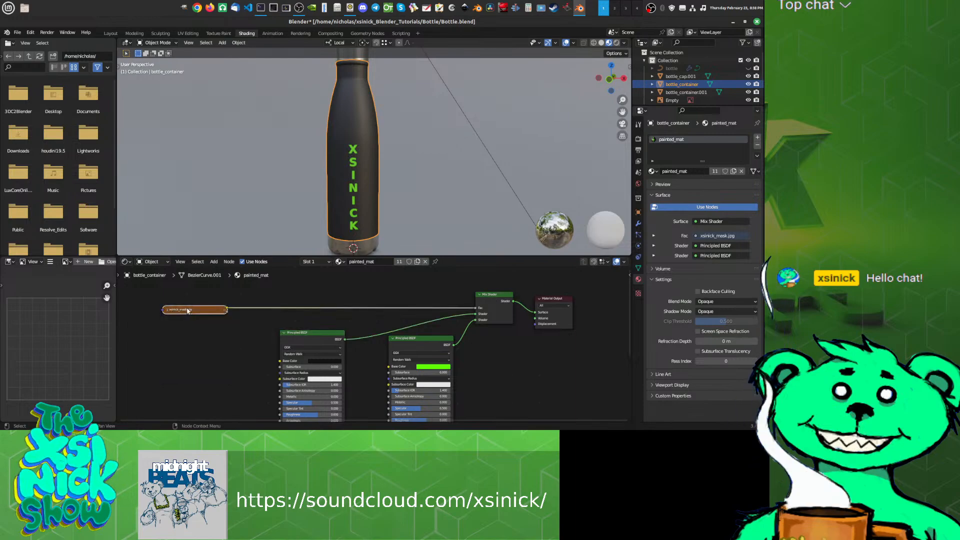
left_click_drag(188, 311, 274, 297)
middle_click_drag(356, 295, 314, 293)
middle_click_drag(387, 355, 373, 352)
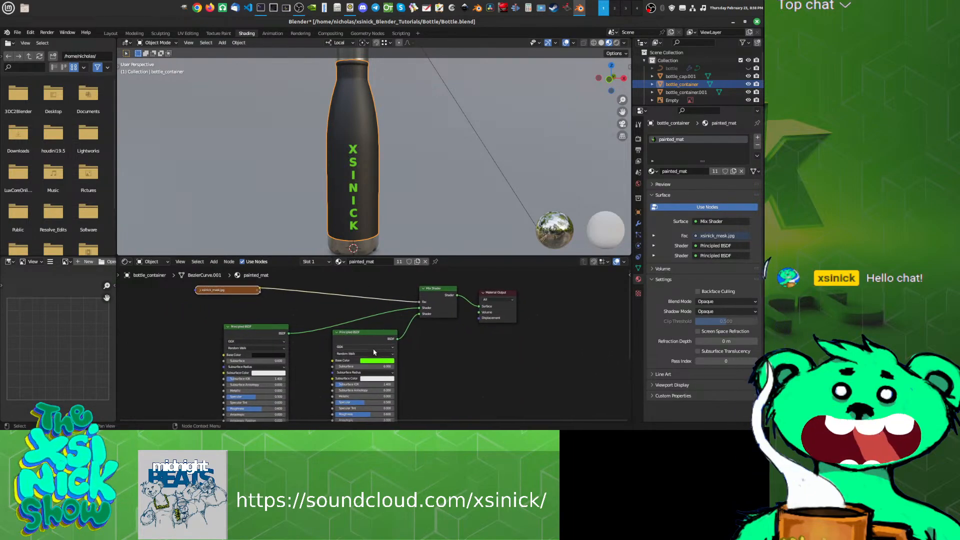
Step: Lower the green Principled BSDF's Roughness to about 0.36
scroll(330, 195, "up", 2)
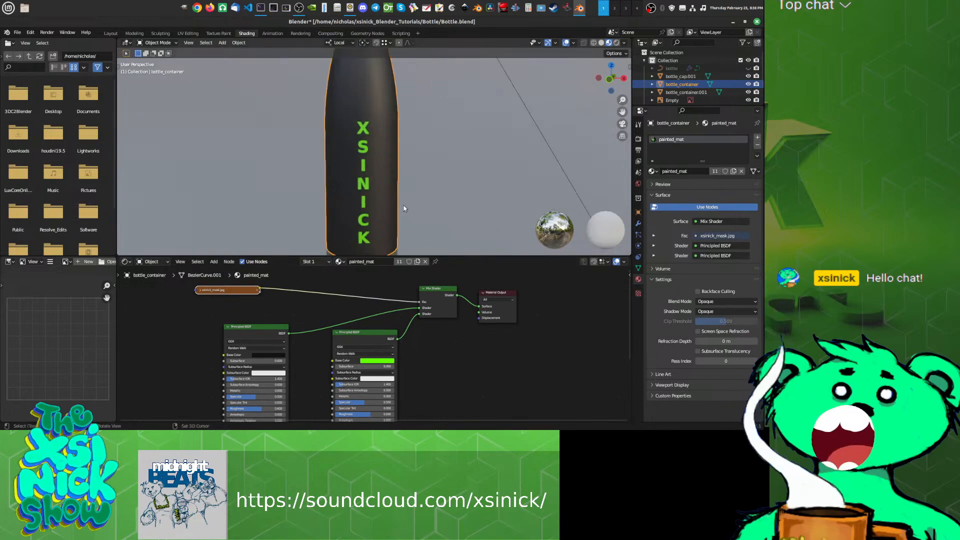
middle_click_drag(404, 206, 377, 204)
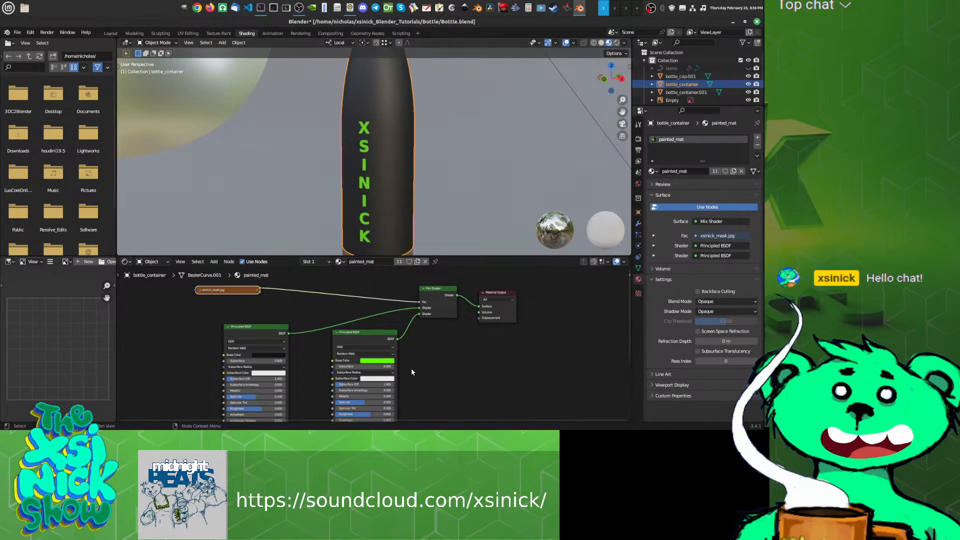
middle_click_drag(454, 377, 435, 301)
scroll(401, 333, "up", 1)
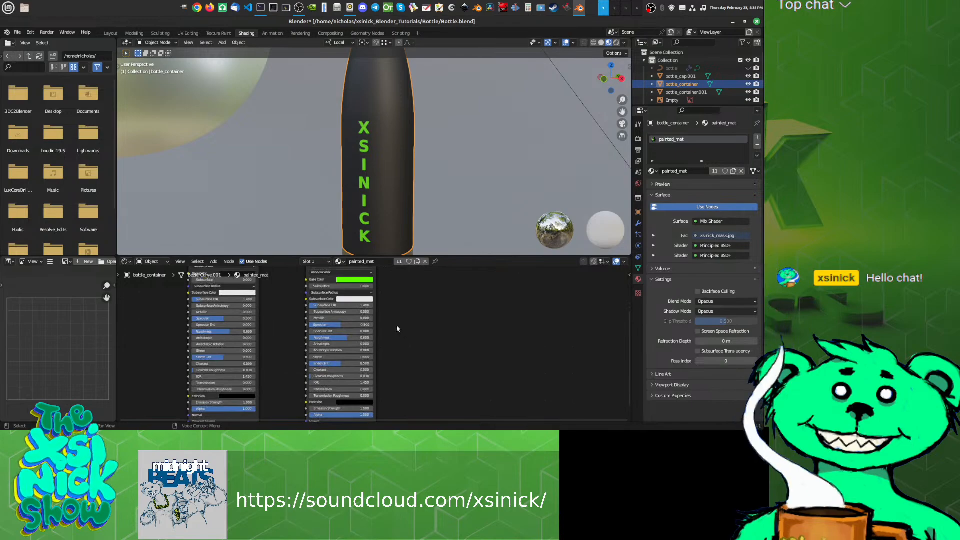
middle_click_drag(398, 328, 402, 347)
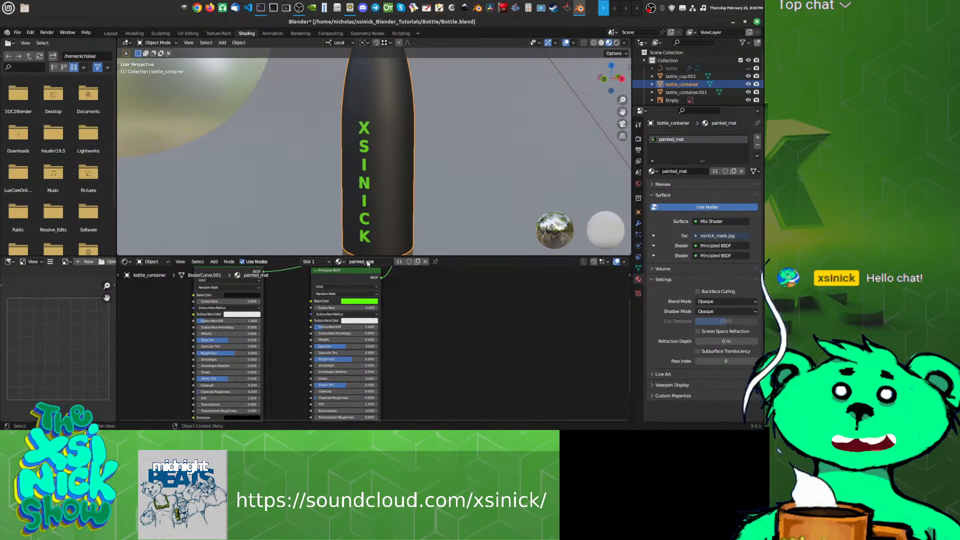
left_click_drag(353, 362, 338, 362)
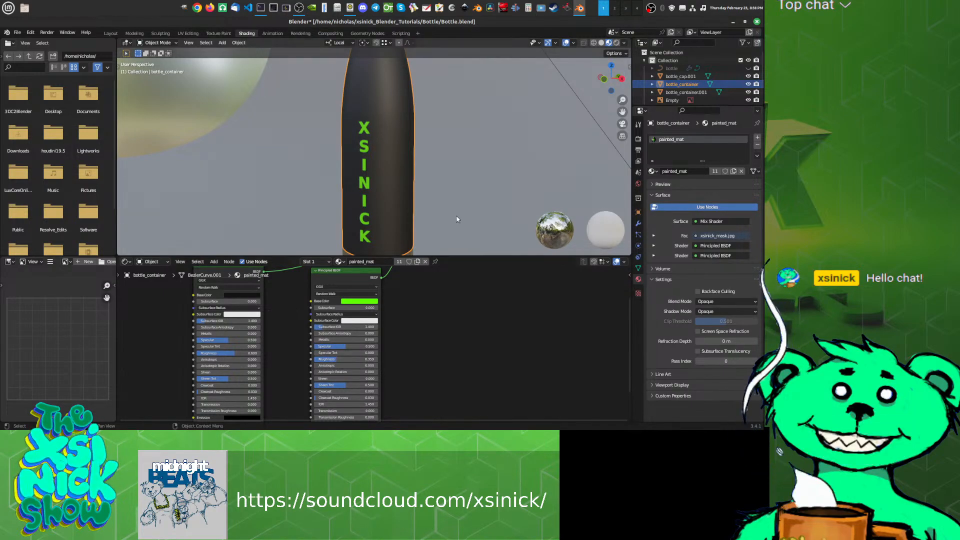
Step: Switch the viewport to Rendered shading and reduce the green Principled BSDF's Roughness to 0
mouse_move(457, 217)
middle_mouse_down()
mouse_move(414, 201)
mouse_move(528, 214)
middle_mouse_up()
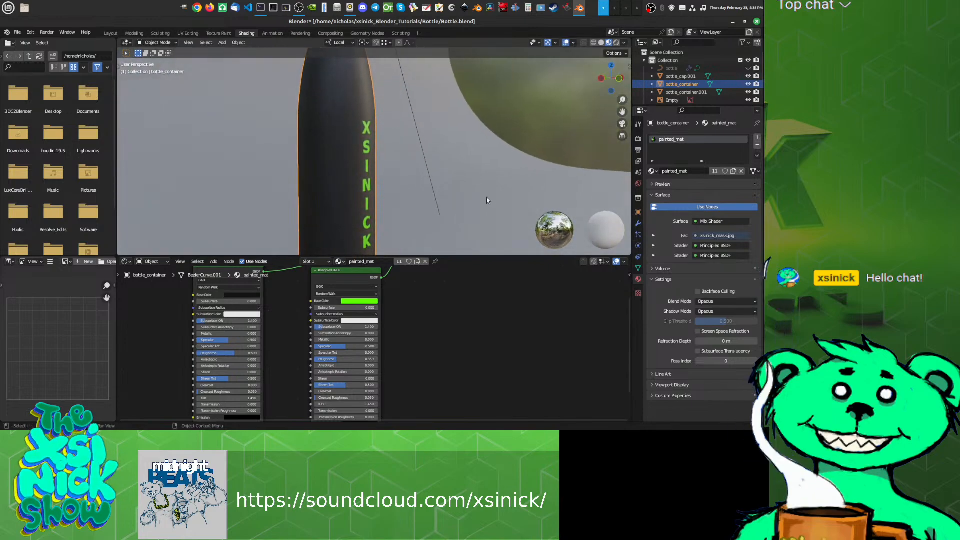
left_click(617, 43)
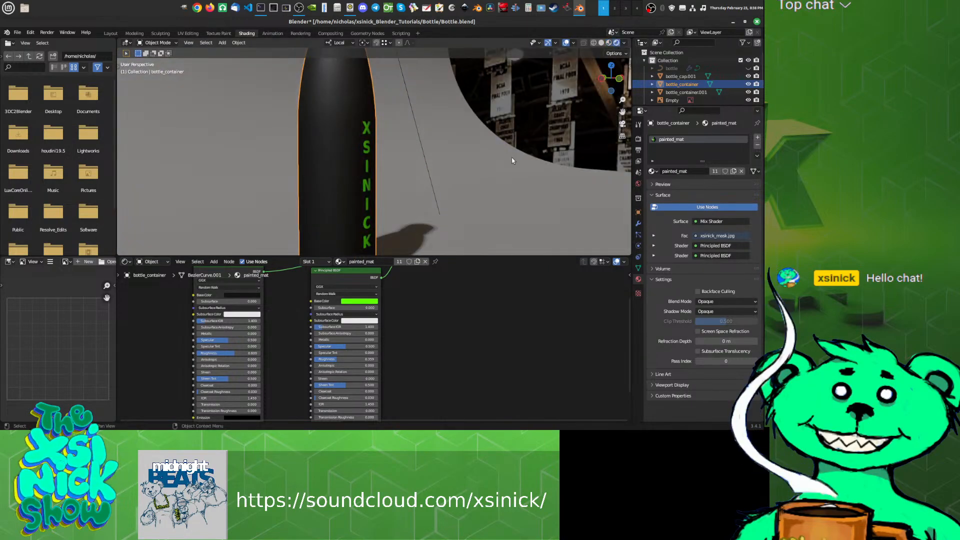
mouse_move(510, 157)
middle_mouse_down()
mouse_move(472, 176)
mouse_move(406, 170)
mouse_move(474, 169)
middle_mouse_up()
scroll(340, 363, "up", 1)
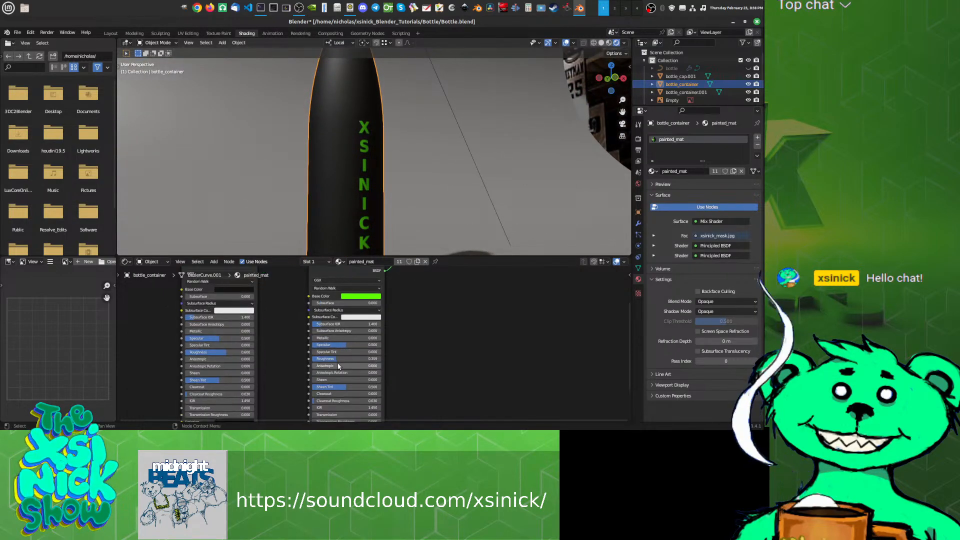
left_click_drag(339, 359, 312, 359)
Step: Set the green Principled BSDF's Clearcoat Roughness to 0
middle_click_drag(435, 209, 392, 194)
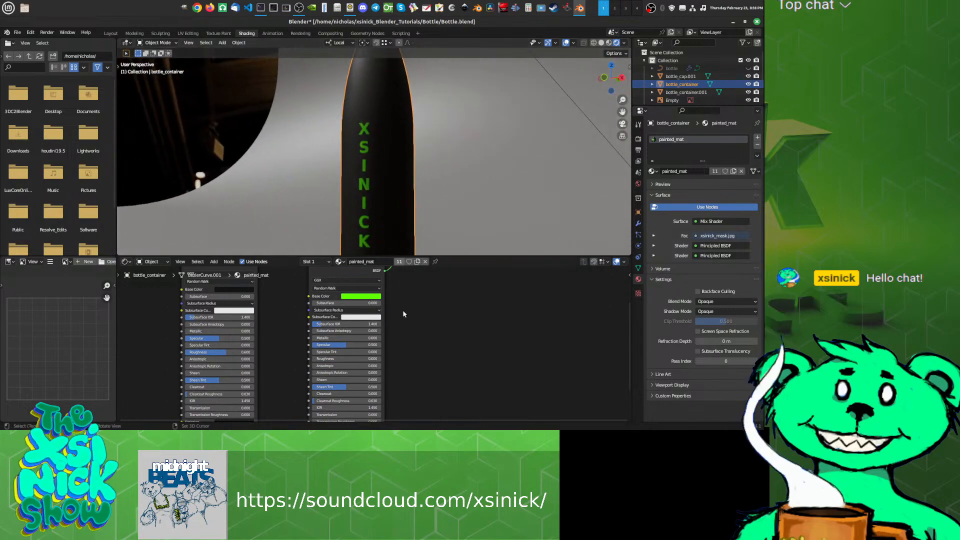
middle_click_drag(417, 373, 420, 353)
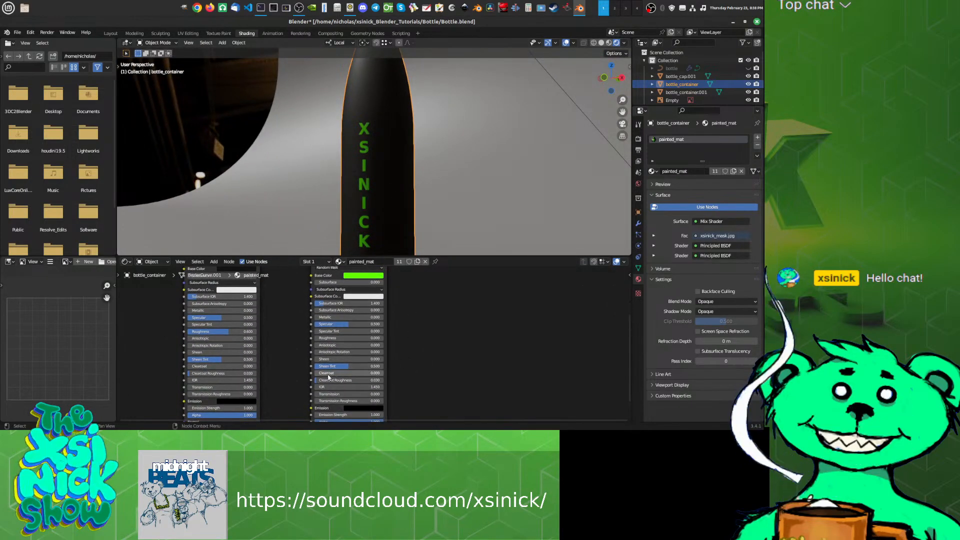
left_click_drag(321, 381, 314, 381)
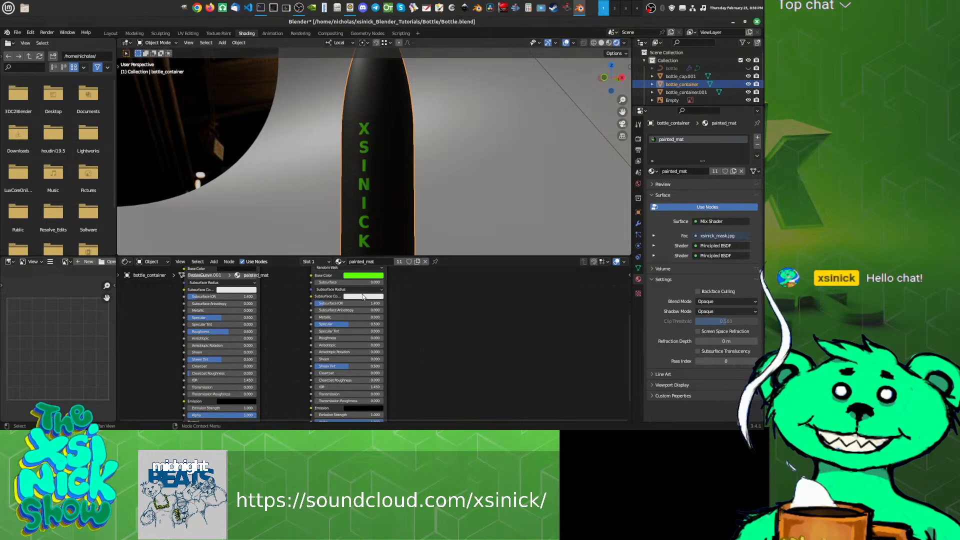
Step: Try a Specular of 1.000 on the green Principled BSDF, then set it back to 0.5
middle_click_drag(405, 191, 473, 184)
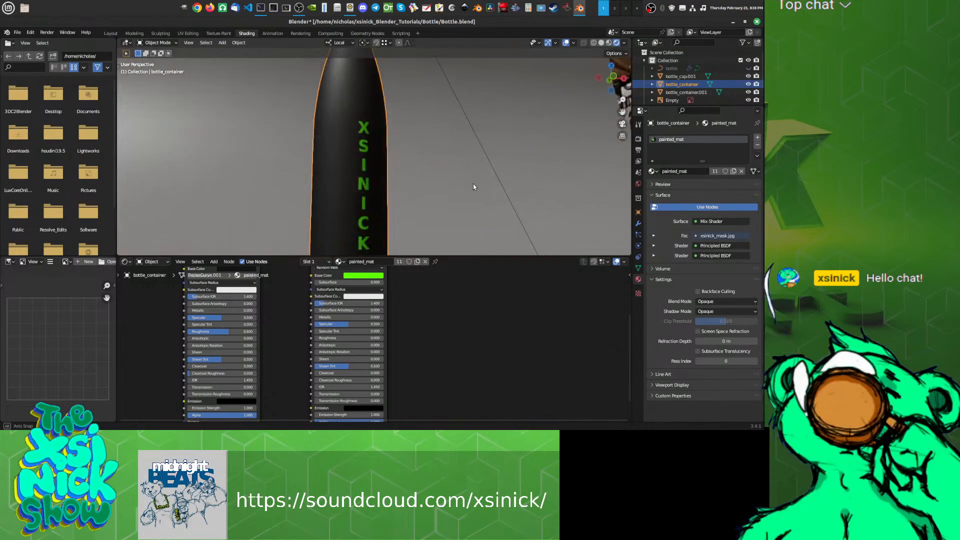
left_click_drag(363, 324, 384, 324)
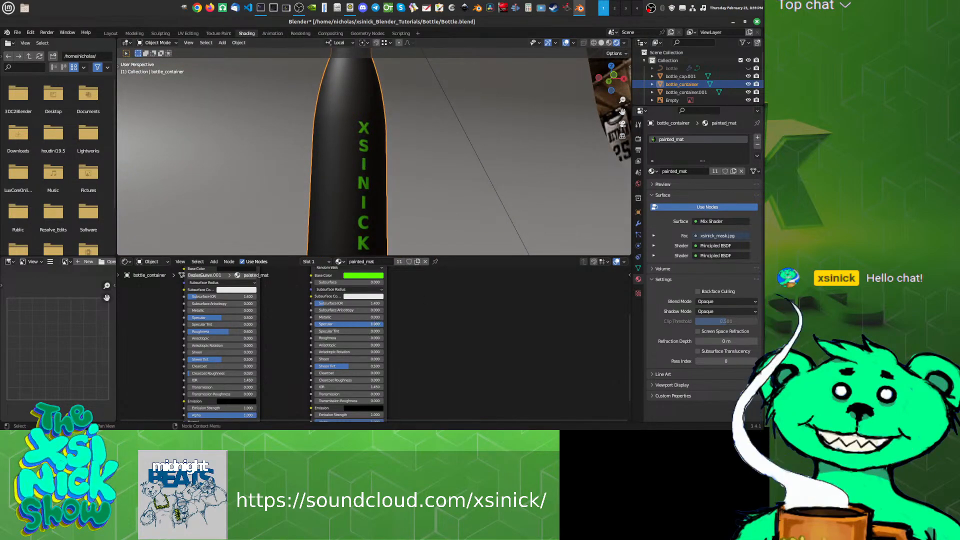
double_click(371, 324)
type("0.5")
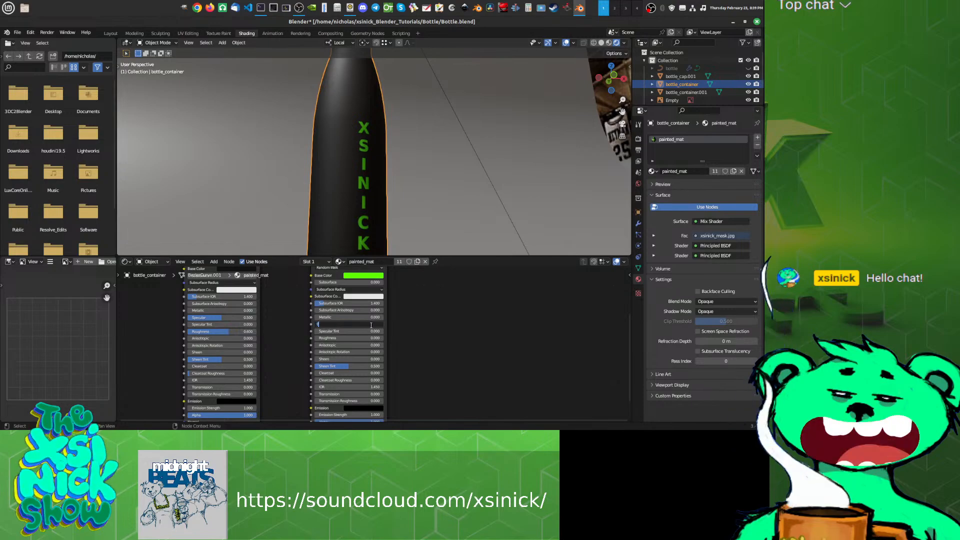
key("Return")
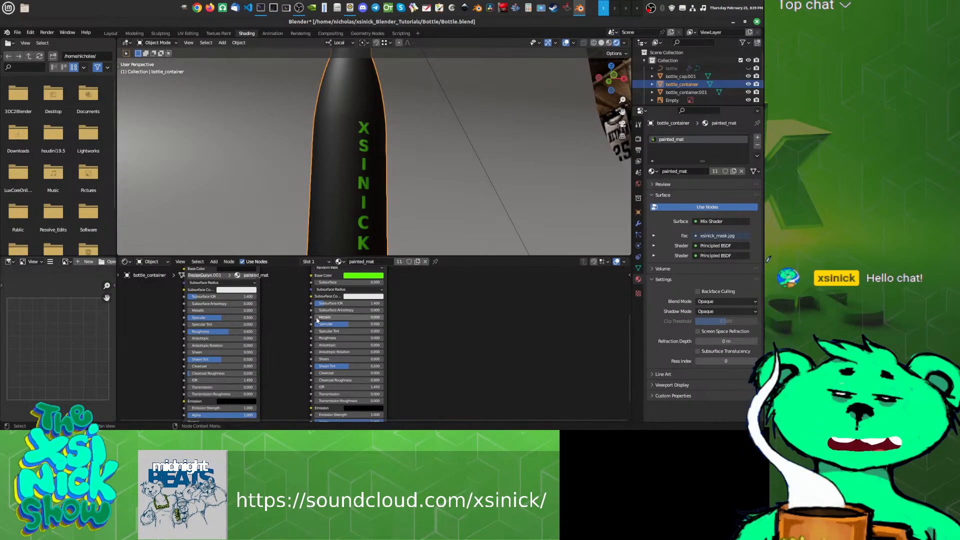
Step: Raise the green Principled BSDF's Metallic to about 0.2 and its Roughness to about 0.145
mouse_move(350, 317)
left_mouse_down()
mouse_move(389, 317)
mouse_move(350, 317)
mouse_move(366, 317)
left_mouse_up()
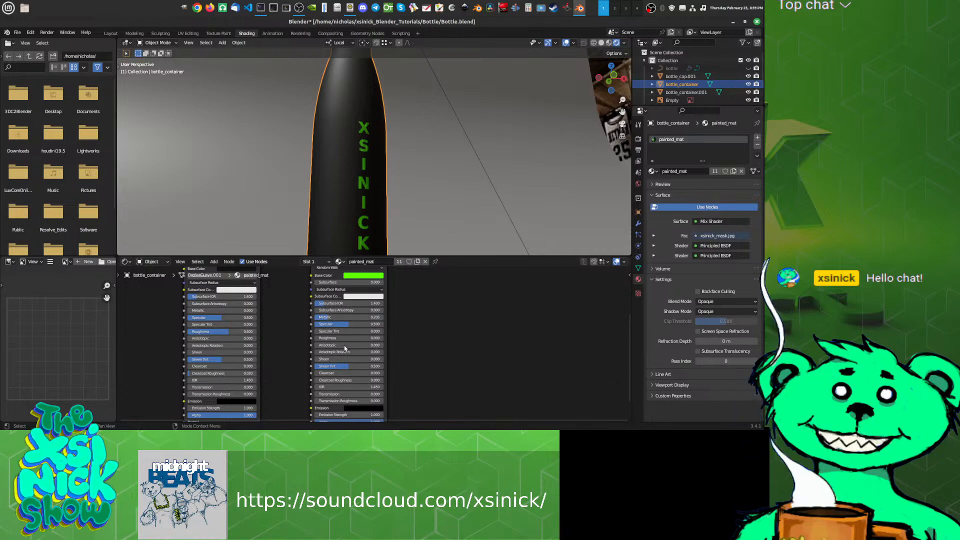
left_click_drag(320, 339, 326, 338)
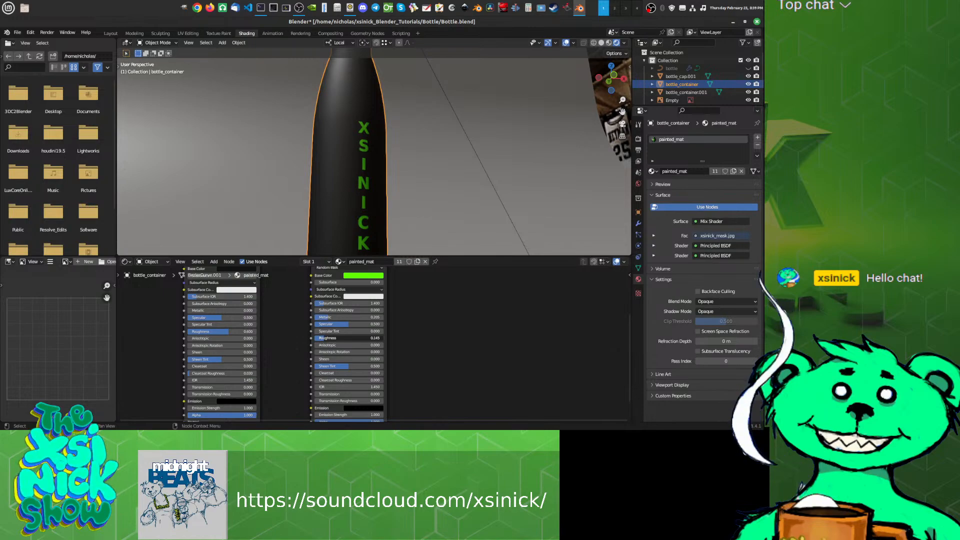
Step: Move the green Principled BSDF farther away from the black one, leaving both nodes expanded
middle_click_drag(408, 347, 424, 342)
middle_click_drag(311, 323, 350, 386)
left_click(247, 293)
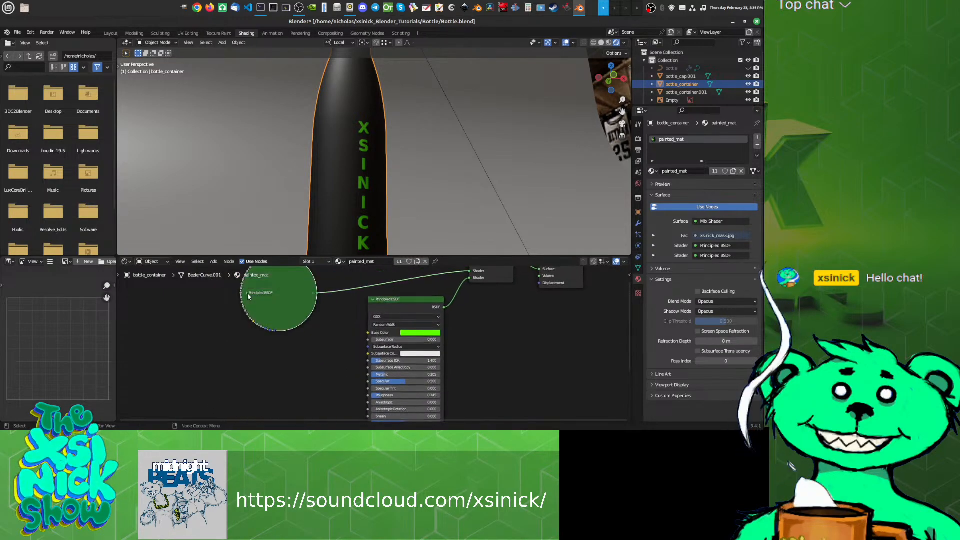
left_click(247, 293)
middle_click_drag(330, 343, 375, 300)
scroll(375, 300, "down", 6)
middle_click_drag(376, 345, 374, 375)
left_click_drag(418, 301, 438, 303)
Step: Move the collapsed mask image node below the two Principled BSDF nodes
left_click_drag(336, 297, 188, 355)
middle_click_drag(256, 375, 256, 316)
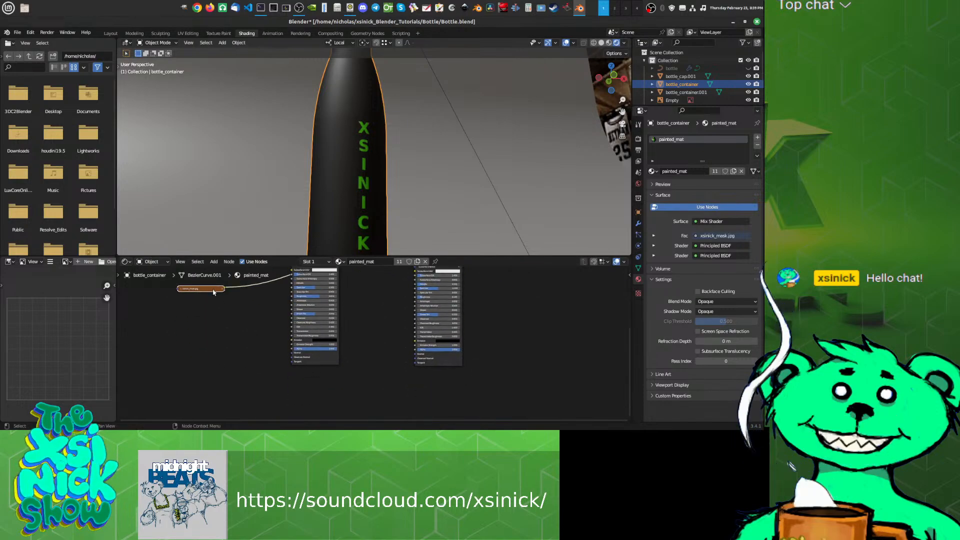
left_click_drag(212, 290, 313, 396)
left_click(378, 366)
Step: Rearrange the shaders by moving the black Principled BSDF up and to the left and the green one to the left
middle_click_drag(368, 380, 335, 371)
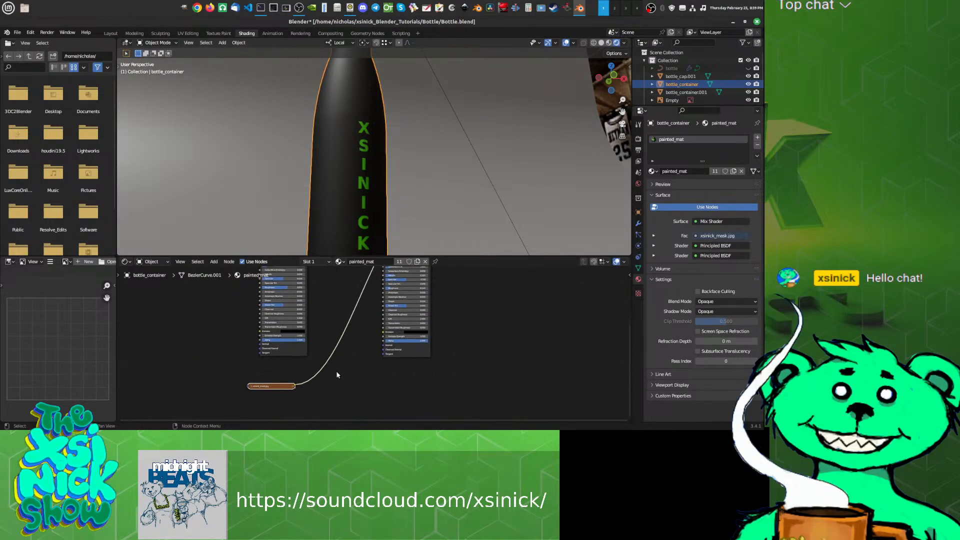
scroll(335, 373, "up", 1)
scroll(269, 391, "up", 2)
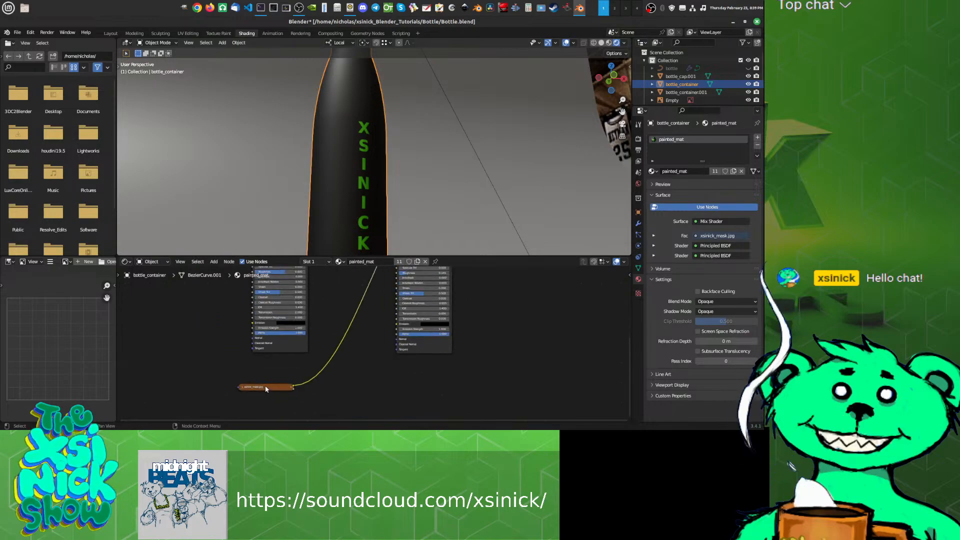
middle_click_drag(290, 386, 305, 408)
scroll(353, 382, "down", 2)
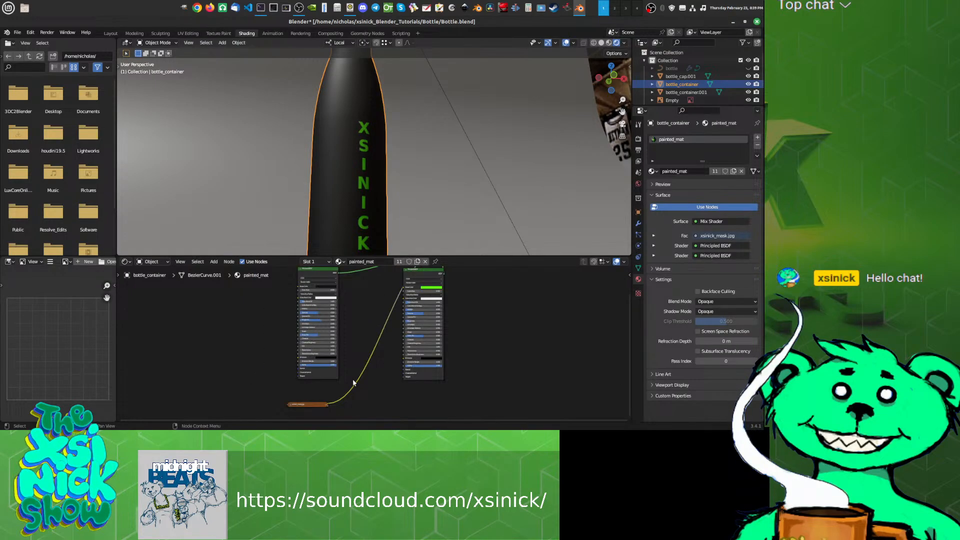
scroll(353, 383, "down", 4)
middle_click_drag(352, 383, 343, 404)
left_click_drag(315, 320, 277, 281)
left_click_drag(393, 324, 343, 321)
middle_click_drag(329, 415, 363, 363)
scroll(363, 362, "up", 4)
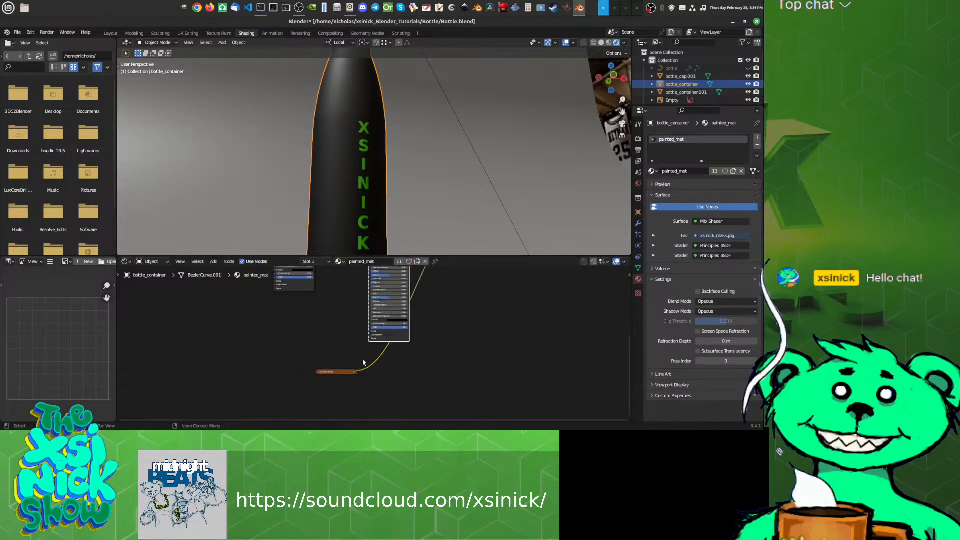
Step: Change the green Principled BSDF's Base Color to a slightly darker green and check the lettering on the bottle
middle_click_drag(363, 300, 330, 404)
scroll(329, 404, "up", 3)
left_click(372, 340)
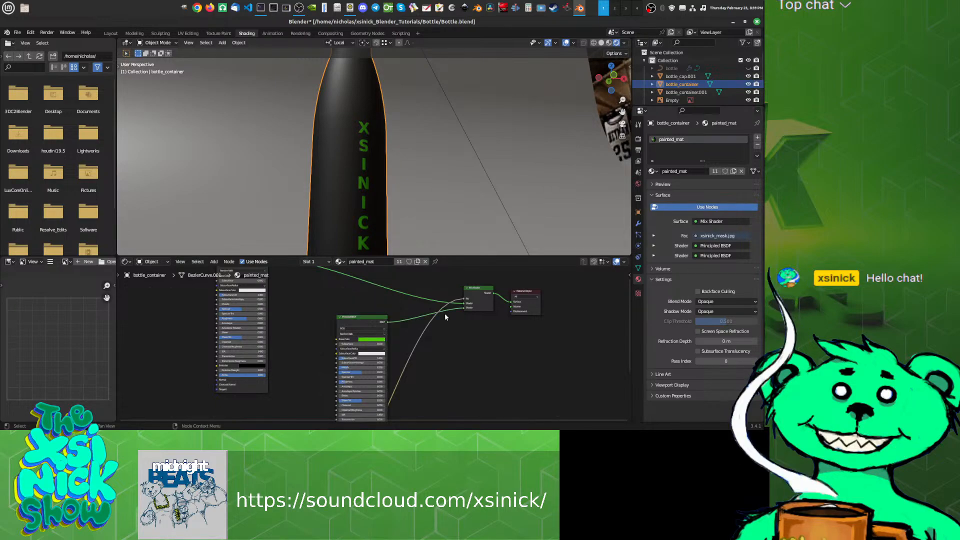
middle_click_drag(400, 210, 384, 173)
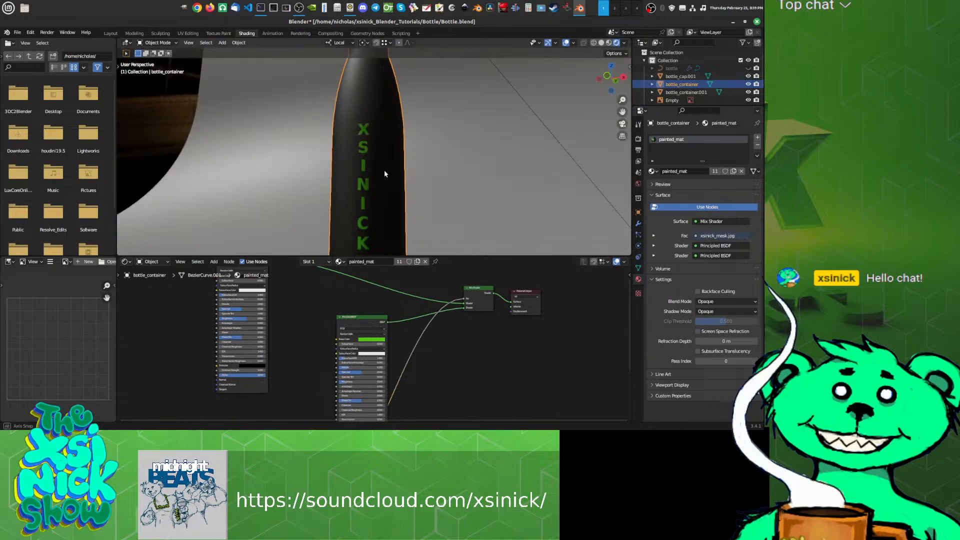
Step: Expand the xsinick_mask.jpg image node and set its Color Space to Non-Color
scroll(361, 304, "up", 3)
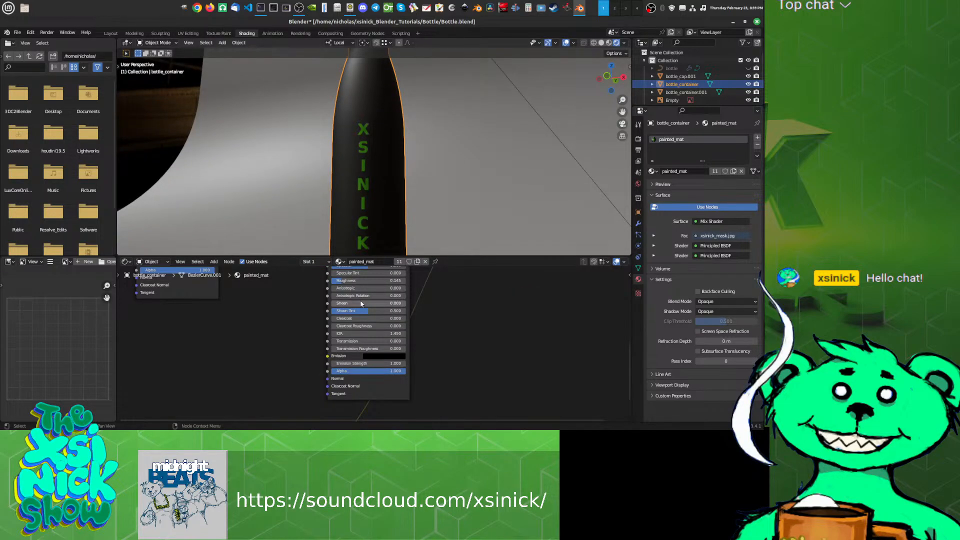
scroll(360, 315, "up", 2)
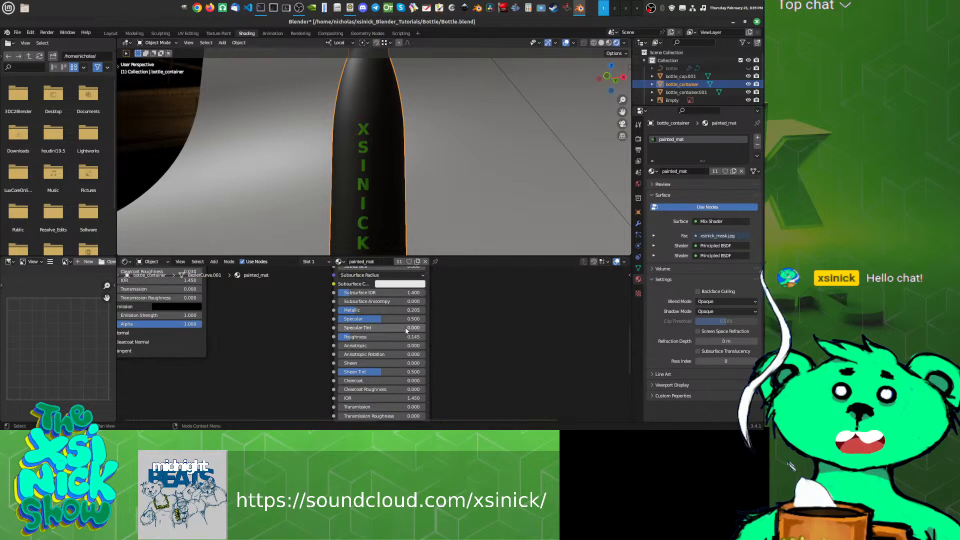
middle_click_drag(290, 339, 337, 346)
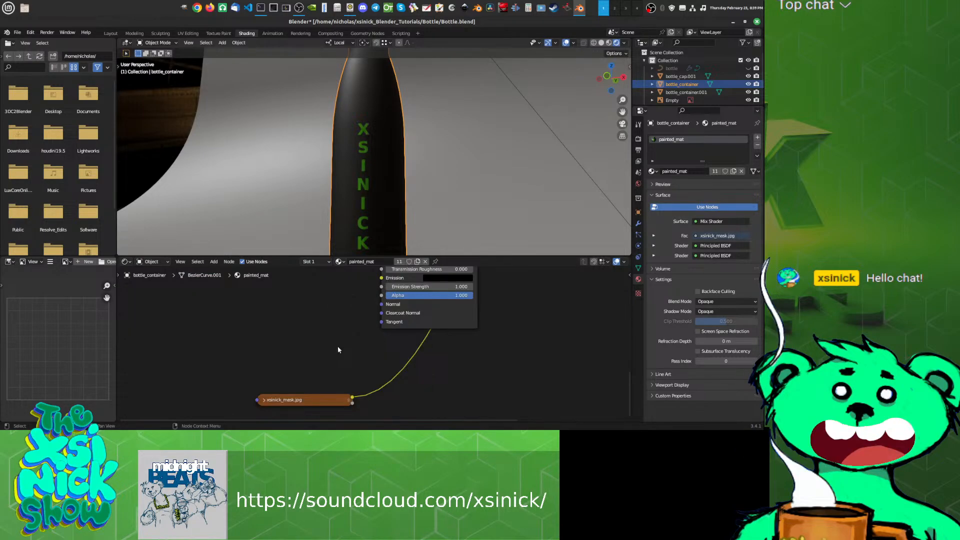
left_click(264, 400)
middle_click_drag(305, 321, 306, 341)
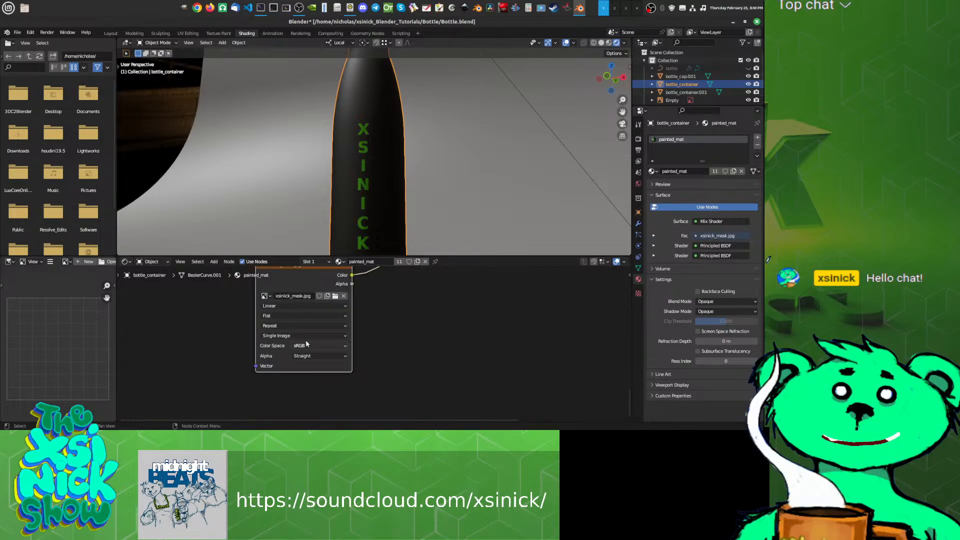
left_click(306, 344)
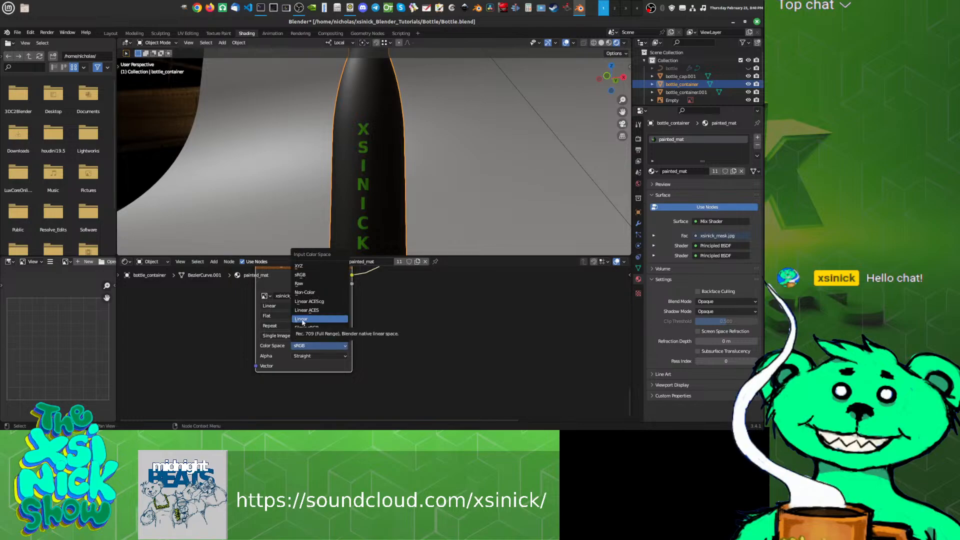
left_click(305, 292)
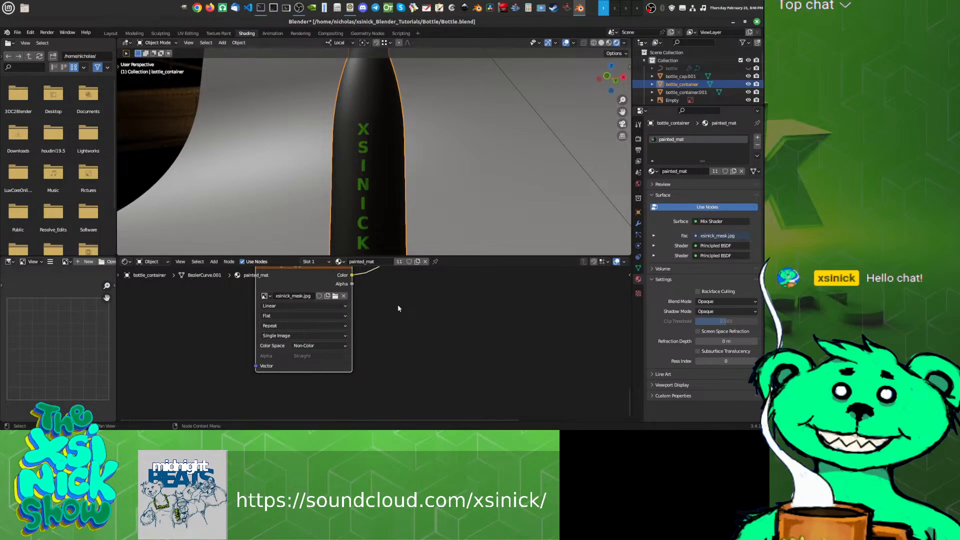
middle_click_drag(399, 308, 349, 325)
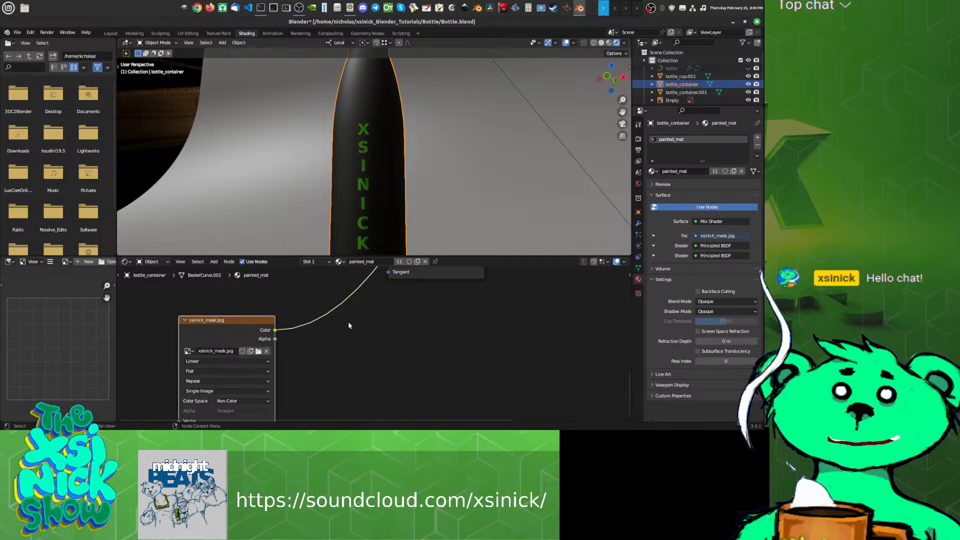
Step: Add a Bump node, feeding its Height from the mask image's Color and linking its Normal output to the green Principled BSDF's Normal
scroll(349, 324, "down", 5)
mouse_move(281, 326)
left_mouse_down()
mouse_move(237, 312)
mouse_move(284, 315)
left_mouse_up()
key("shift+a")
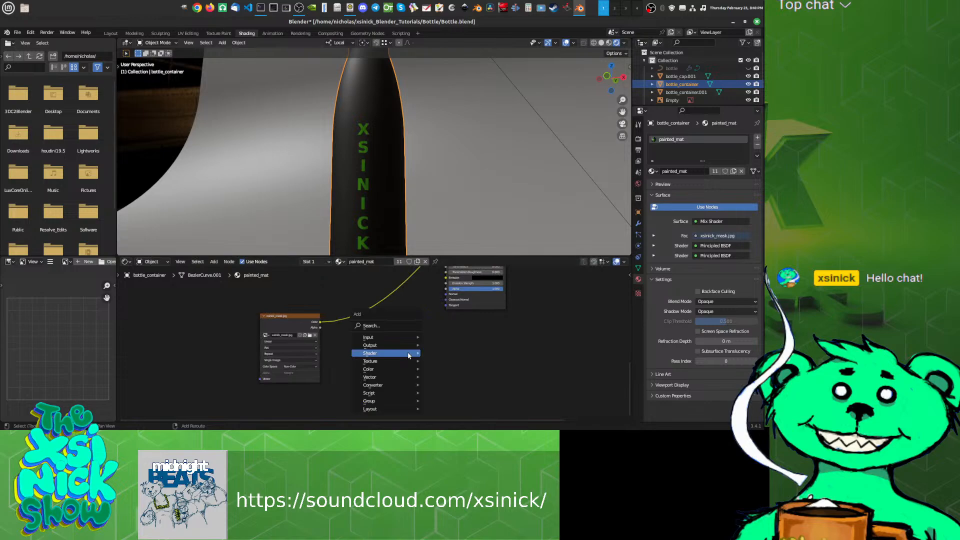
mouse_move(393, 379)
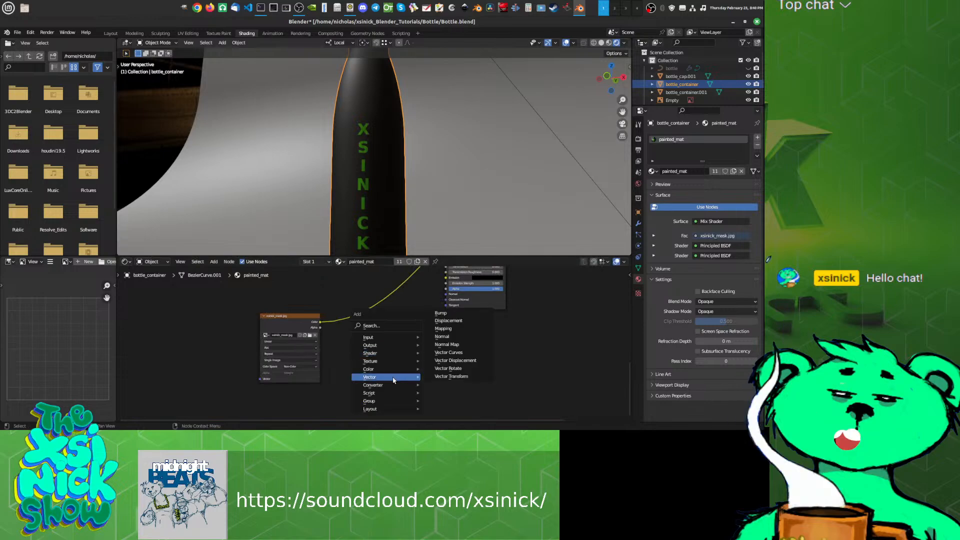
left_click(440, 313)
left_click(388, 339)
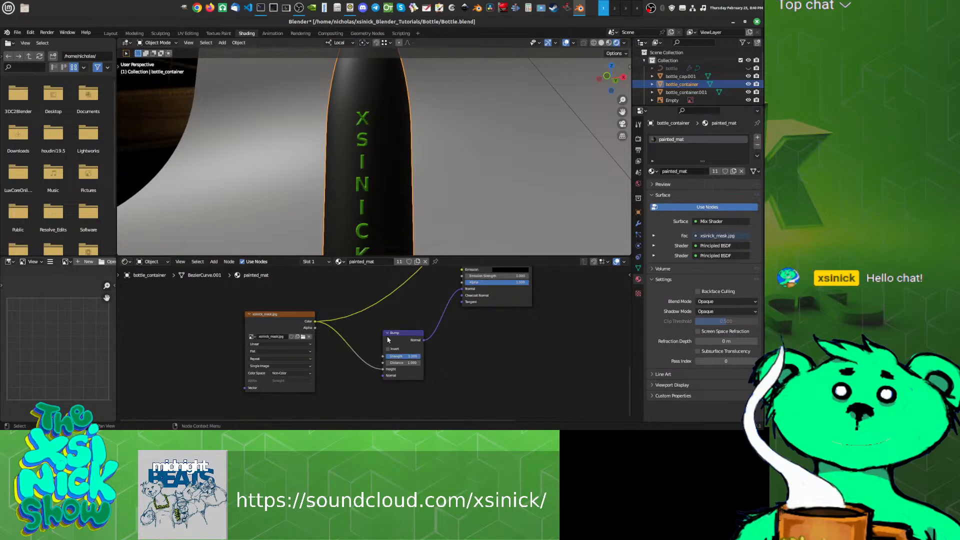
scroll(371, 216, "up", 2)
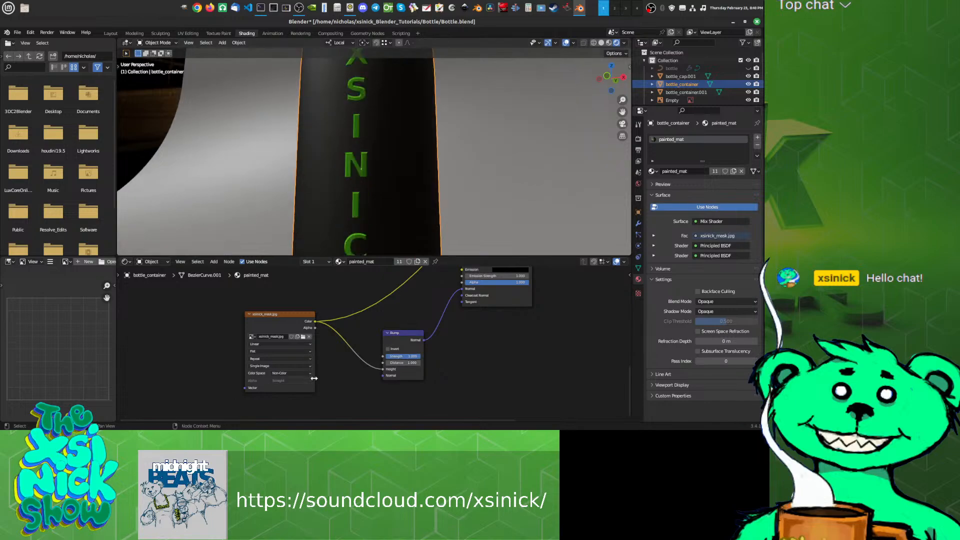
left_click(299, 374)
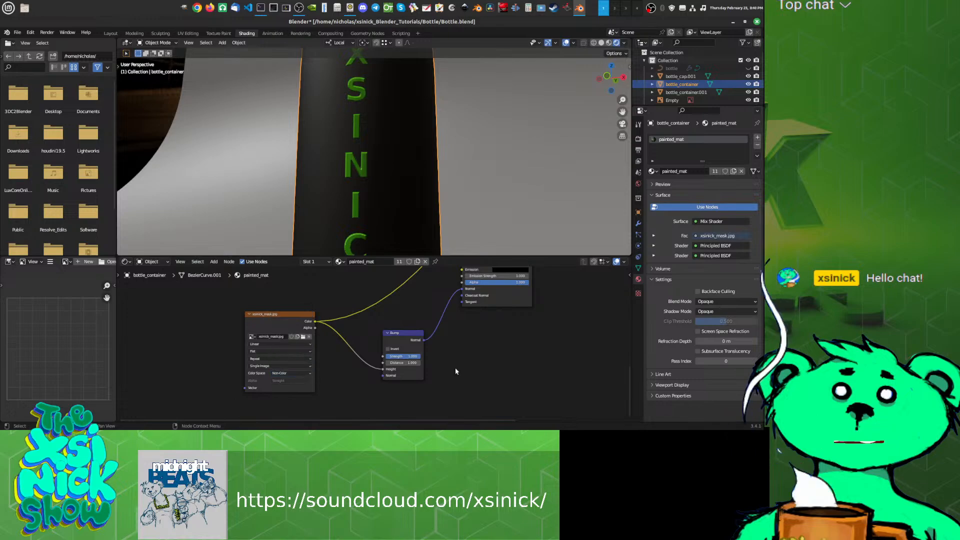
Step: Reduce the Bump node's Strength to 0.108 and Distance to 0.100, and check the lettering on the whole bottle
scroll(455, 371, "up", 1)
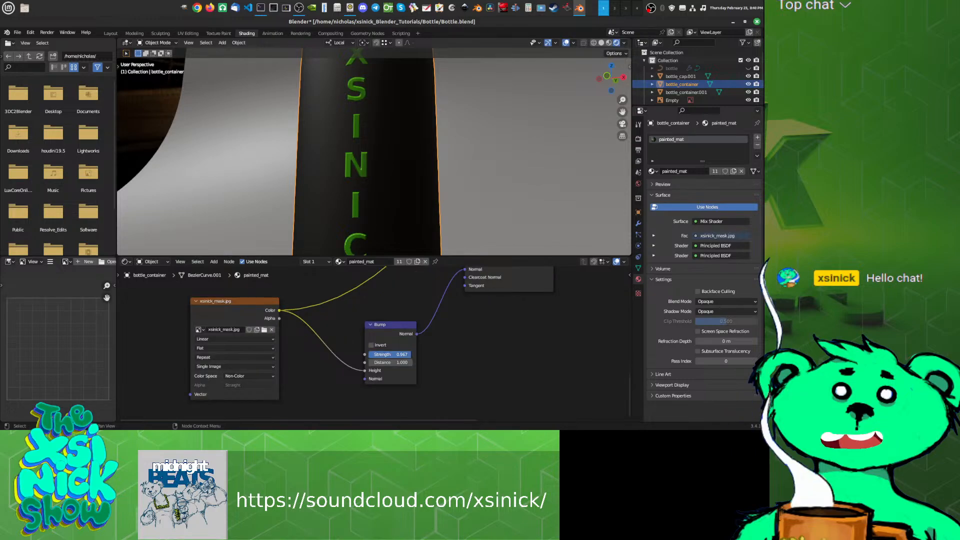
left_click_drag(410, 354, 374, 355)
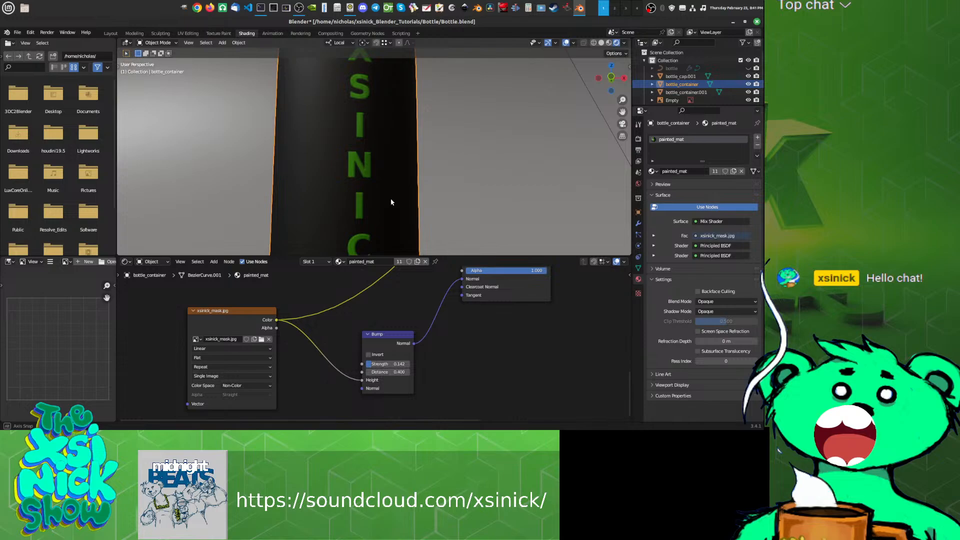
middle_click_drag(391, 202, 401, 216)
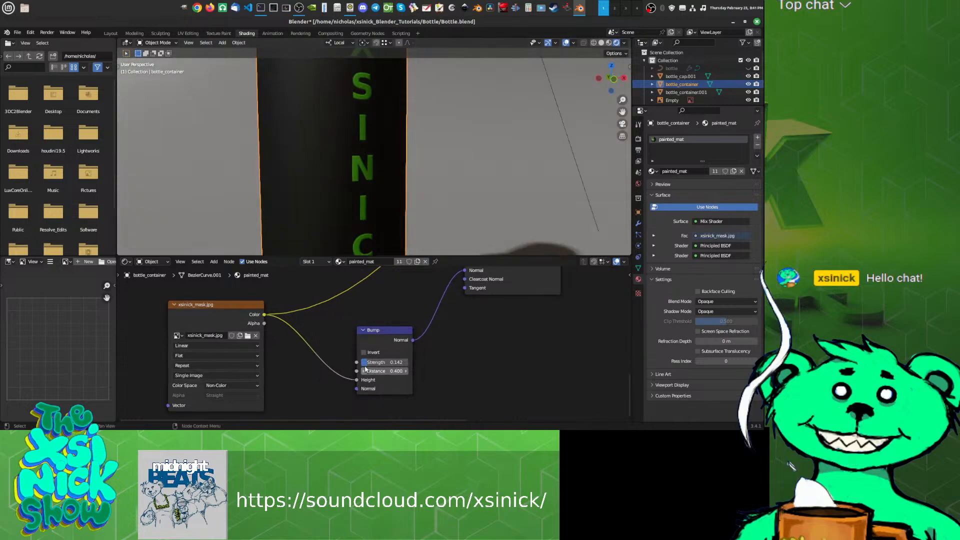
middle_click_drag(402, 216, 411, 288)
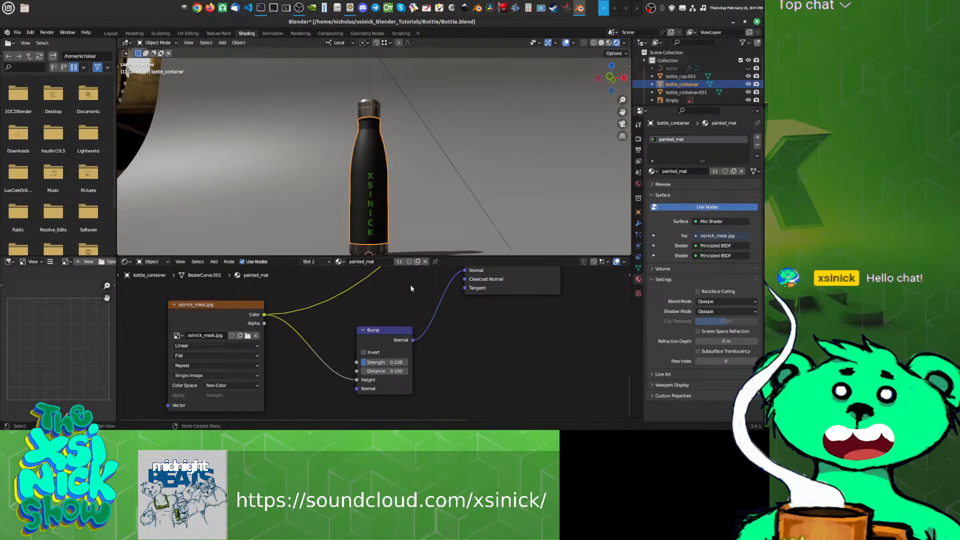
middle_click_drag(416, 225, 399, 167)
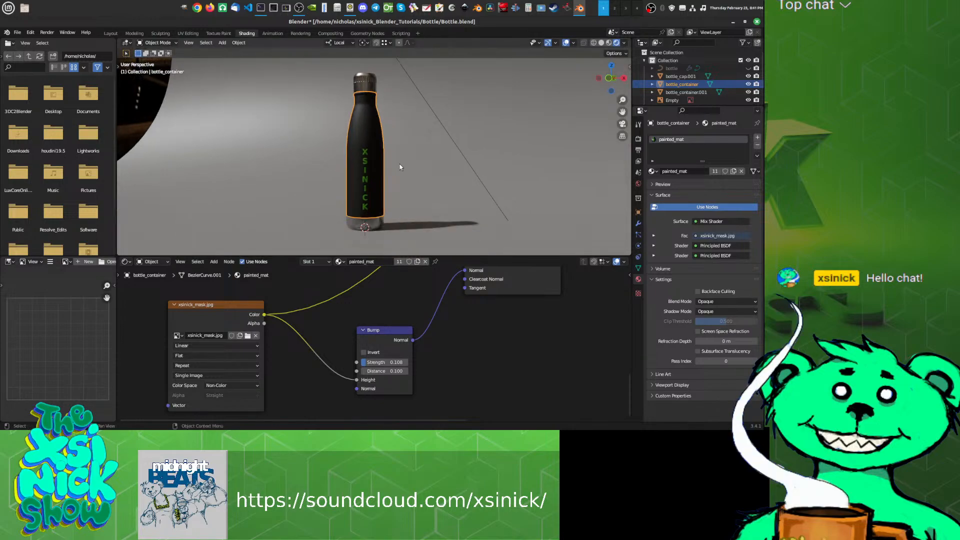